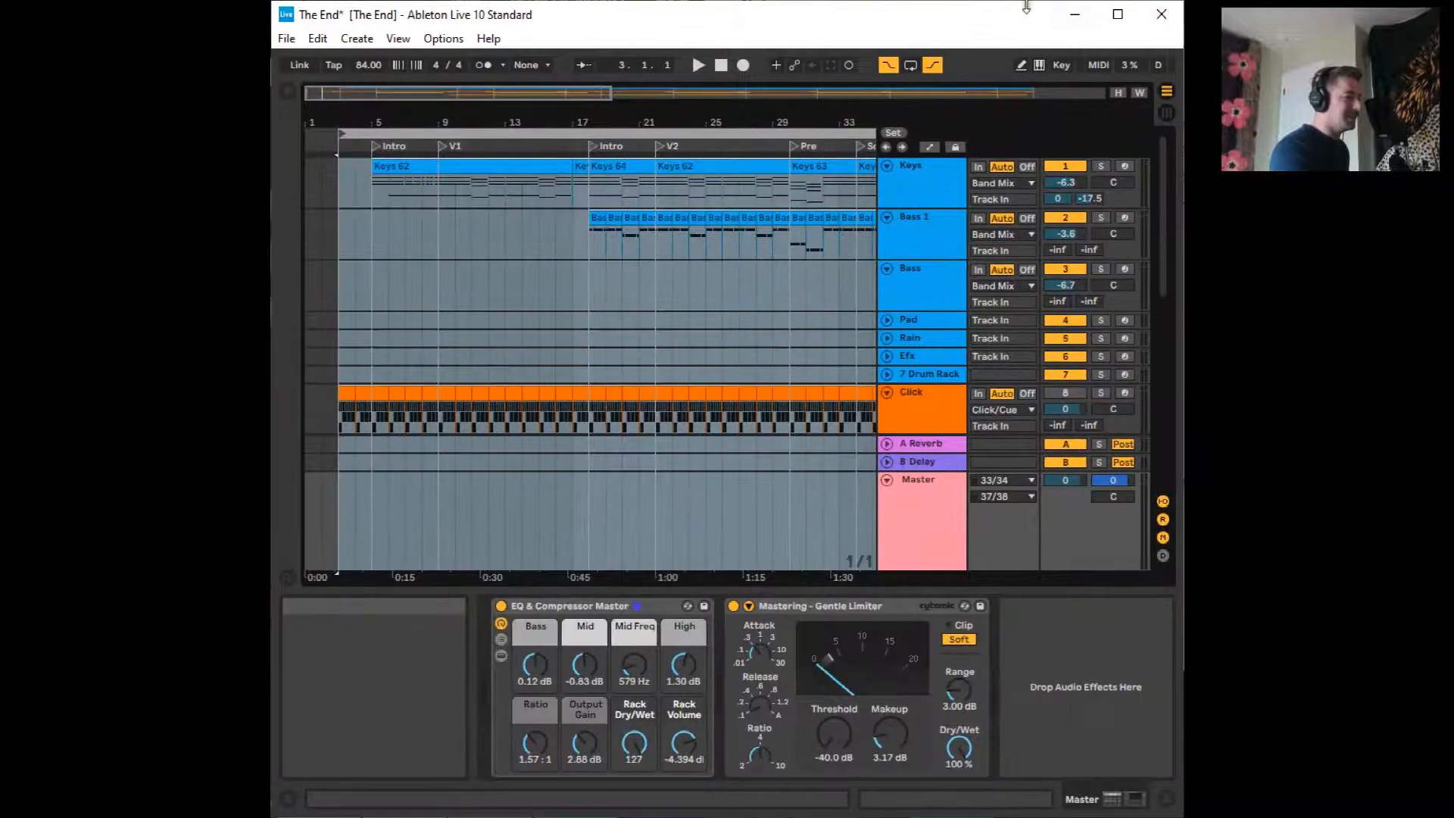
Switch to Slack and send the bandmate the direct messages "I've heardyou snet them b4... no high hopes" and "haha"
left_click(1074, 14)
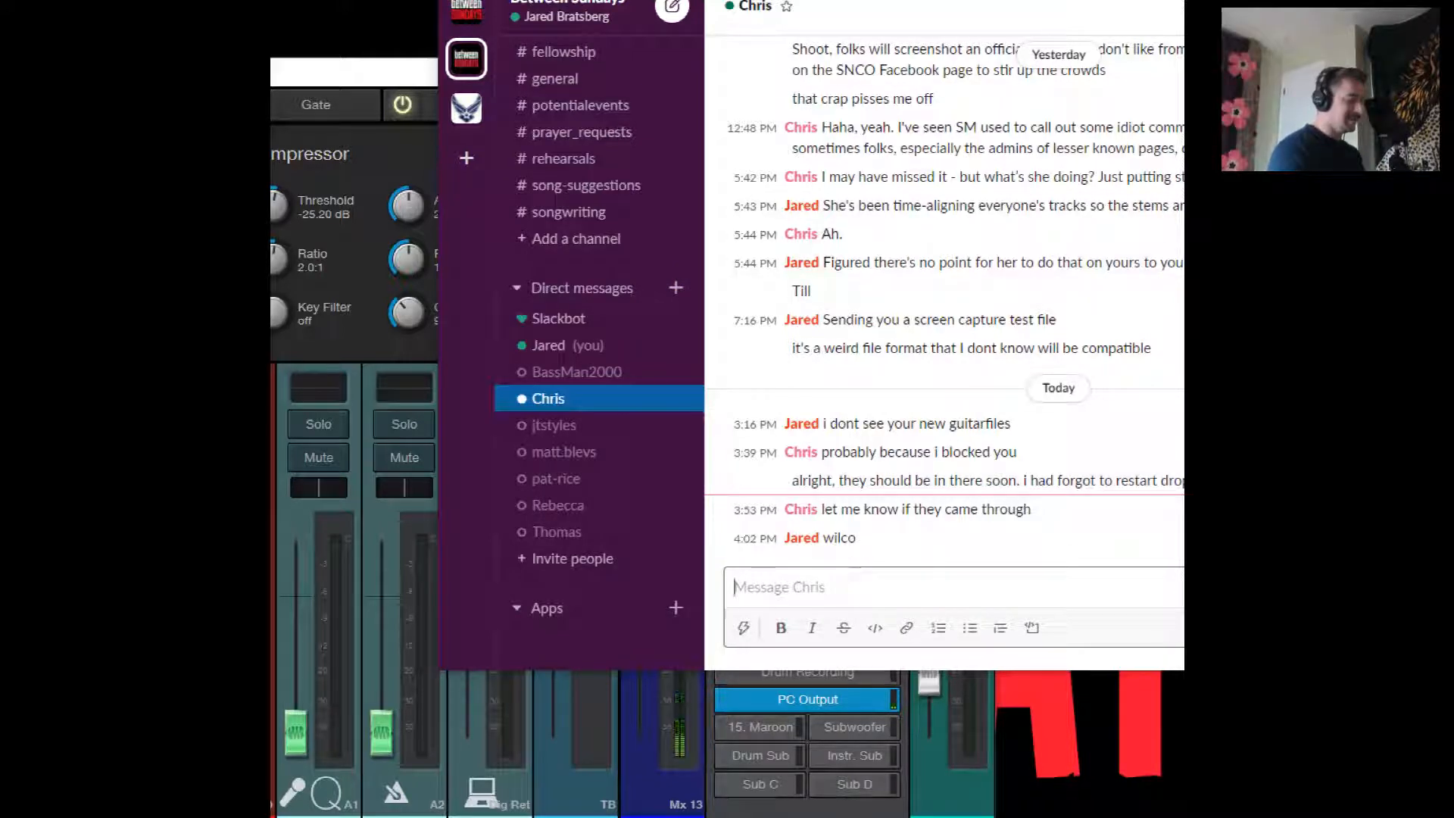
type("I've her")
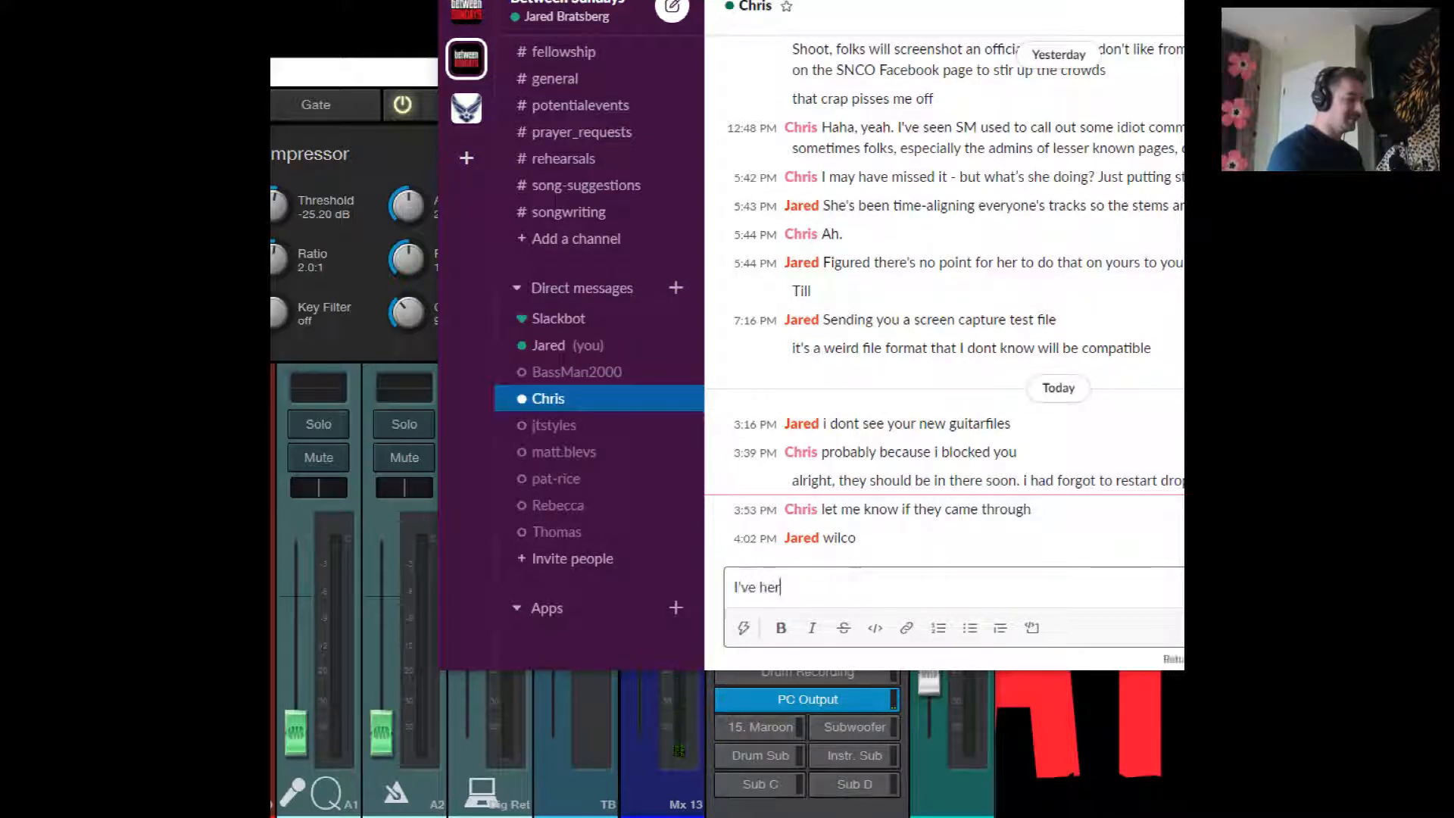
type("d")
key("BackSpace")
type("d")
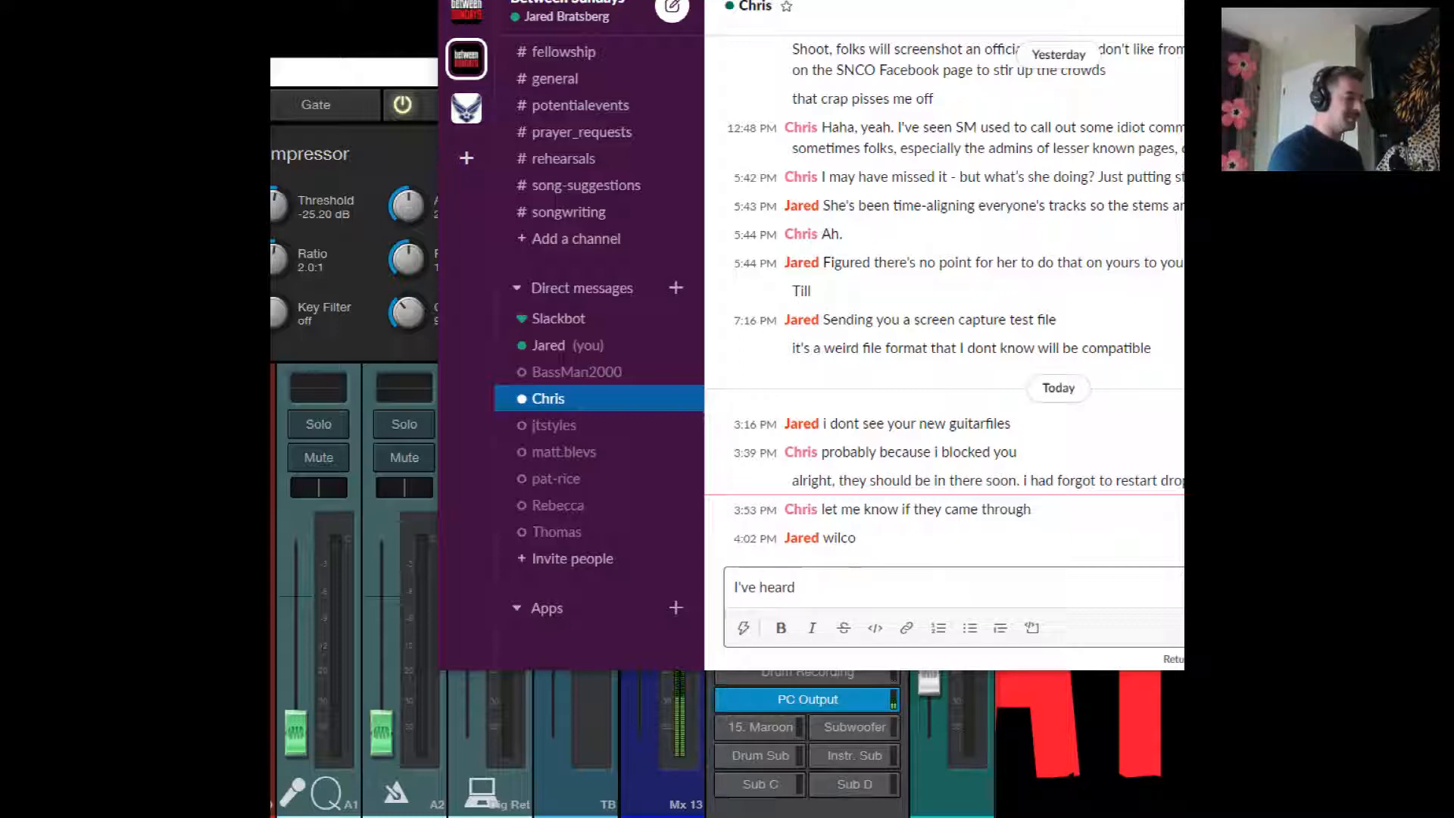
type("you sne")
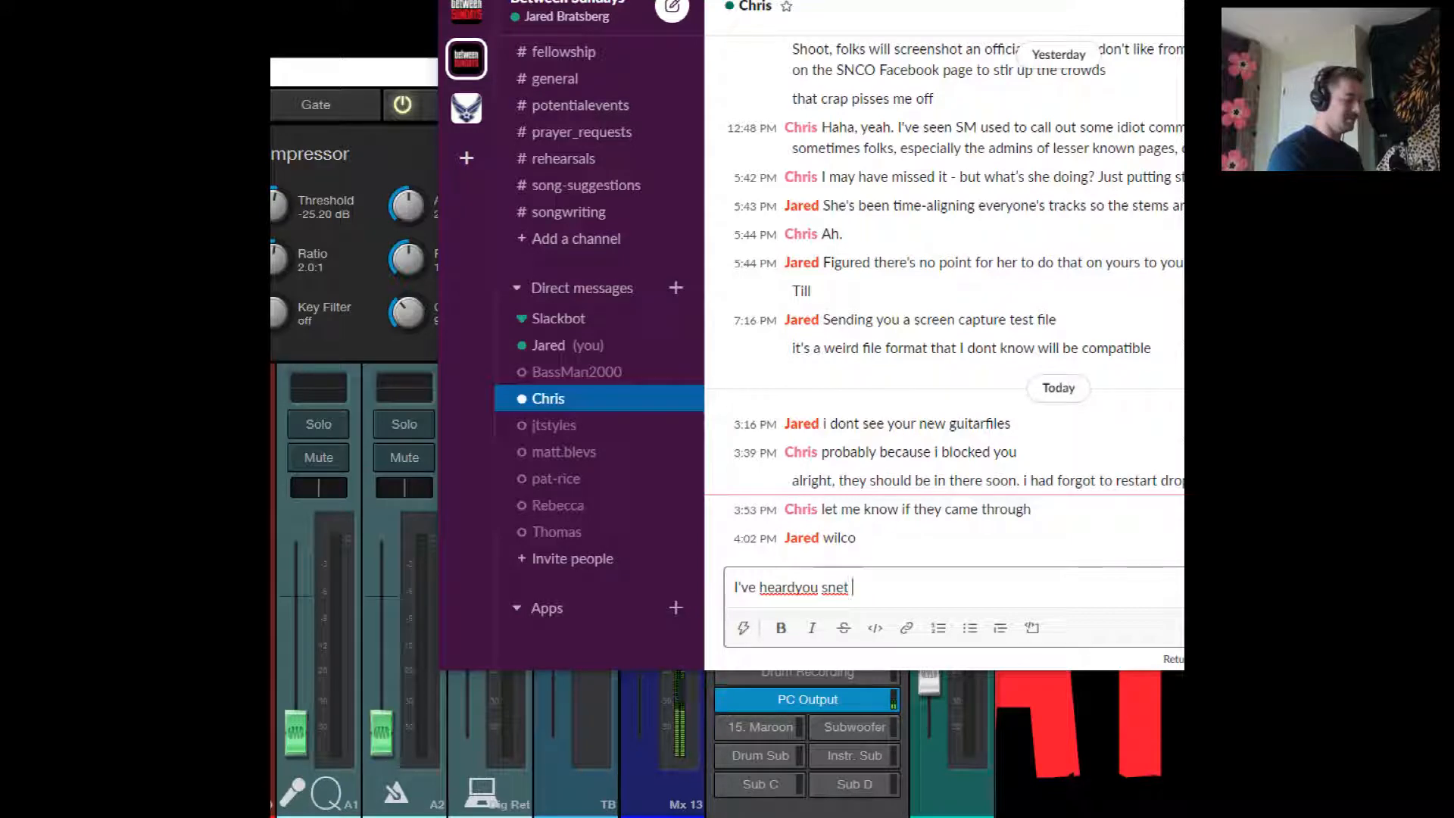
type(" them b")
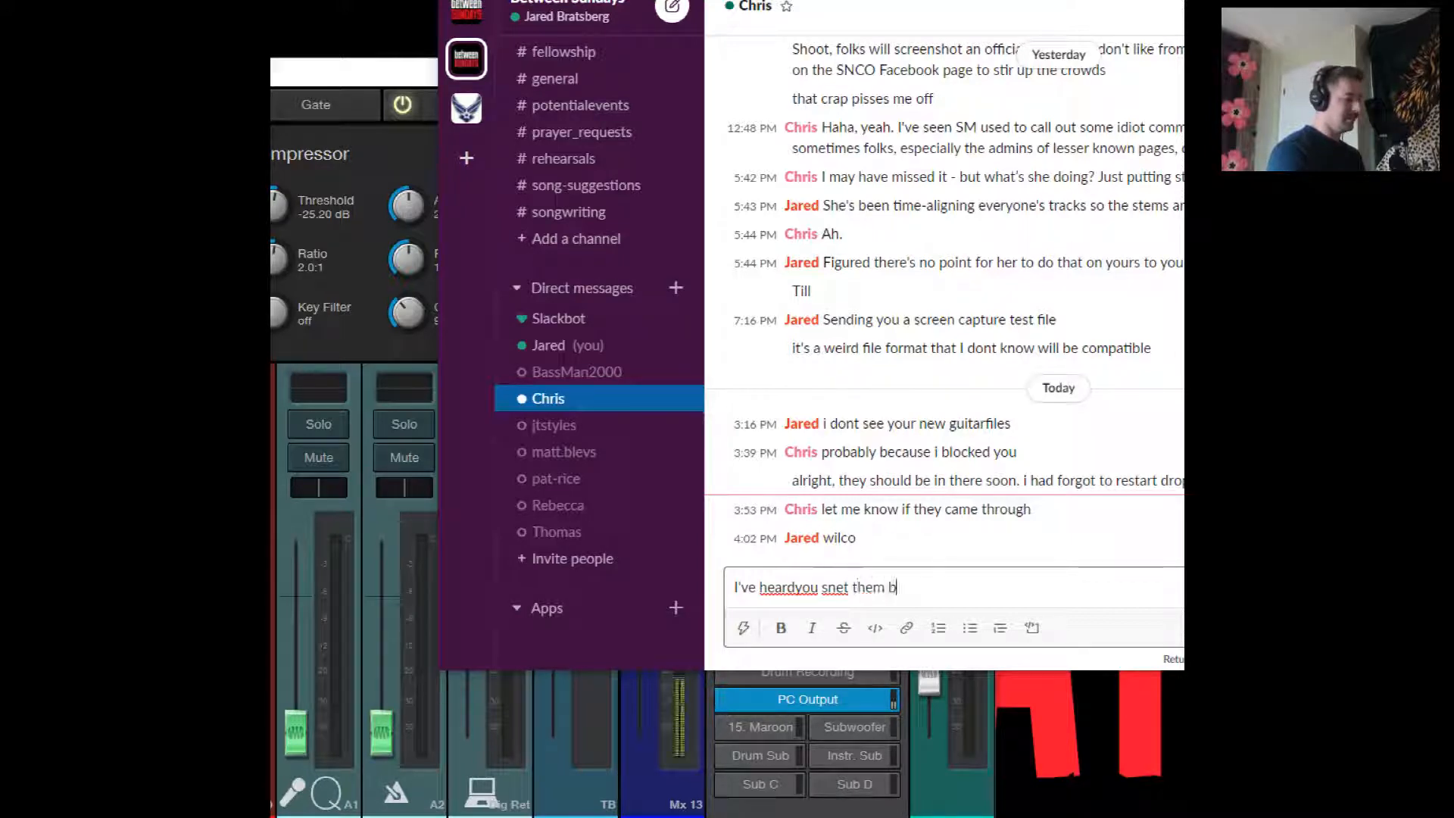
type("4....")
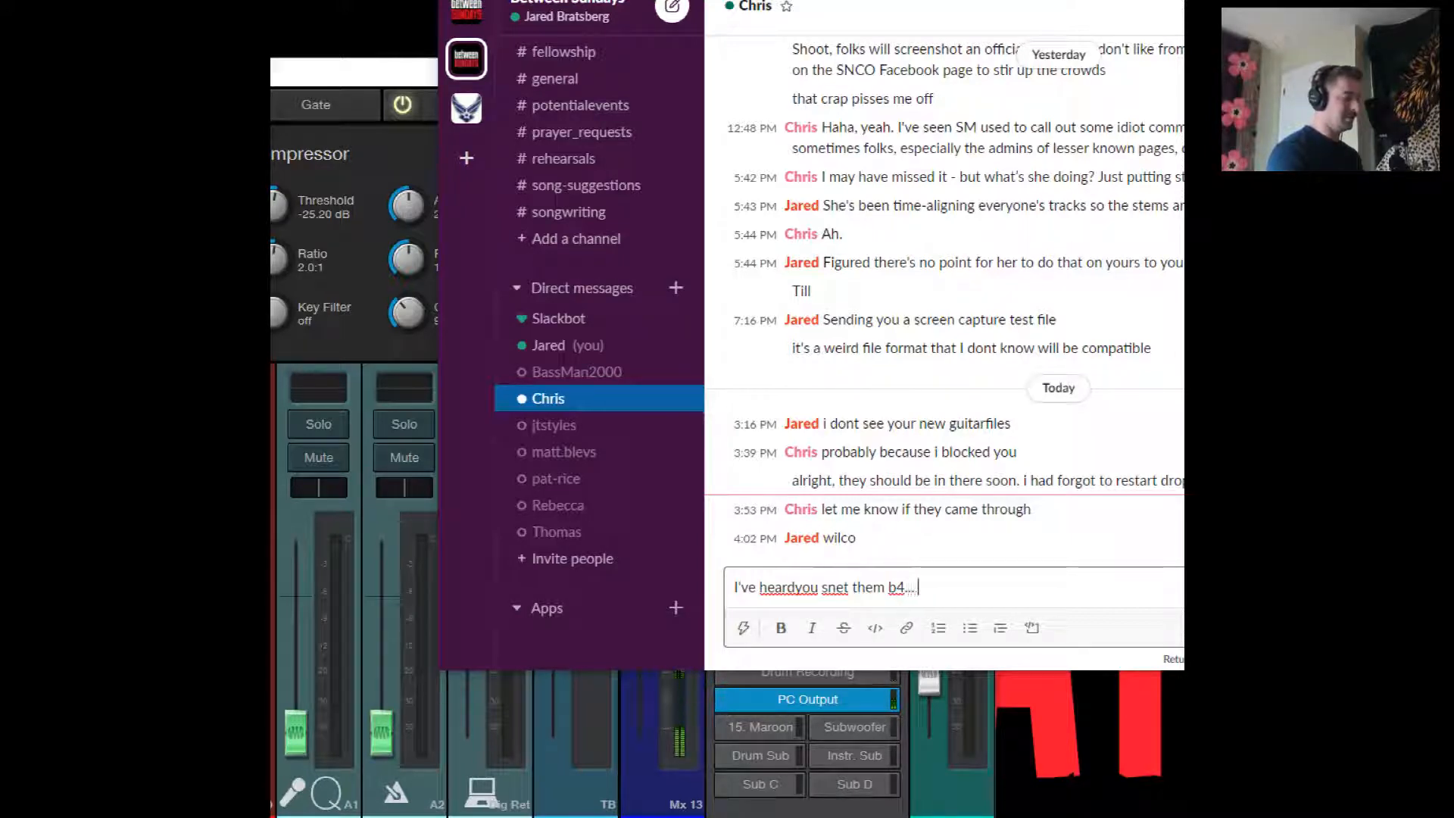
type(" no high hop")
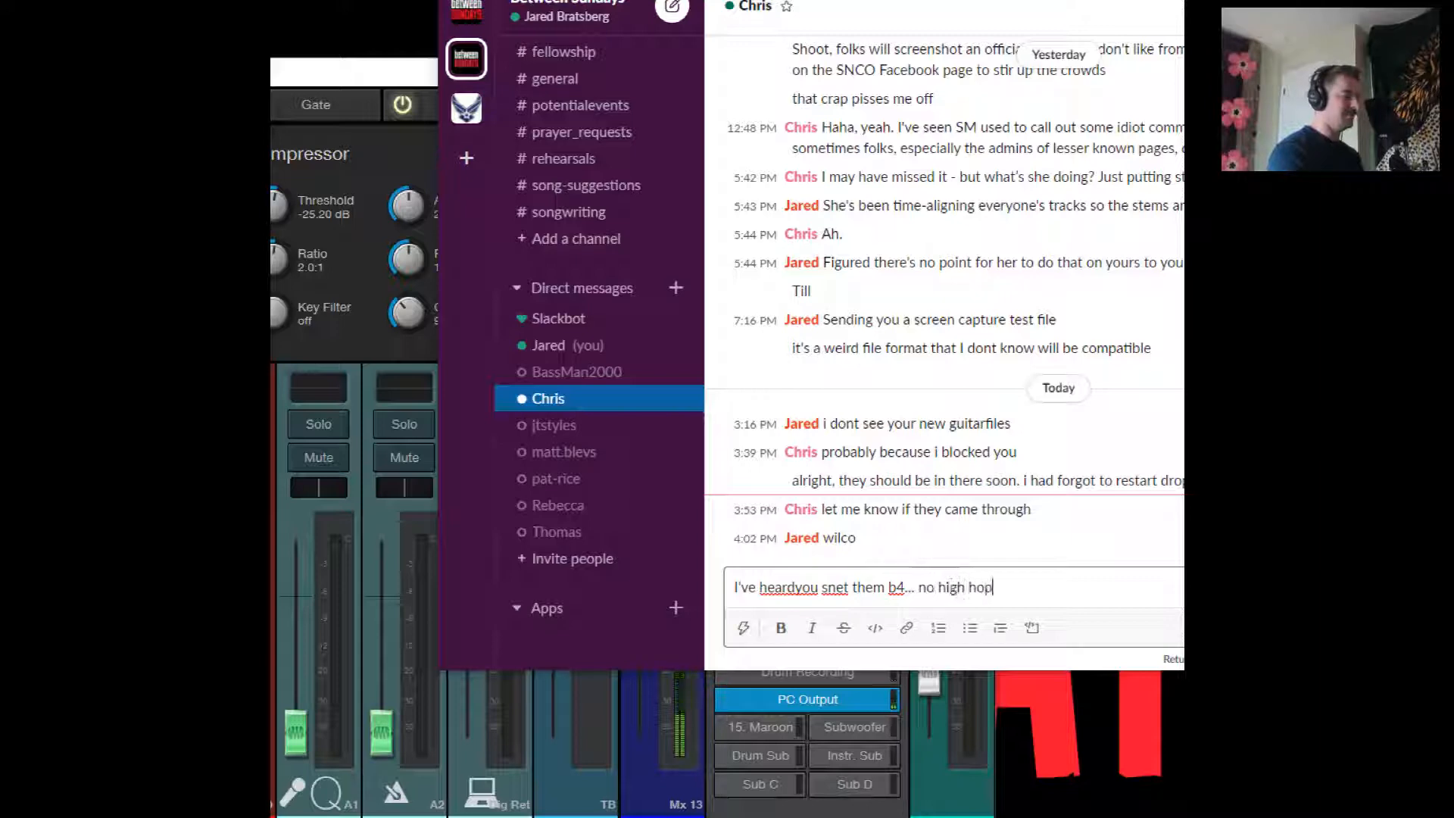
type("es")
key("Return")
type("haha")
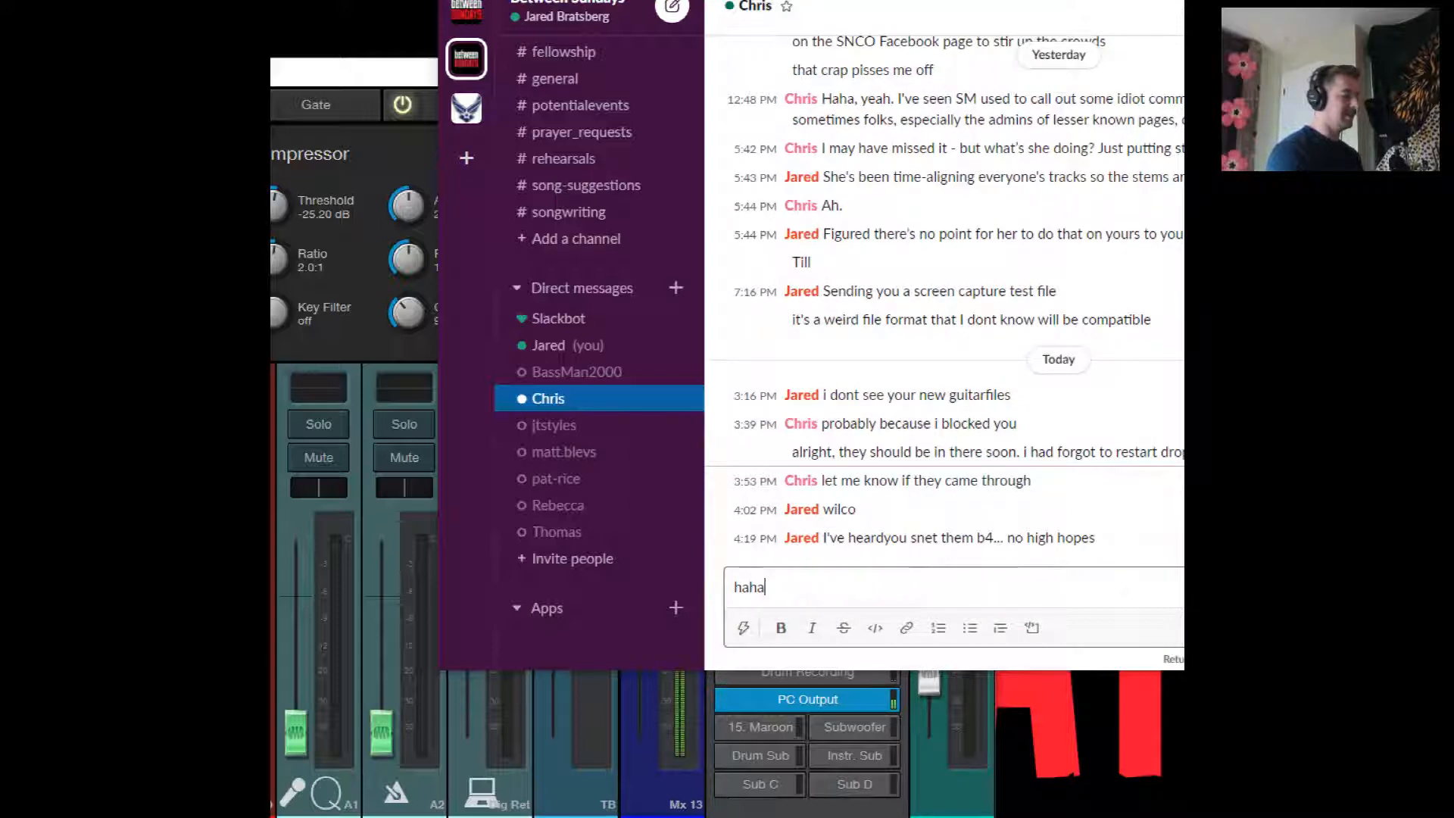
key("Return")
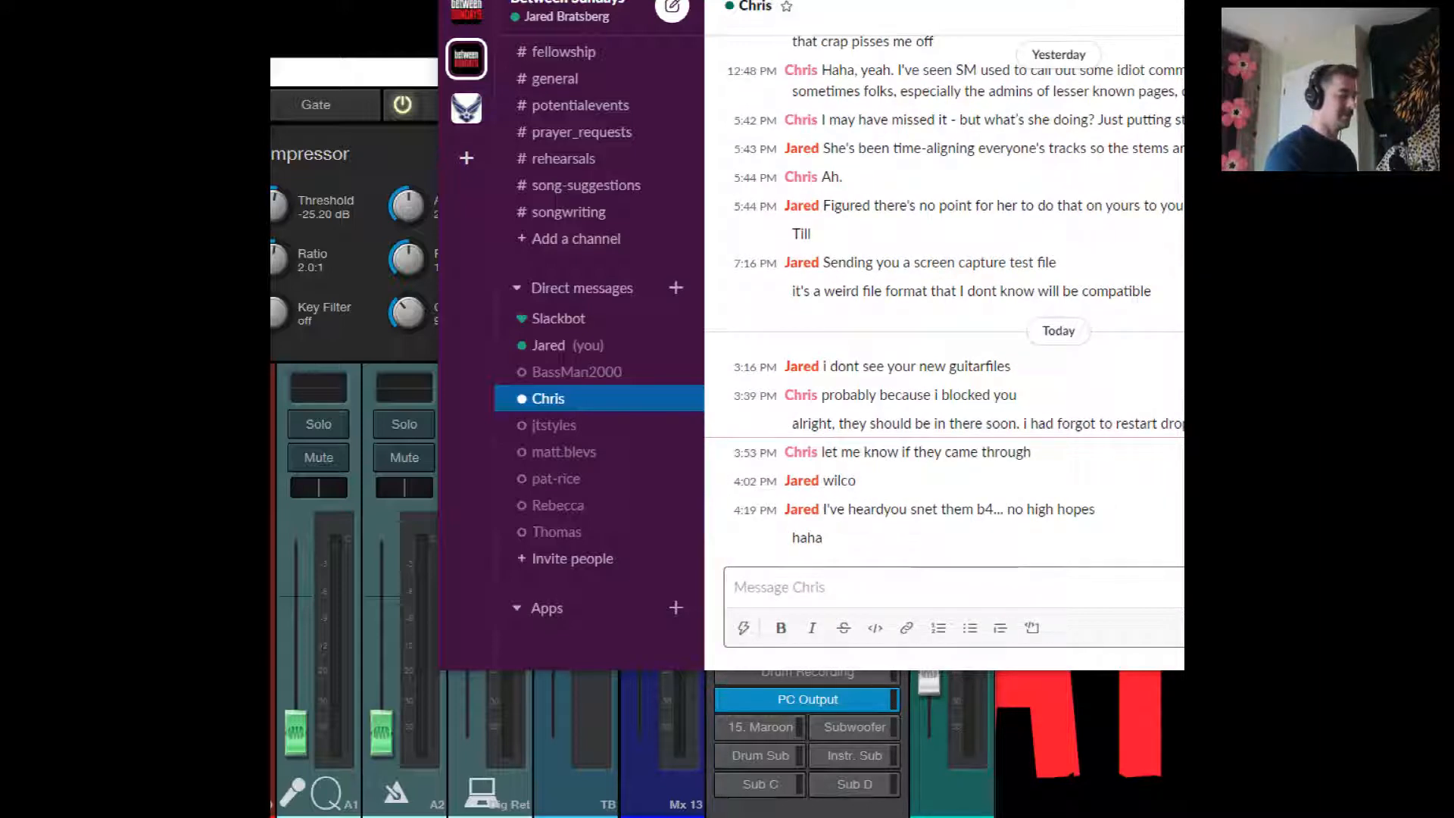
Close The End folder window and show the Between Sundays Team Folder from Dropbox in File Explorer
key("alt+Tab")
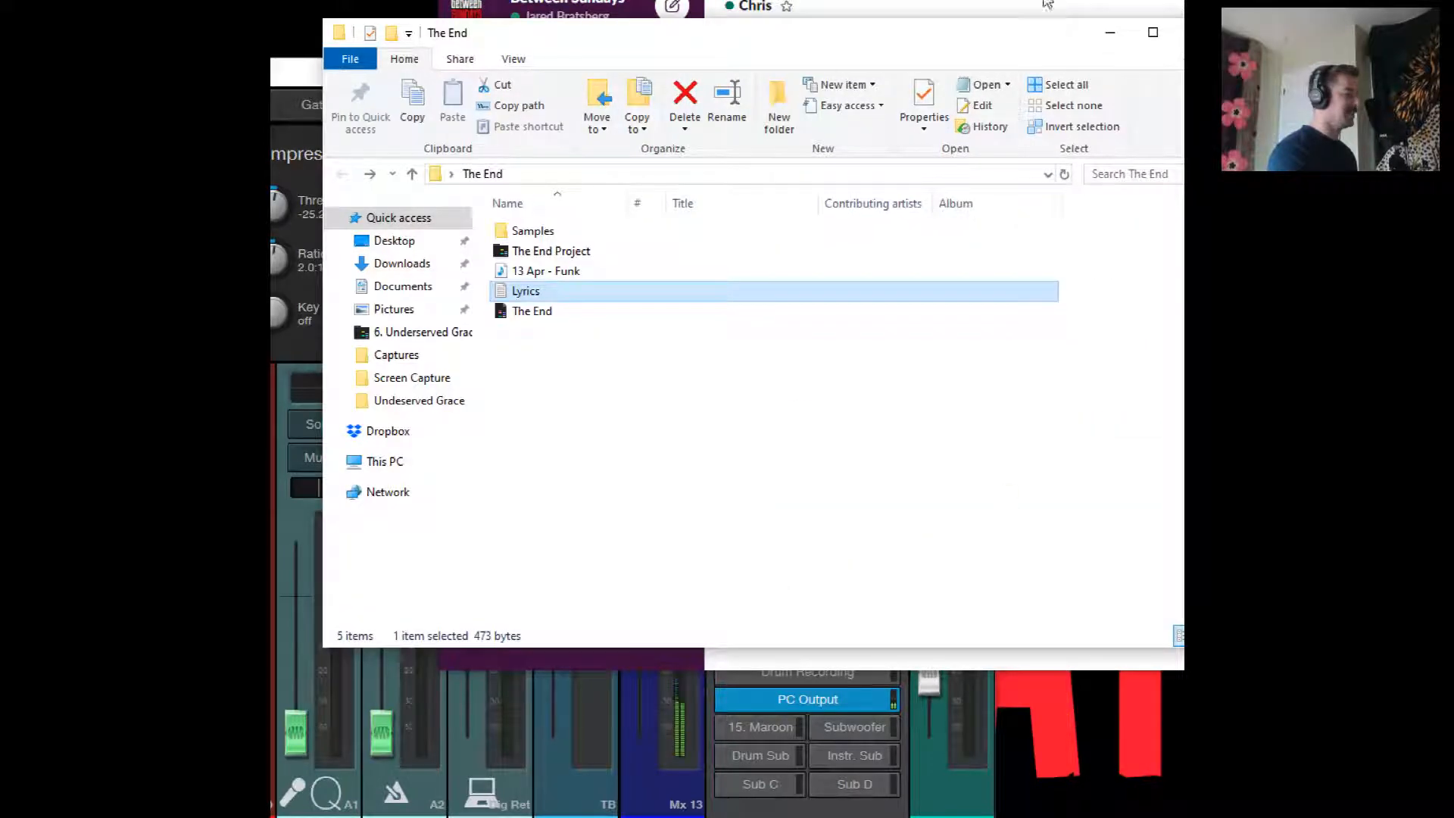
left_click(1192, 33)
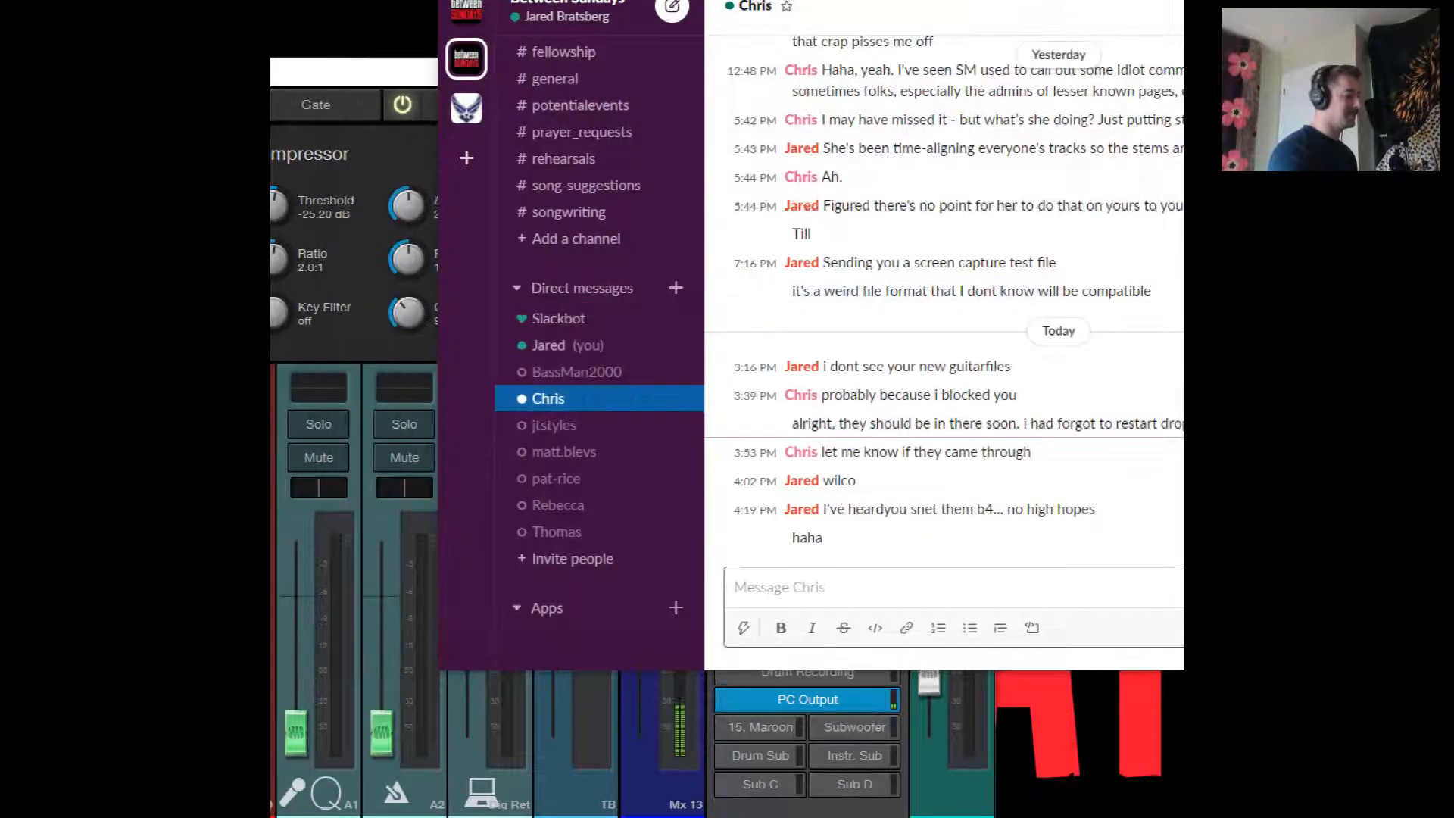
left_click(930, 815)
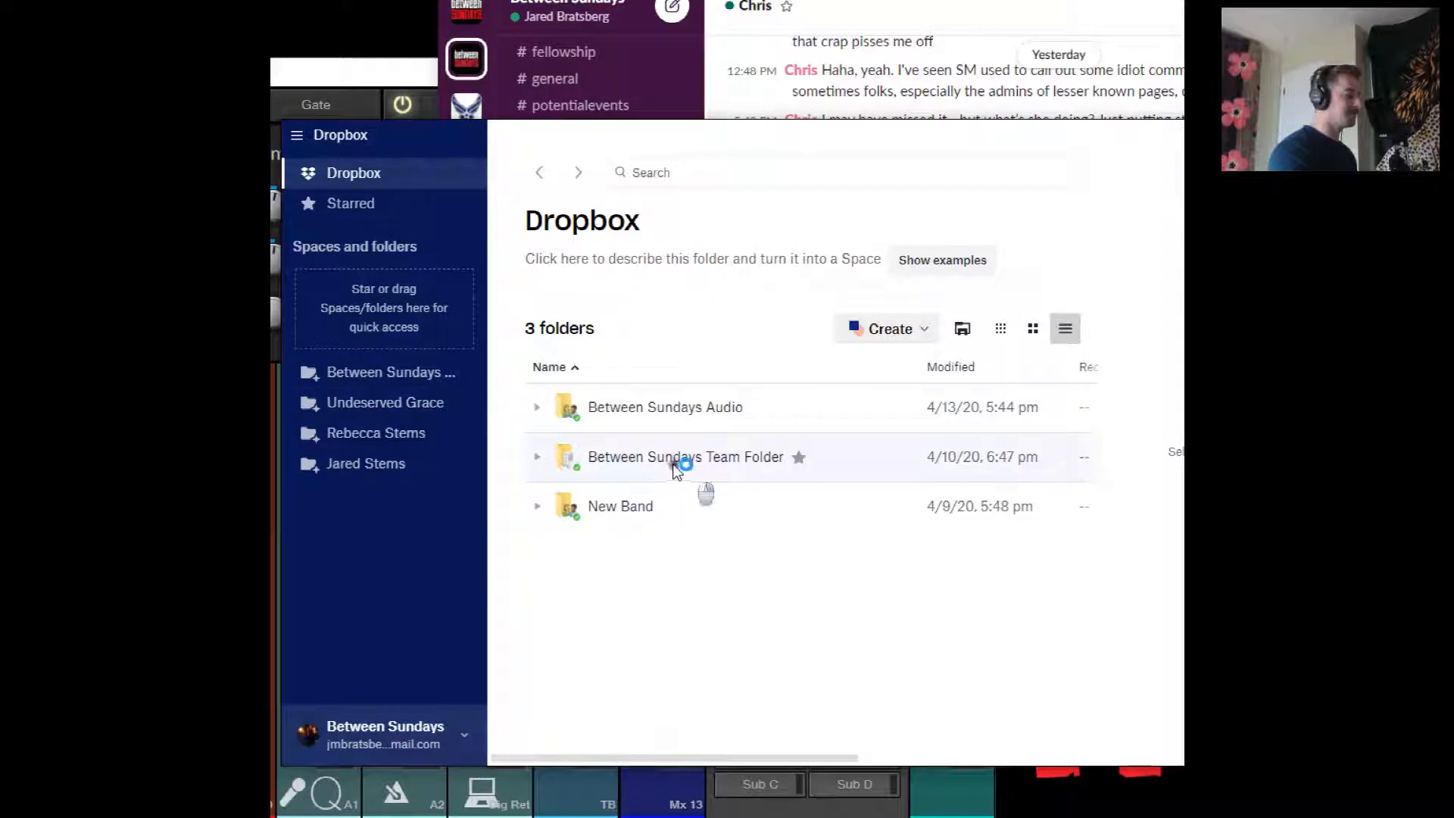
right_click(676, 465)
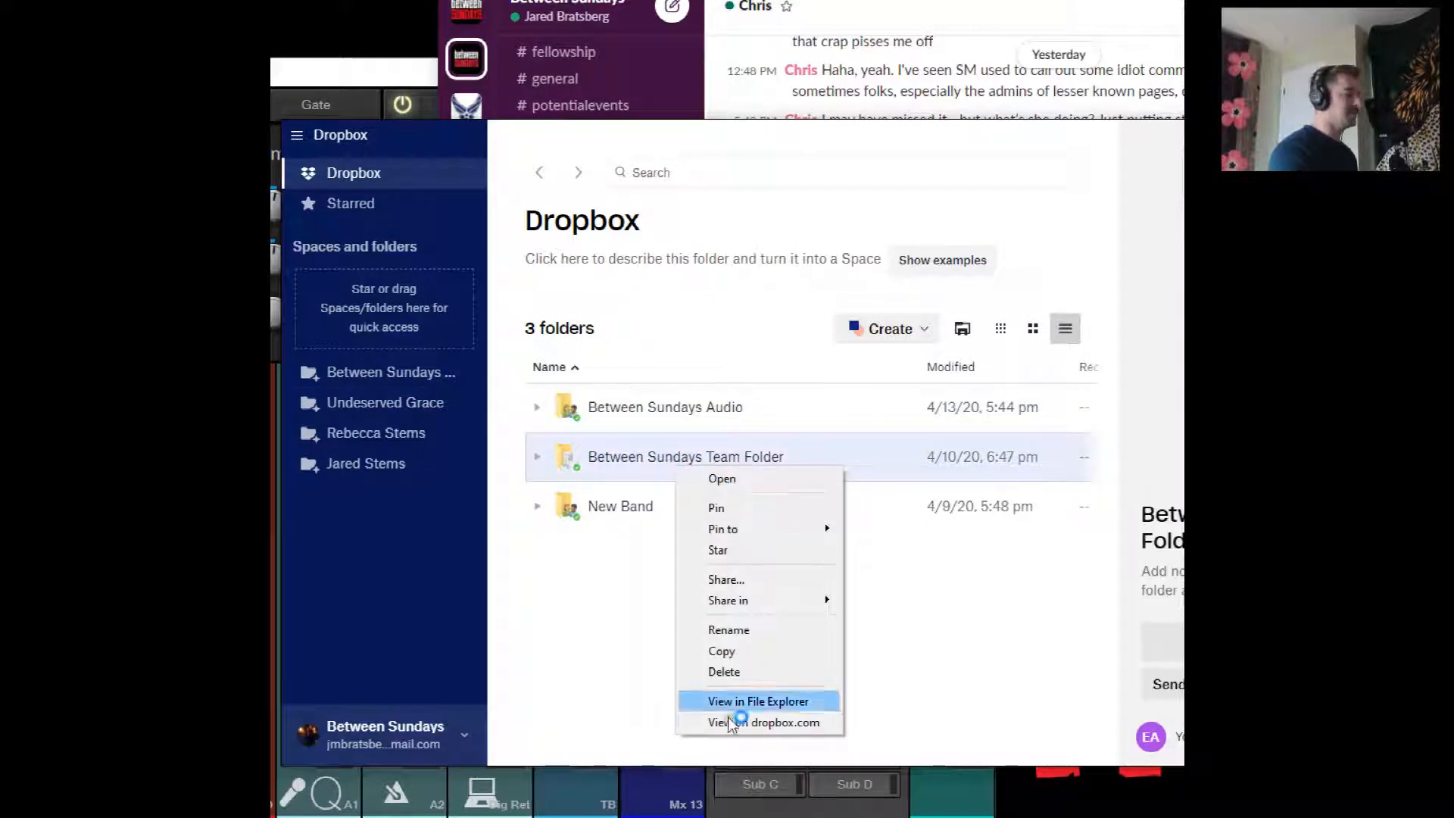
left_click(747, 703)
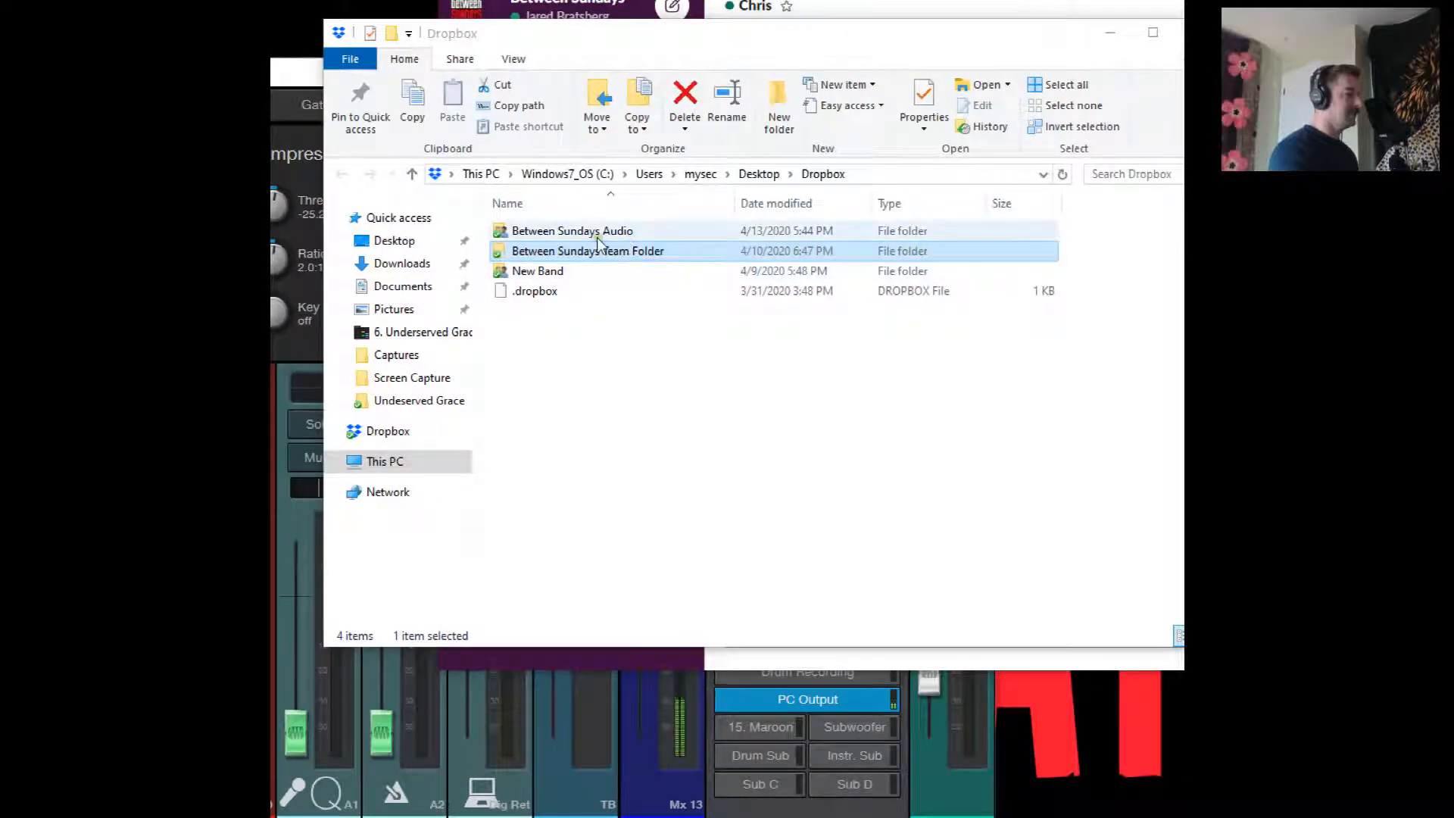
Open the guitarist's stems folder inside Undeserved Grace in the Between Sundays Audio folder
double_click(587, 233)
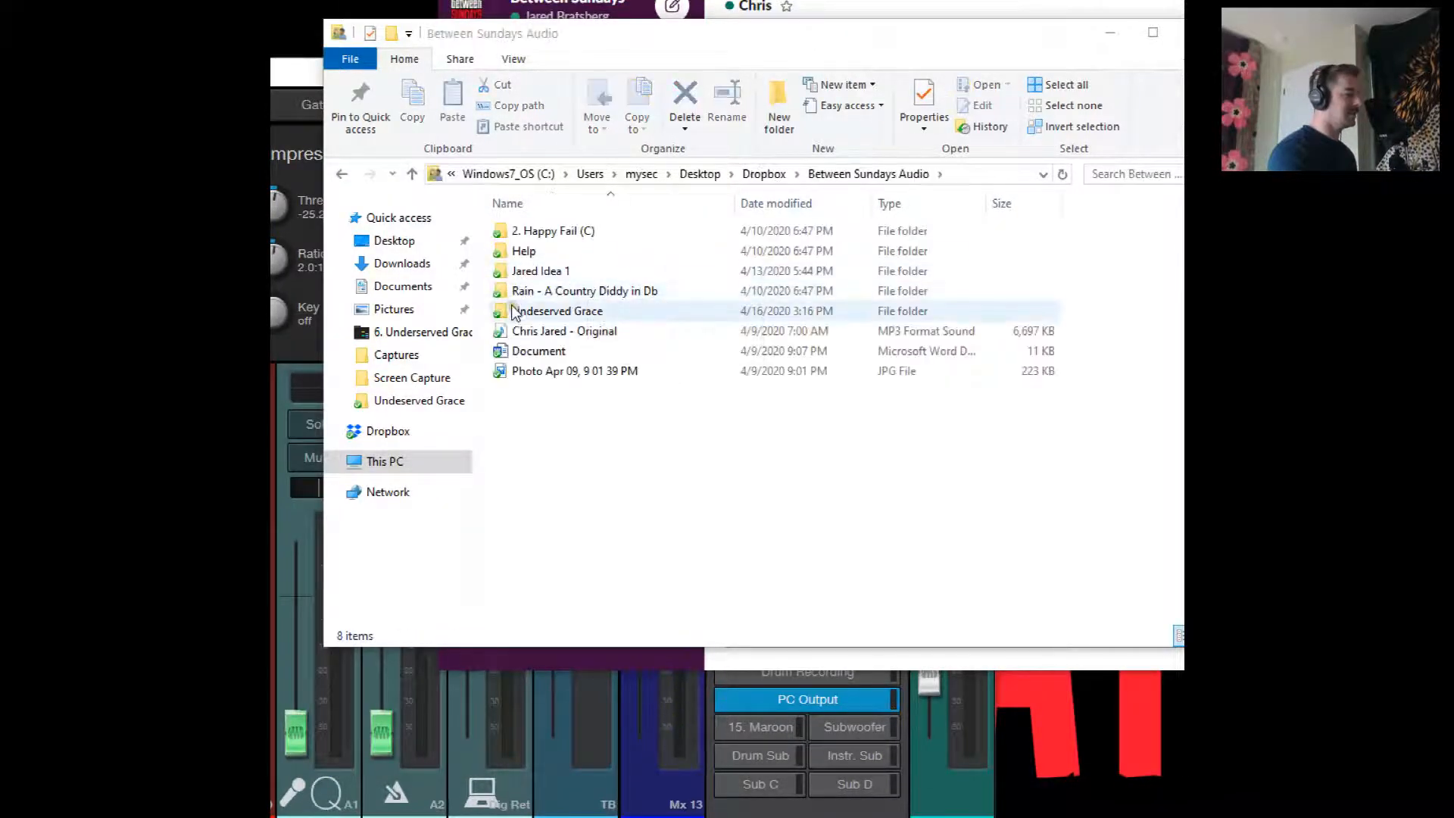
left_click(521, 313)
double_click(521, 313)
double_click(530, 253)
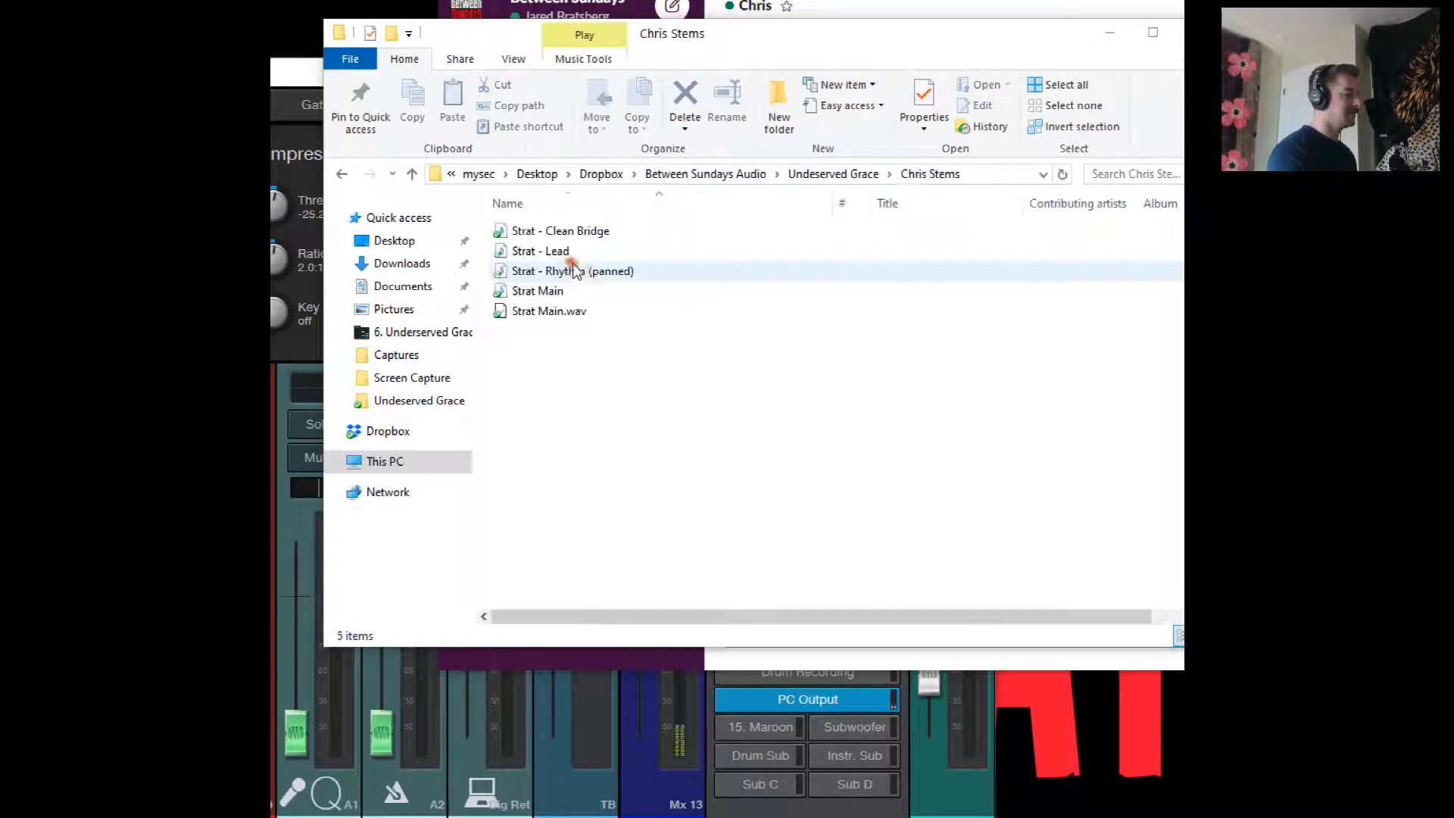
left_click_drag(712, 38, 902, 45)
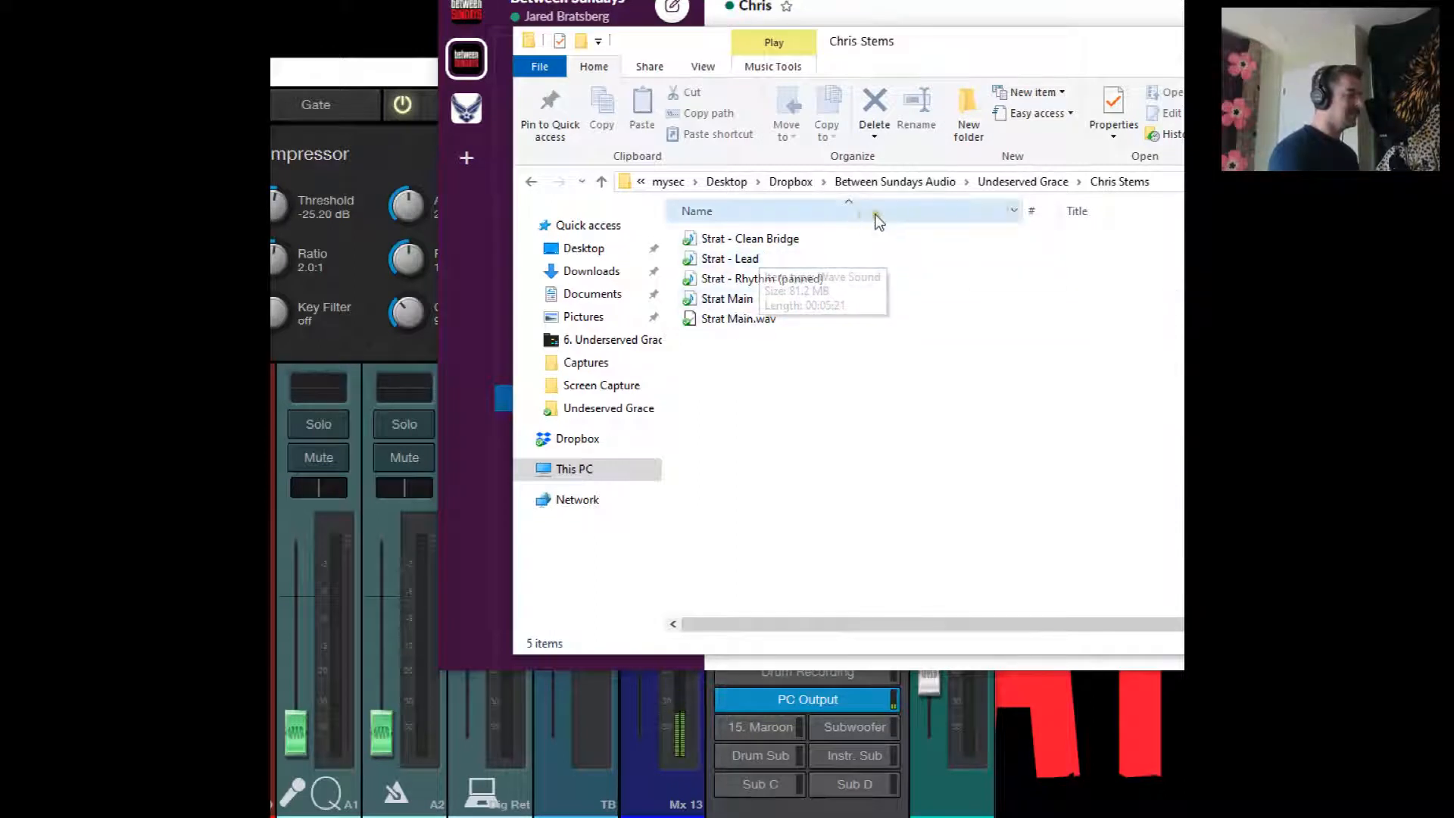
Add the Date created column to the stems folder's file list
right_click(984, 216)
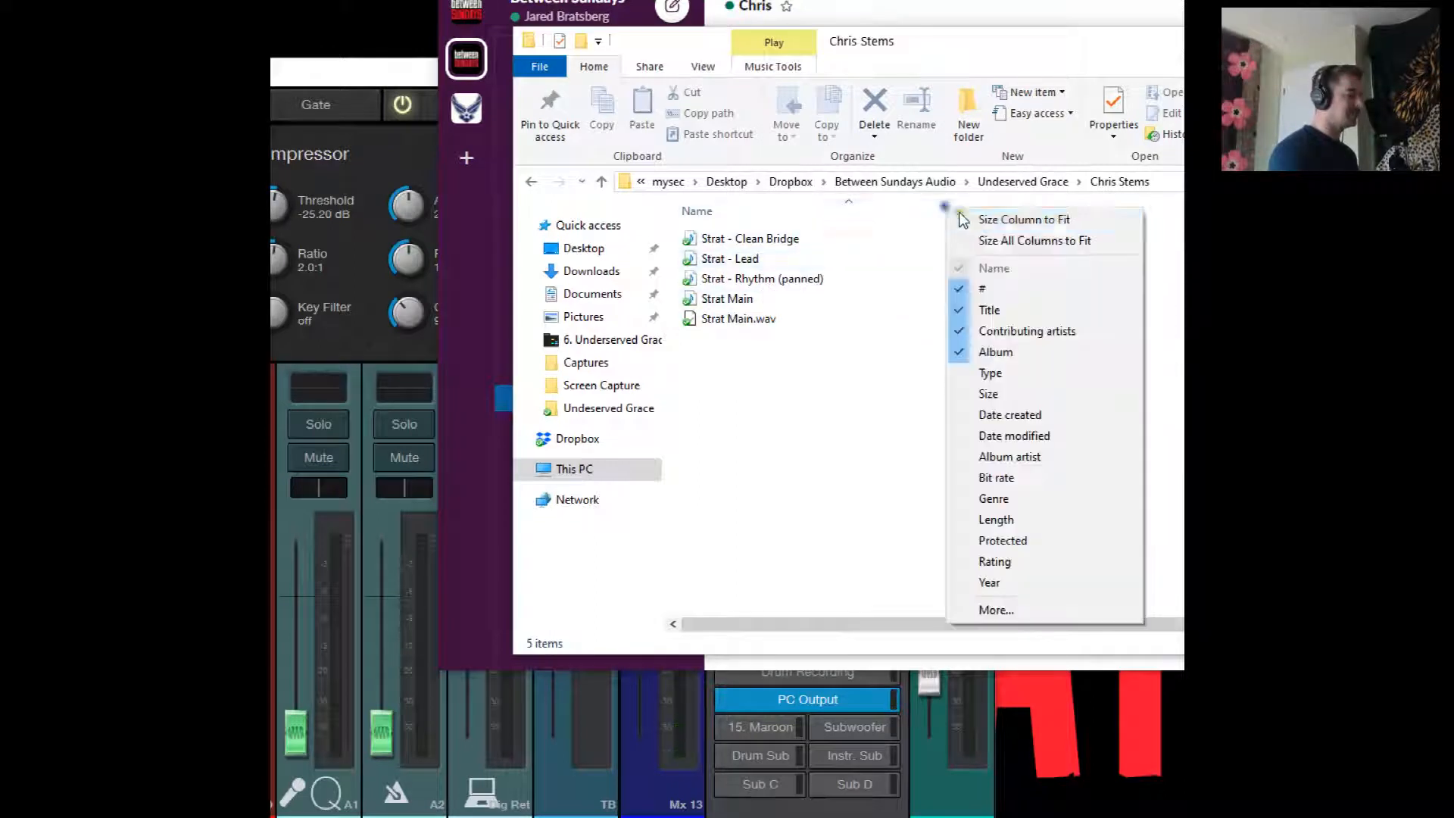
left_click(1021, 414)
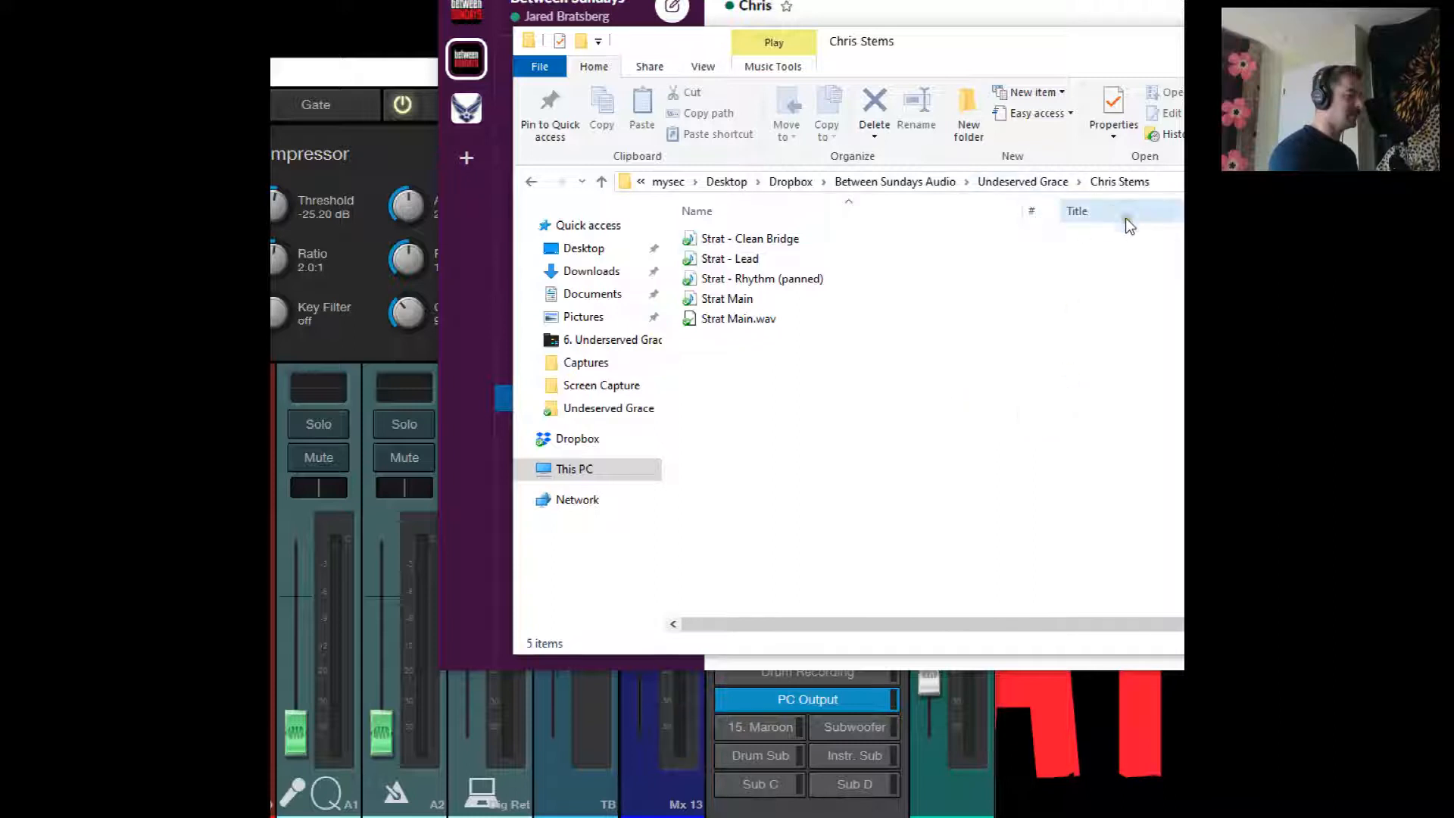
left_click_drag(981, 625, 931, 622)
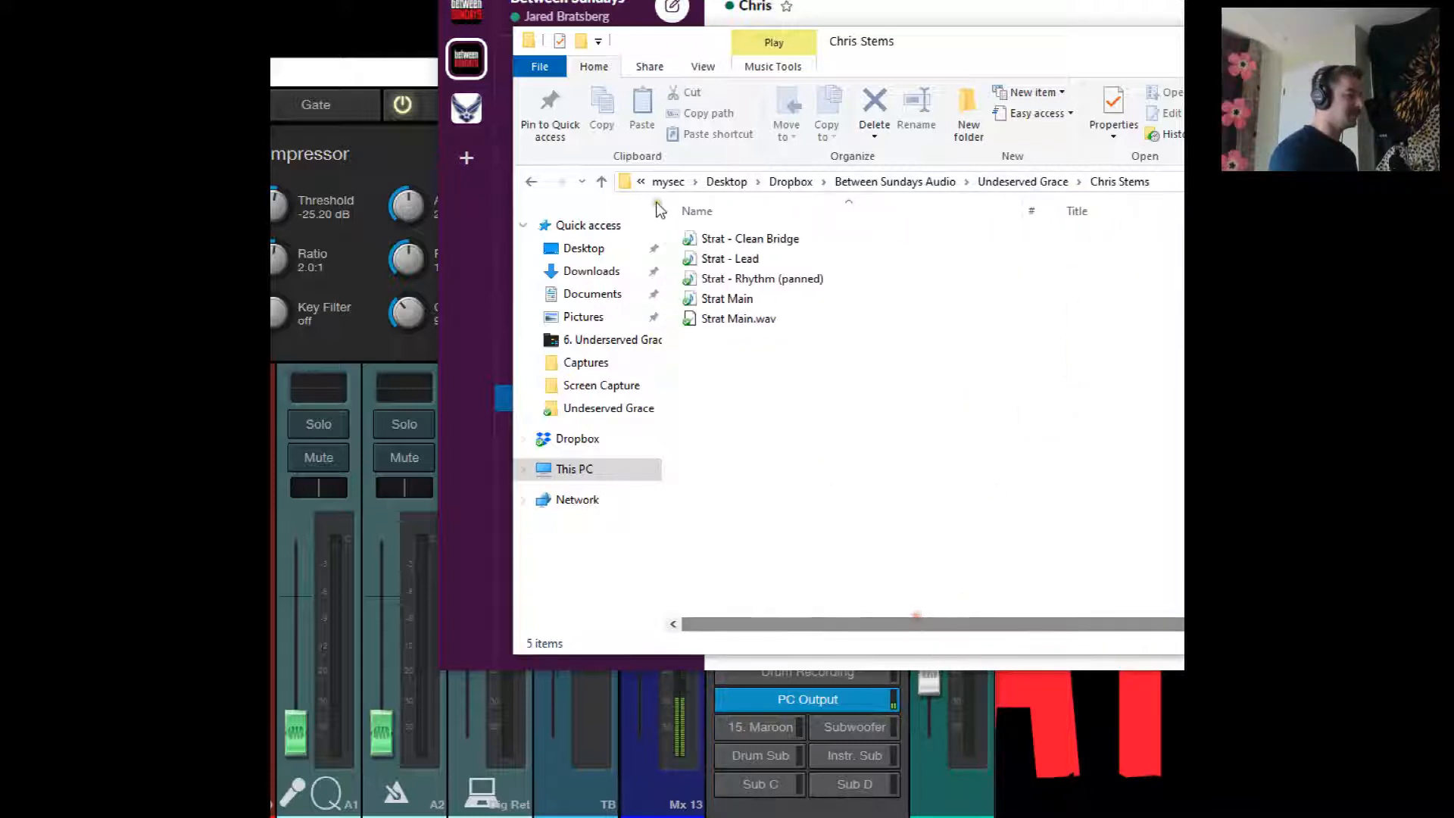
Copy the files Strat - Clean Bridge, Strat - Lead and Strat - Rhythm (panned)
left_click(746, 280)
left_click(745, 240, "shift")
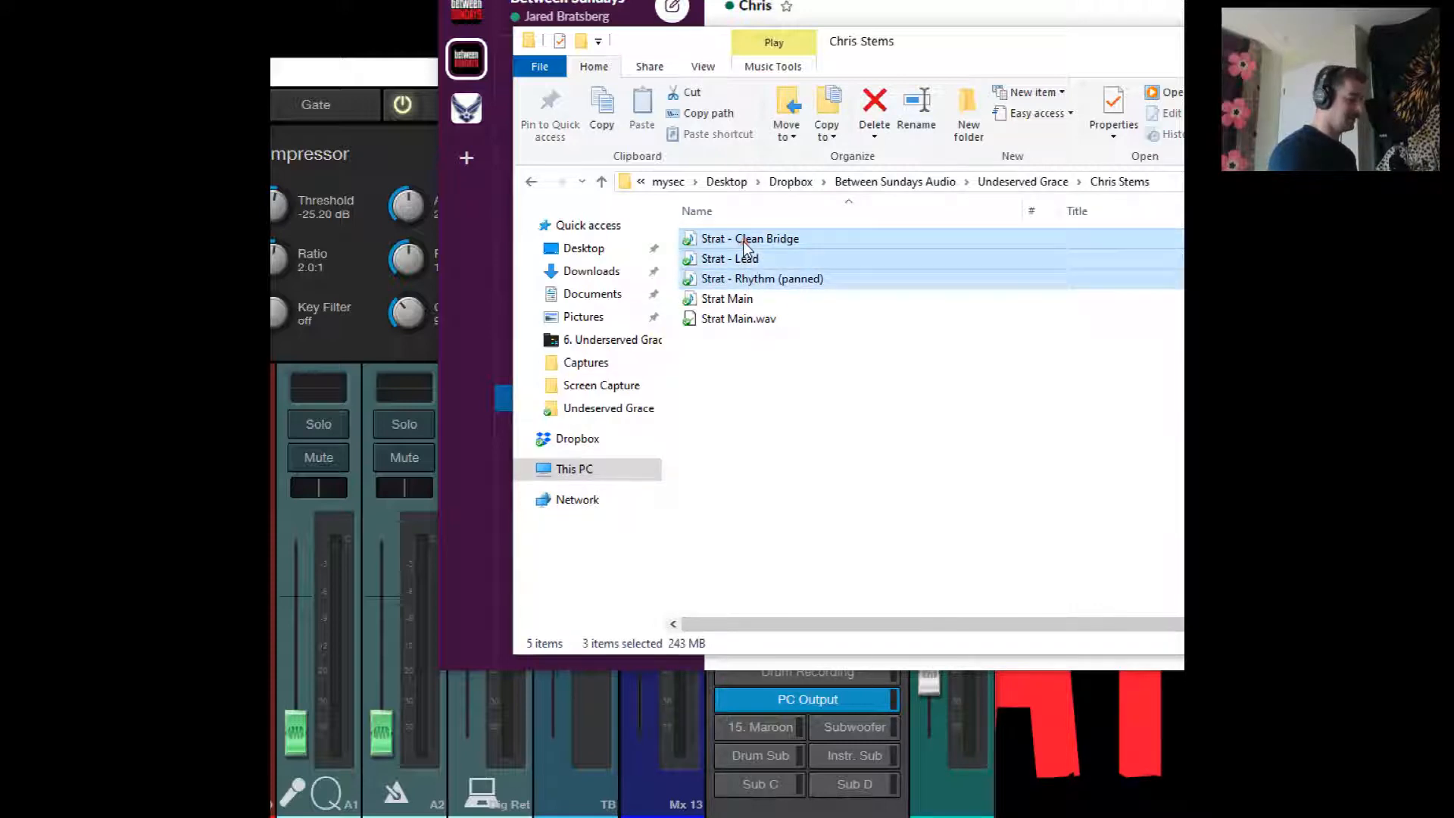
key("ctrl+c")
Paste the three copied Strat files into the guitarist's stems folder in the local 6. Undeserved Grace - F folder
key("alt+Tab")
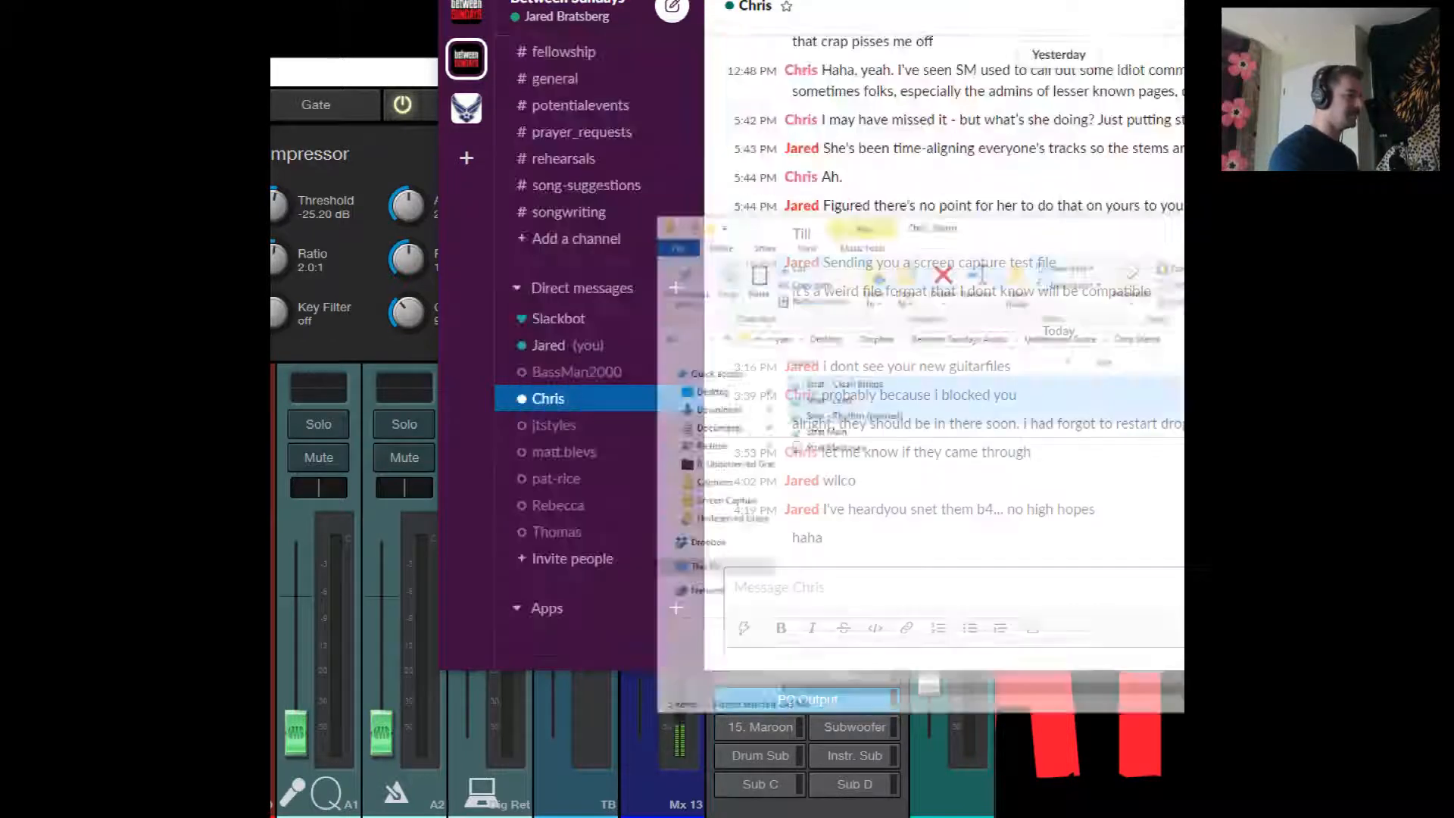
left_click_drag(331, 74, 640, 61)
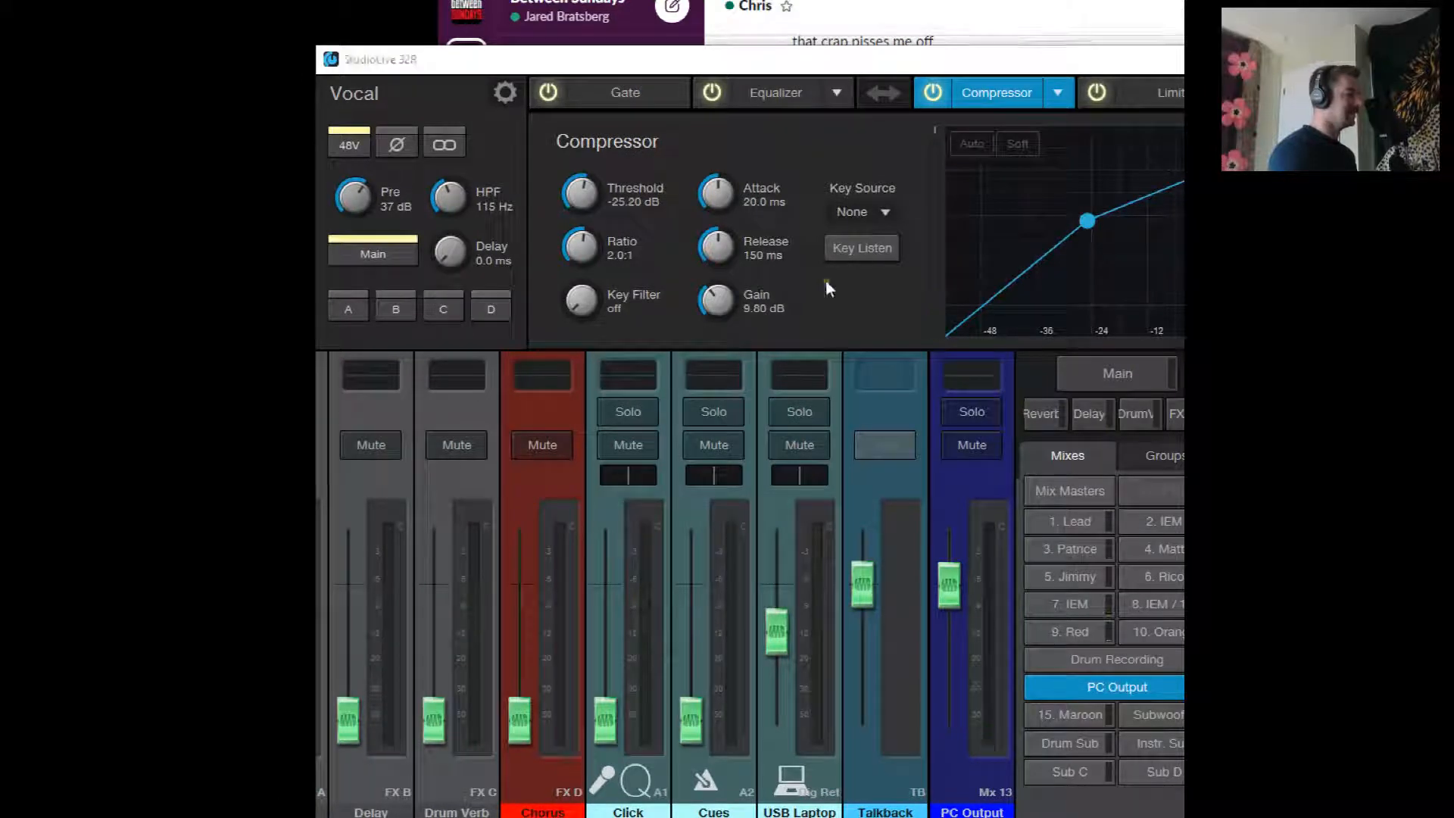
key("alt+Tab")
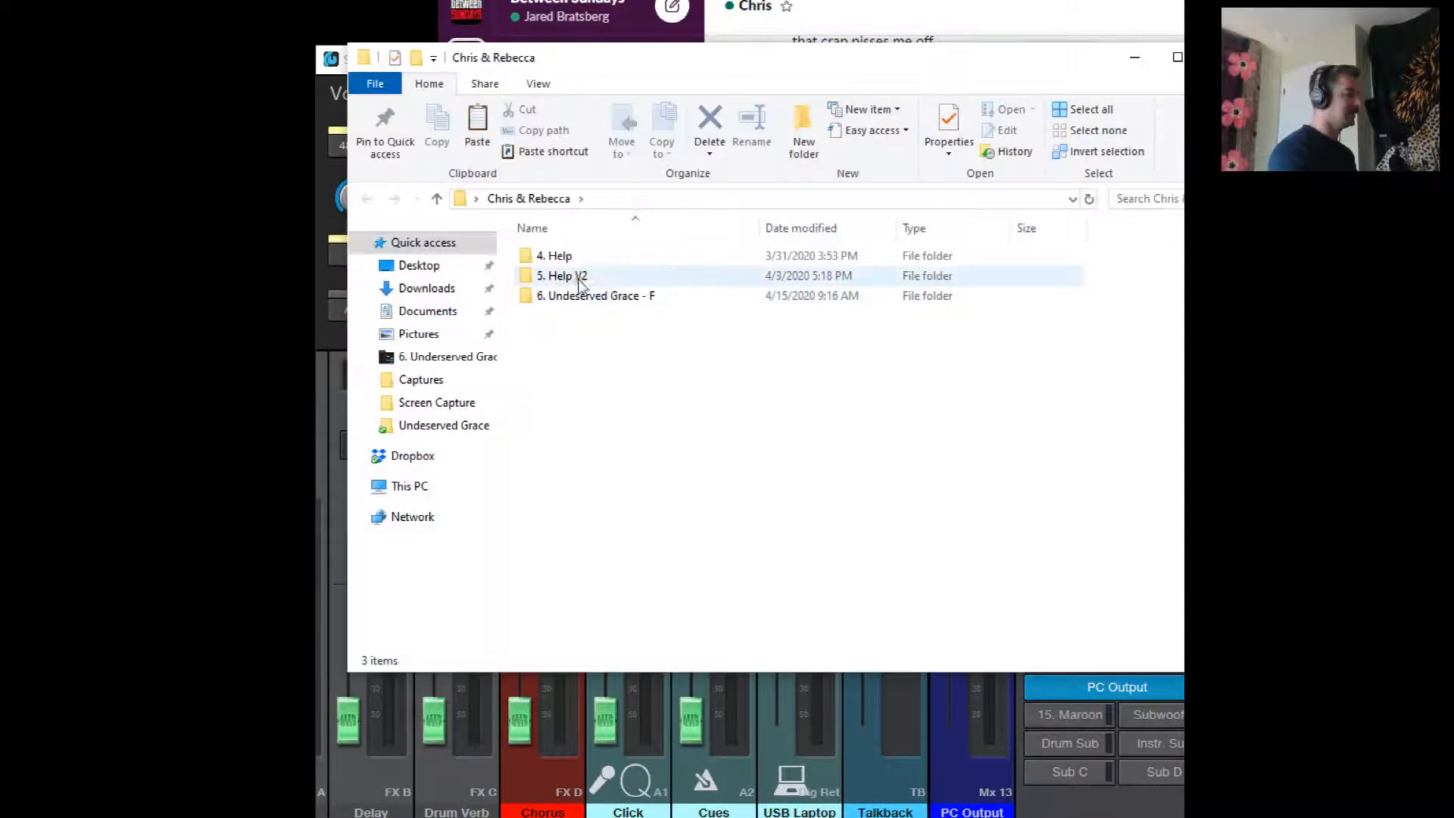
double_click(602, 296)
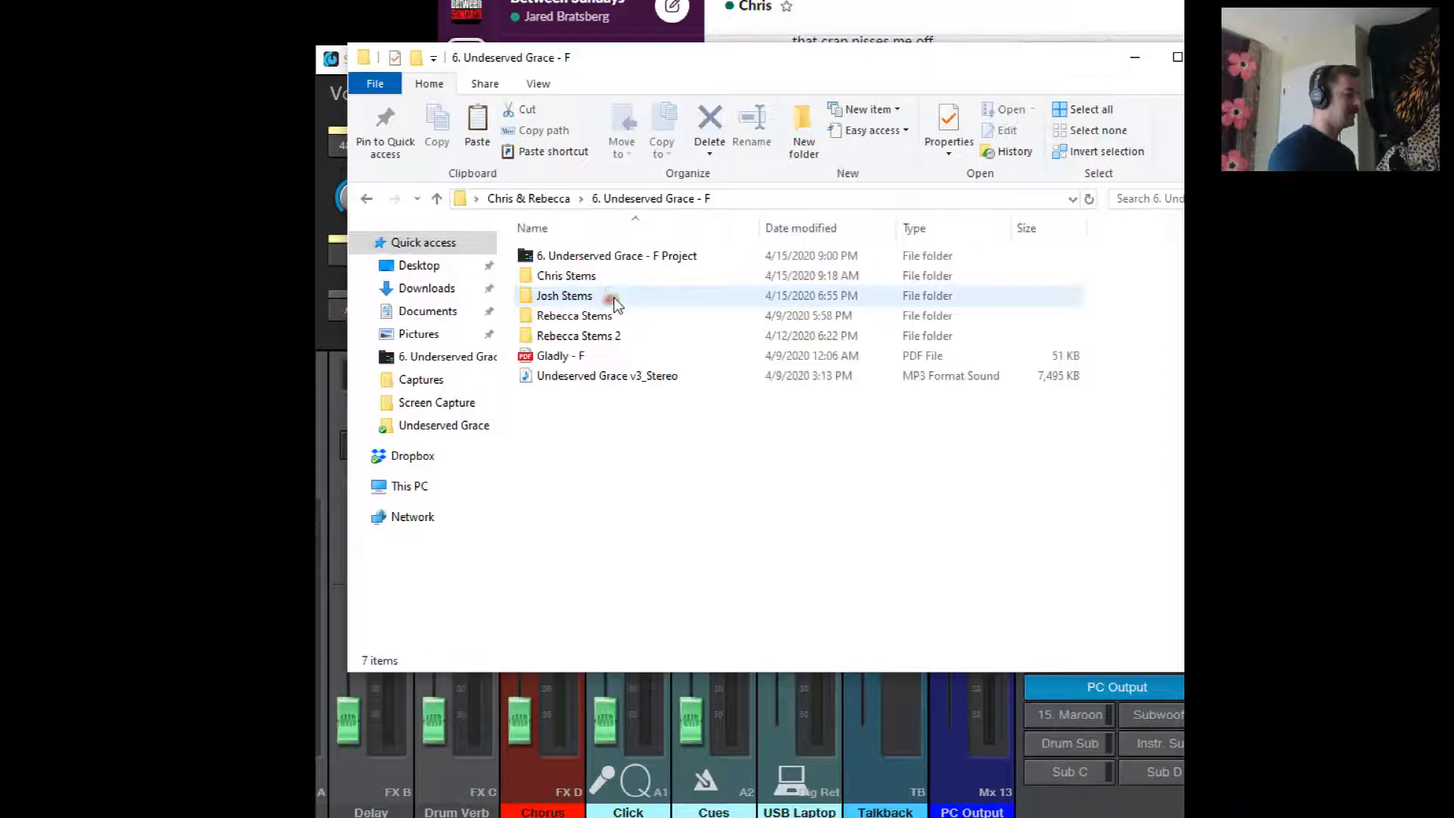
double_click(576, 278)
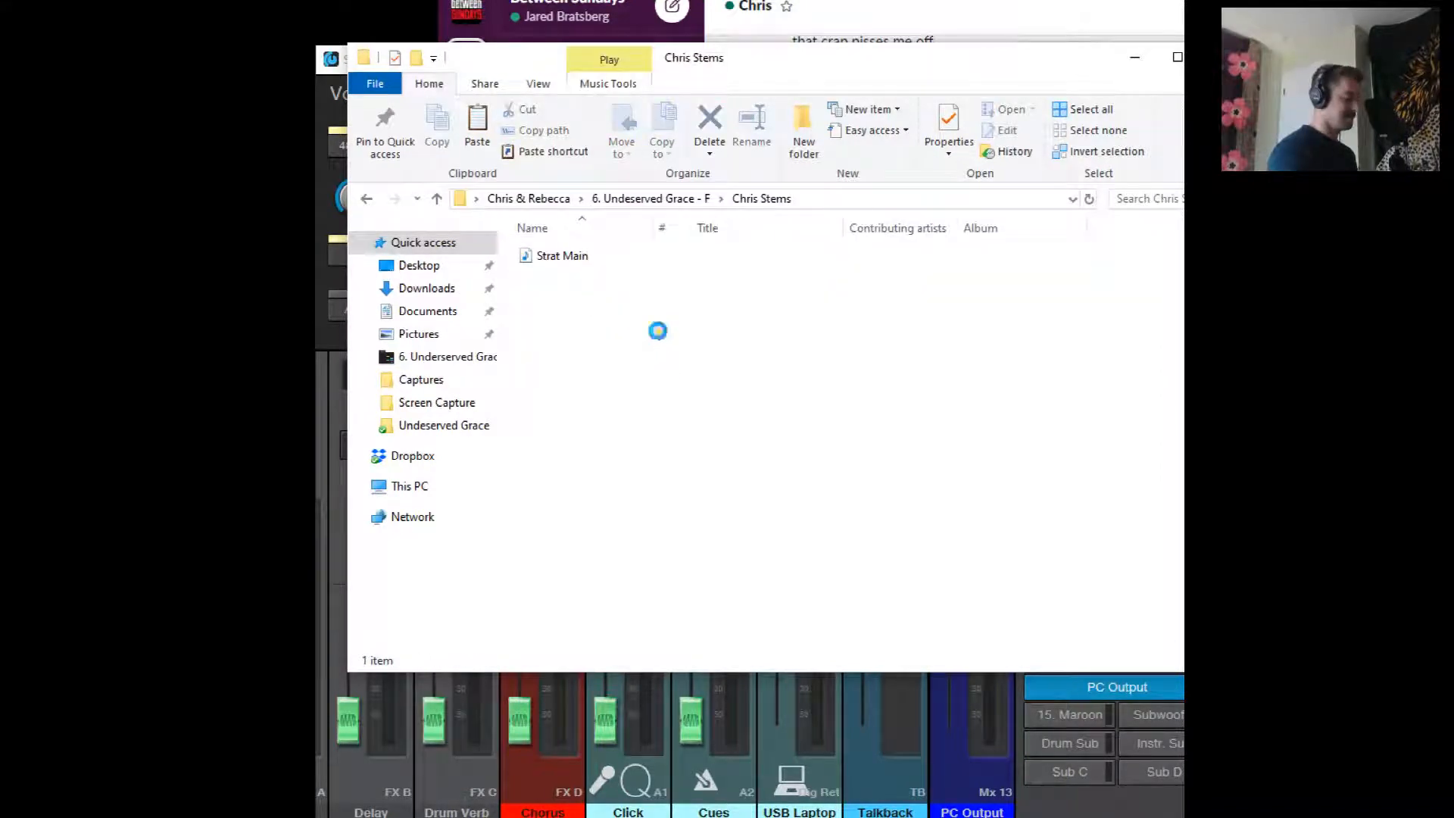
key("ctrl+v")
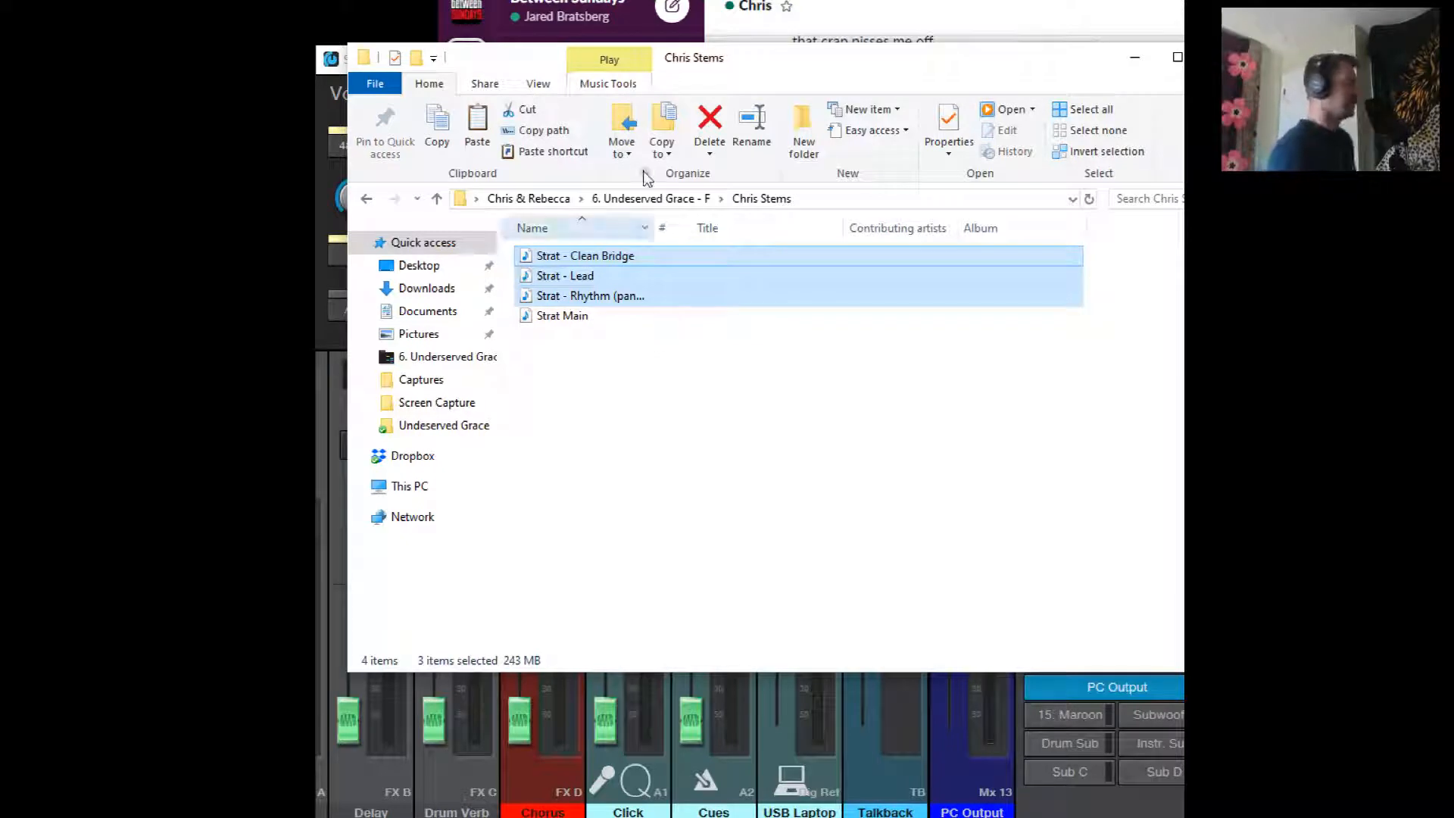
Put the StudioLive mixer window away and send the bandmate the Slack message "Found em"
left_click_drag(743, 54, 392, 0)
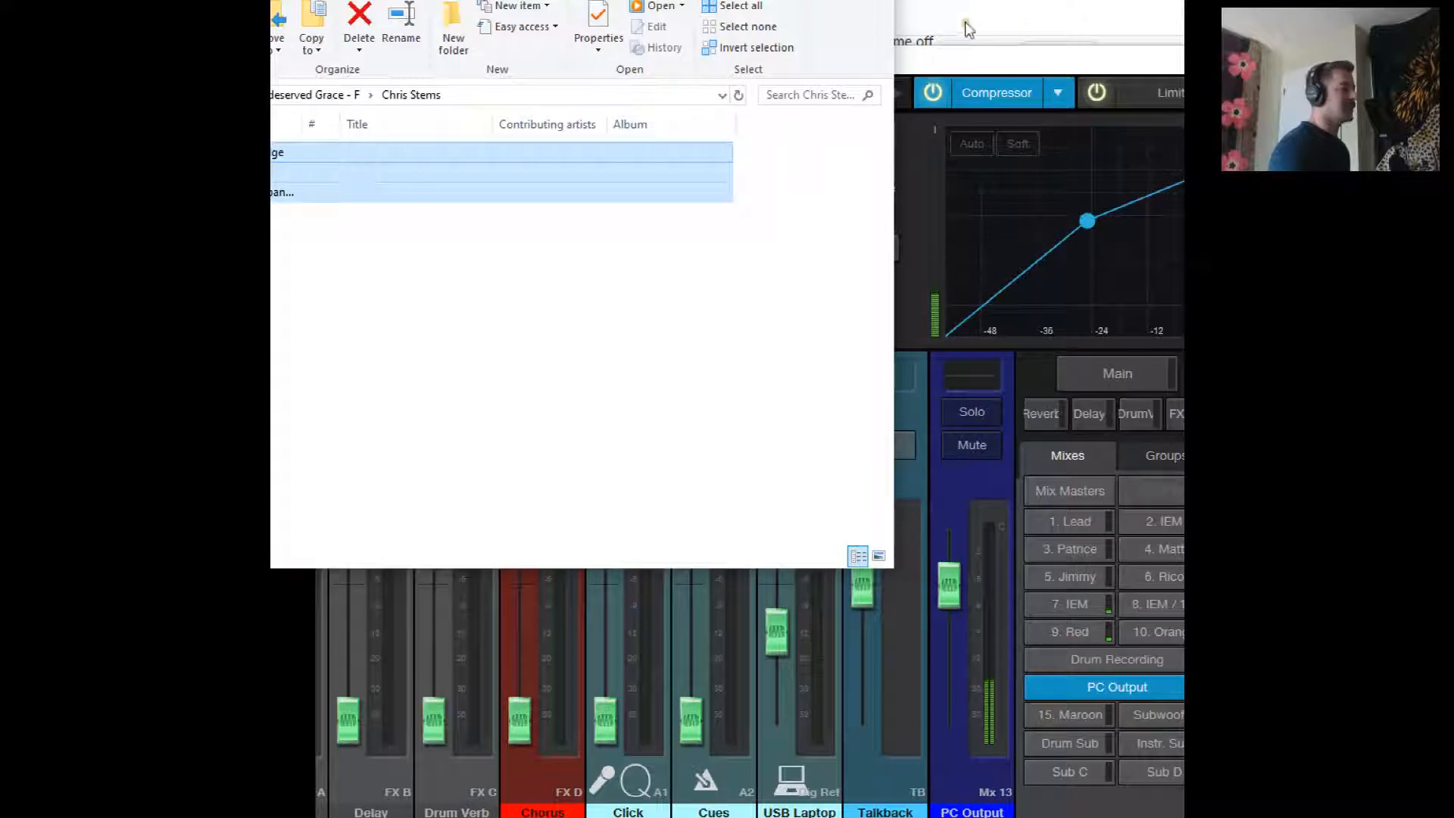
left_click(1184, 59)
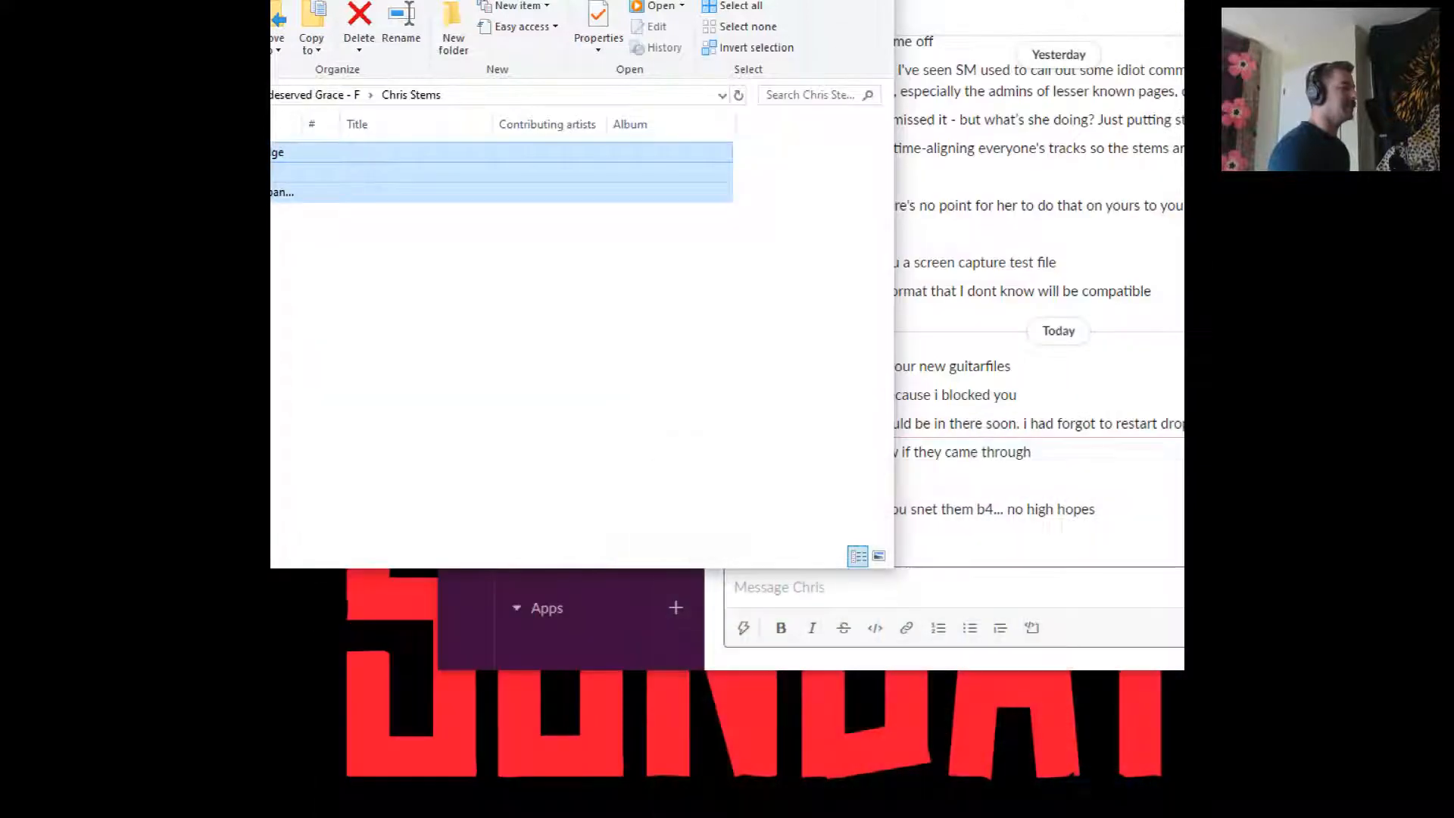
left_click(909, 485)
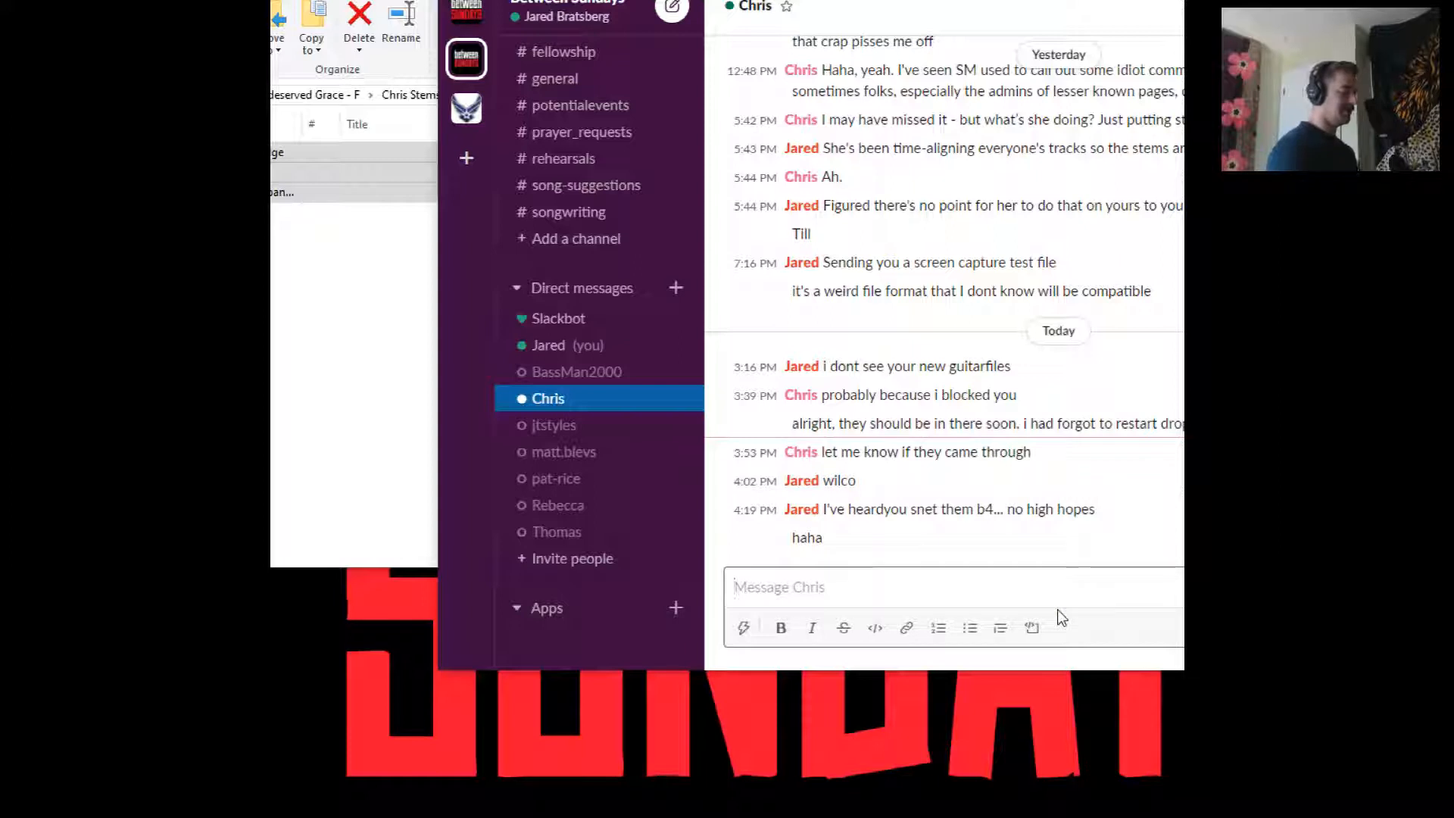
type("Found em")
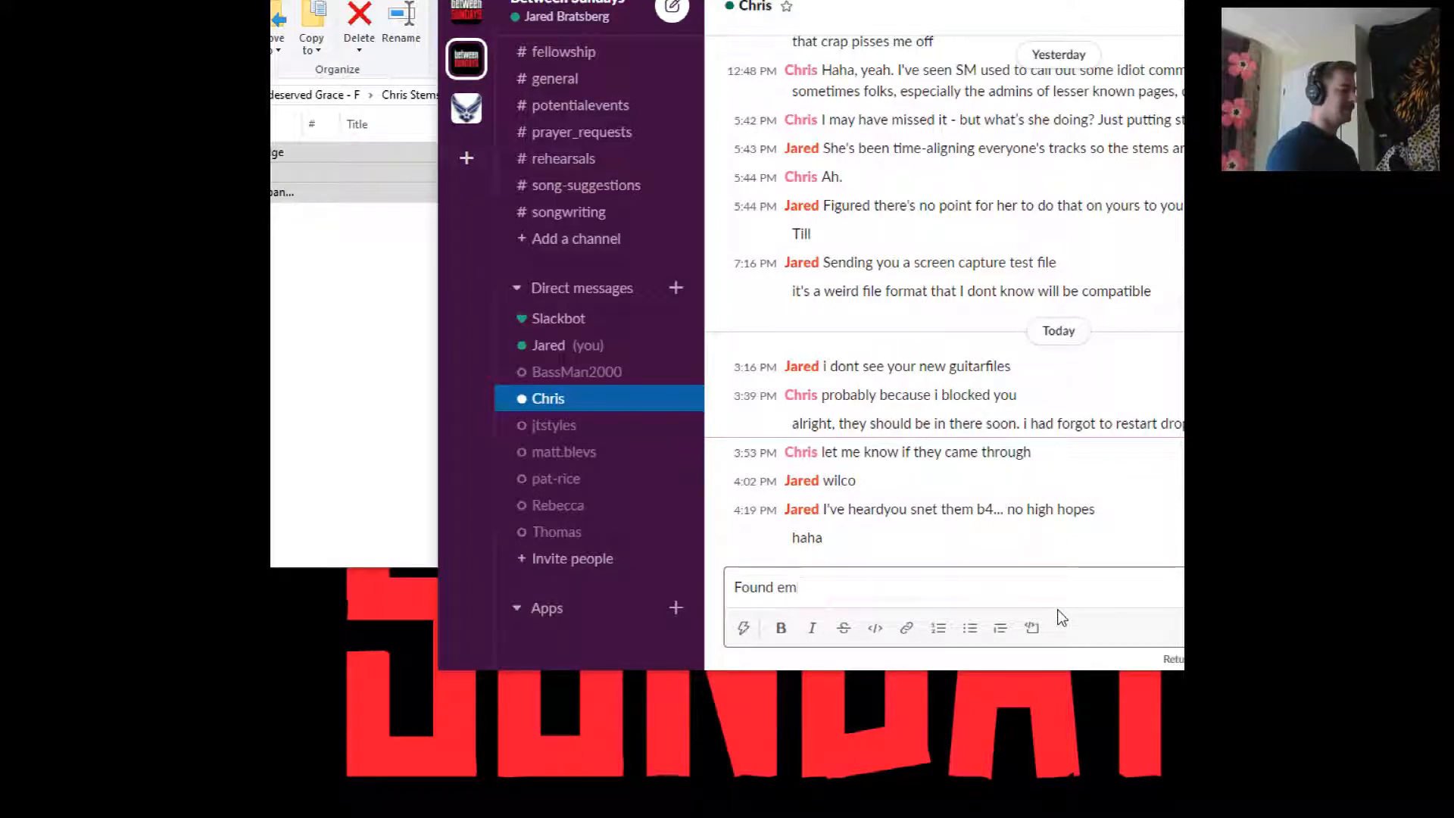
key("Return")
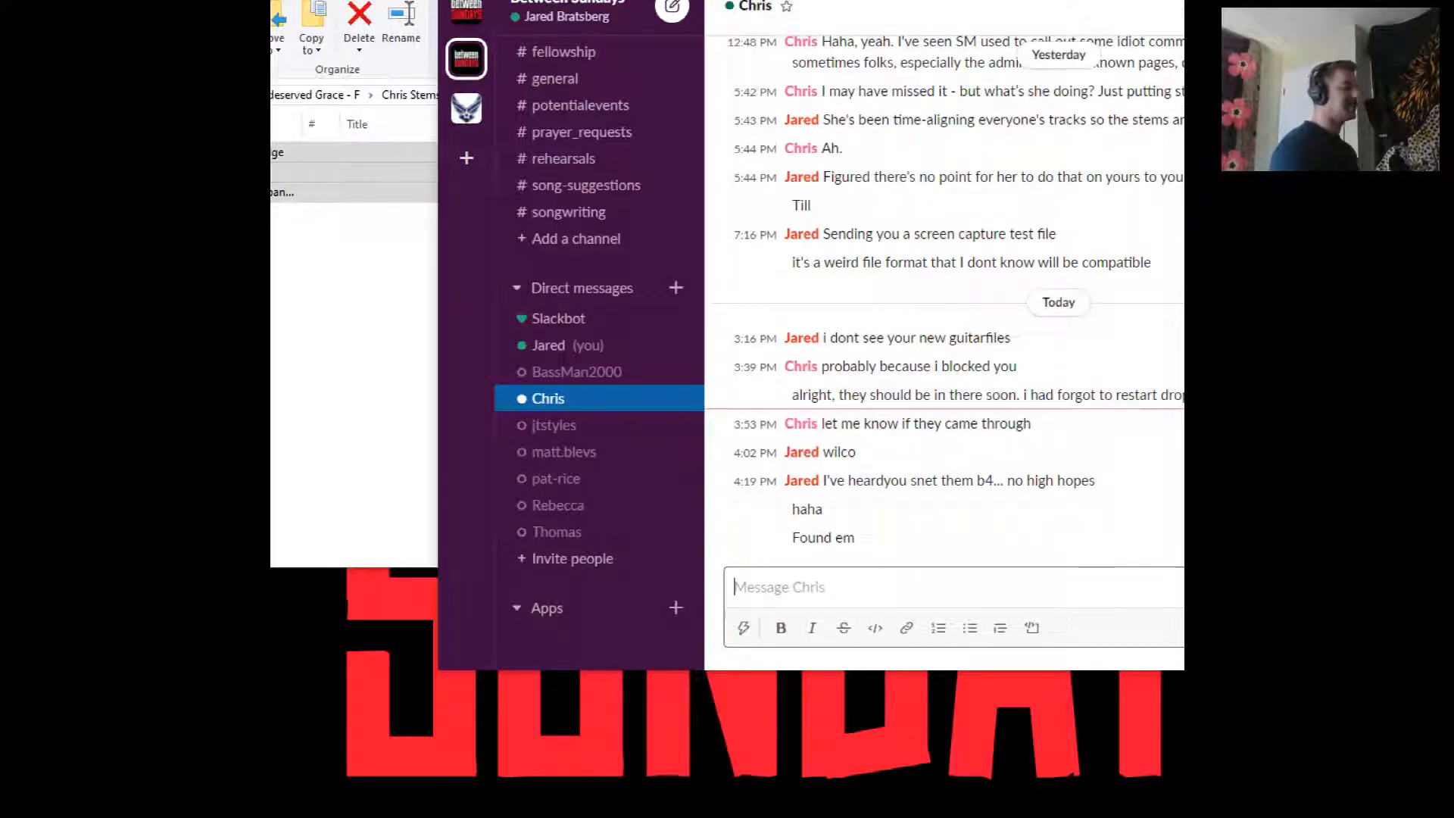
Put Slack away and open the Live Set 6. Underserved Grace - F from its project folder in Ableton Live
key("super+Down")
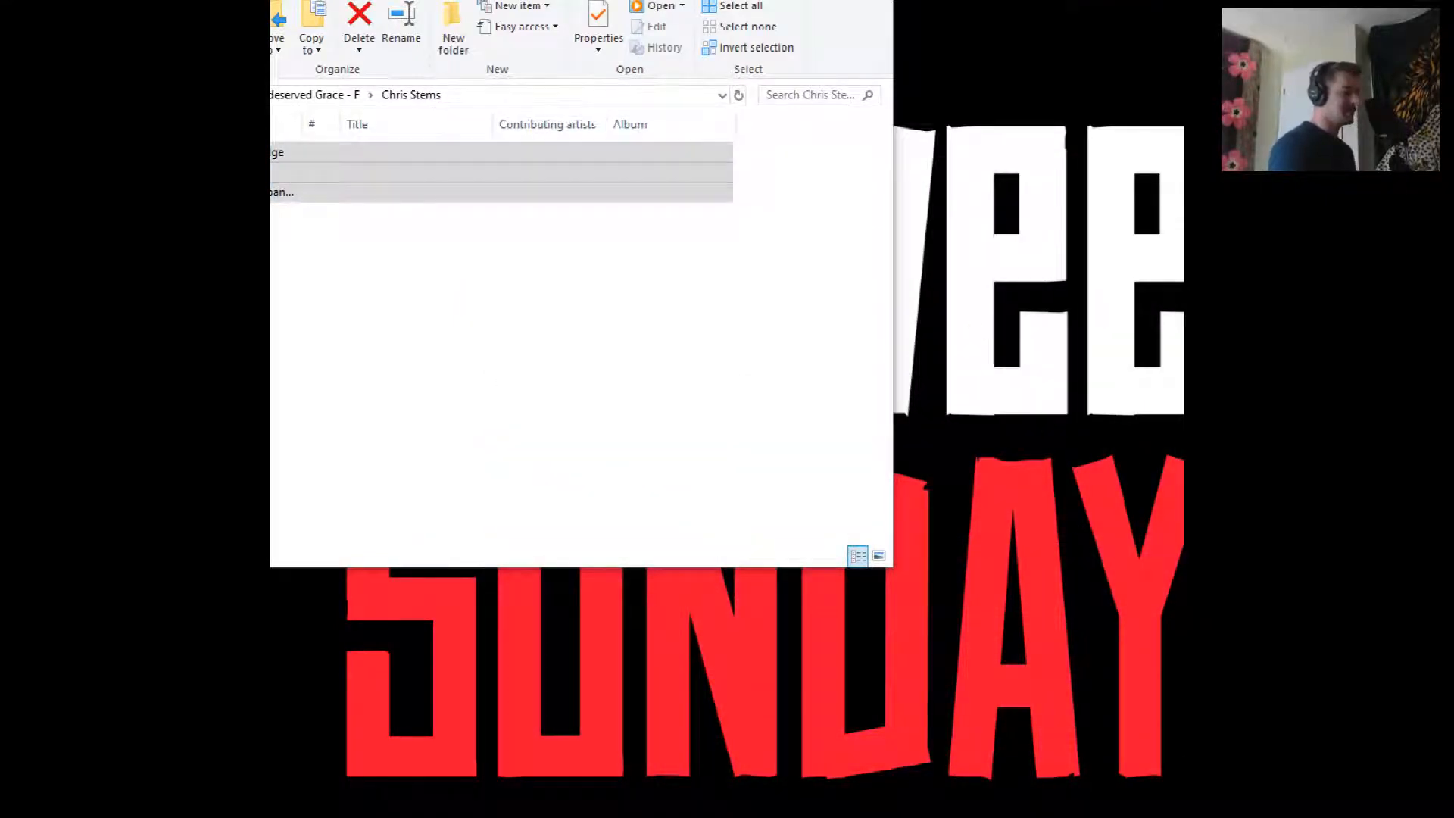
key("alt+Tab")
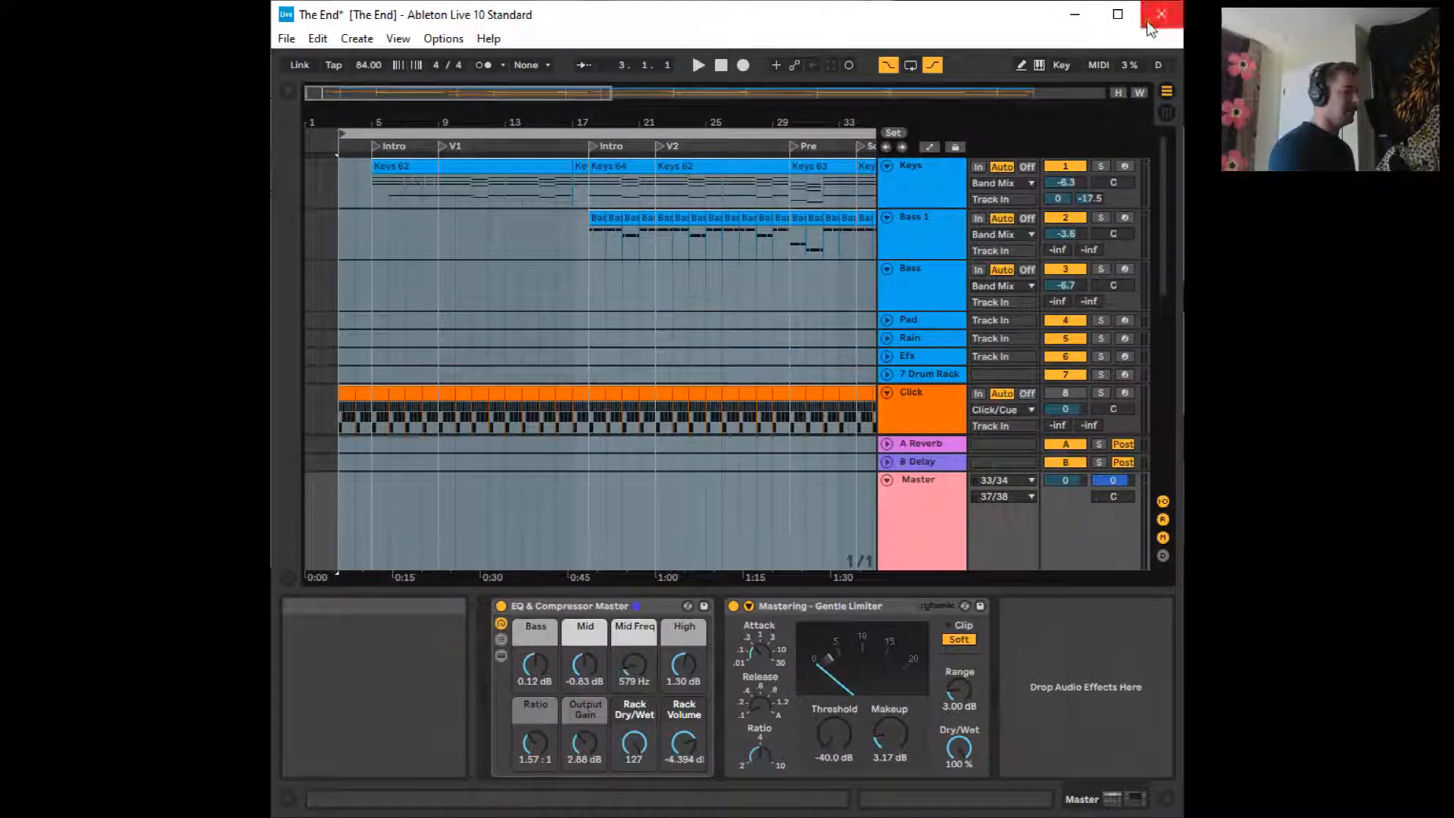
left_click(1108, 817)
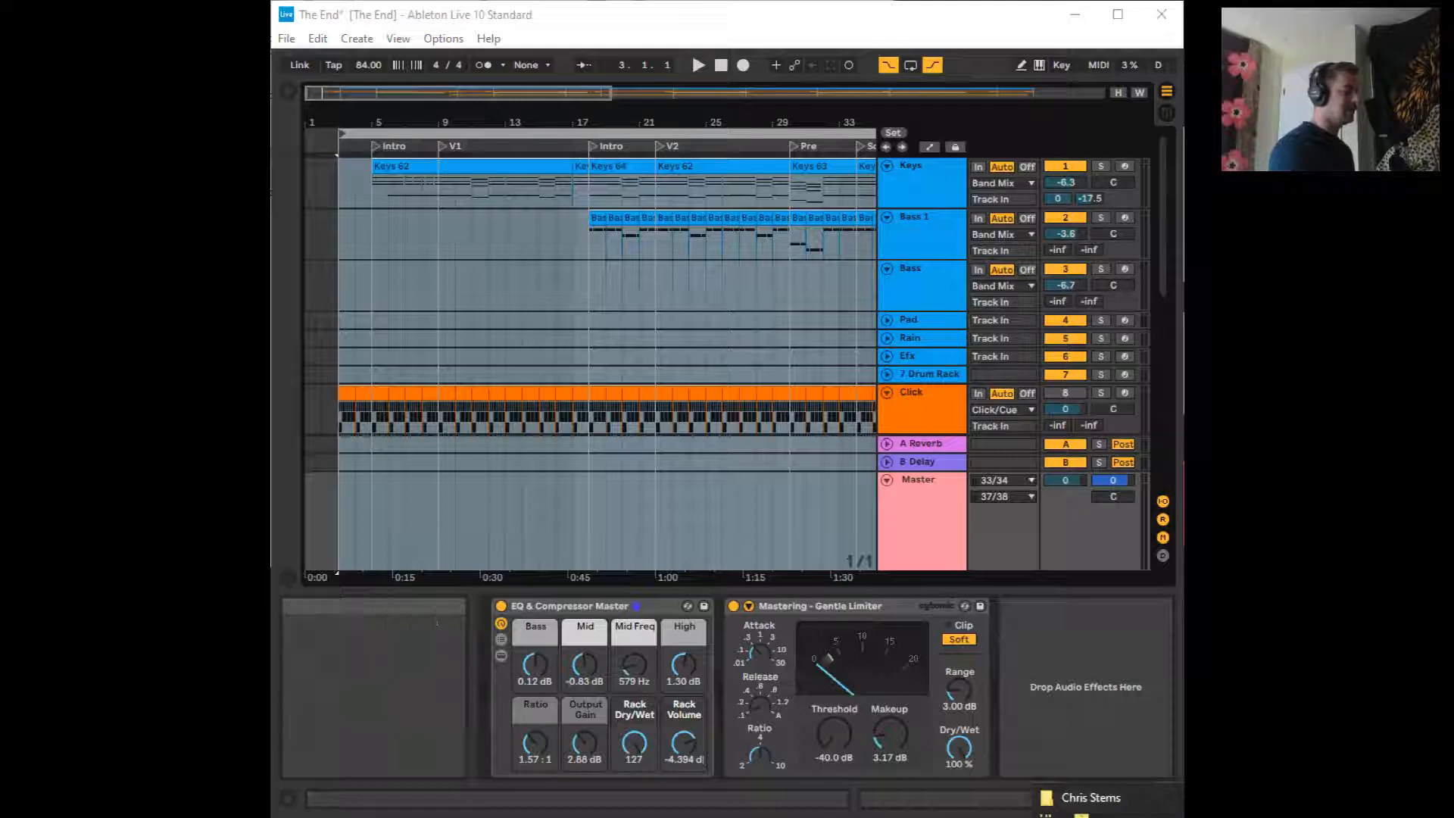
left_click(1091, 798)
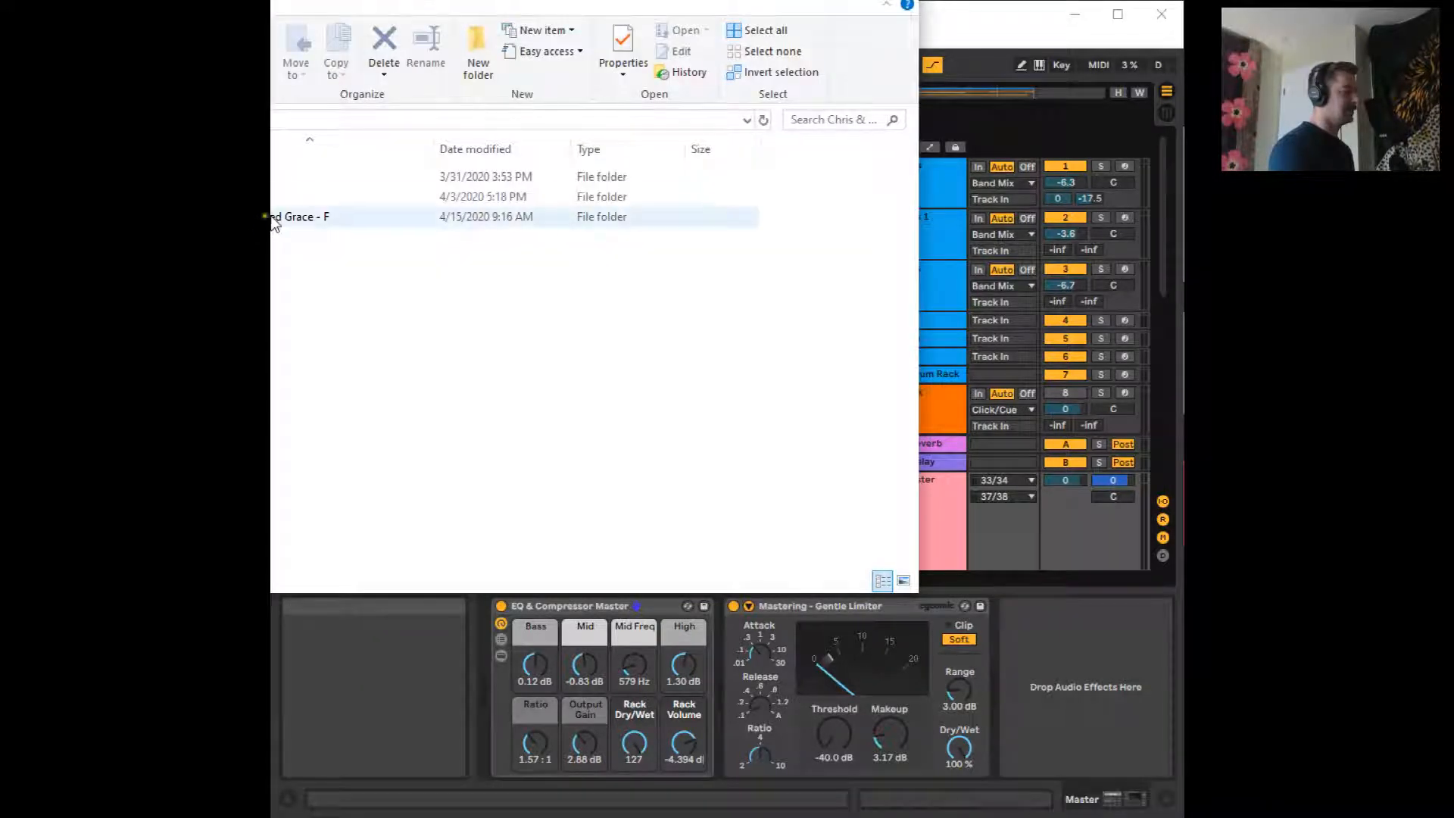
left_click(272, 220)
double_click(273, 220)
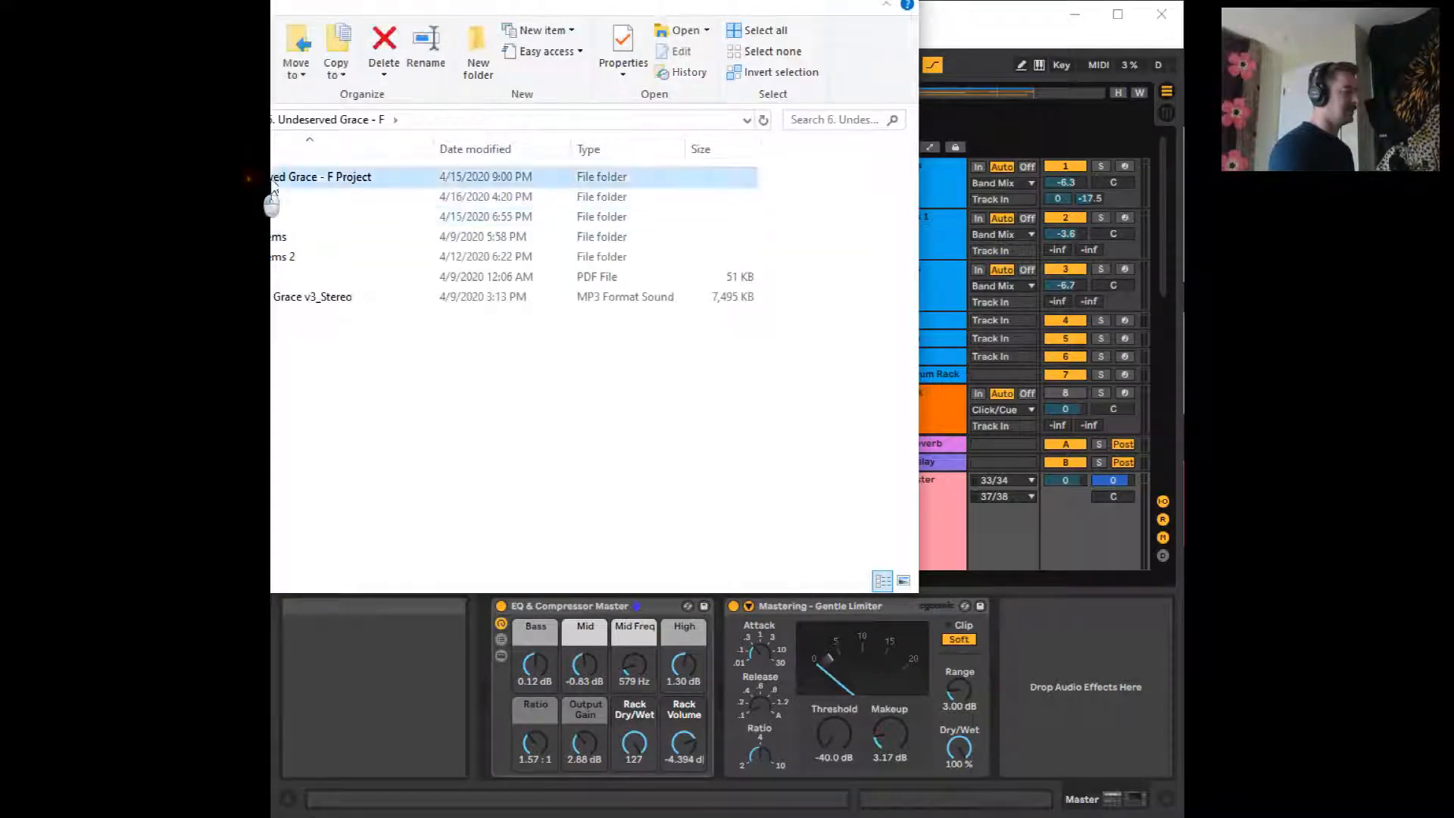
double_click(272, 180)
left_click(273, 235)
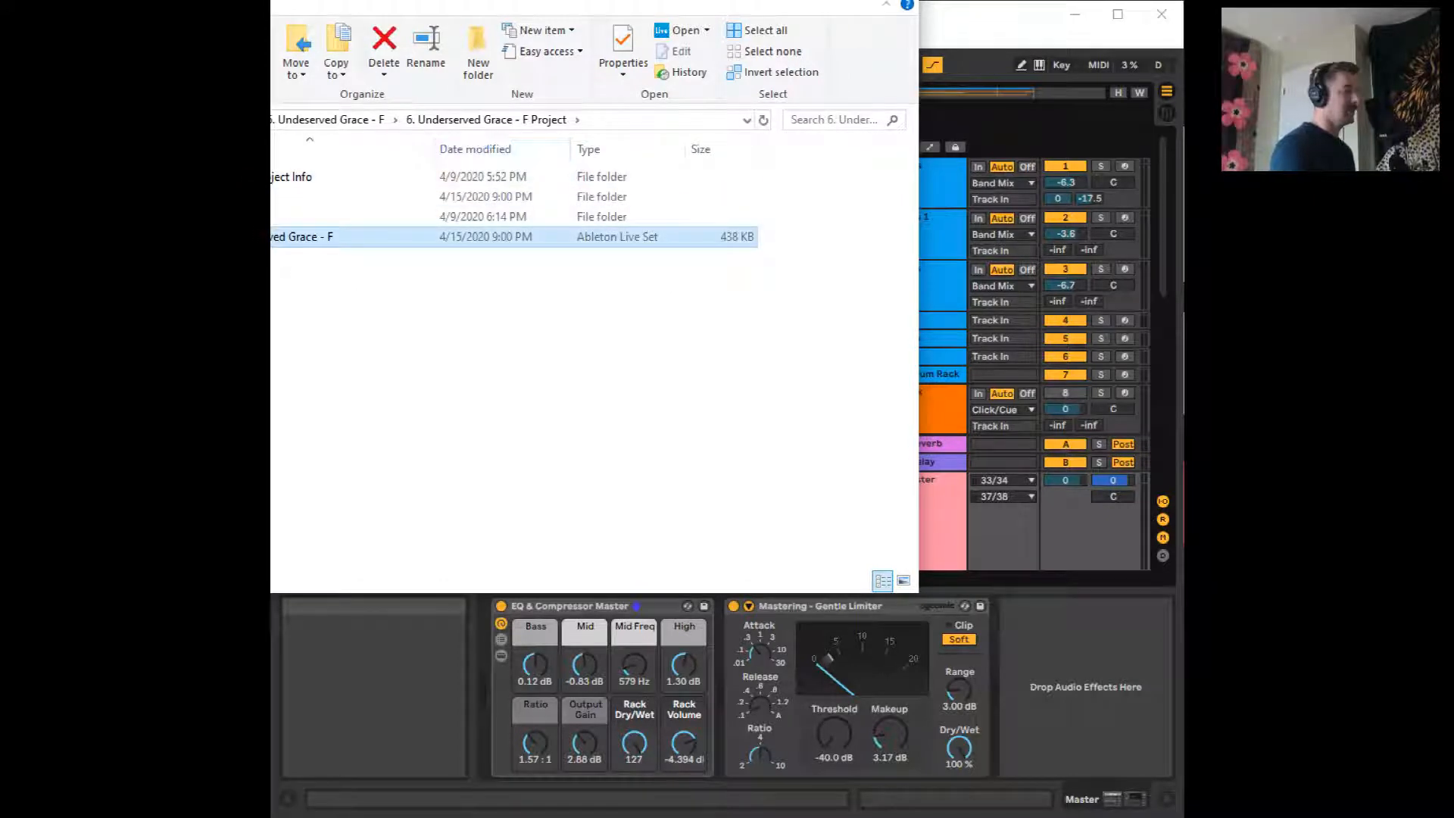
double_click(273, 237)
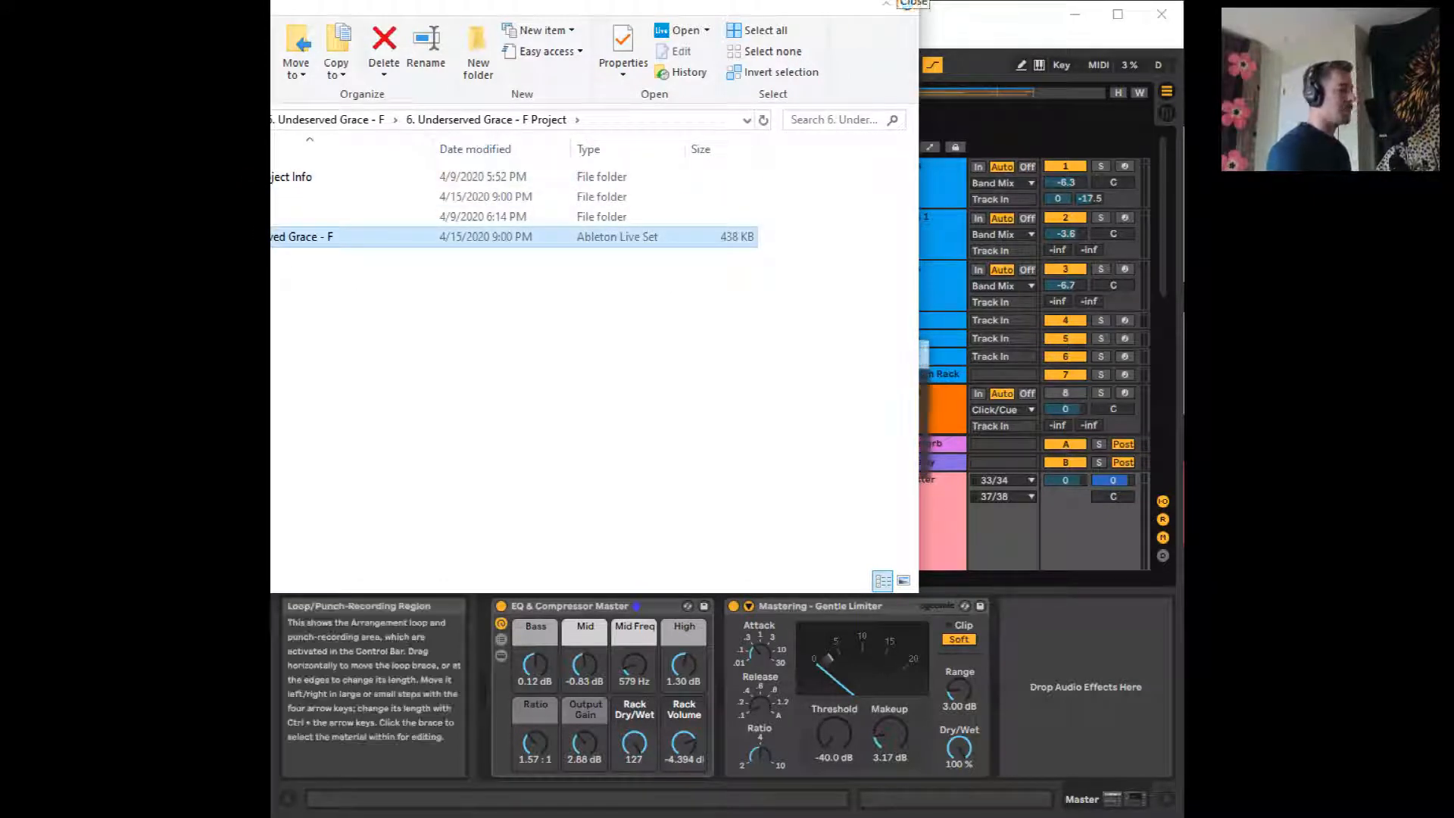
left_click(644, 454)
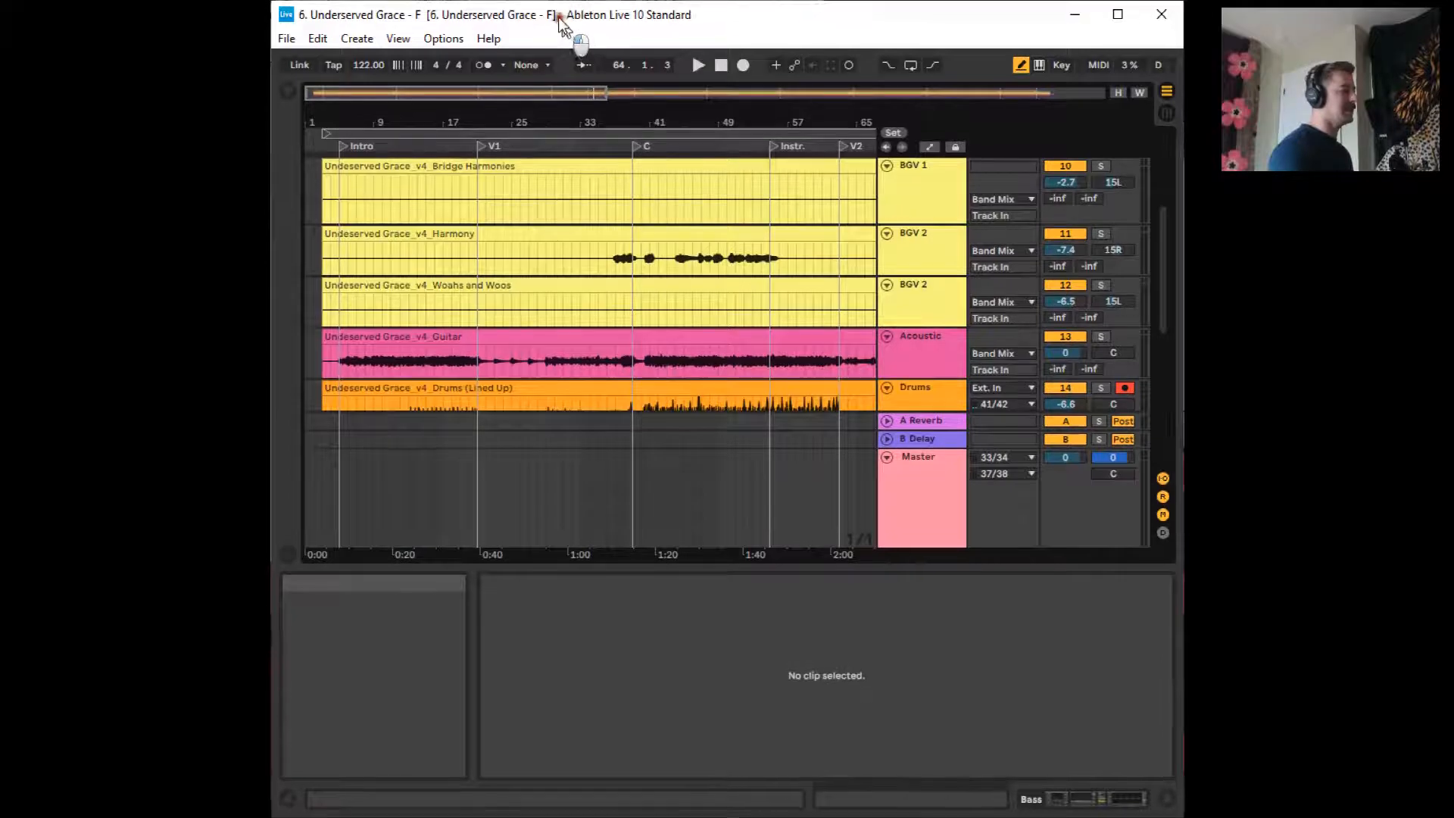
Bring up the stems folder window and reposition the Live window so both can be reached
key("alt+Tab")
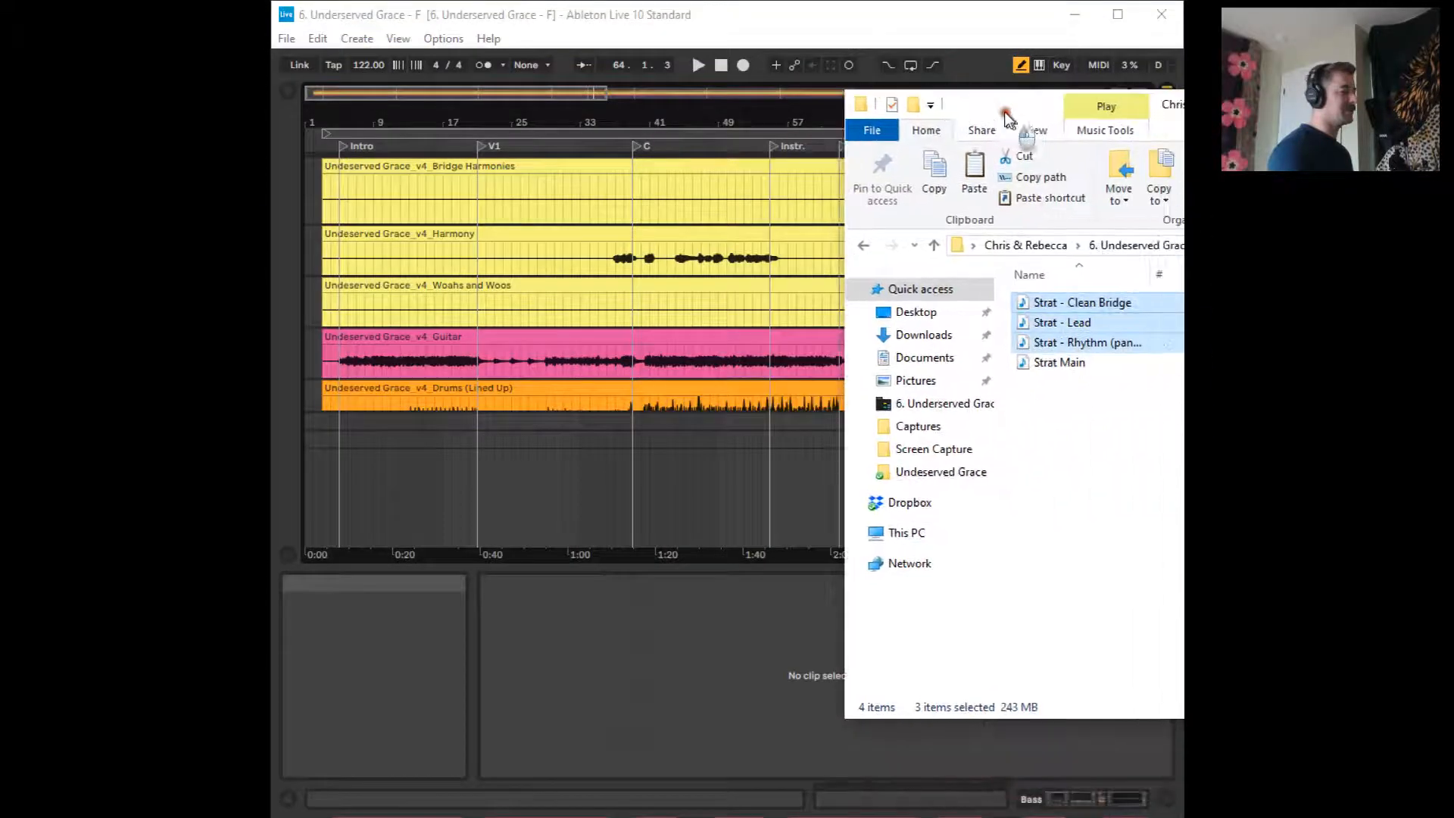
left_click(584, 16)
left_click_drag(569, 17, 558, 17)
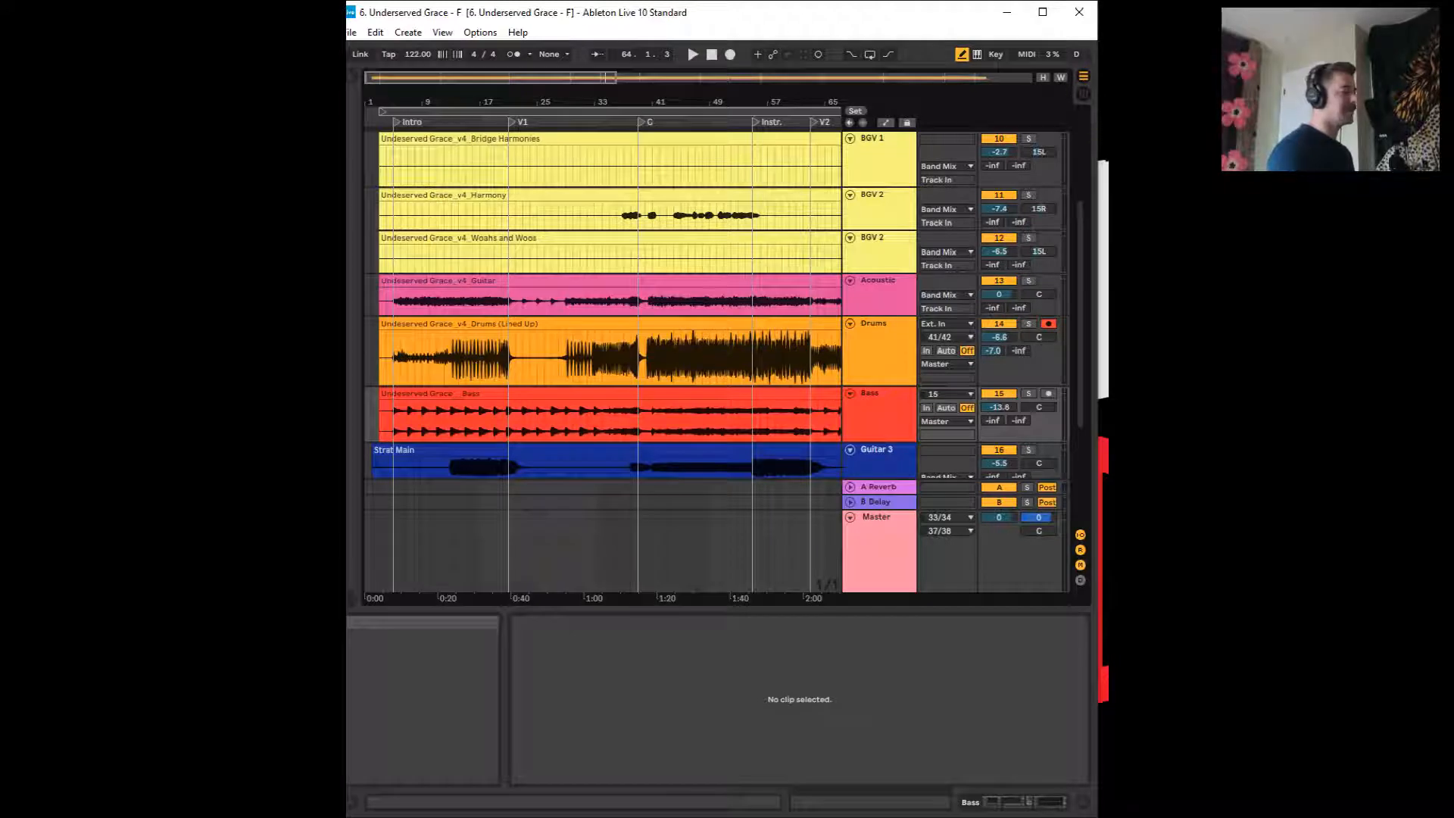
left_click_drag(858, 13, 869, 15)
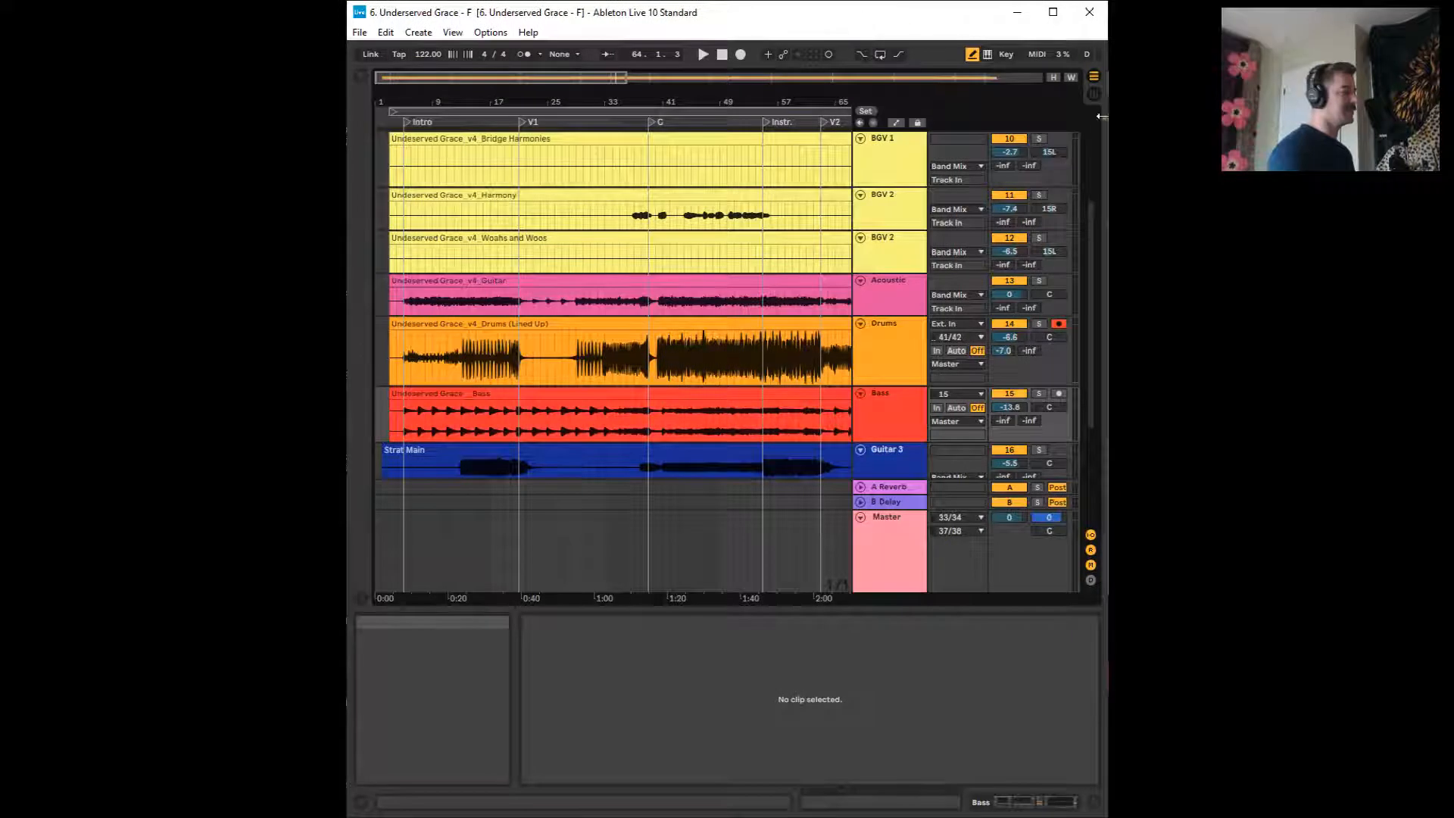
Delete the Strat Main clip from the first Guitar 3 track and rename that track Lead Gtr
scroll(725, 478, "down", 5)
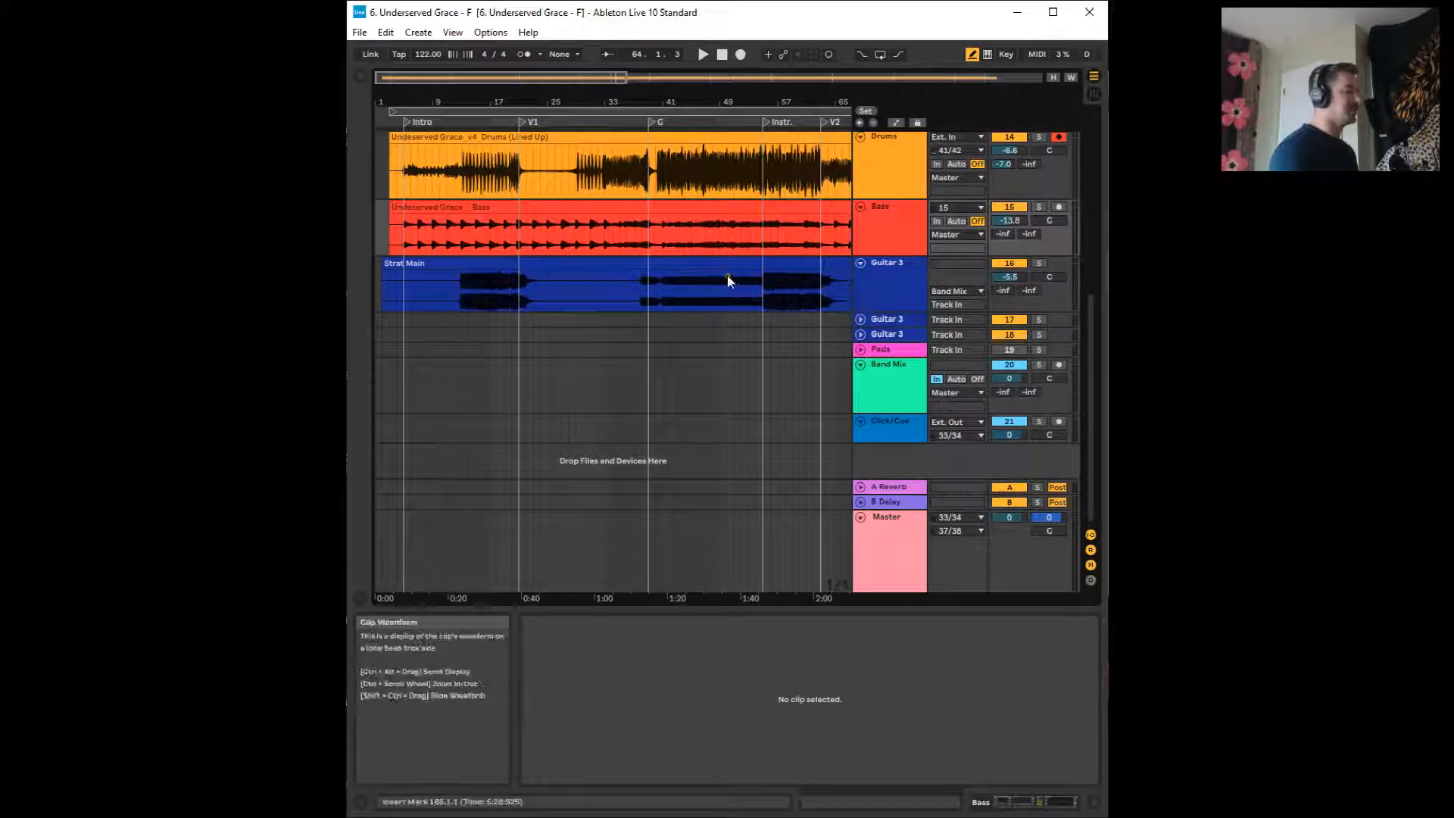
left_click(644, 280)
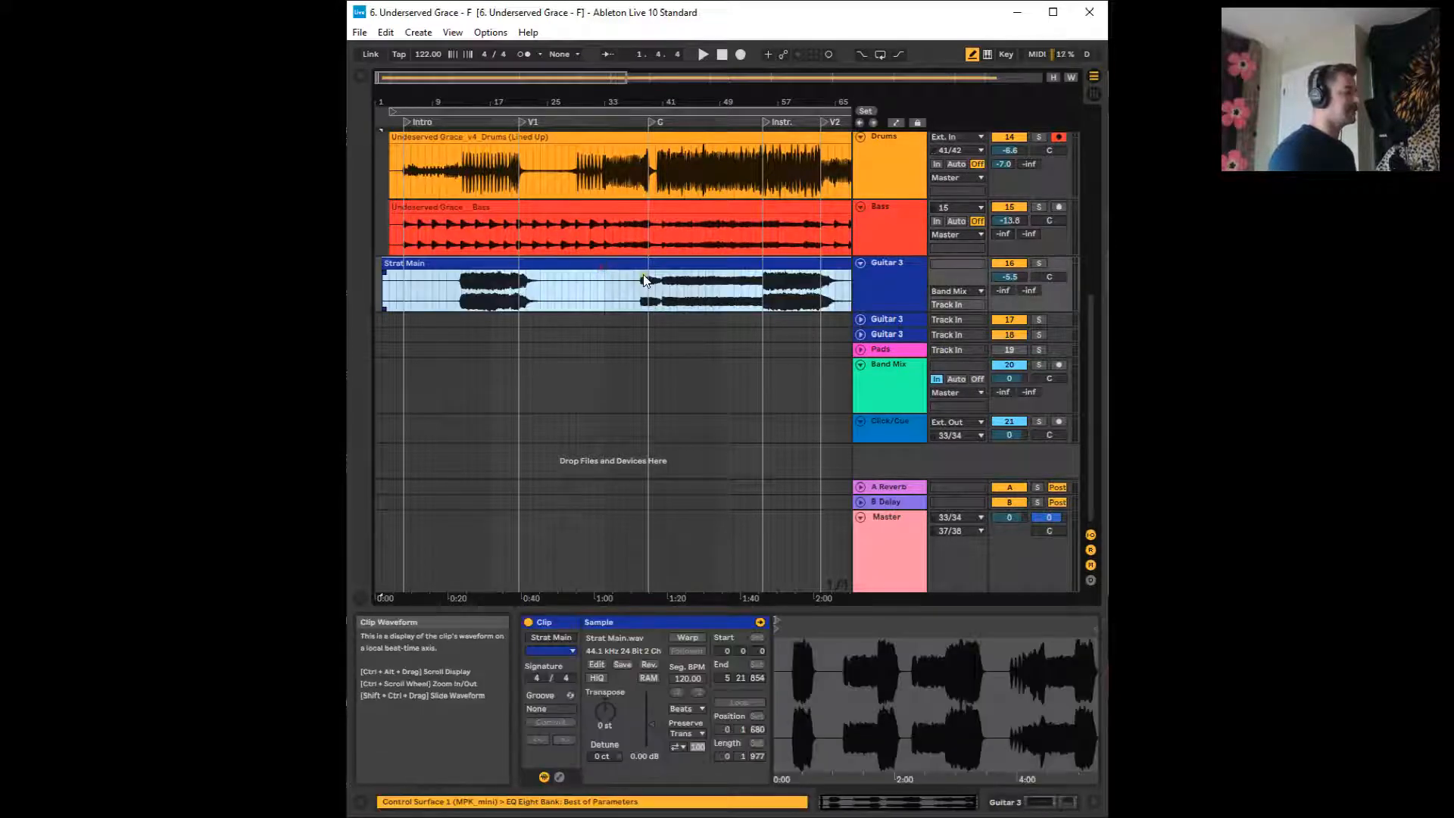
key("Delete")
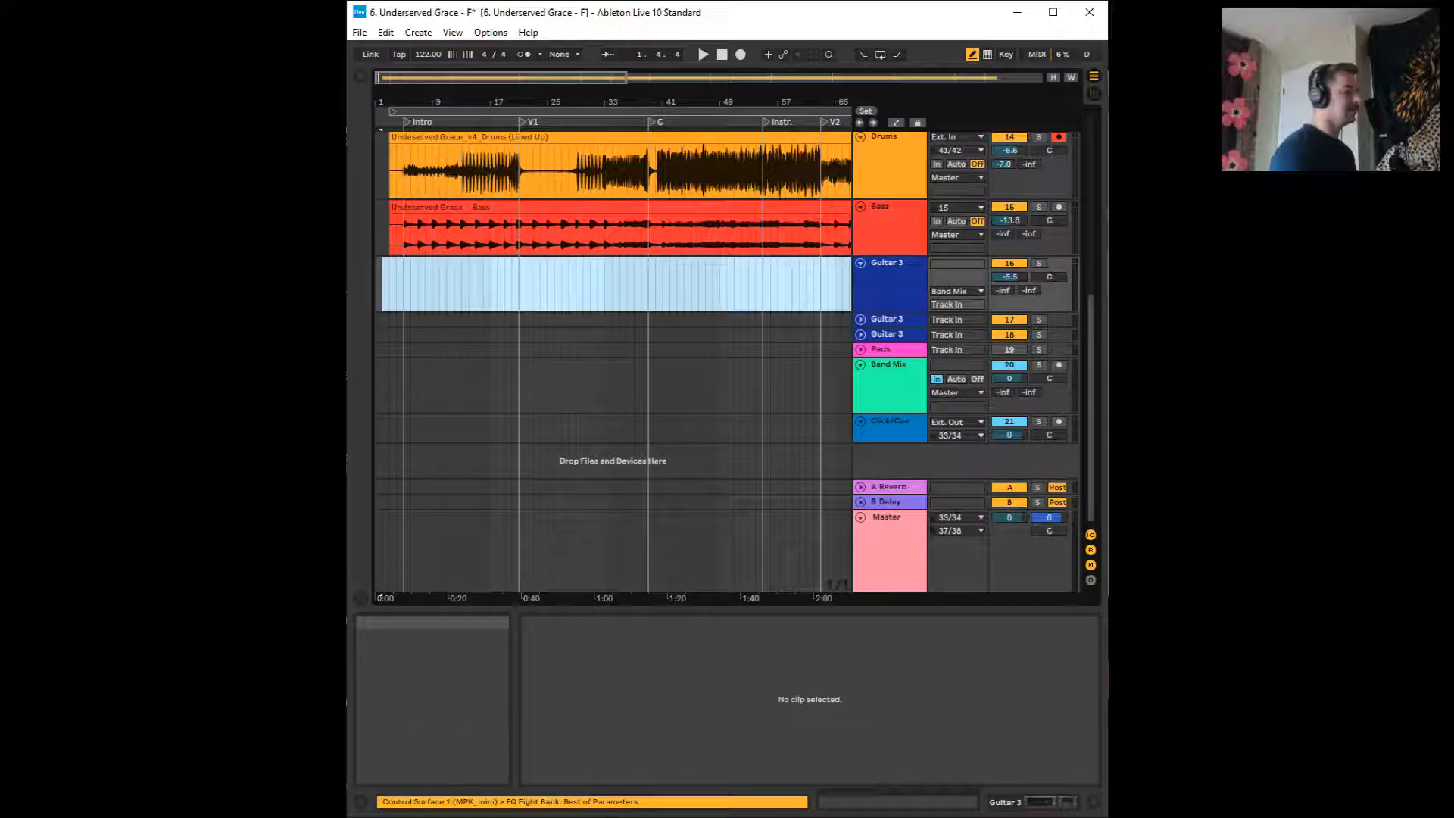
left_click(894, 291)
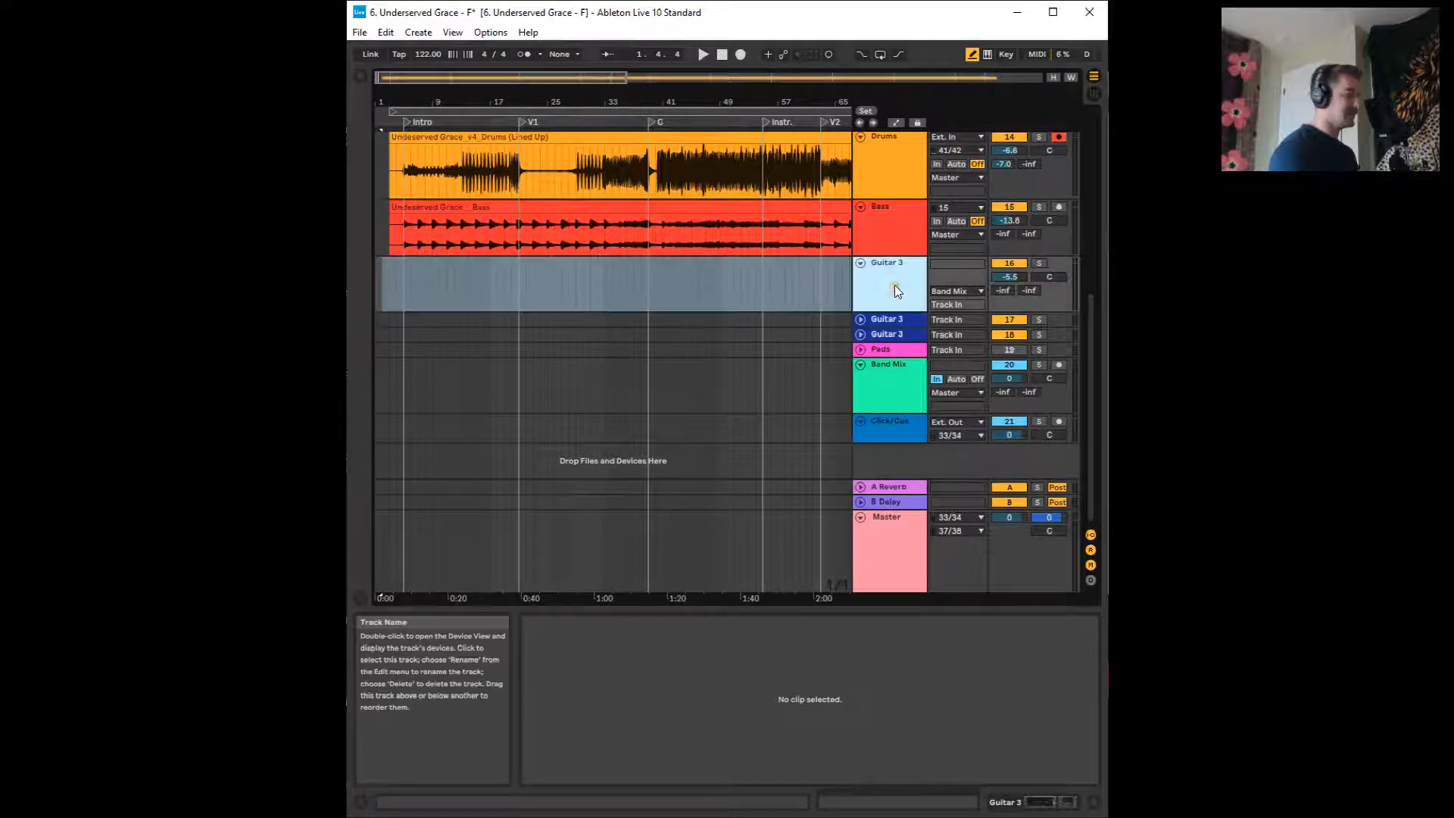
key("ctrl+r")
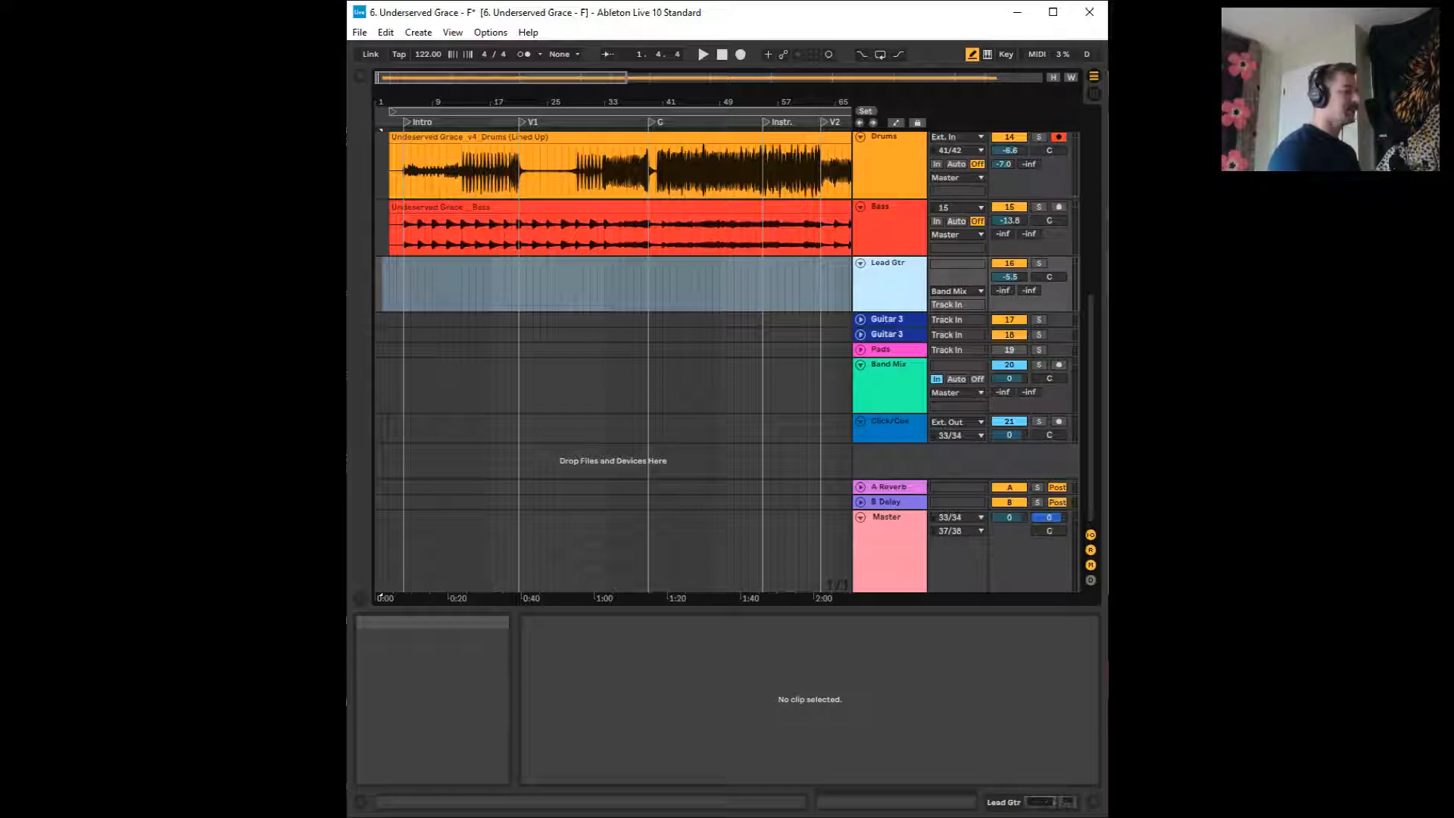
Place the Strat - Lead file from the stems folder at bar 3 on the Lead Gtr track and turn off its warping
key("alt+Tab")
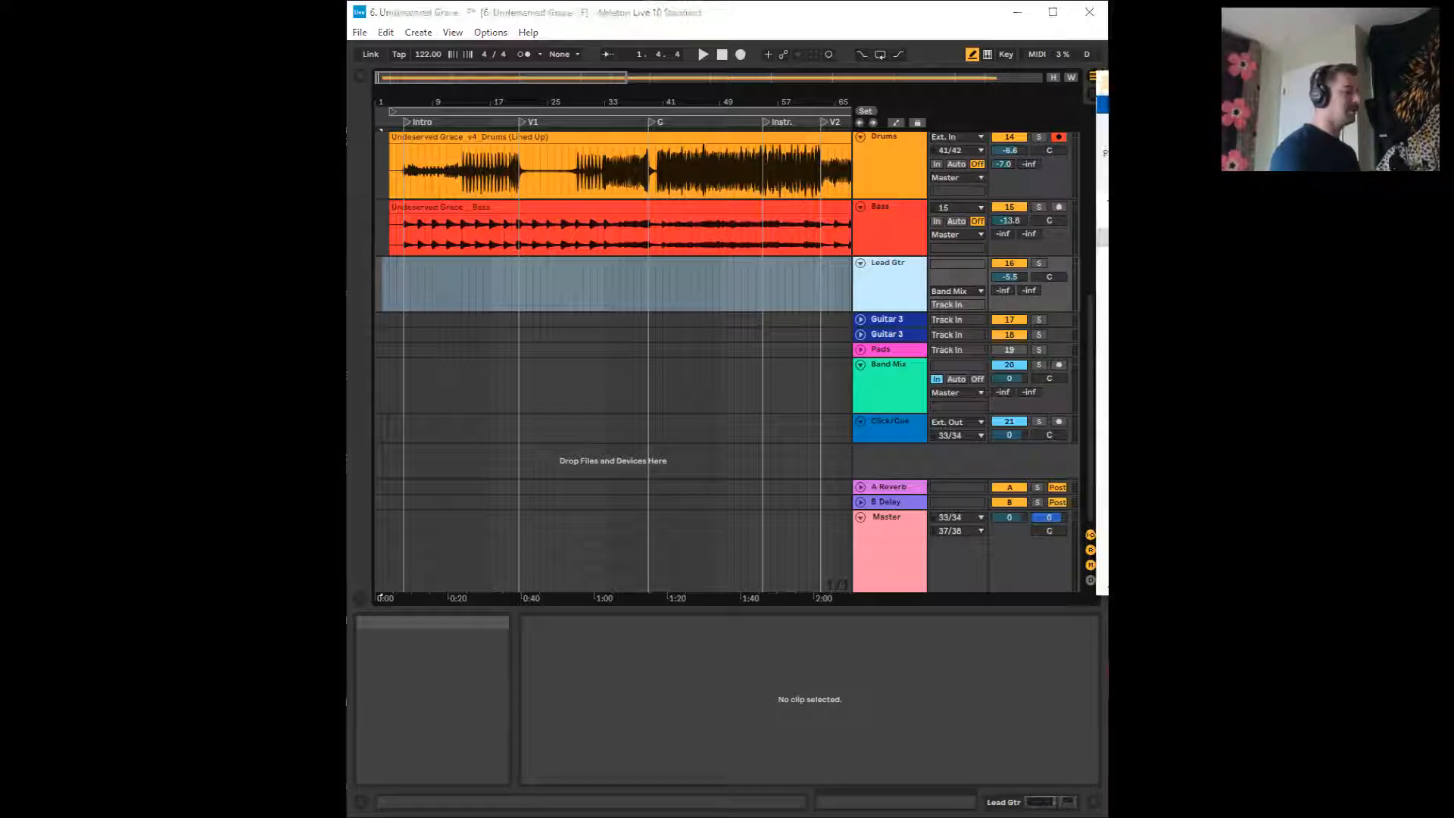
left_click_drag(848, 282, 386, 281)
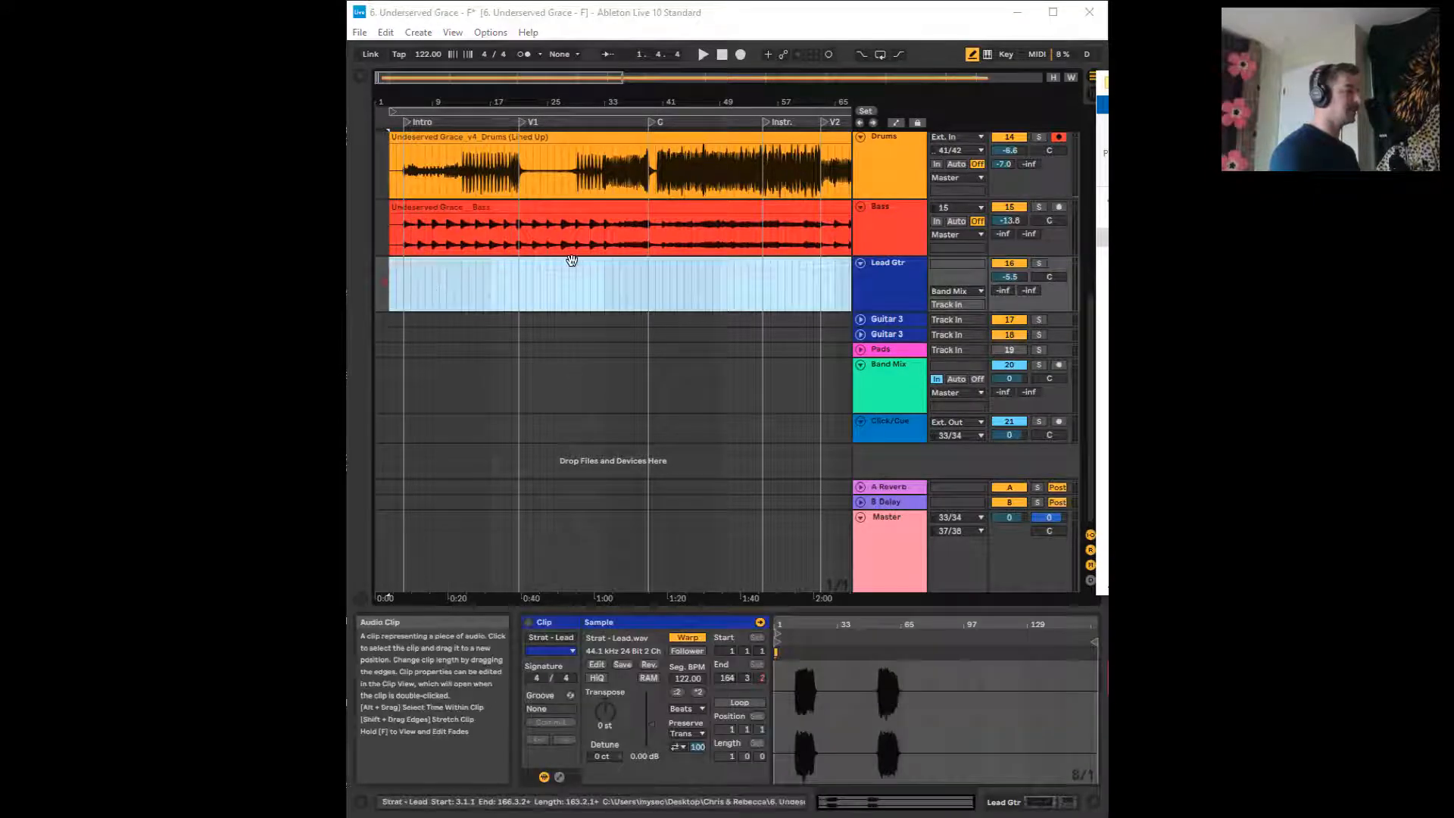
left_click(684, 639)
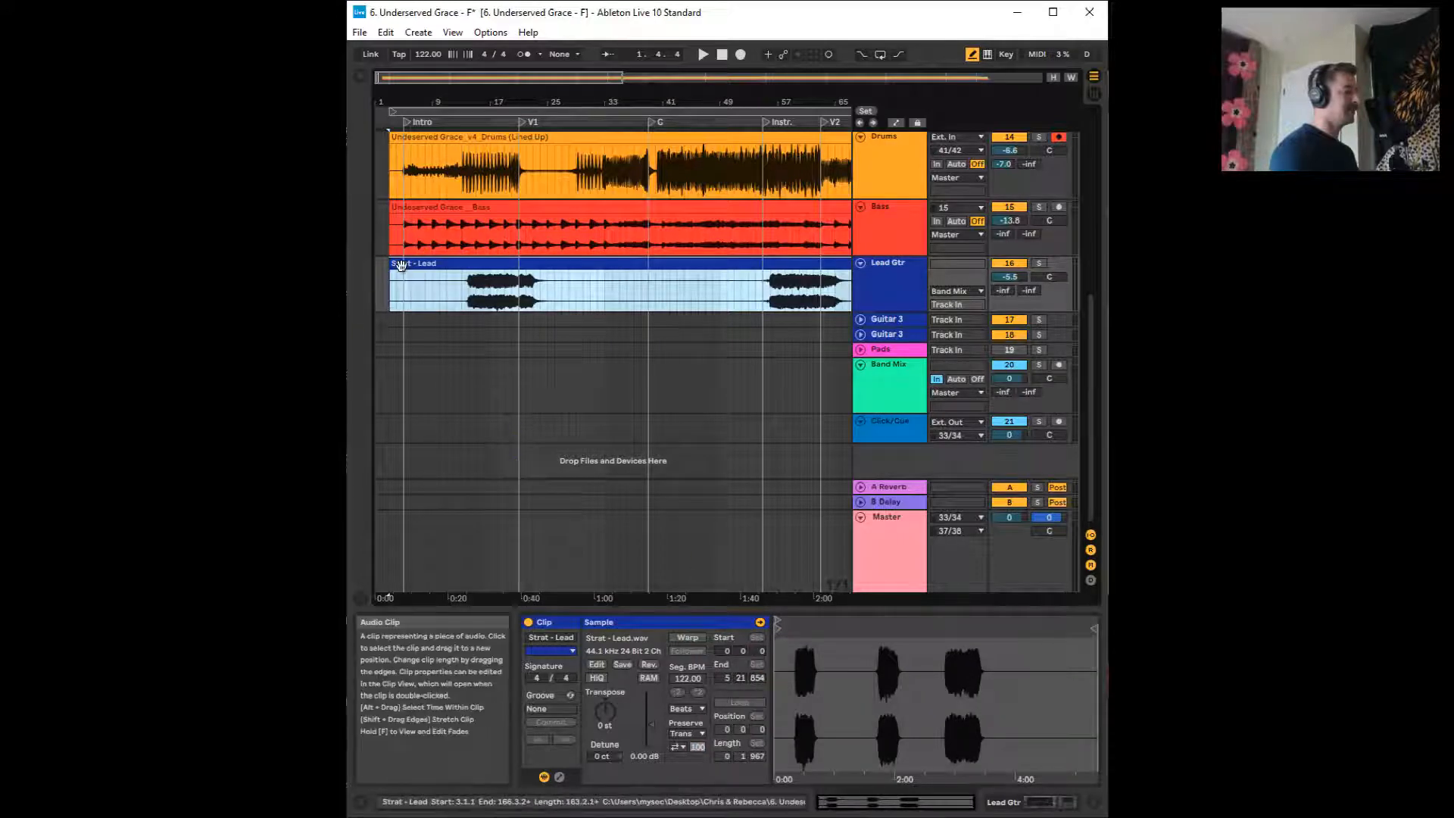
mouse_move(390, 264)
left_mouse_down()
mouse_move(418, 264)
mouse_move(367, 276)
mouse_move(404, 280)
mouse_move(371, 275)
left_mouse_up()
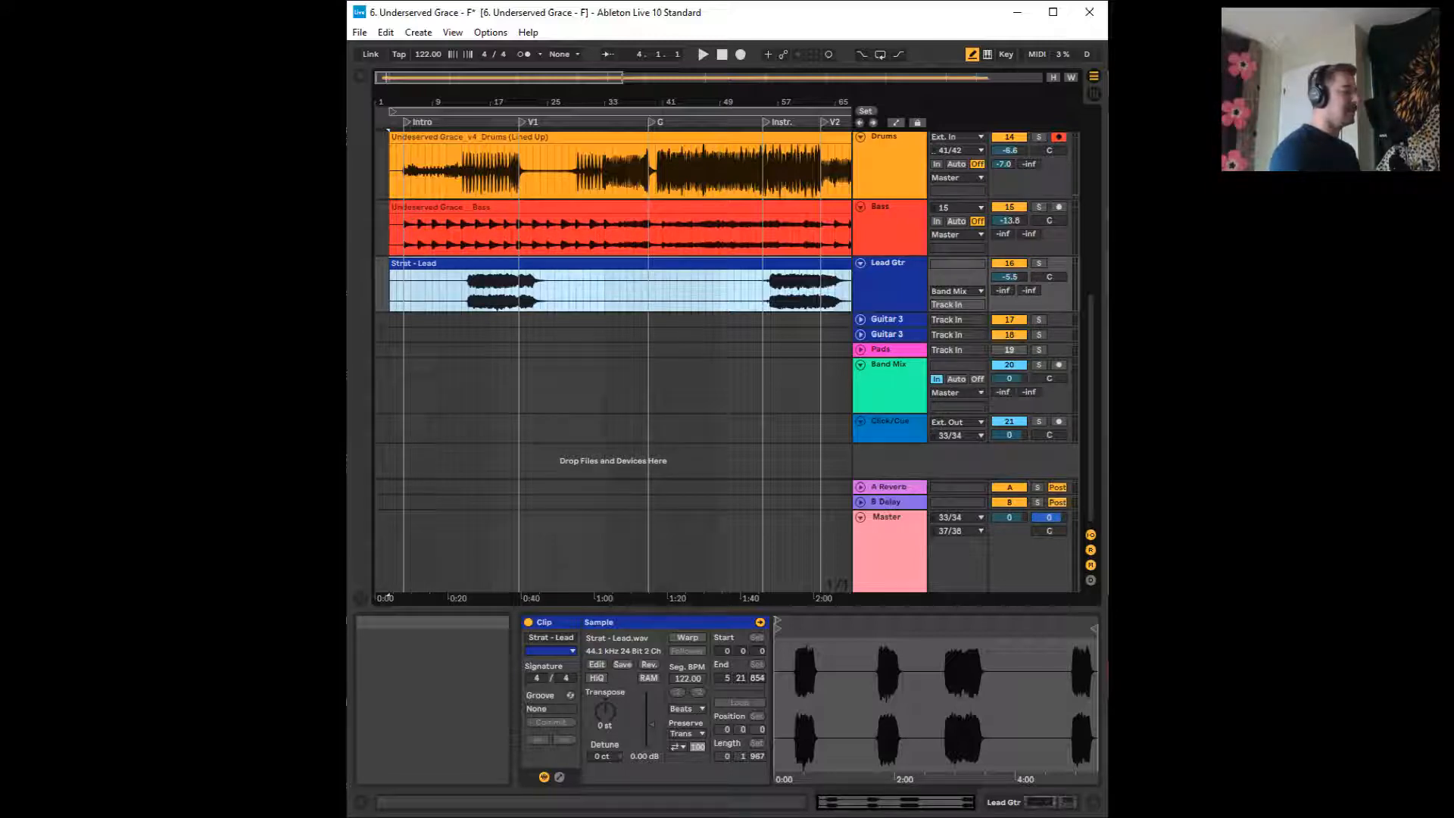
Place the Strat - Rhythm (panned) file at bar 7 on the Guitar 3 track below Lead Gtr and unfold that track
left_click_drag(1106, 462, 418, 313)
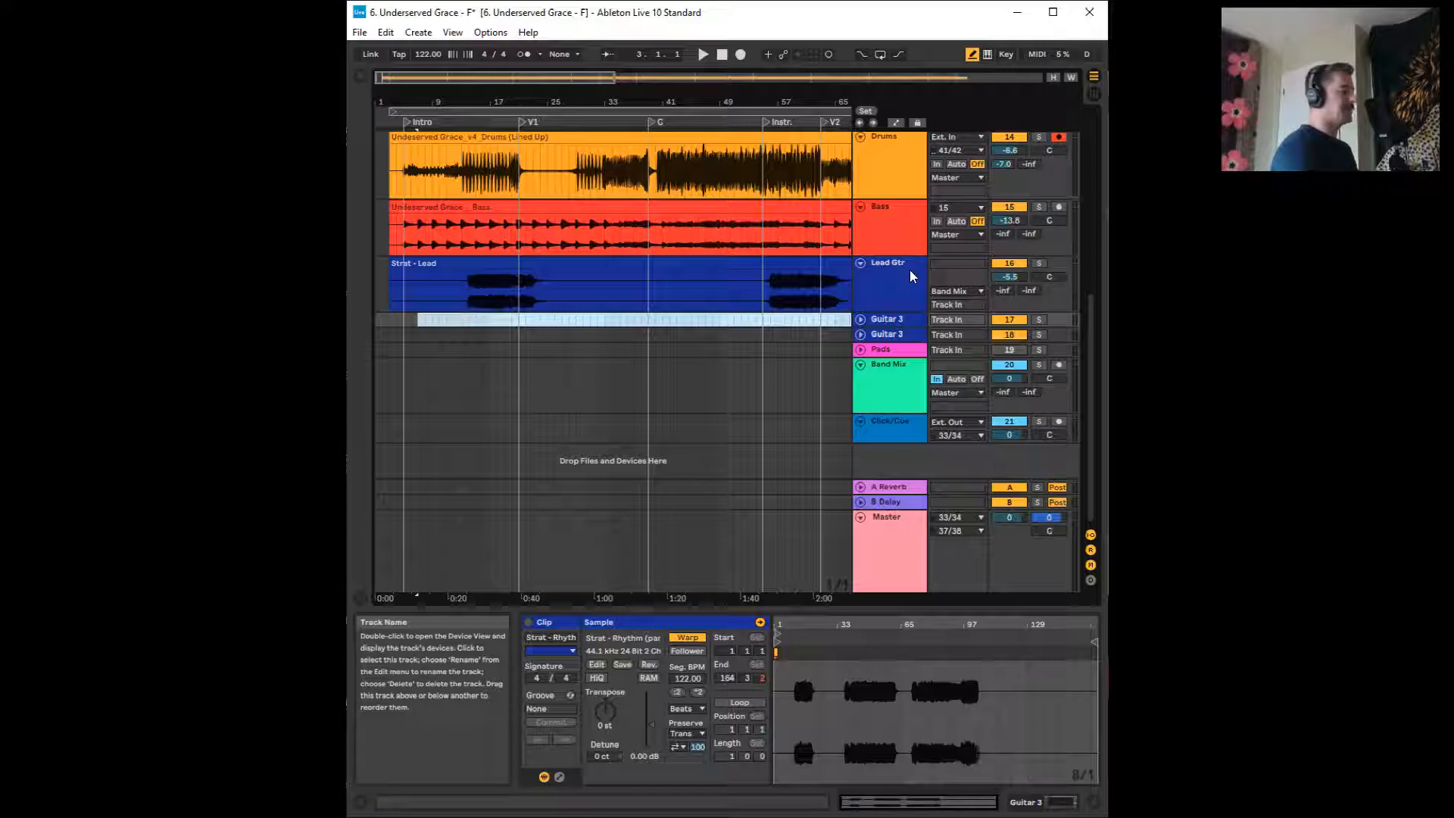
left_click(860, 319)
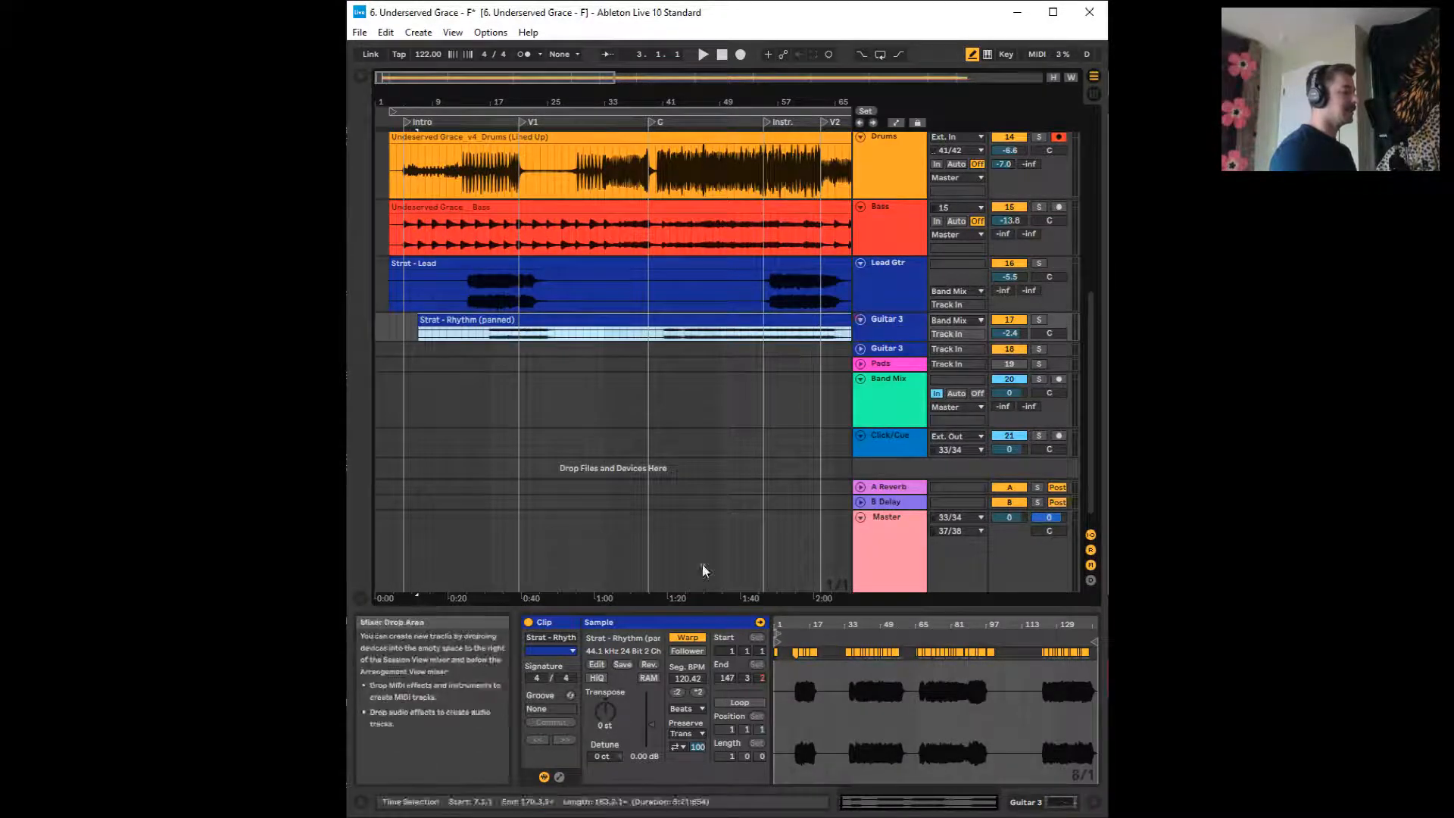
Maximize the Live window and turn off warping for the Strat - Rhythm (panned) clip
left_click(1053, 12)
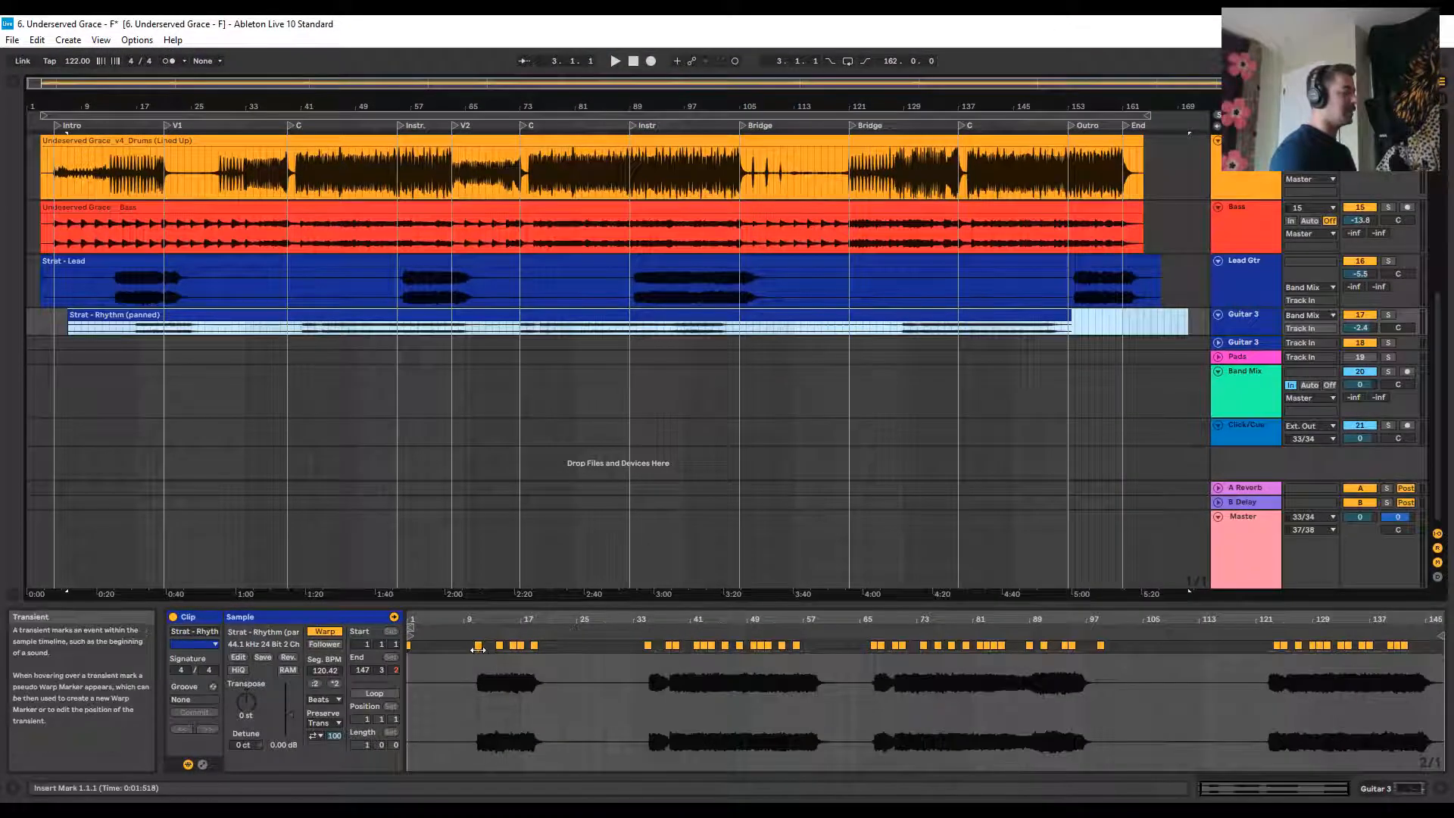
left_click_drag(480, 618, 497, 633)
left_click(338, 699)
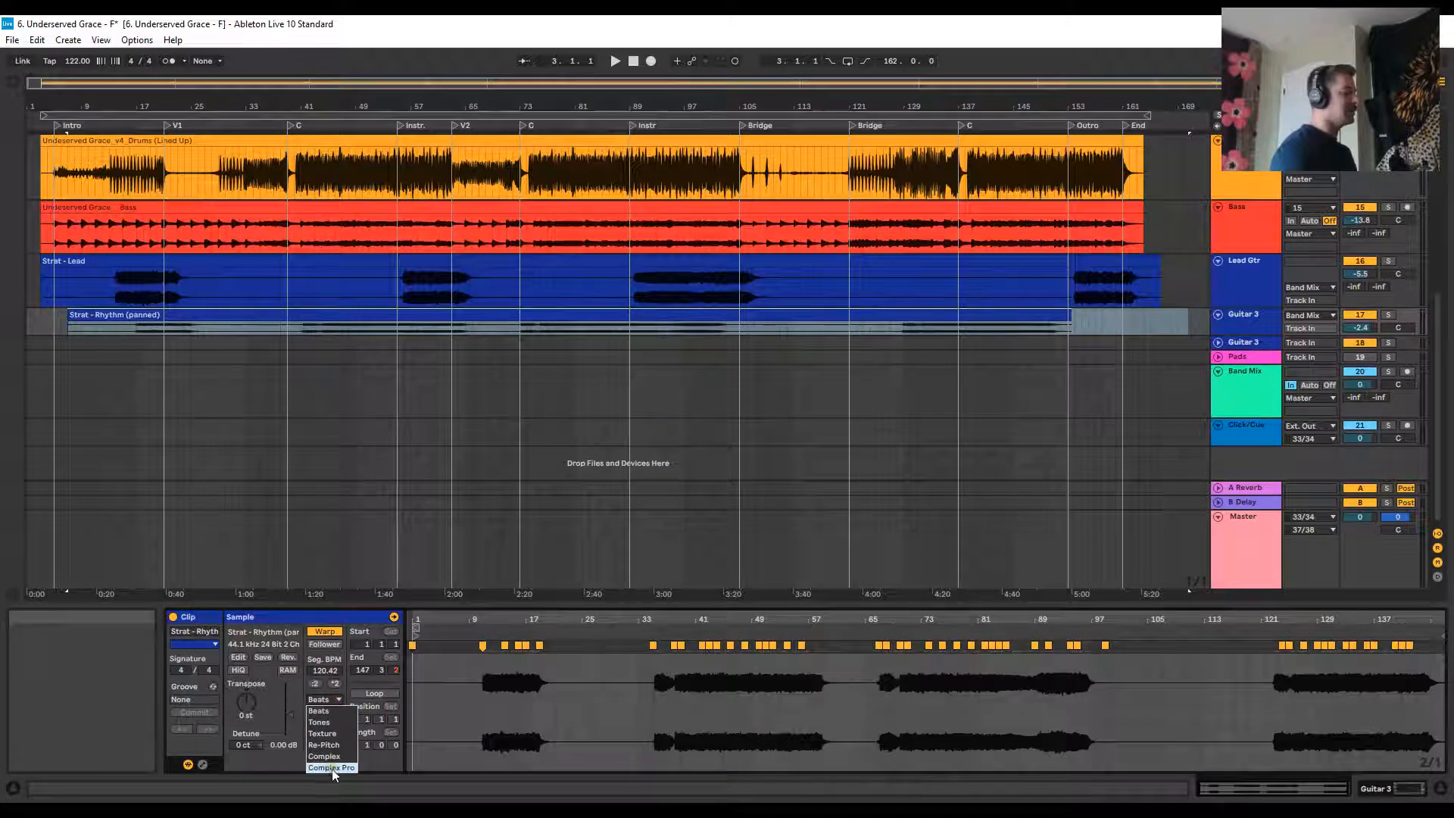
left_click(323, 715)
left_click(325, 630)
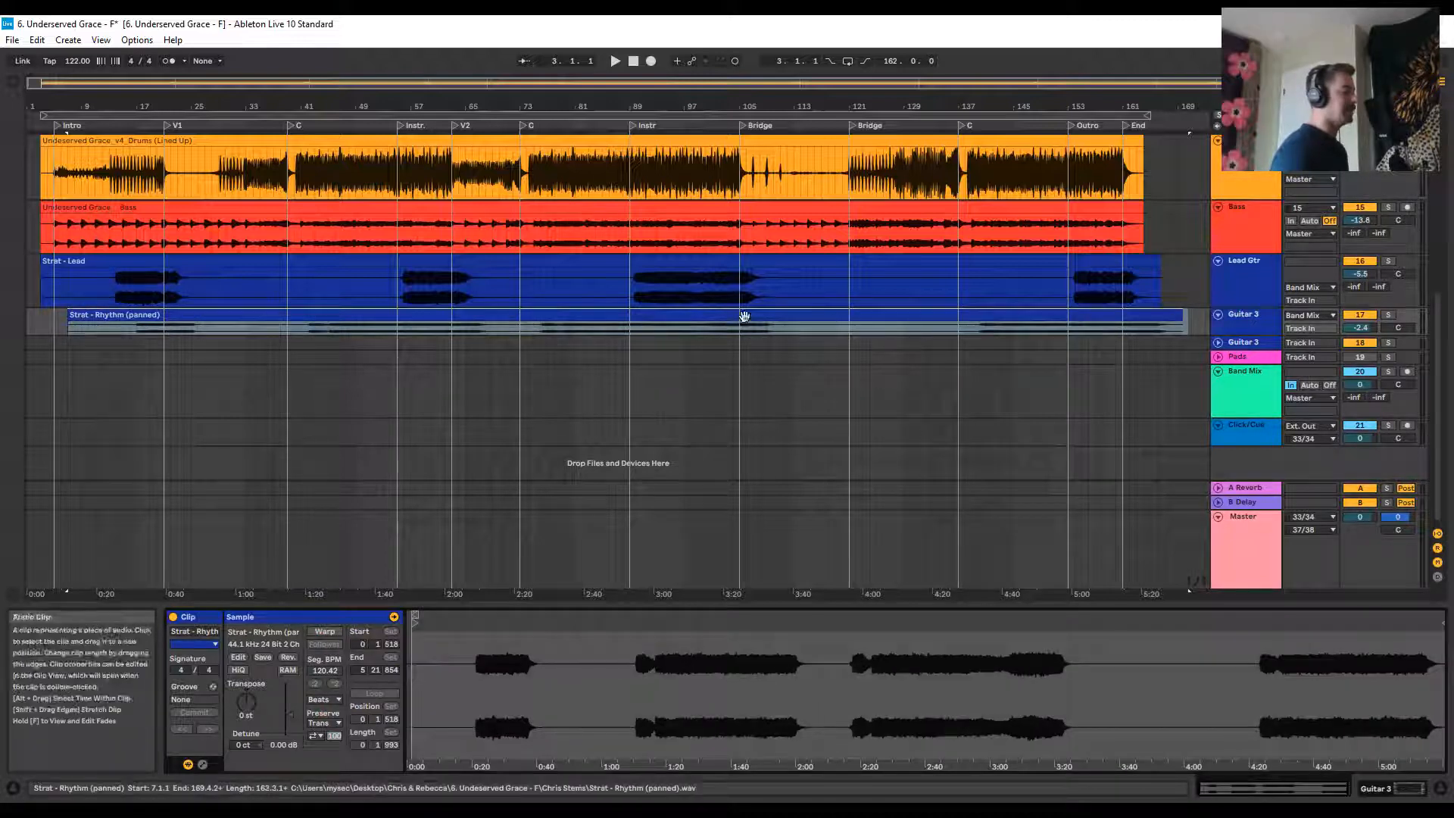
left_click(70, 316)
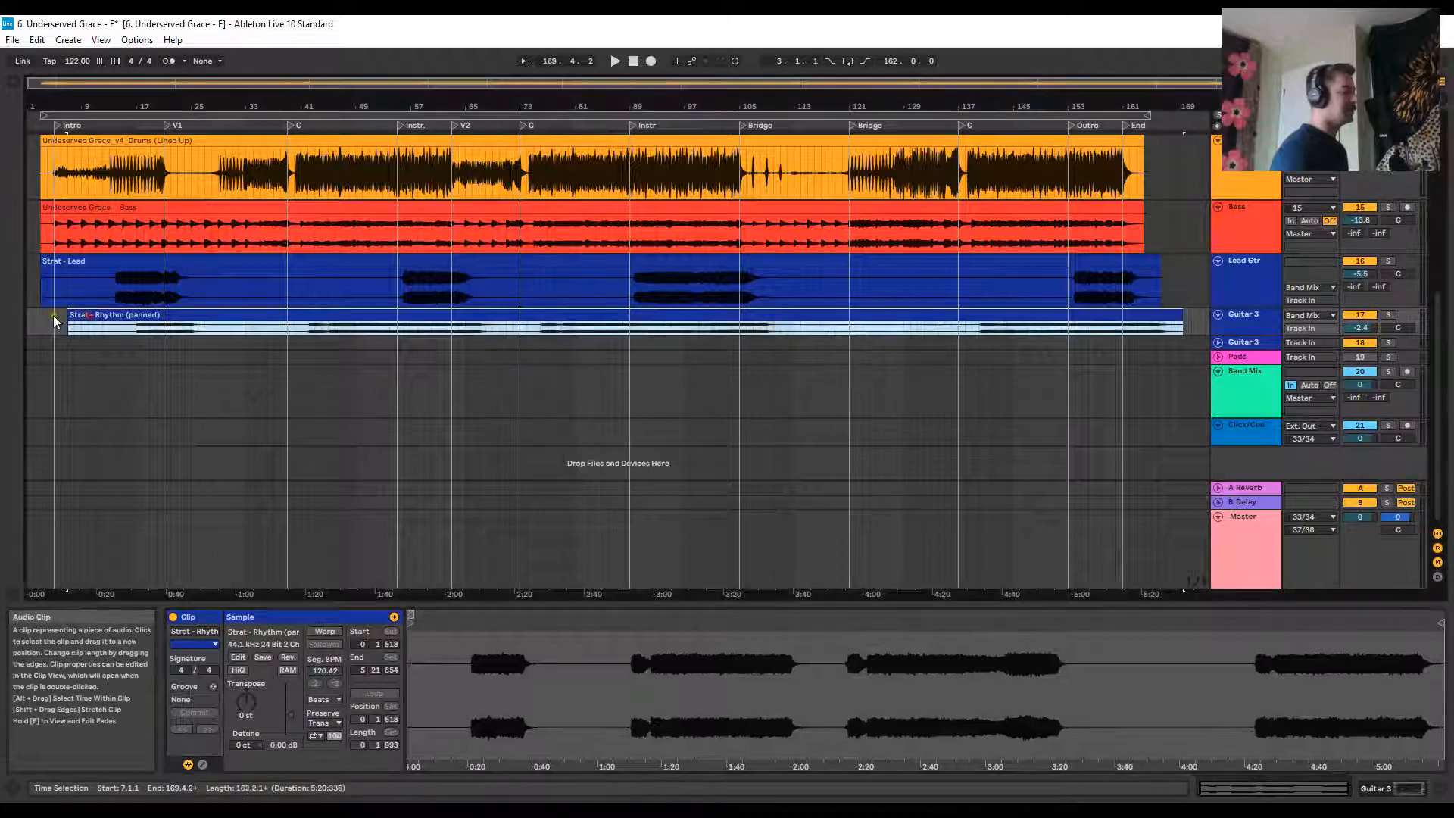
left_click_drag(68, 315, 27, 317)
key("ctrl+z")
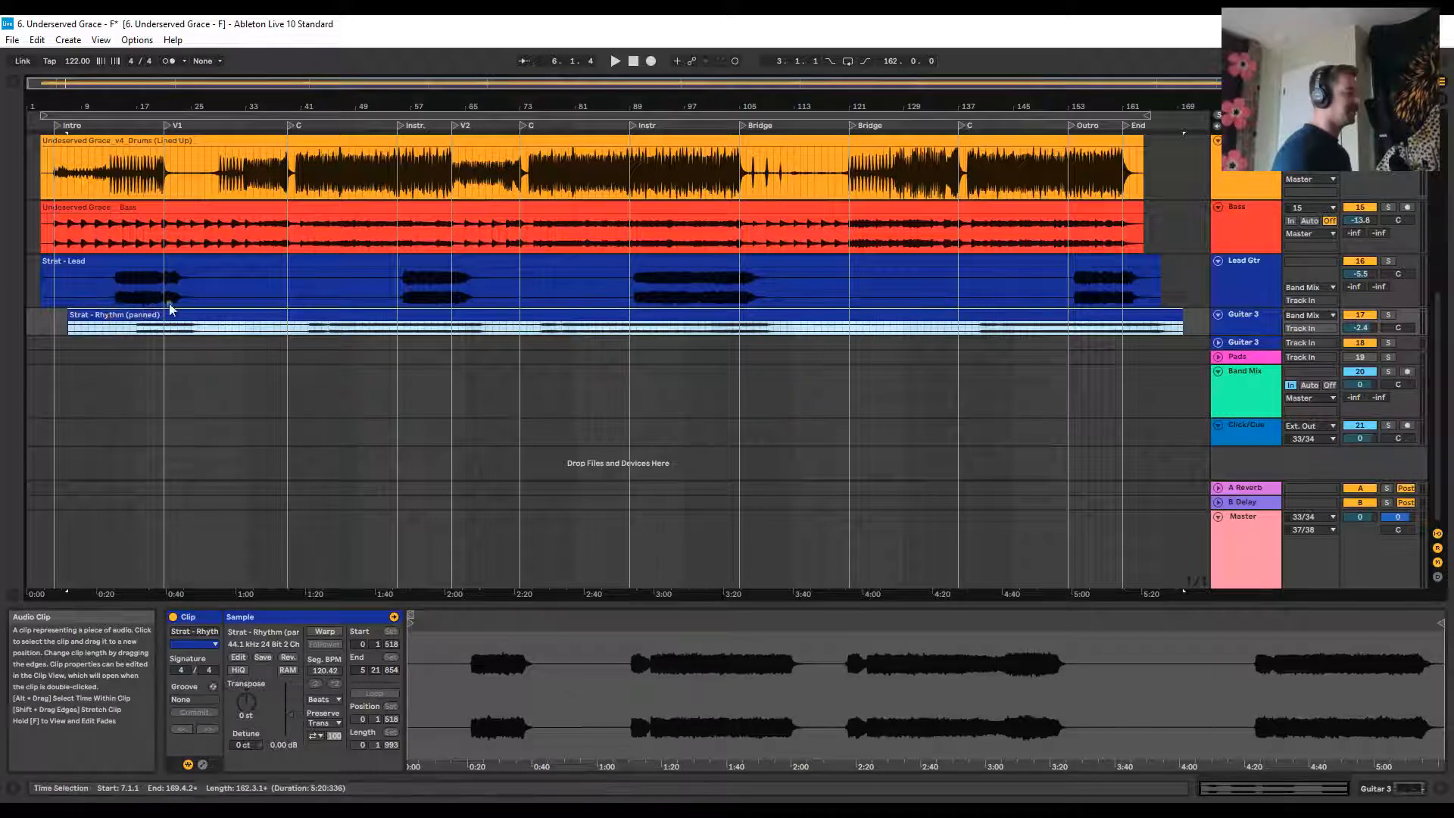
Extend the Strat - Rhythm (panned) clip back to the start of its sample and align the clip with the Strat - Lead clip
left_click_drag(69, 317, 41, 319)
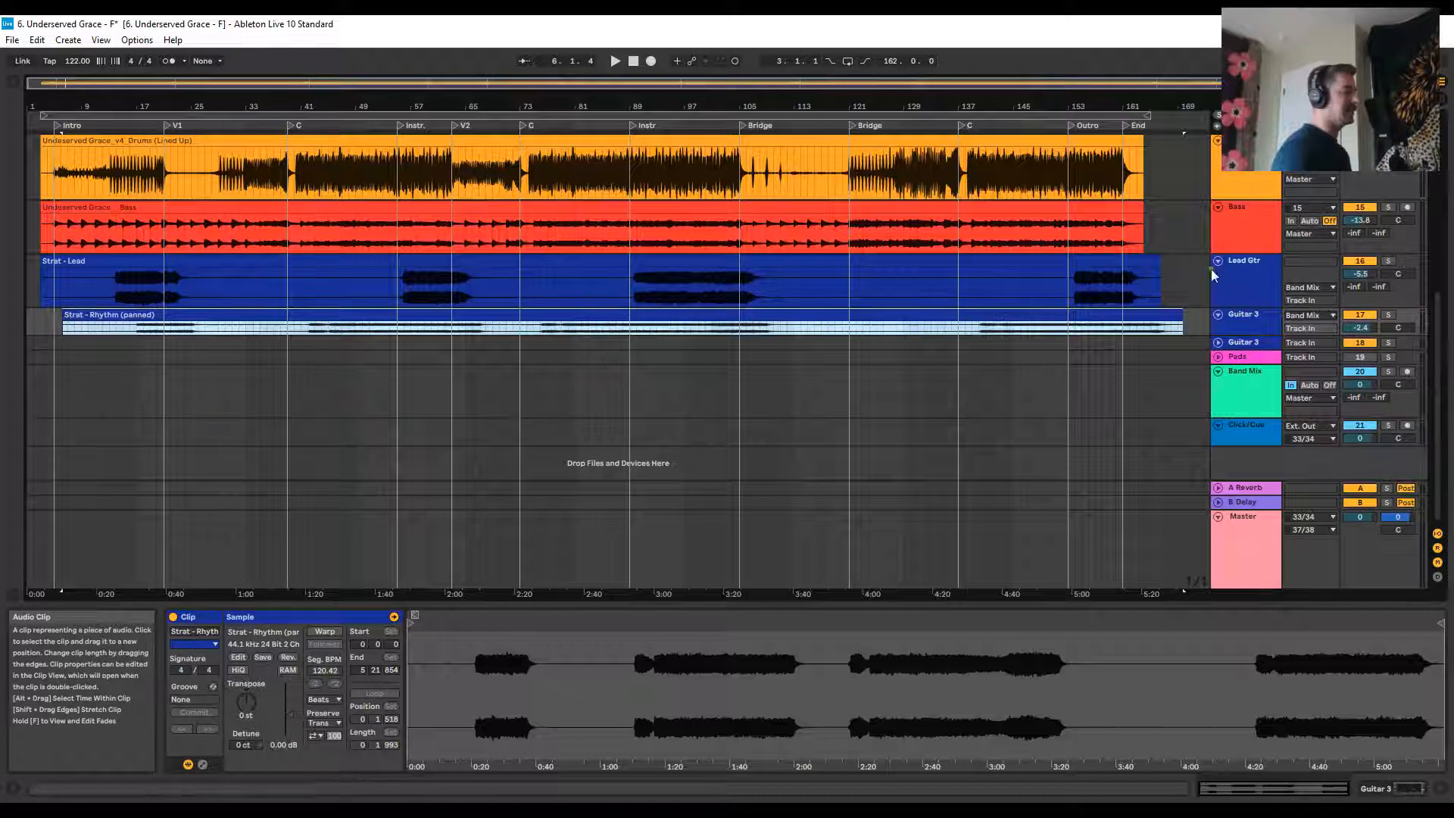
left_click_drag(1182, 319, 1221, 324)
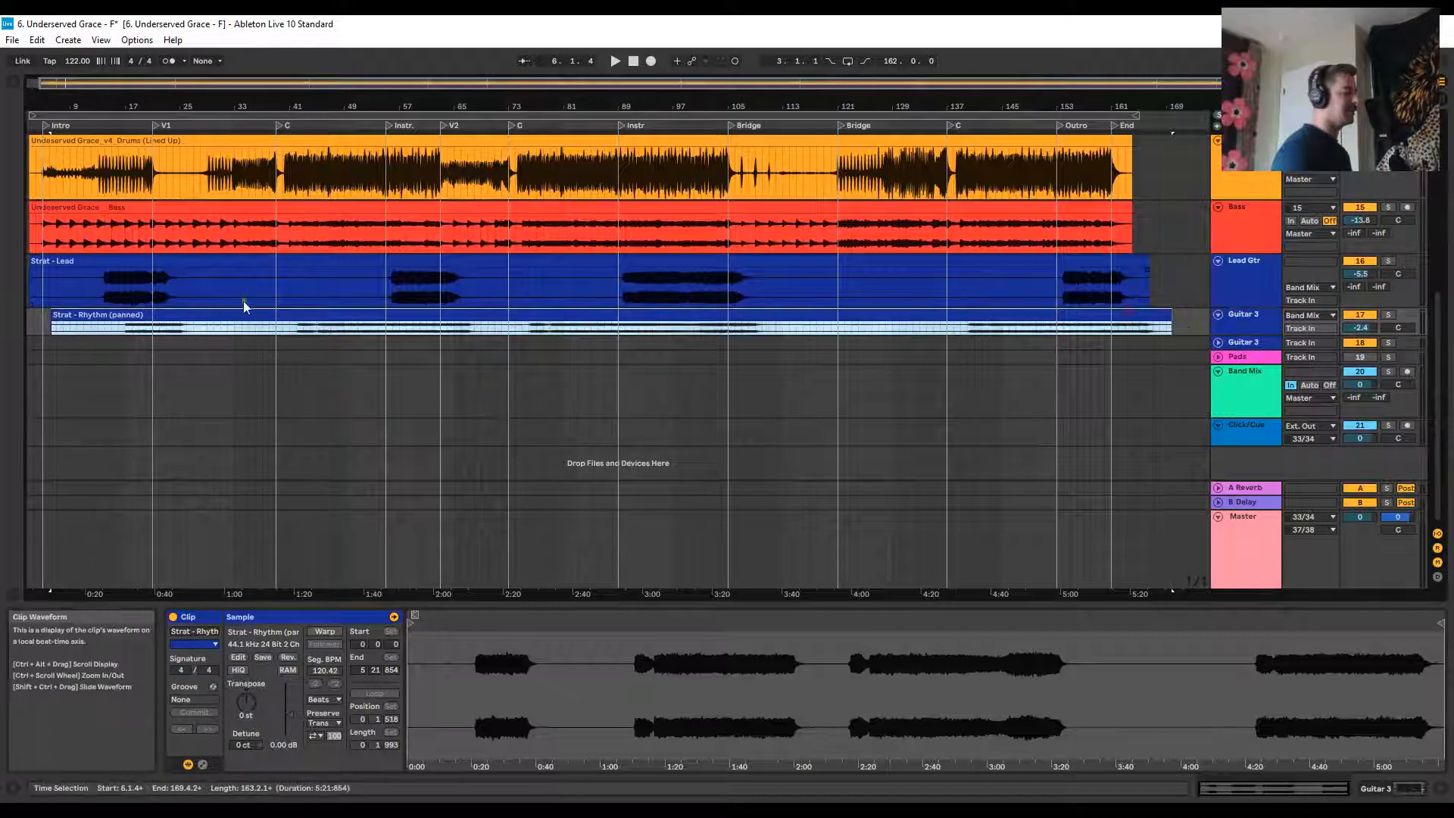
left_click_drag(214, 314, 191, 318)
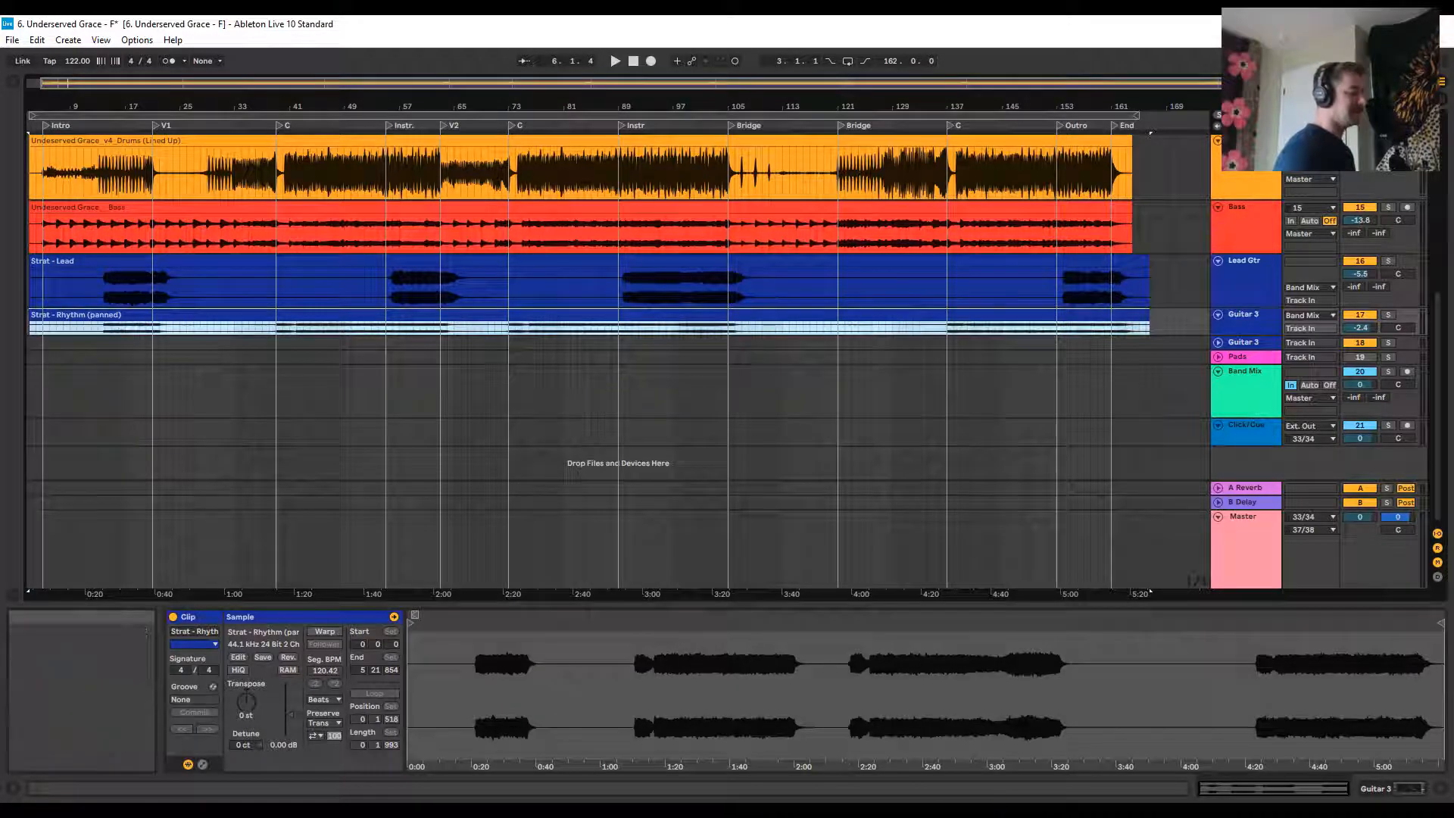
Place the Strat - Clean Bridge file from the stems folder around bar 6 on the Guitar 3 track above Pads and select that track
left_click(999, 810)
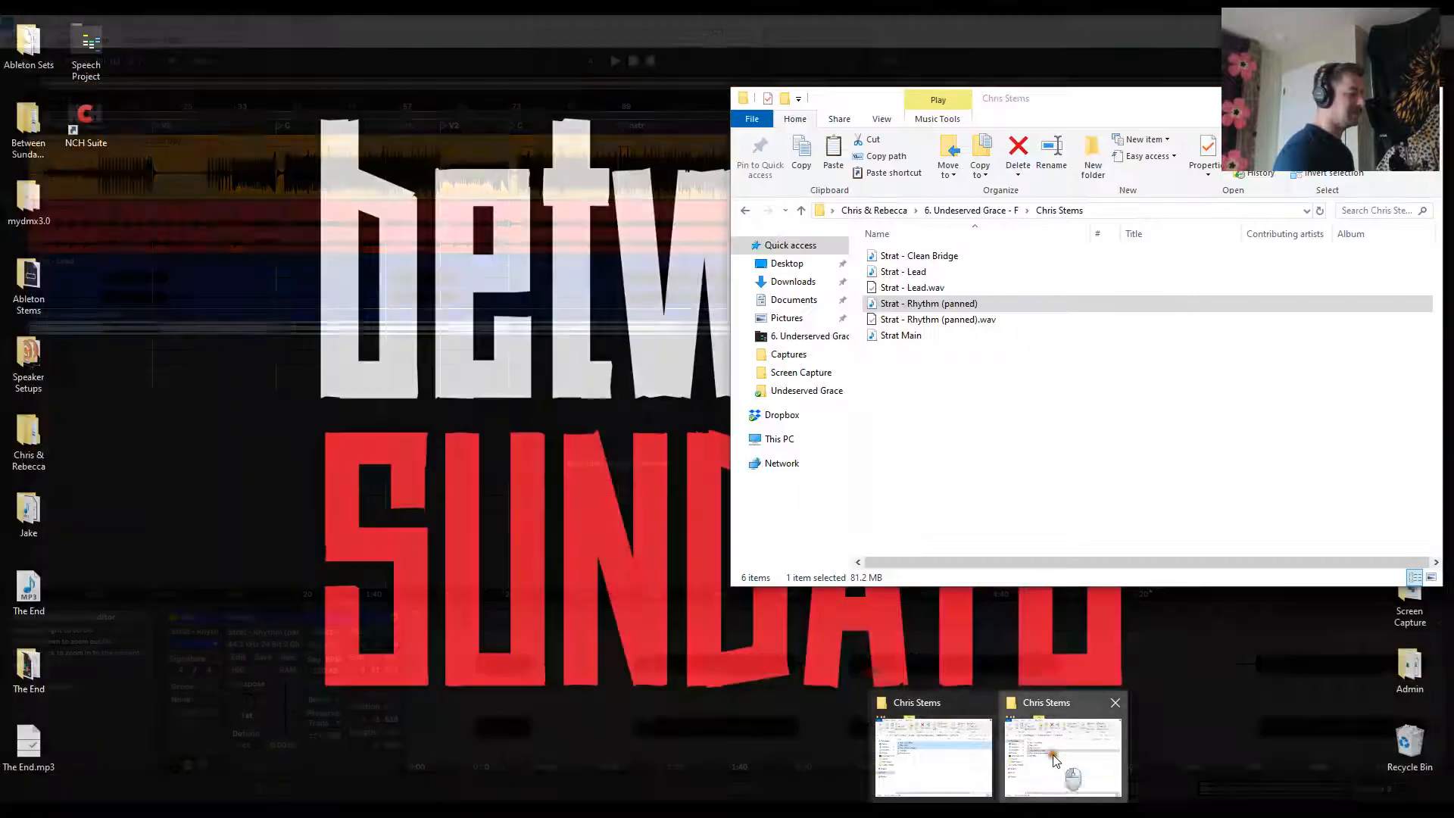
left_click(1062, 758)
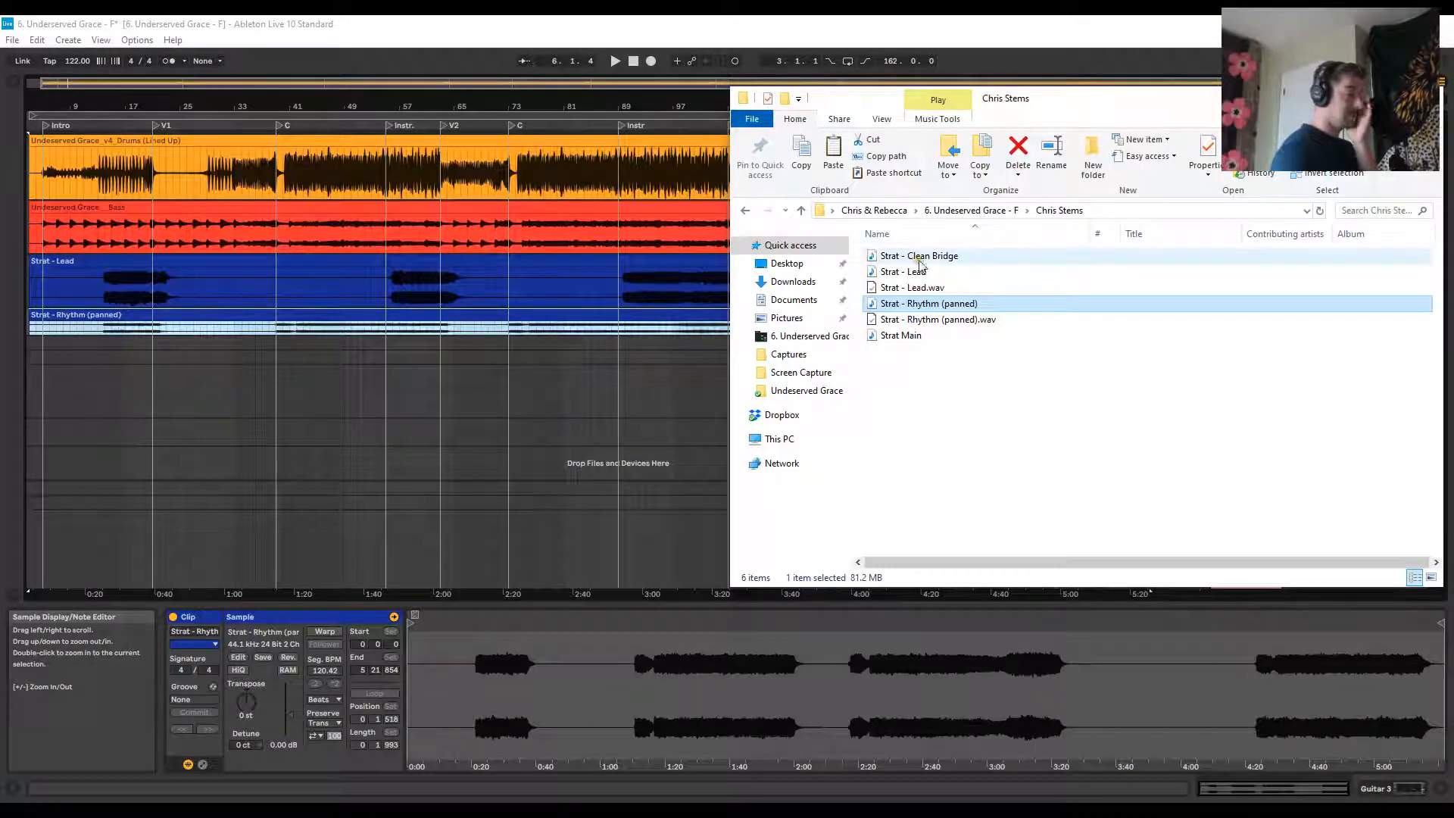
left_click_drag(924, 264, 47, 352)
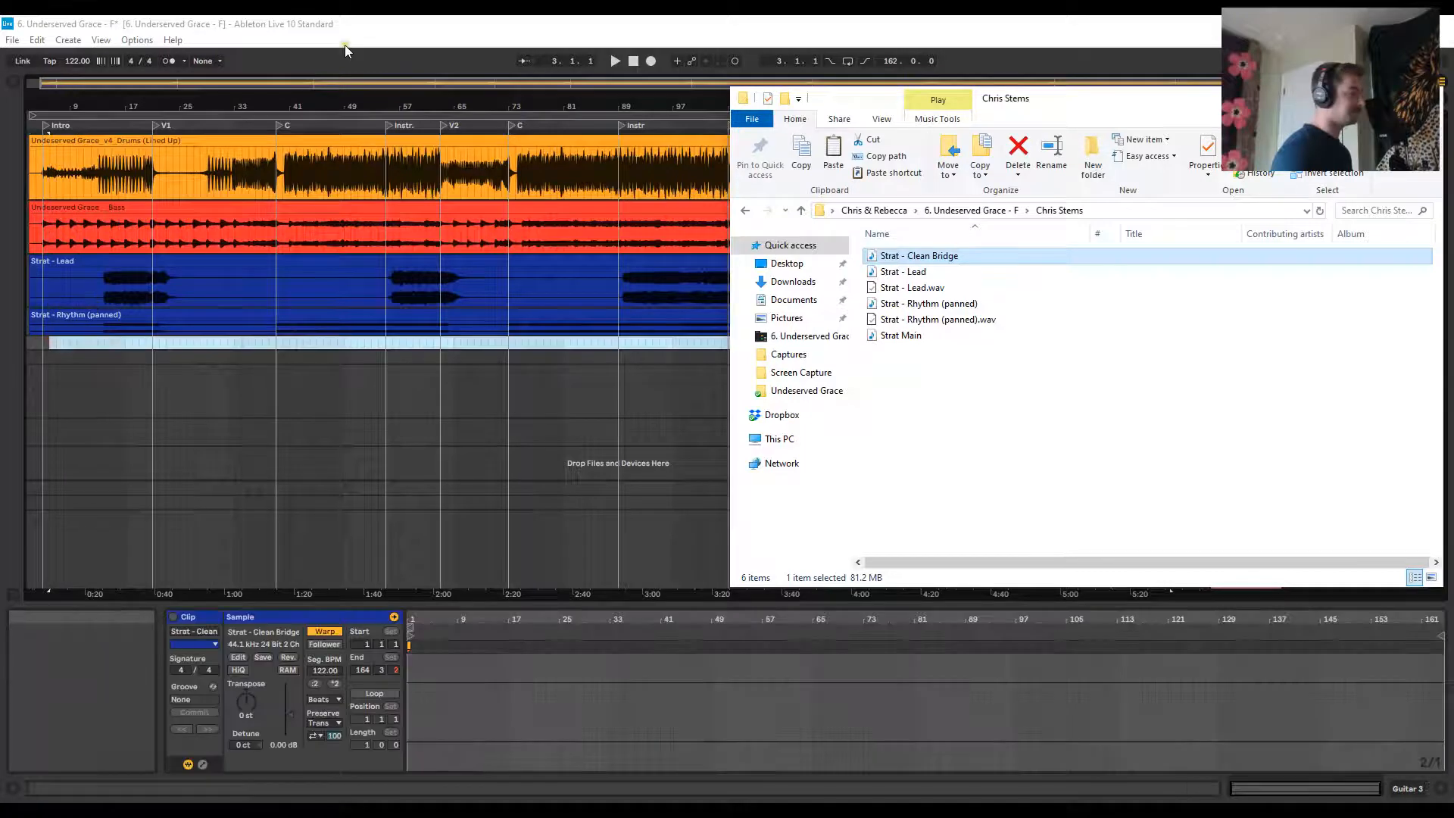
left_click(344, 42)
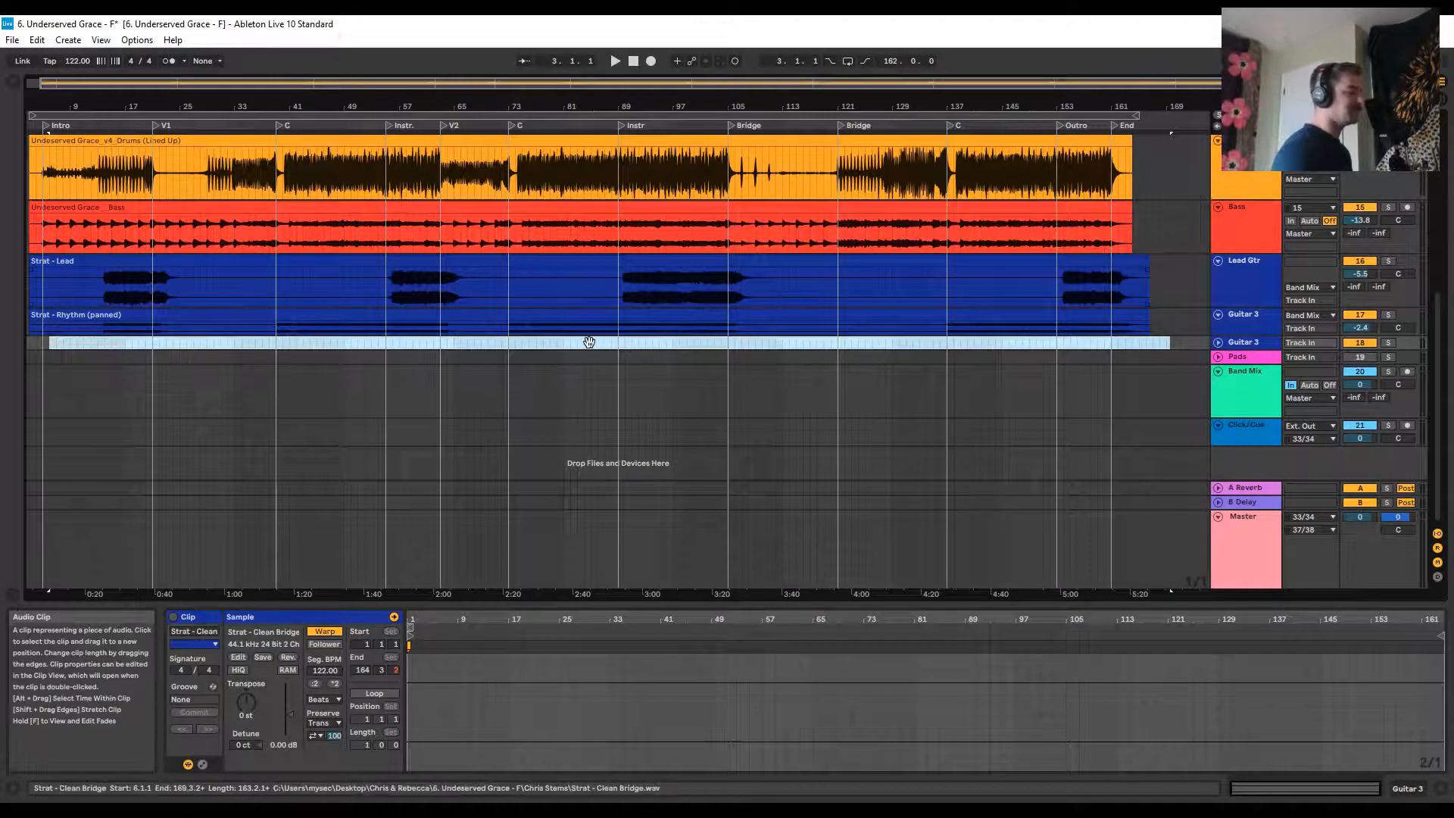
left_click(1255, 343)
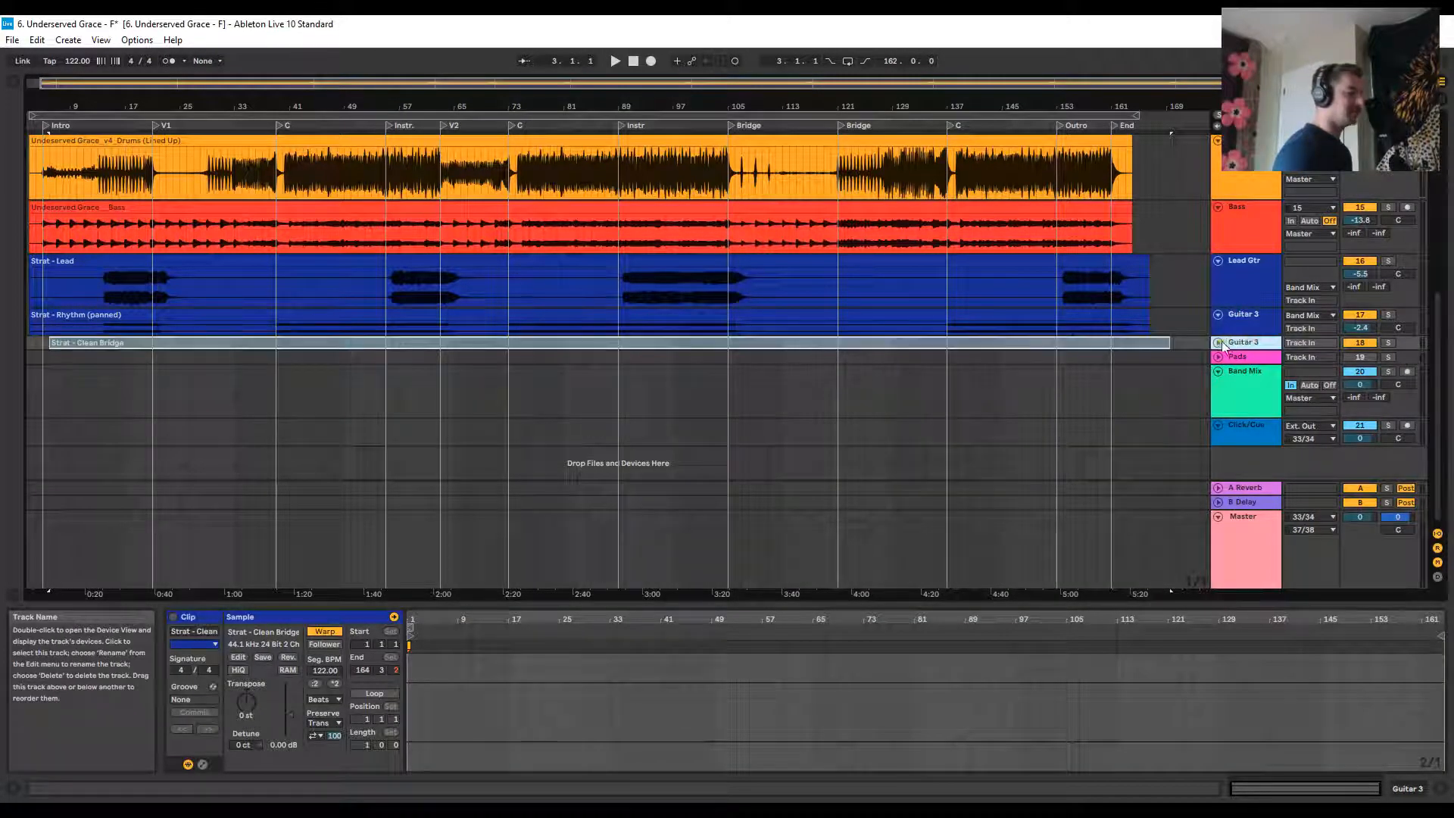
Unfold the Guitar 3 track holding the Strat - Clean Bridge clip and turn off warping for that clip
left_click(1220, 344)
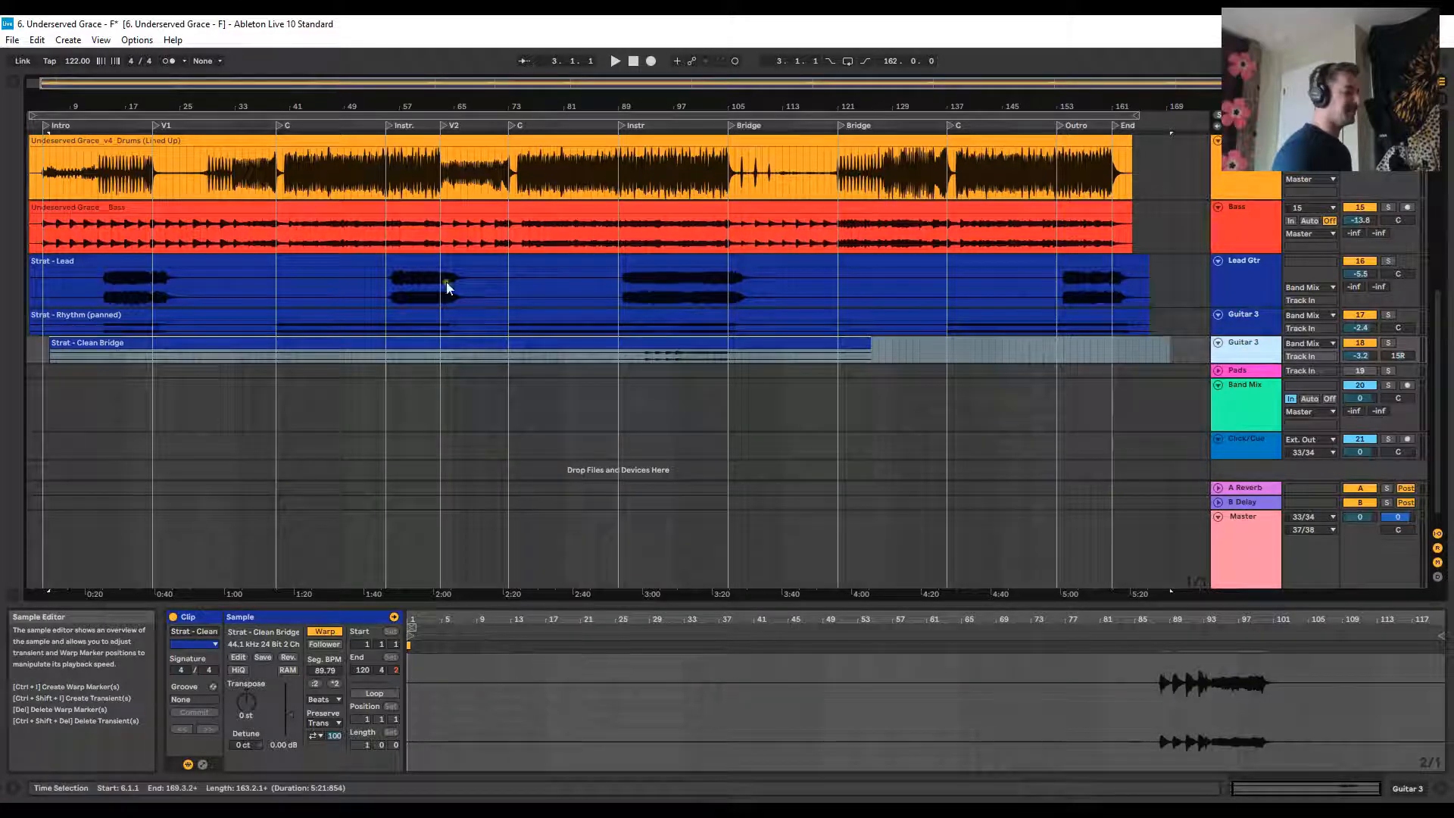
left_click(325, 631)
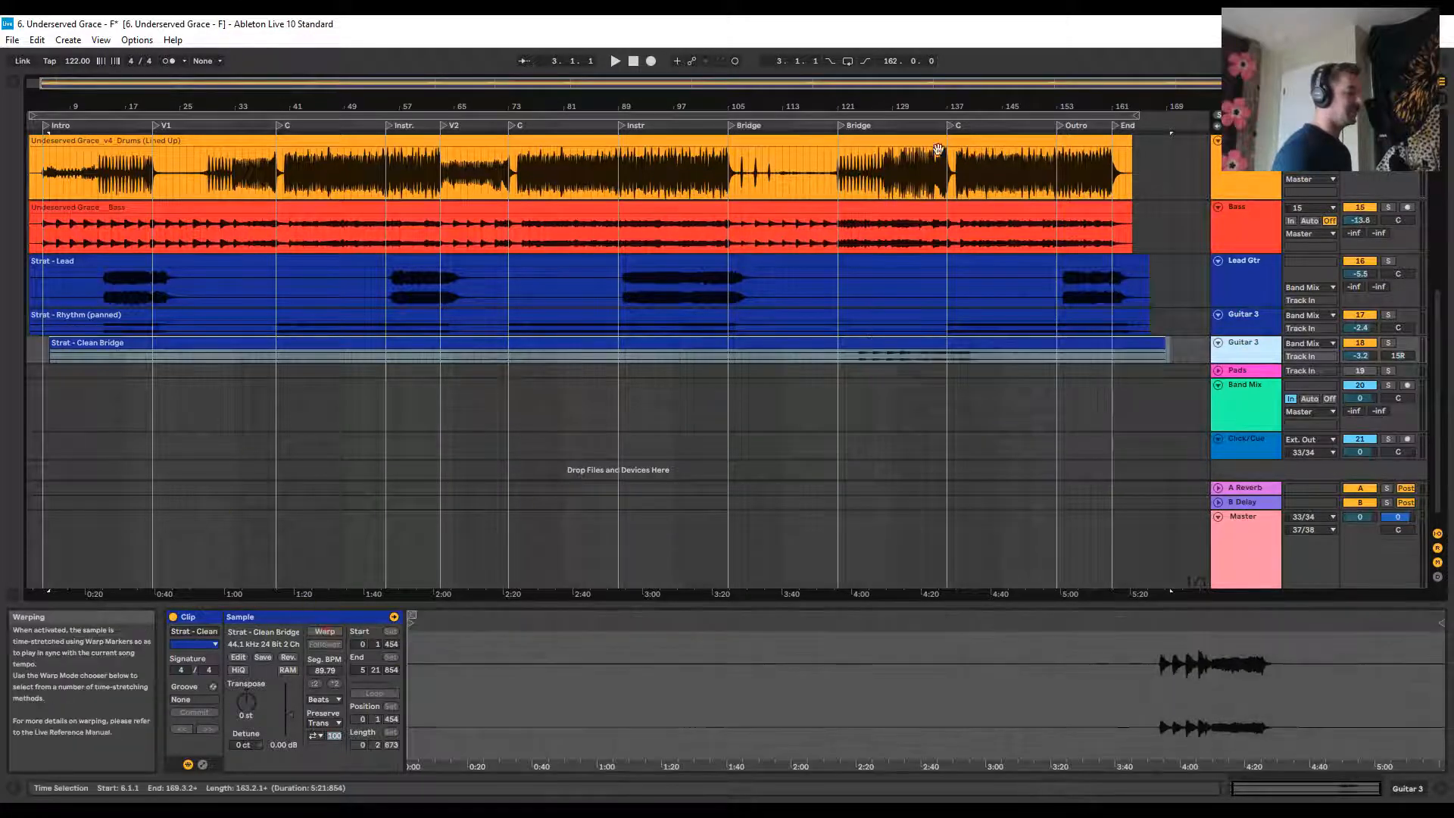
left_click(1099, 343)
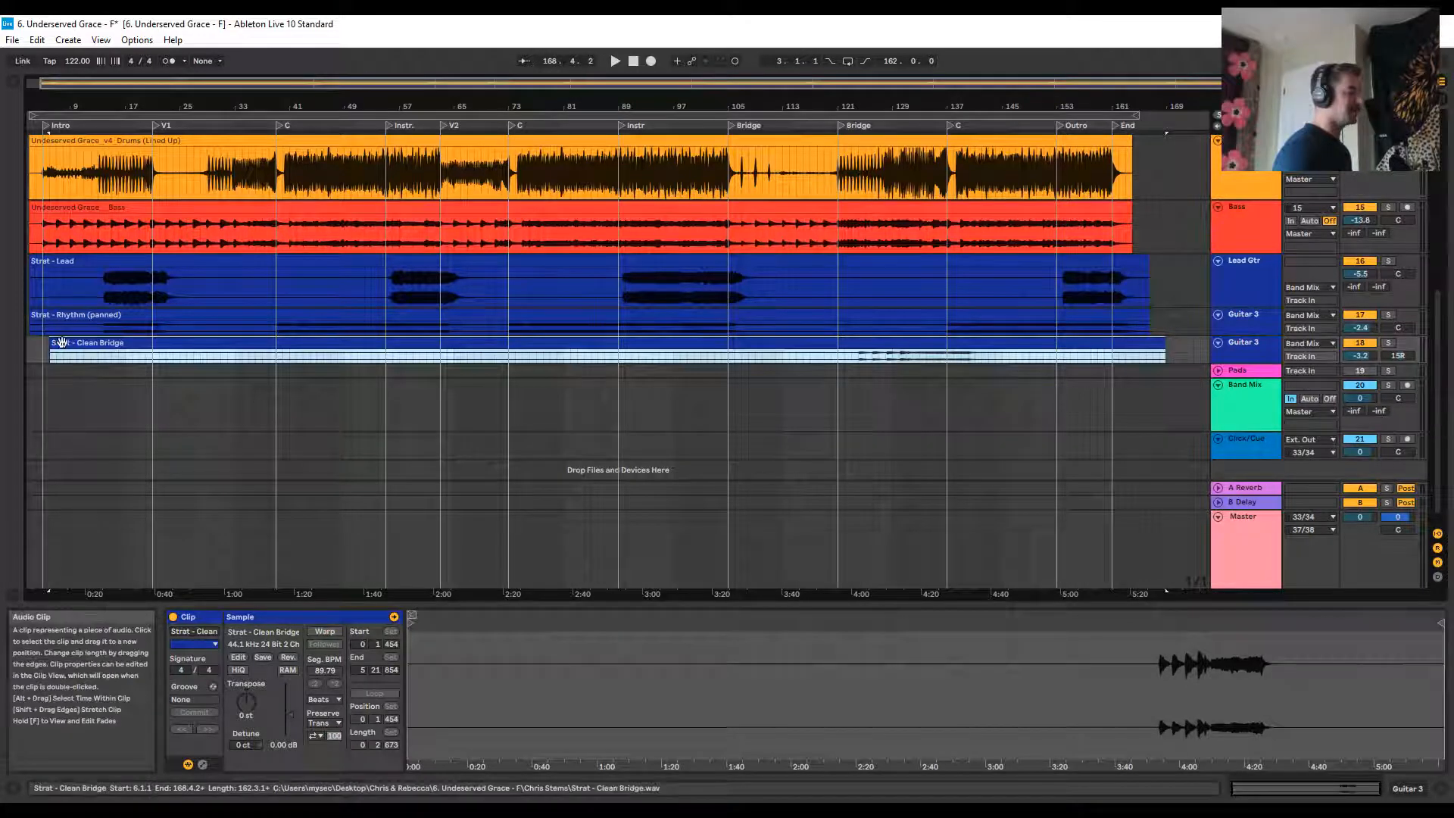
Extend the Strat - Clean Bridge clip back to its sample start and align the clip with the other Strat clips at bar 3
left_click_drag(52, 346, 11, 349)
left_click_drag(928, 338, 893, 346)
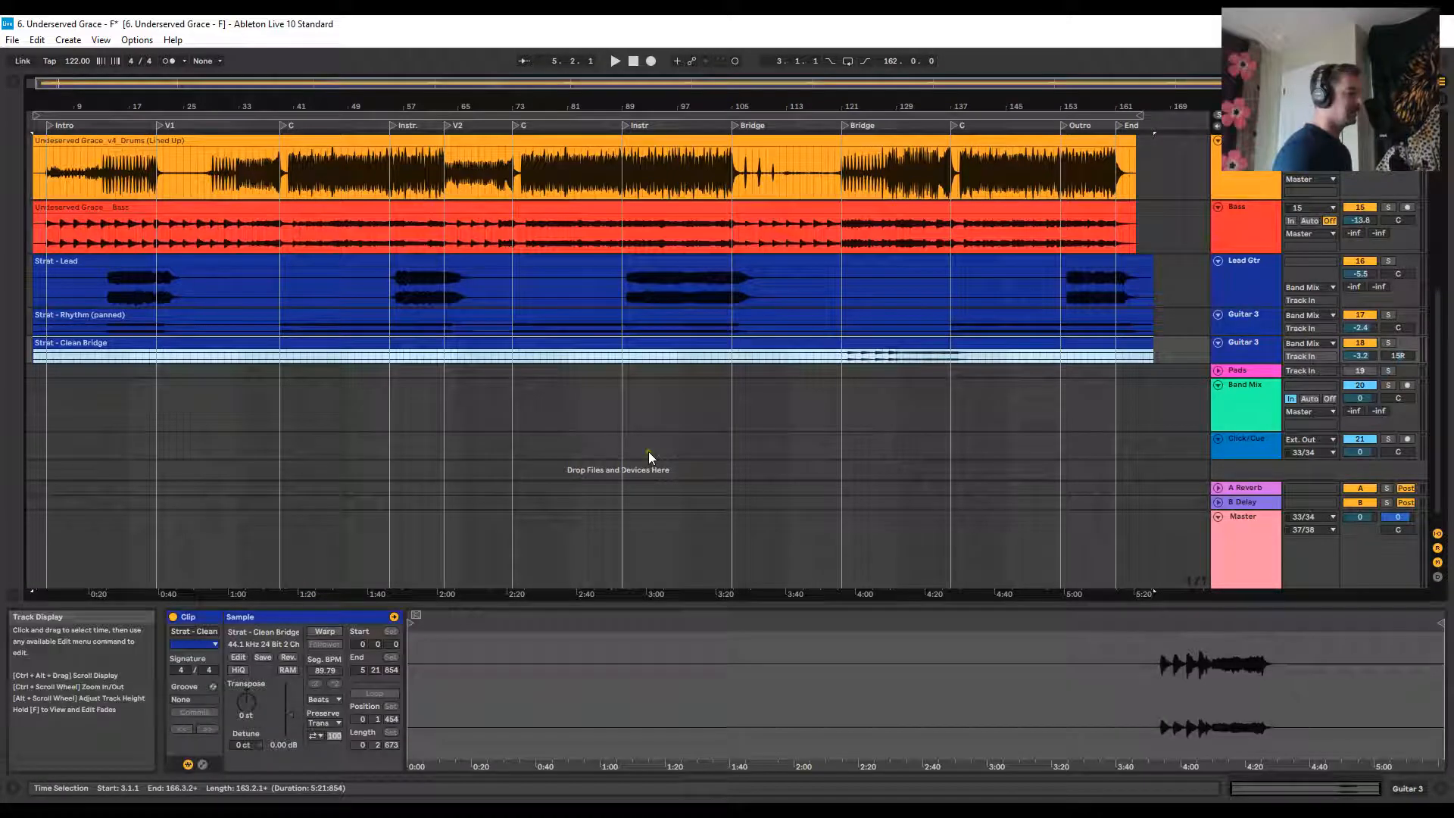
left_click(450, 393)
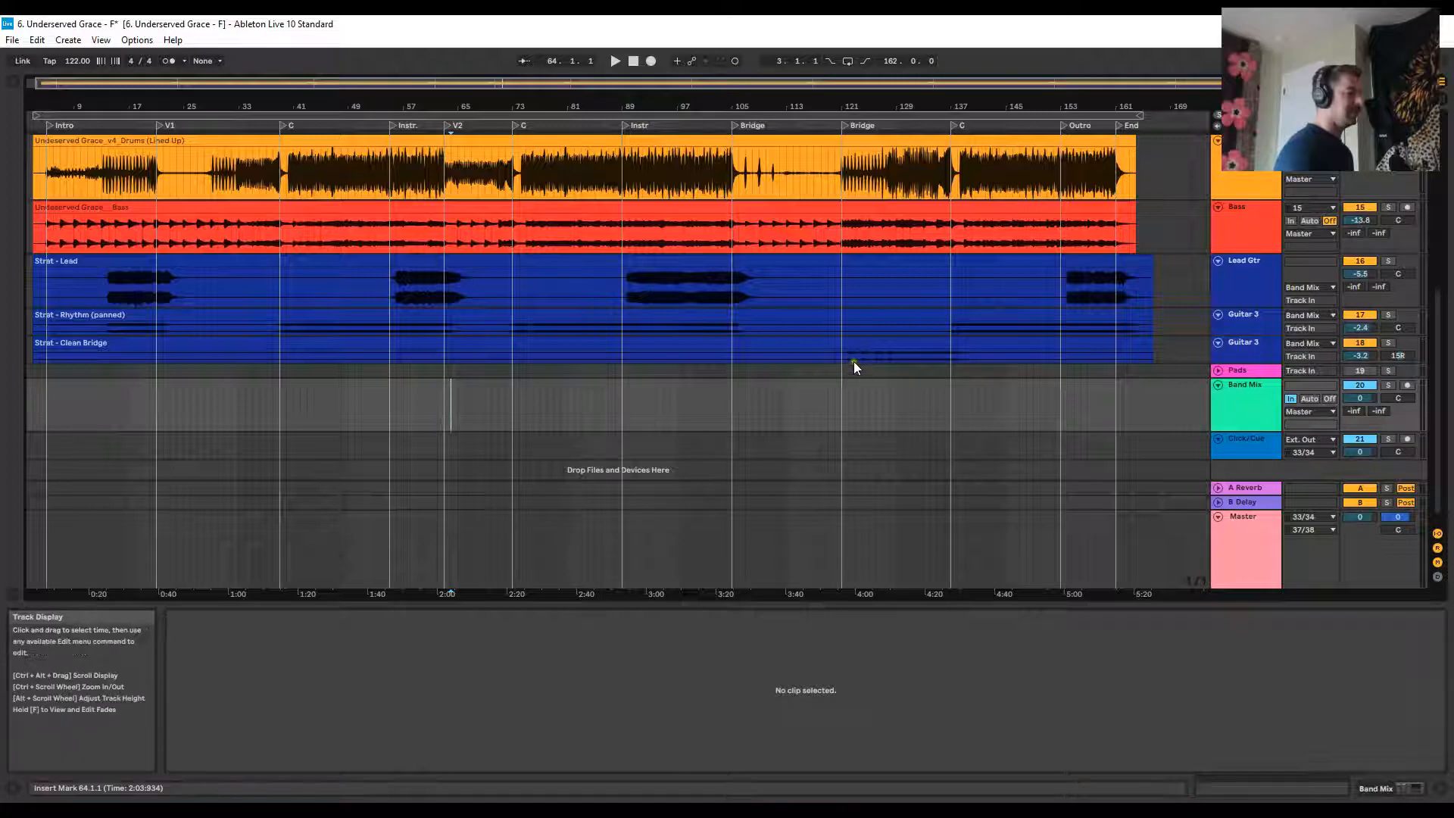
Enlarge the Strat - Clean Bridge track and inspect its waveform around the second Bridge marker
left_click_drag(904, 104, 918, 125)
left_click(1217, 343)
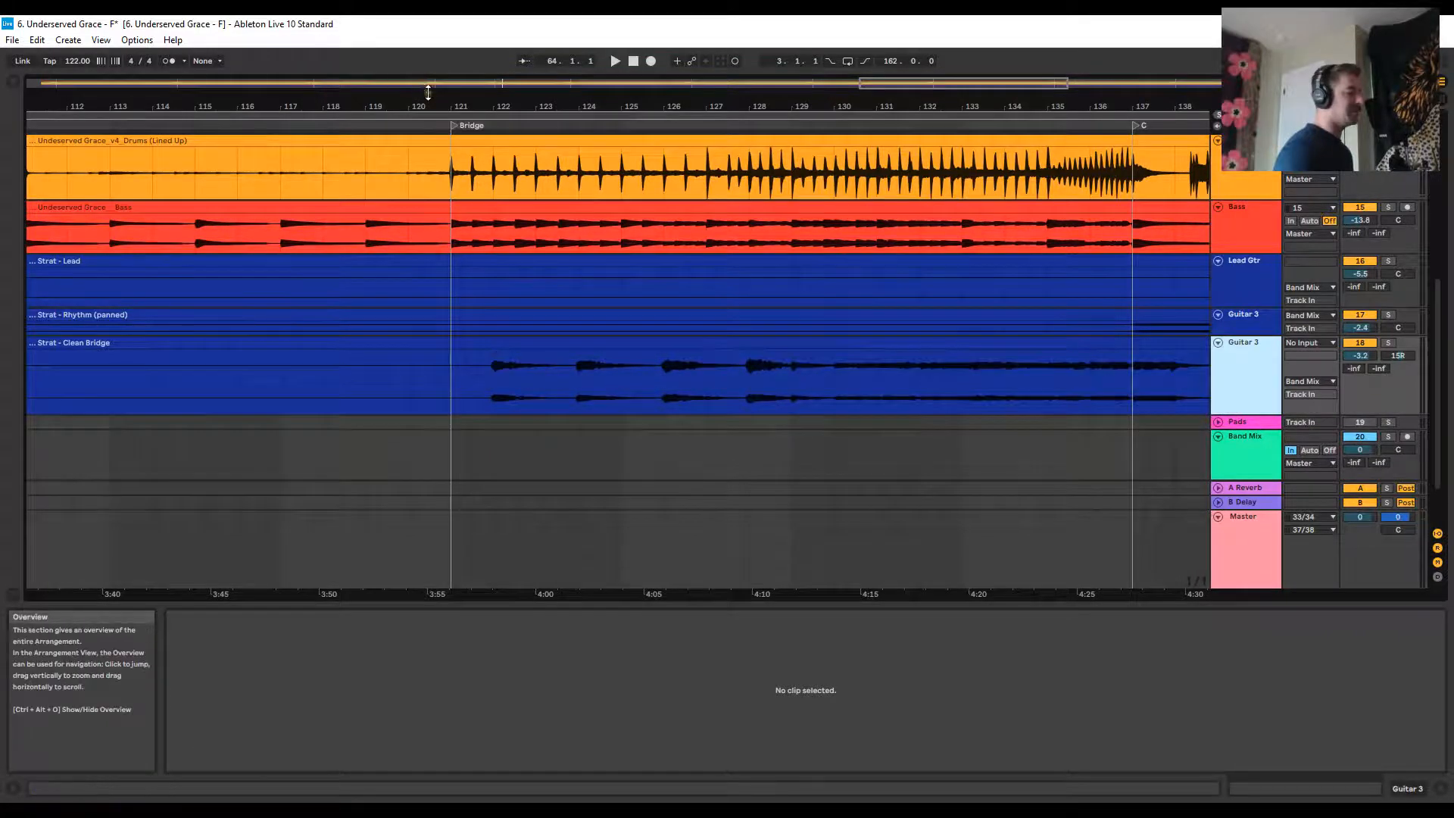
left_click_drag(451, 100, 449, 121)
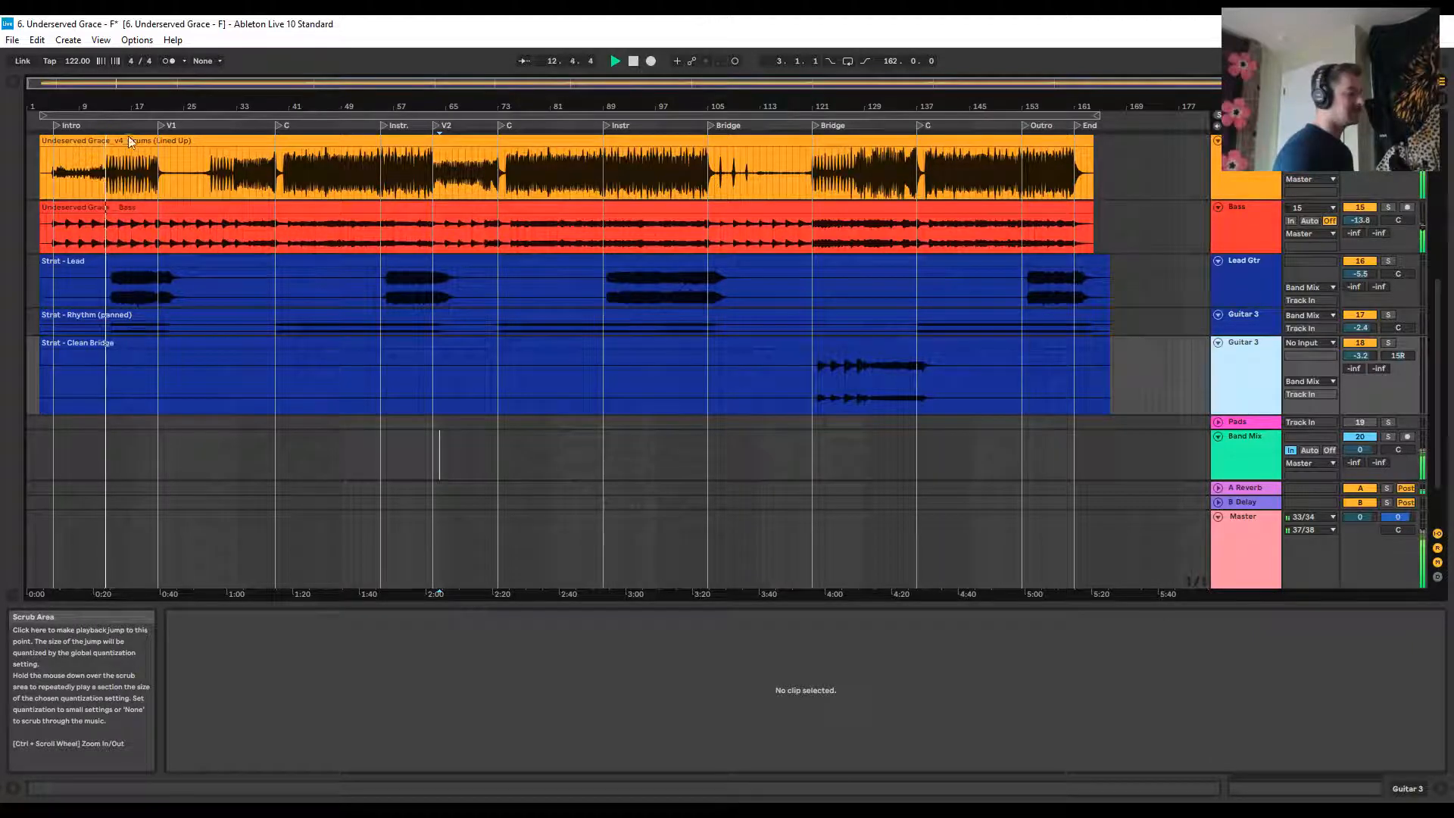
Lower the USB Laptop fader to about -25 dB in the StudioLive 32R mixer window, and stop playback in Ableton Live
left_click(814, 808)
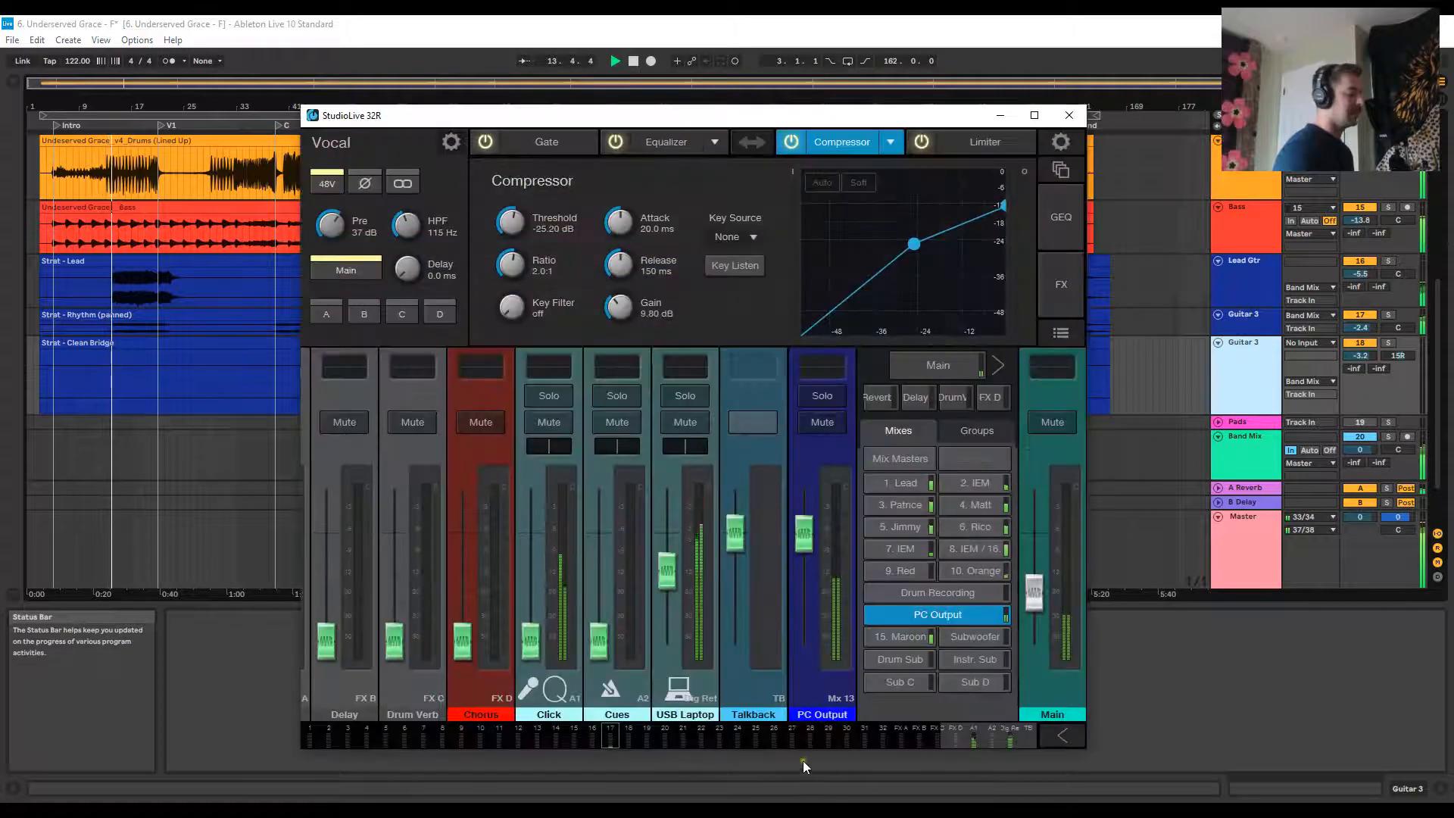
left_click_drag(664, 595, 665, 614)
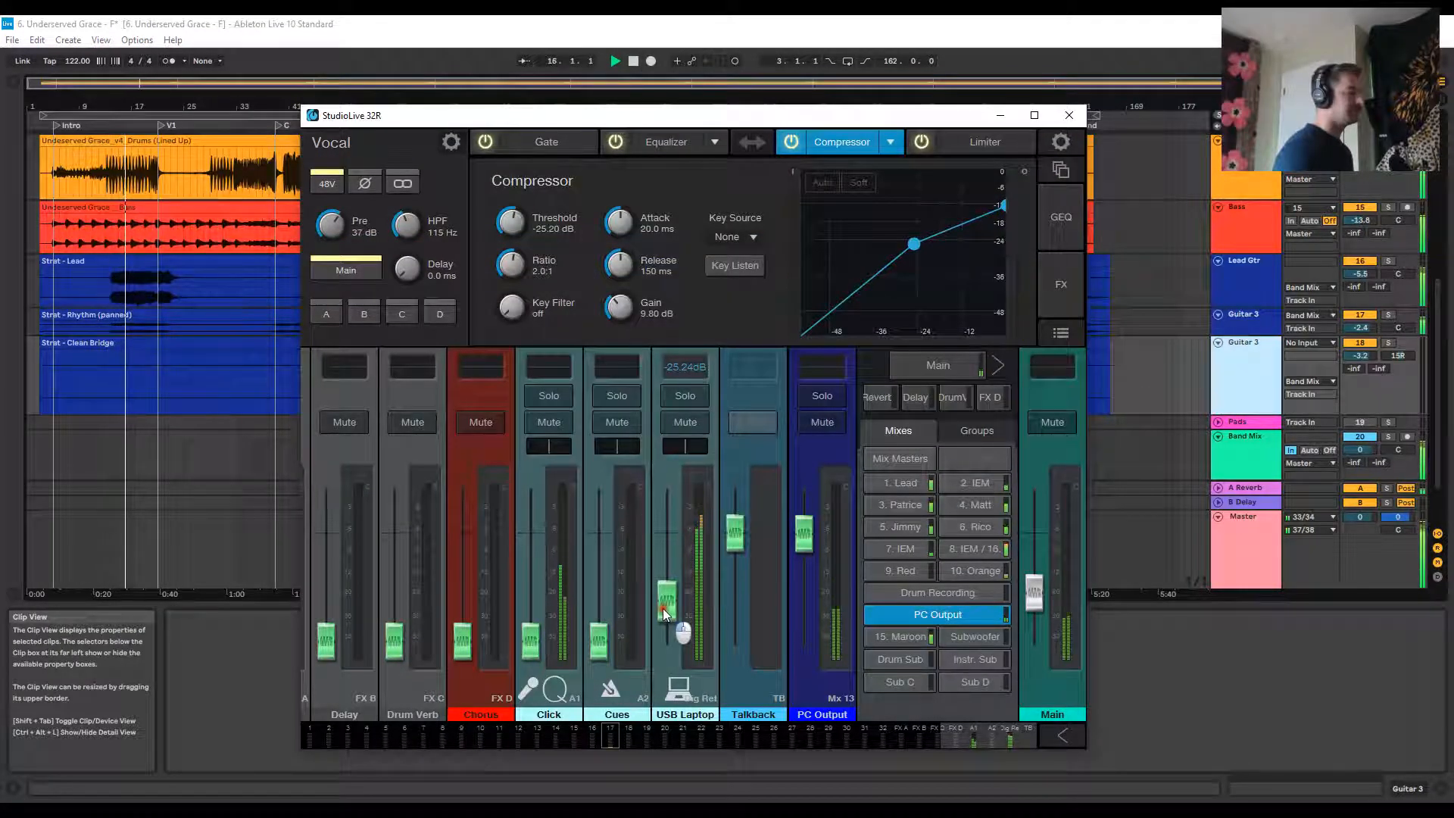
left_click(148, 25)
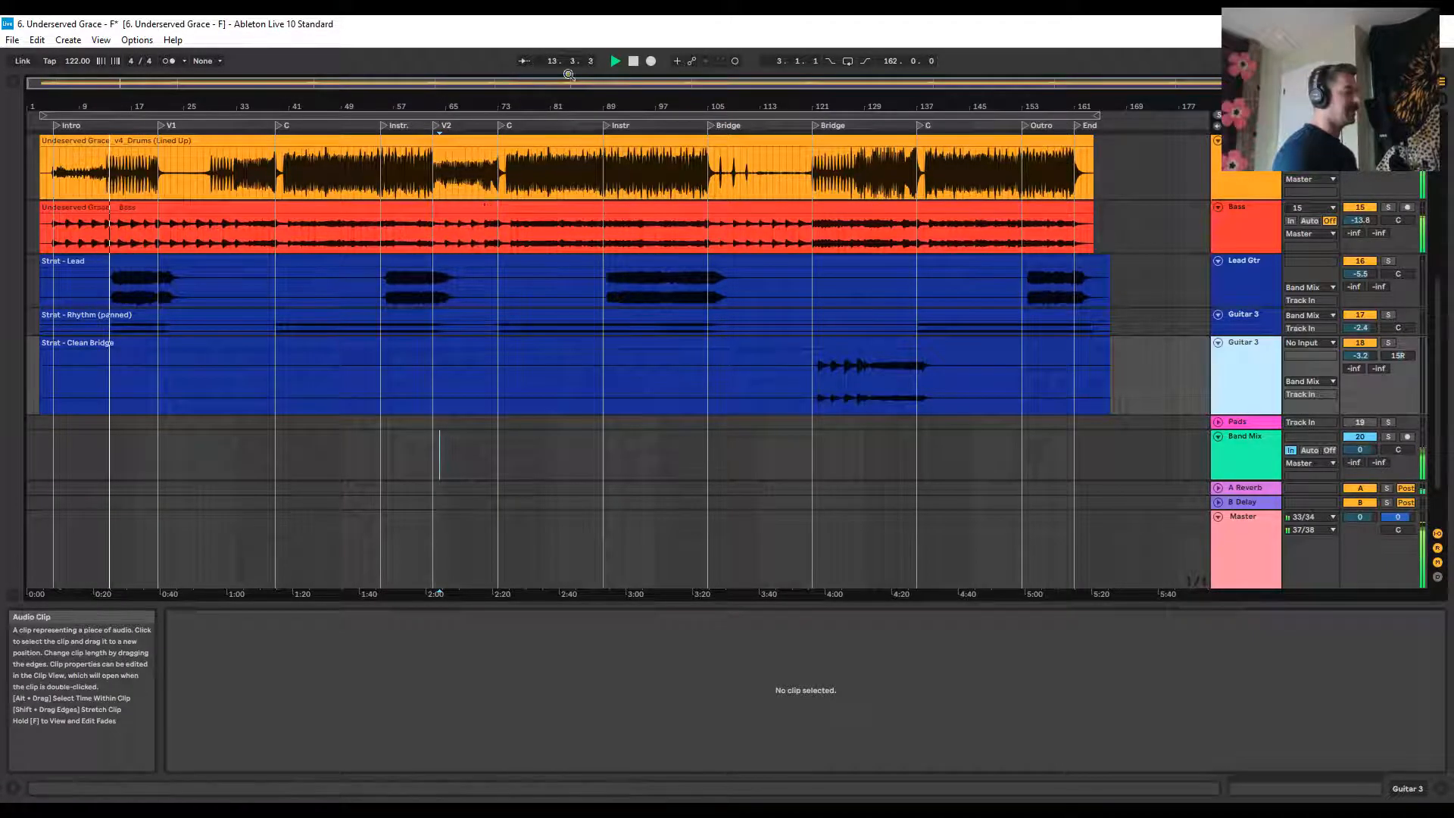
left_click(634, 62)
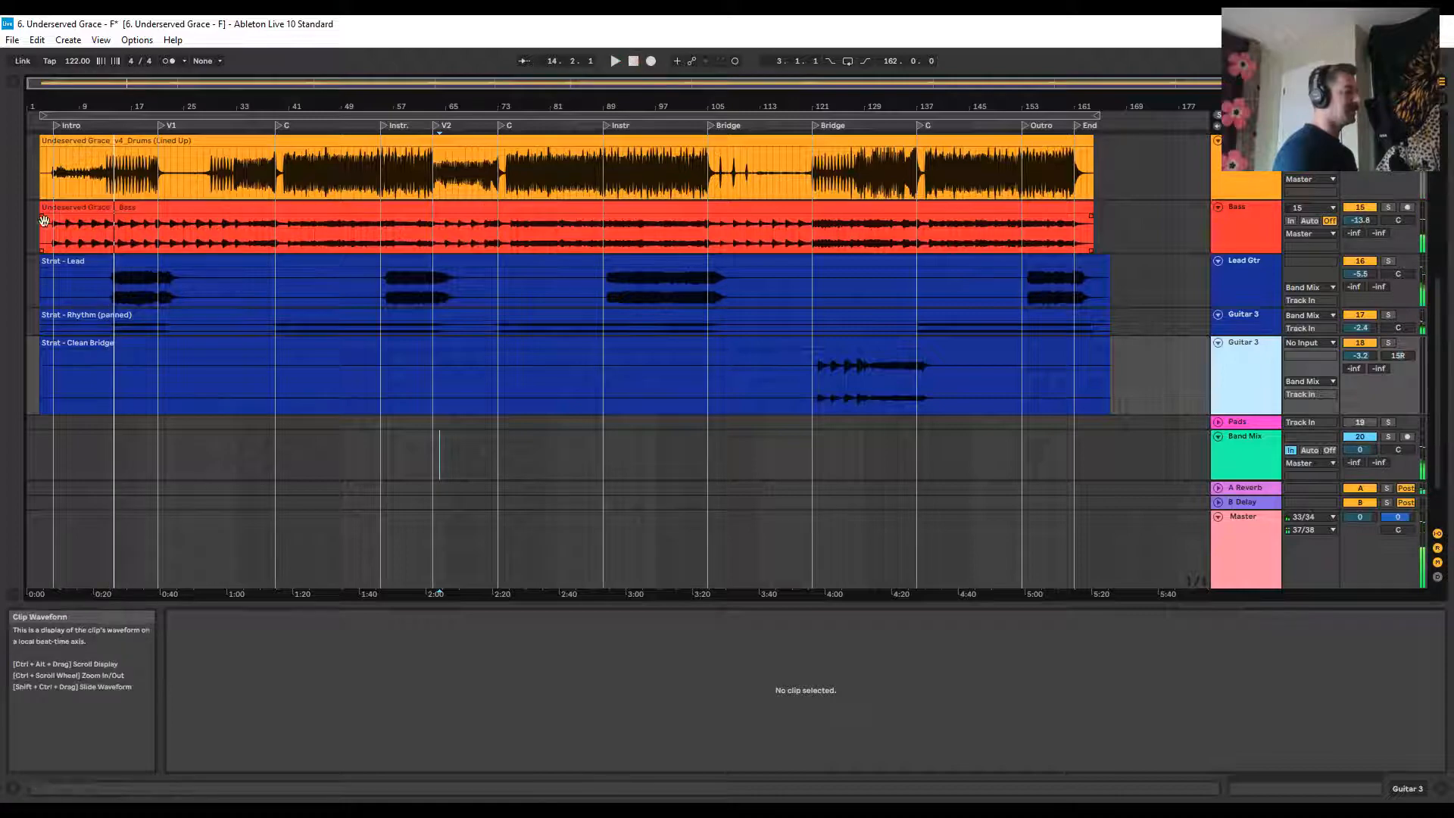
Play the song from around bar 12 to check the timing of the Strat guitar entry against the drums and bass
left_click_drag(75, 103, 79, 109)
scroll(697, 242, "up", 4)
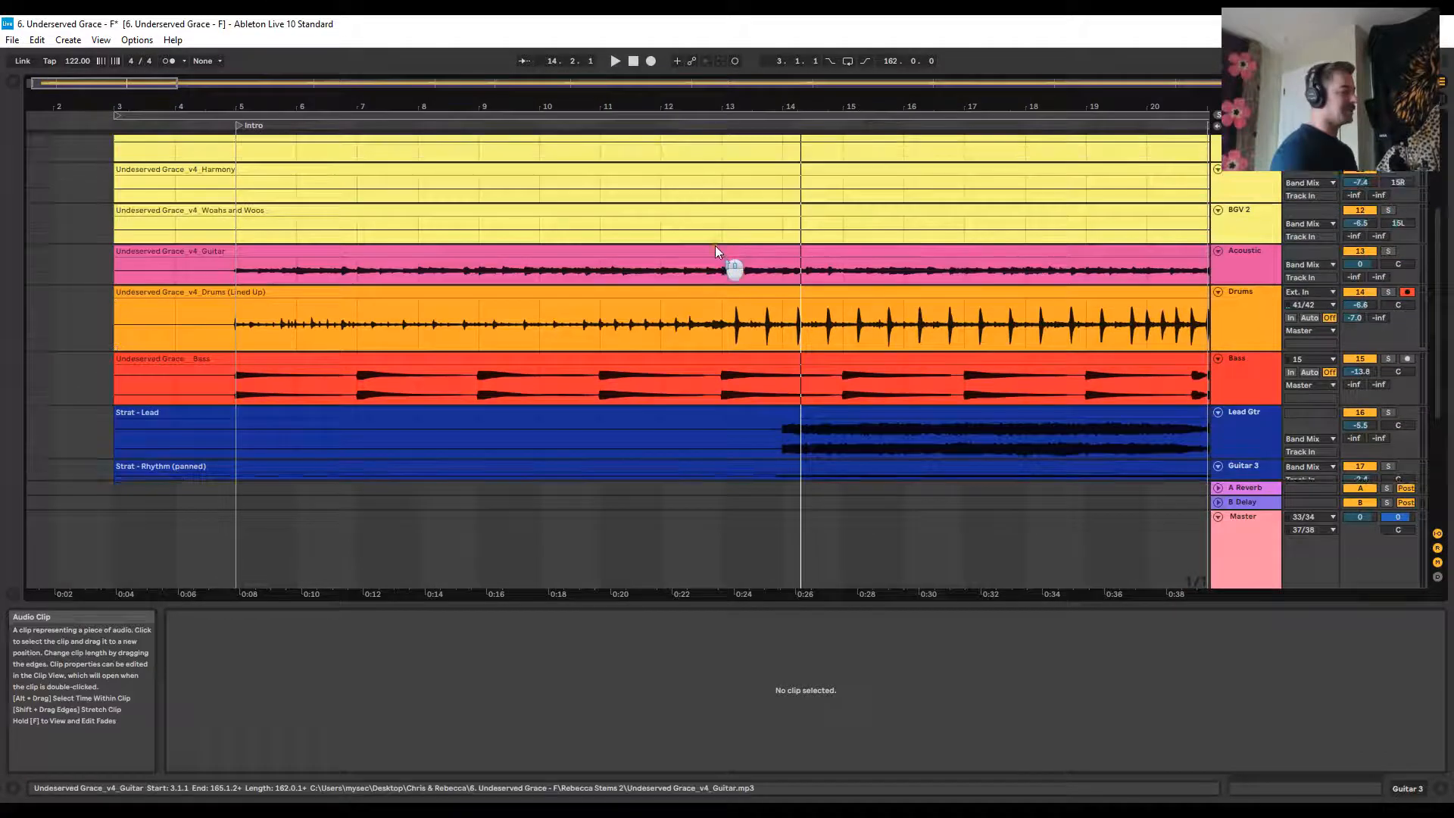
scroll(715, 246, "down", 2)
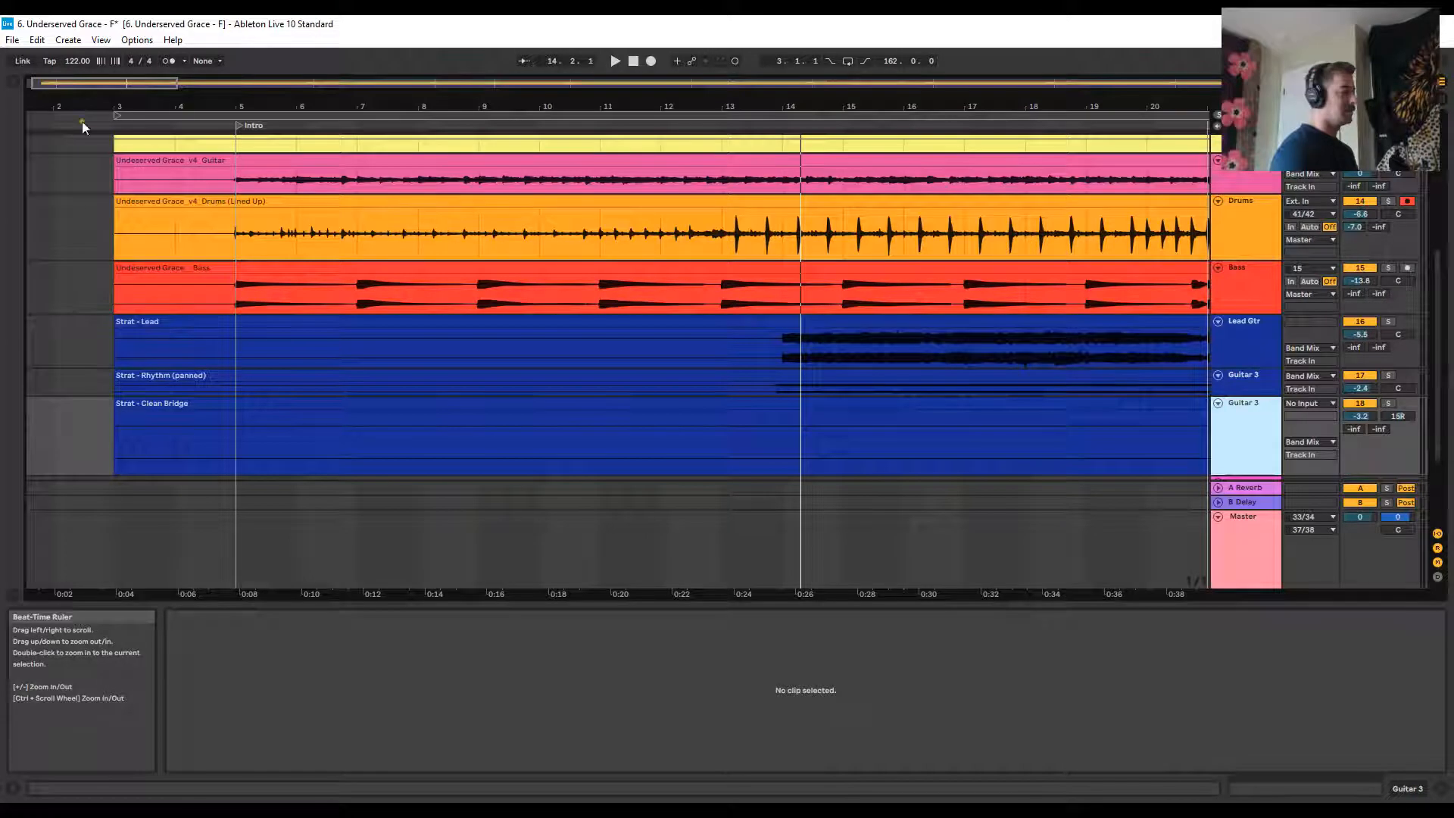
left_click(683, 125)
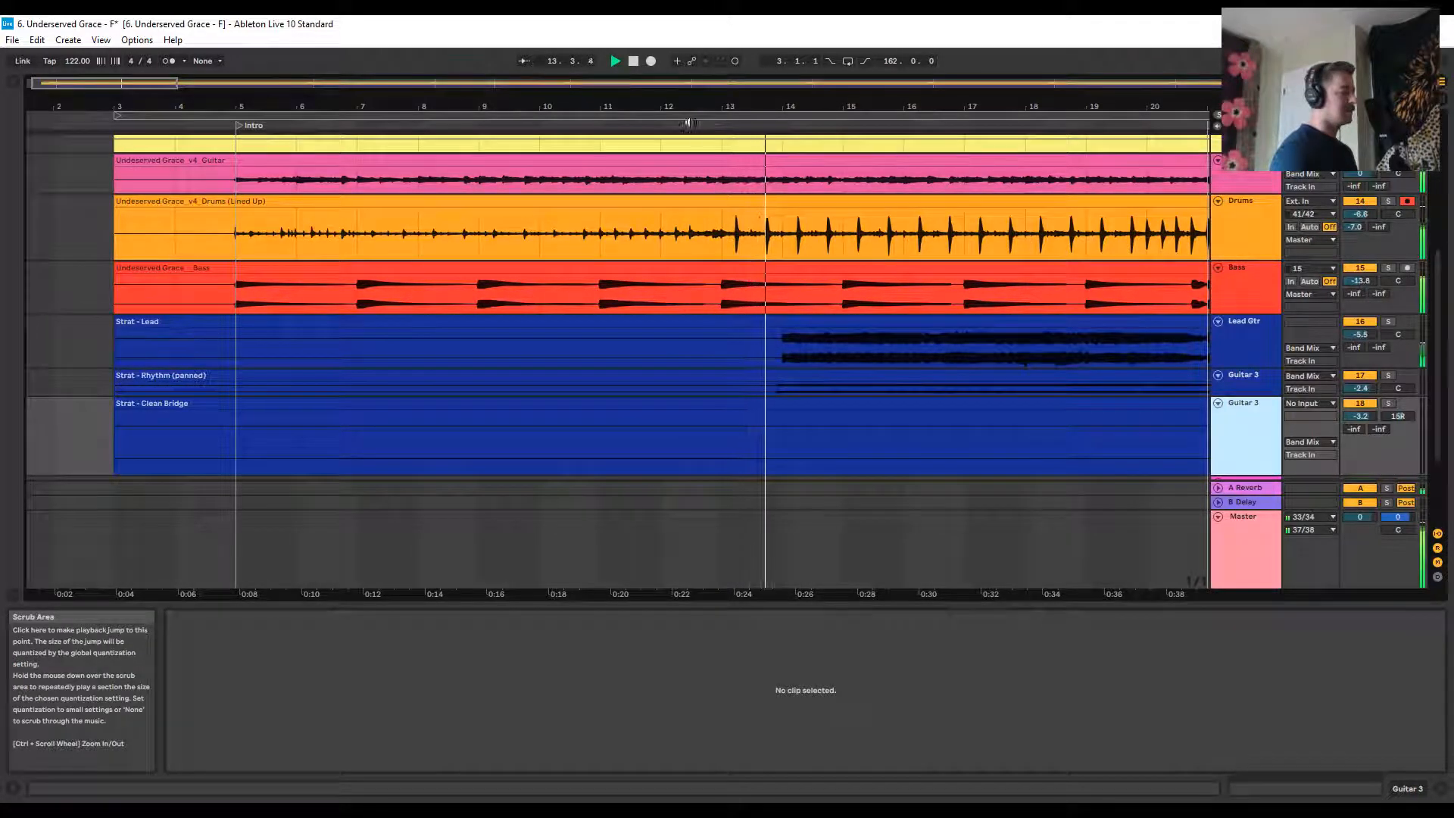
key("space")
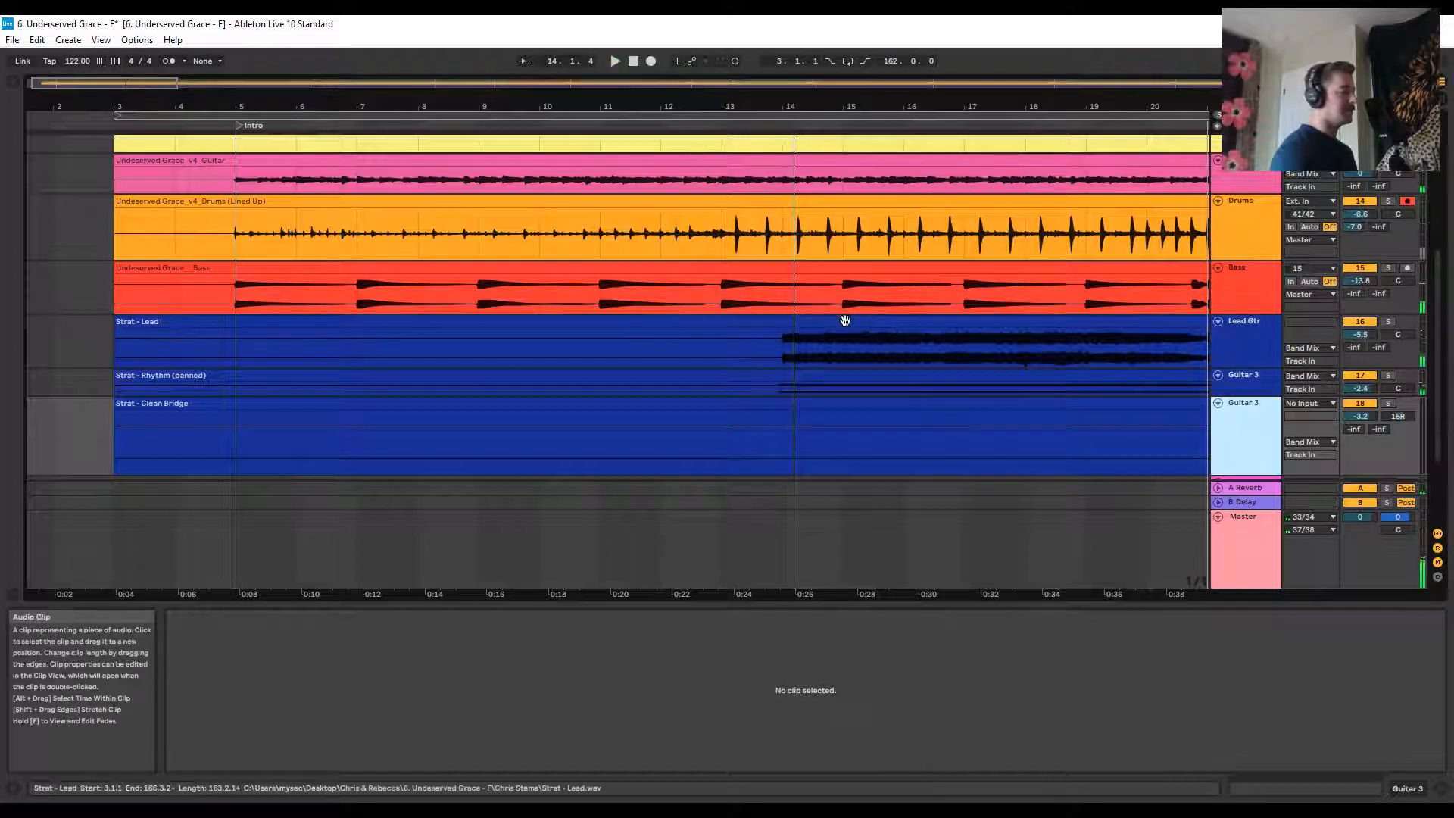
Move the Strat - Lead, Strat - Rhythm (panned) and Strat - Clean Bridge clips one bar earlier so they start at bar 2
left_click_drag(845, 321, 795, 344)
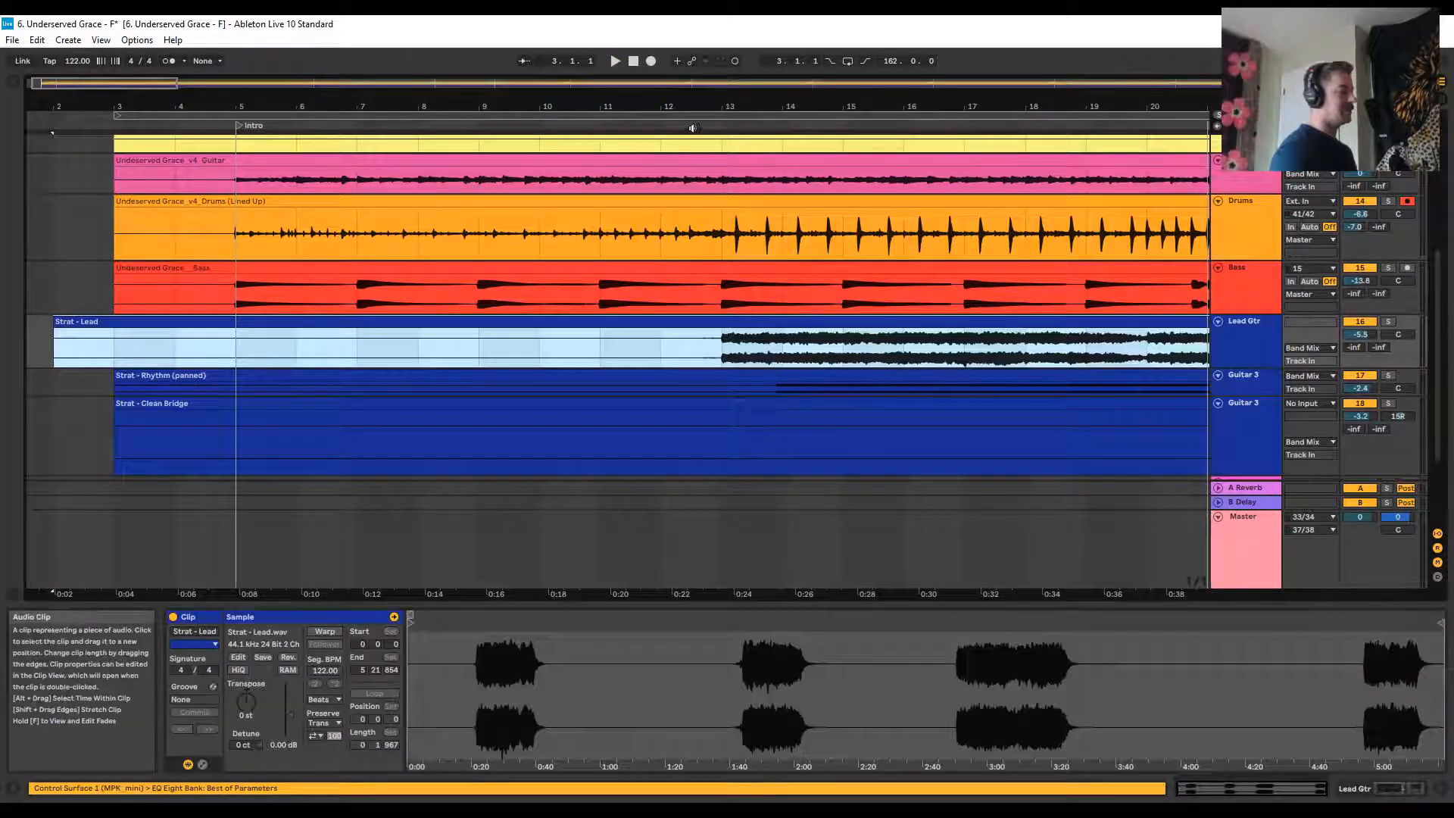
left_click(660, 125)
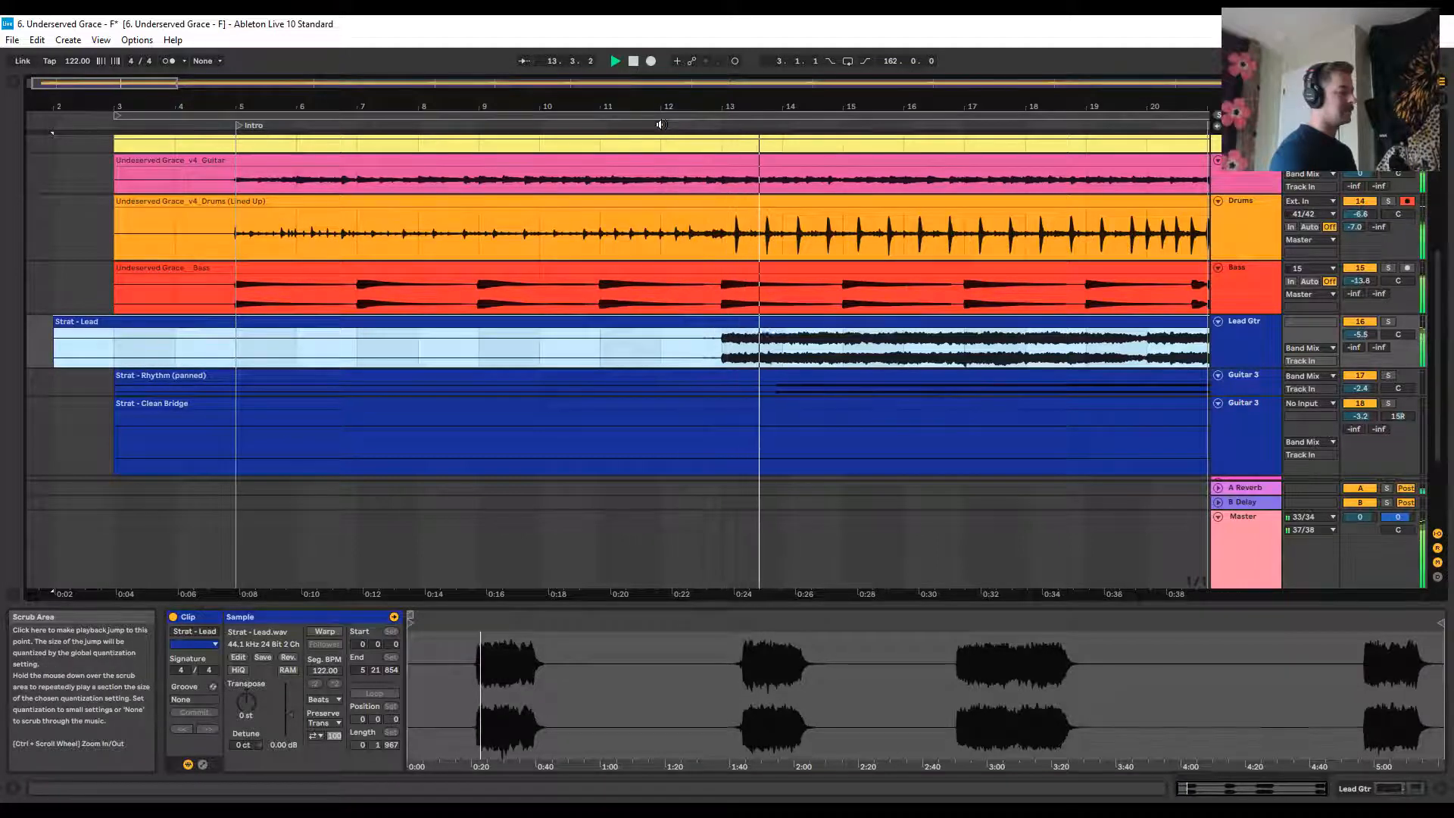
key("space")
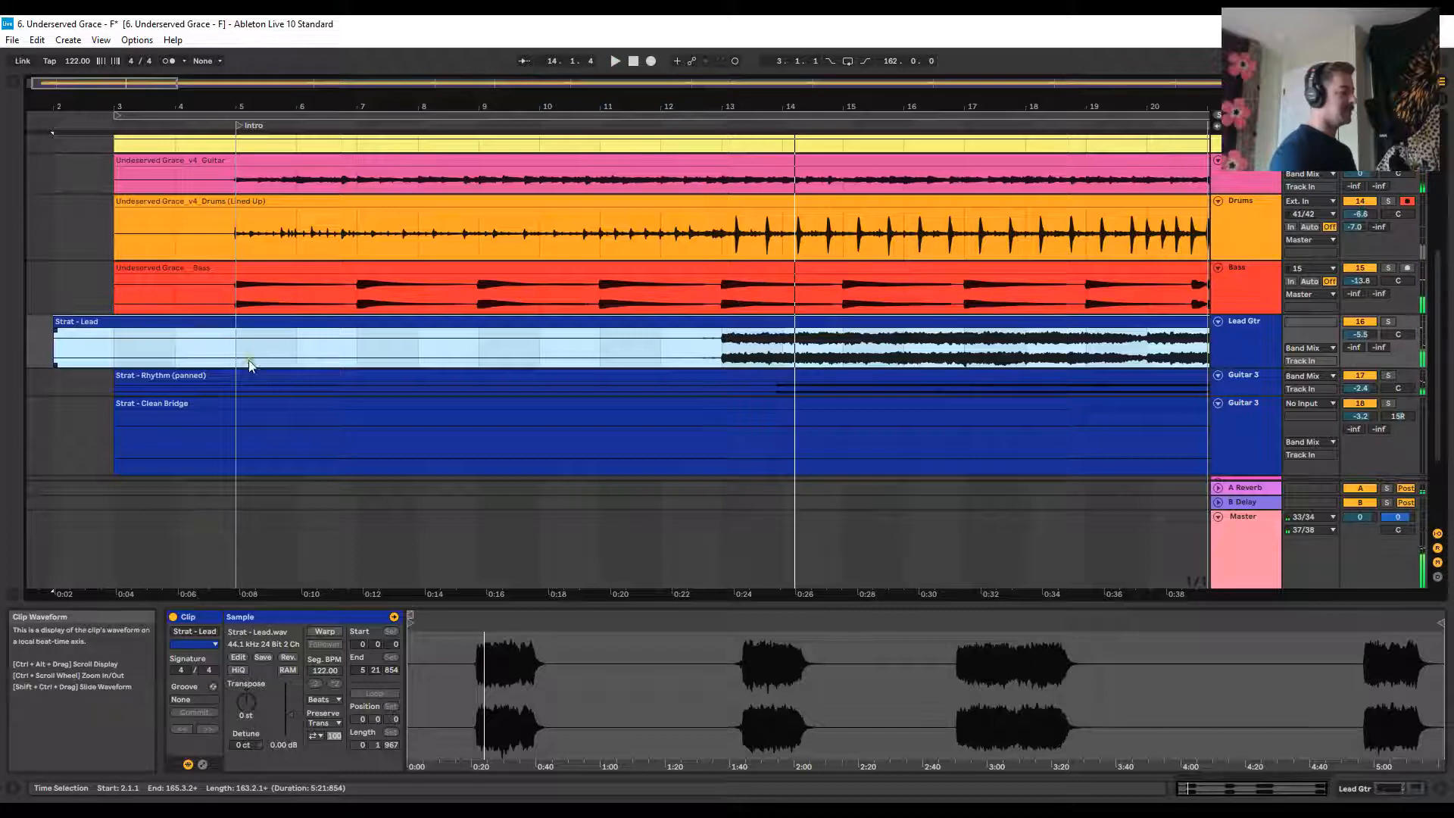
left_click_drag(249, 376, 168, 409)
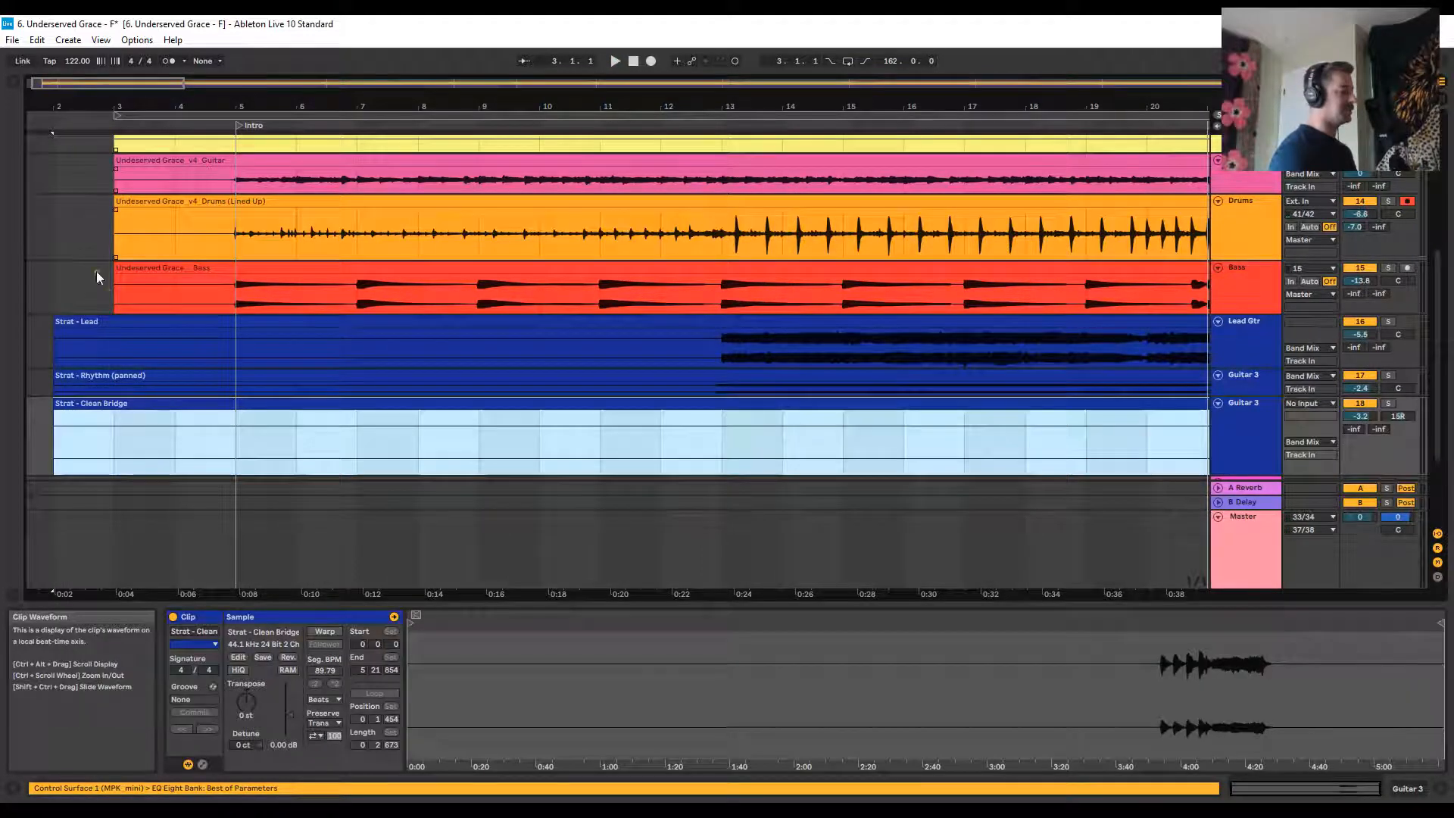
Play the song from around bar 13 and compare the Strat - Lead entry with the bass and drum waveforms up close
left_click_drag(305, 113, 290, 97)
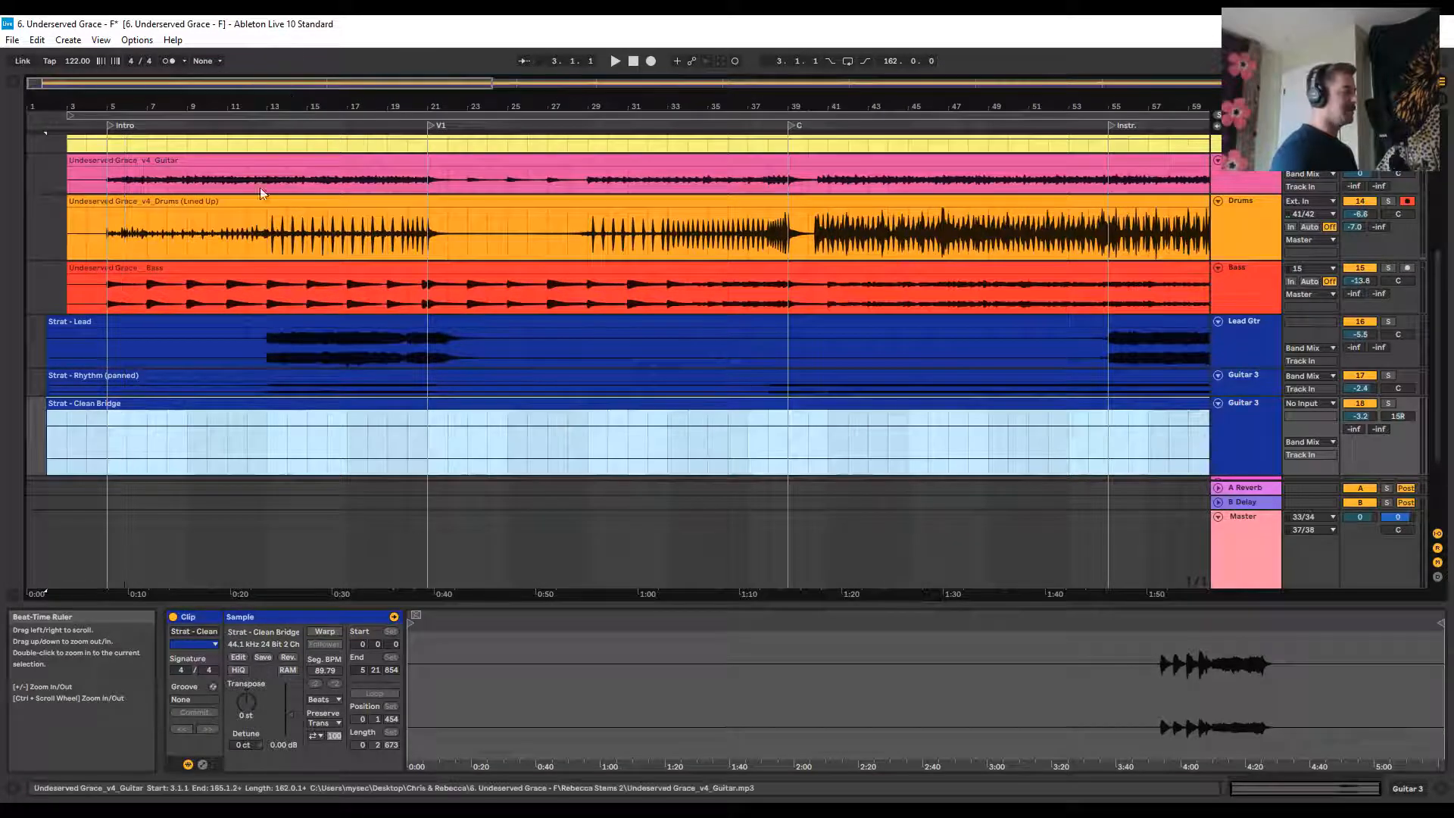
left_click(280, 126)
left_click_drag(272, 101, 273, 101)
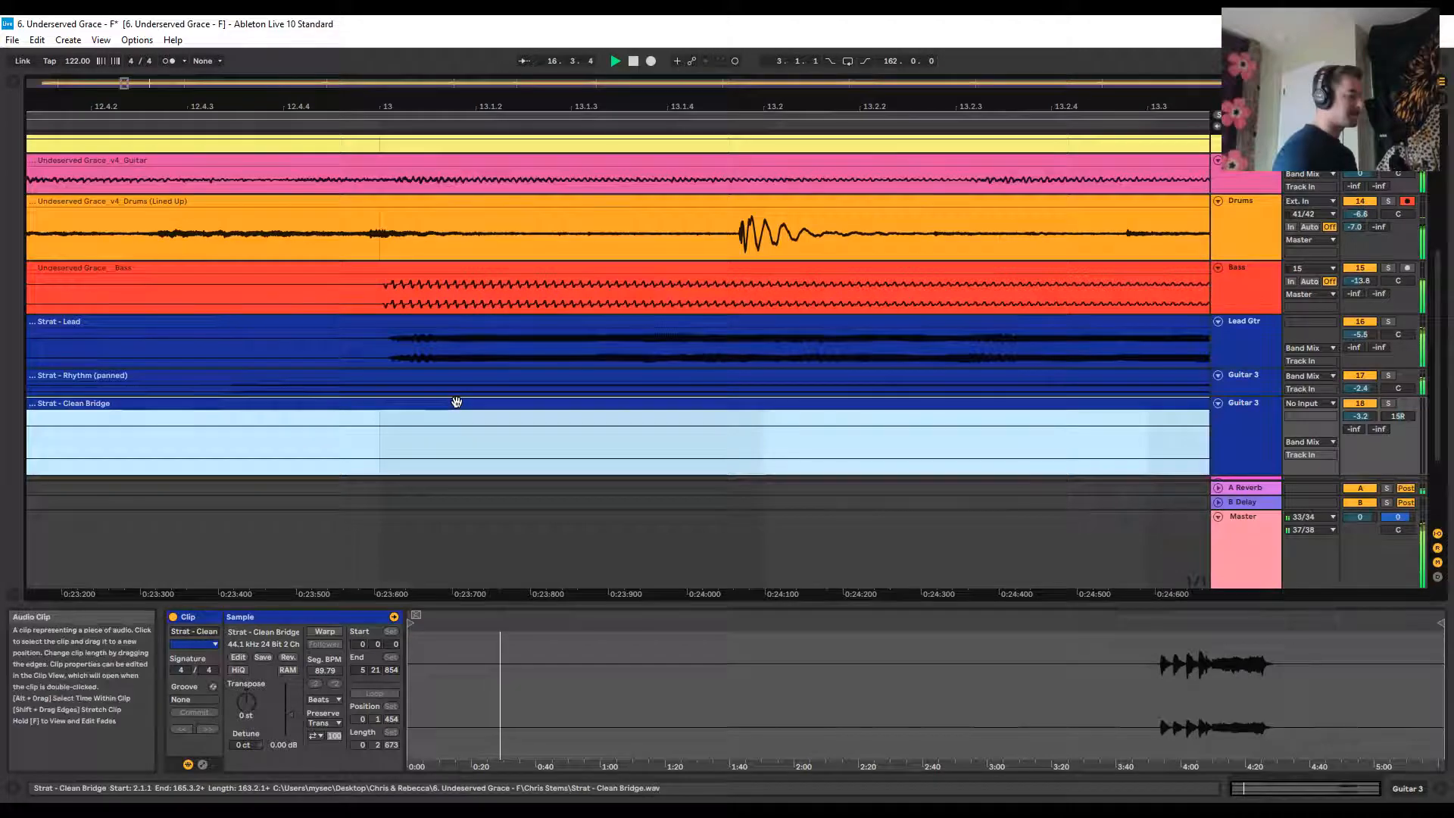
key("space")
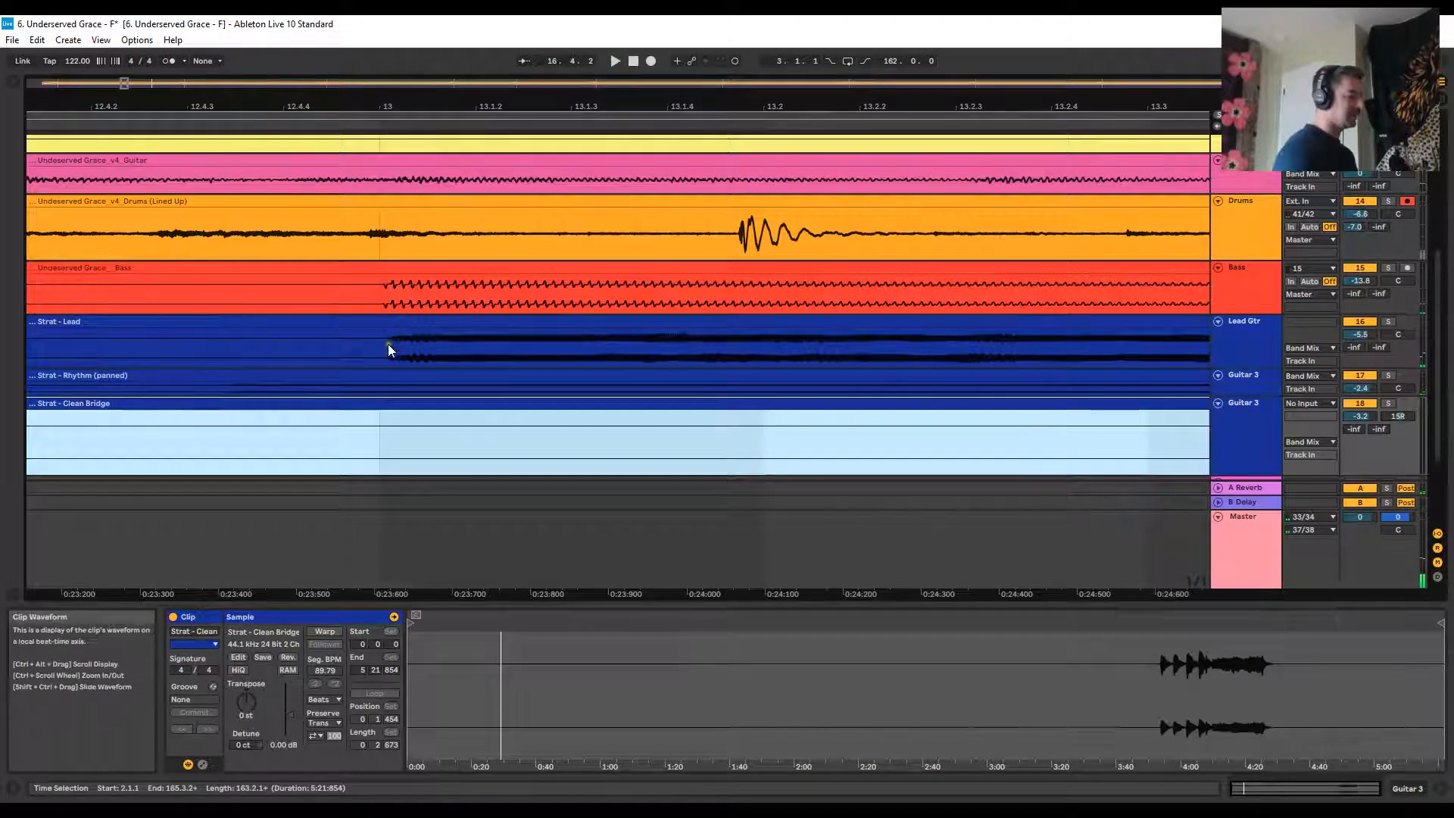
mouse_move(386, 99)
left_mouse_down()
mouse_move(401, 112)
mouse_move(386, 115)
left_mouse_up()
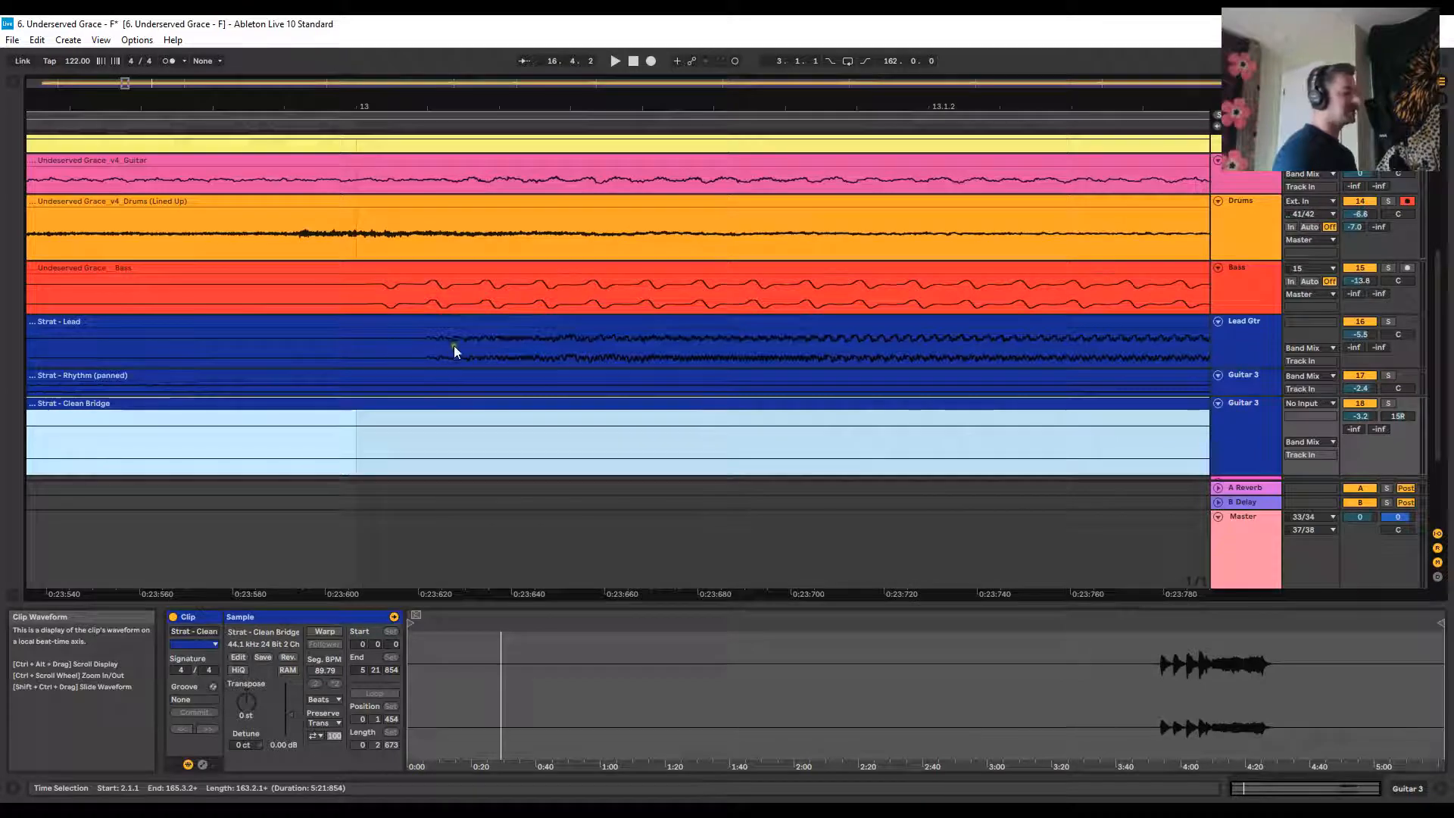
left_click_drag(355, 106, 354, 104)
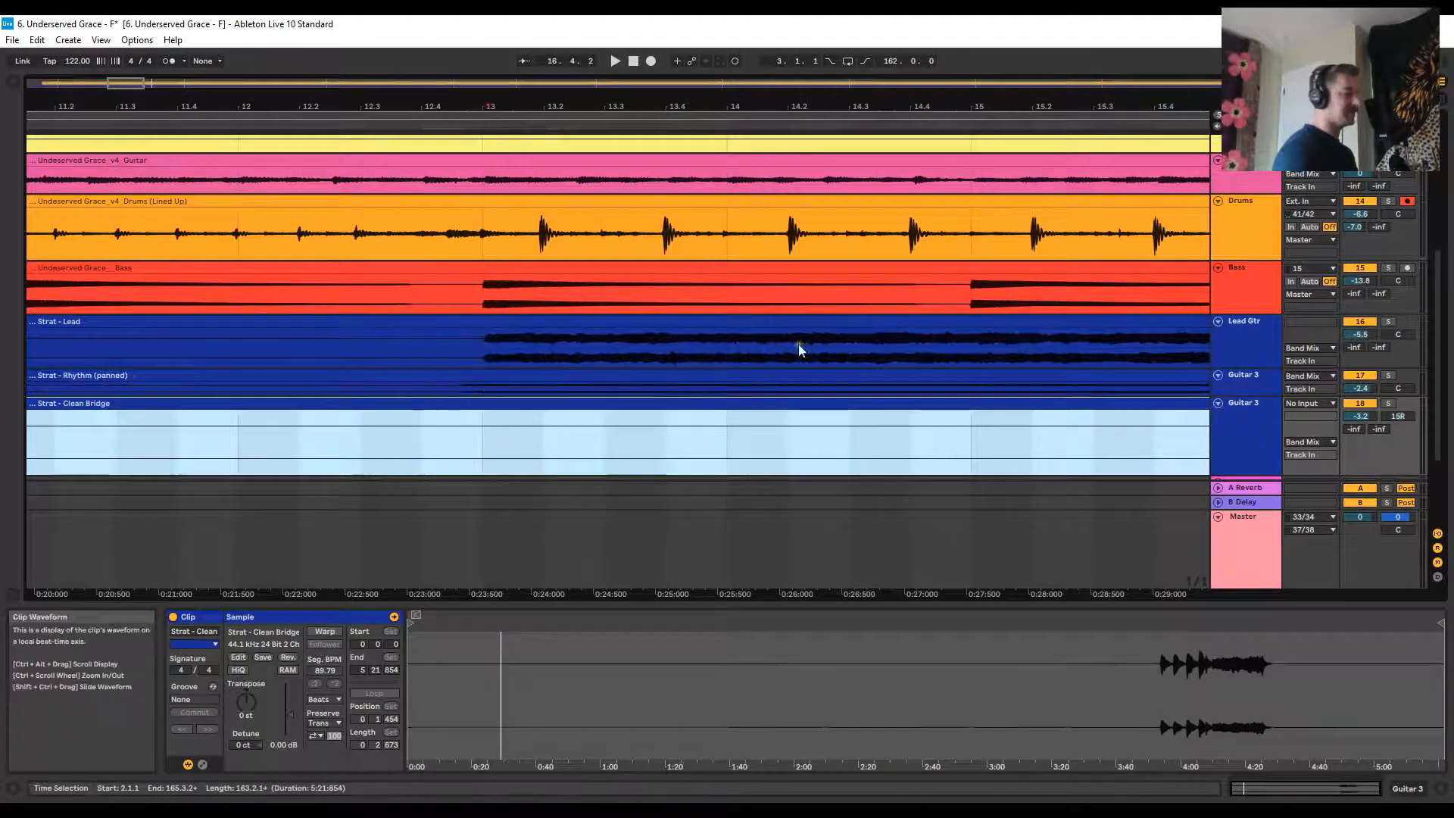
Enlarge the Strat - Rhythm (panned) track, mute Lead Gtr and play from around bar 12 to audition the rhythm guitar in the mix
left_click_drag(1246, 397, 1251, 445)
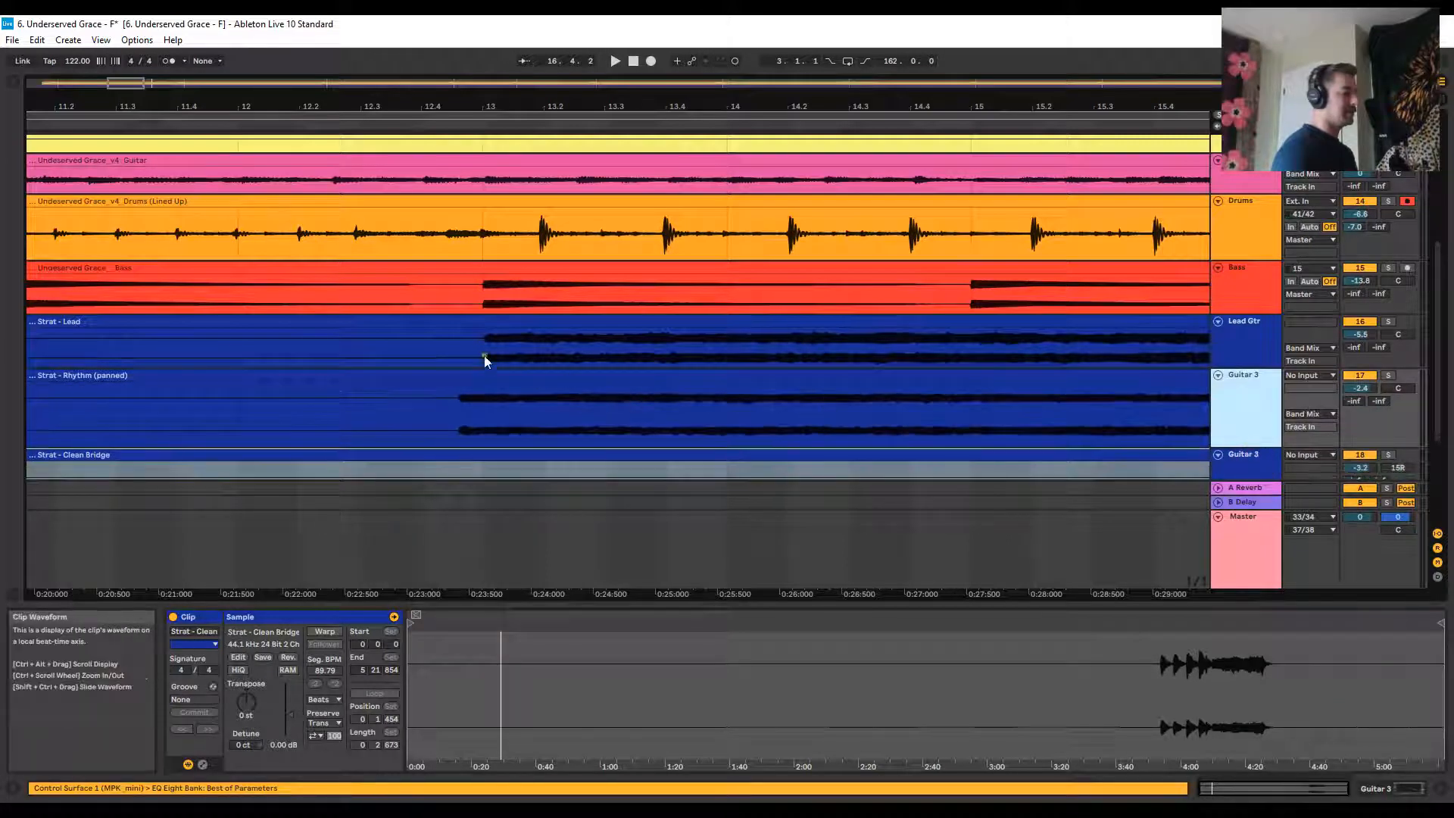
left_click(1388, 375)
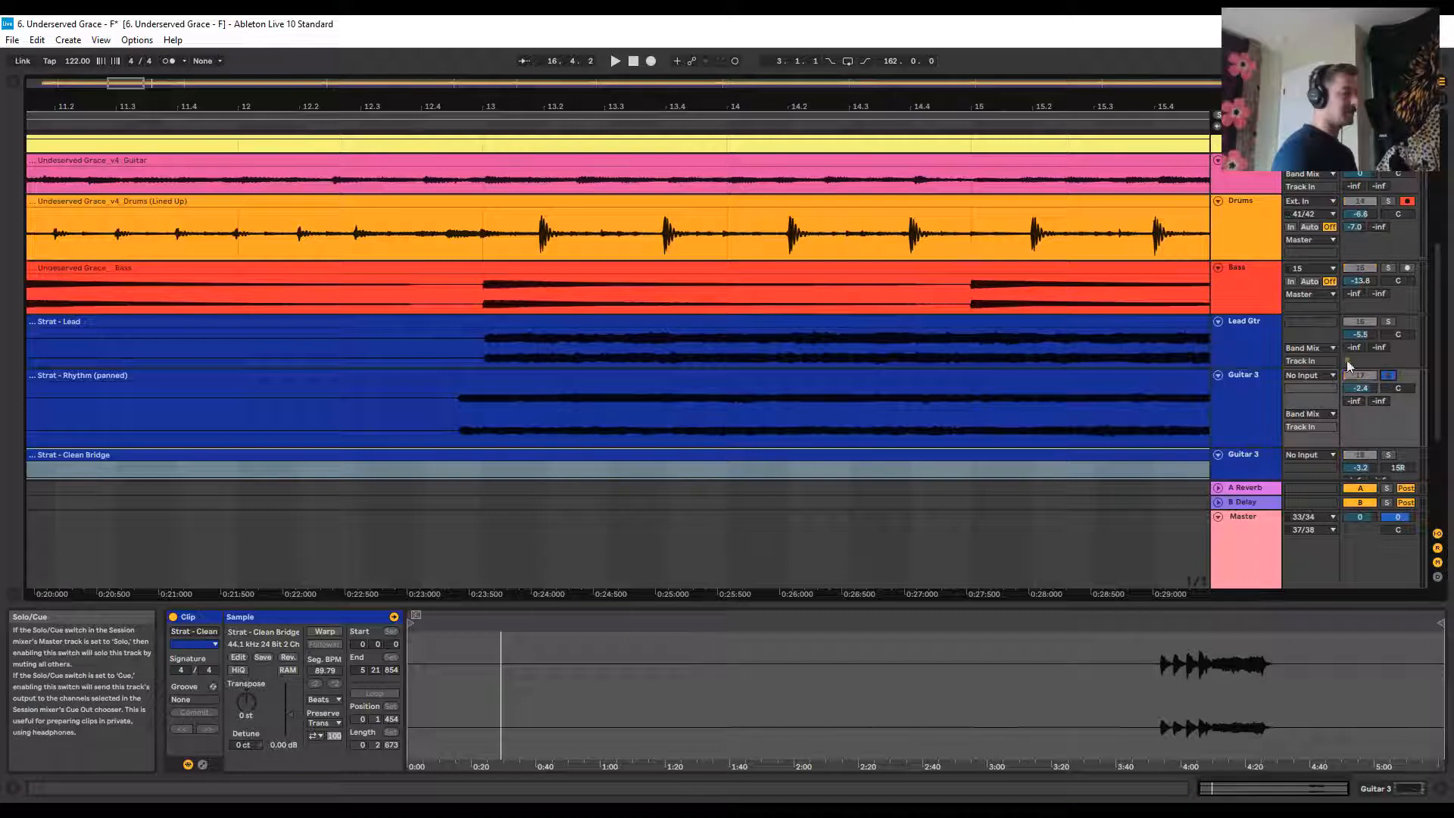
left_click(391, 120)
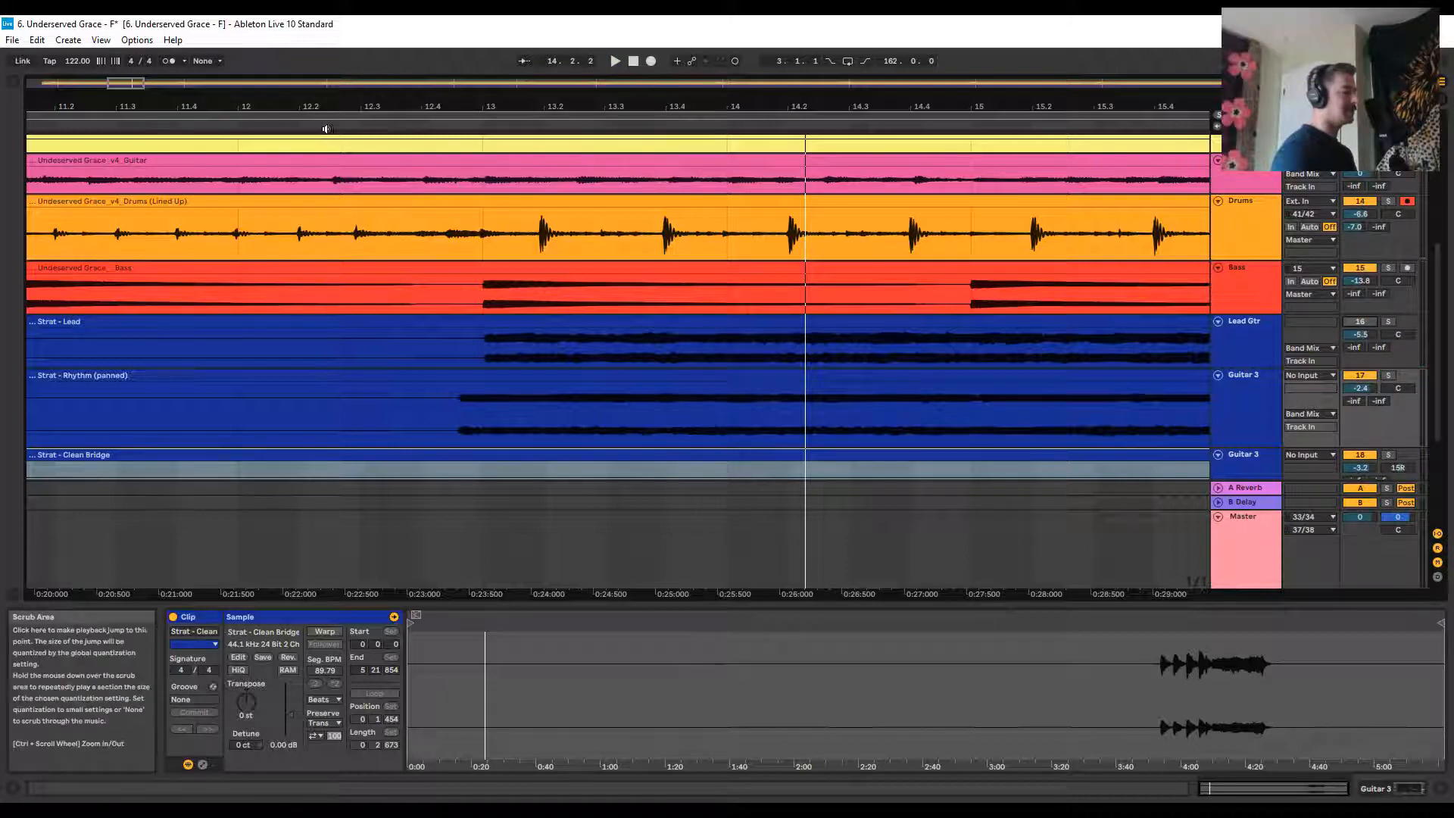
left_click(229, 128)
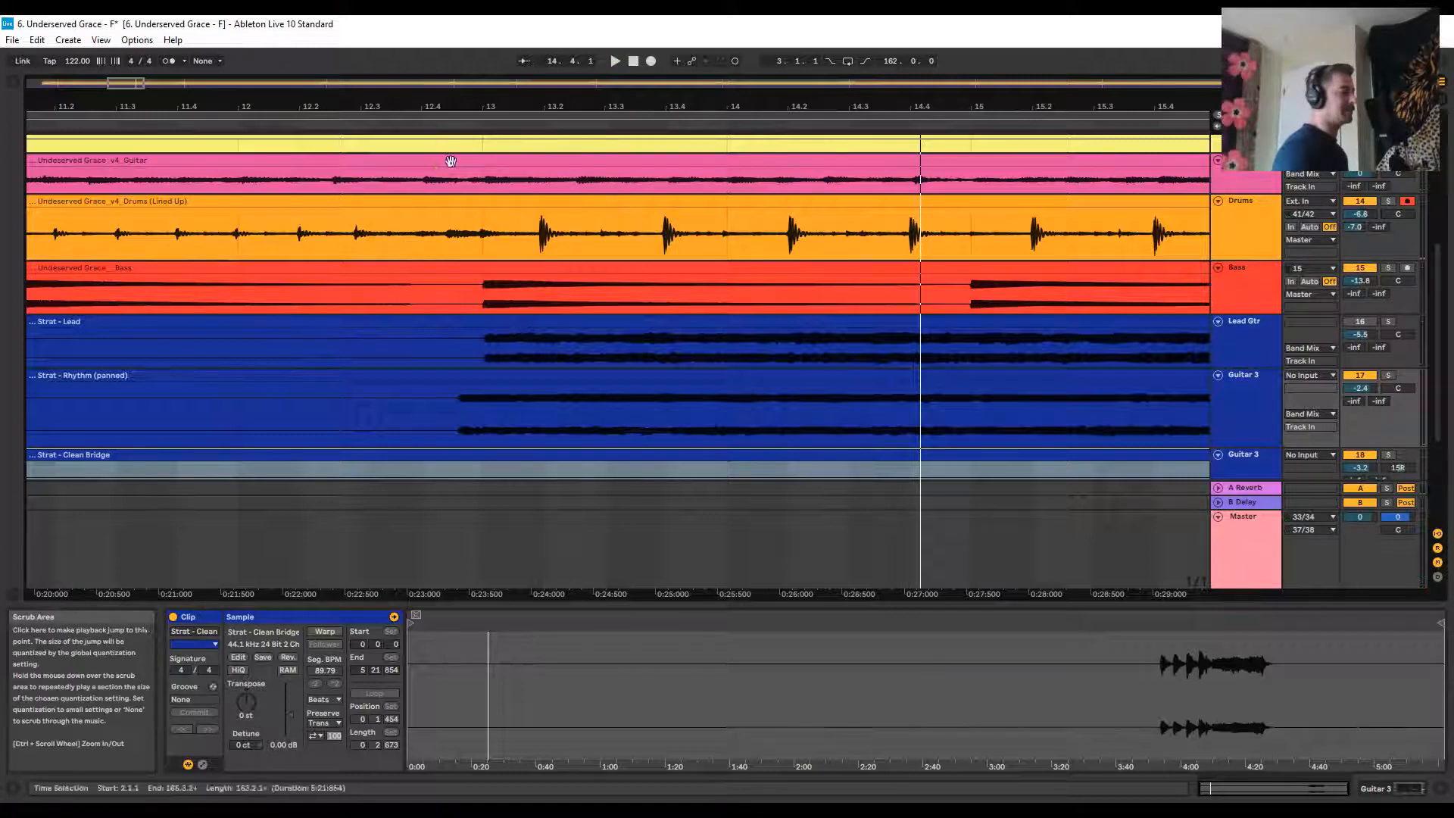
left_click(216, 124)
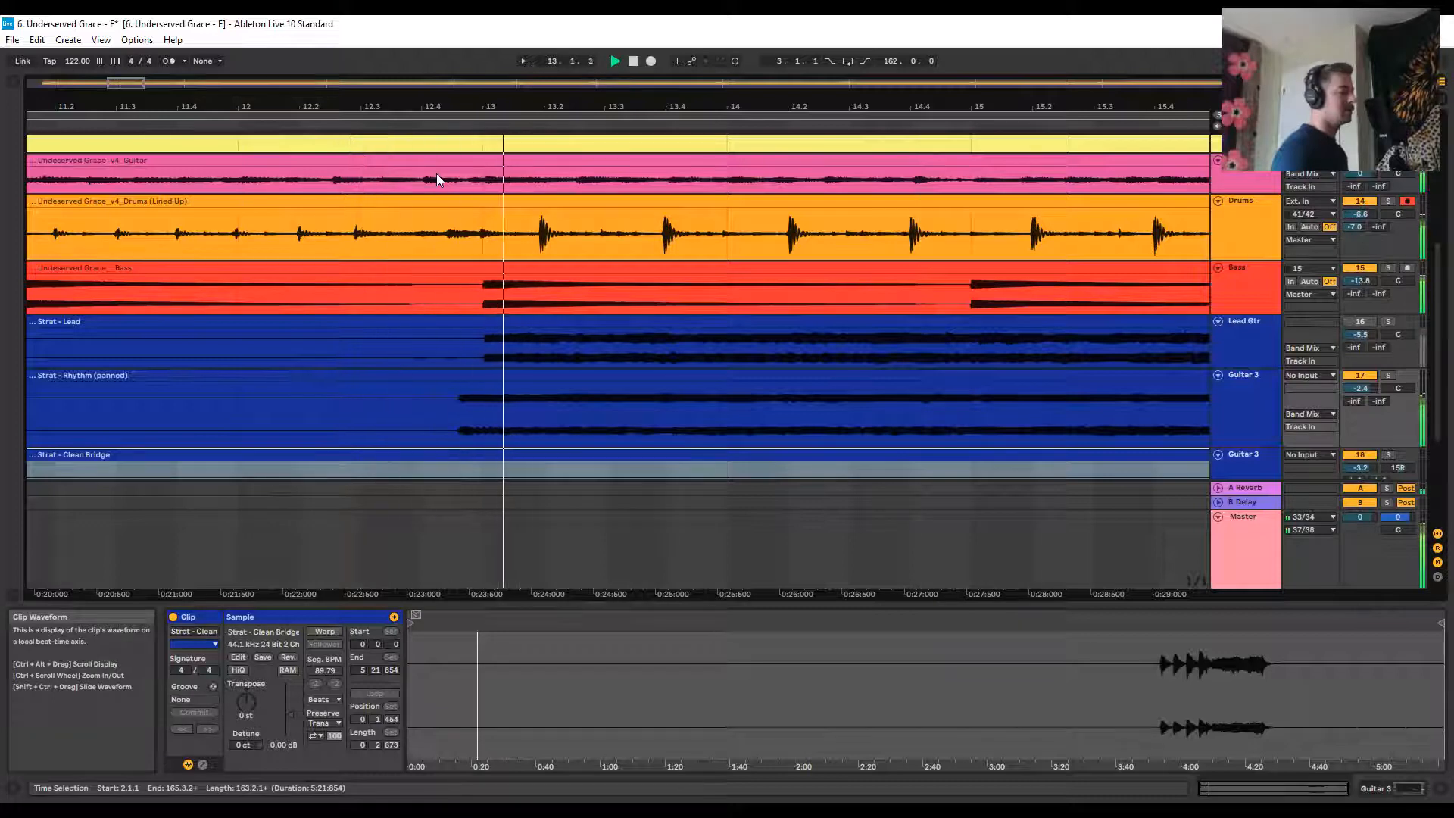
Set the volume of the Strat - Rhythm (panned) track to 0 dB during playback, and stop the song
left_click_drag(601, 106, 279, 101)
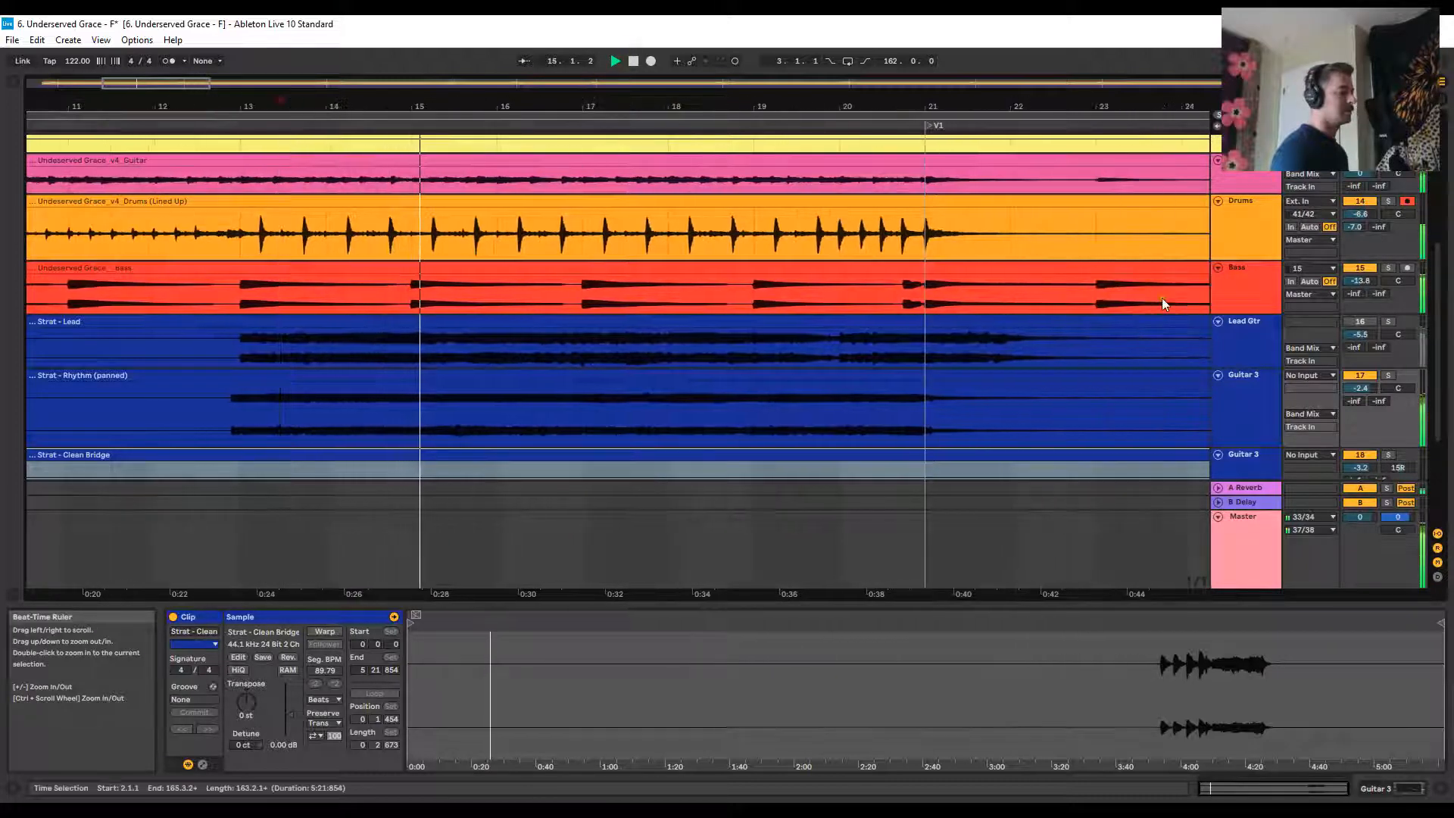
double_click(1367, 391)
left_click_drag(1369, 391, 1368, 392)
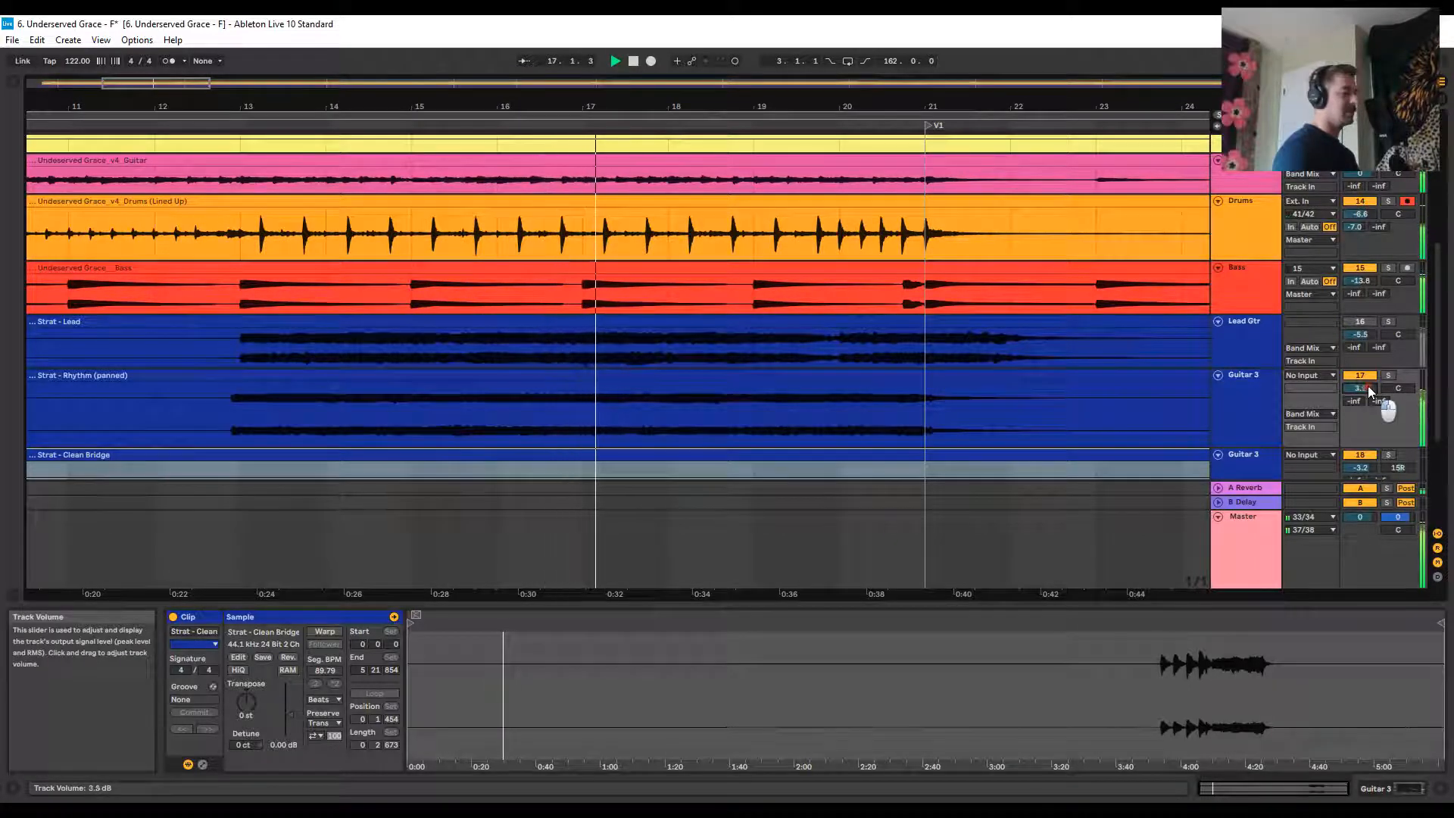
double_click(1370, 392)
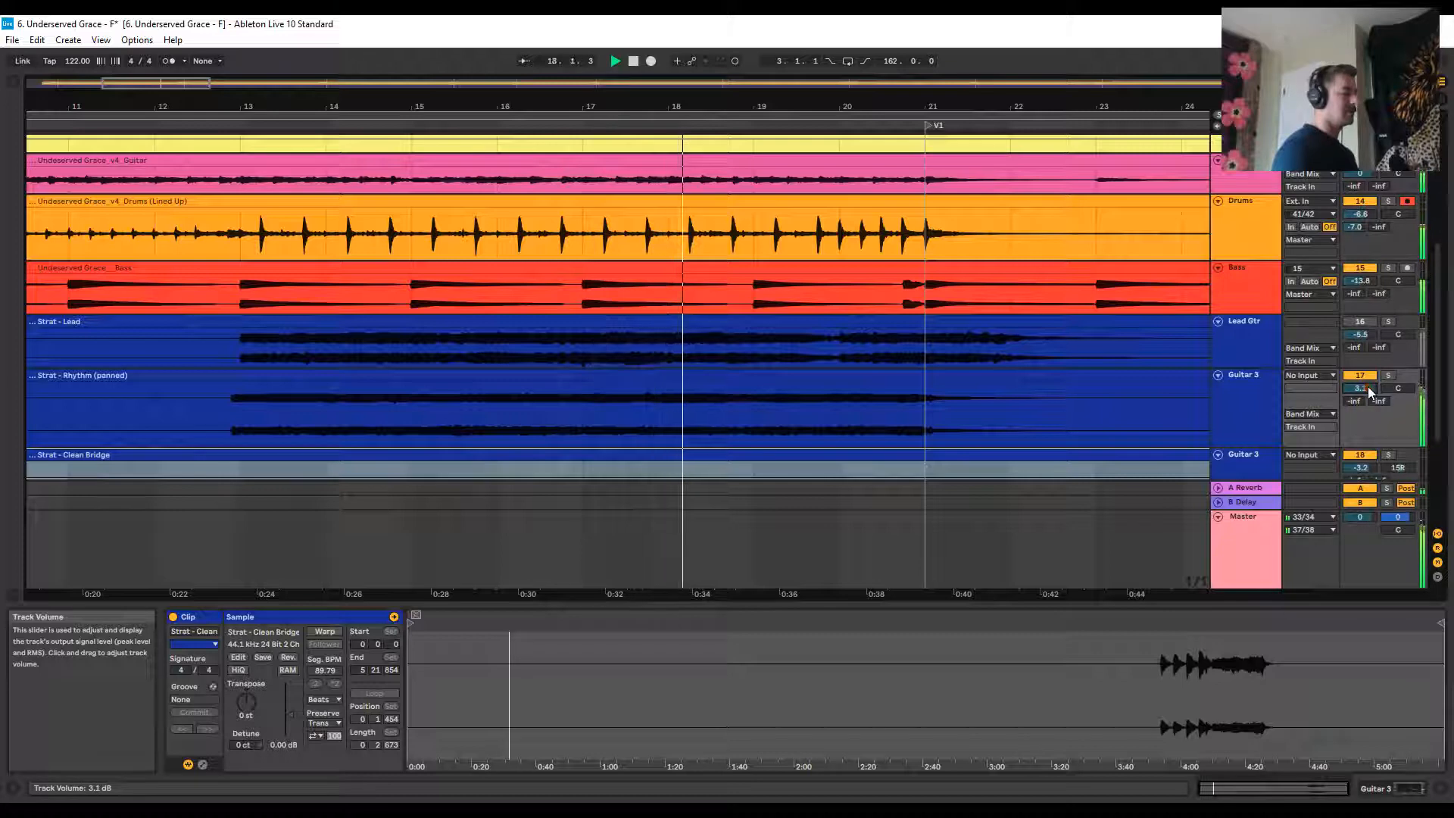
key("space")
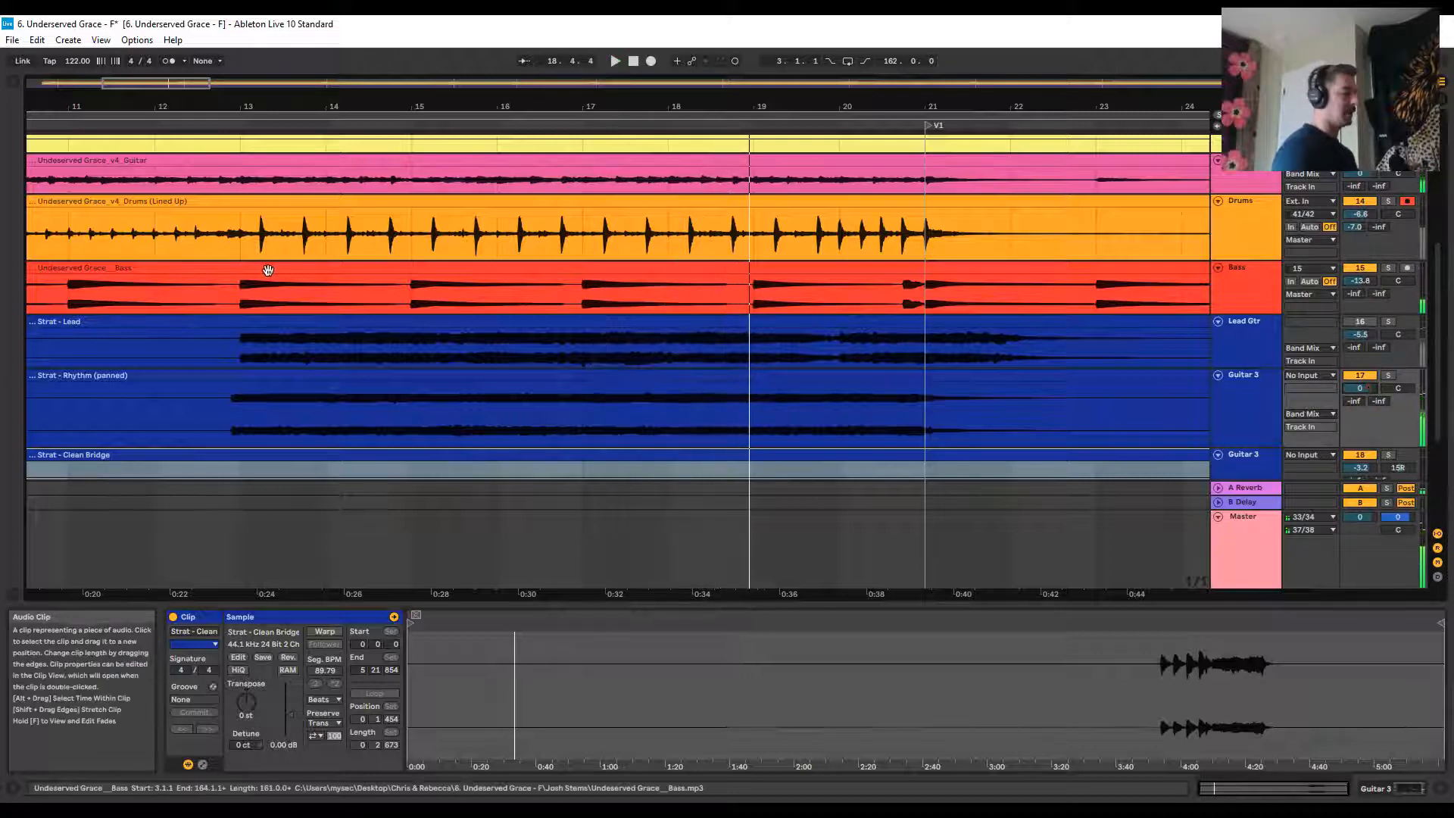
Solo the Lead Gtr and Strat - Rhythm (panned) tracks together and audition them from around bar 12, stopping around bar 16
left_click(1237, 347)
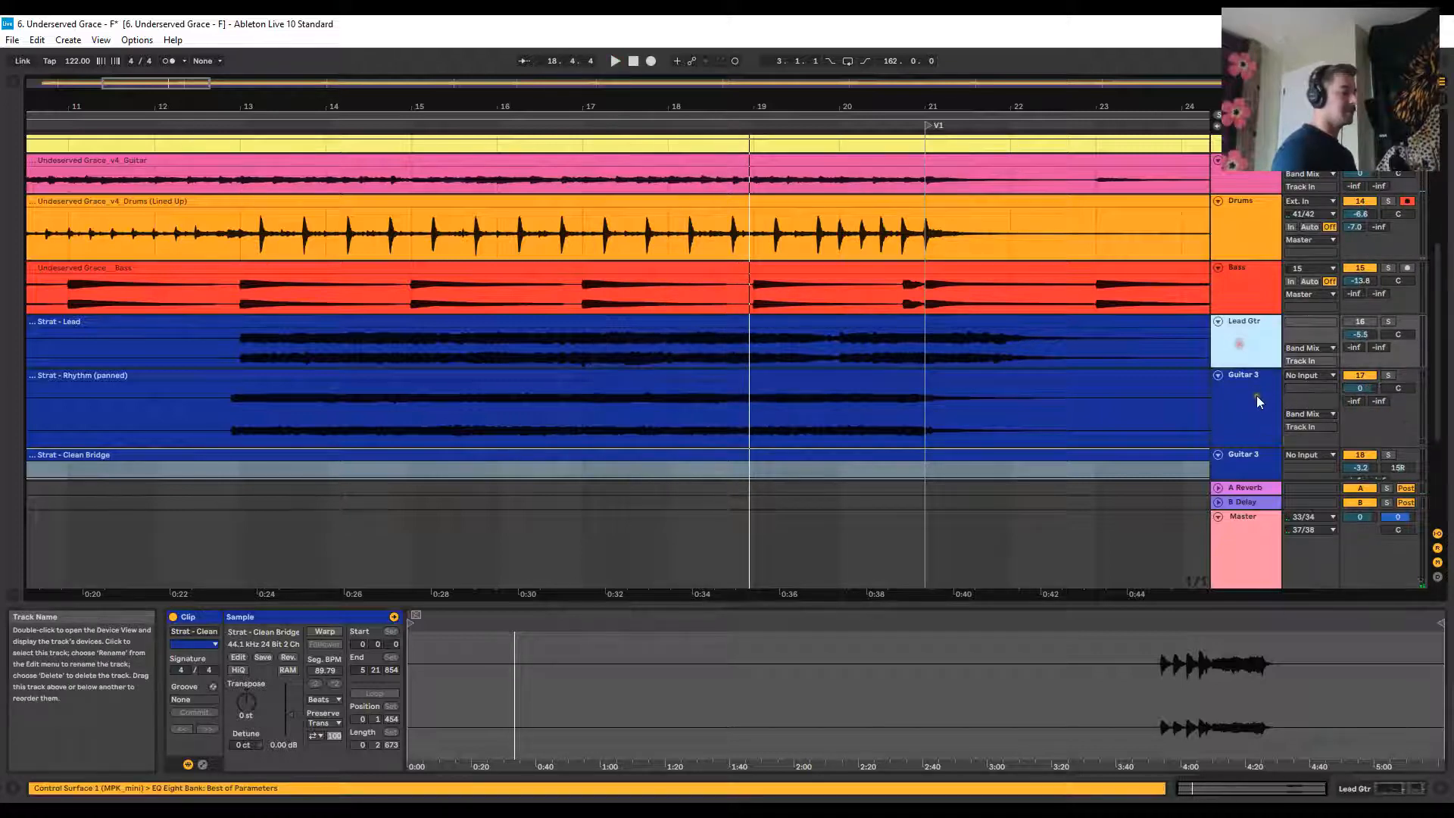
left_click(1257, 400, "shift")
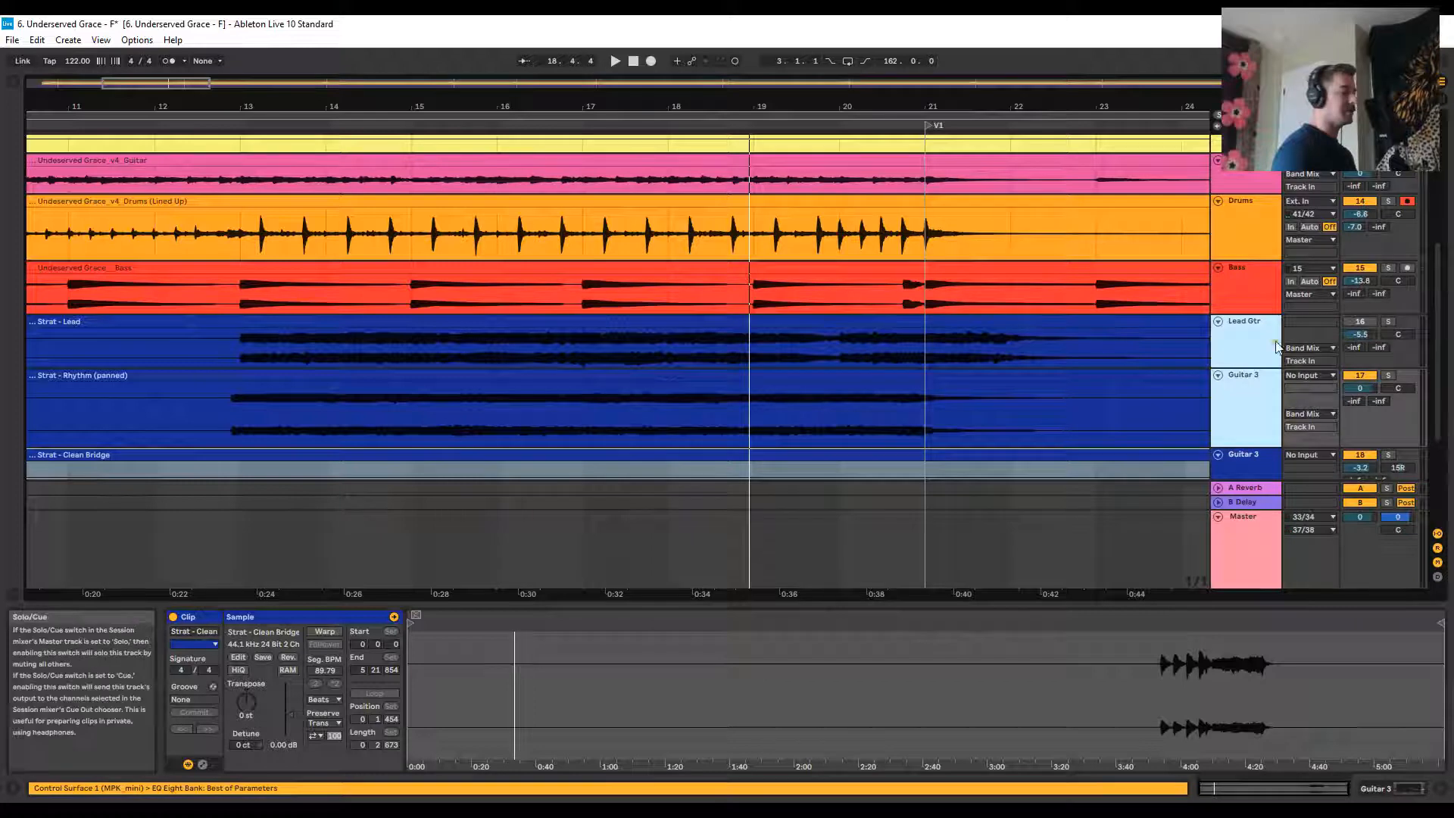
left_click(1266, 399)
left_click(1244, 357)
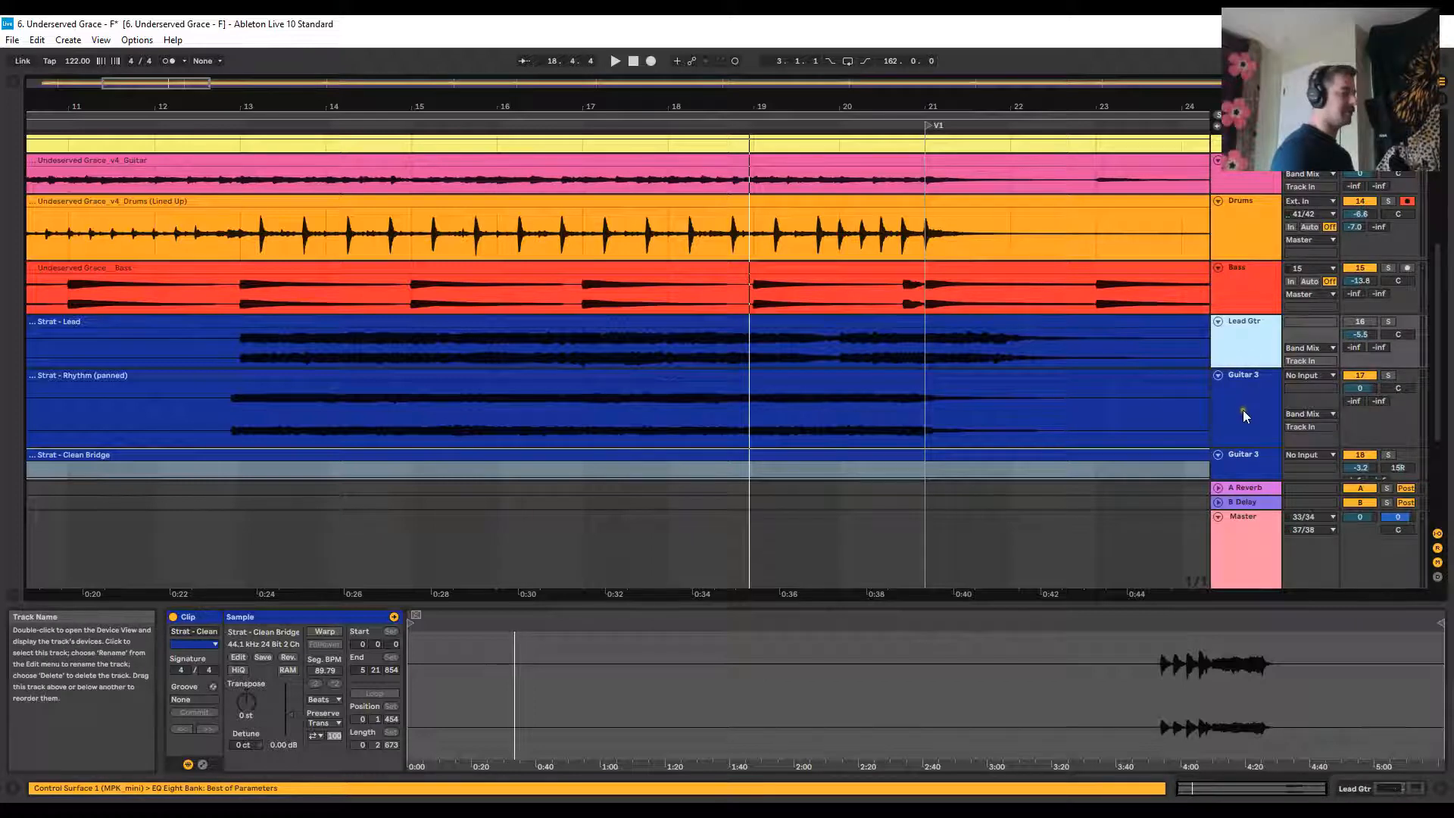
left_click(1248, 403, "shift")
left_click(1389, 322)
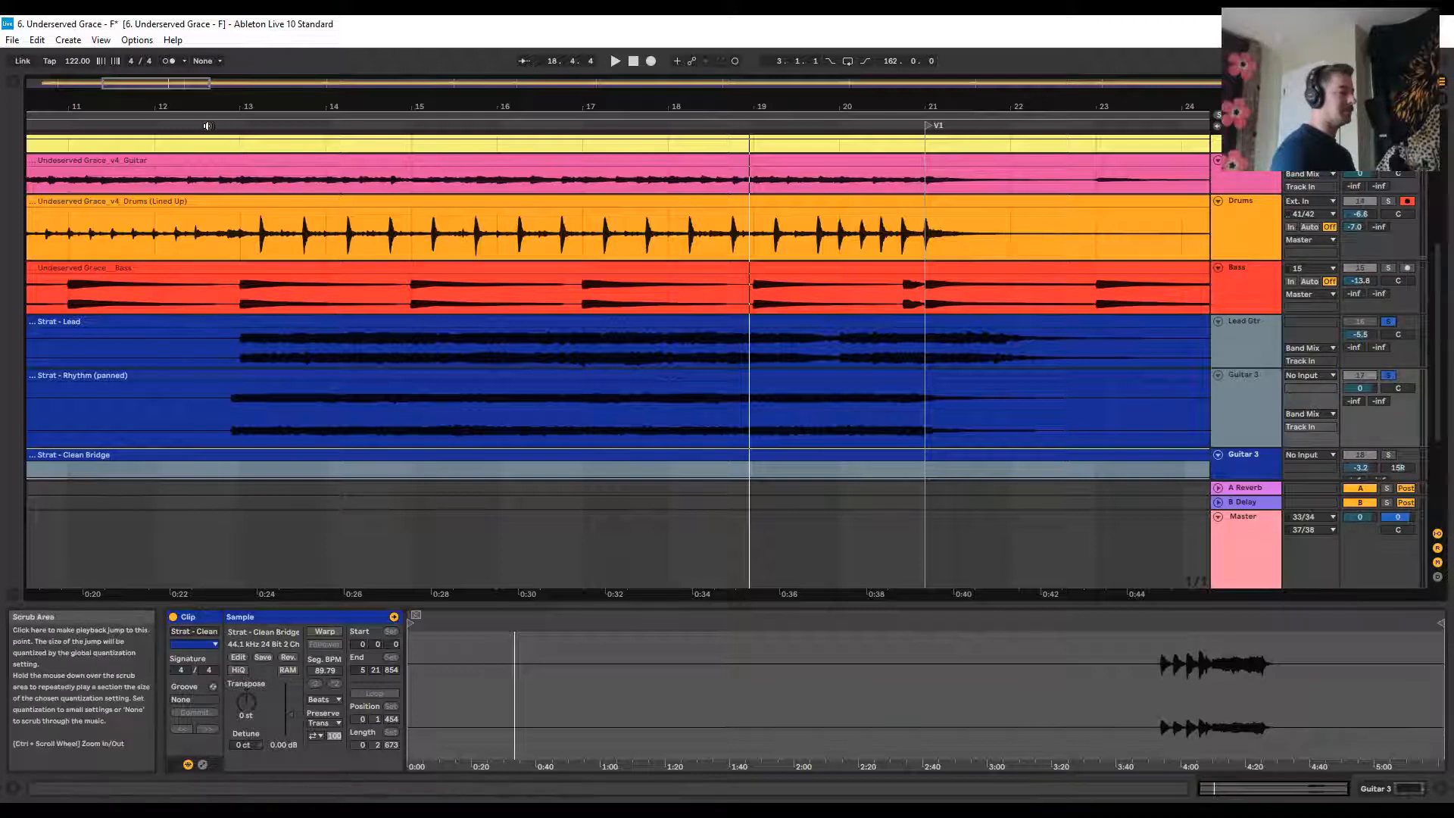
left_click(208, 126)
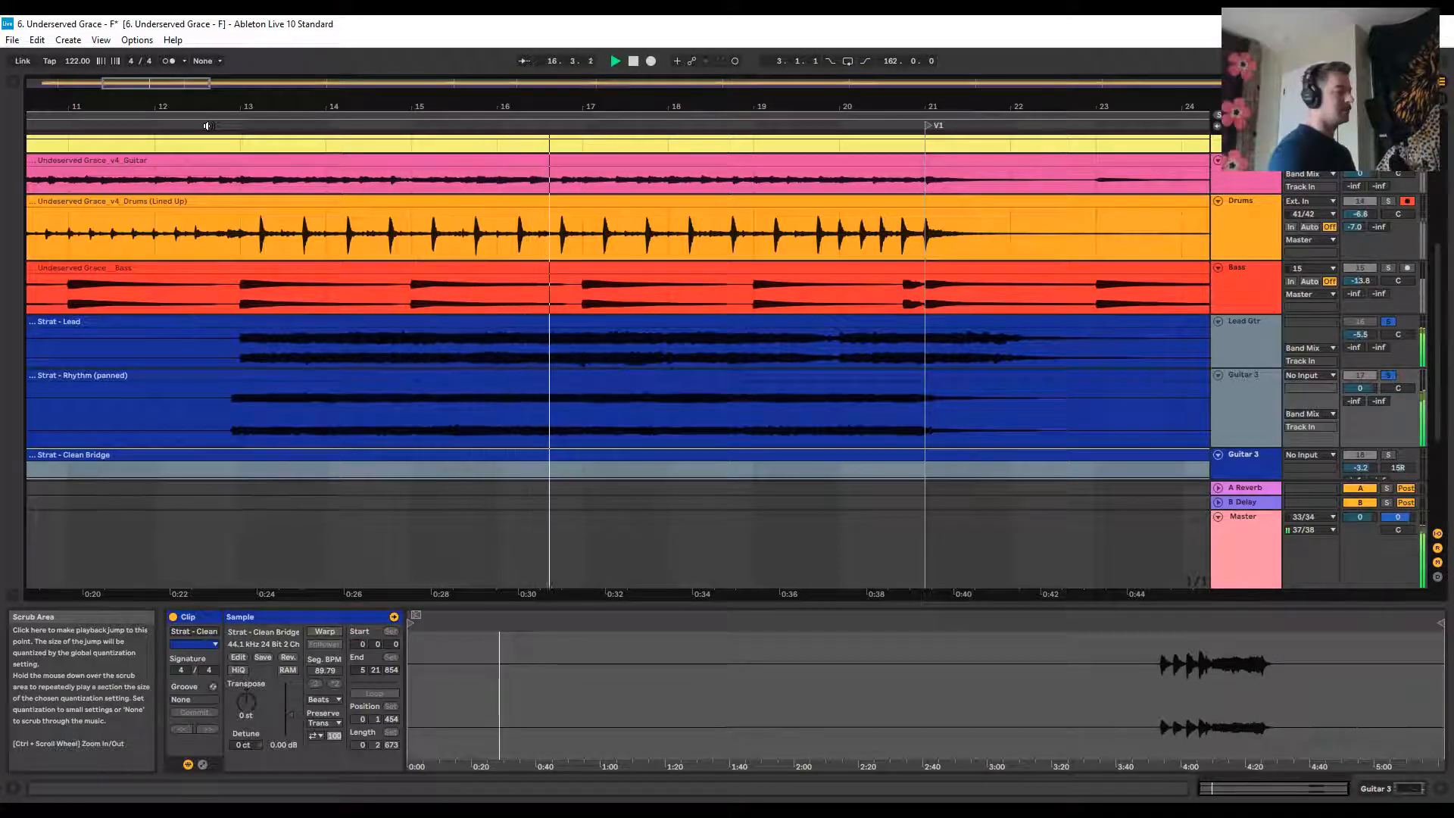
key("space")
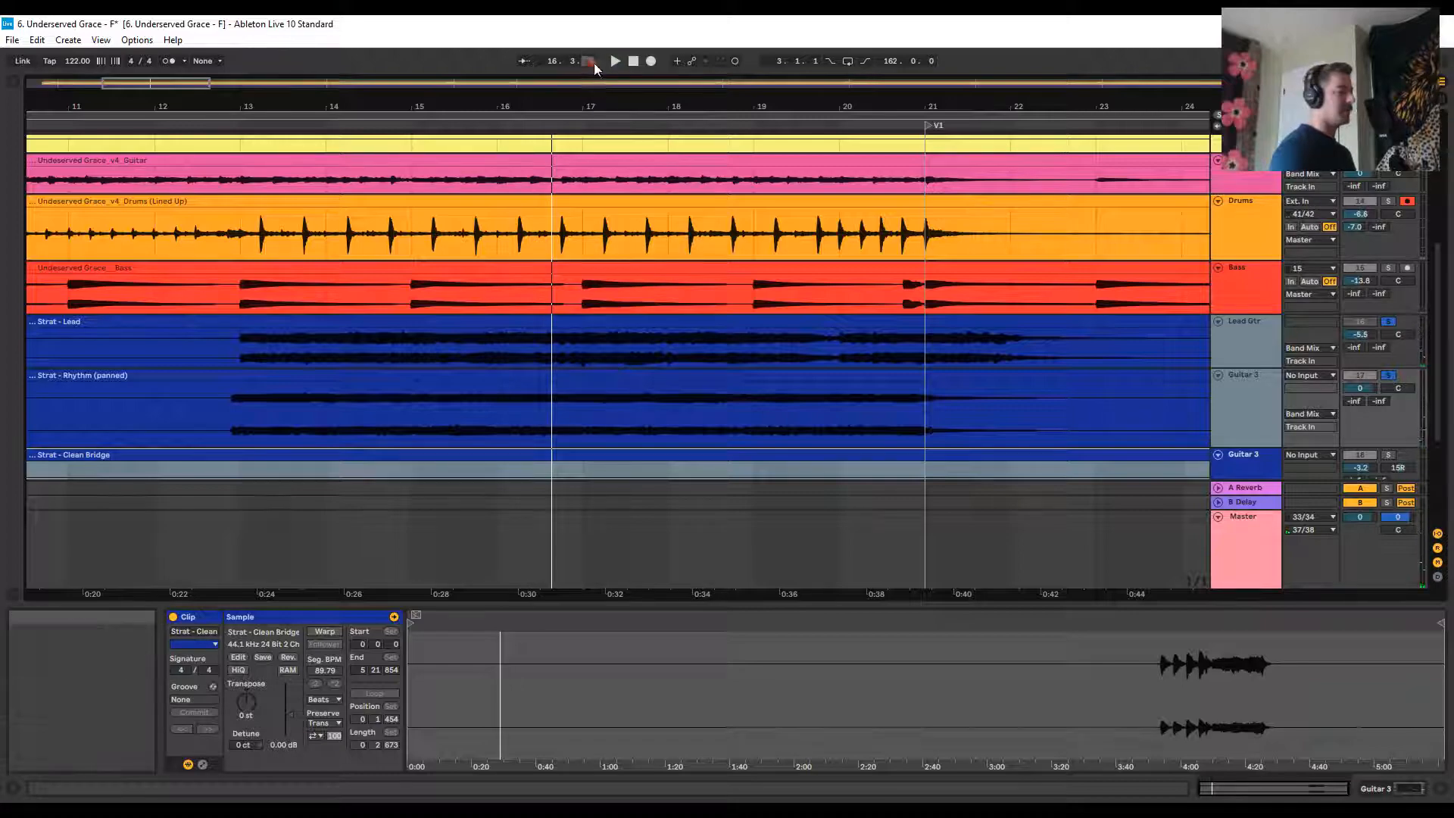
Play the song from around bar 117, just before the second Bridge, and unsolo the lead and rhythm guitar tracks
scroll(905, 327, "down", 3)
scroll(905, 328, "down", 1)
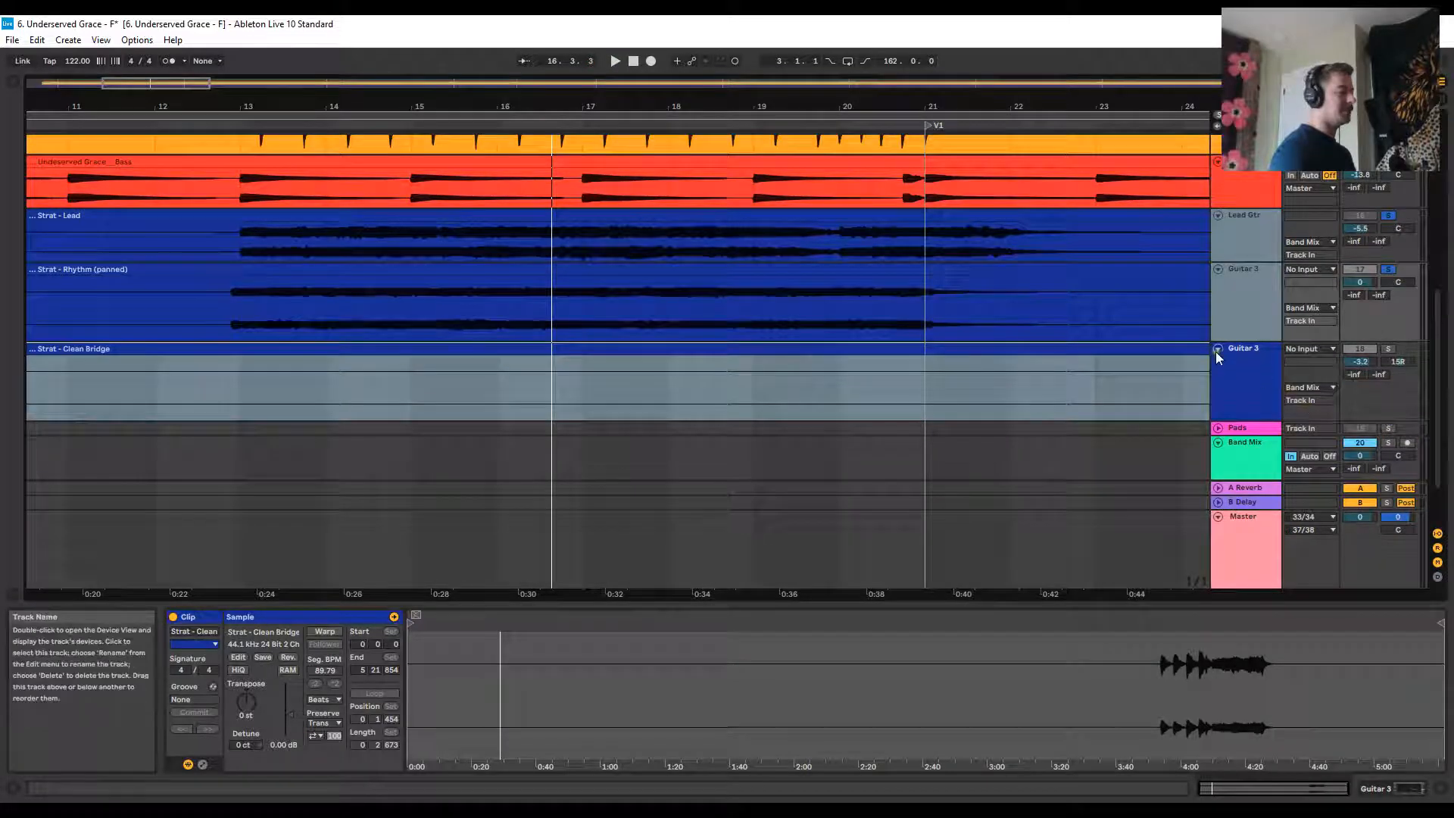
left_click_drag(983, 103, 981, 106)
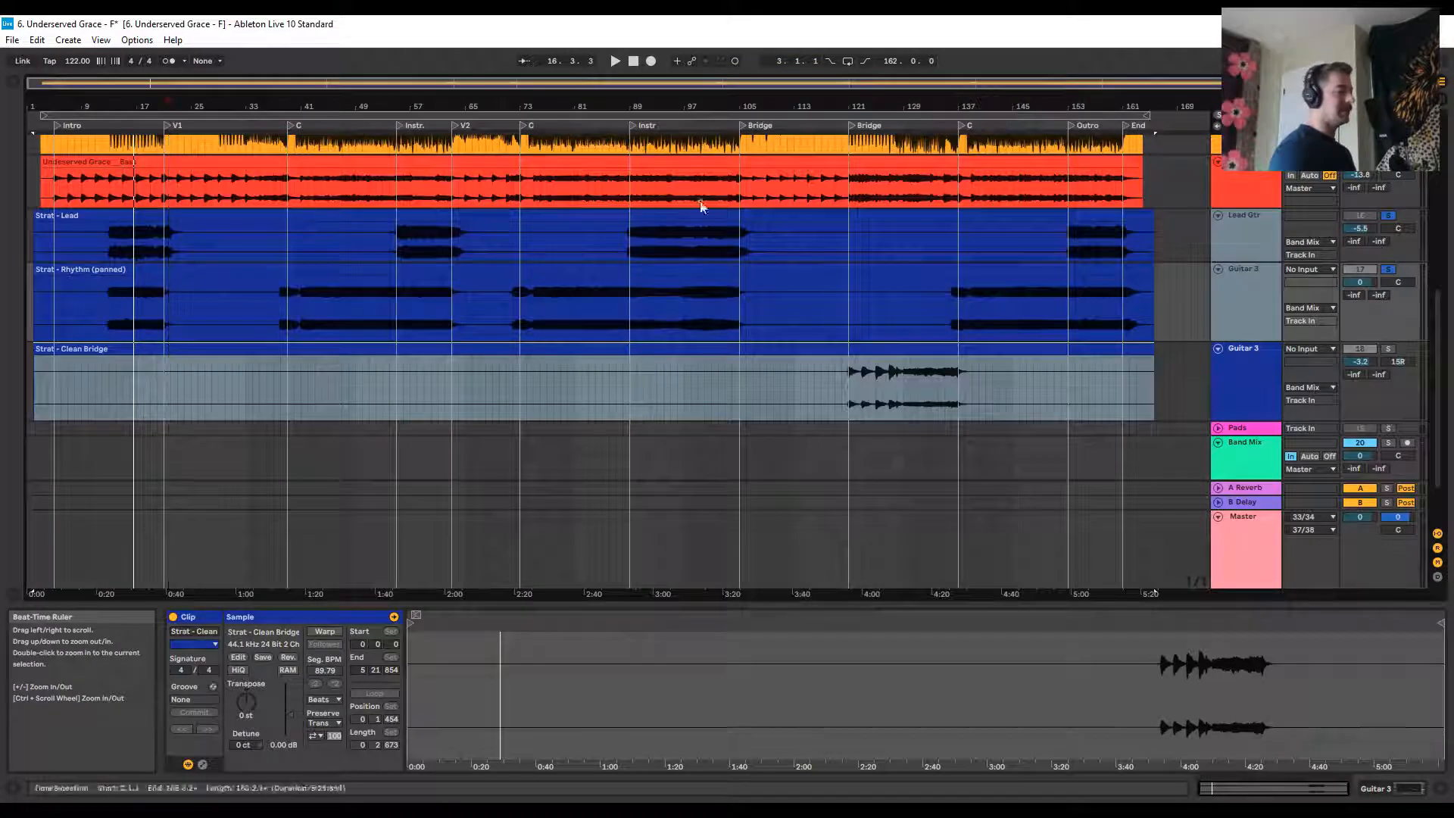
left_click(825, 124)
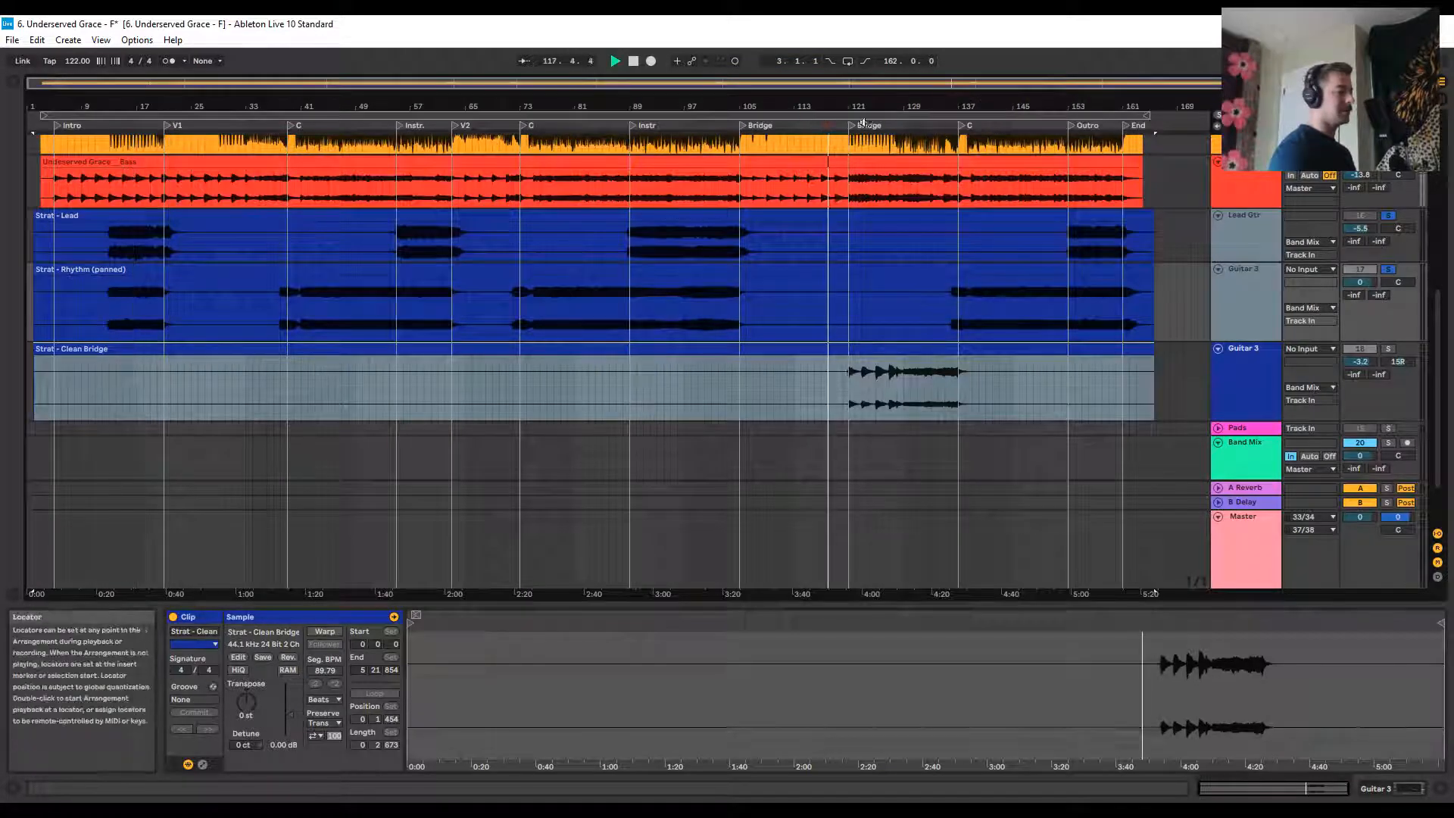
left_click(1388, 269)
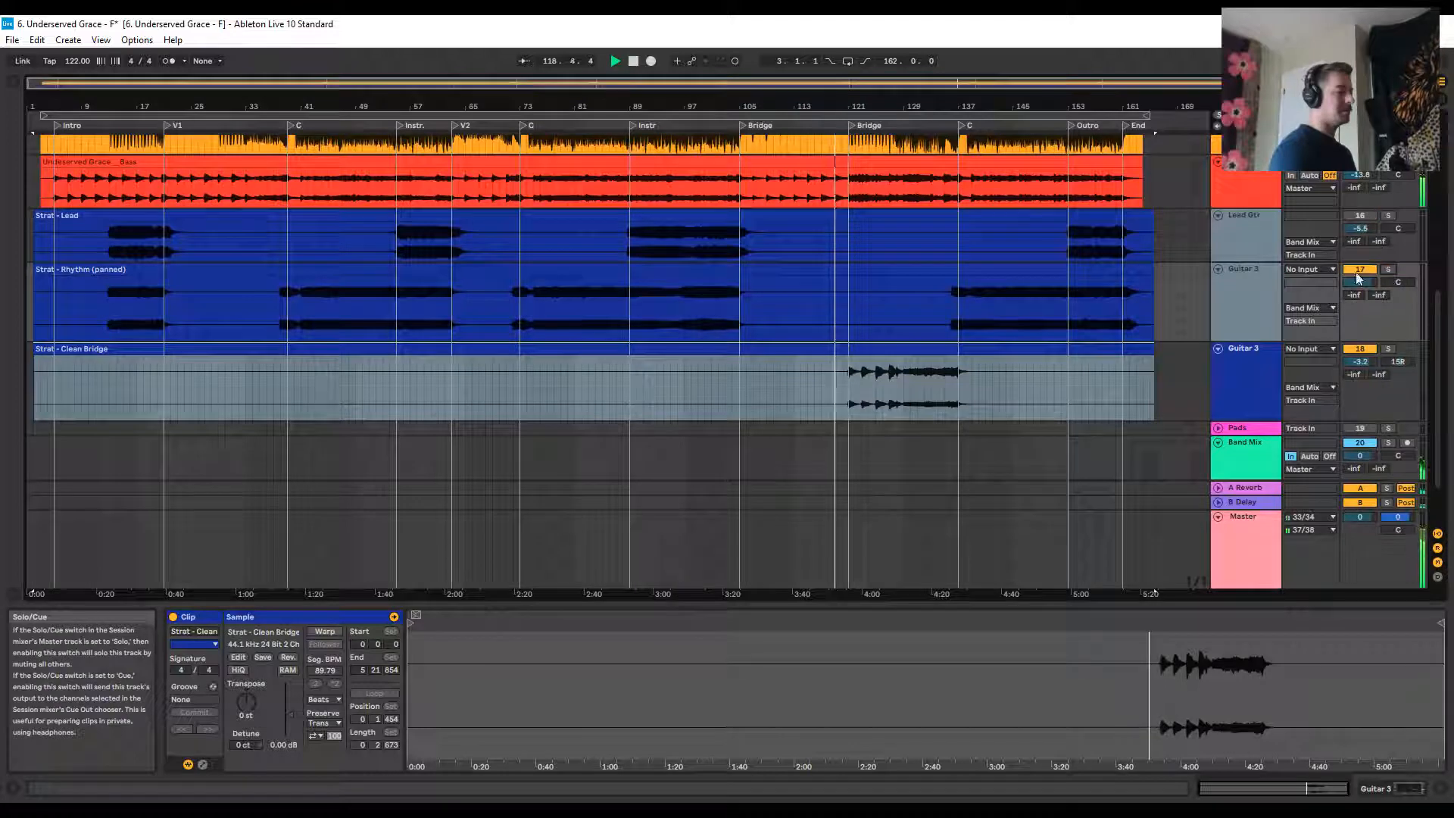
Raise the volume of the Strat - Clean Bridge track to 6.0 dB during the bridge and stop the song
left_click_drag(894, 92, 901, 113)
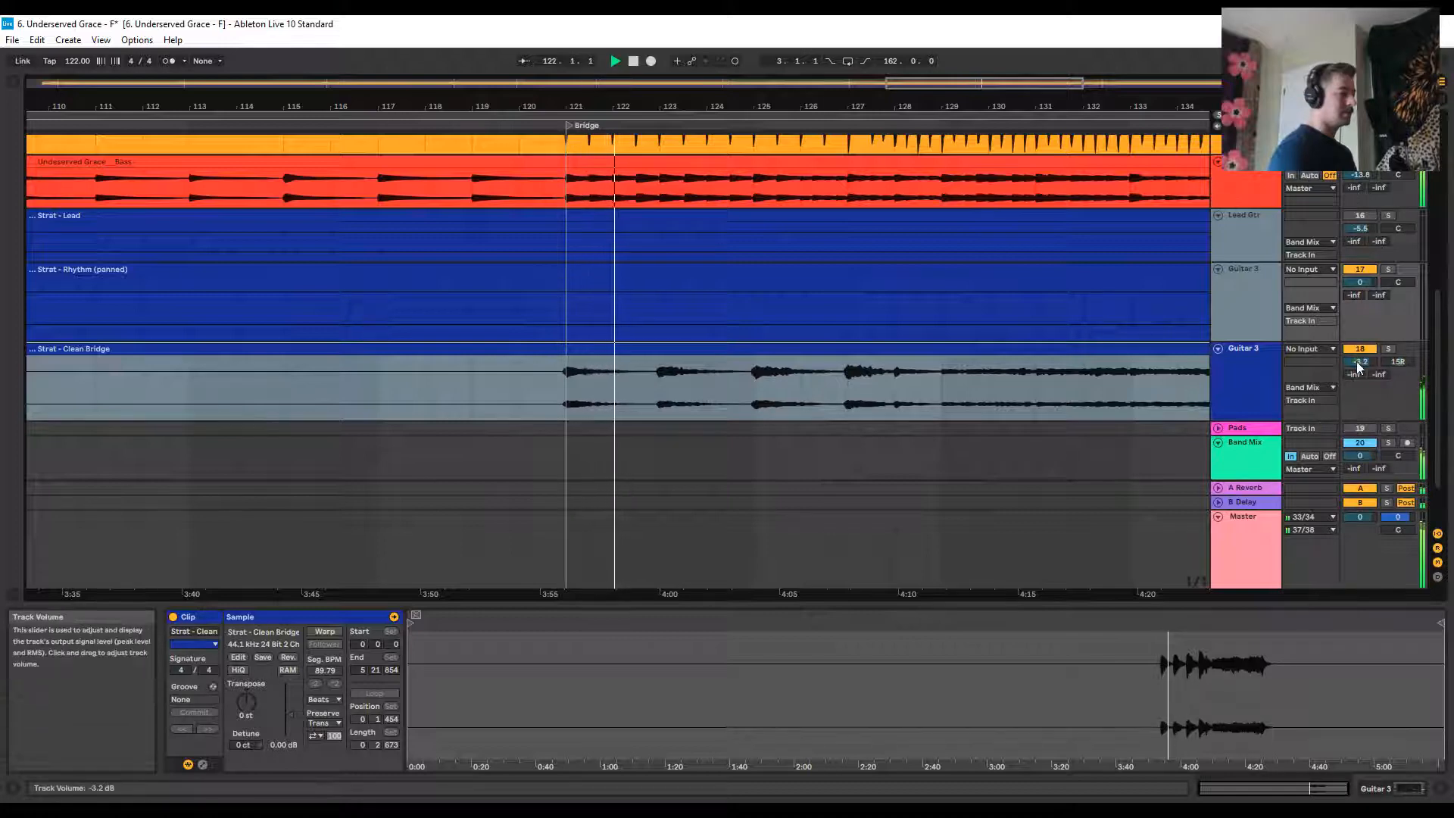
left_click_drag(1361, 362, 1366, 337)
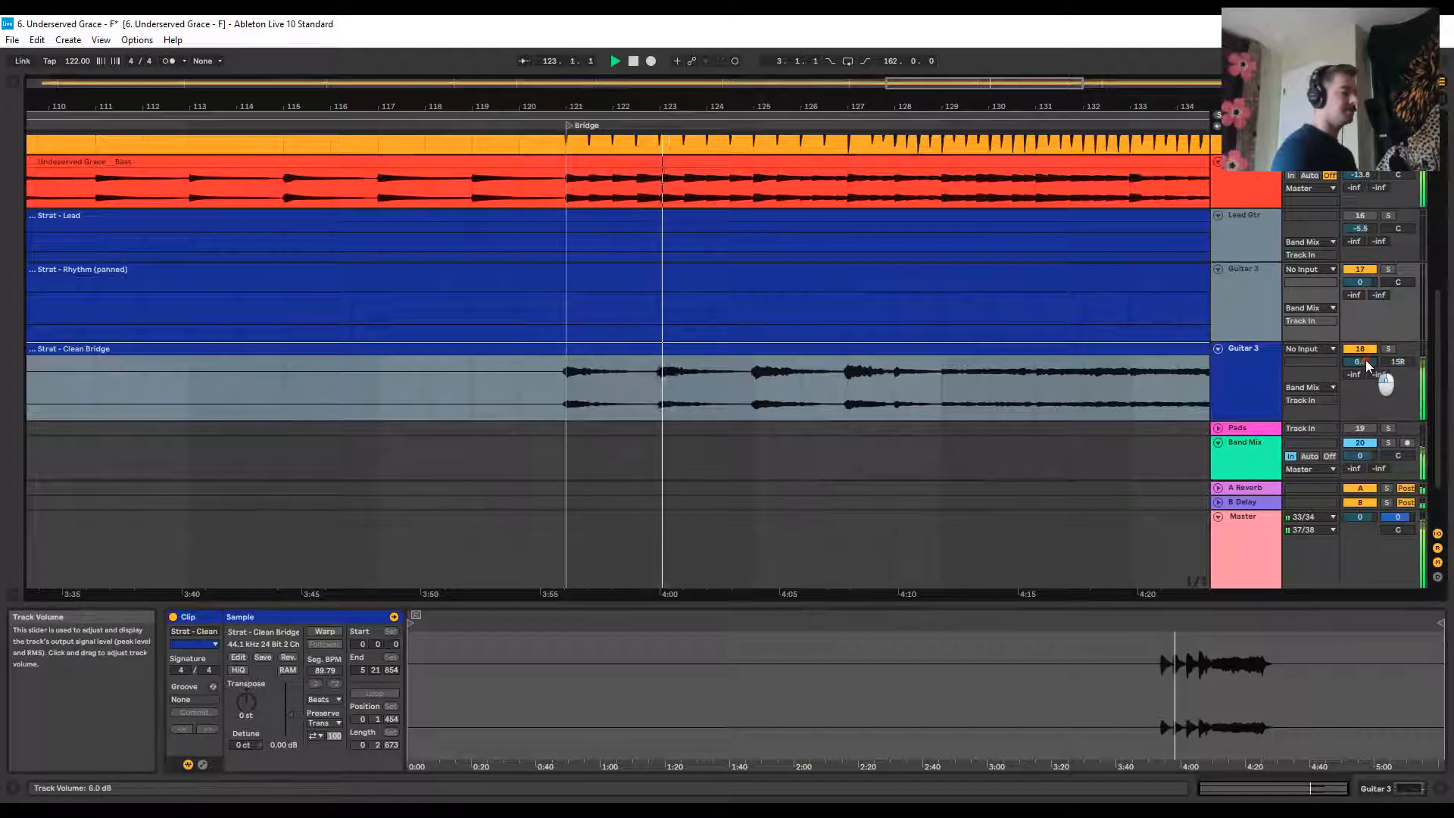
left_click(1241, 384)
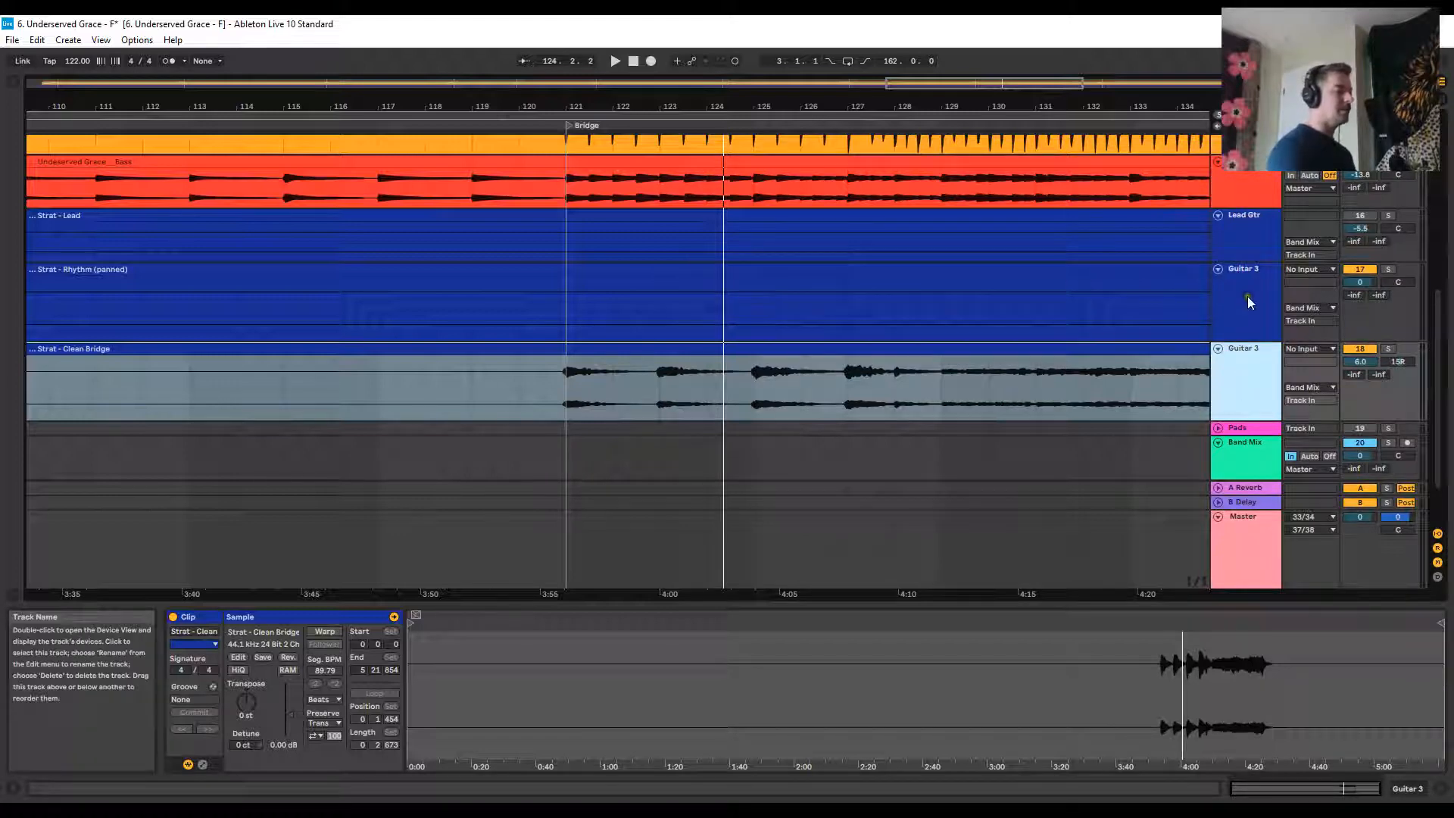
Review the output routing of the three Strat guitar tracks through the Band Mix track to the Master
left_click(1240, 243)
left_click(1261, 304)
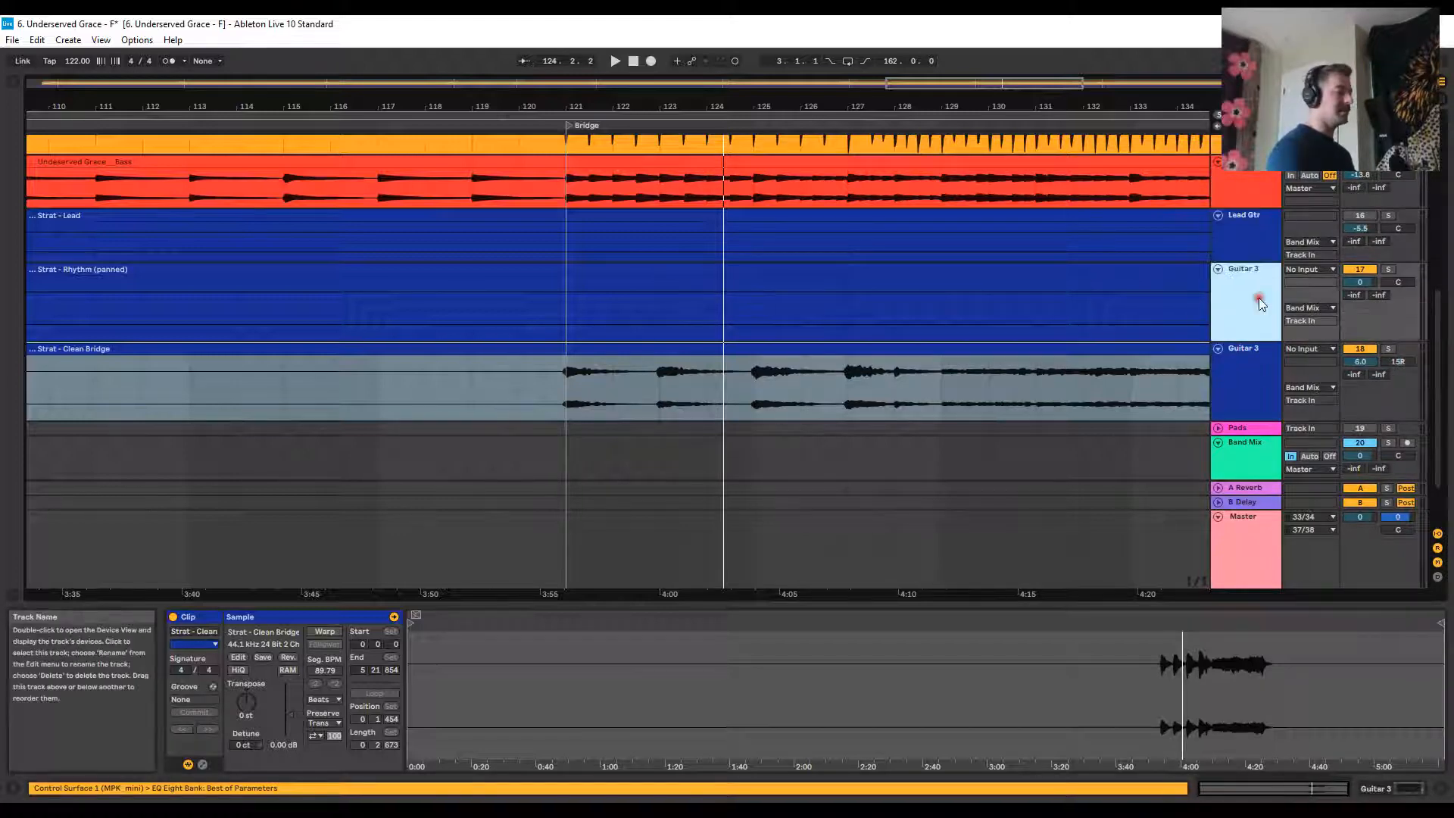
left_click(1248, 376)
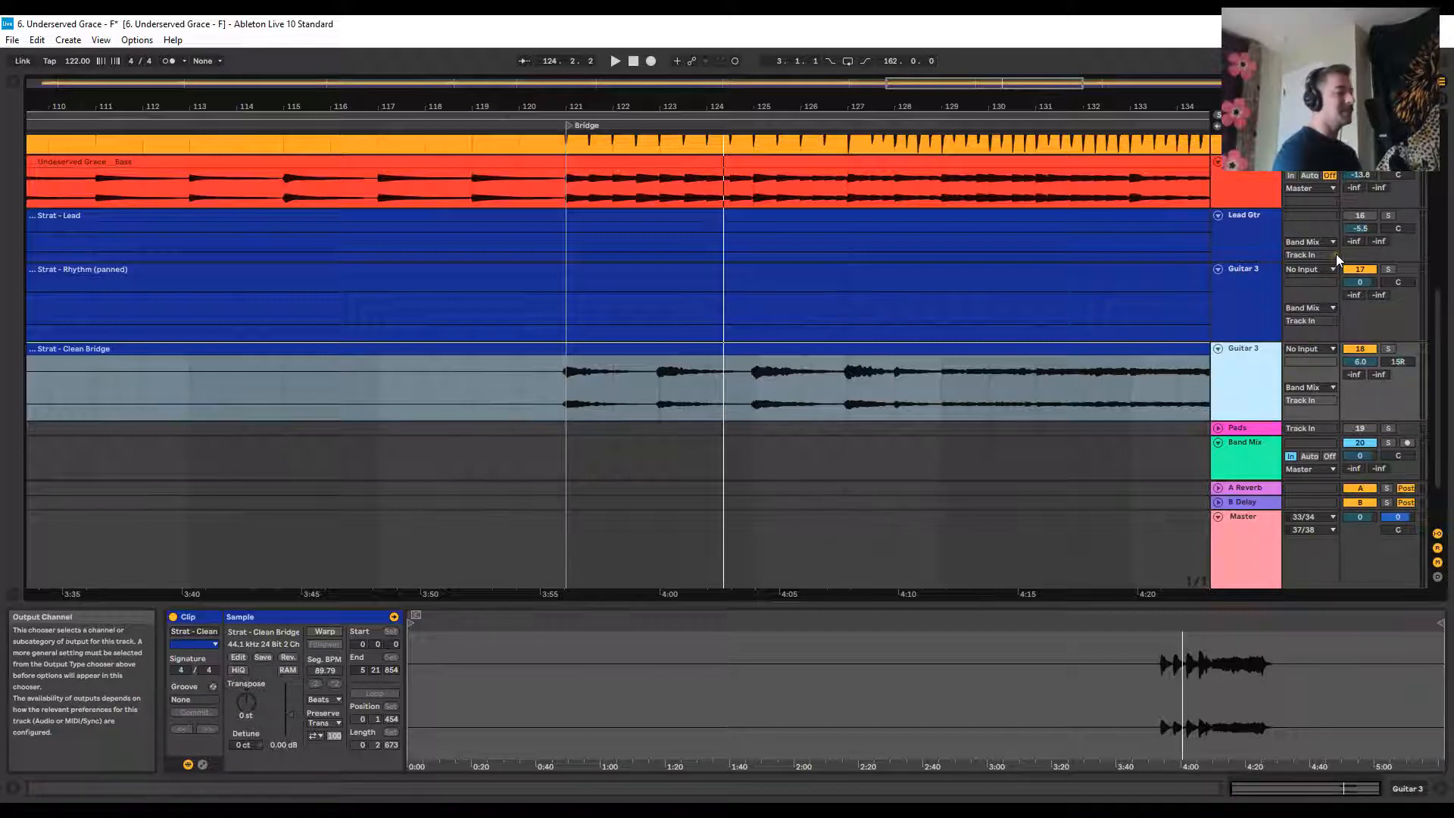
scroll(1221, 381, "down", 2)
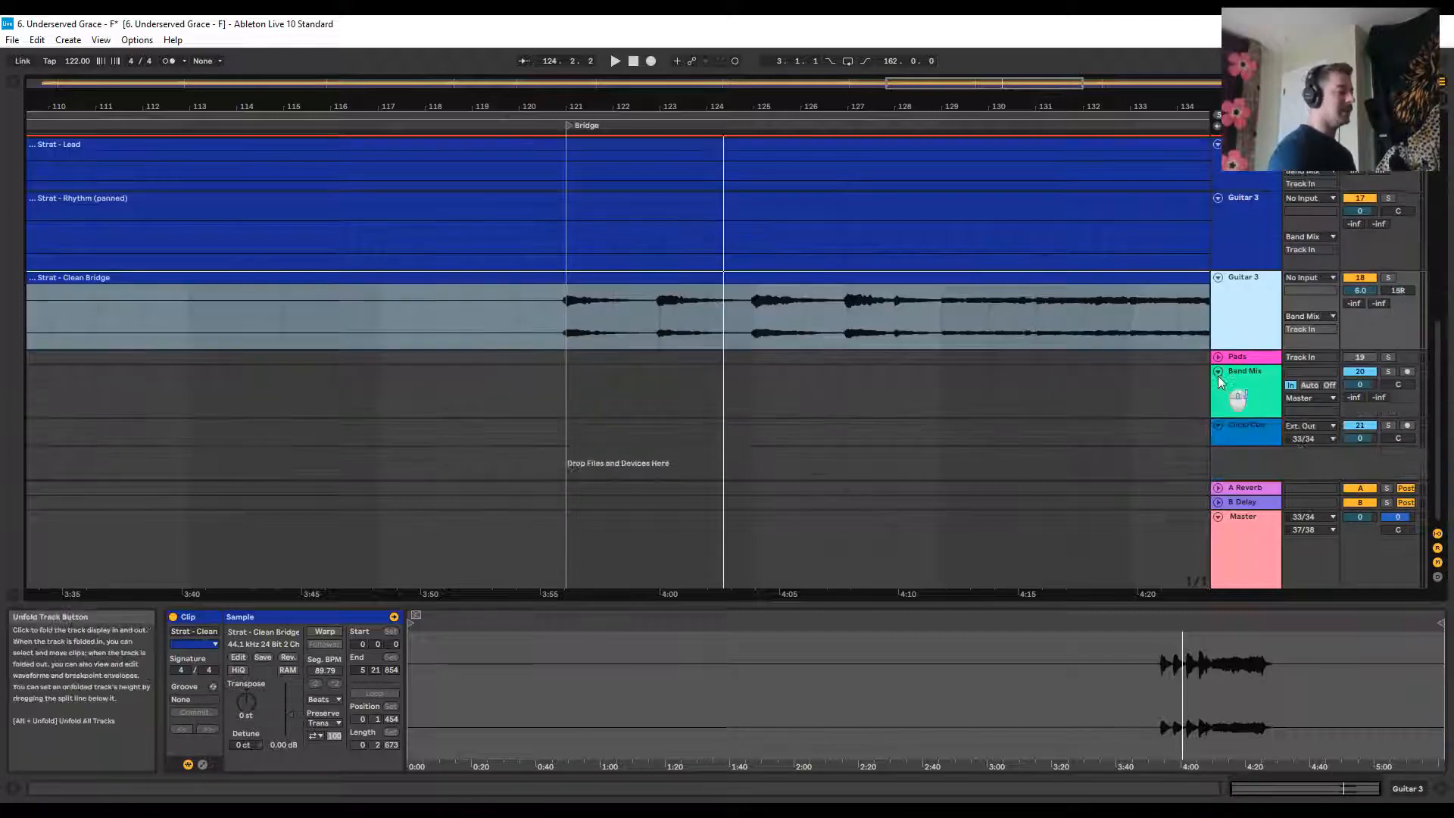
left_click(1275, 393)
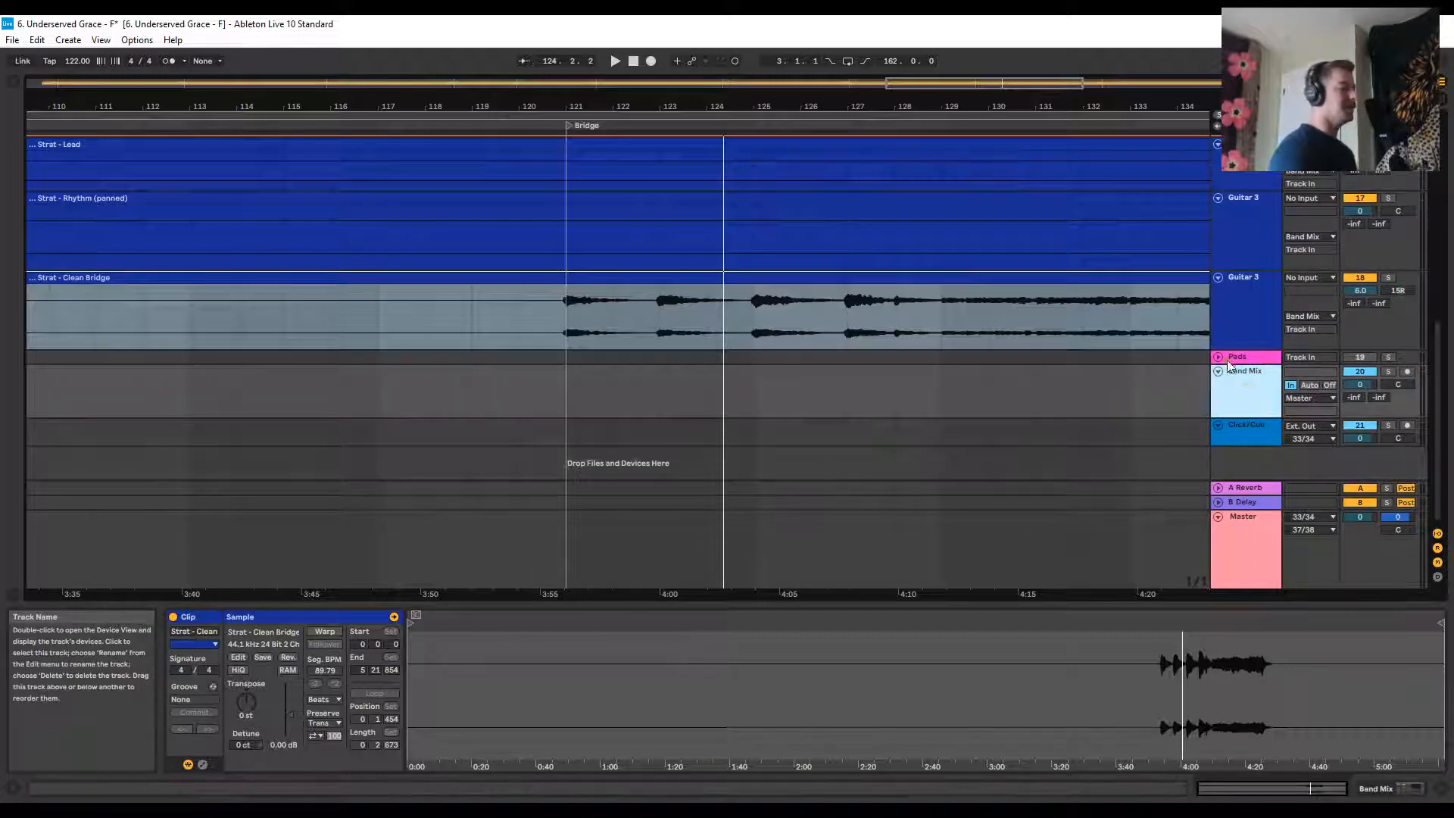
scroll(1227, 349, "up", 2)
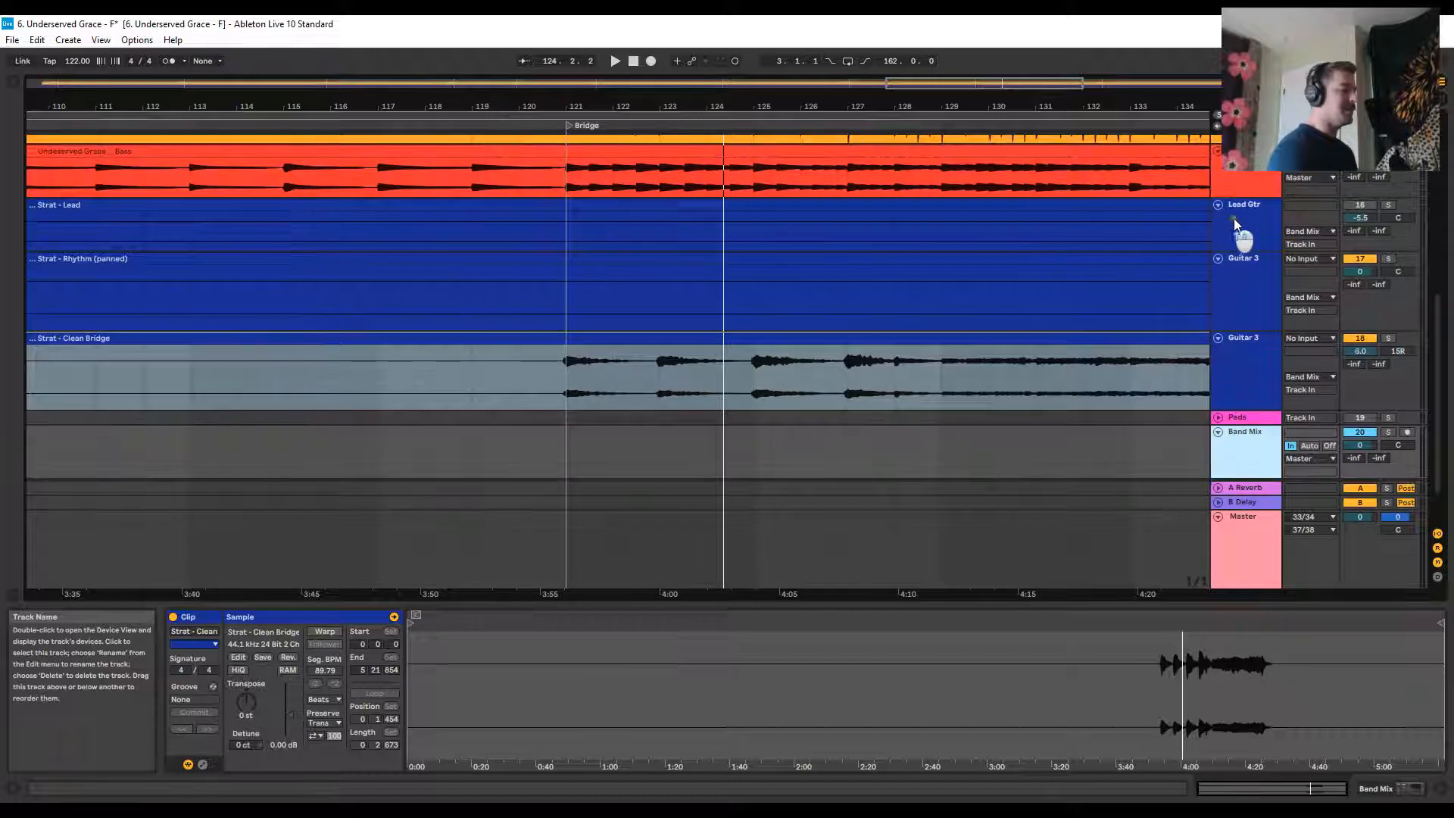
left_click(1242, 228)
left_click(1250, 293)
left_click(1251, 353)
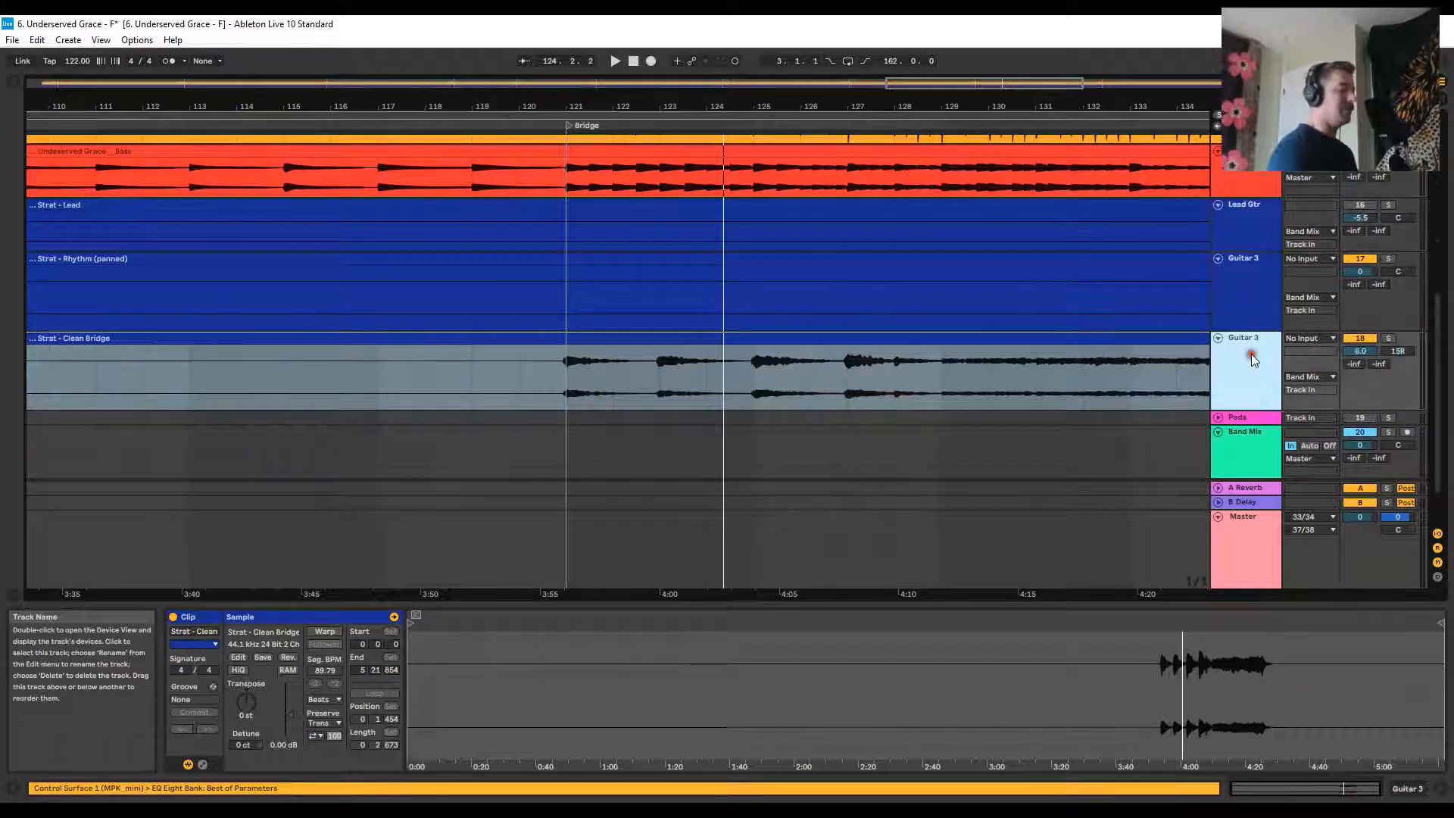
left_click(1245, 560)
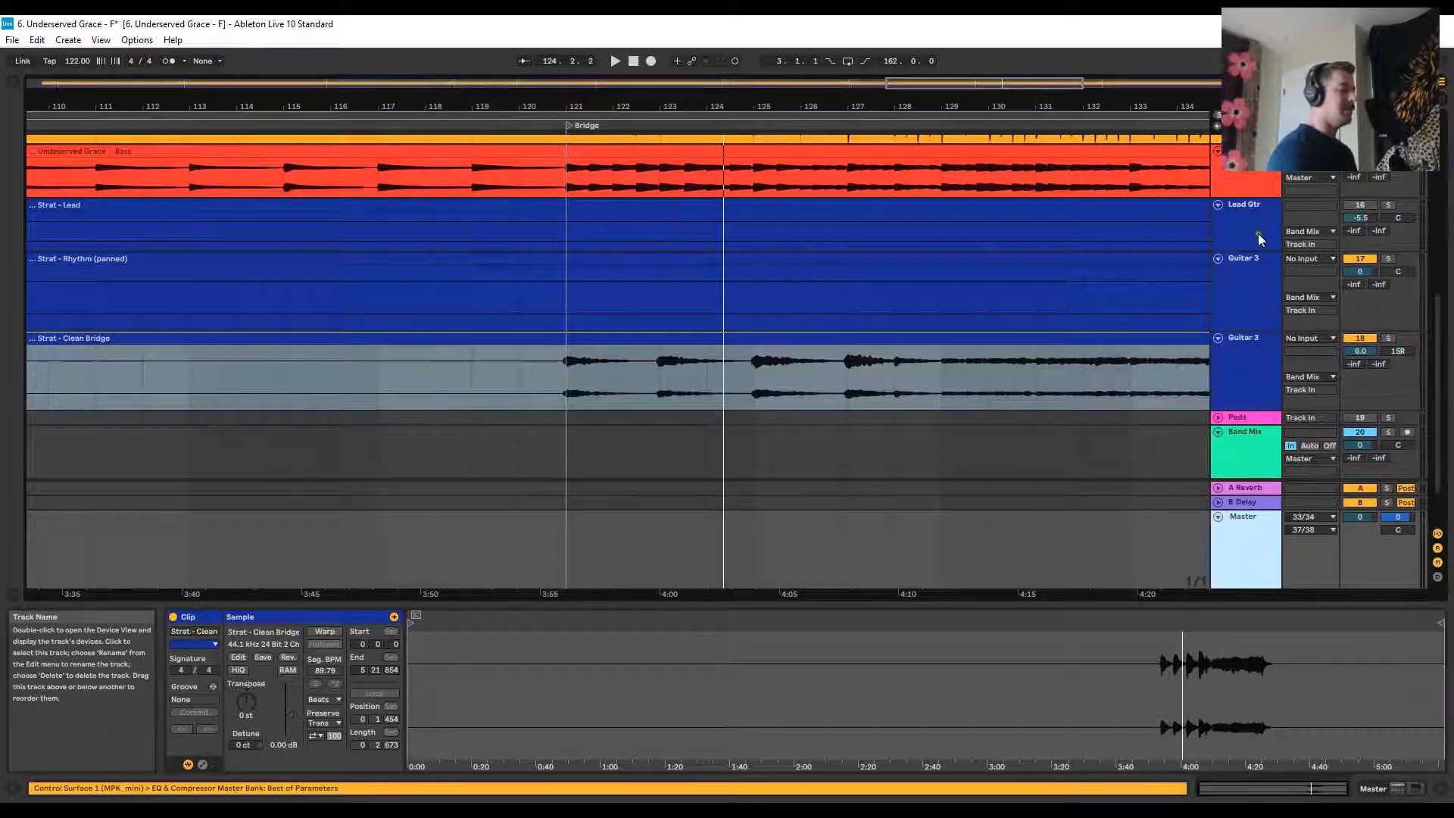
left_click(1253, 360)
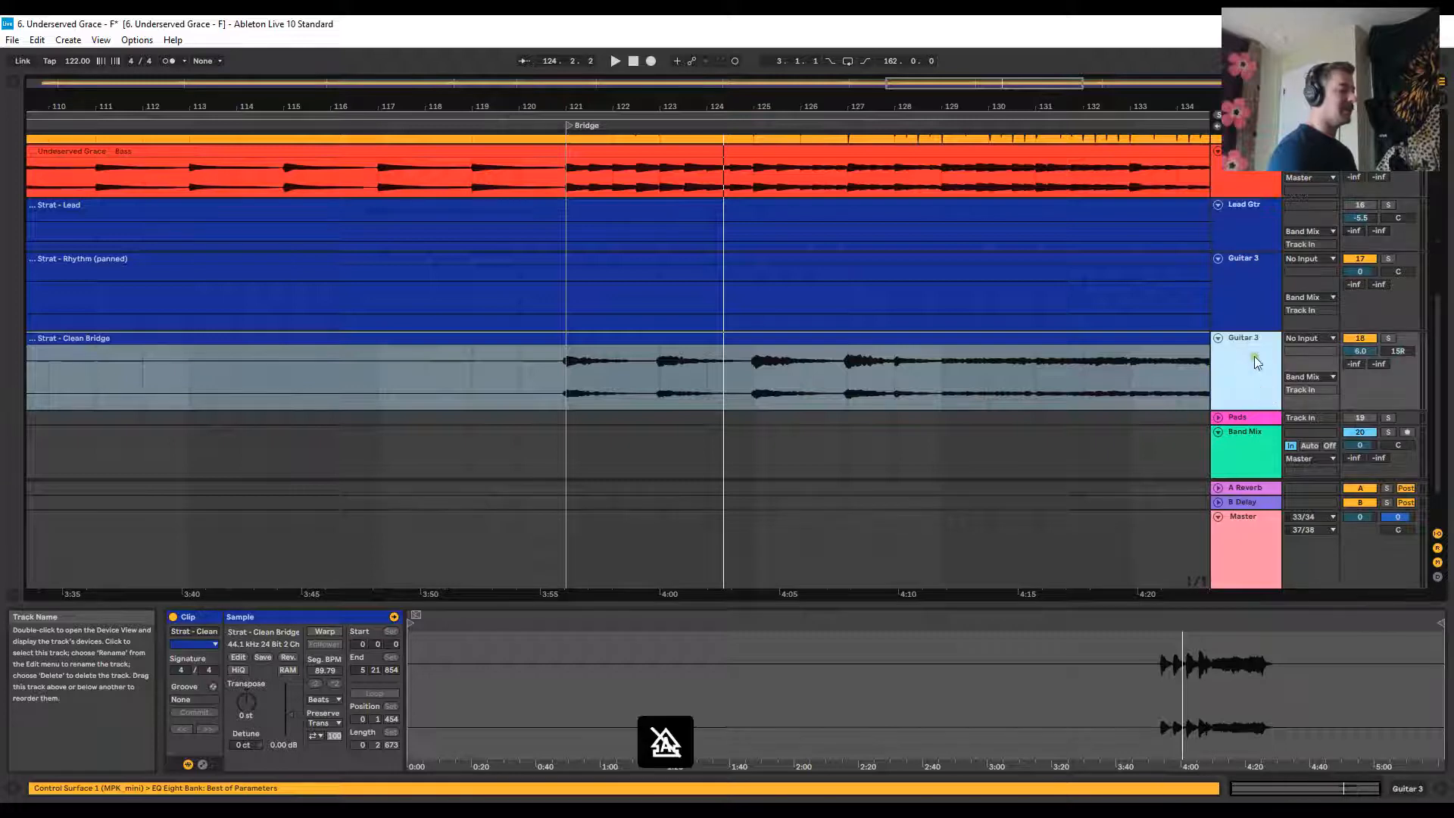
left_click(1248, 237)
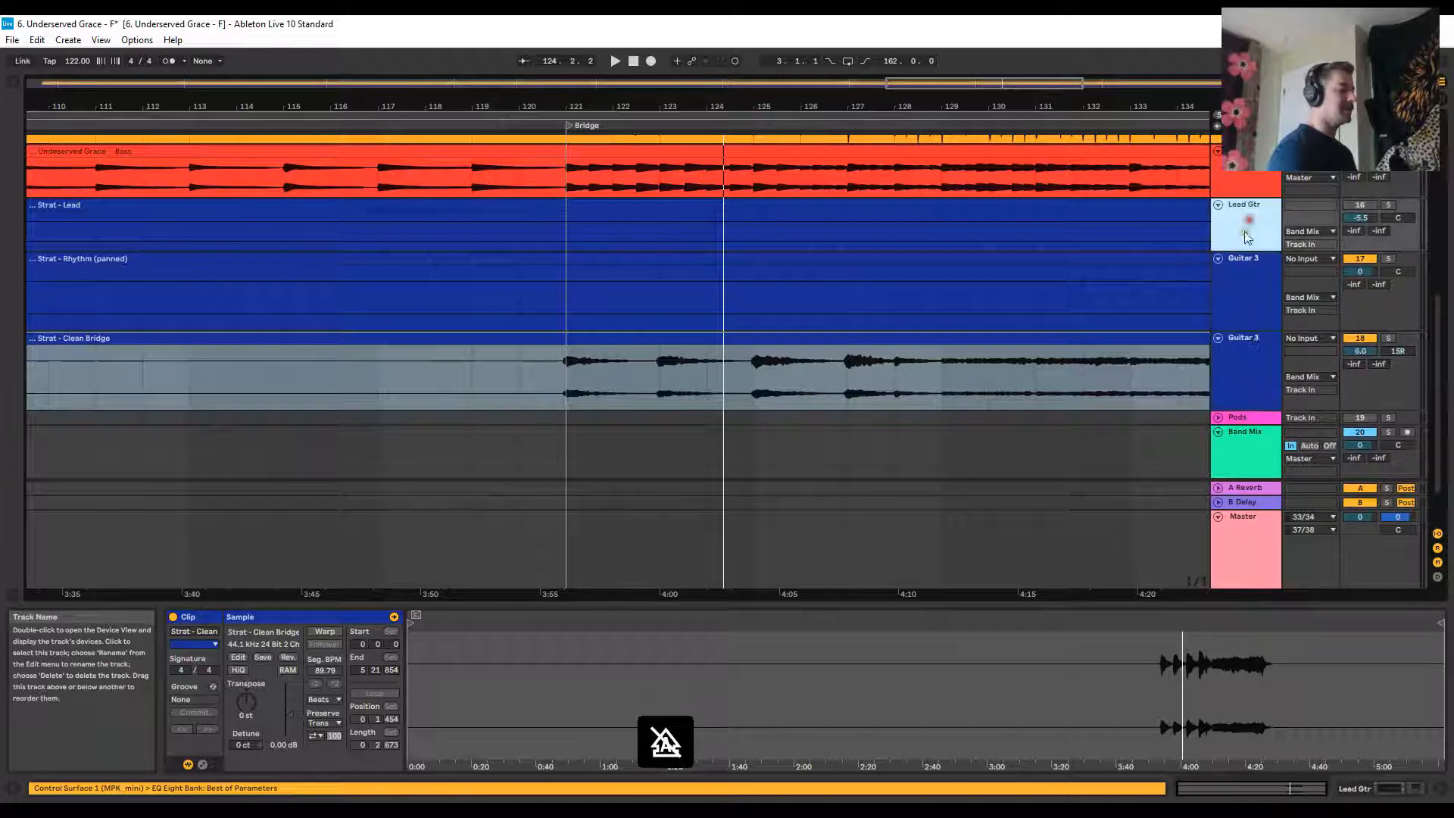
left_click(1249, 451)
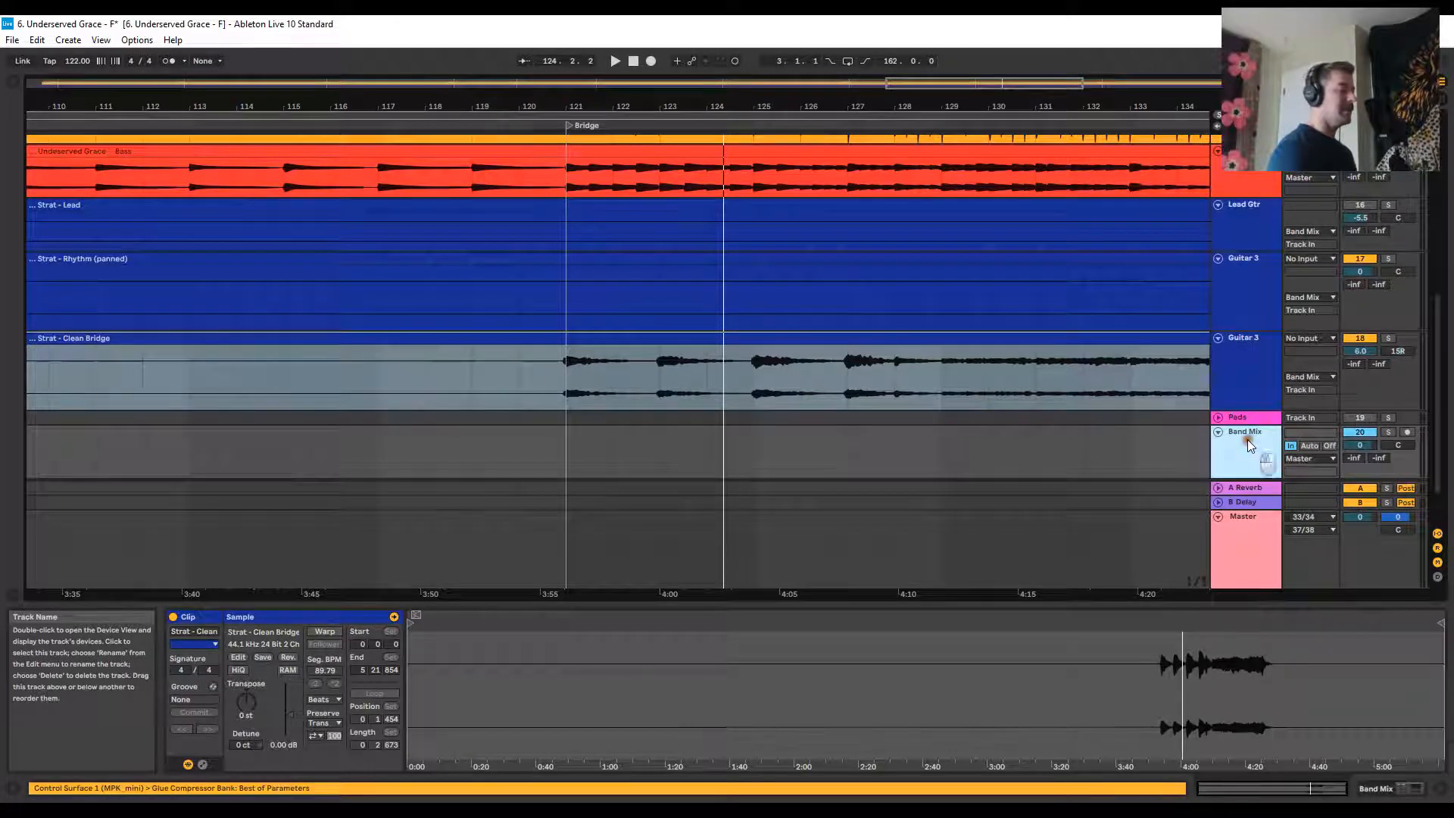
left_click(1239, 542)
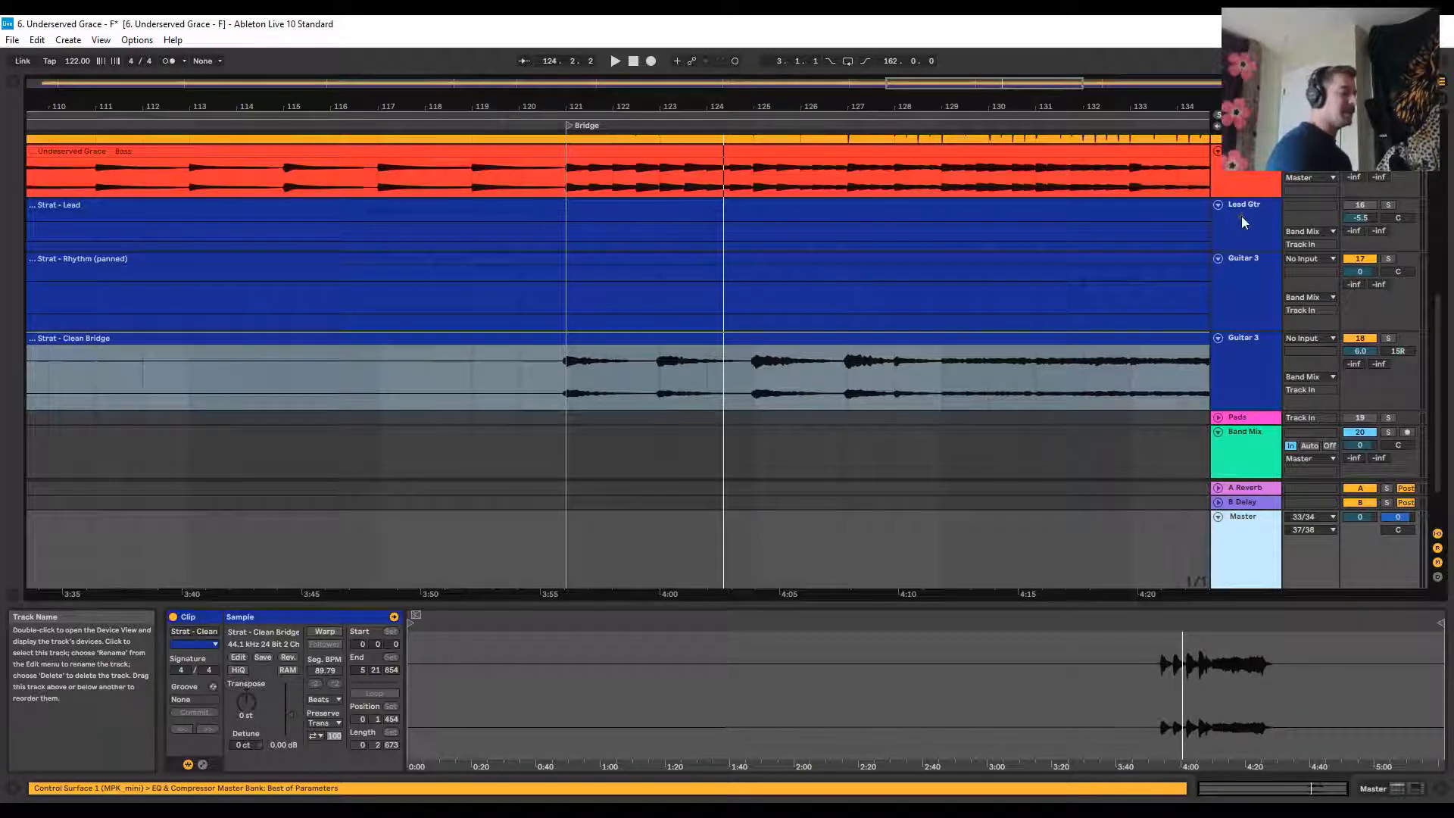
left_click(1243, 451)
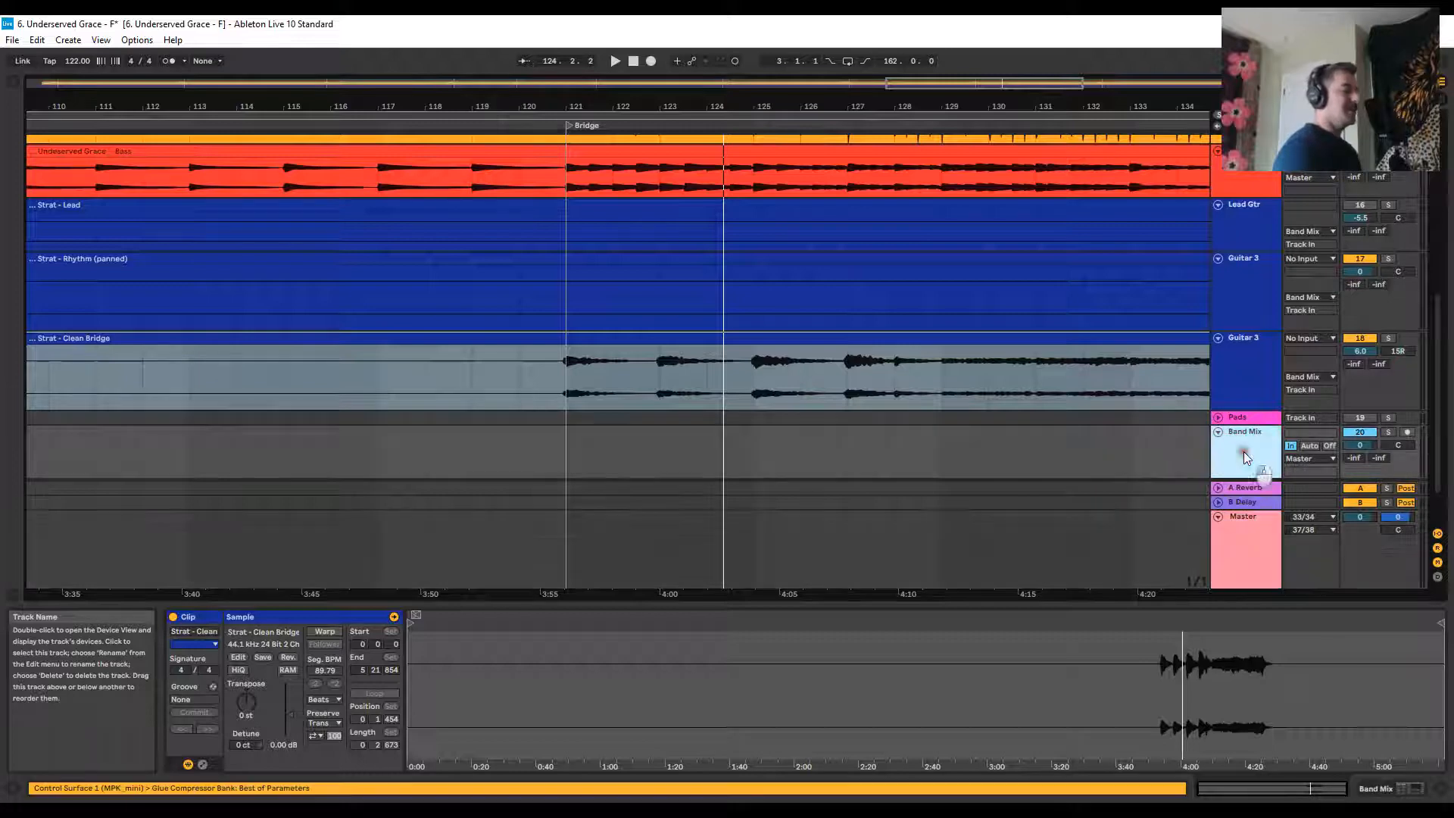
Show the Band Mix track's Glue Compressor and examine its sidechain source alongside the vocal and band tracks
left_click(1406, 789)
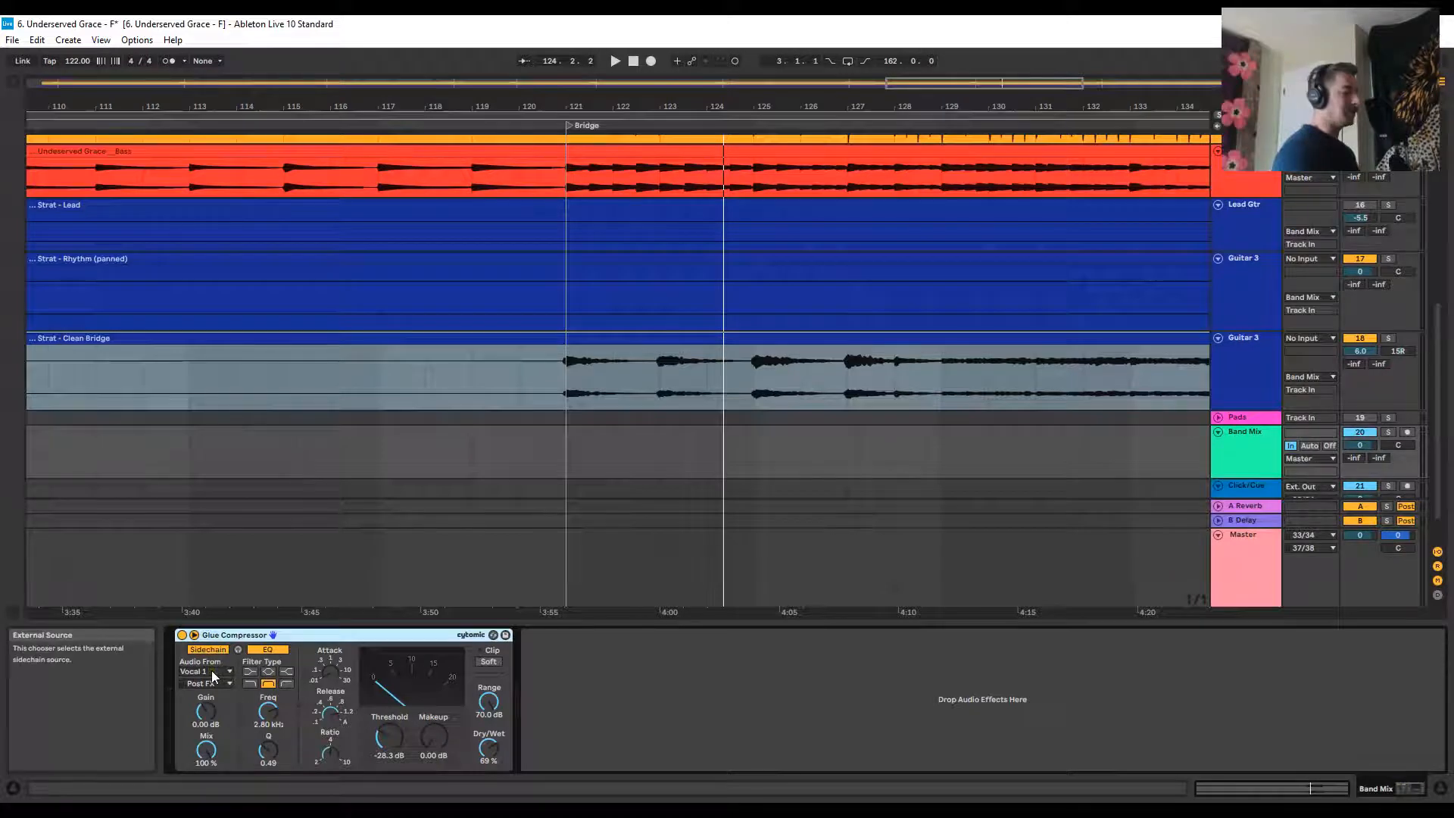
scroll(954, 421, "up", 8)
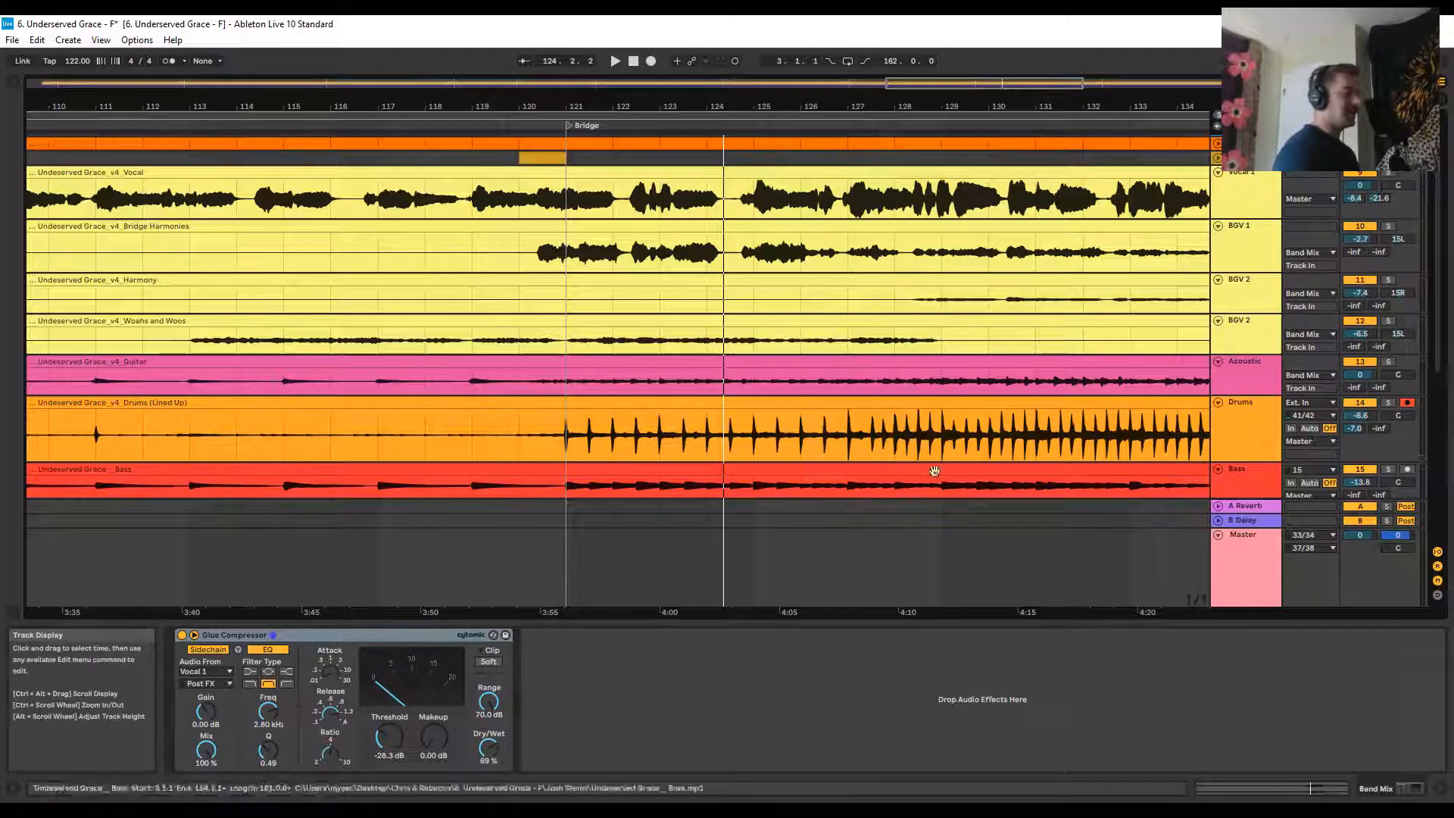
scroll(997, 388, "down", 10)
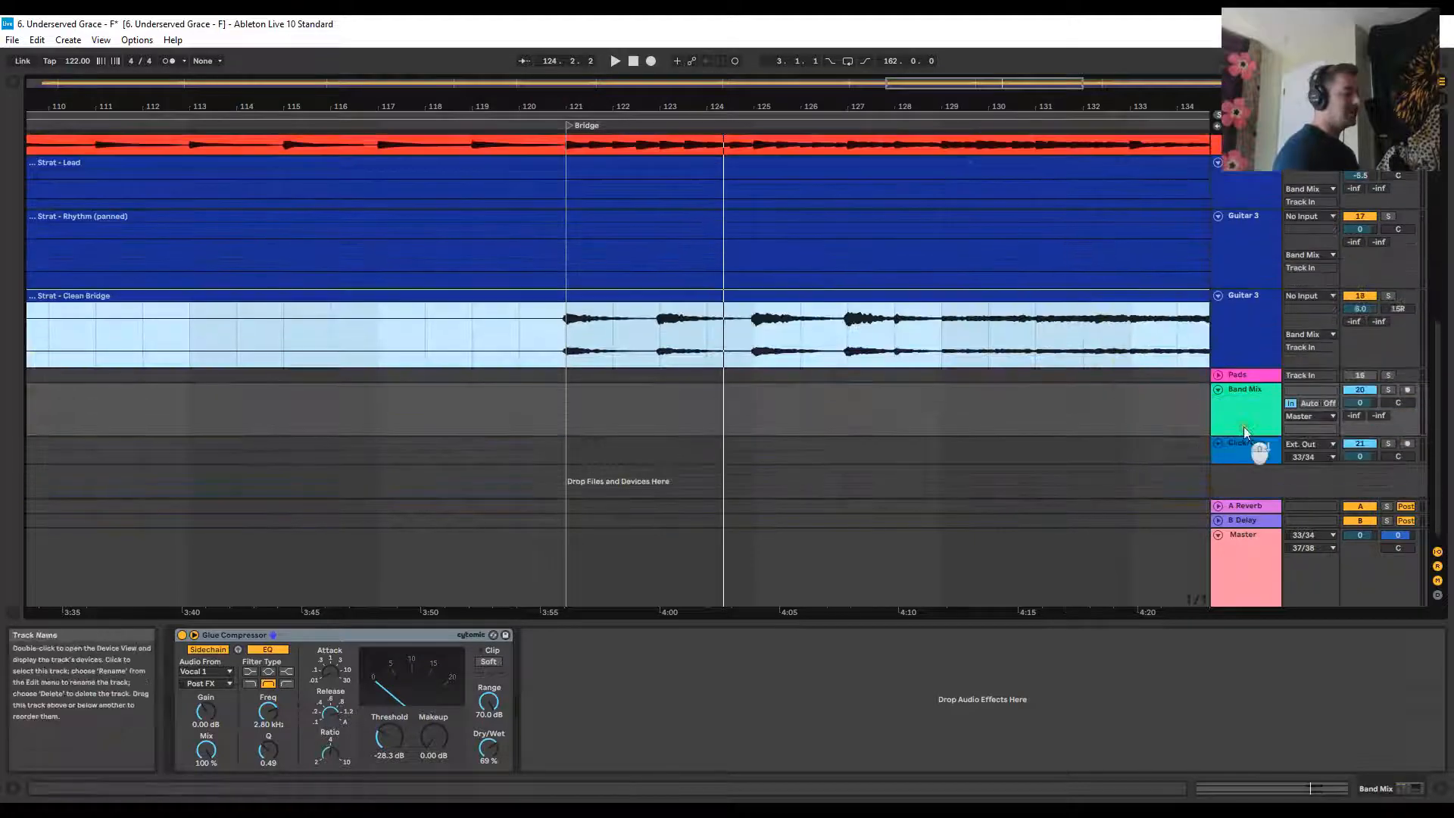
left_click(1245, 432)
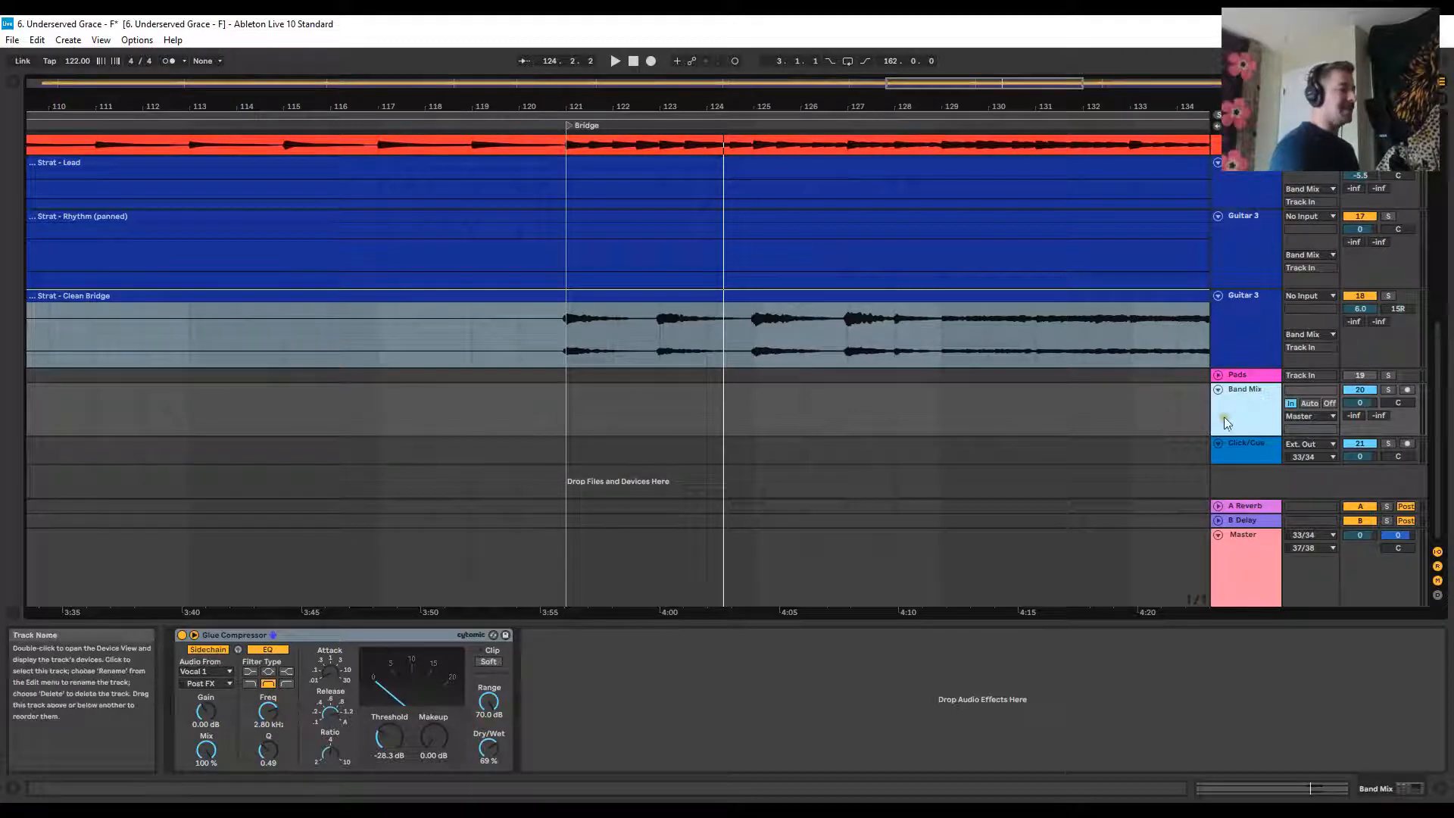
Change the Lead Gtr track's output routing from Band Mix to Master
scroll(1229, 427, "up", 3)
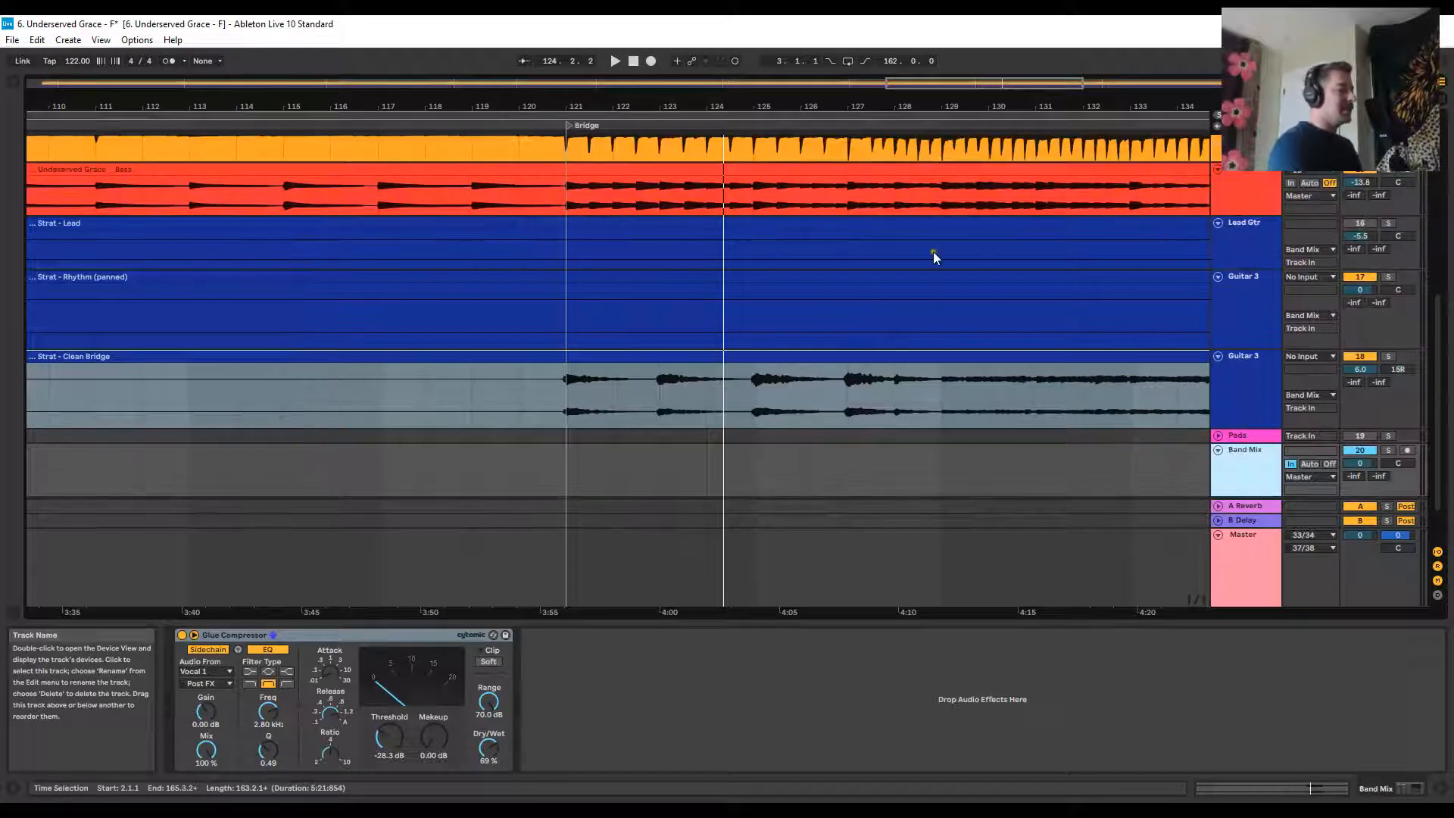
left_click_drag(679, 102, 792, 100)
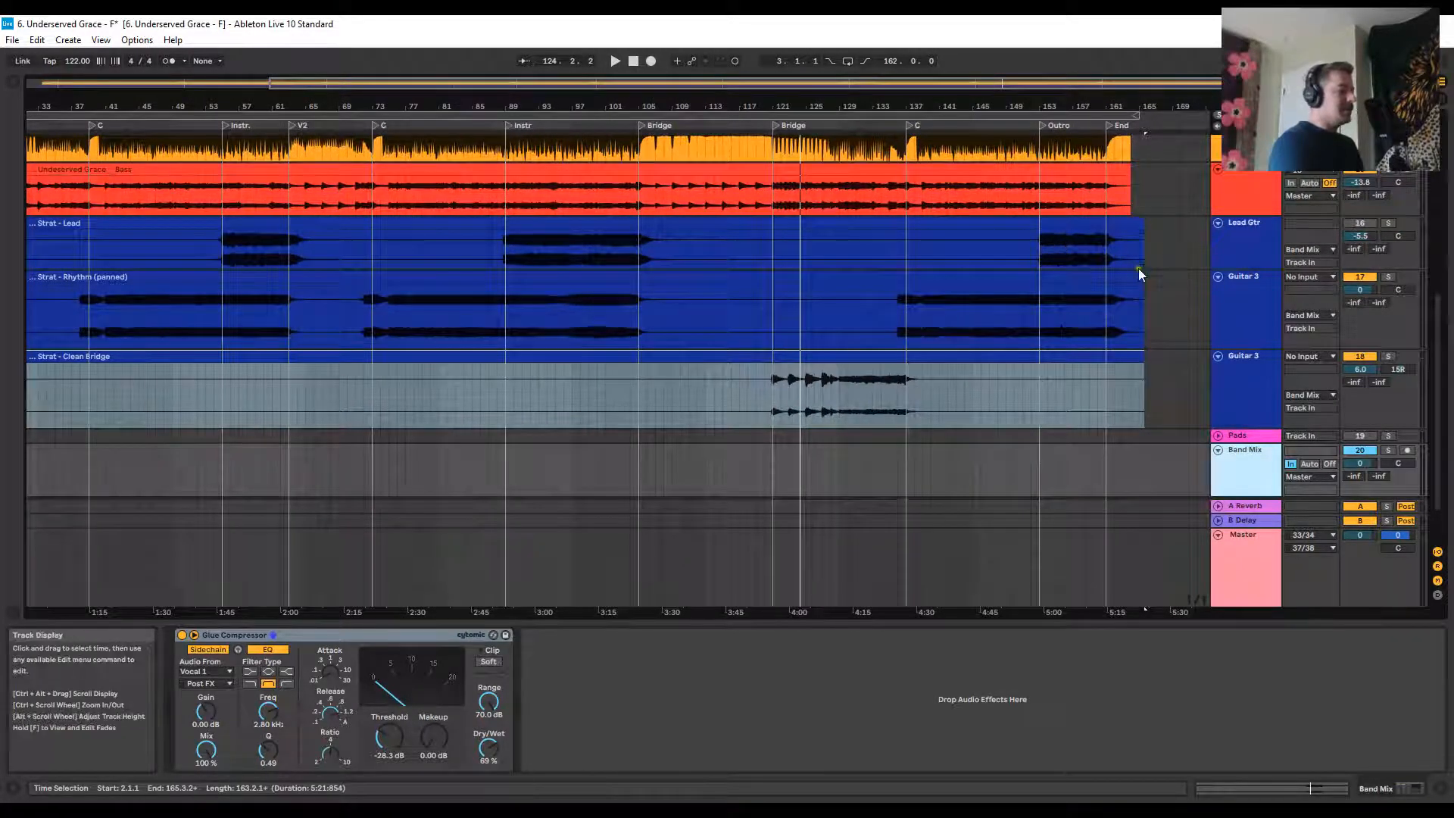
left_click(1234, 229)
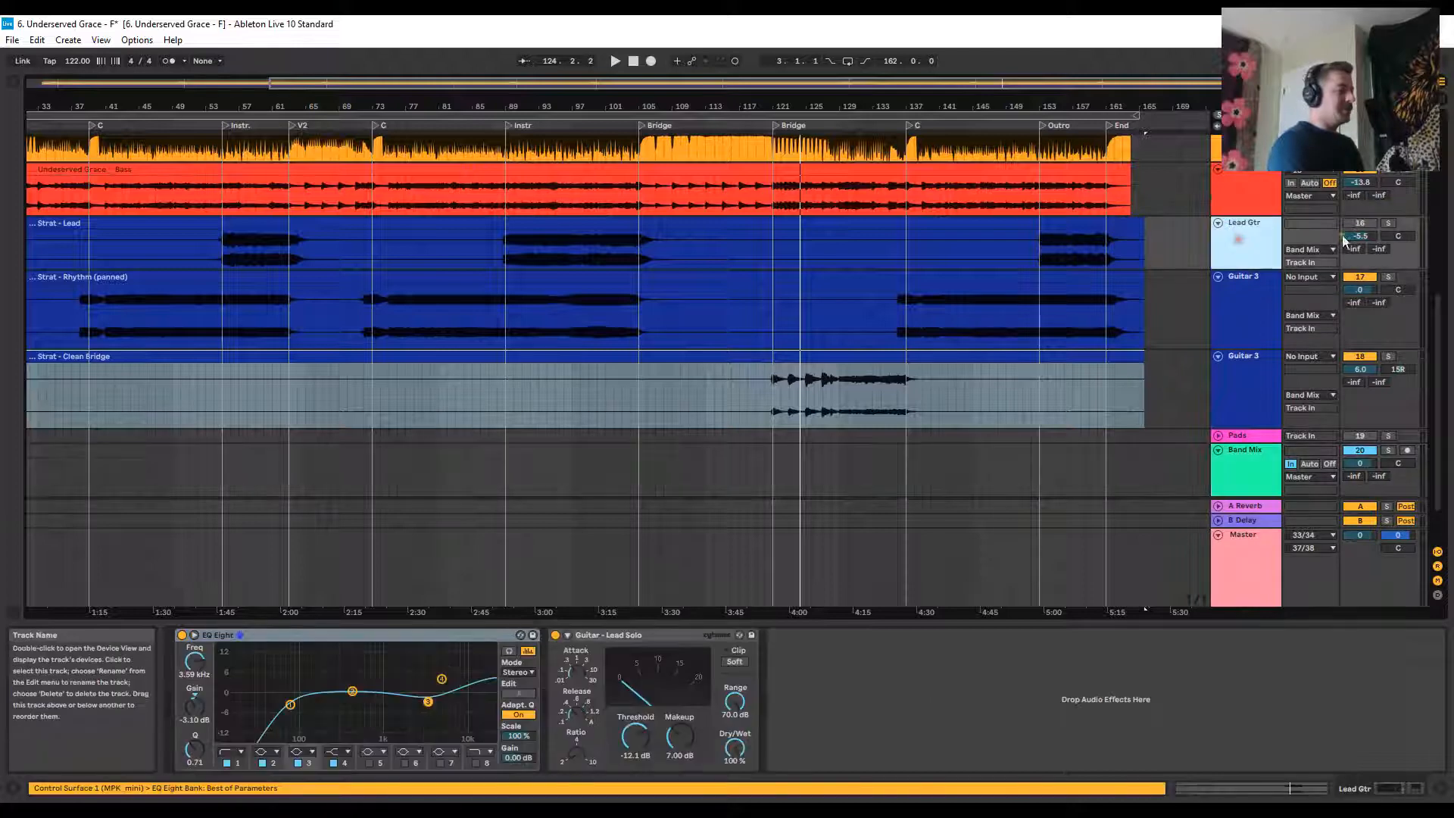
left_click(1307, 250)
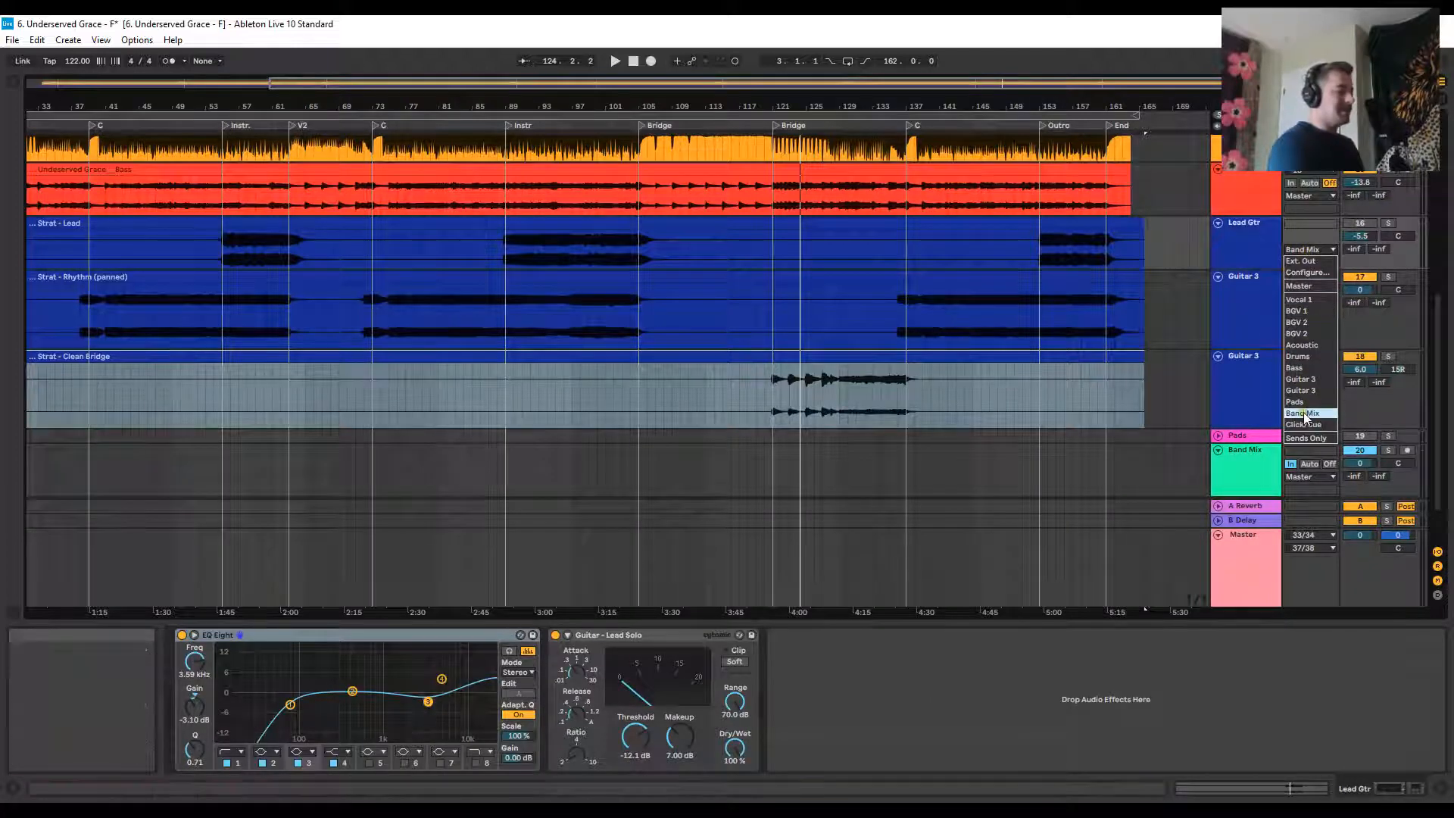
left_click(1275, 242)
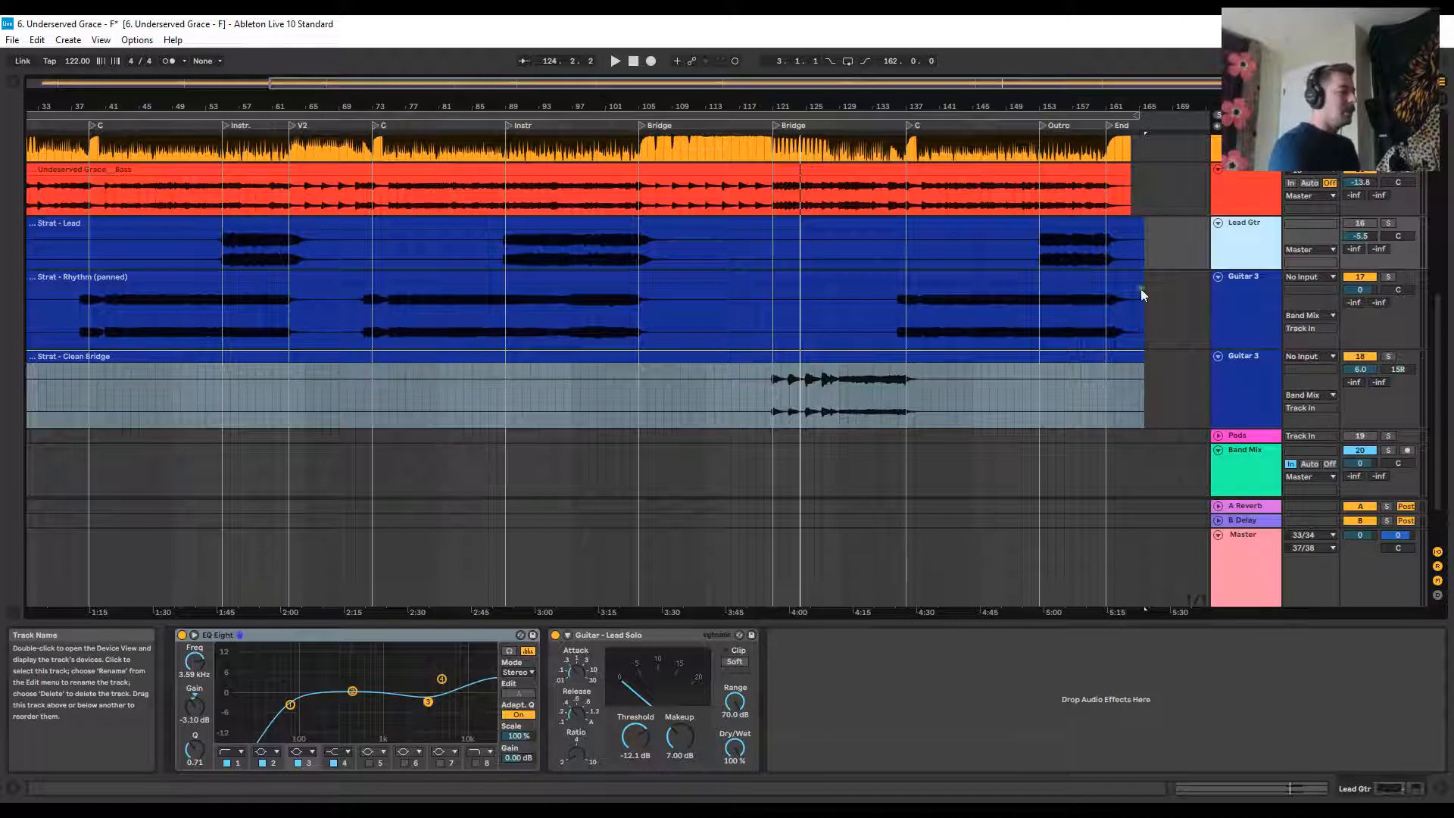
Solo the Strat - Rhythm (panned) track, listen to it in the last chorus and the second instrumental, and stop playback
left_click(127, 279)
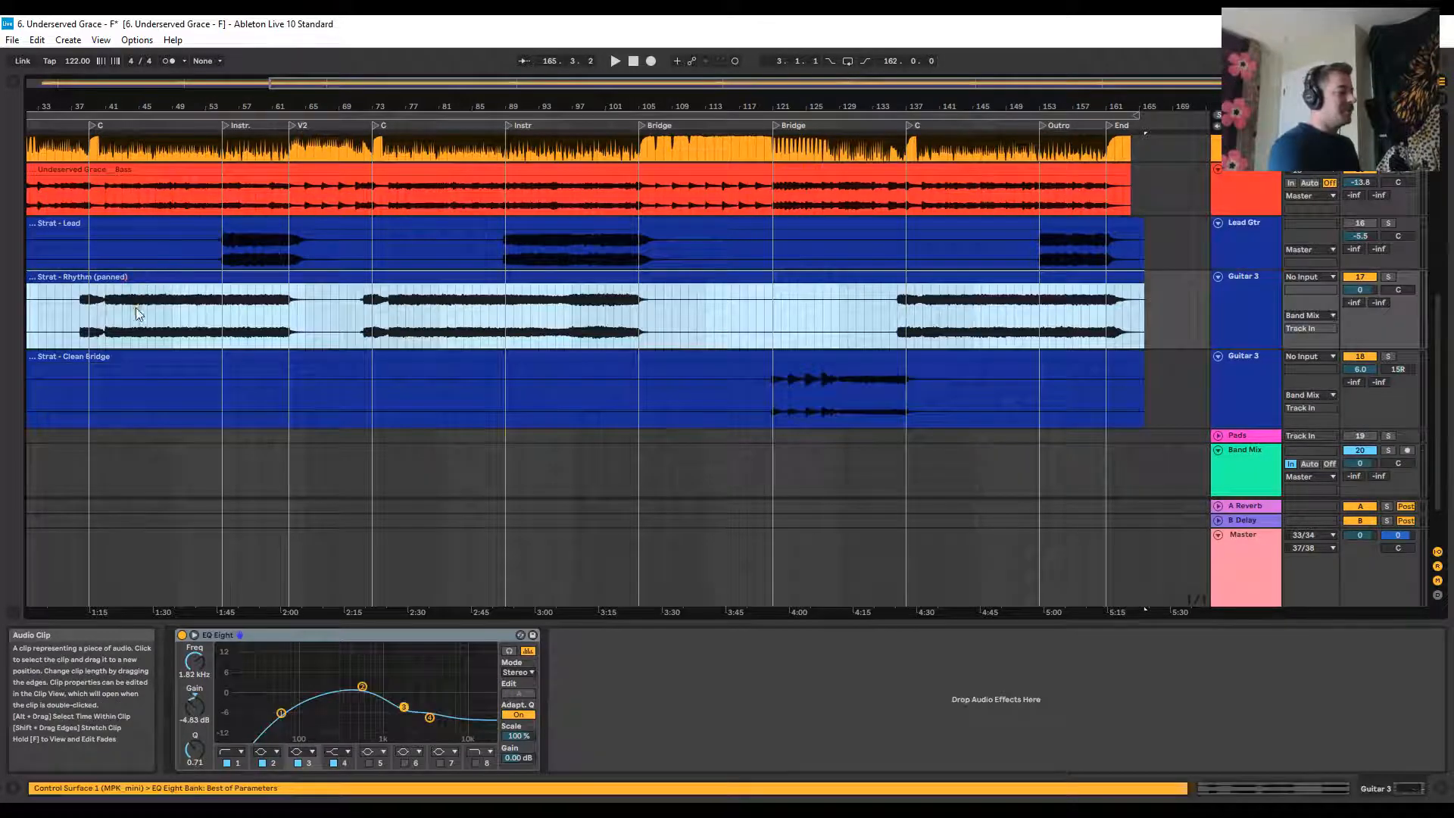
left_click(829, 355)
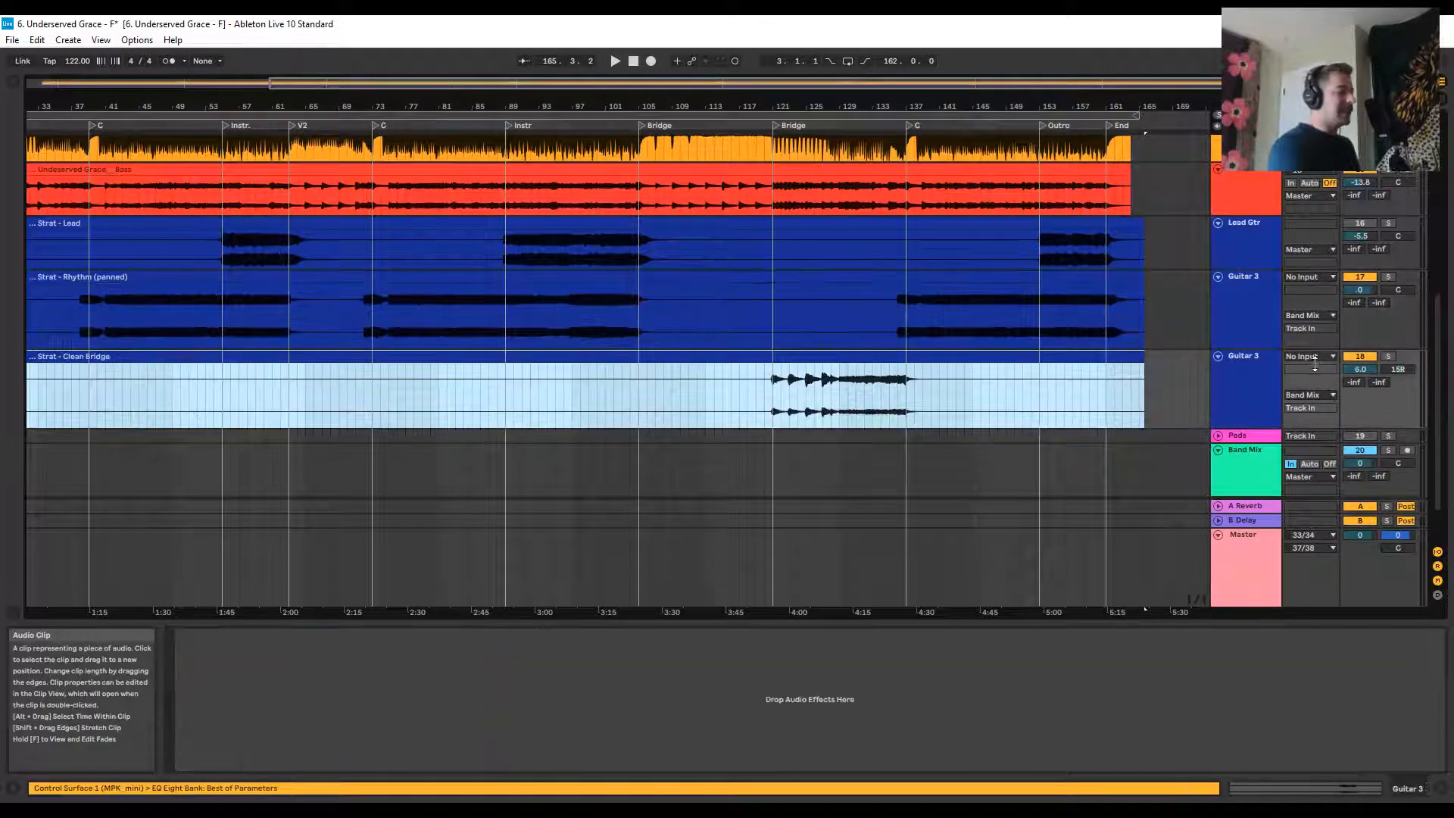
left_click(1260, 303)
left_click(1388, 276)
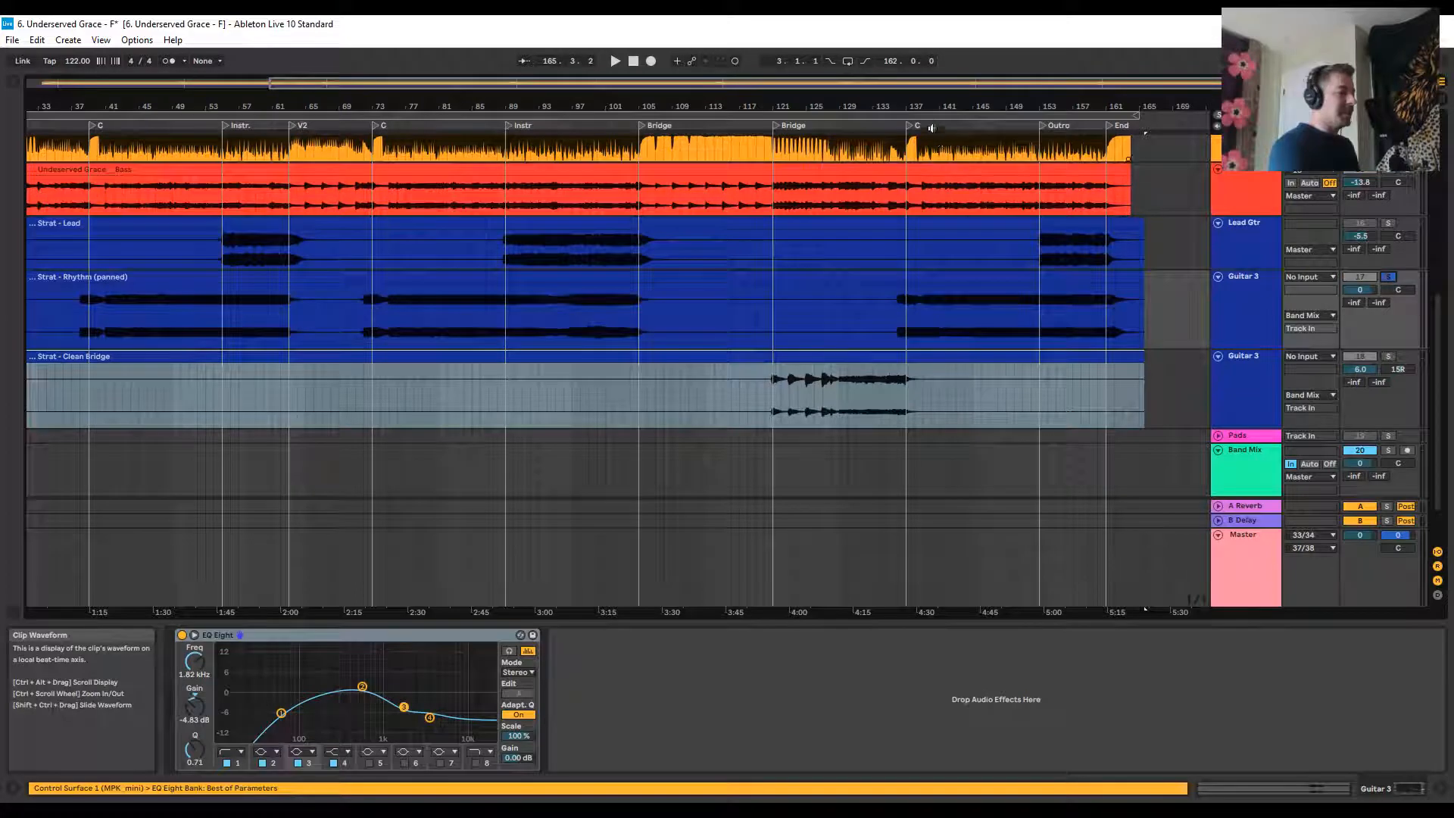
left_click(932, 128)
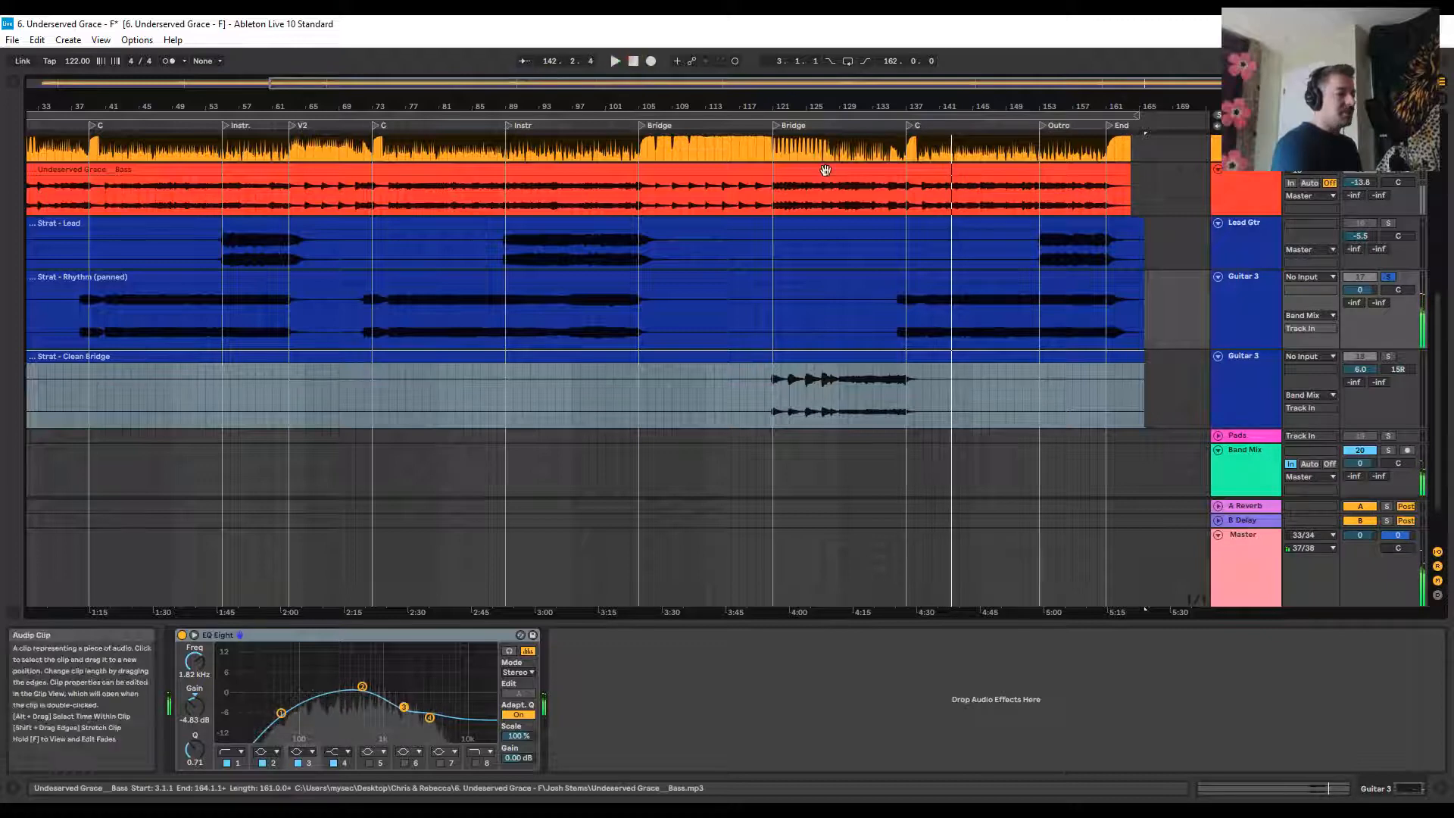
left_click(537, 124)
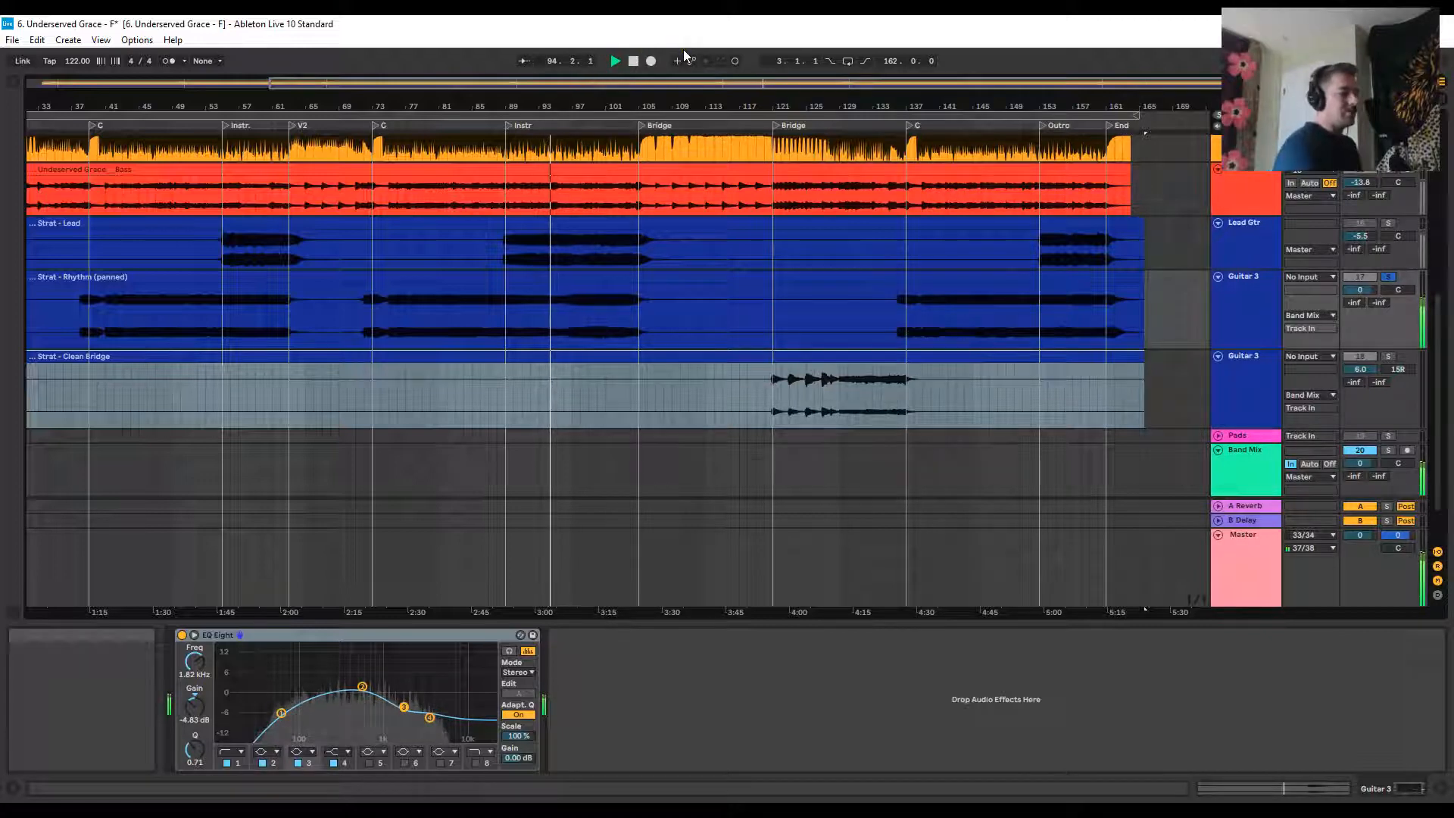
left_click(634, 62)
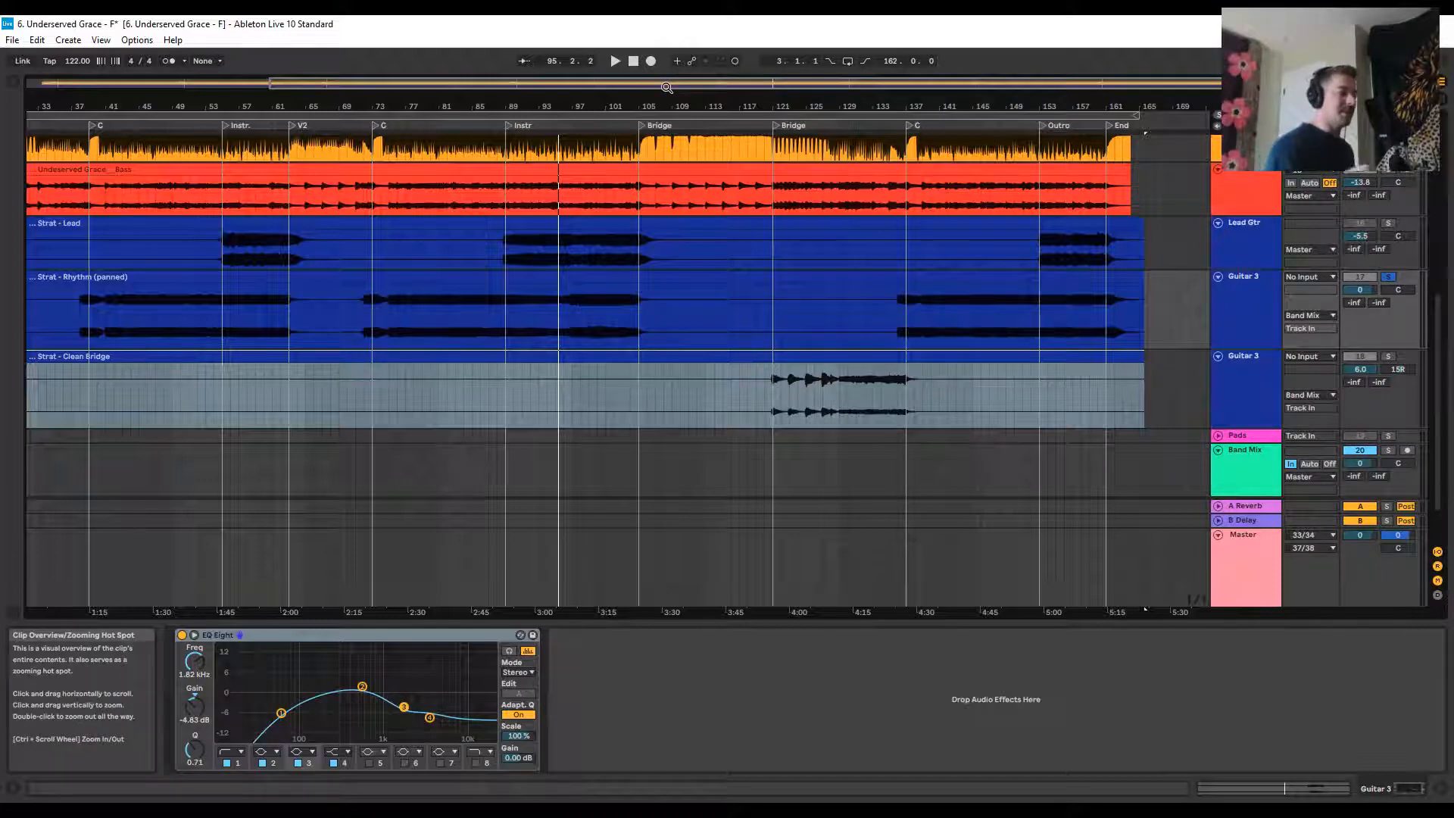
Set the arrangement loop to the second chorus, from bar 73 to bar 89, and turn looping on
scroll(1233, 306, "up", 5)
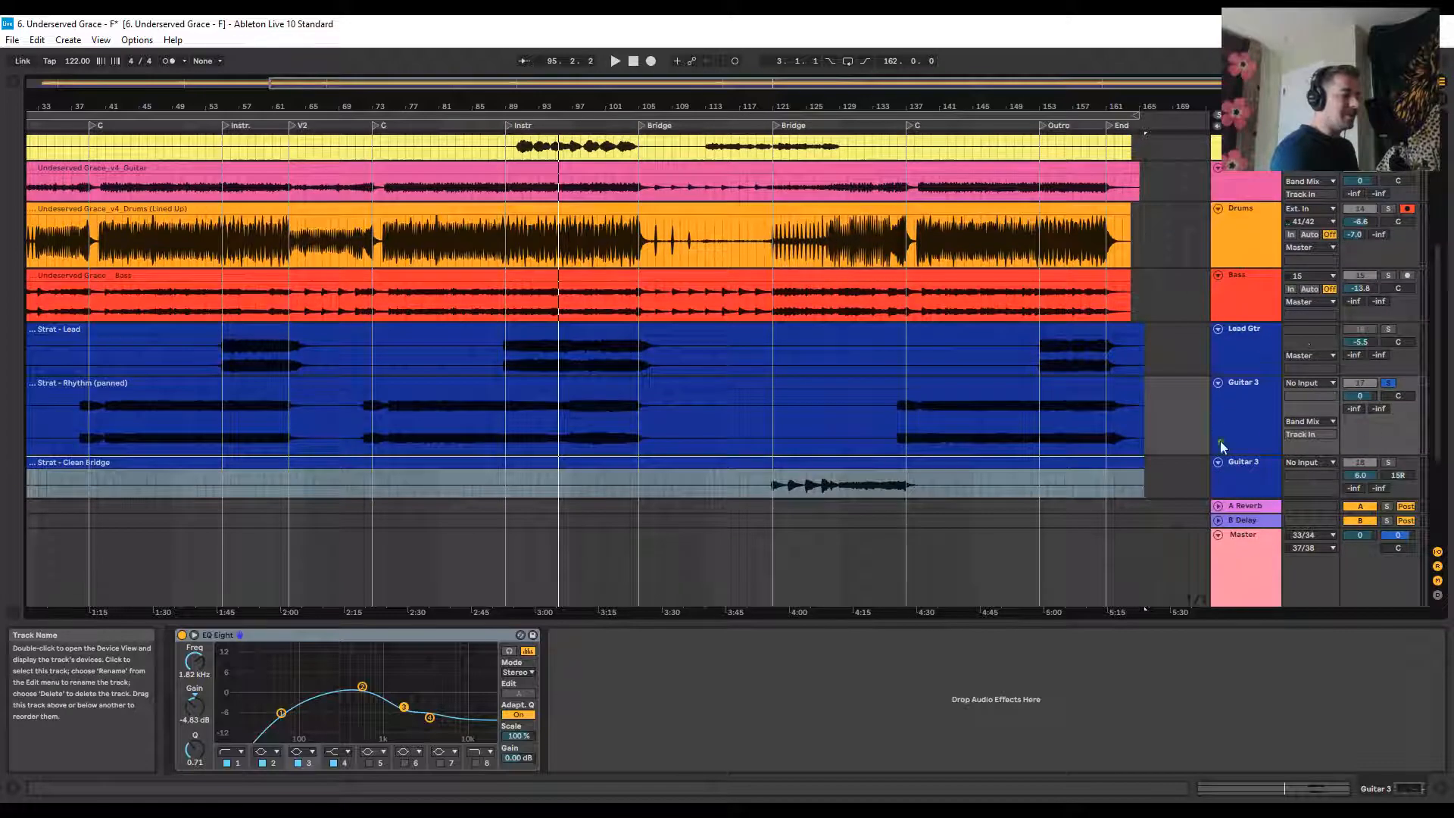
scroll(757, 343, "up", 3)
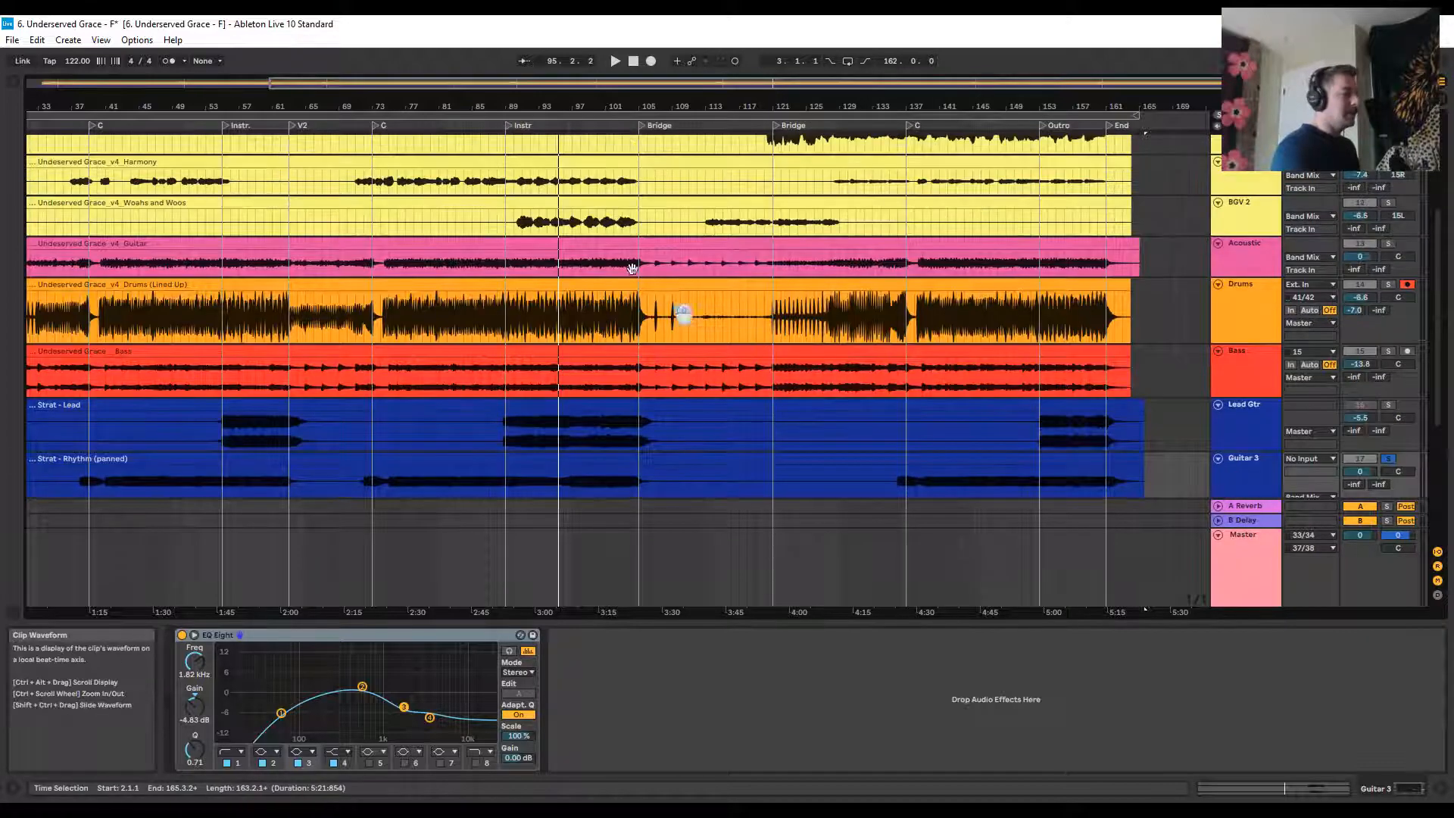
scroll(850, 178, "up", 8)
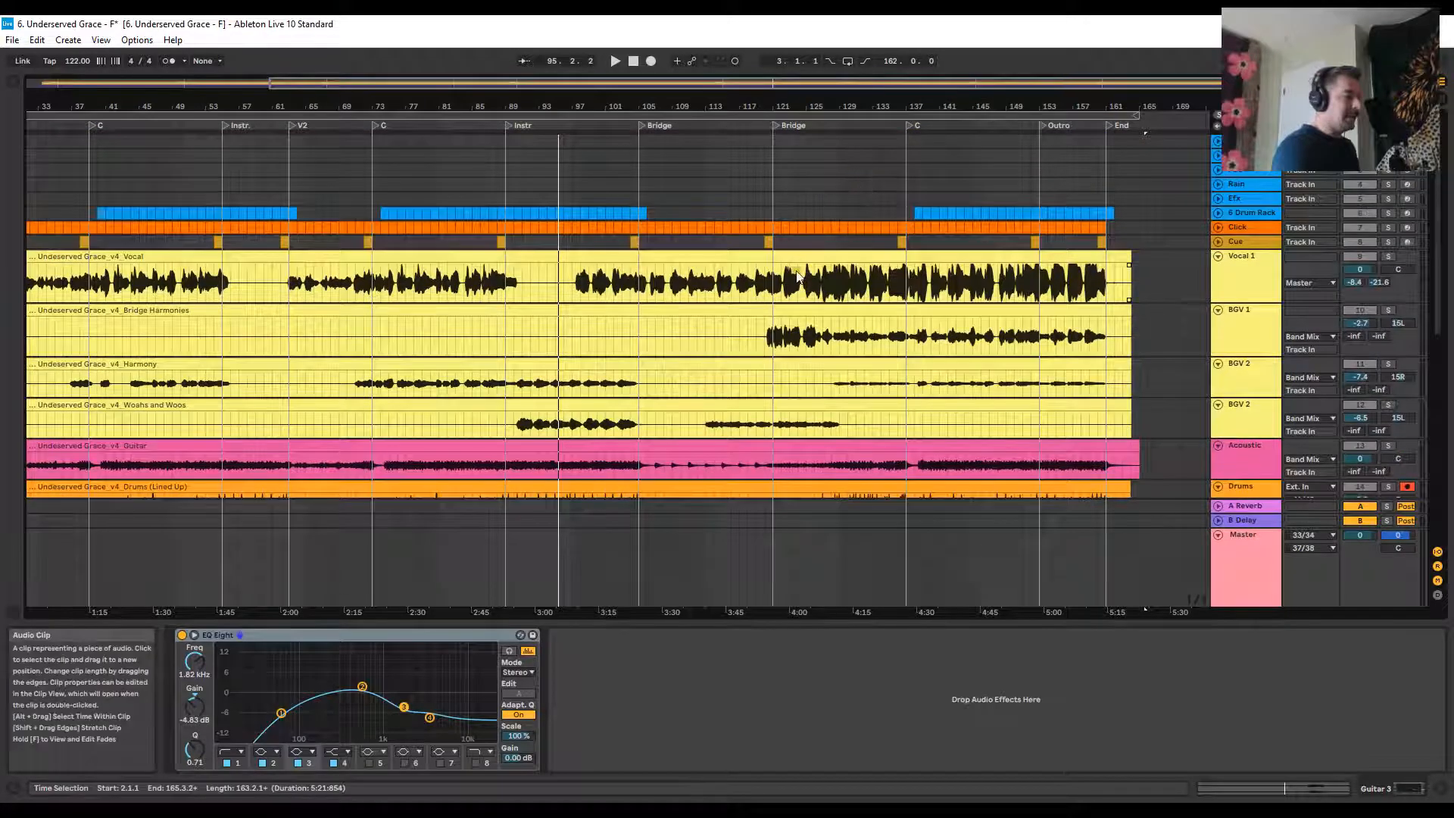
scroll(811, 241, "down", 10)
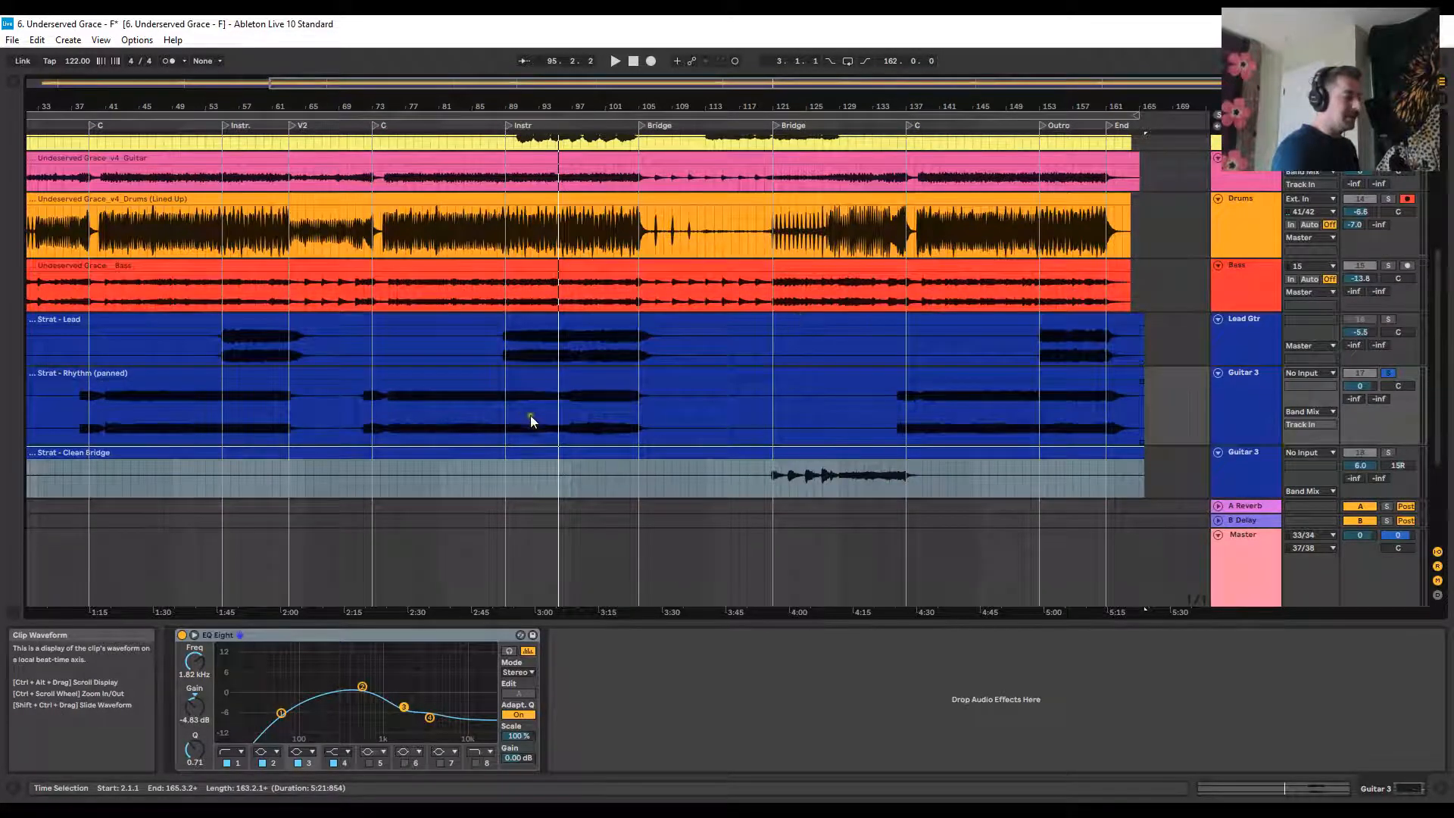
scroll(543, 403, "up", 3)
scroll(578, 425, "down", 3)
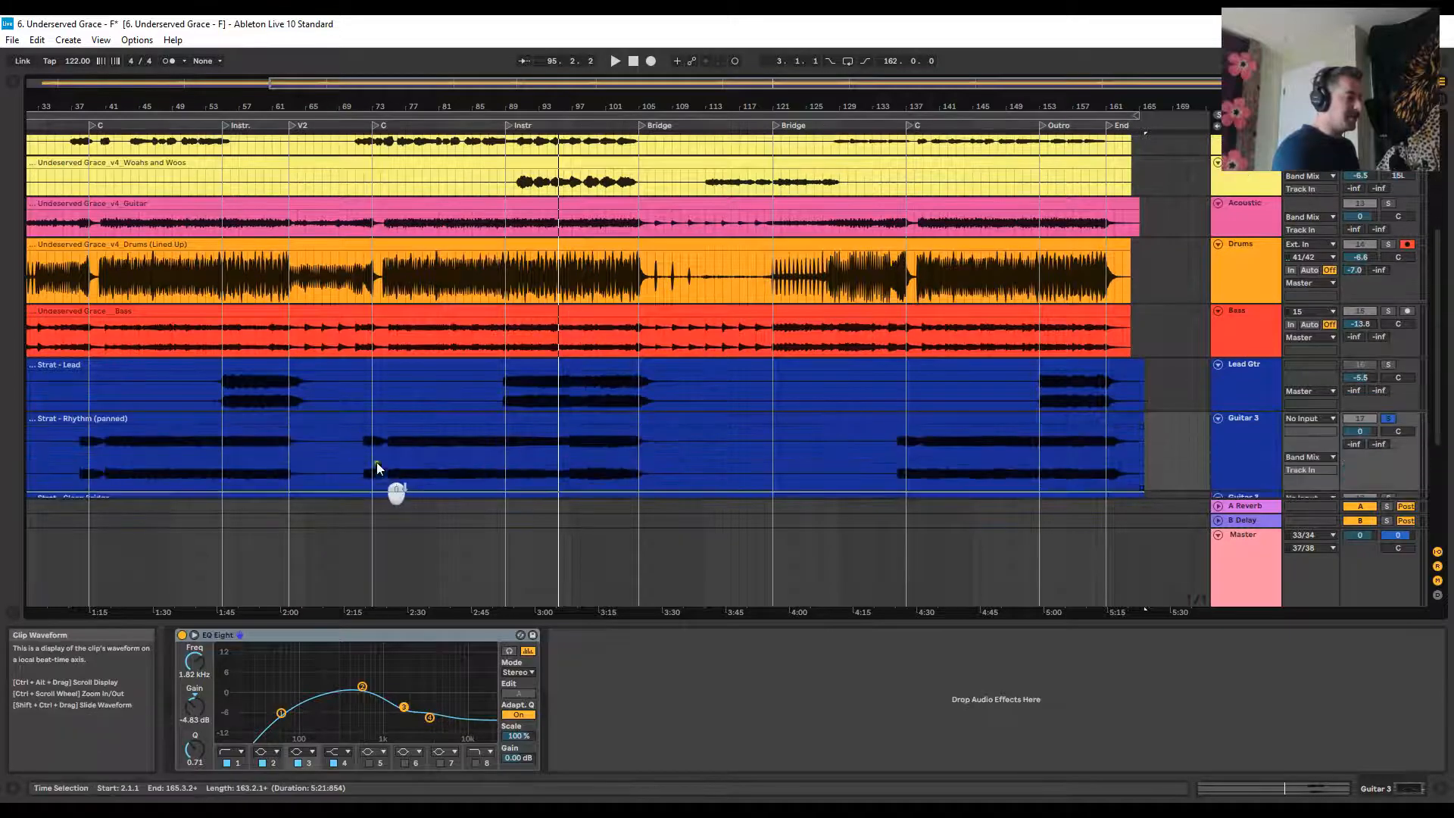
scroll(410, 174, "up", 8)
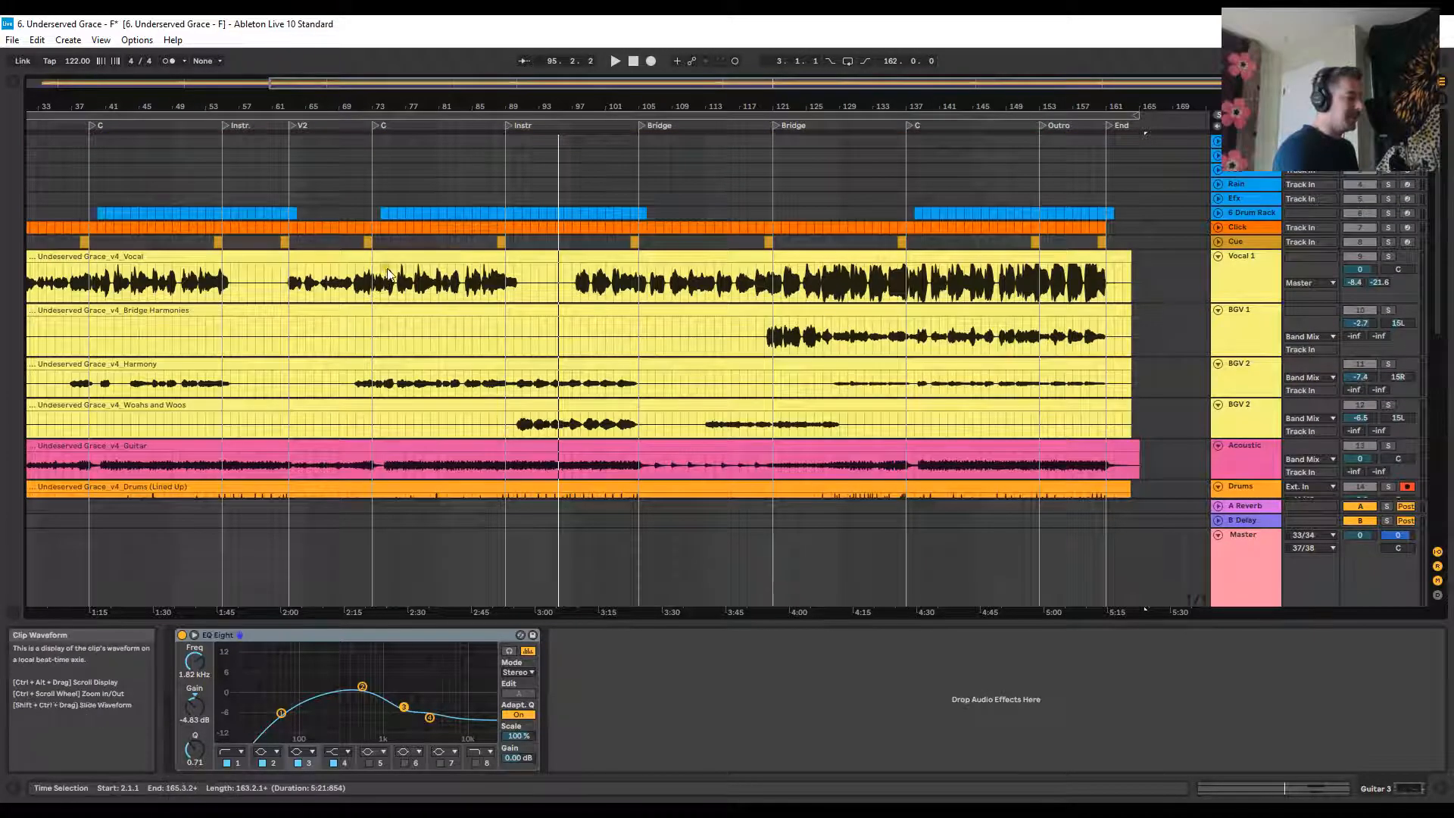
left_click(386, 265)
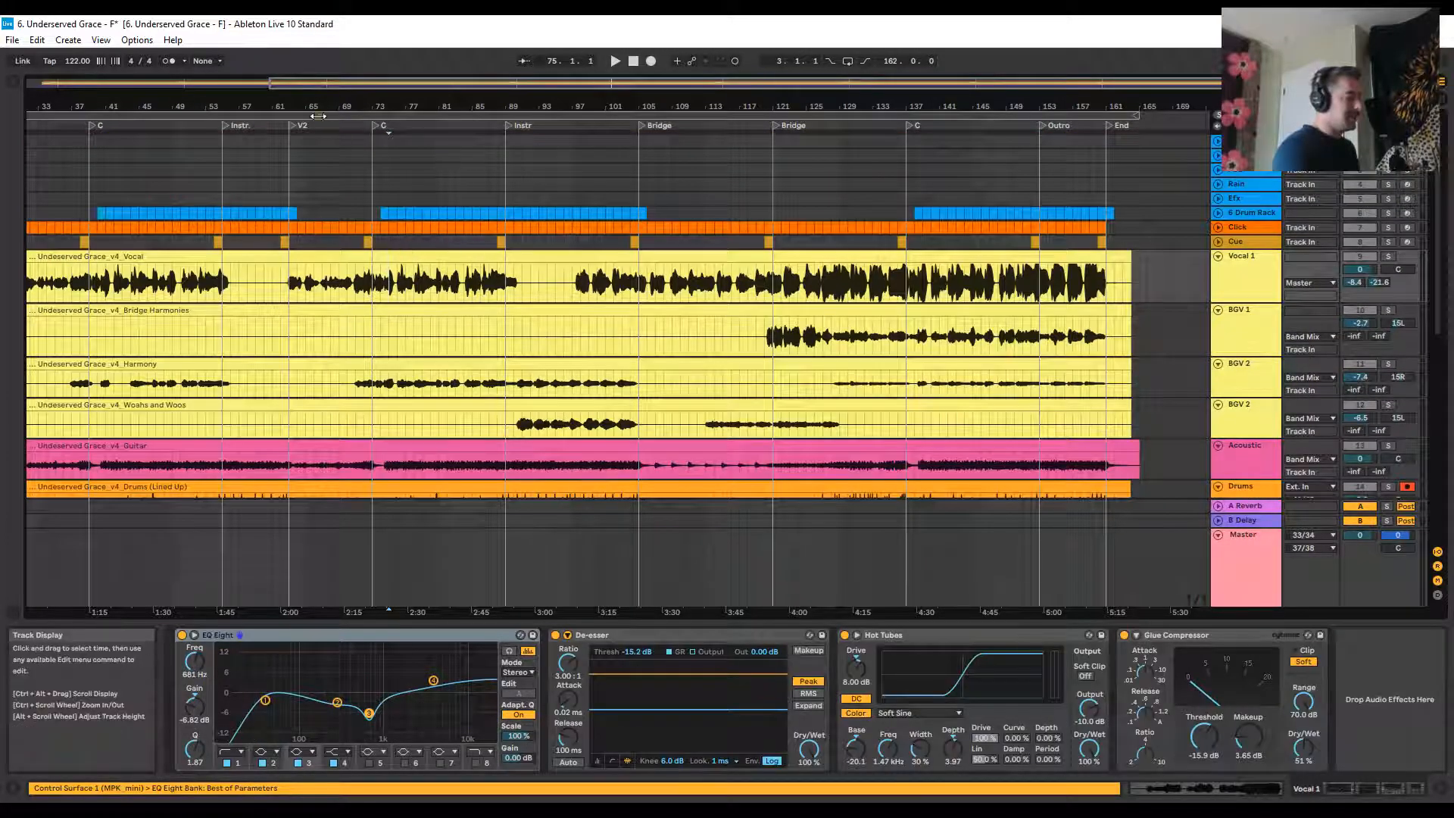
left_click_drag(178, 107, 247, 129)
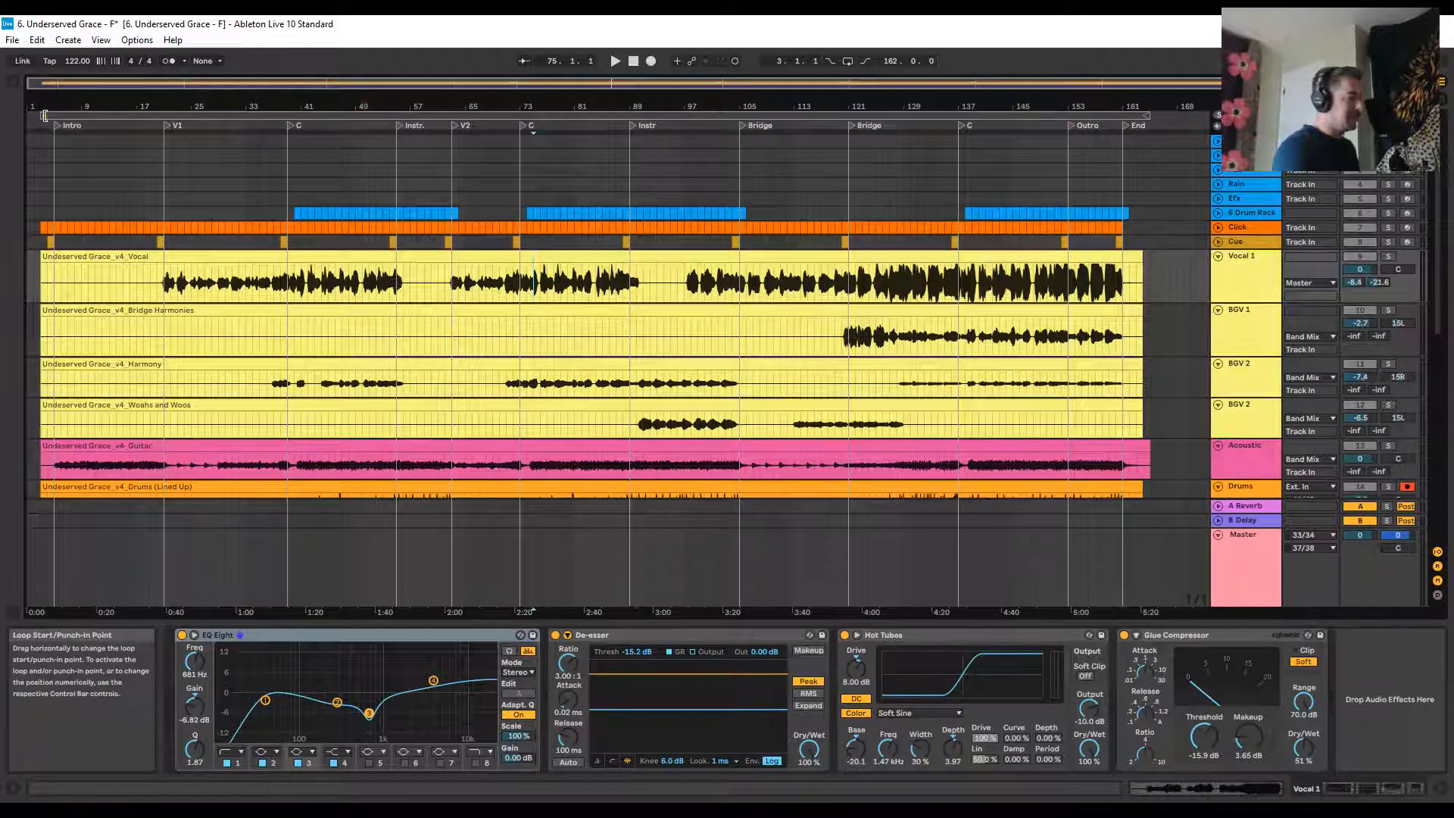
left_click_drag(46, 115, 530, 111)
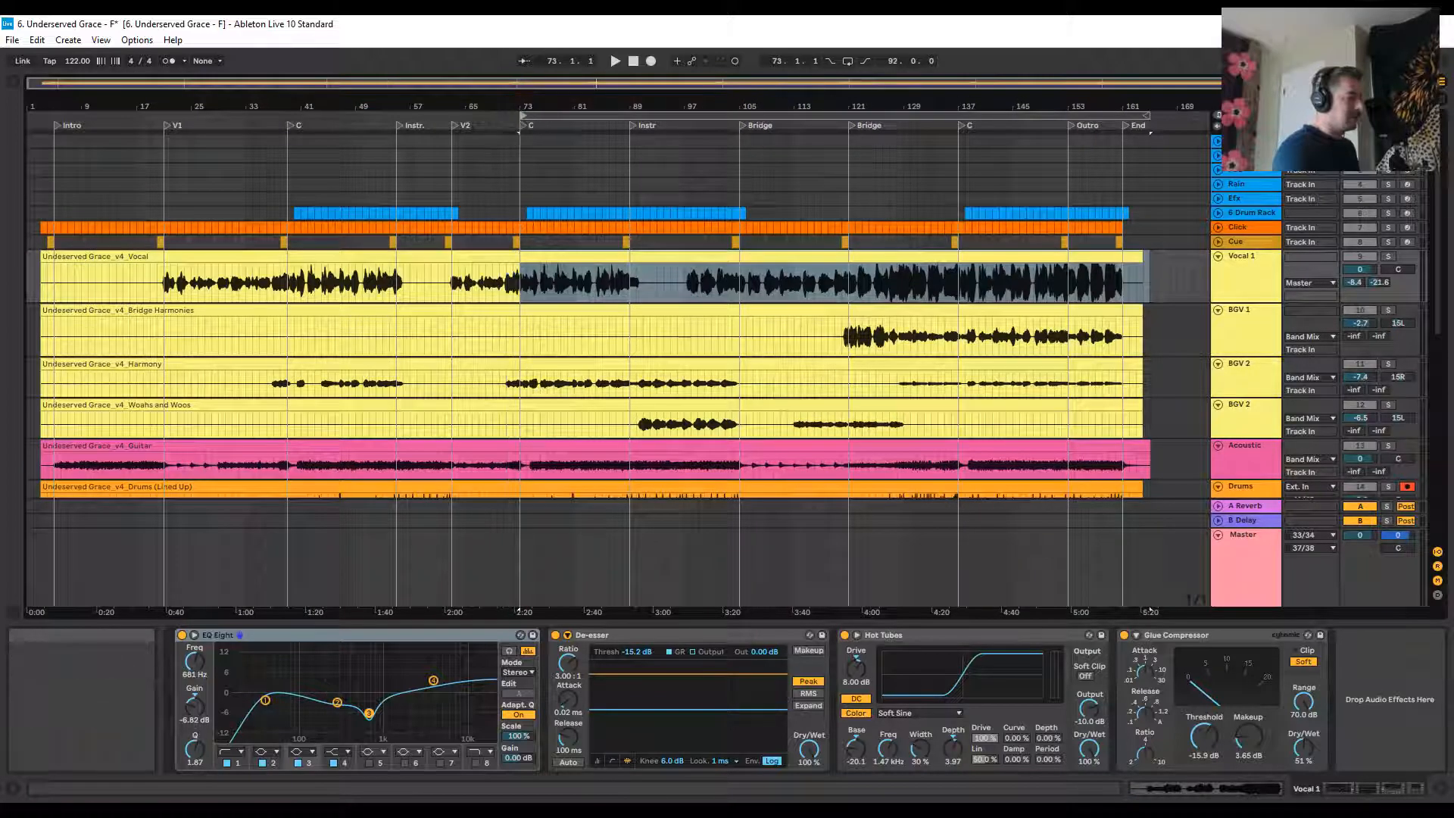
left_click_drag(1153, 115, 638, 142)
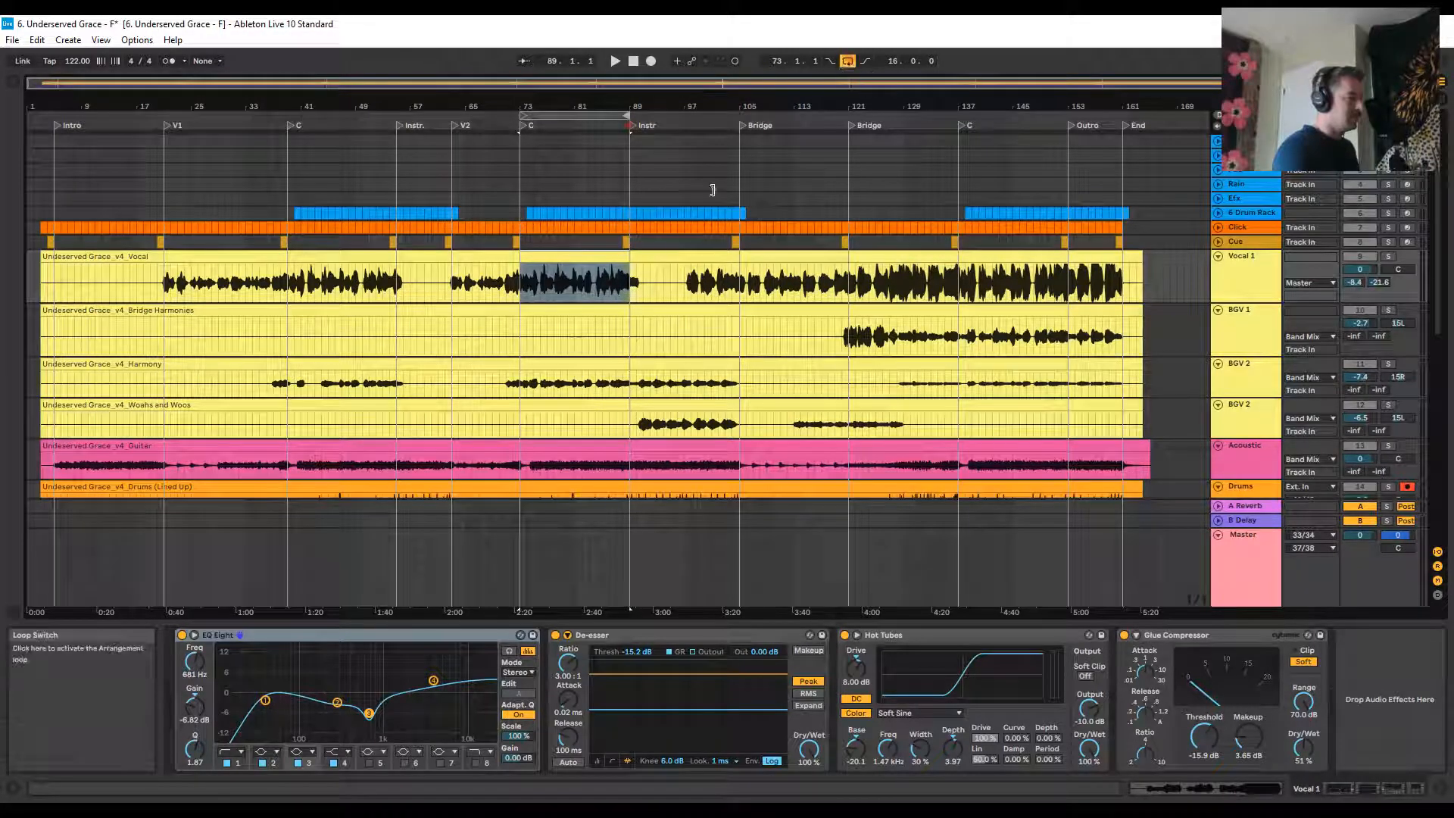
left_click(599, 116)
Solo Vocal 1 together with the Strat - Rhythm track and start playing the looped chorus from bar 73
scroll(614, 317, "down", 2)
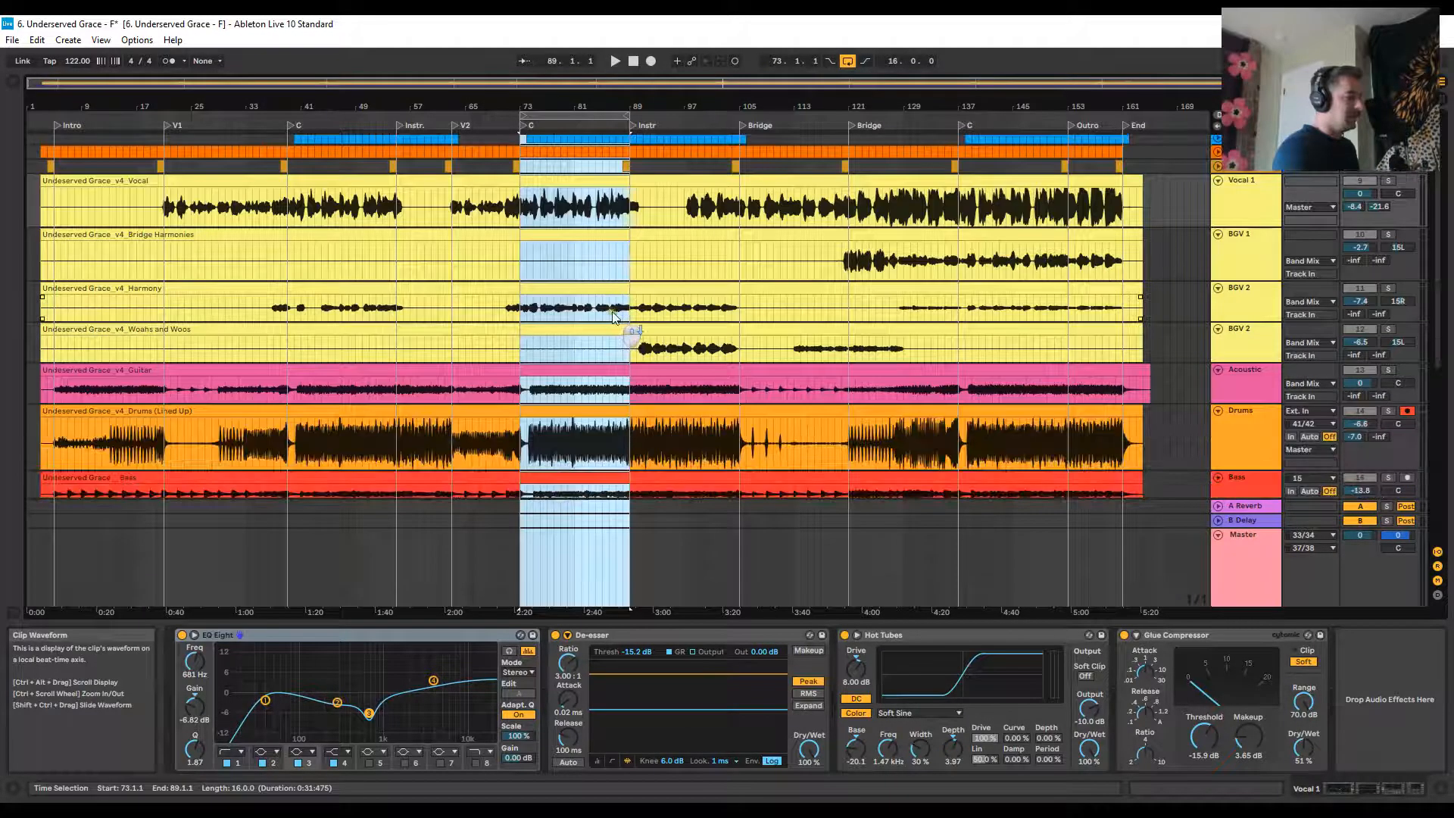
left_click(1243, 199)
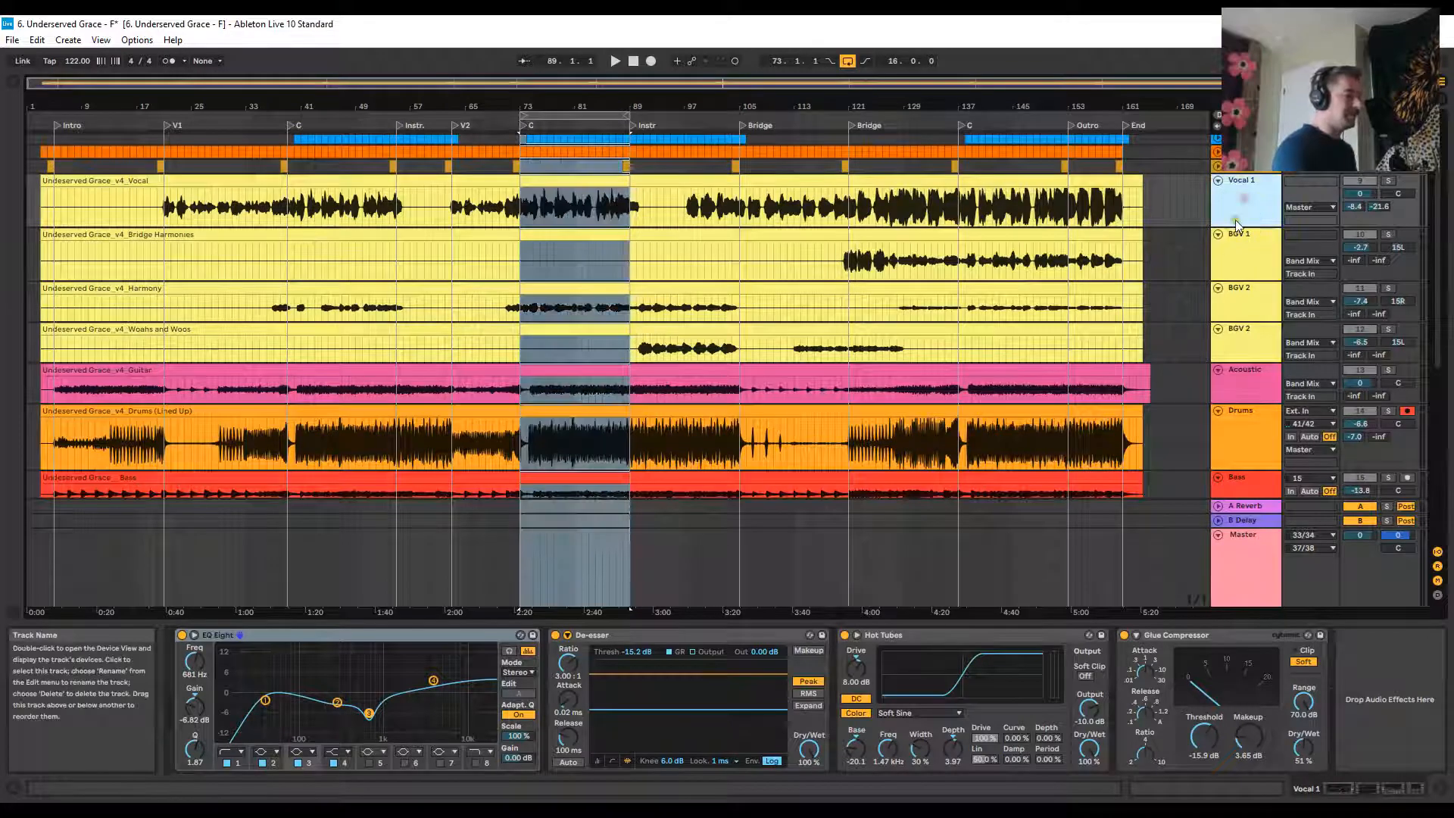
scroll(1211, 333, "down", 4)
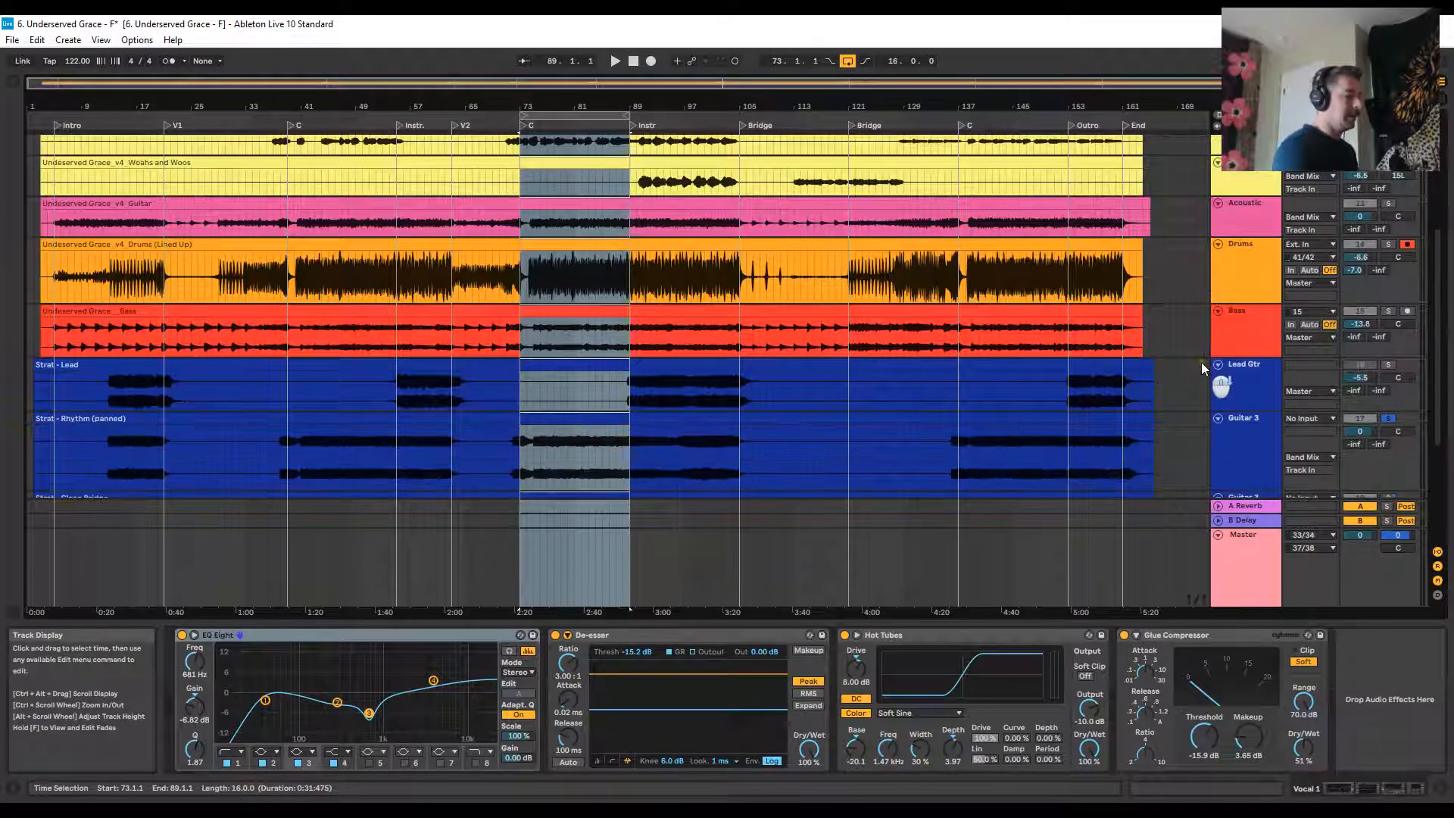
scroll(1201, 362, "down", 1)
left_click(1328, 414)
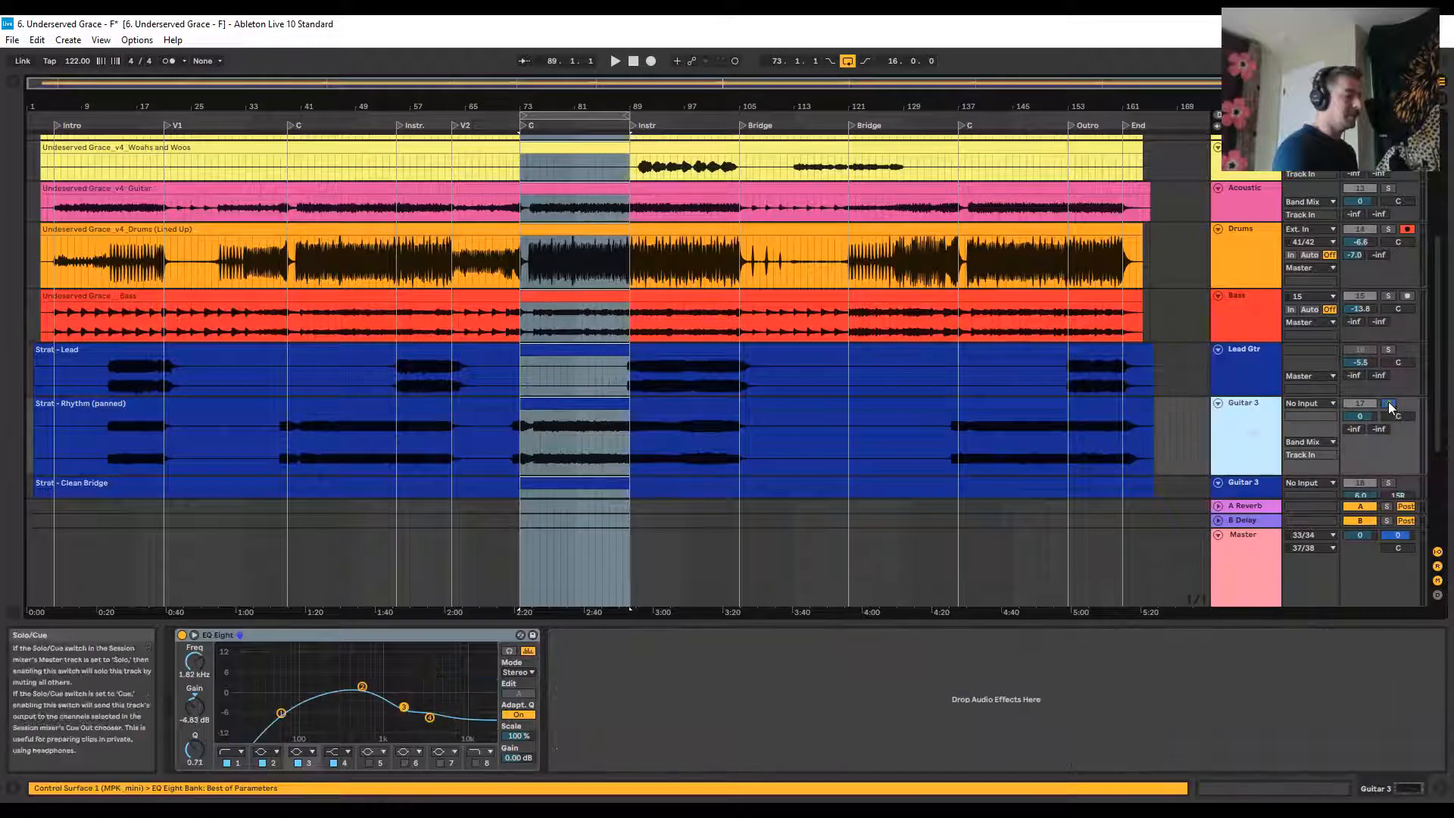
scroll(1318, 453, "up", 5)
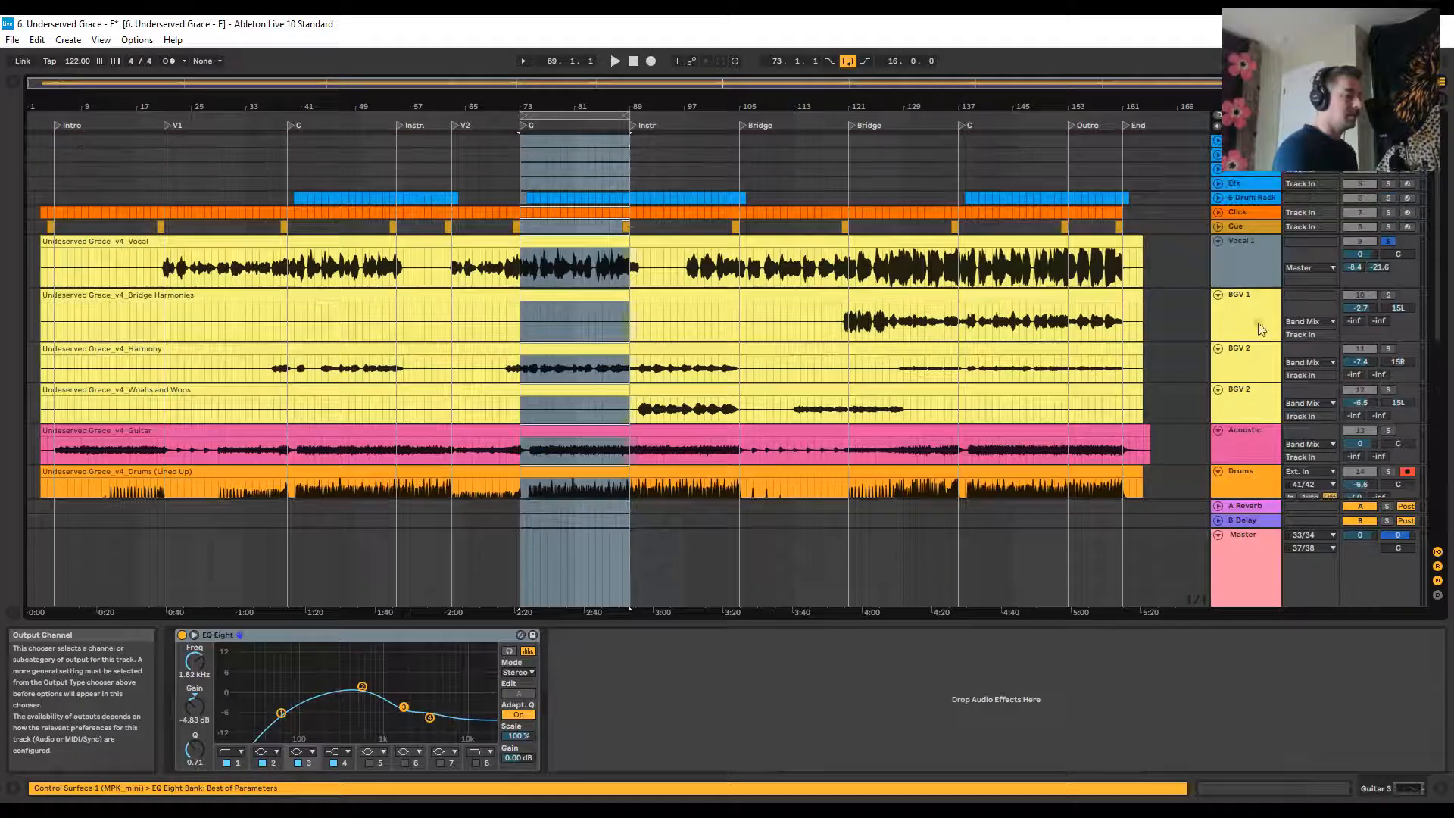
left_click(521, 133)
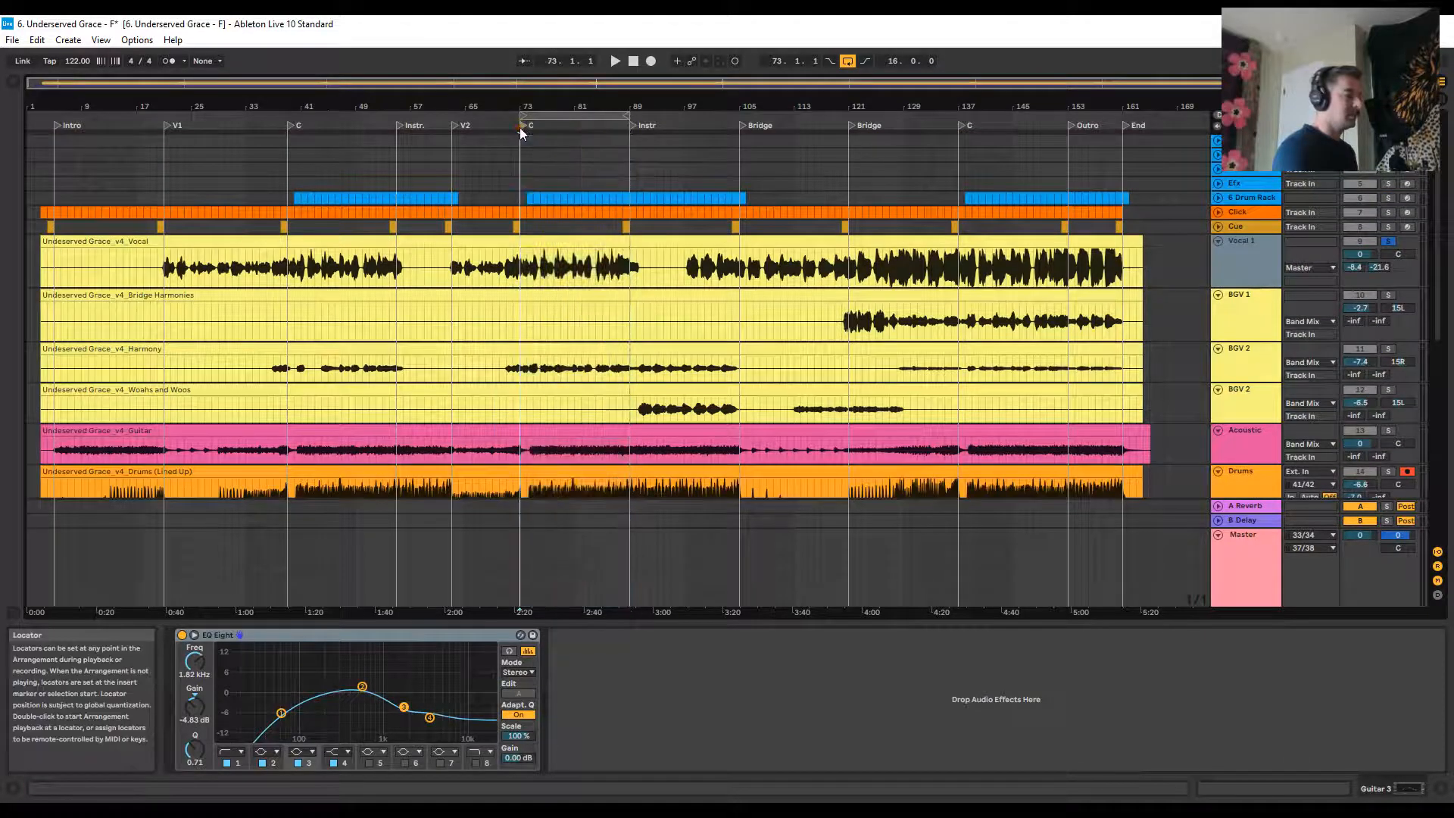
key("space")
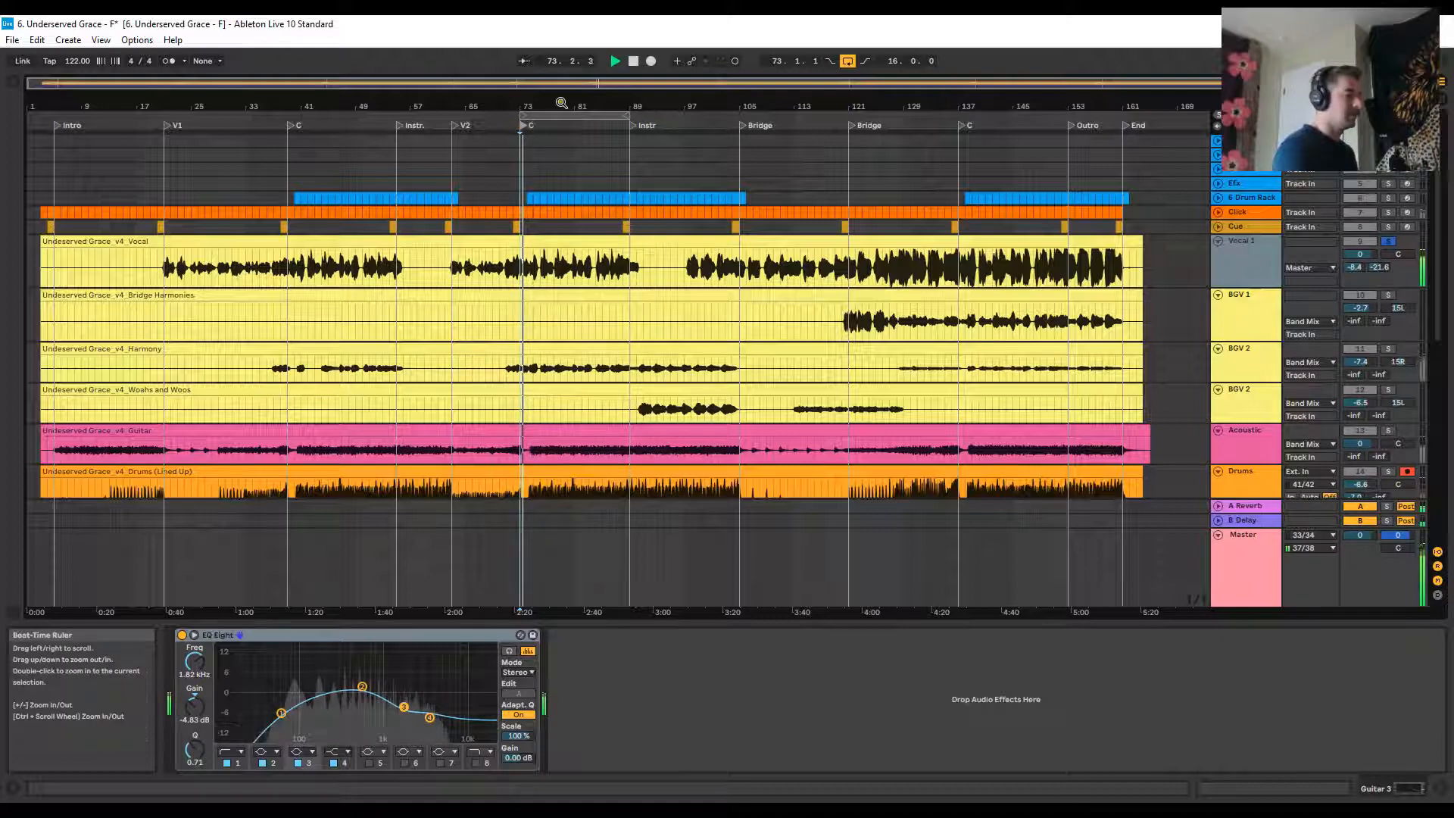
Show the Band Mix track's Glue Compressor while the looped chorus plays and watch its gain reduction
left_click_drag(567, 99, 584, 114)
scroll(682, 352, "down", 6)
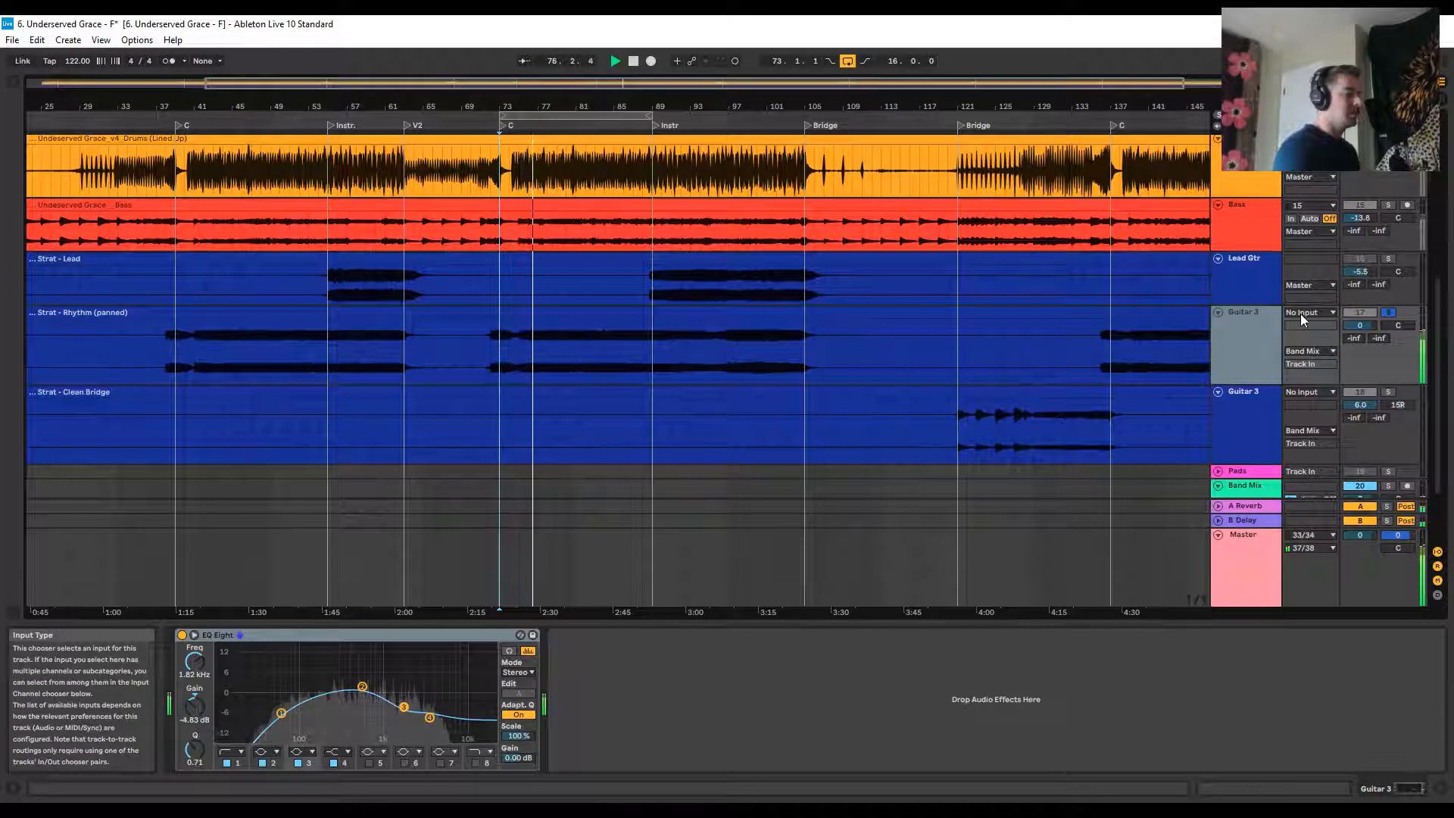
scroll(1298, 319, "down", 5)
left_click(1246, 420)
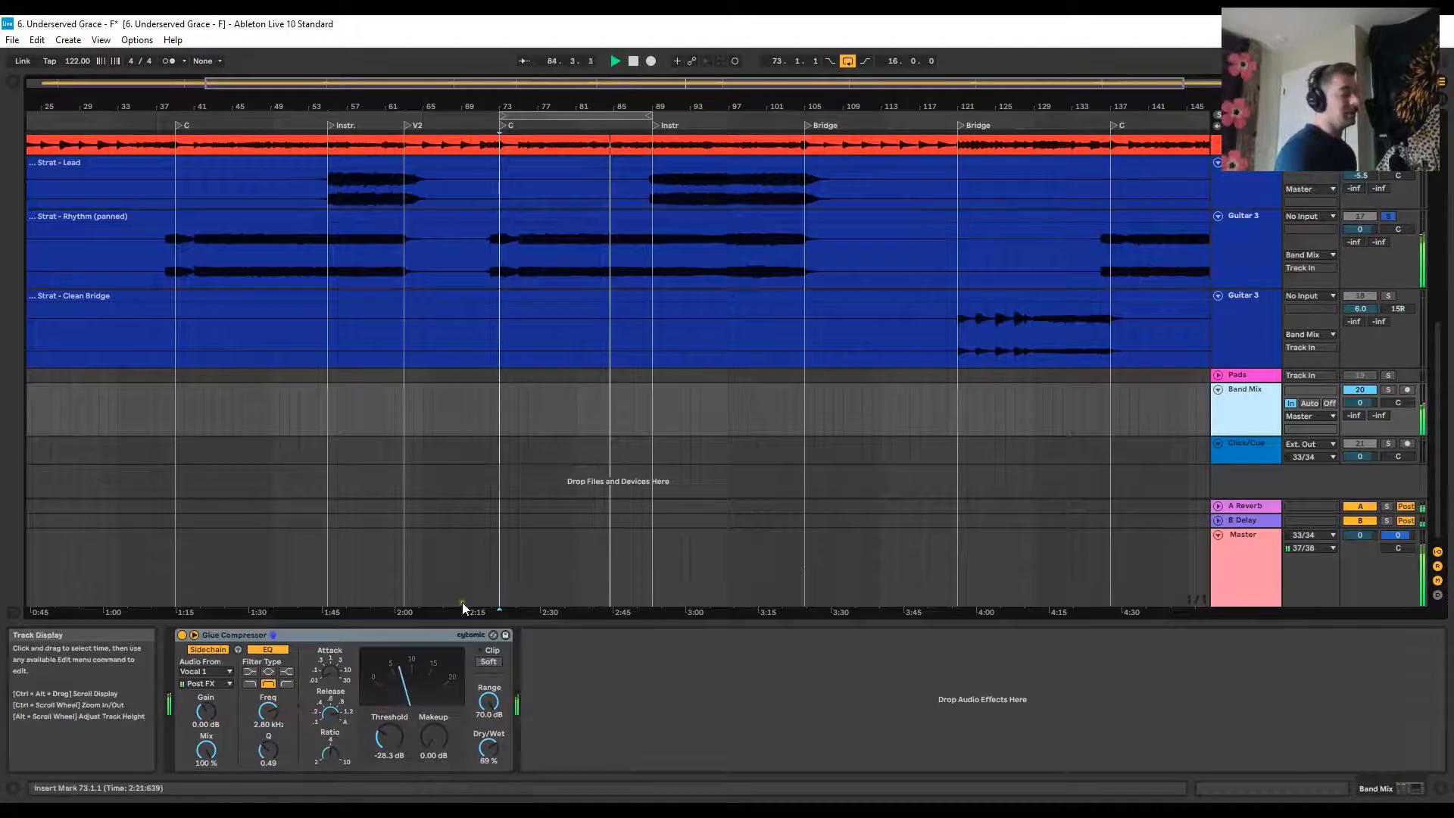
scroll(621, 531, "up", 3)
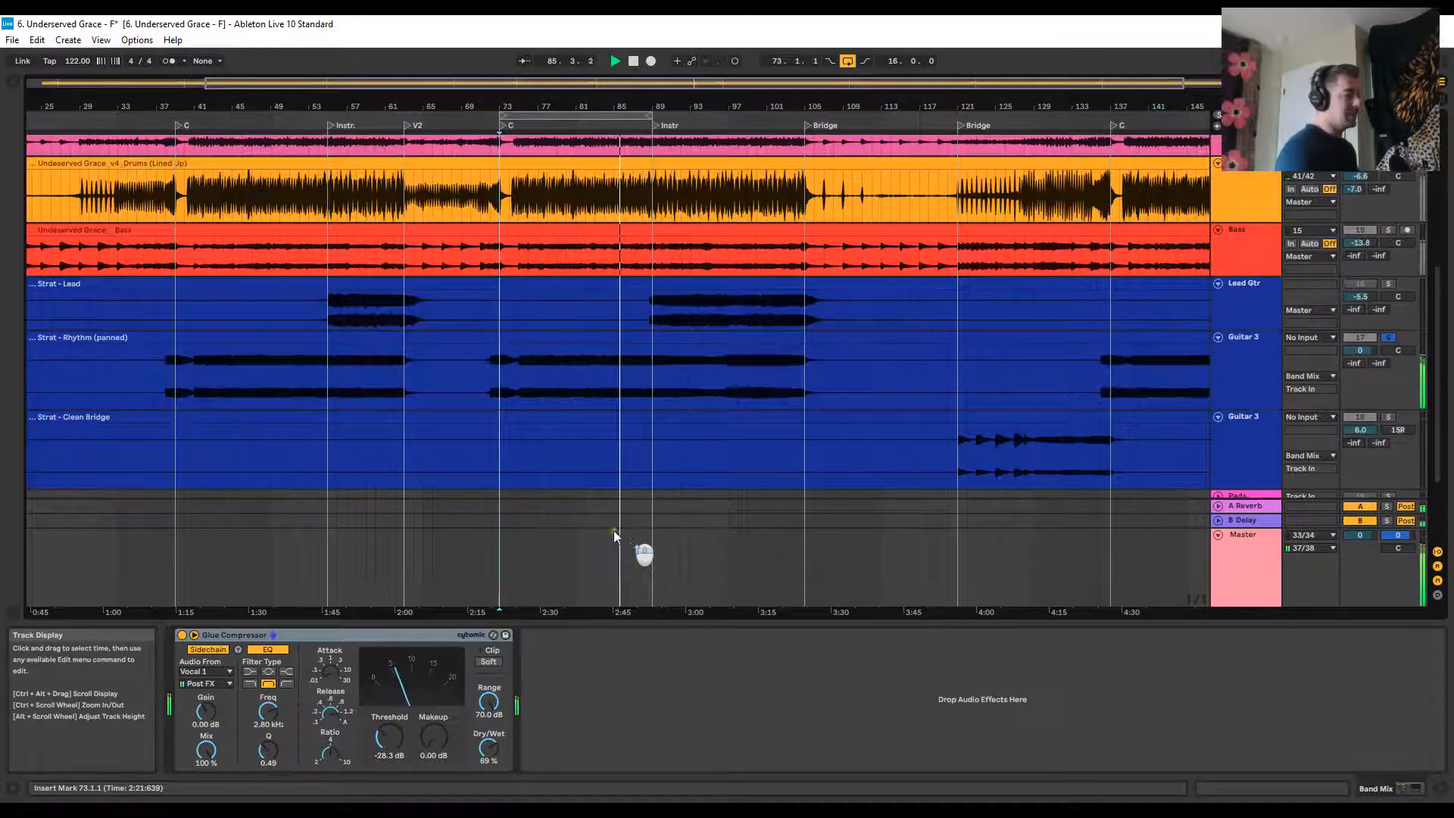
Compare the looped chorus with the Band Mix Glue Compressor bypassed and active, leave it active, and stop playback
left_click(182, 635)
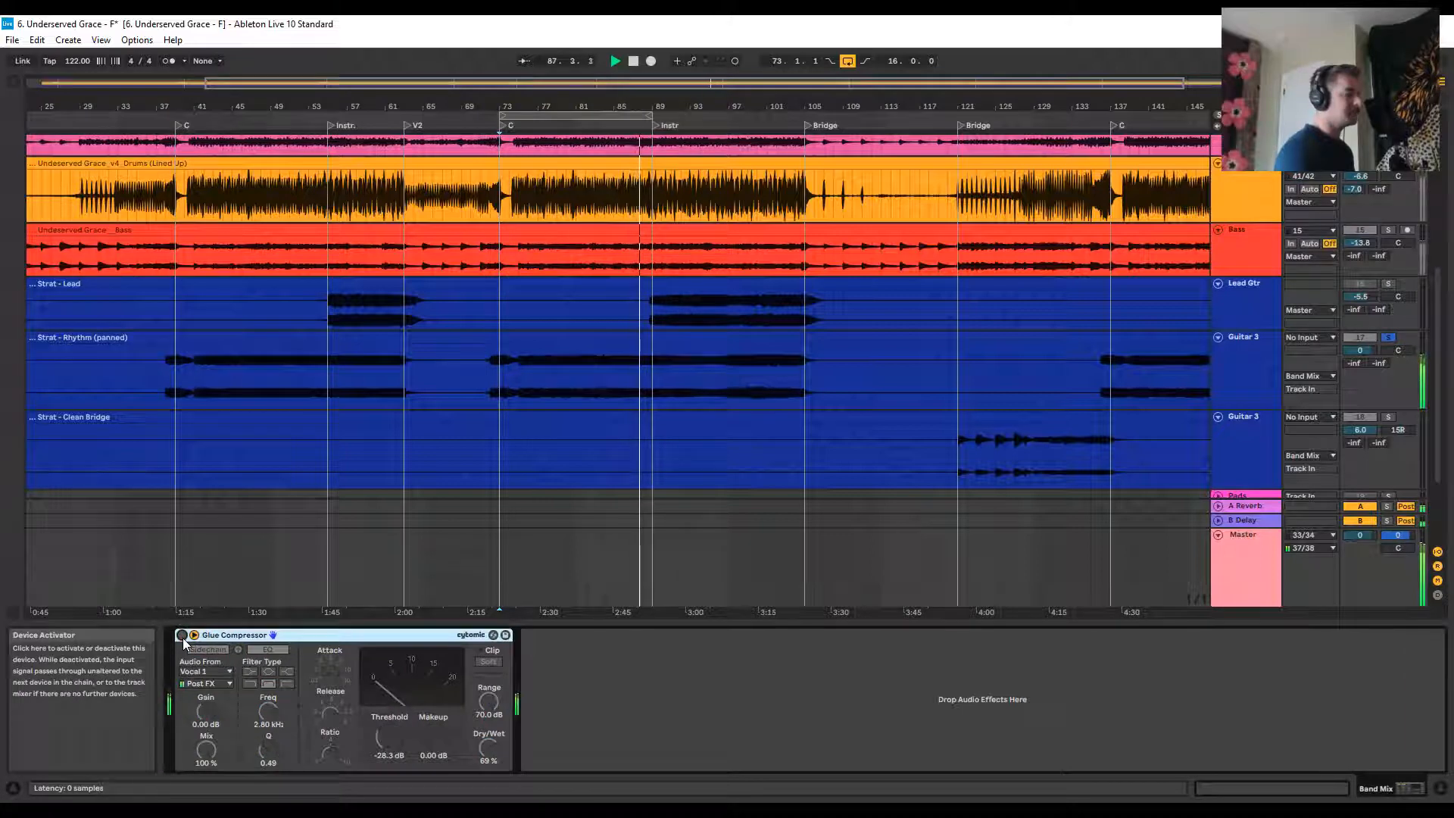
left_click(183, 636)
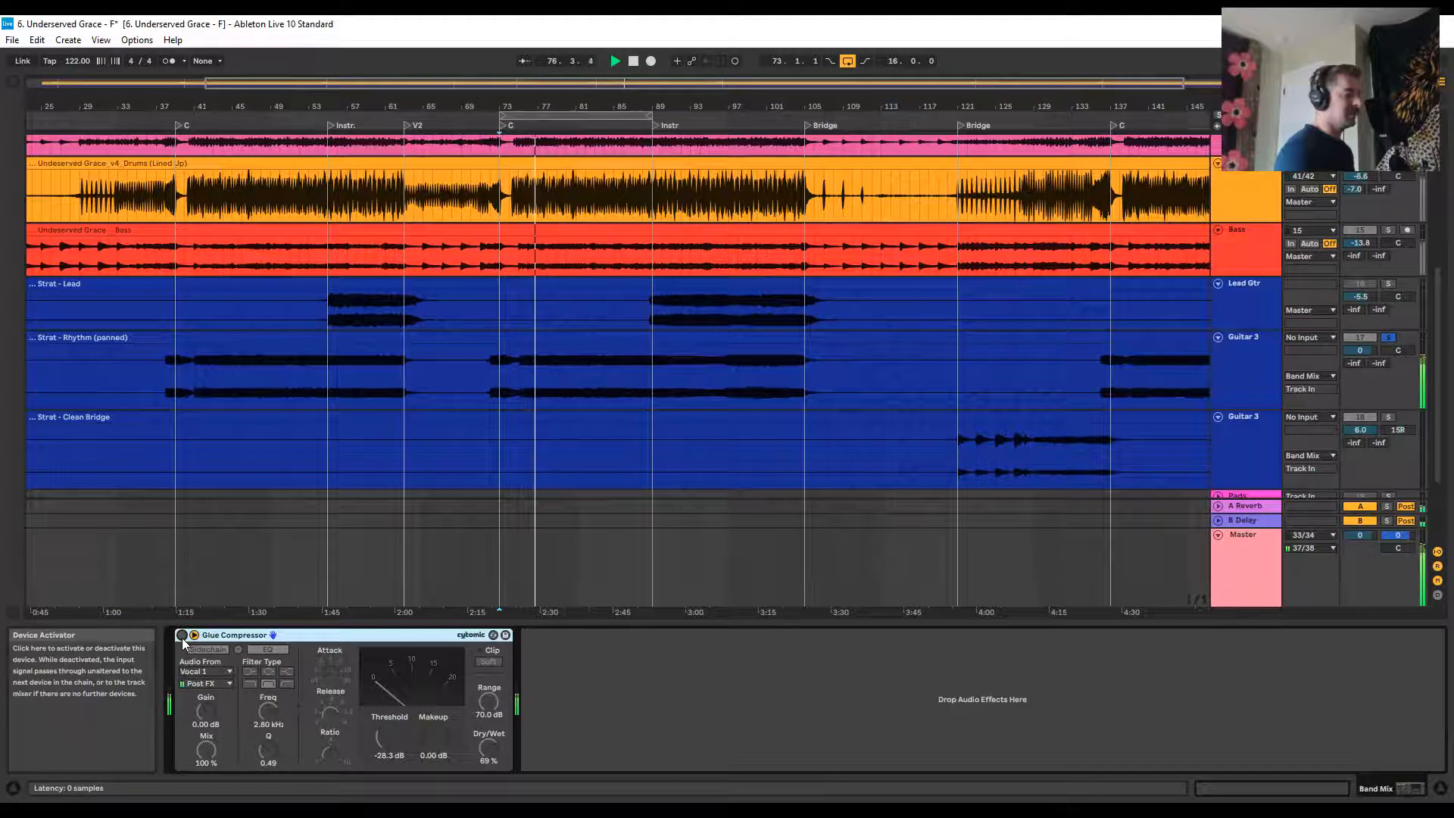
left_click(183, 639)
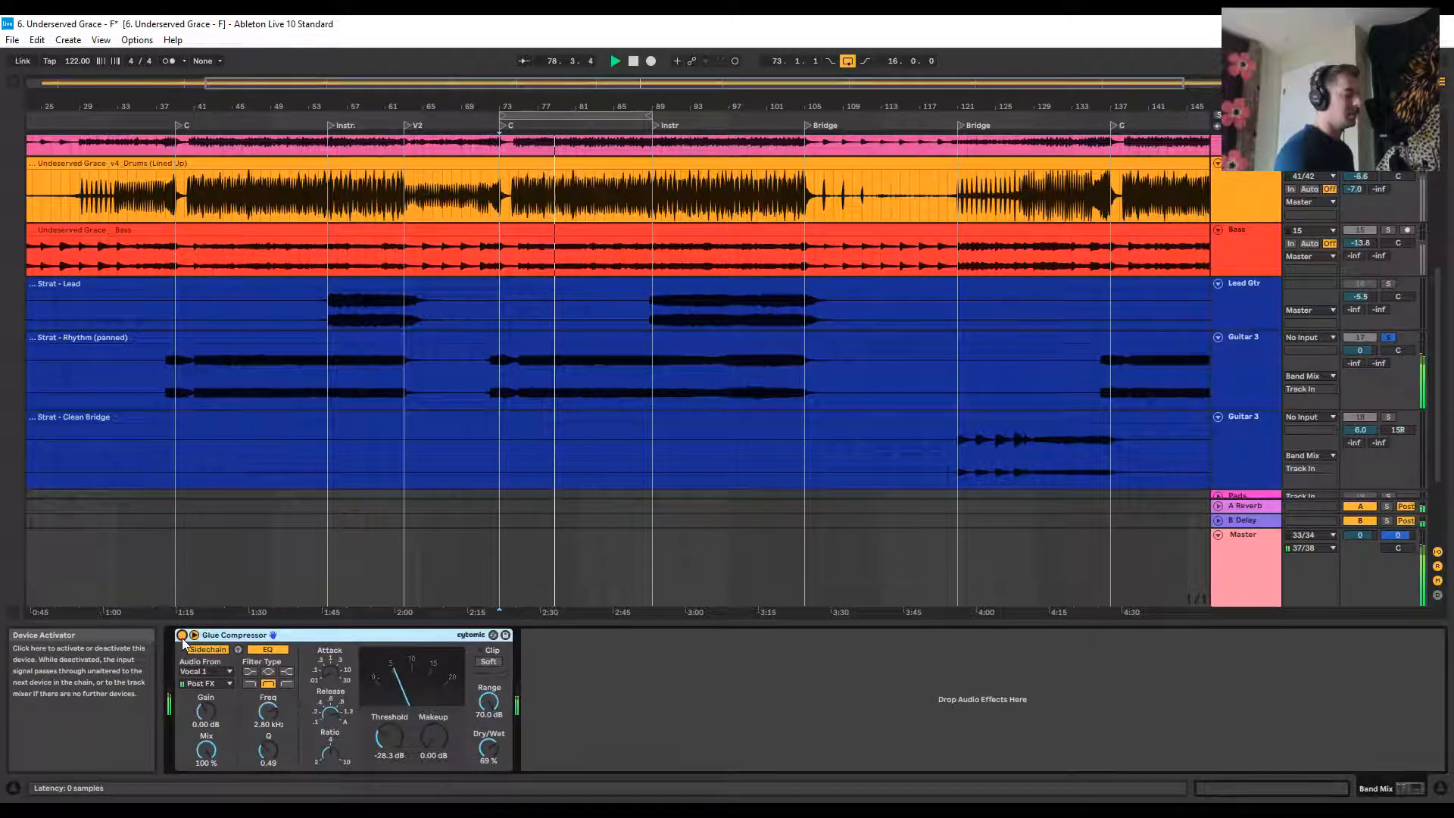
left_click(182, 640)
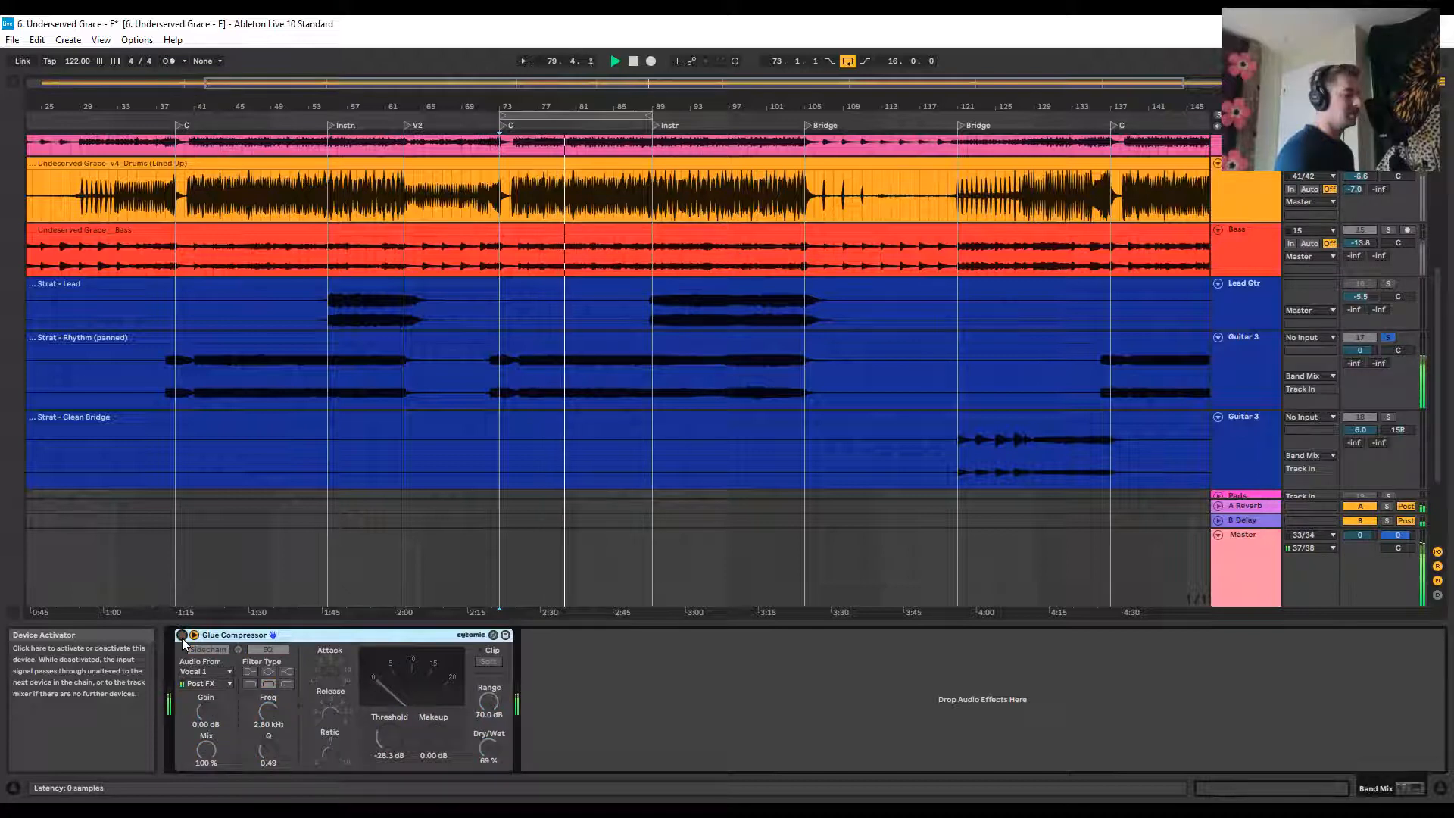
left_click(182, 637)
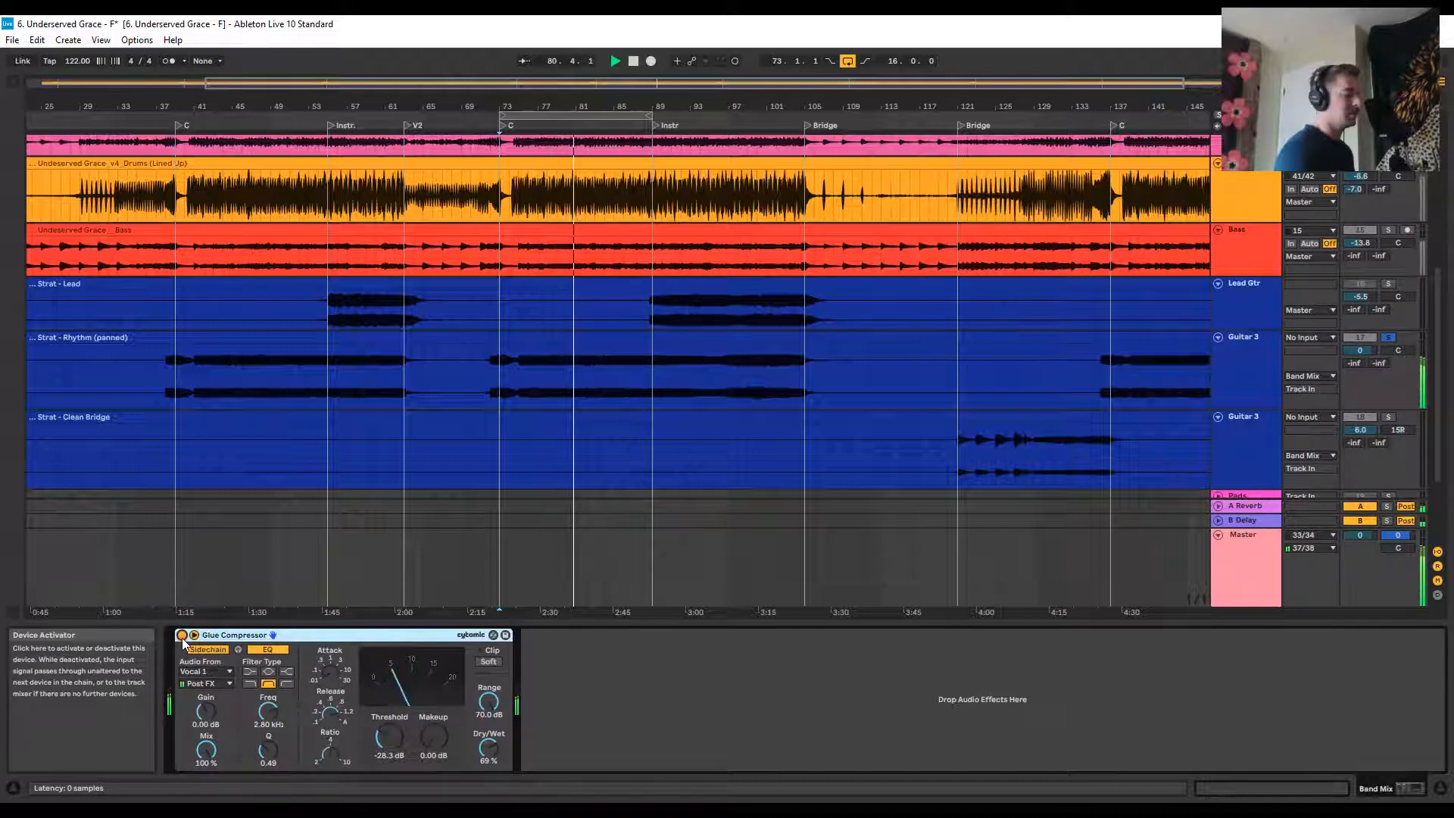
left_click(182, 638)
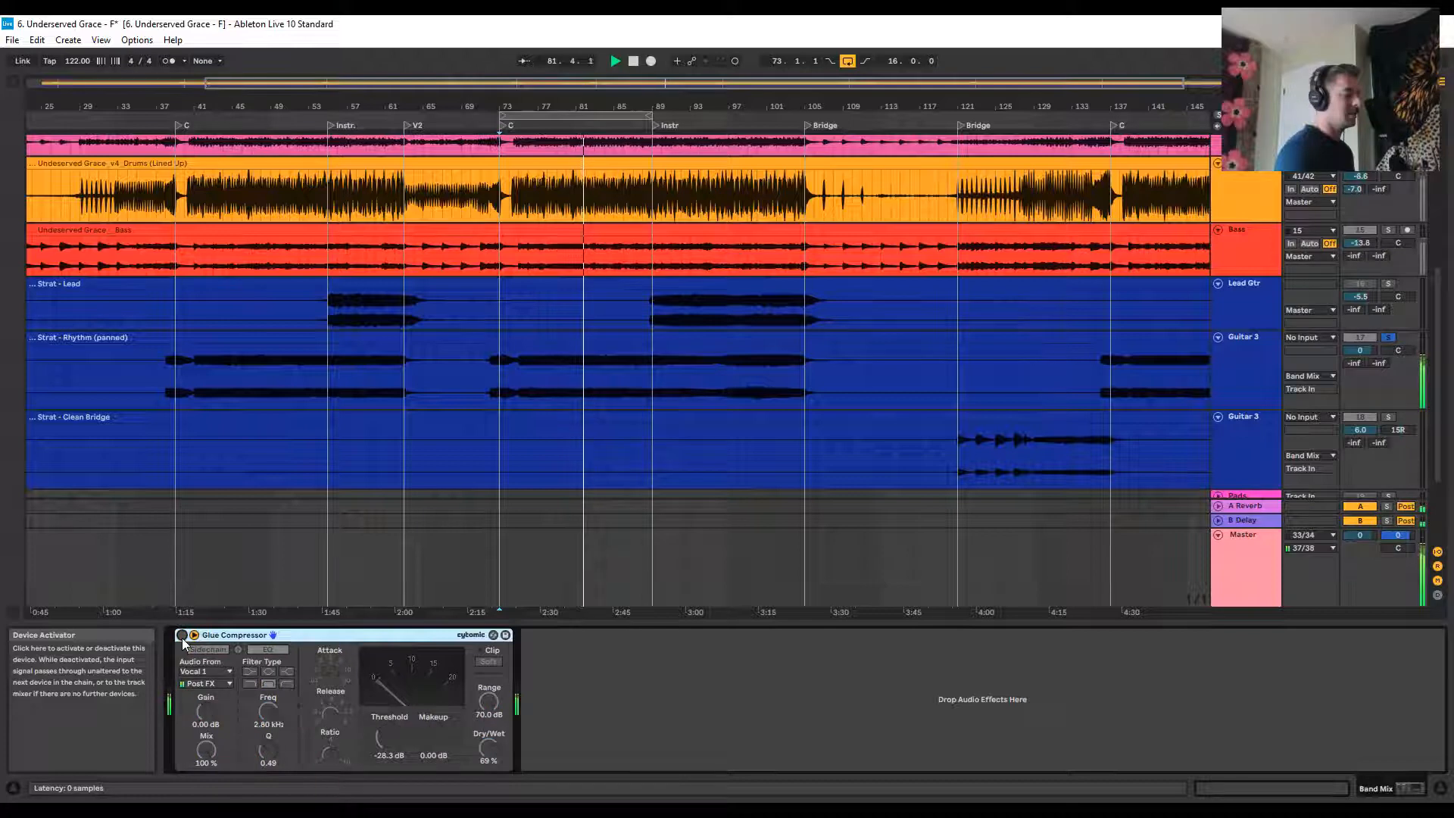
left_click(183, 637)
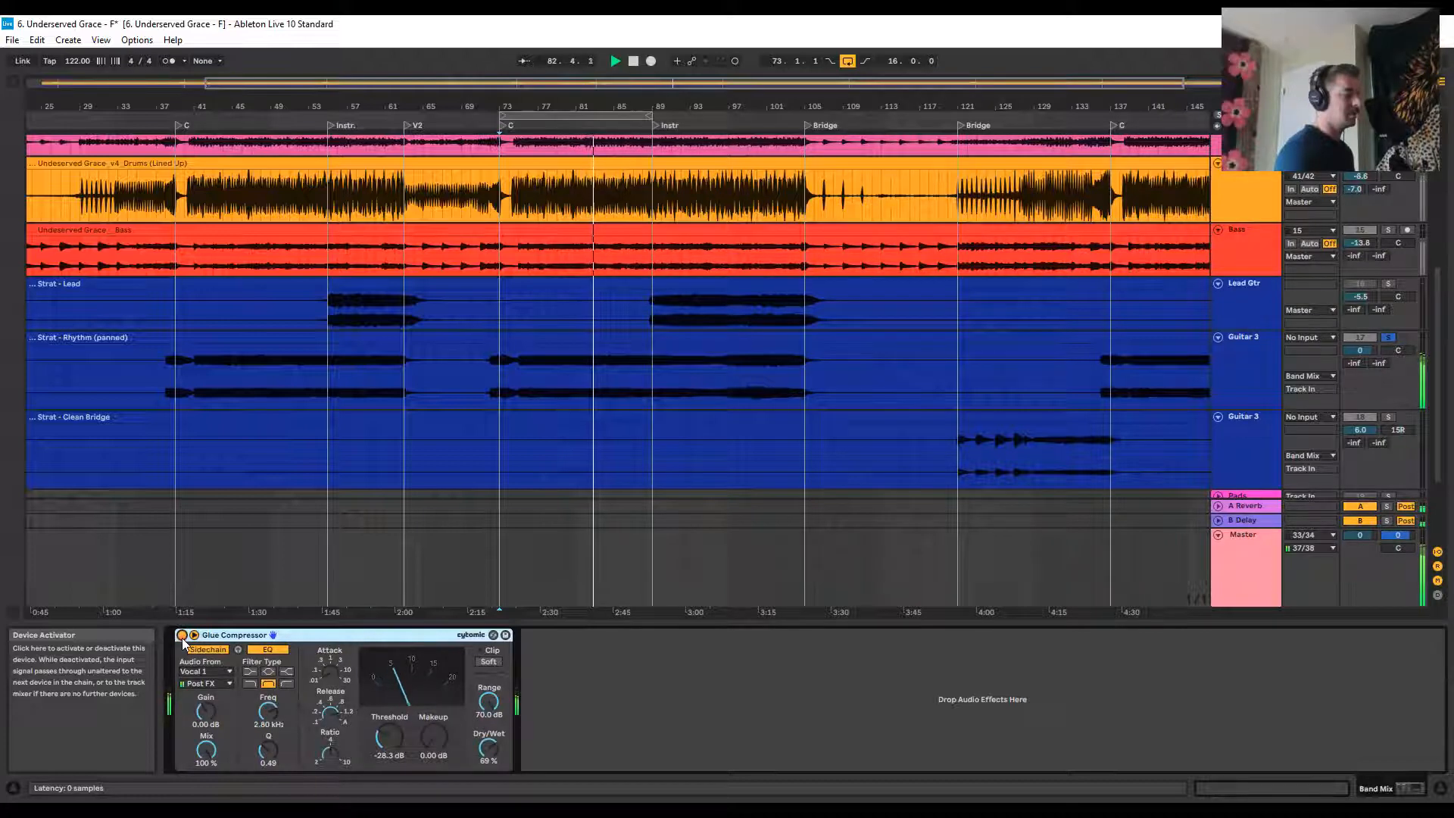
left_click(182, 638)
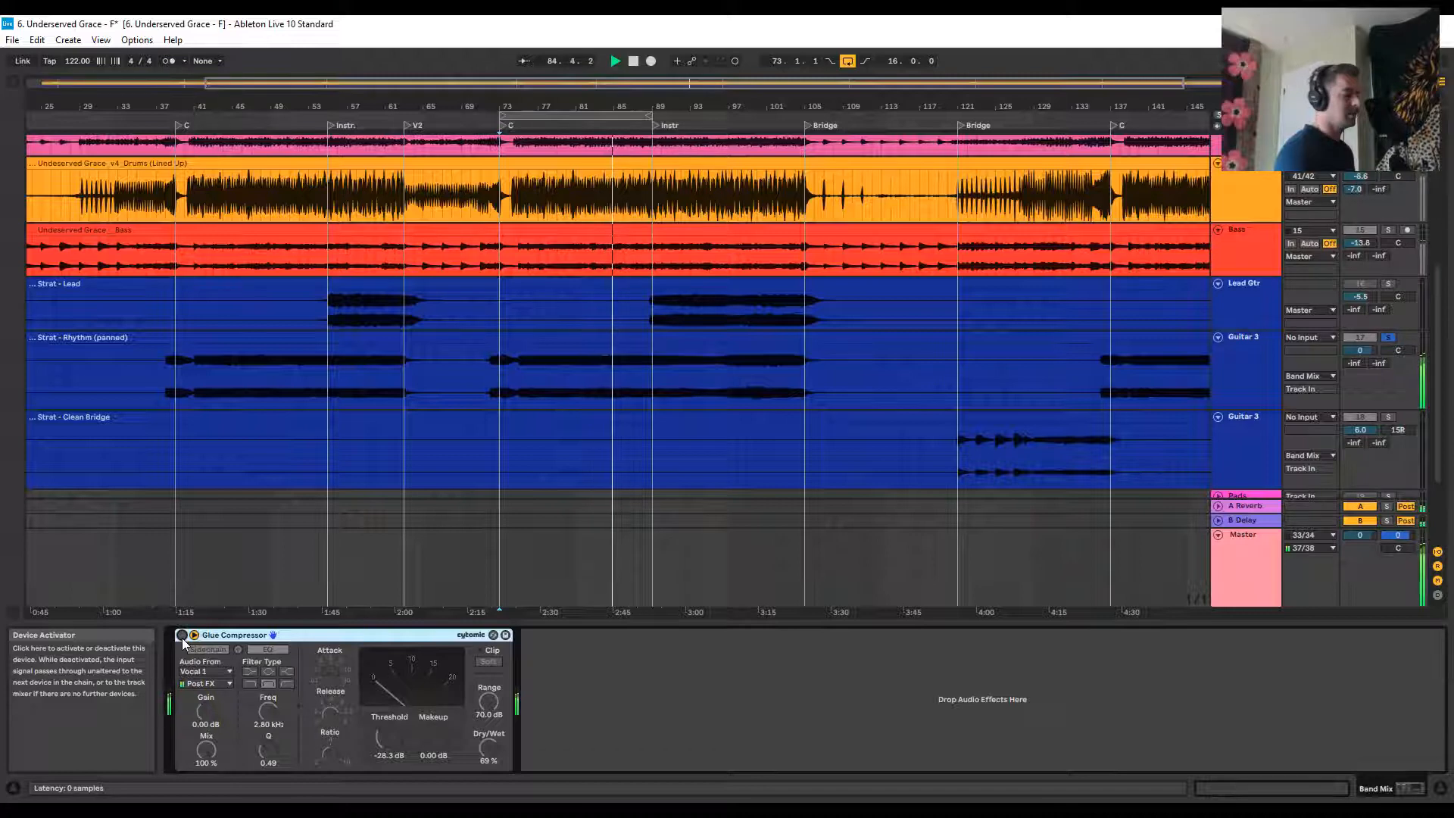
left_click(182, 637)
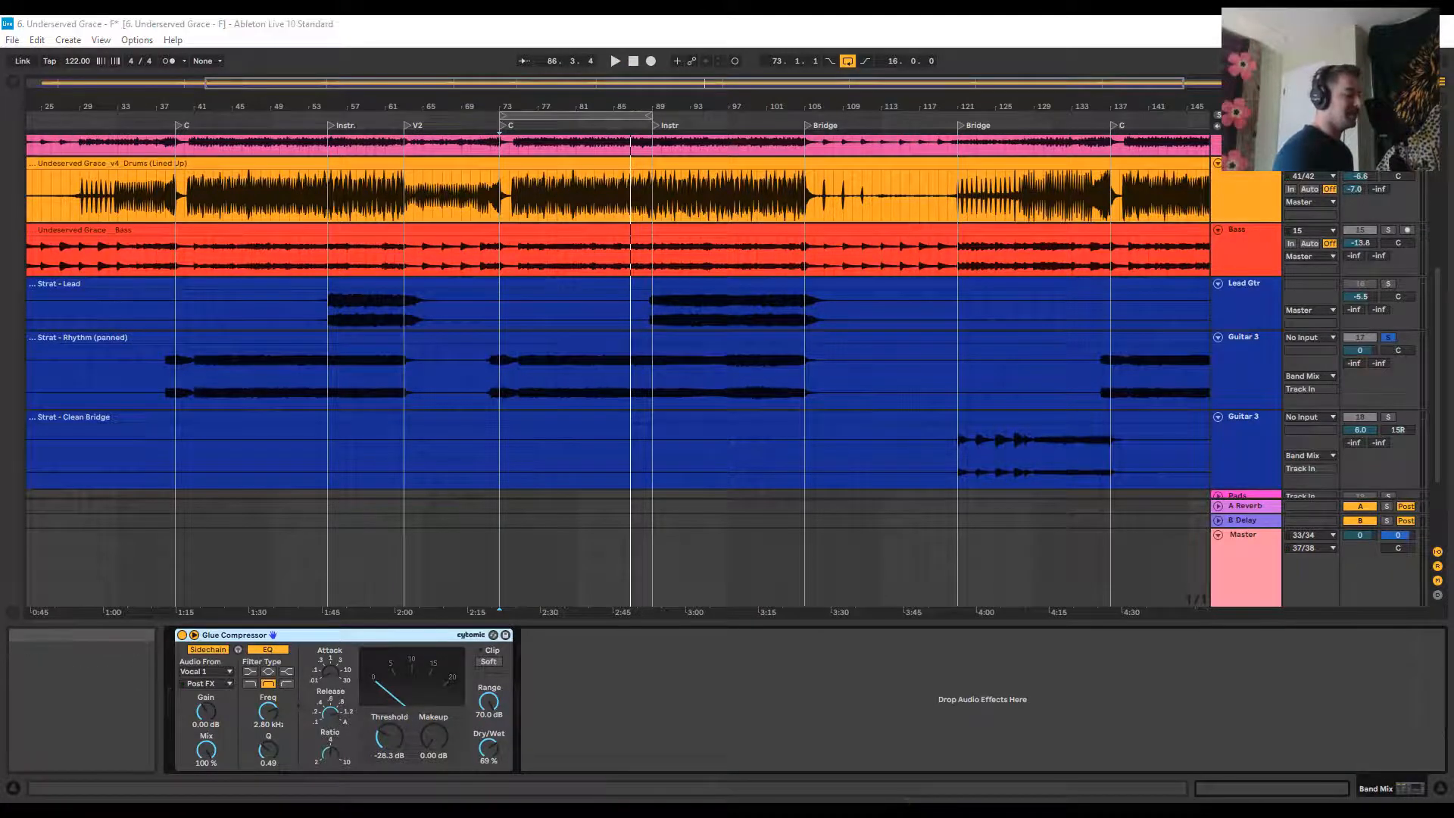
Switch to Slack to check the bandmate's direct messages, return to Ableton Live, and dismiss the chat notification
left_click(765, 807)
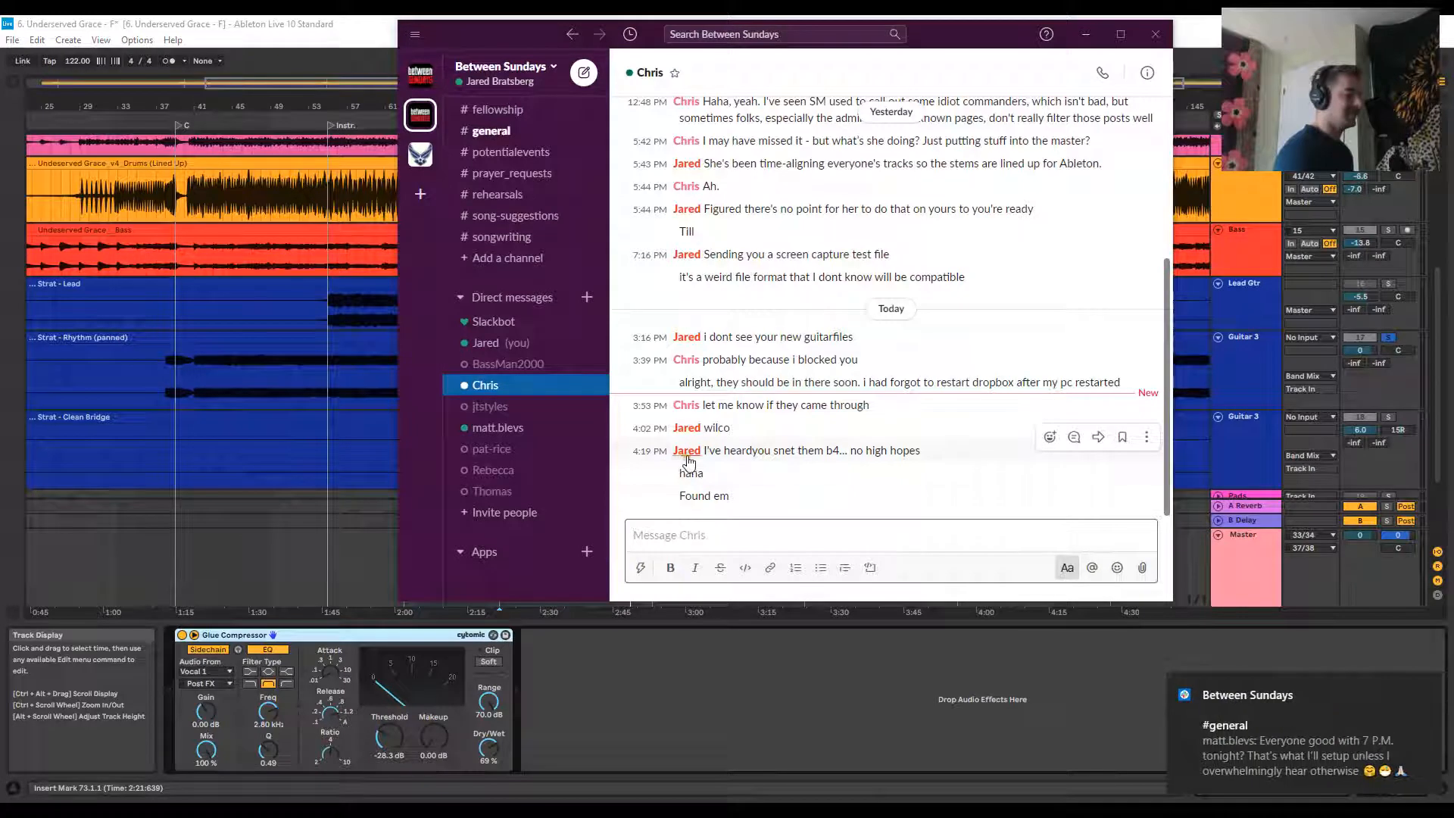
left_click(1081, 35)
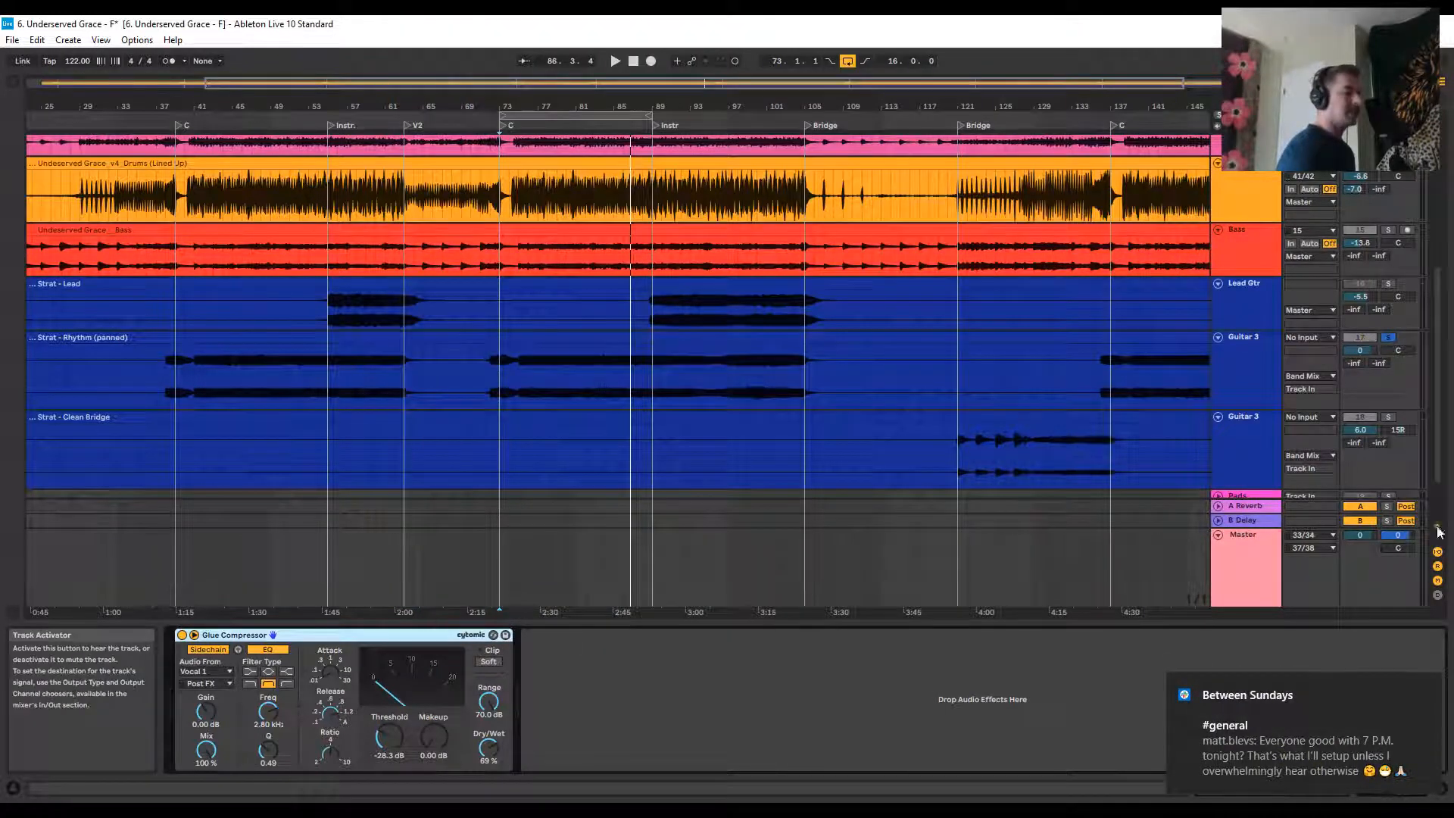
left_click(1428, 689)
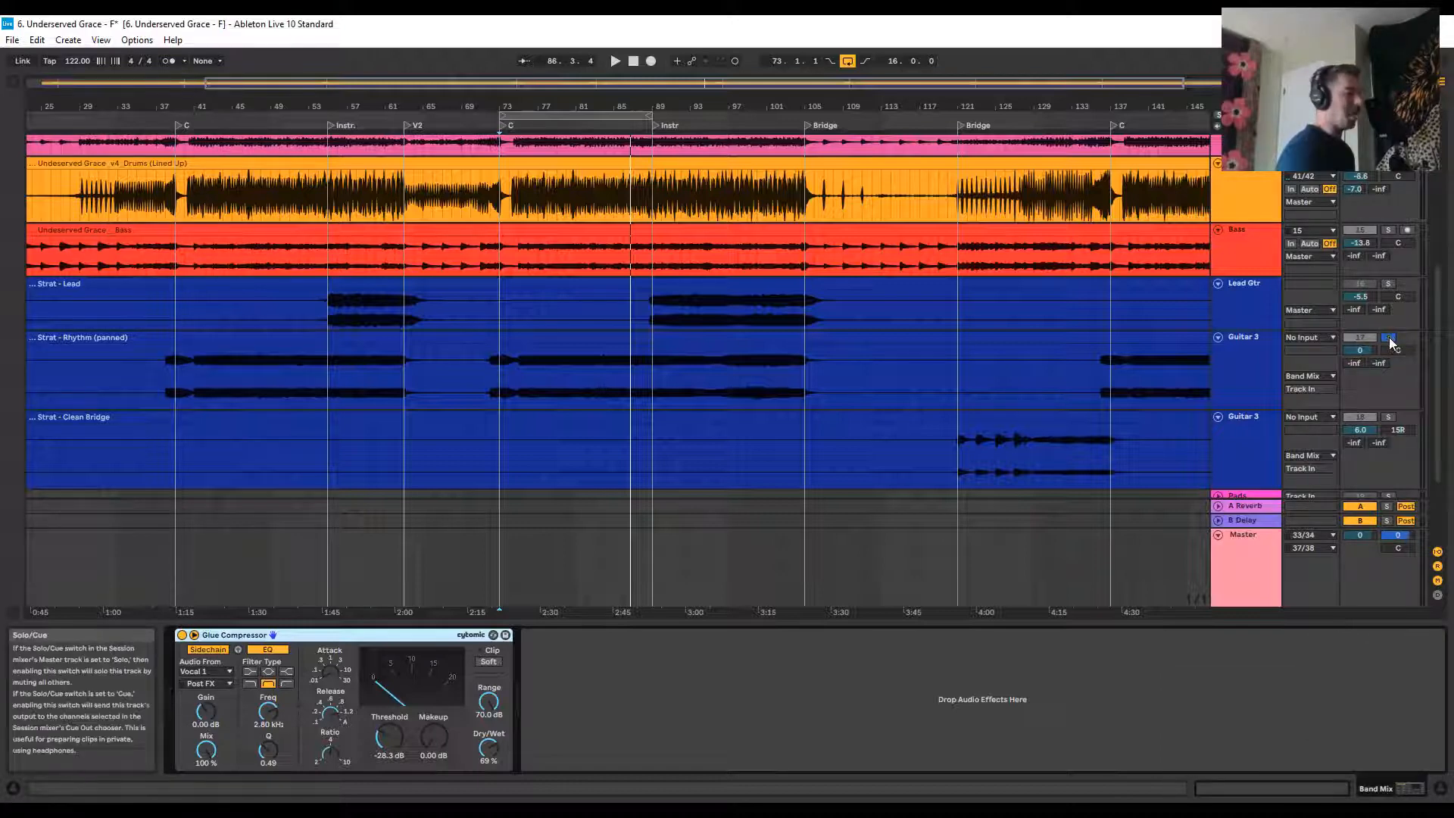
Turn off the solo on the Strat - Rhythm track and compare where the vocal and lead guitar parts overlap
left_click(1389, 338)
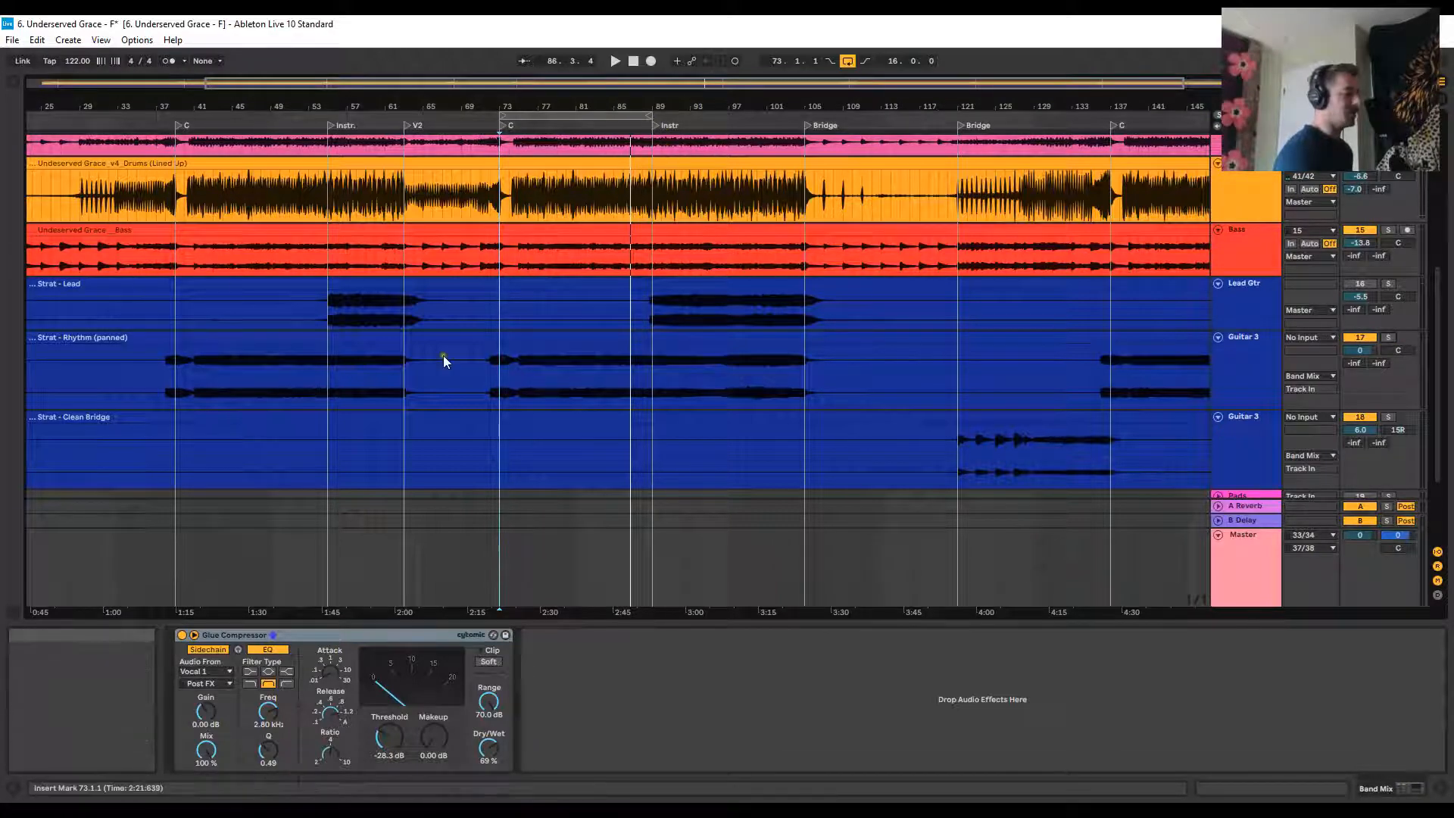
scroll(382, 340, "up", 5)
scroll(380, 336, "down", 5)
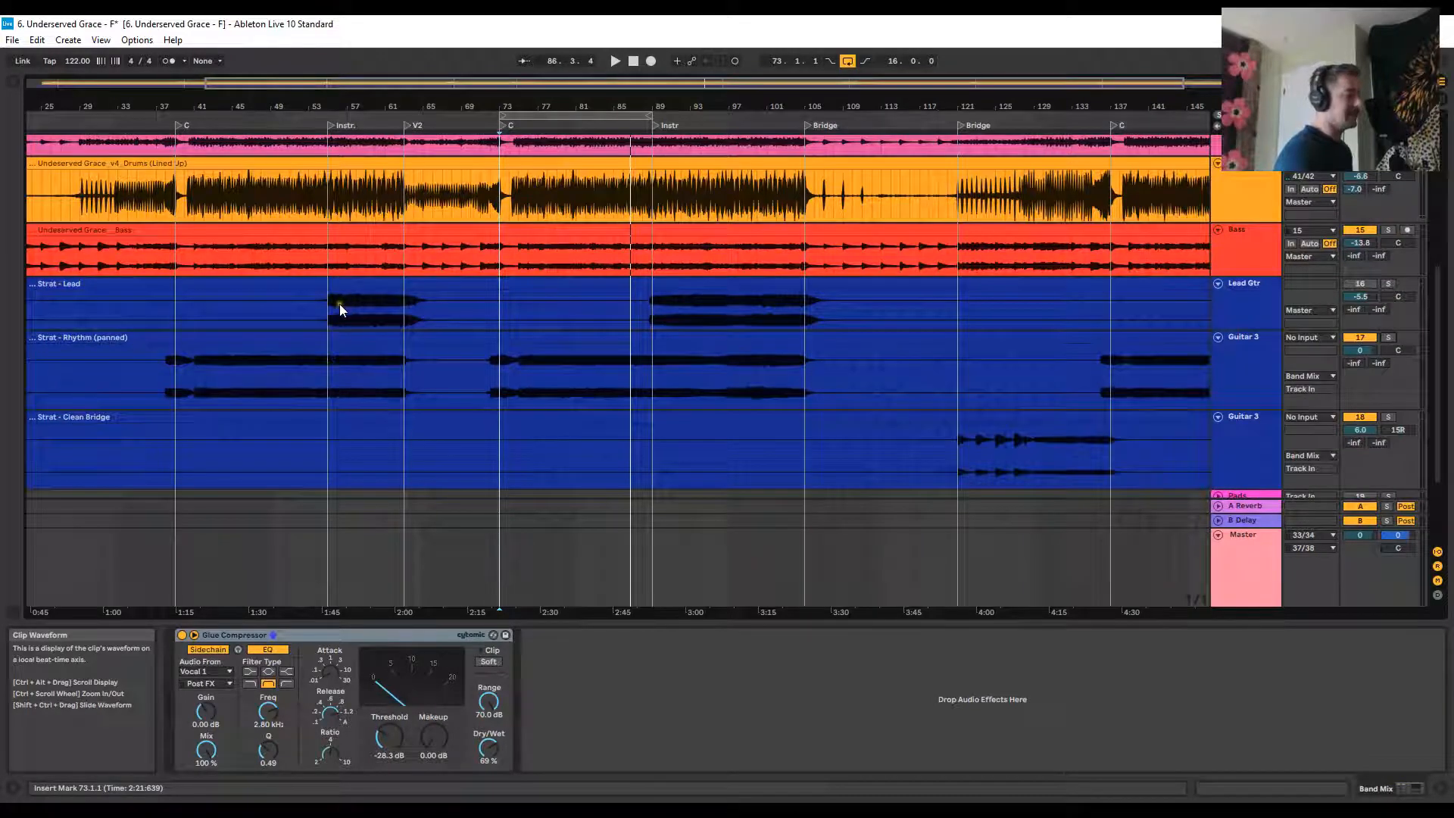
scroll(406, 309, "up", 4)
scroll(403, 295, "up", 3)
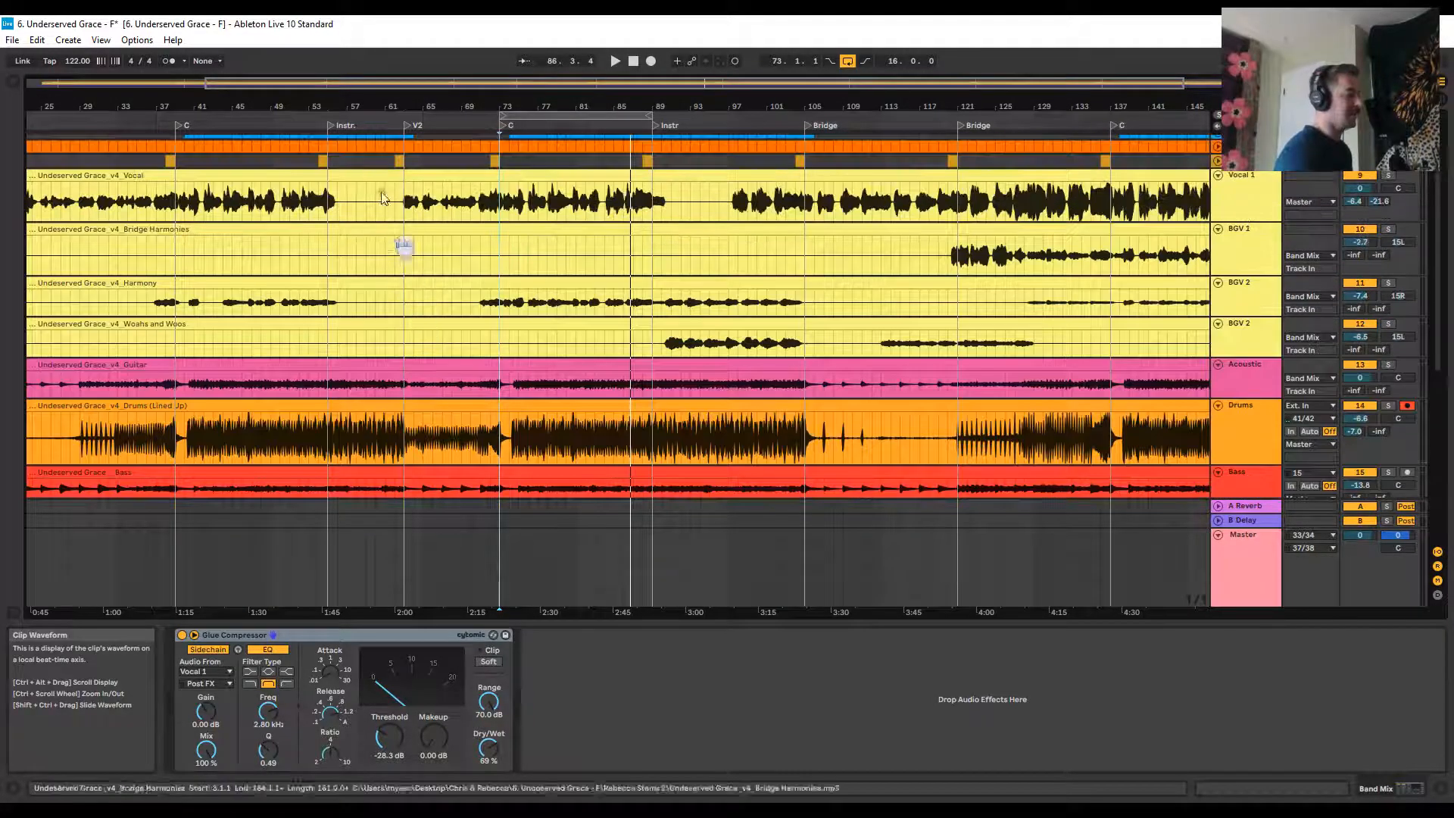
scroll(871, 469, "down", 5)
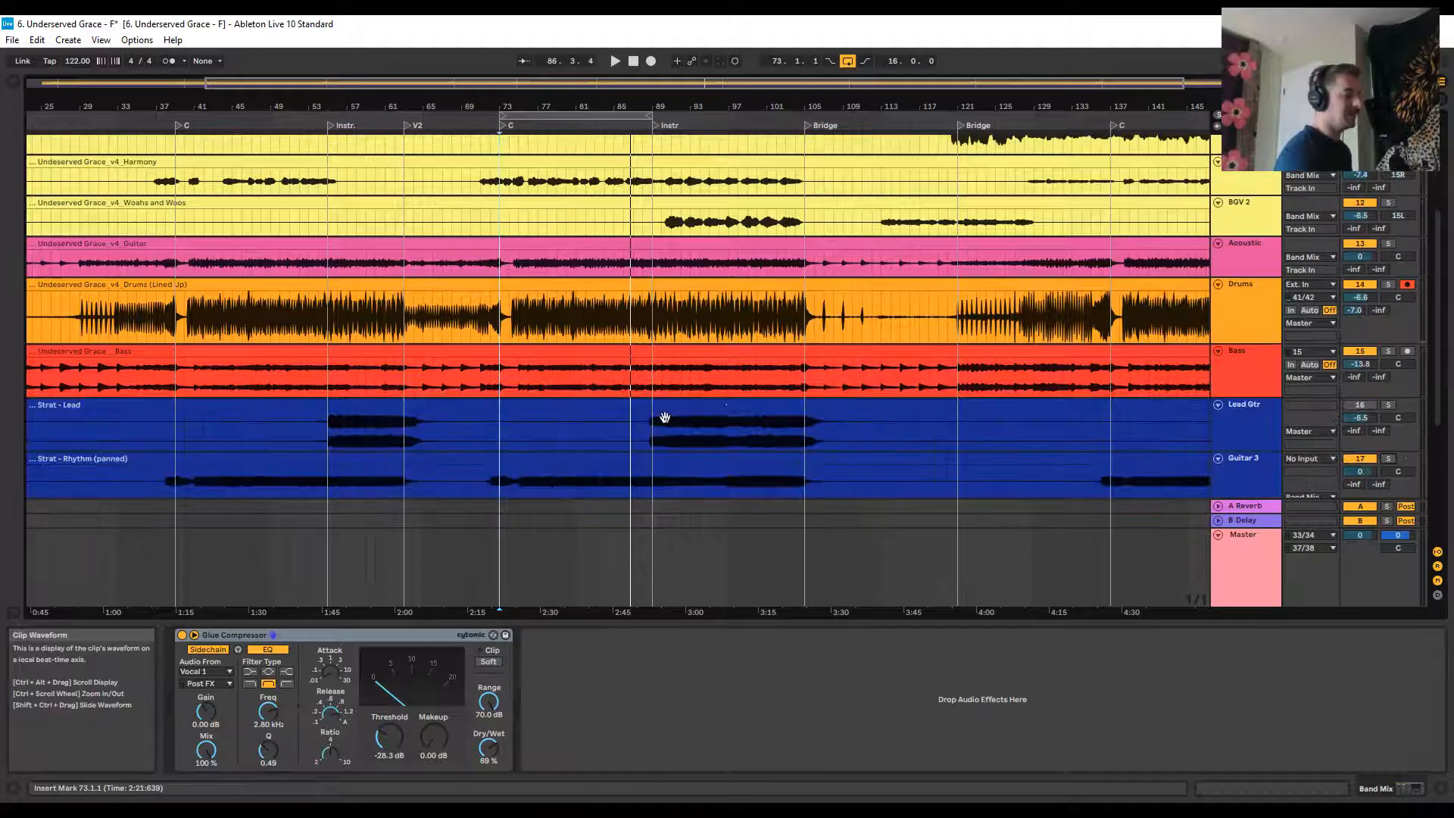
scroll(712, 409, "up", 4)
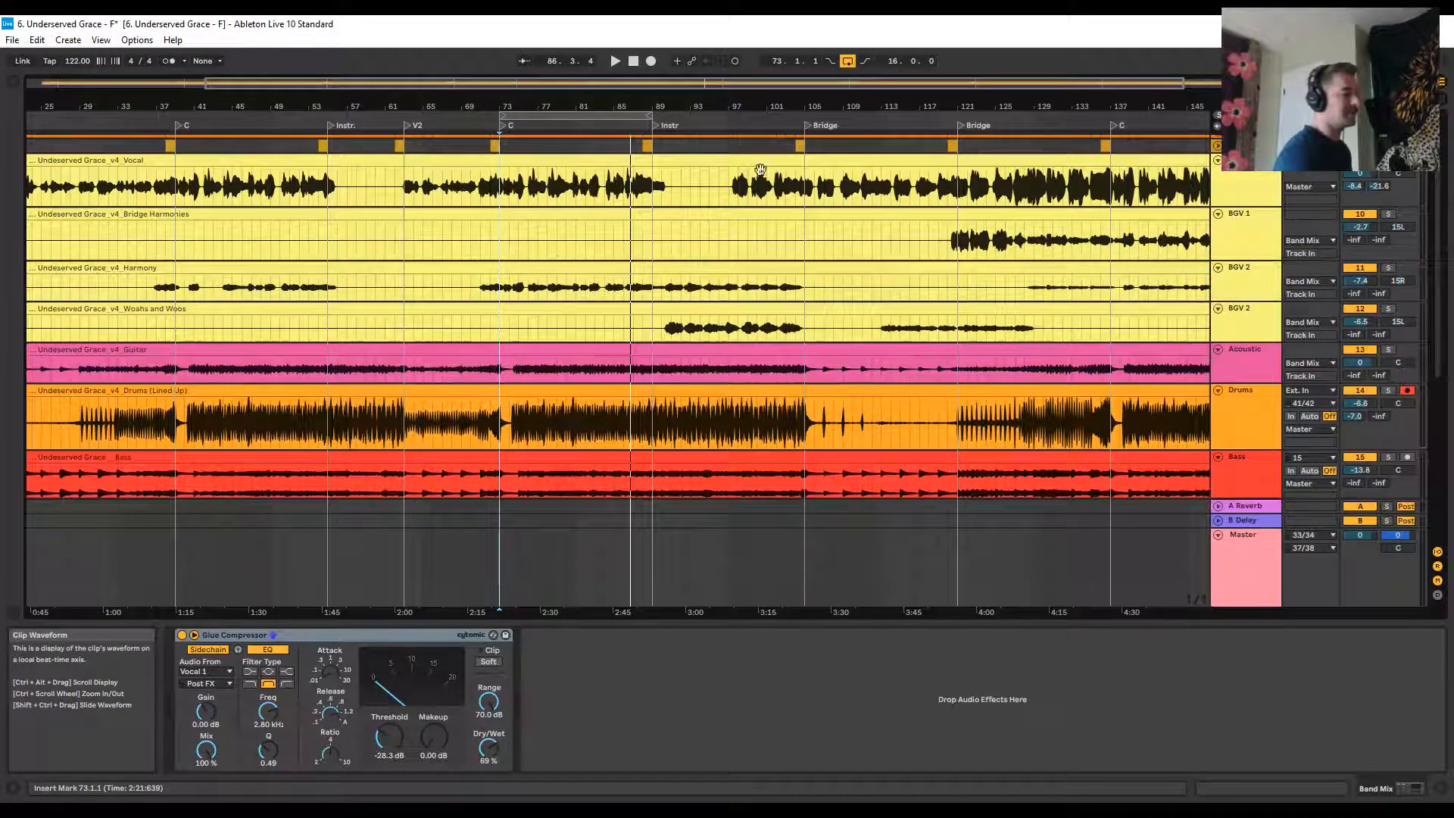
scroll(740, 381, "down", 4)
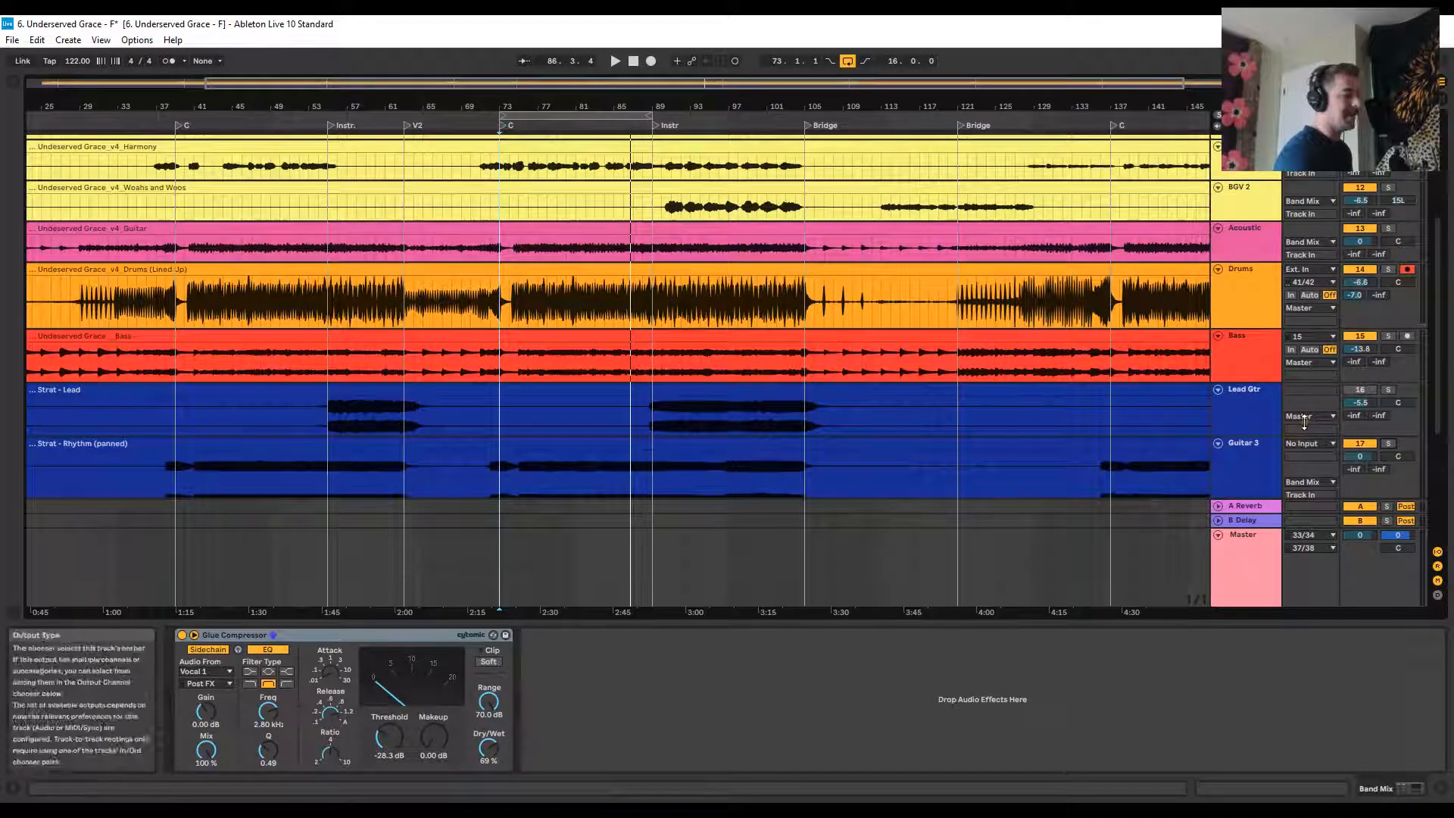
scroll(1291, 421, "down", 2)
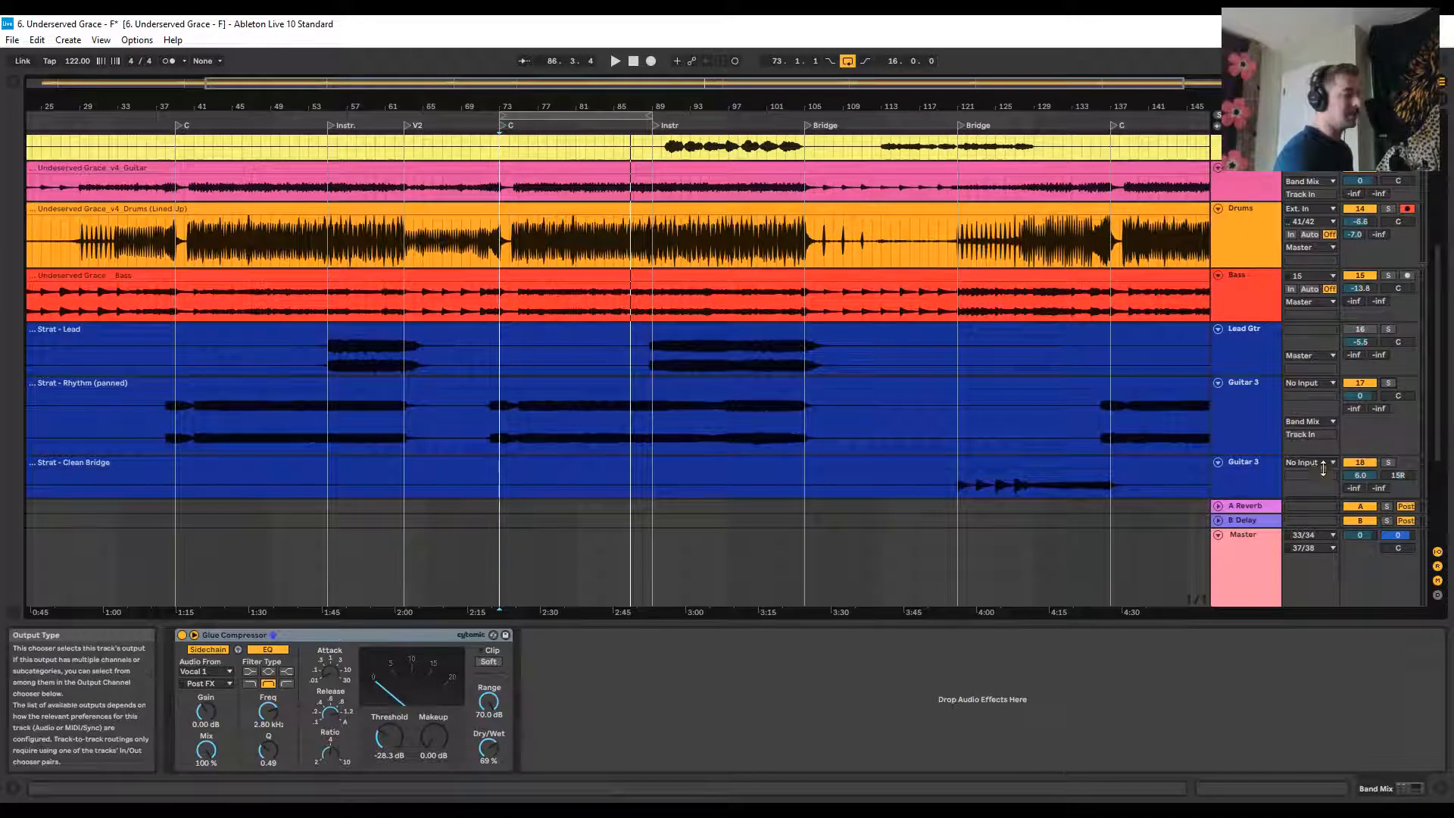
scroll(1105, 399, "up", 7)
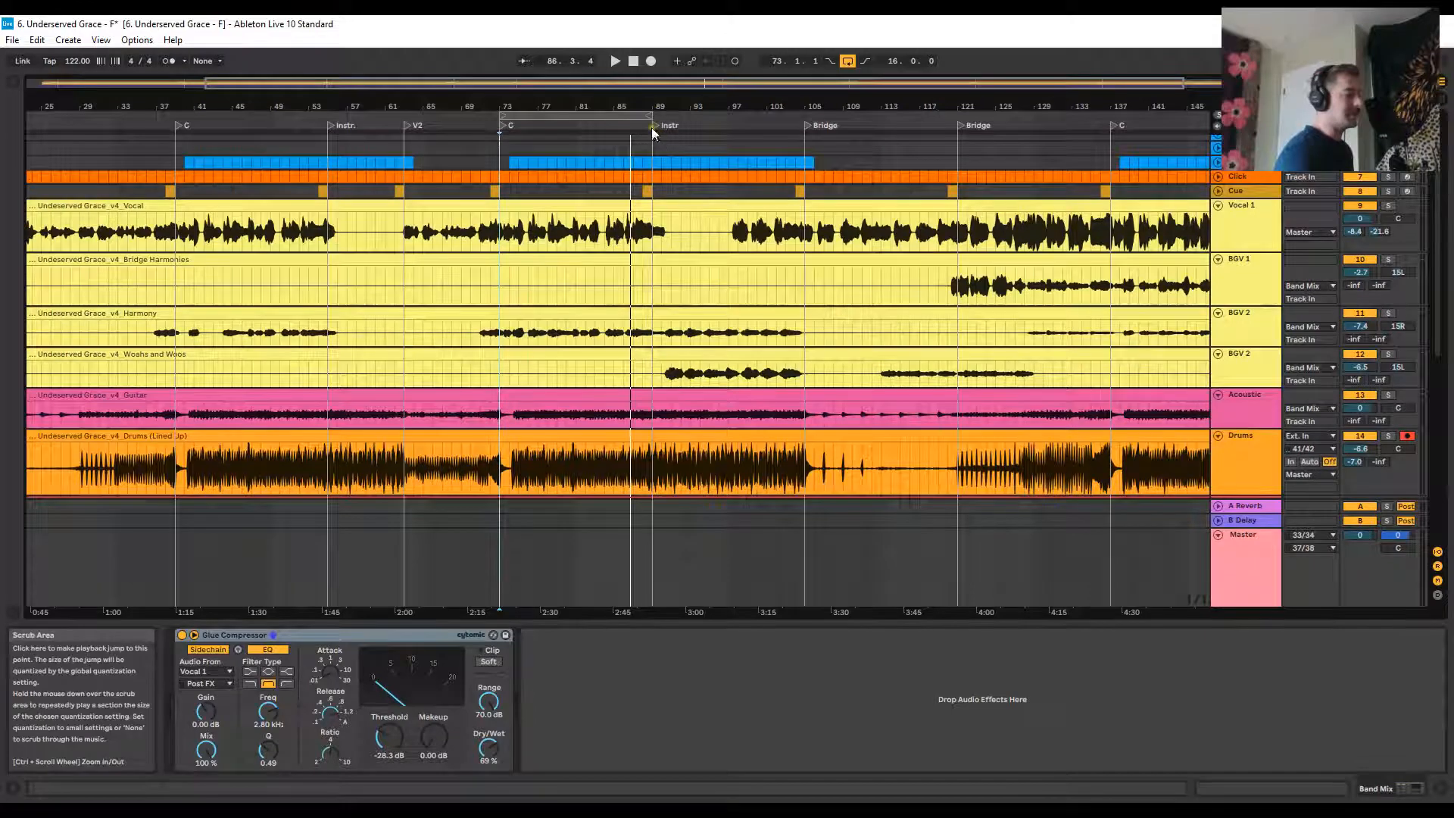
Play from the middle of the second instrumental section and briefly audition the Lead Gtr track in solo
left_click(720, 128)
scroll(946, 379, "down", 3)
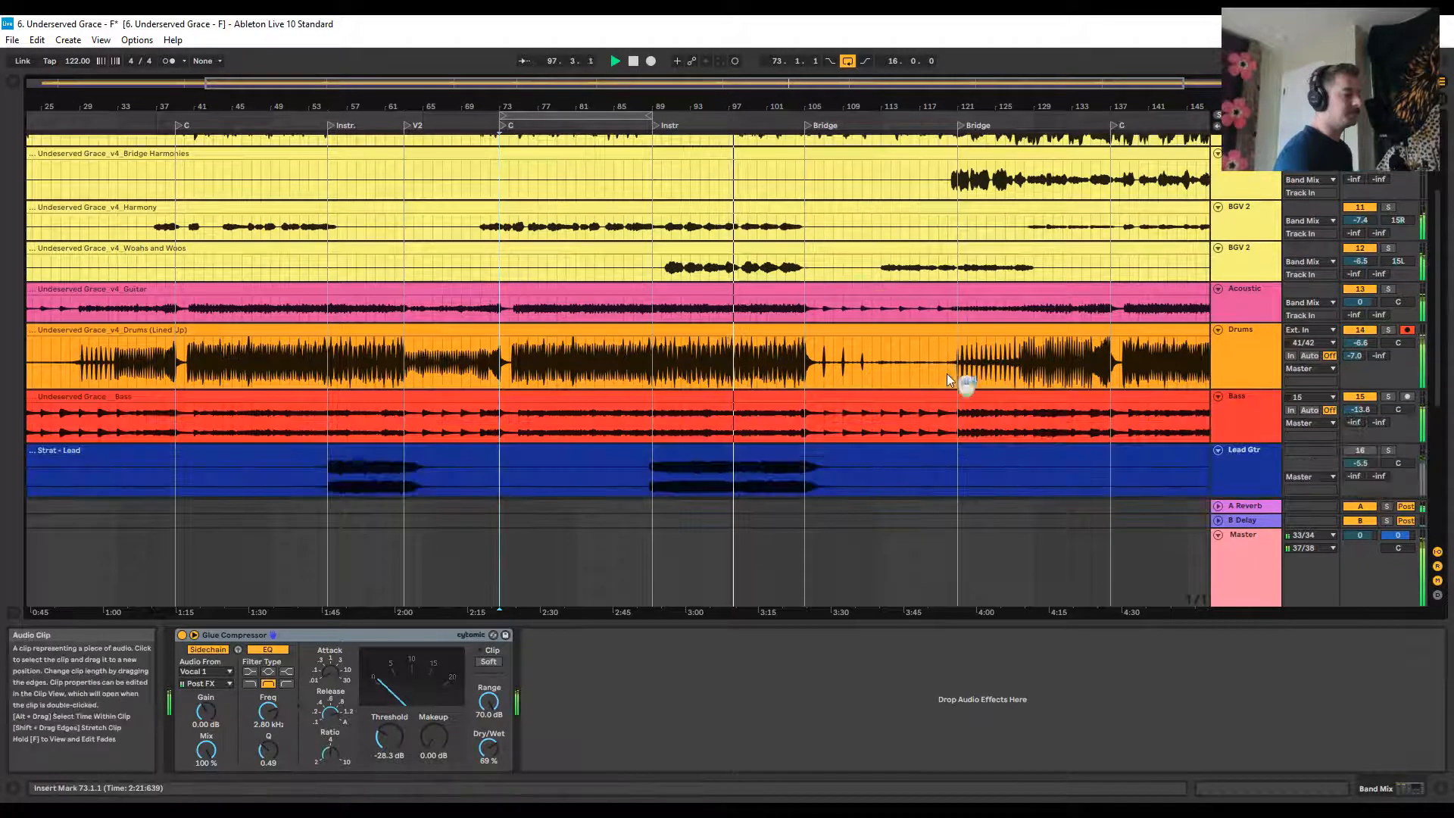
scroll(1156, 447, "down", 3)
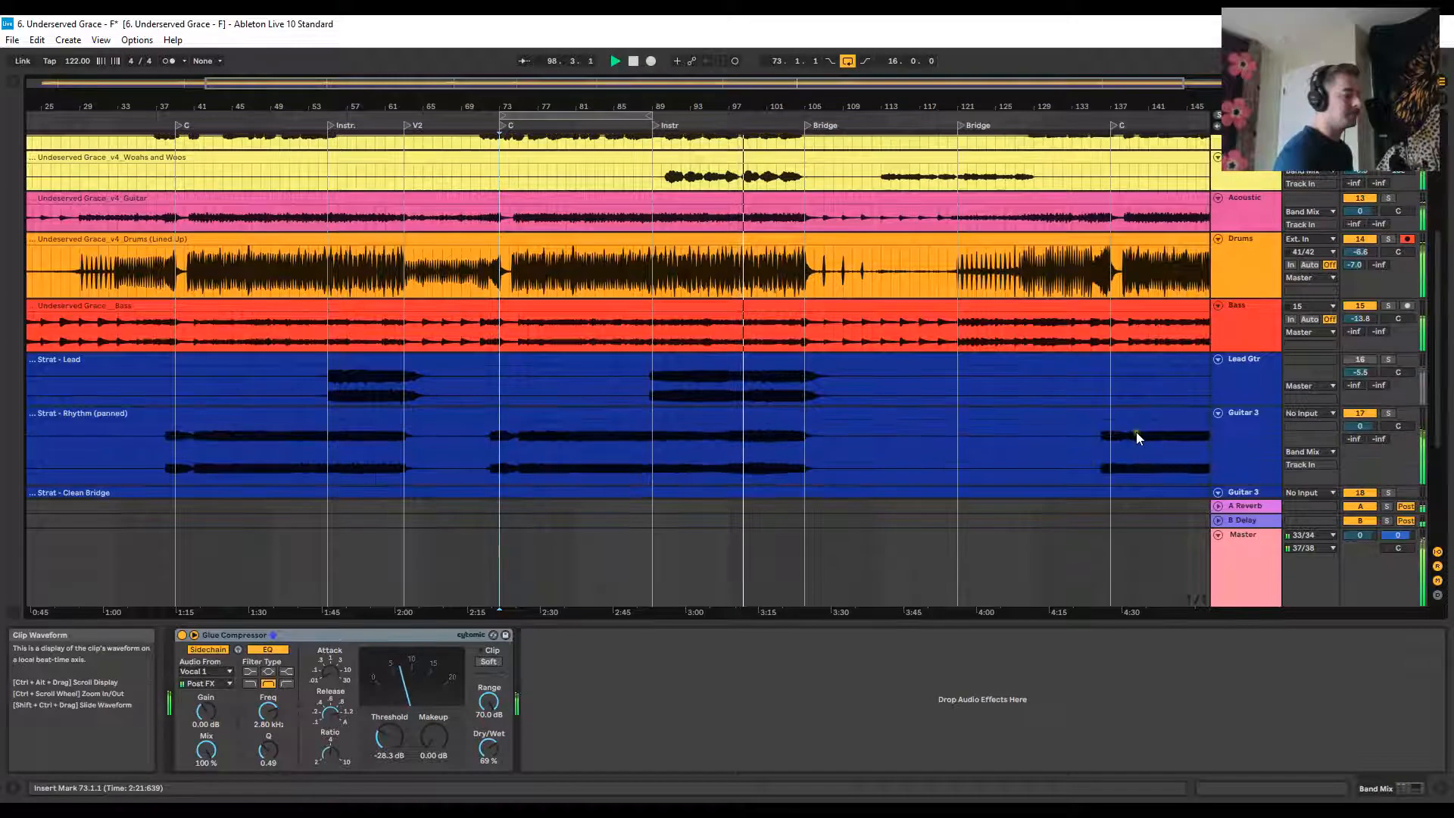
left_click(1388, 359)
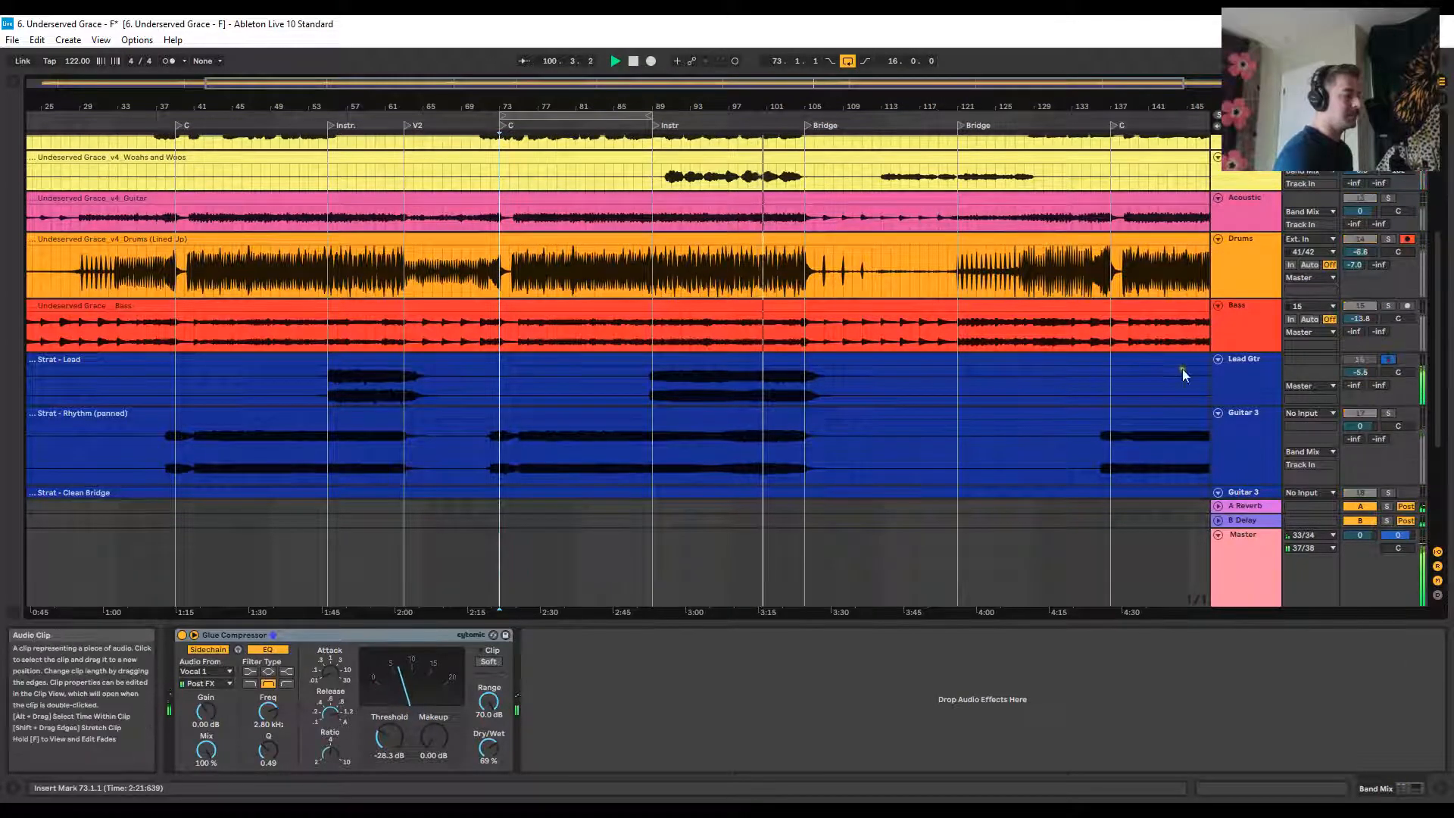
left_click(1389, 361)
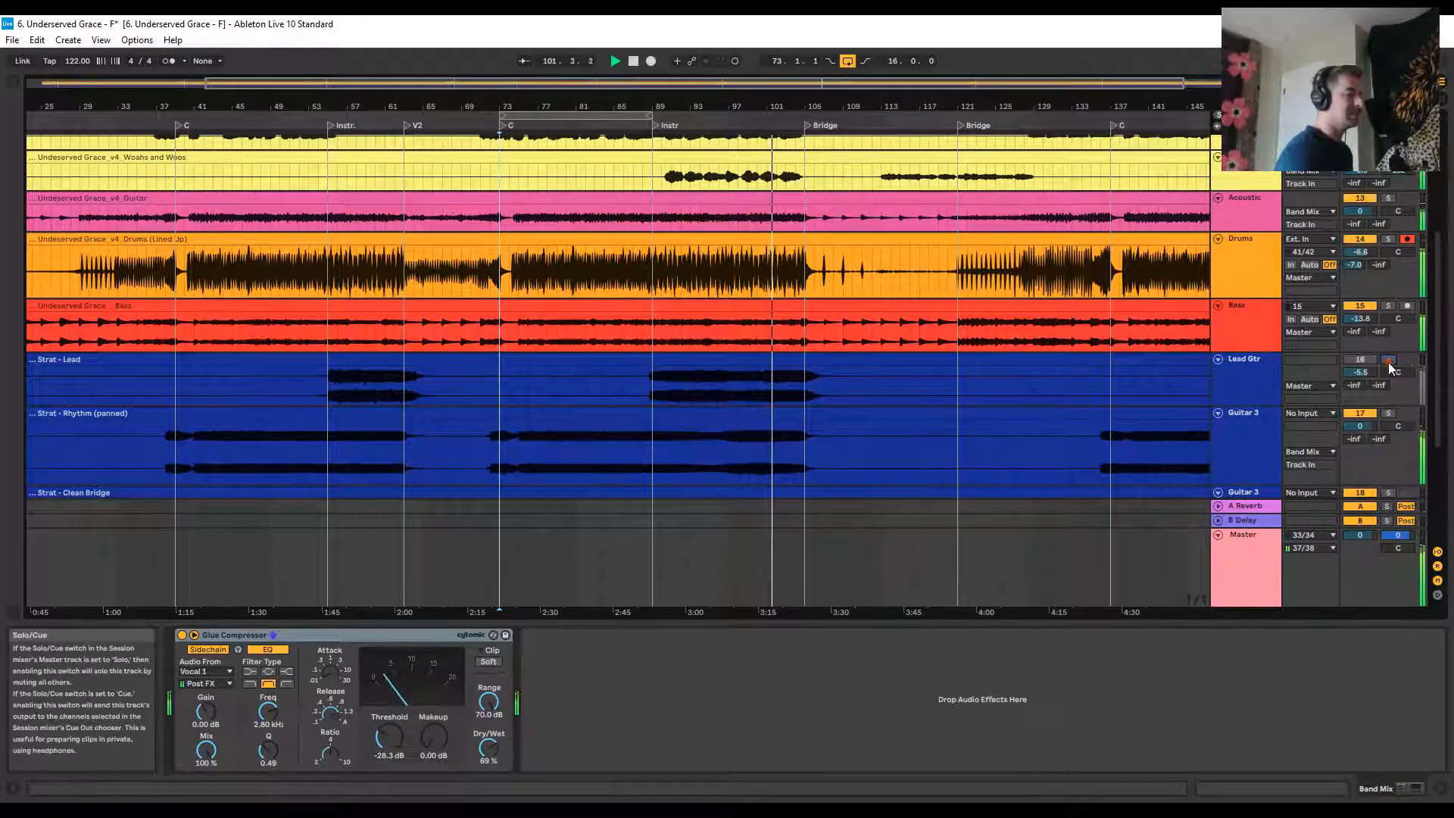
Set the Lead Gtr volume to 0.1 dB and replay the second instrumental section with that track's devices shown
left_click_drag(1361, 373, 1367, 372)
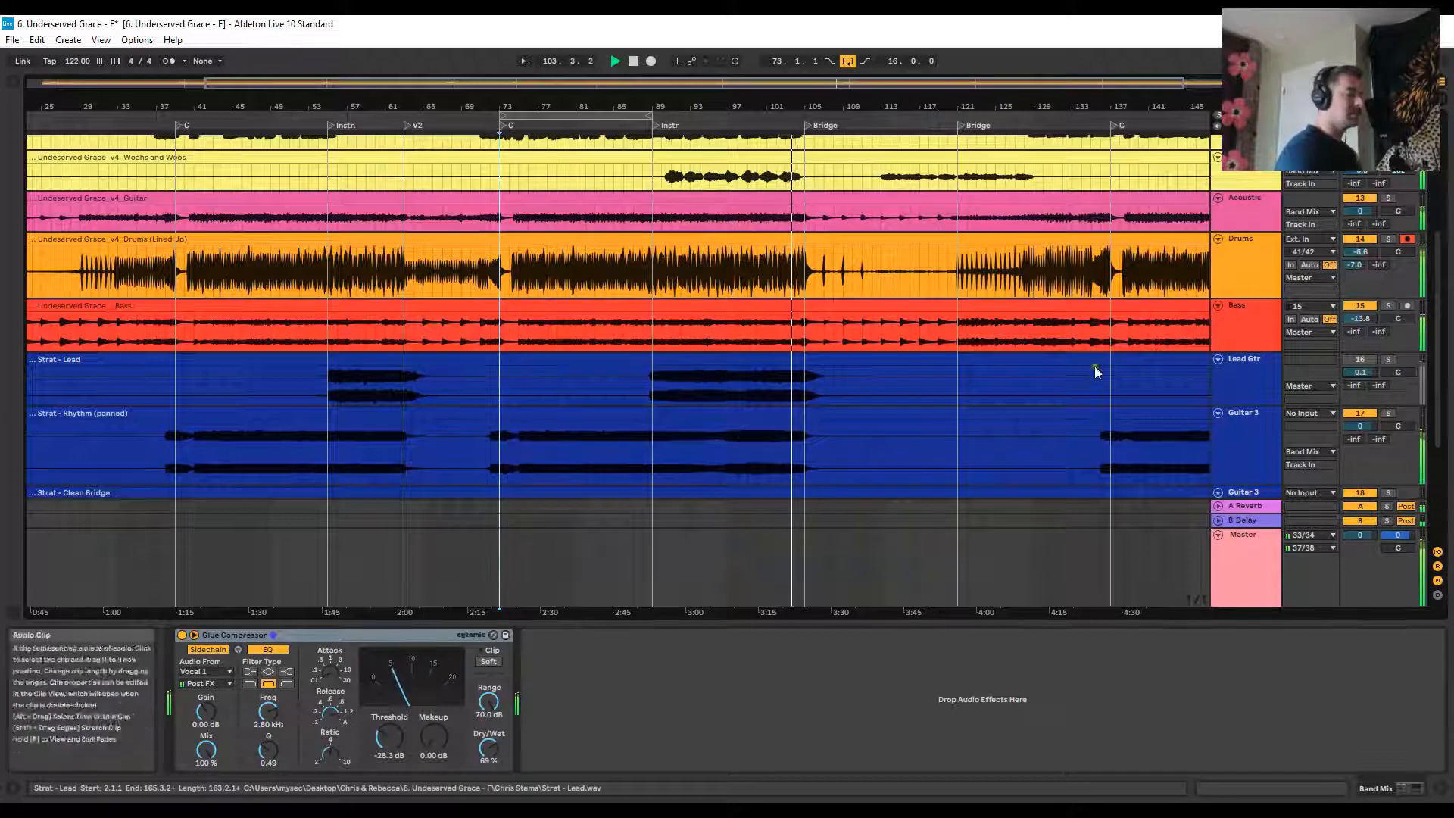
left_click(1238, 378)
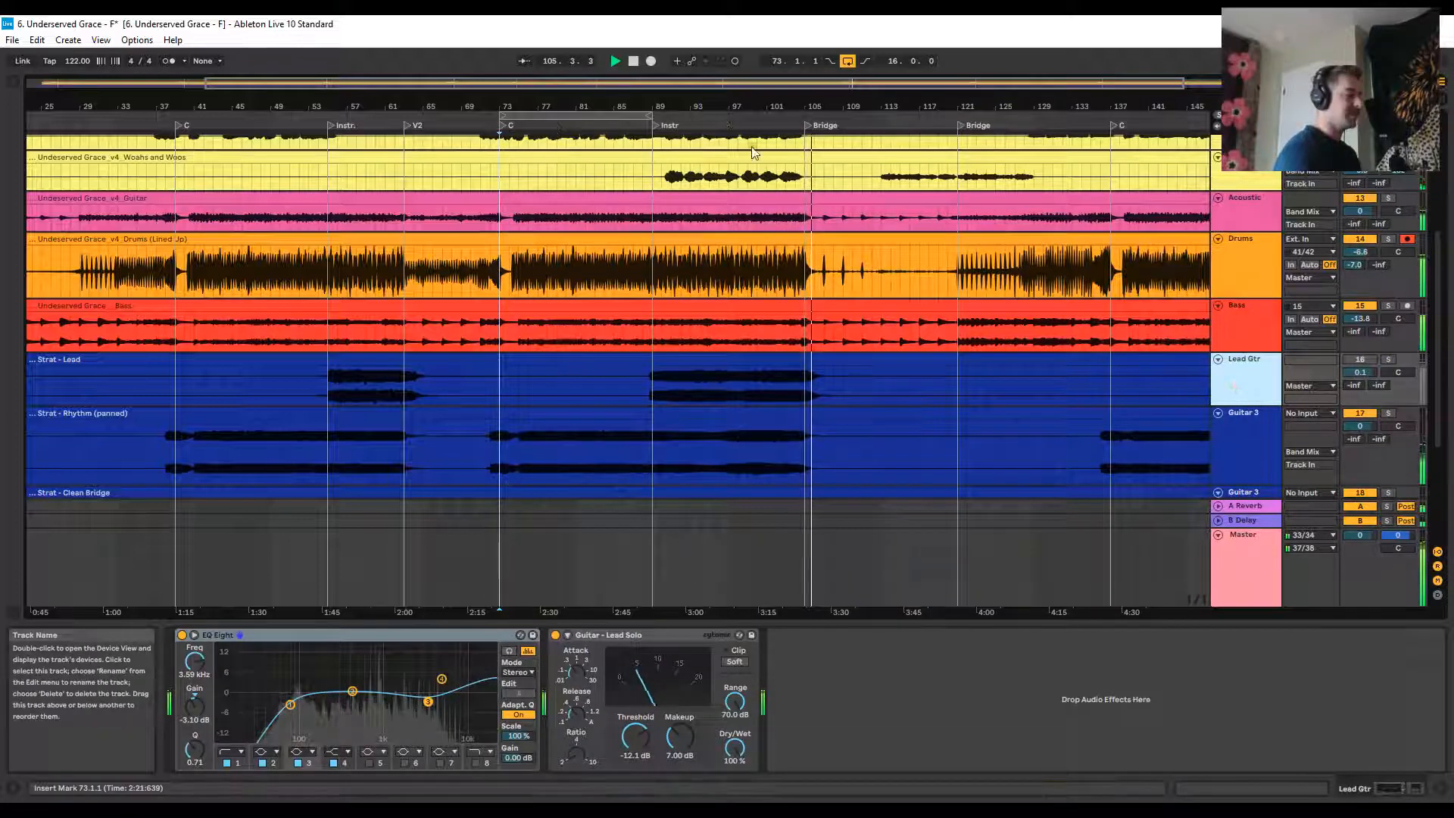
left_click(740, 124)
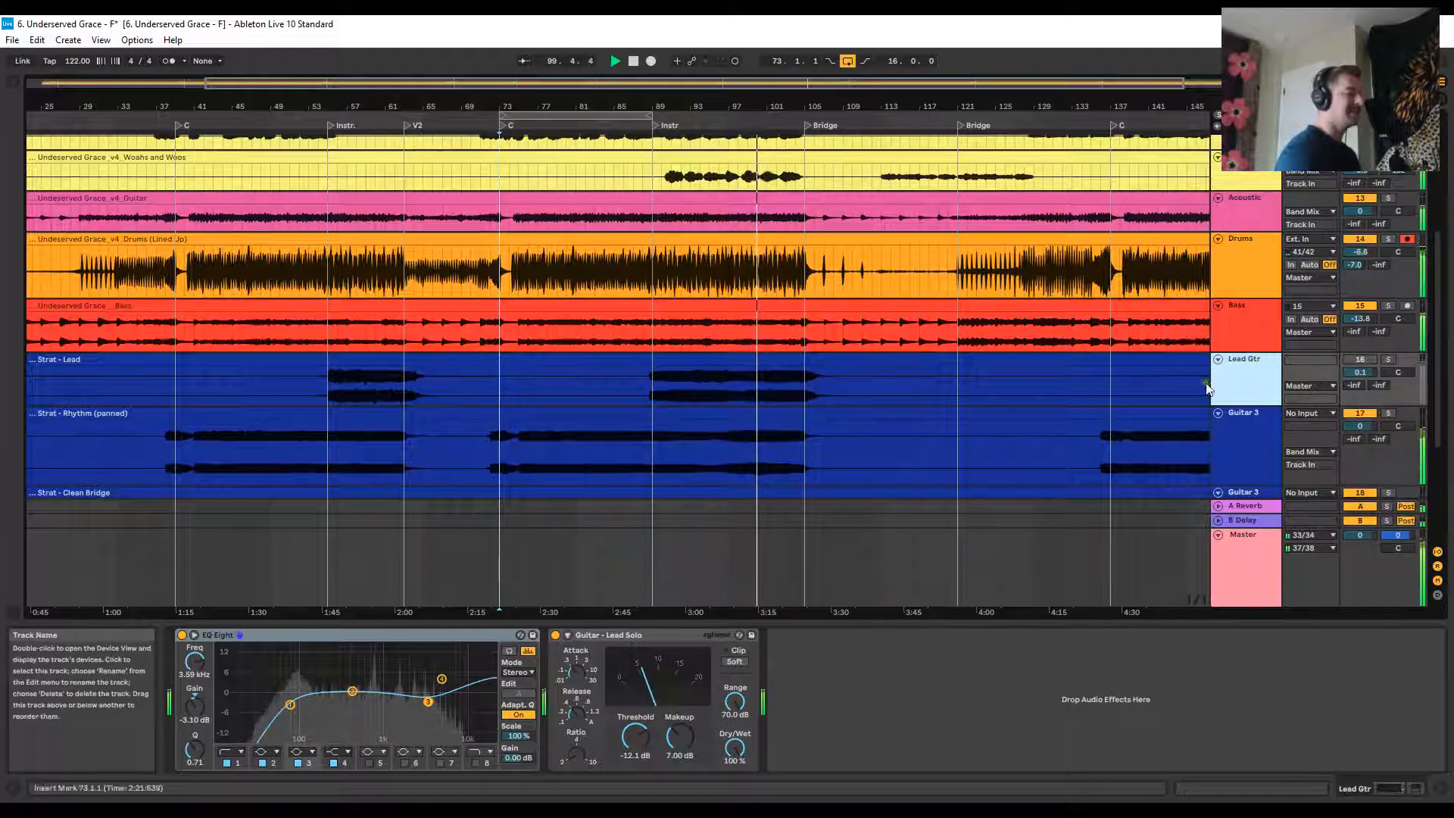
key("space")
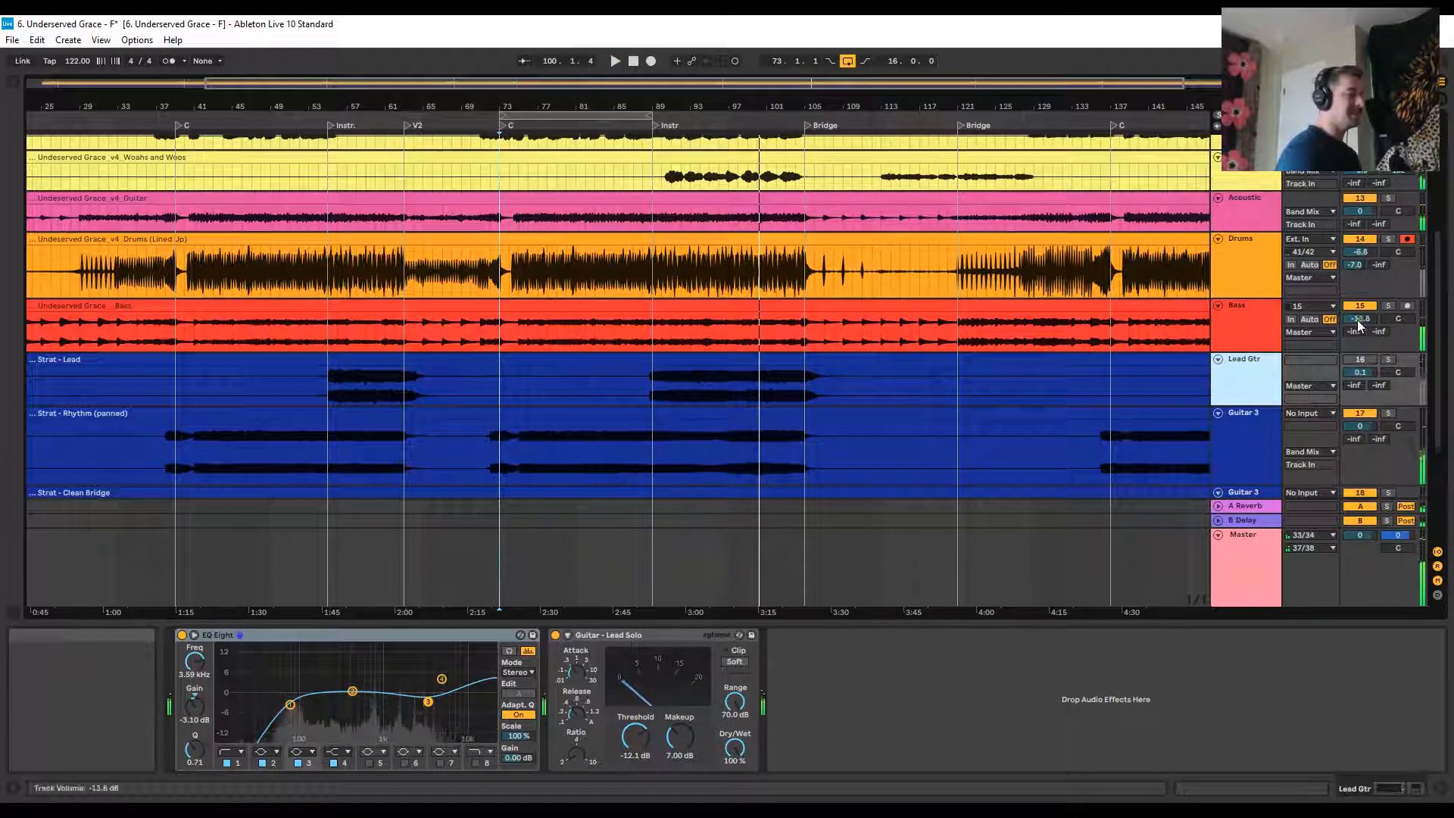
Unmute the Lead Gtr track and set its volume to -6.4 dB while the second instrumental section plays
left_click(1363, 360)
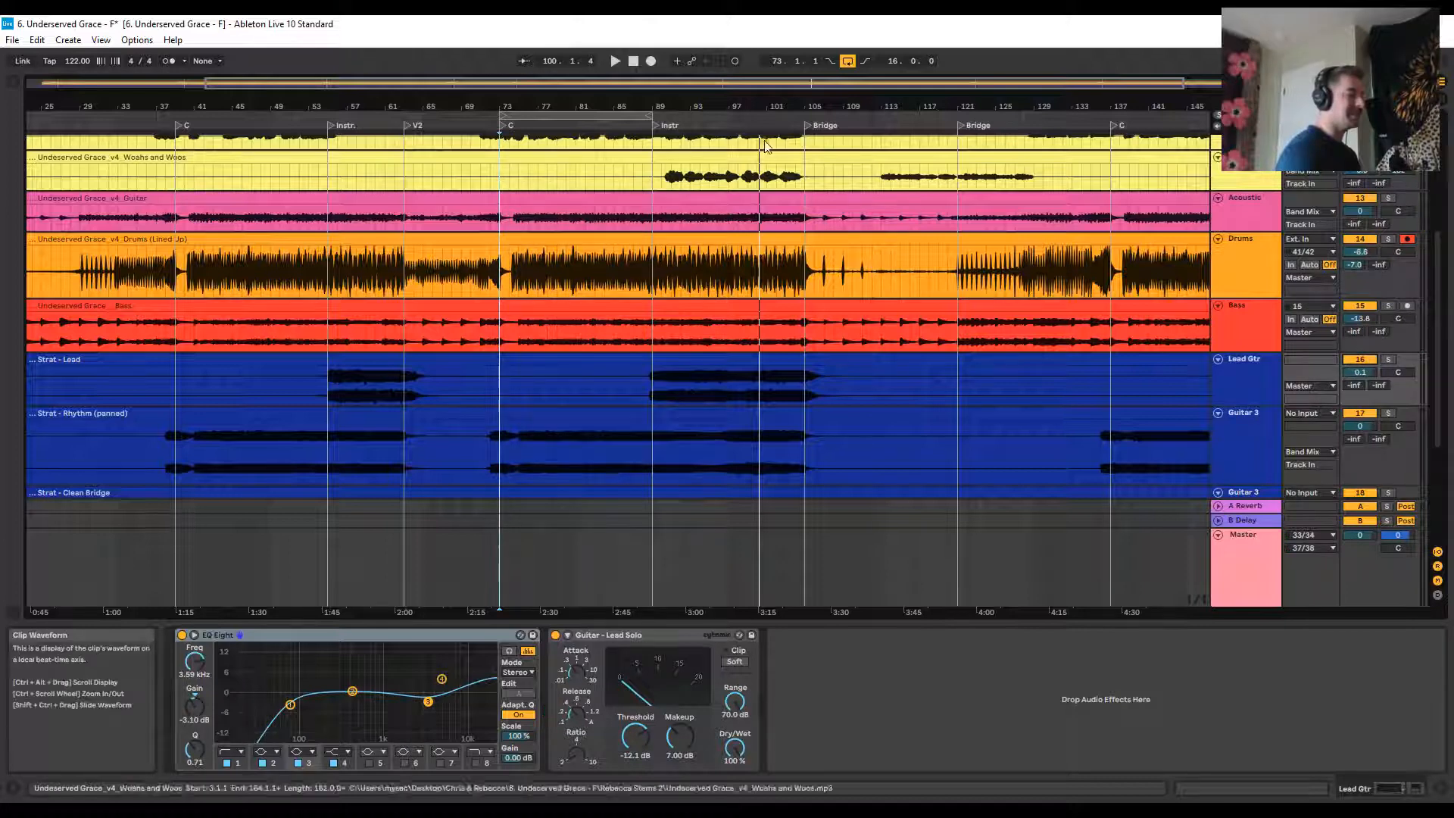
key("space")
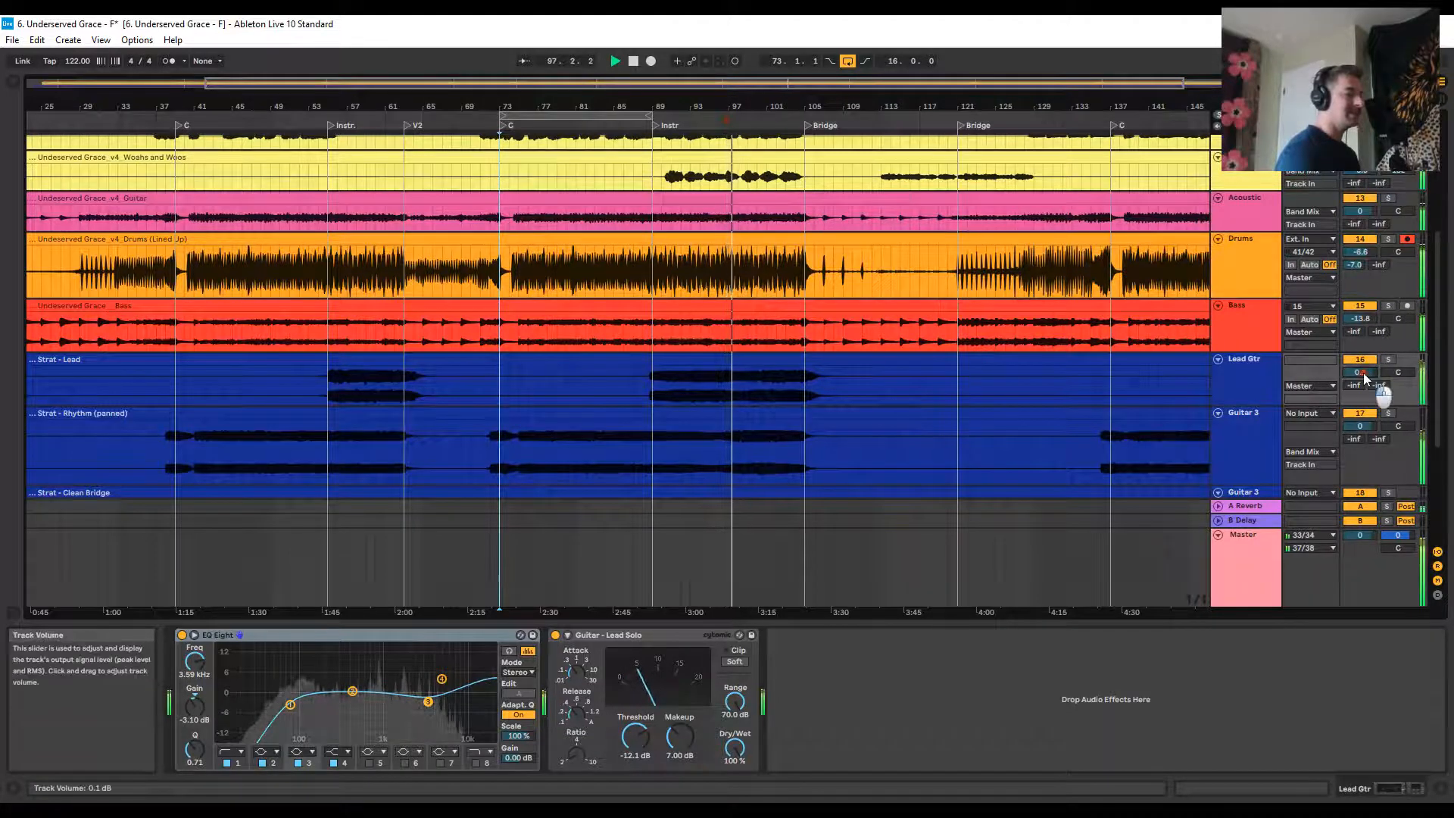
left_click_drag(1363, 373, 1363, 373)
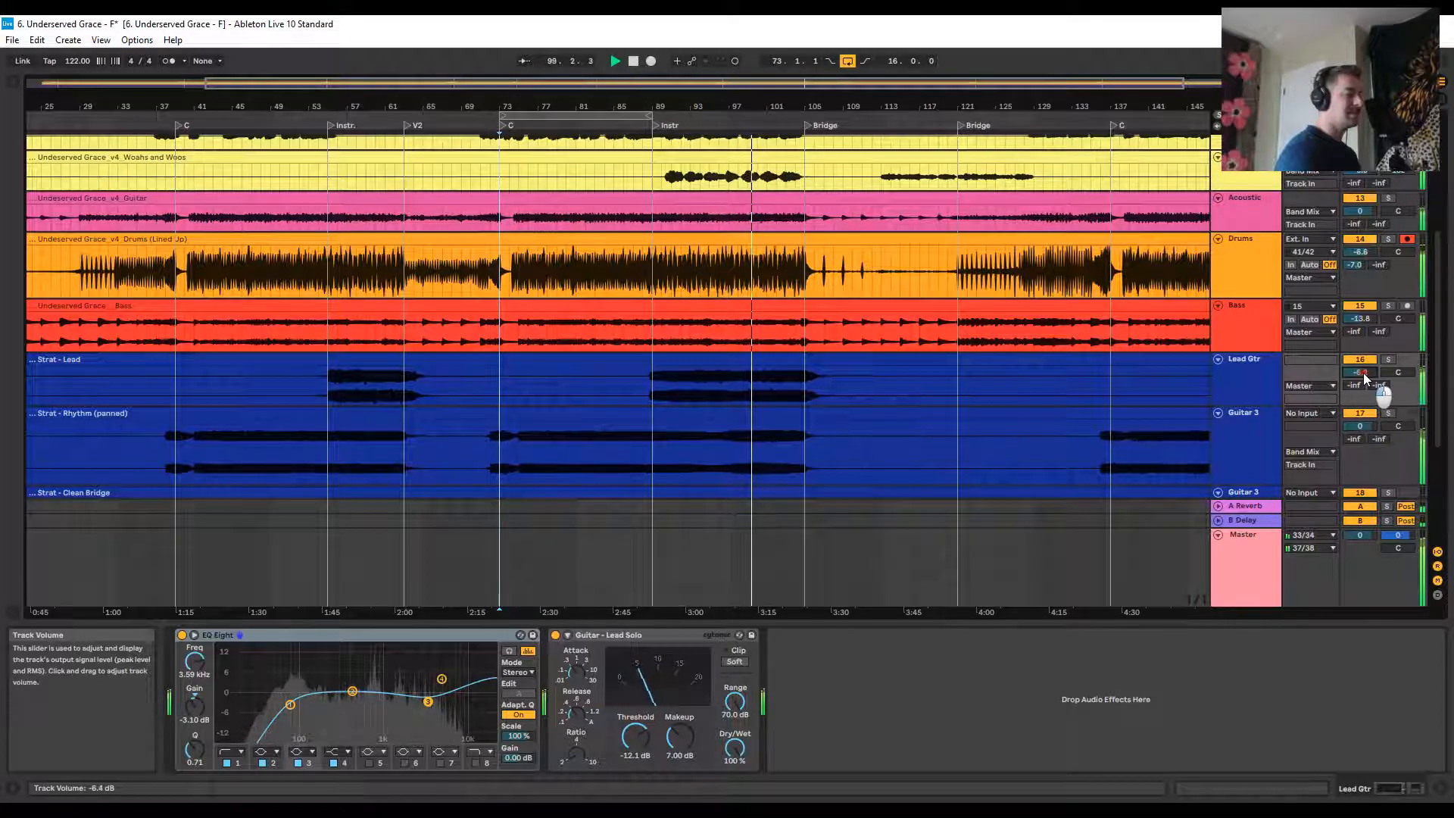
key("space")
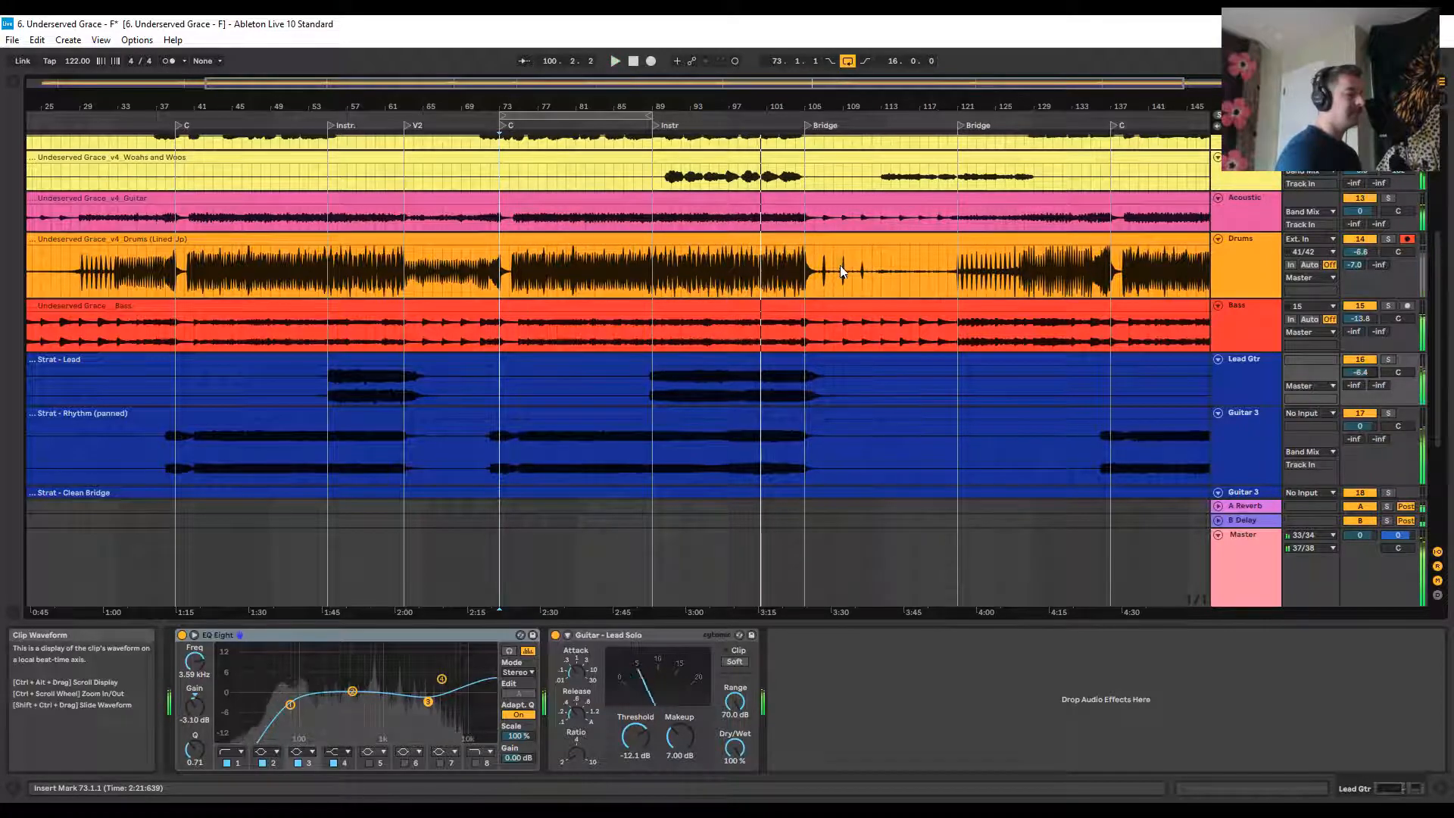
Examine the Strat - Lead part against the vocal, harmony and rhythm guitar parts around the second instrumental section
scroll(841, 271, "up", 4)
scroll(828, 296, "down", 2)
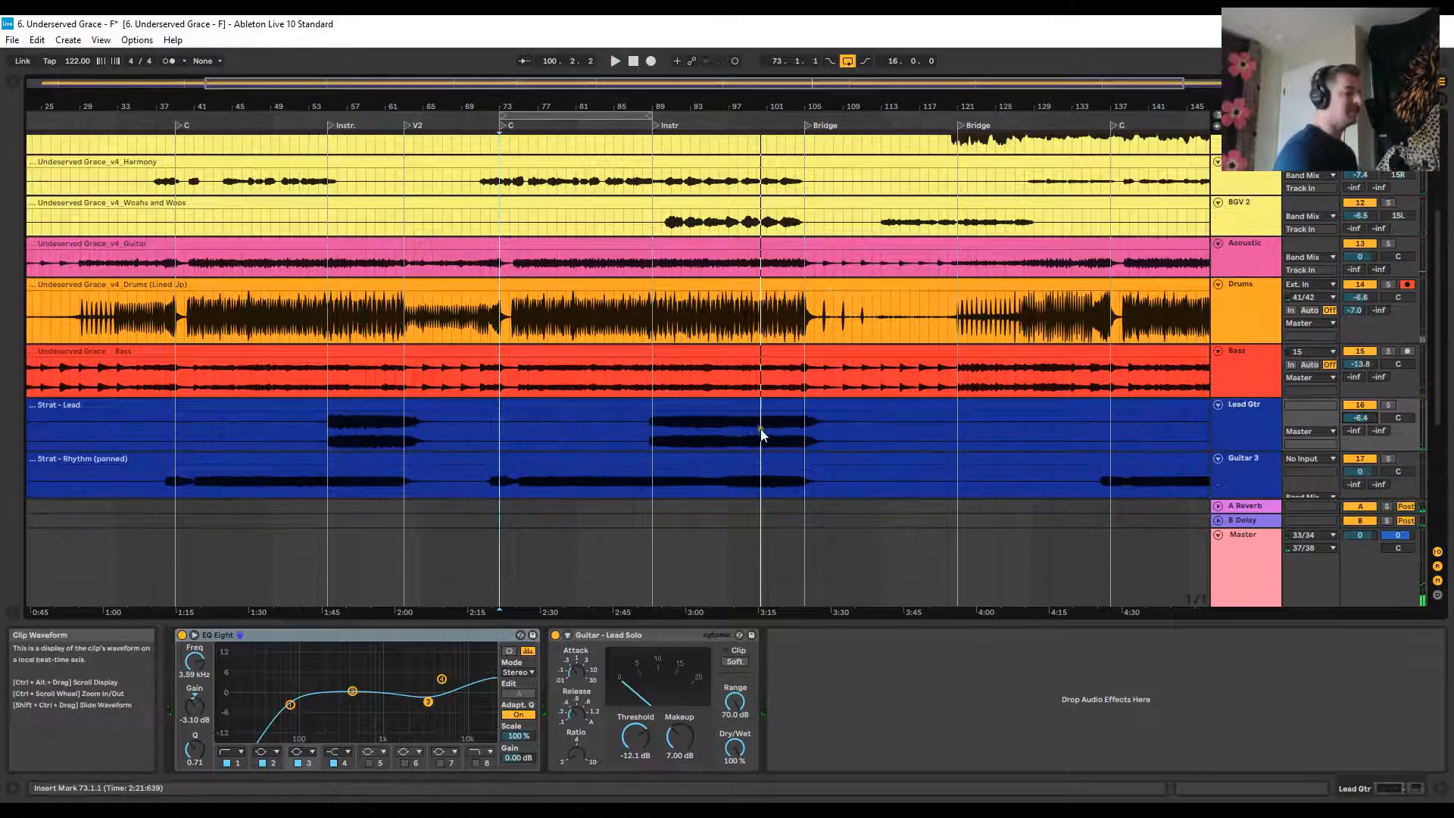
scroll(761, 430, "up", 5)
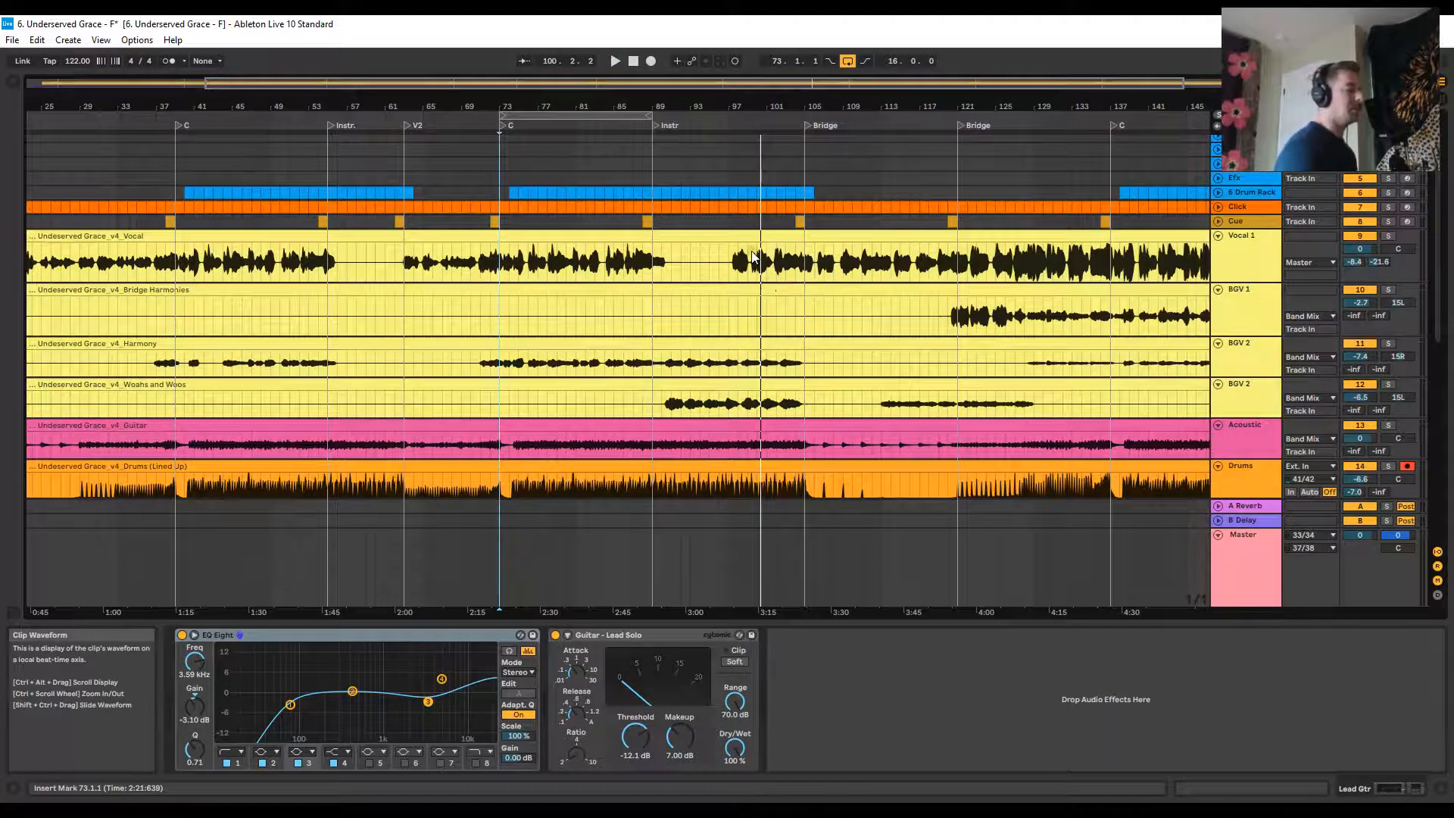
scroll(754, 256, "down", 9)
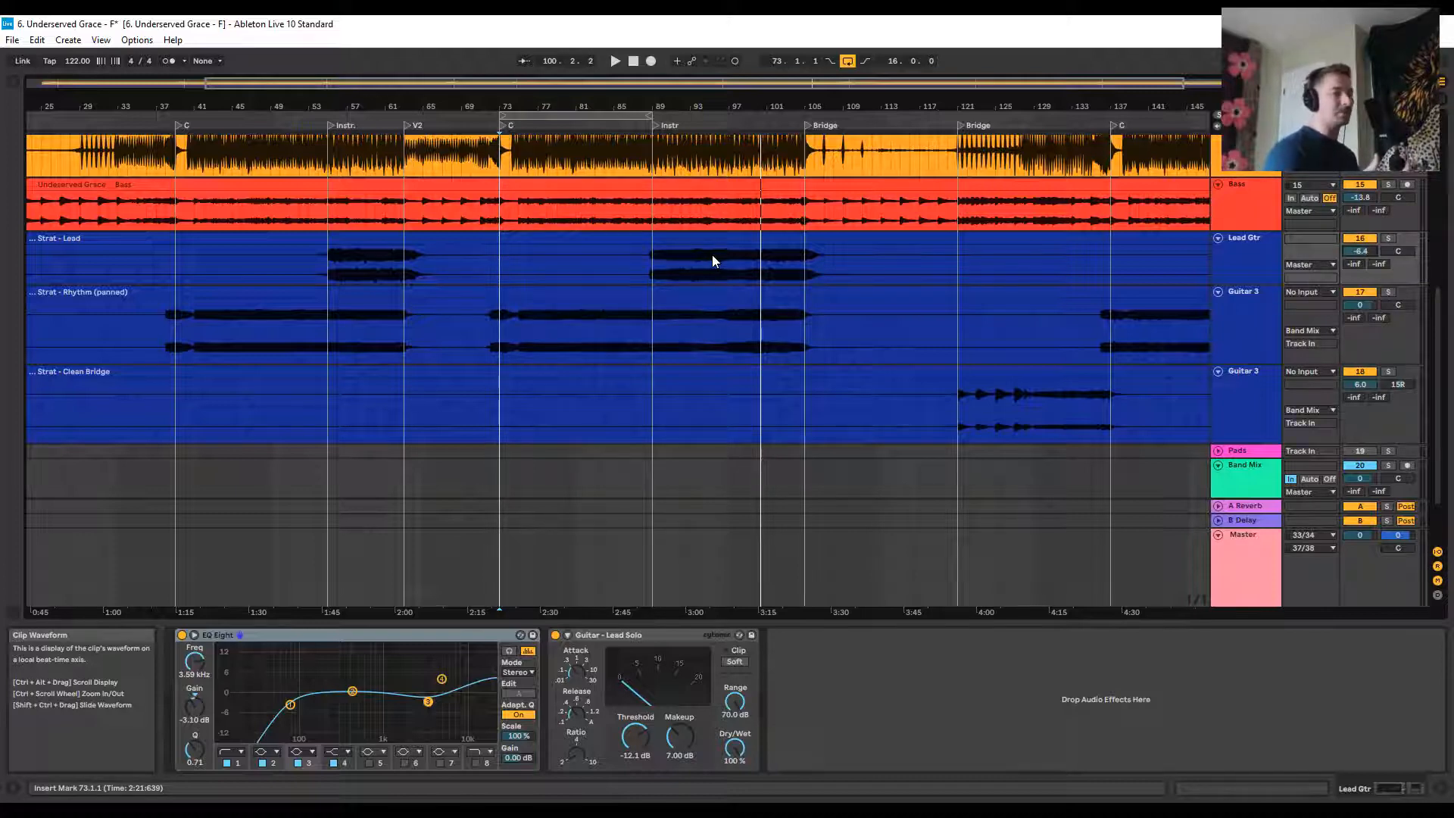
scroll(759, 259, "up", 5)
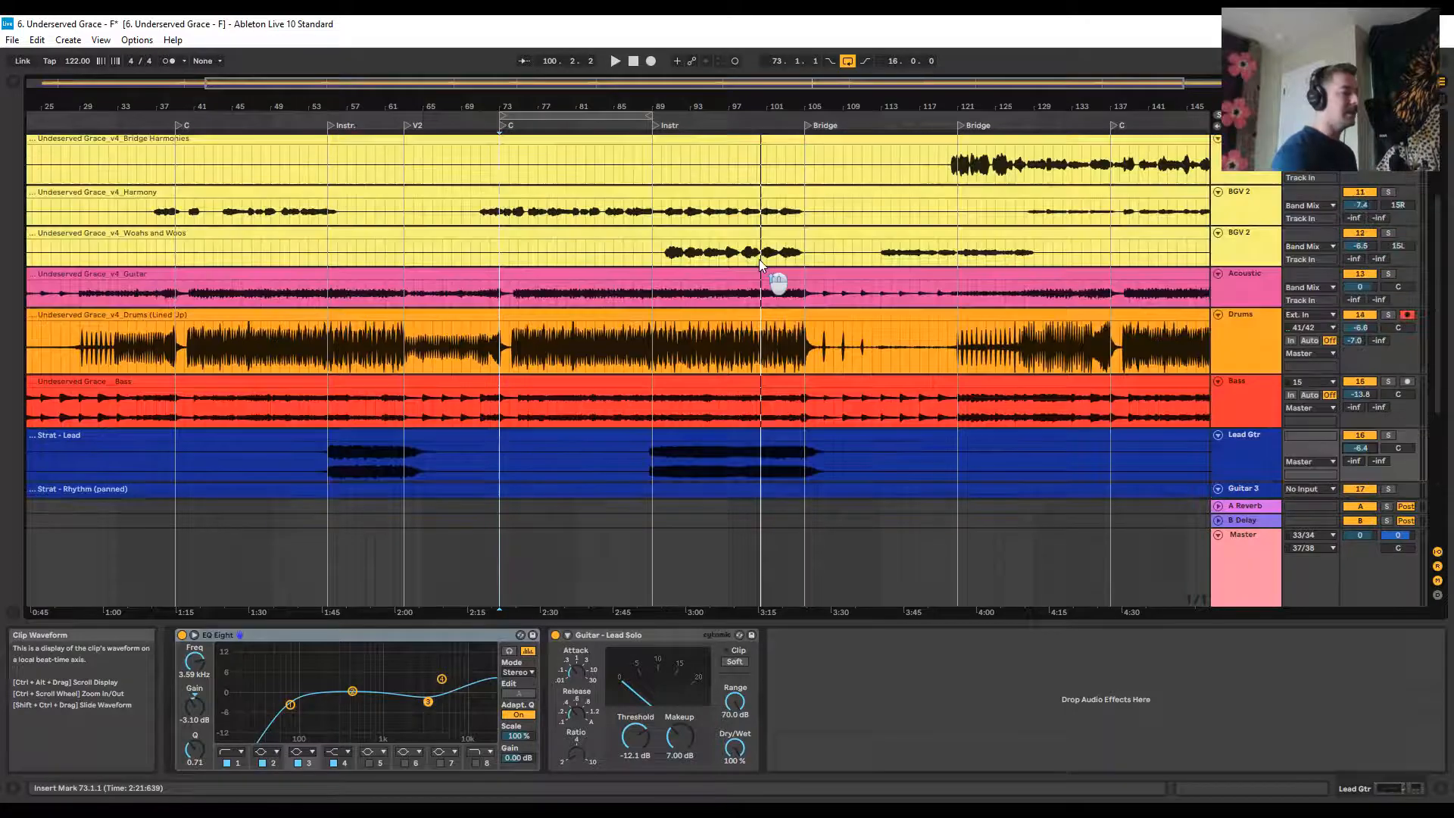
scroll(810, 383, "down", 3)
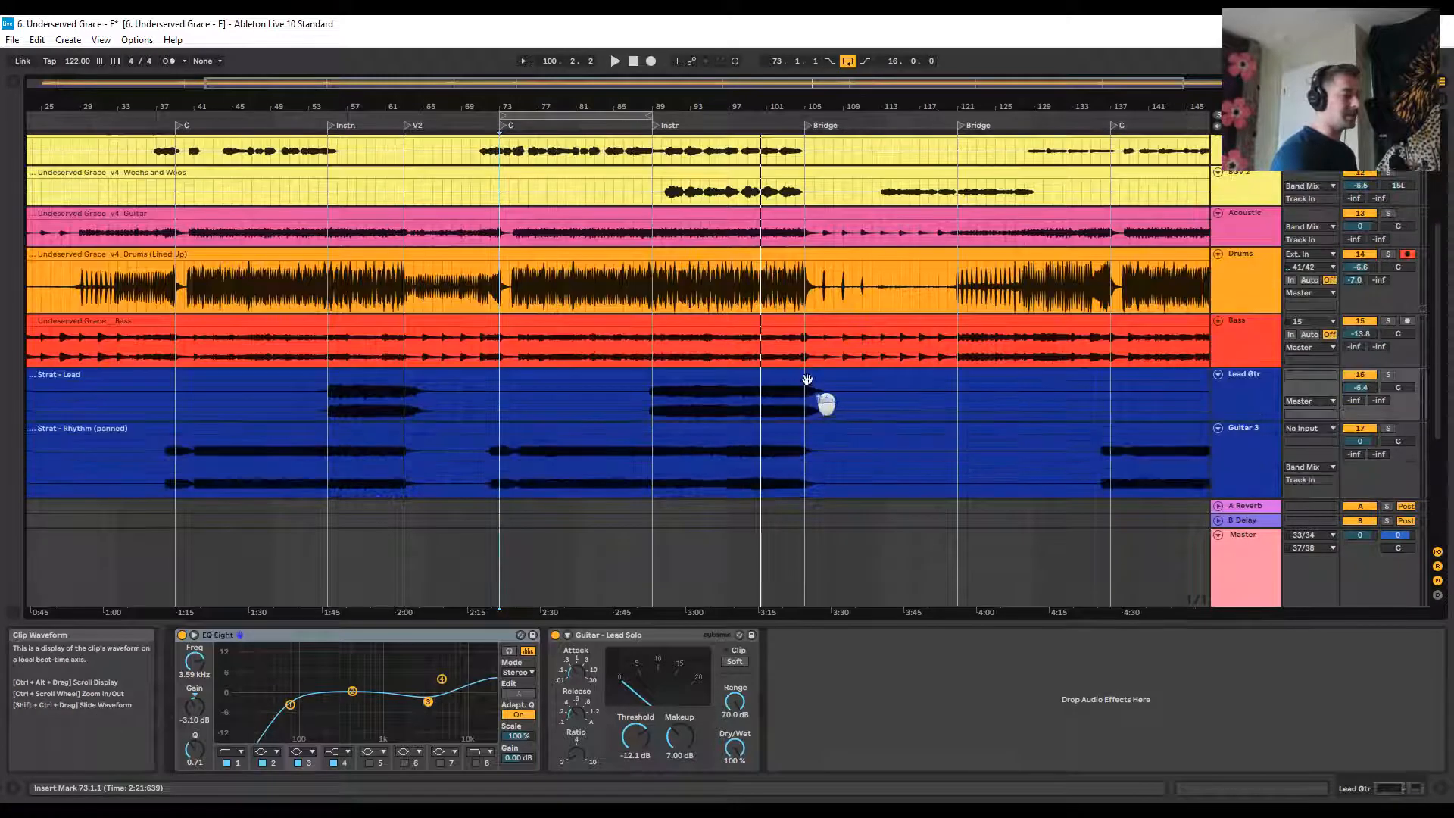
scroll(828, 334, "up", 5)
scroll(1119, 324, "down", 5)
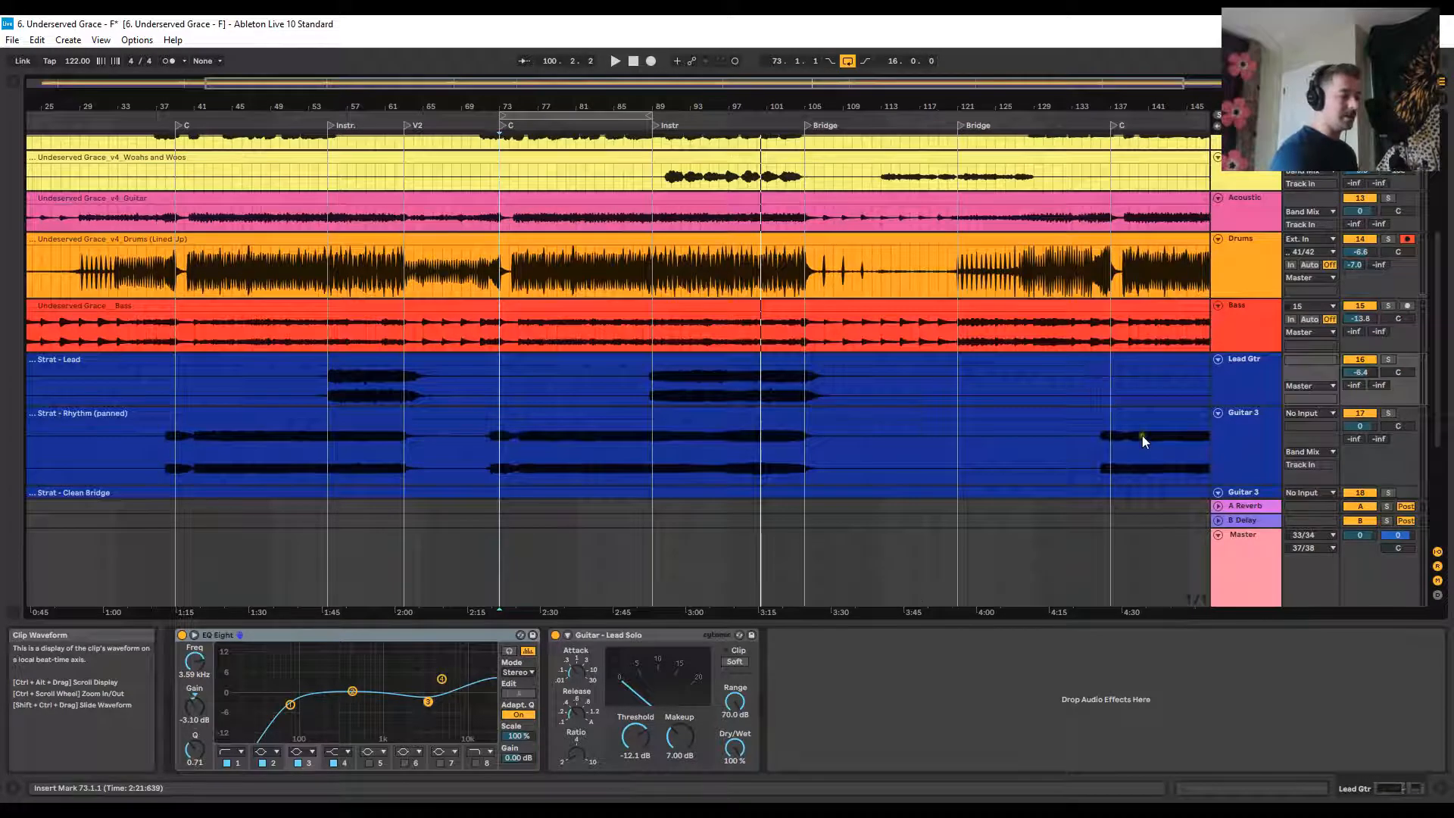
Play from the Outro marker, set the Lead Gtr volume to -3.6 dB, and stop playback
left_click_drag(1003, 107, 1004, 107)
scroll(1125, 170, "up", 5)
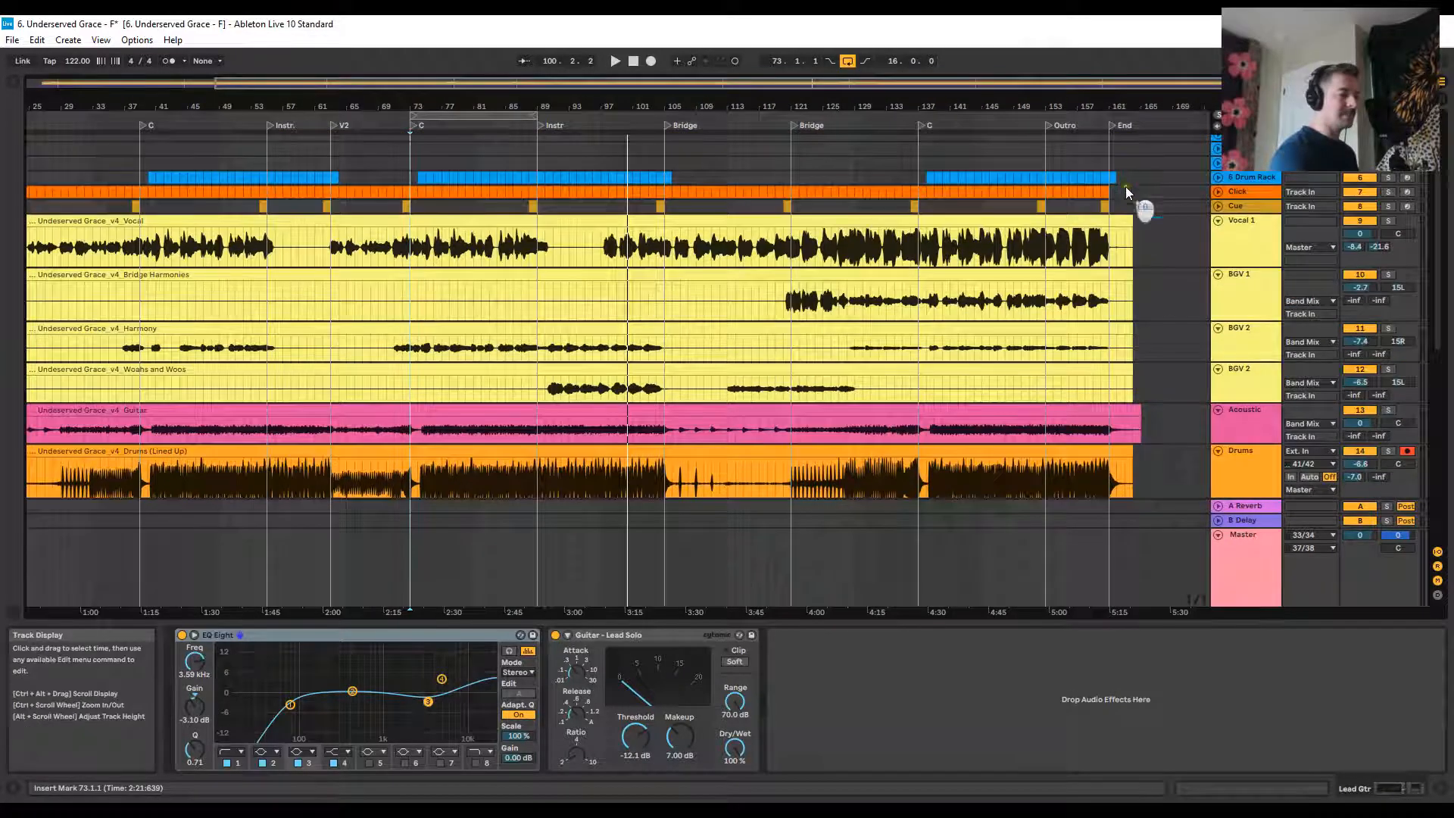
scroll(1071, 234, "down", 5)
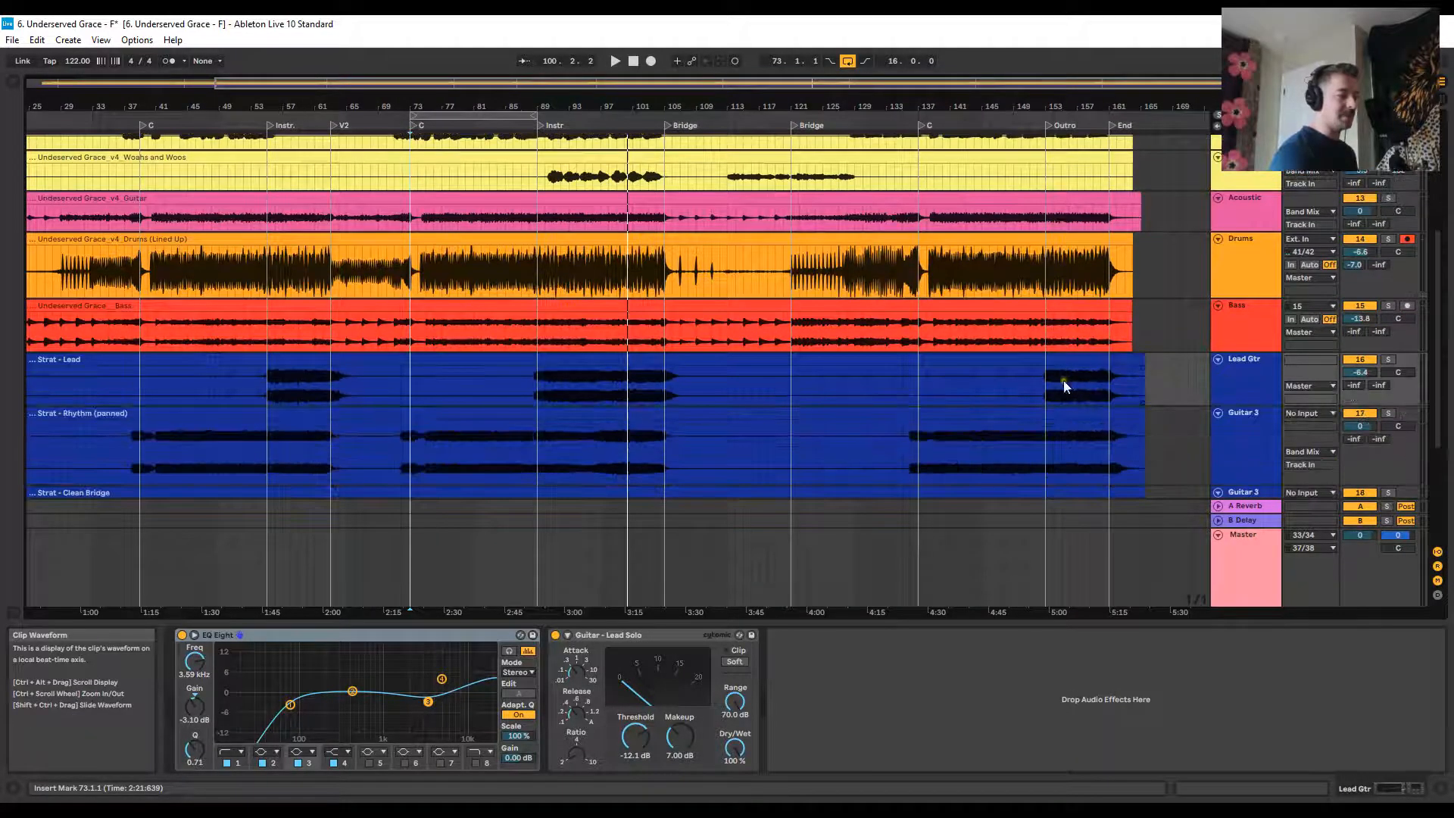
scroll(1074, 171, "up", 5)
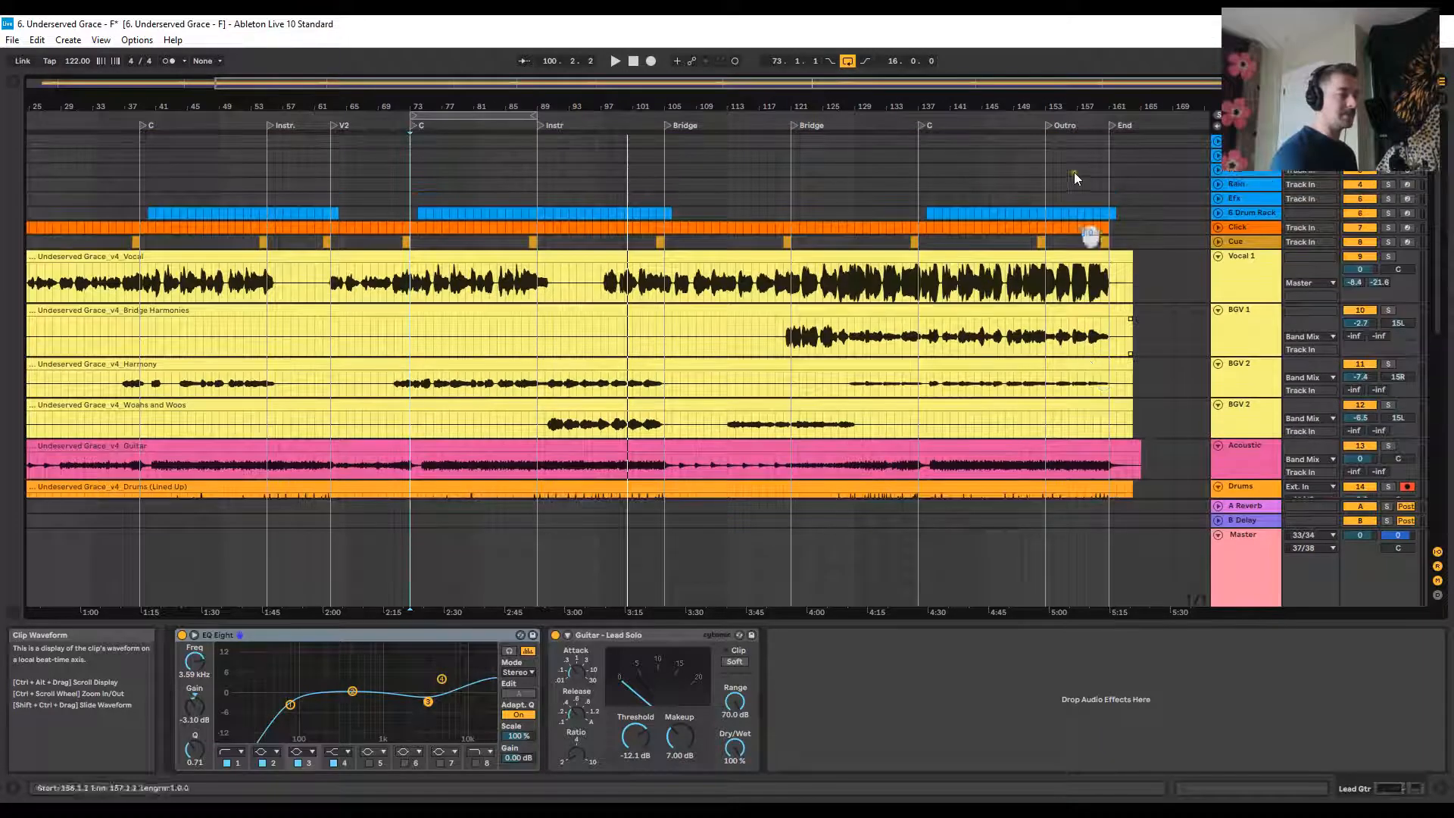
double_click(1049, 126)
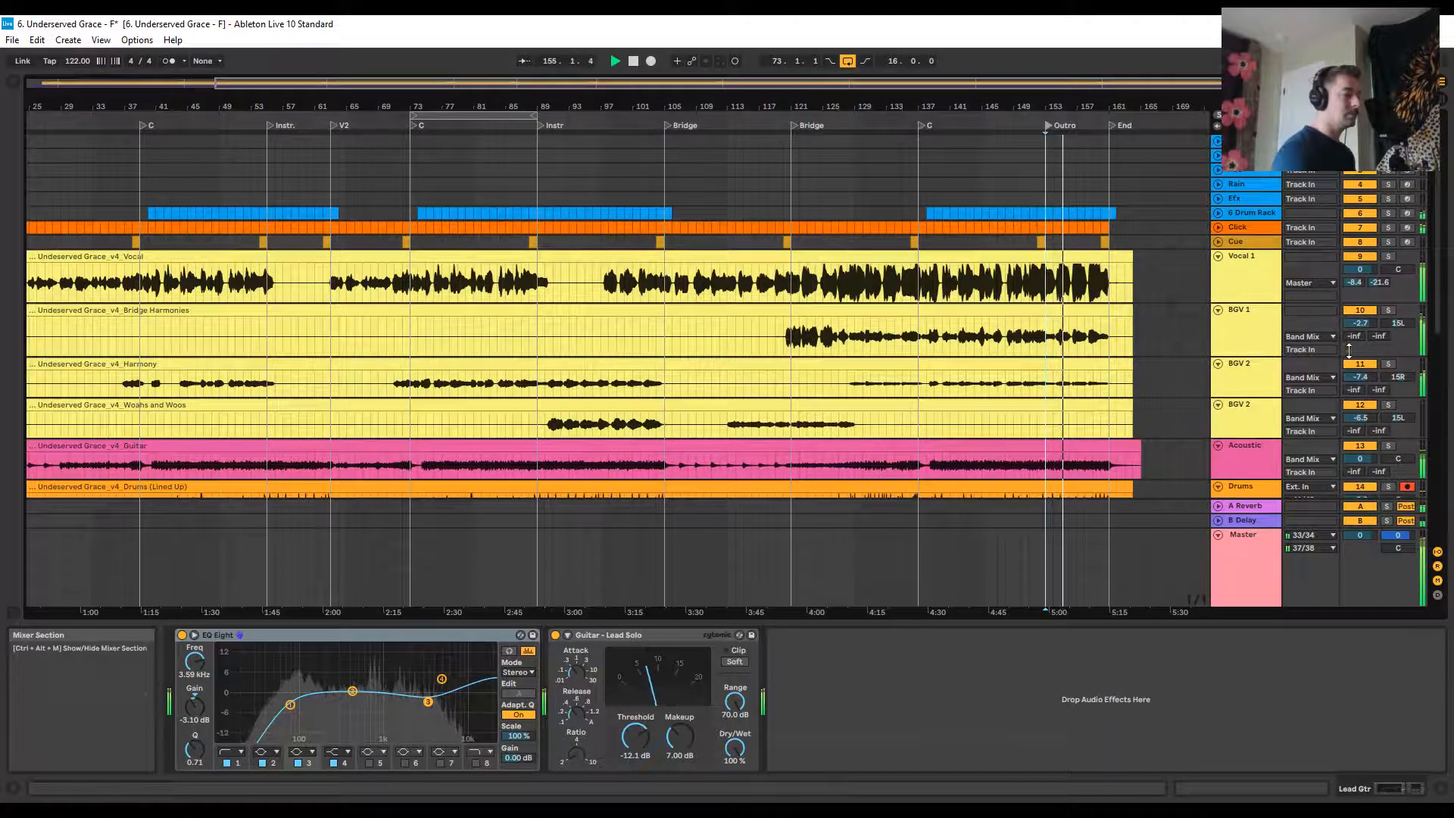
scroll(1273, 338, "down", 3)
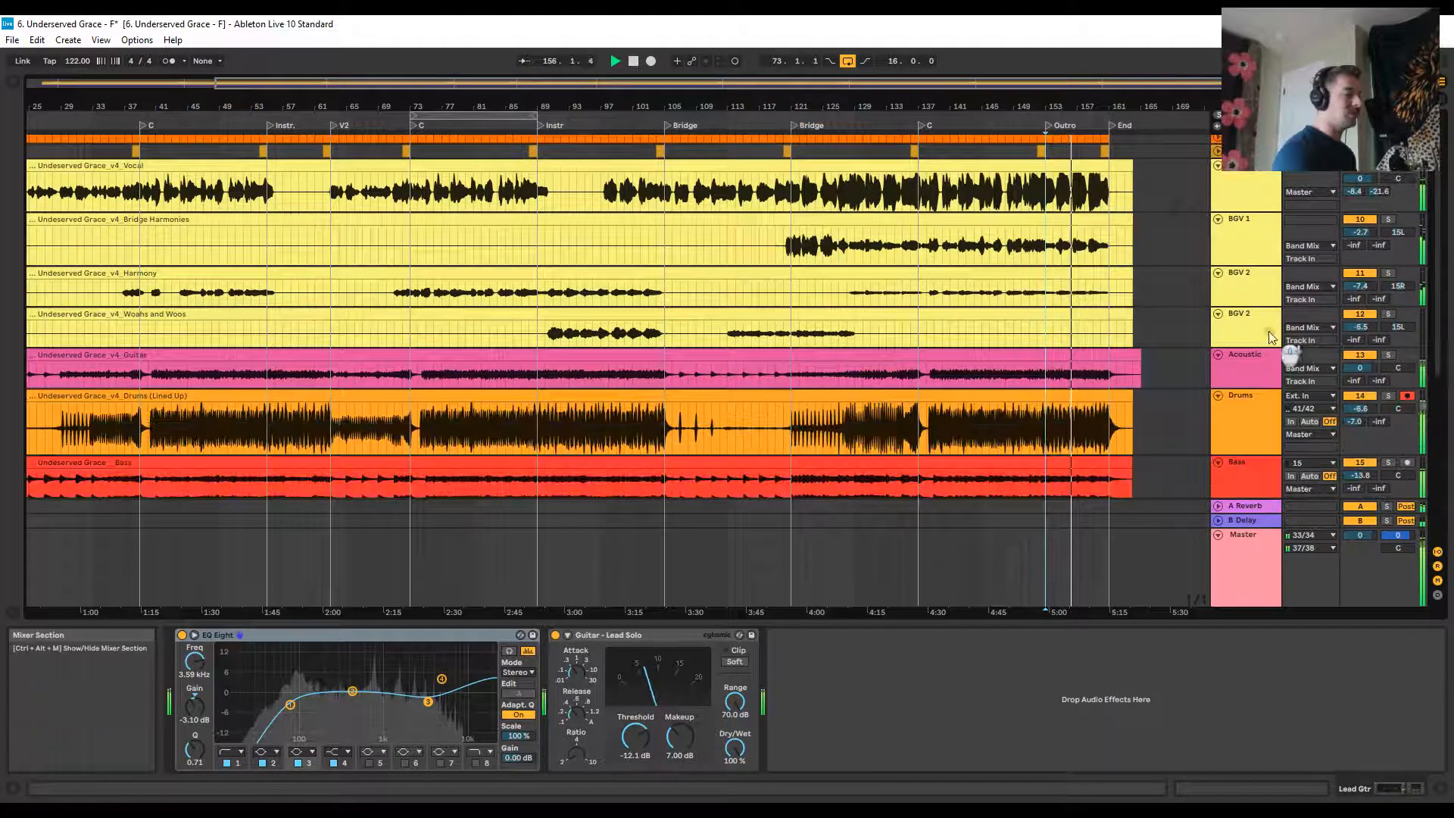
scroll(1272, 337, "down", 6)
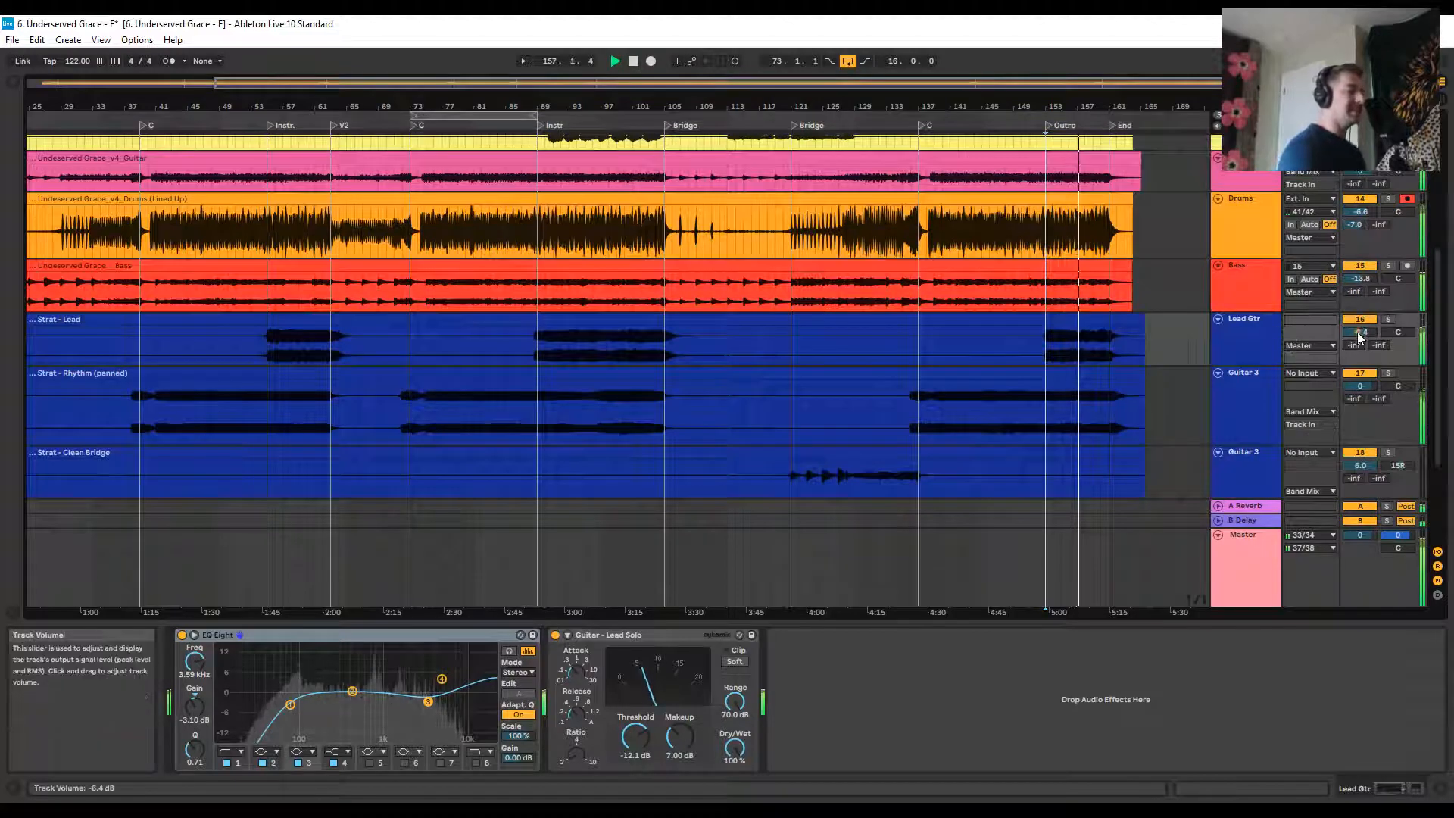
left_click_drag(1358, 334, 1357, 332)
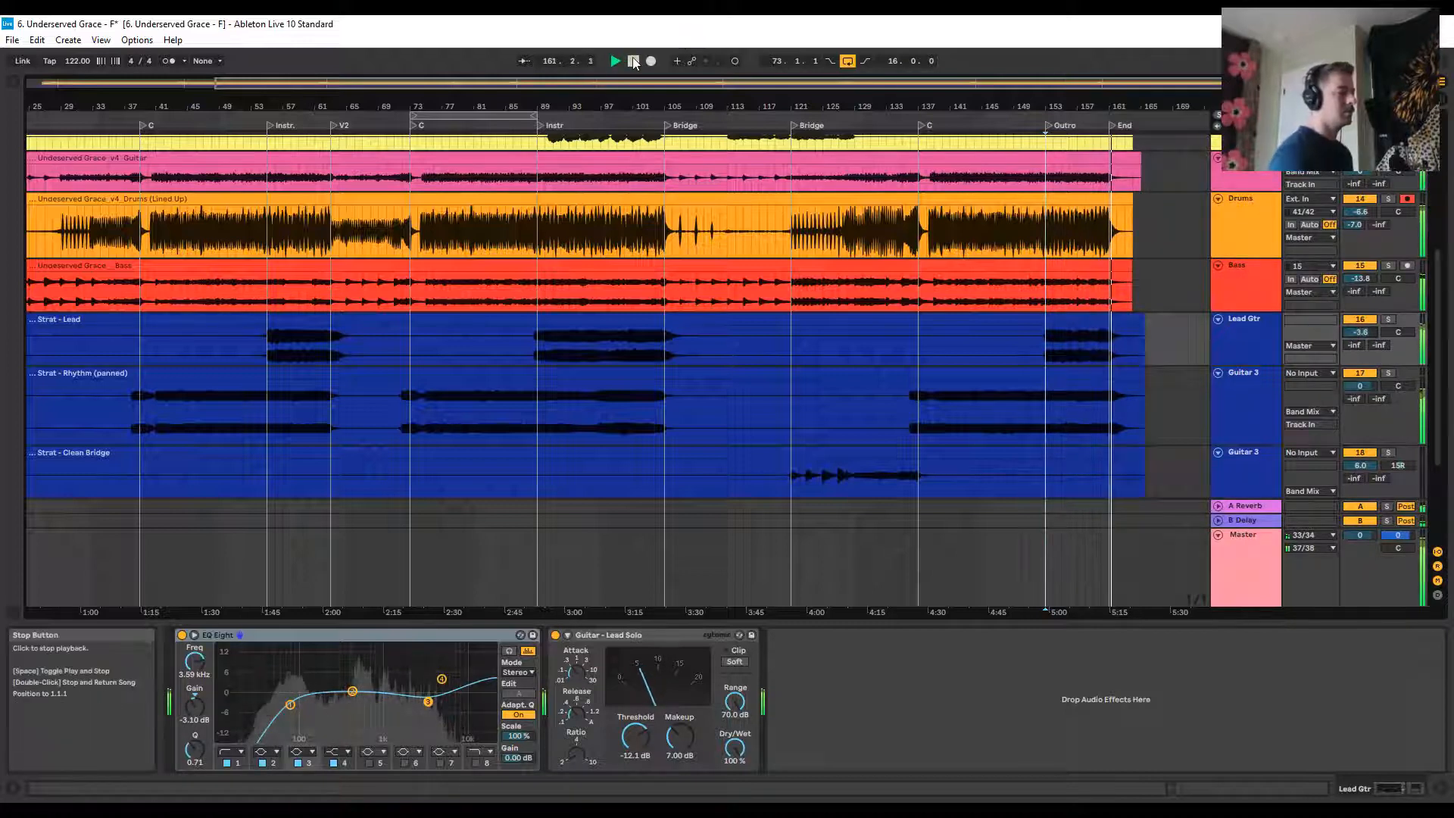
left_click(635, 62)
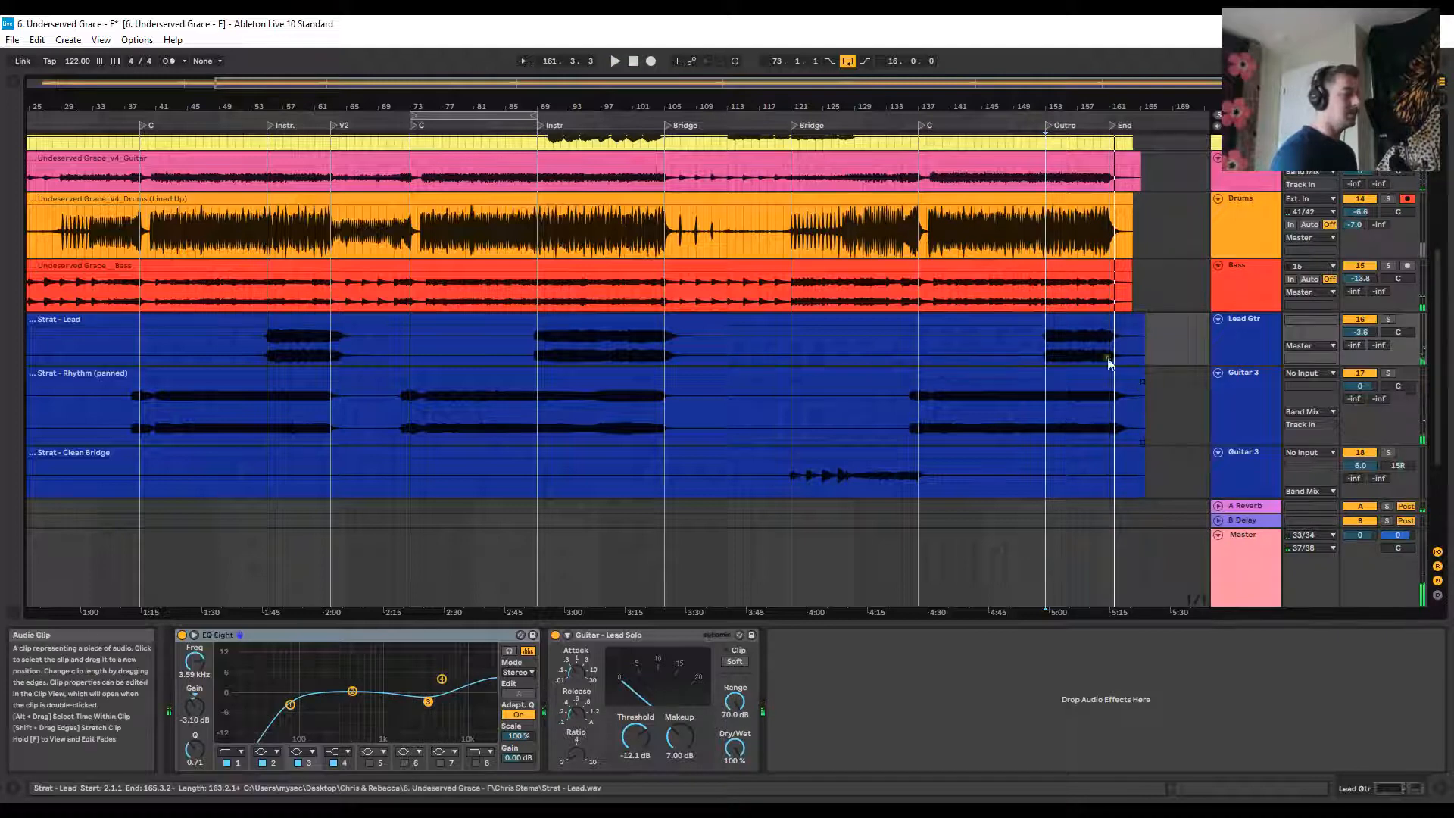
Solo the Strat - Rhythm (panned) track and play it around the Outro with its volume set to 6.0 dB
left_click(1075, 373)
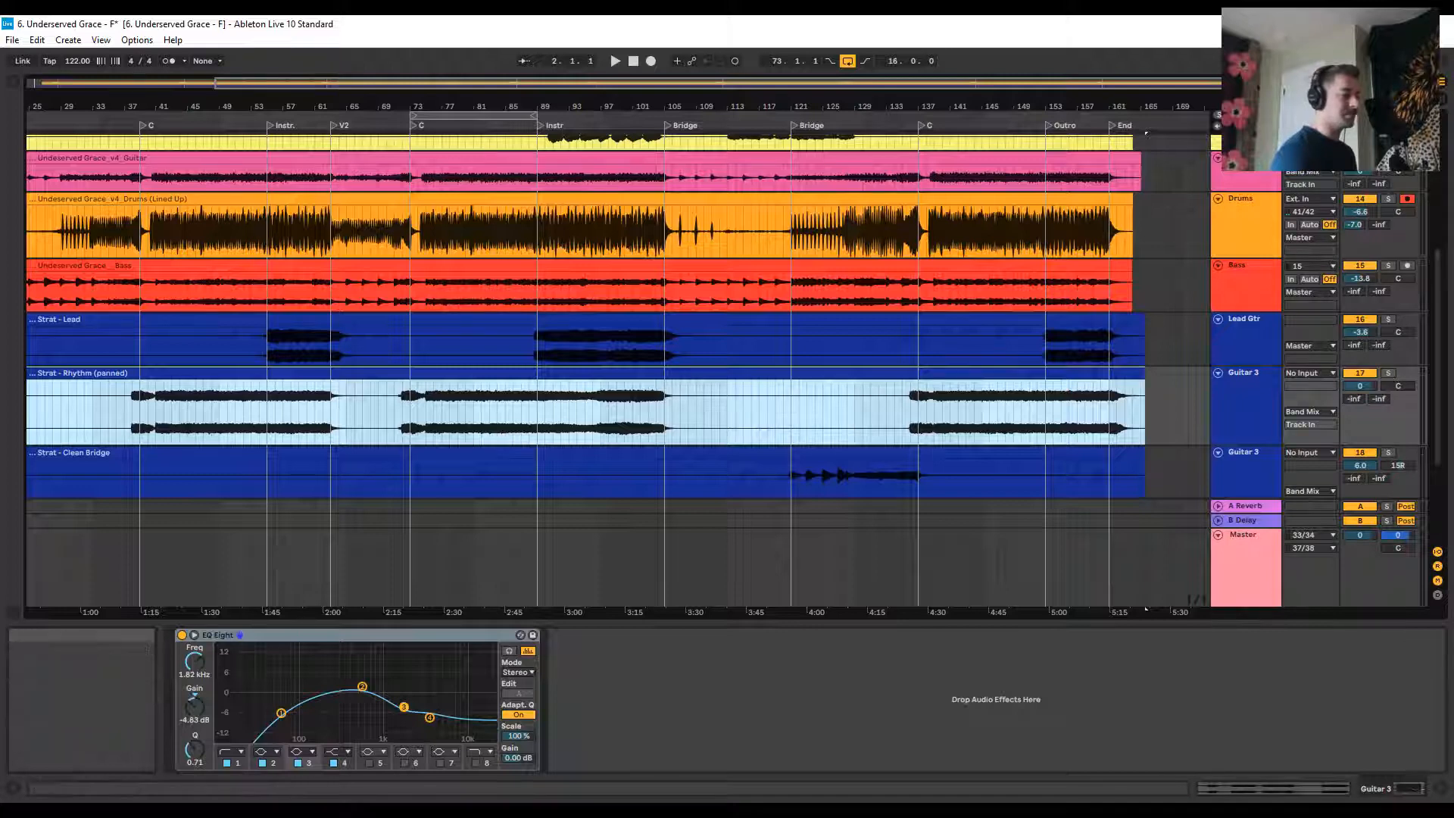
left_click(1389, 373)
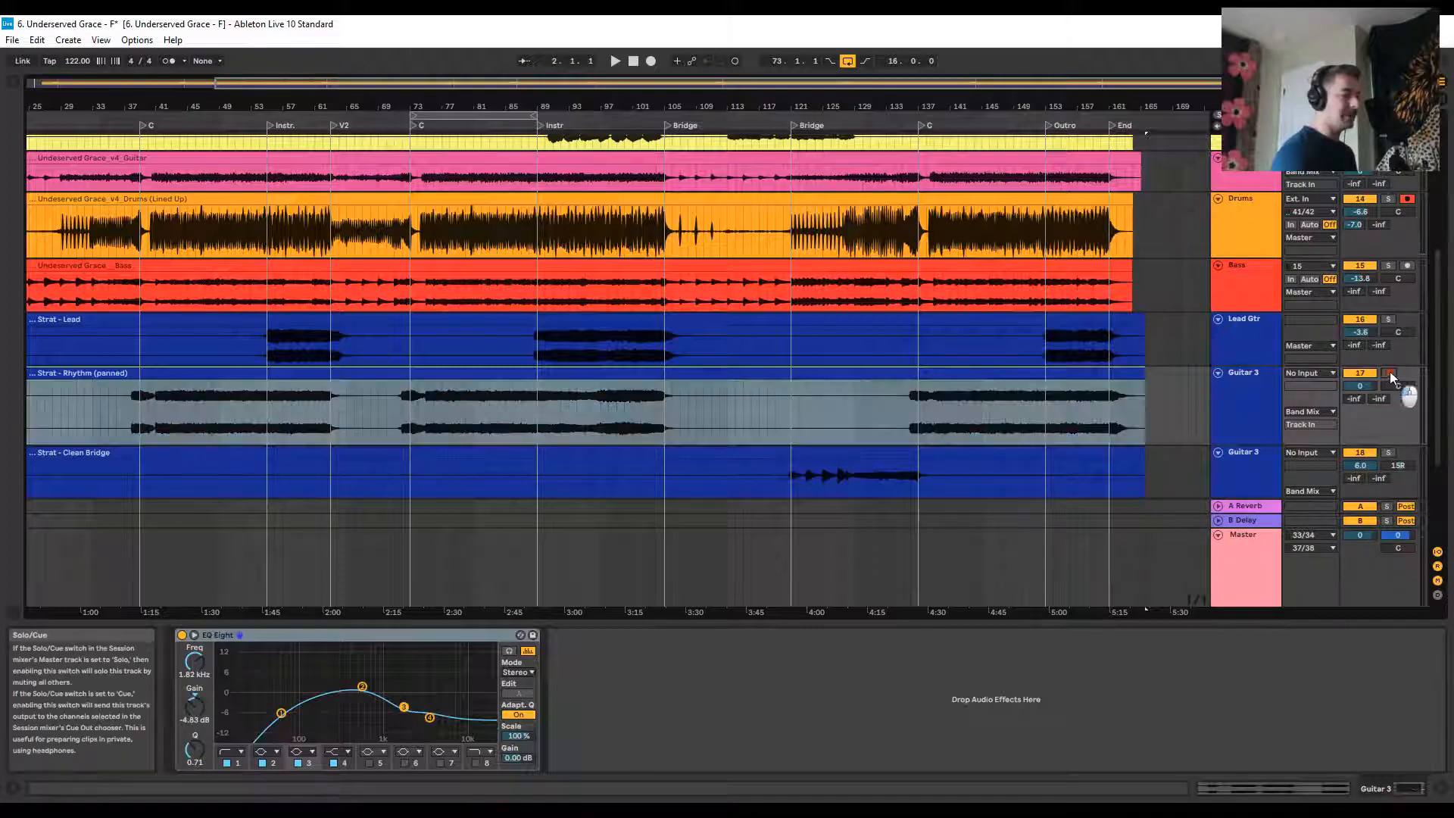
left_click(1028, 125)
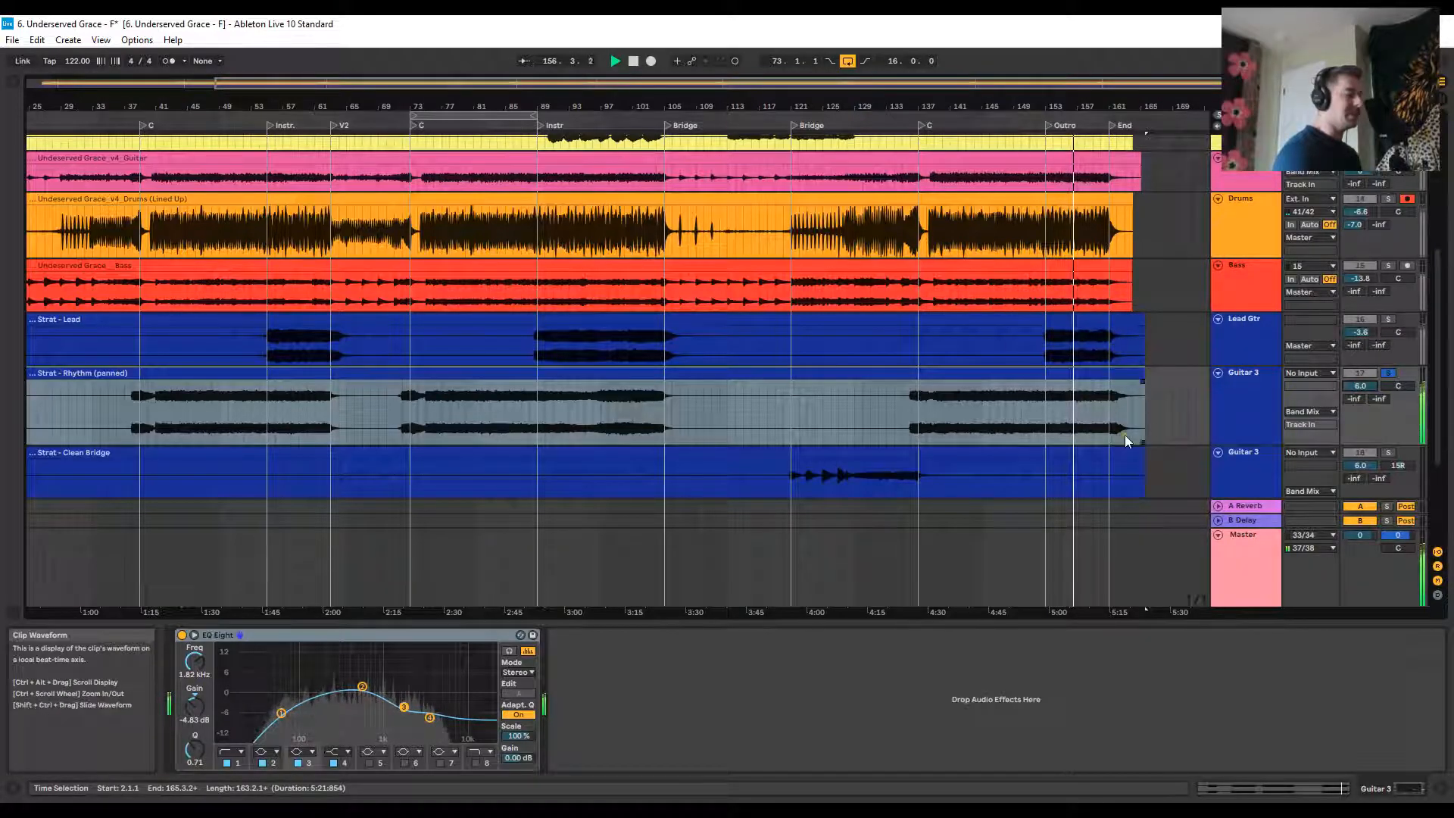
scroll(1068, 424, "up", 5)
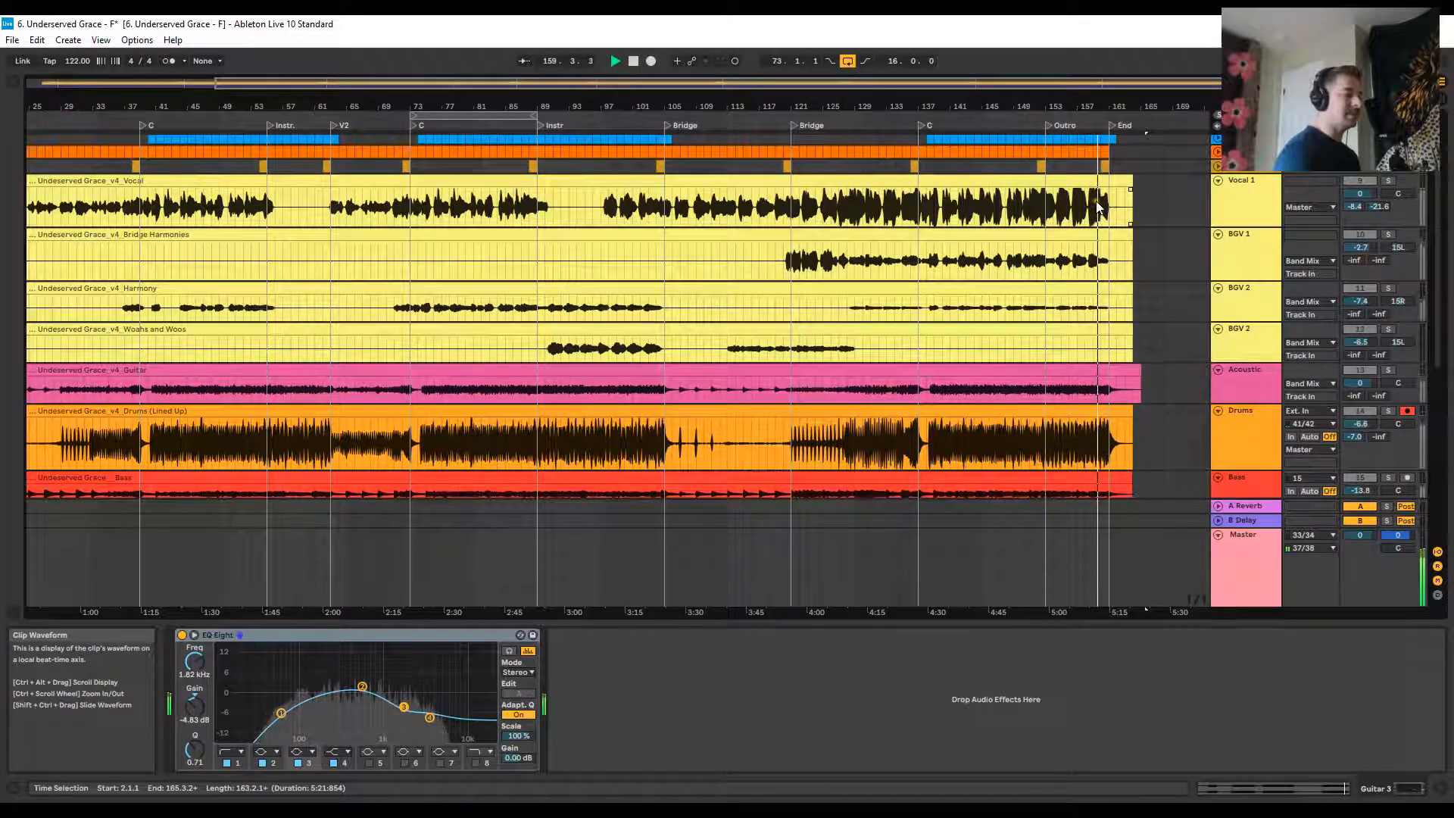
scroll(1119, 318, "down", 5)
scroll(1121, 357, "down", 2)
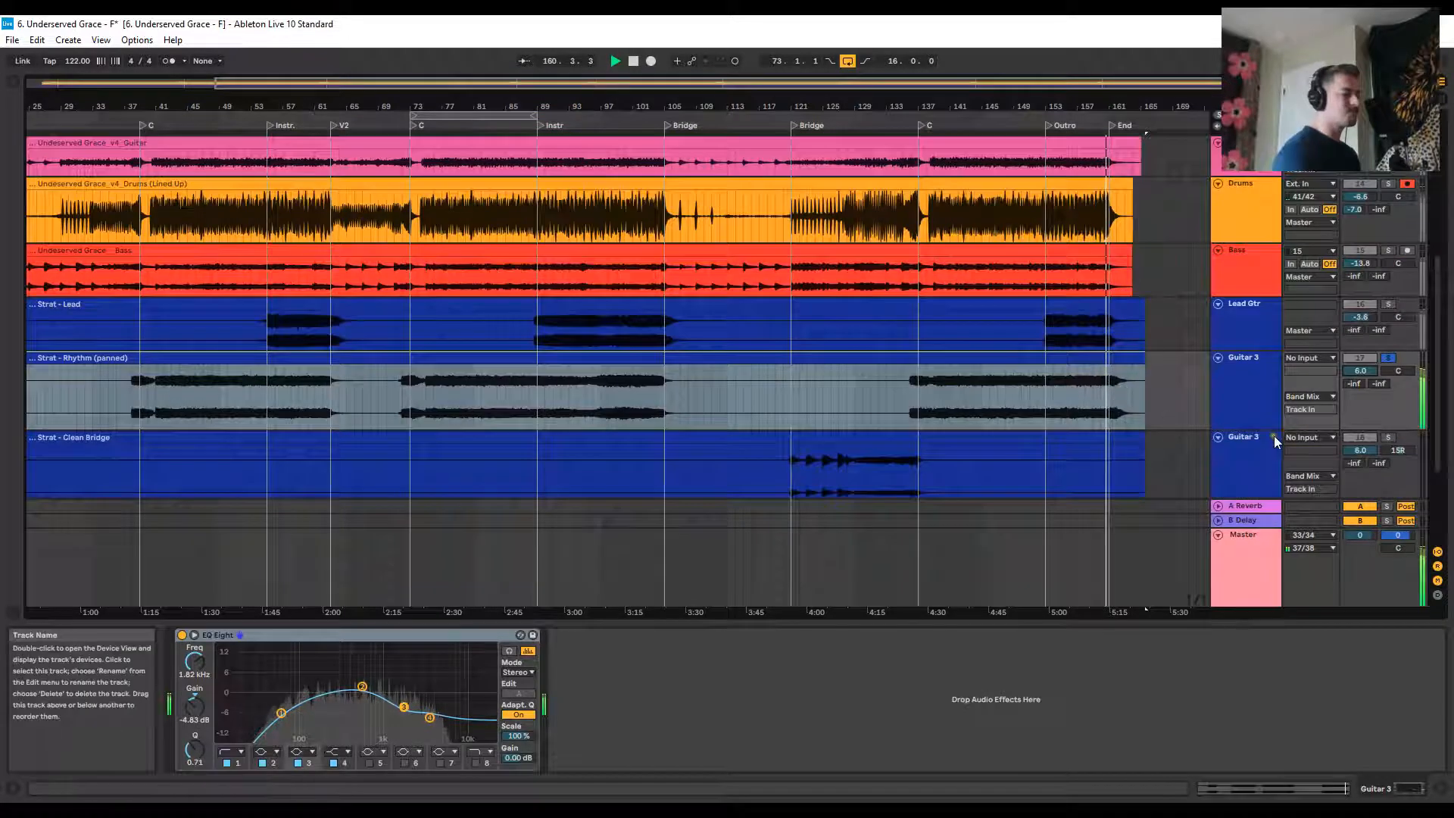
Set the Strat - Rhythm track's volume to 0.9 dB and pan it to 15R
left_click(1049, 124)
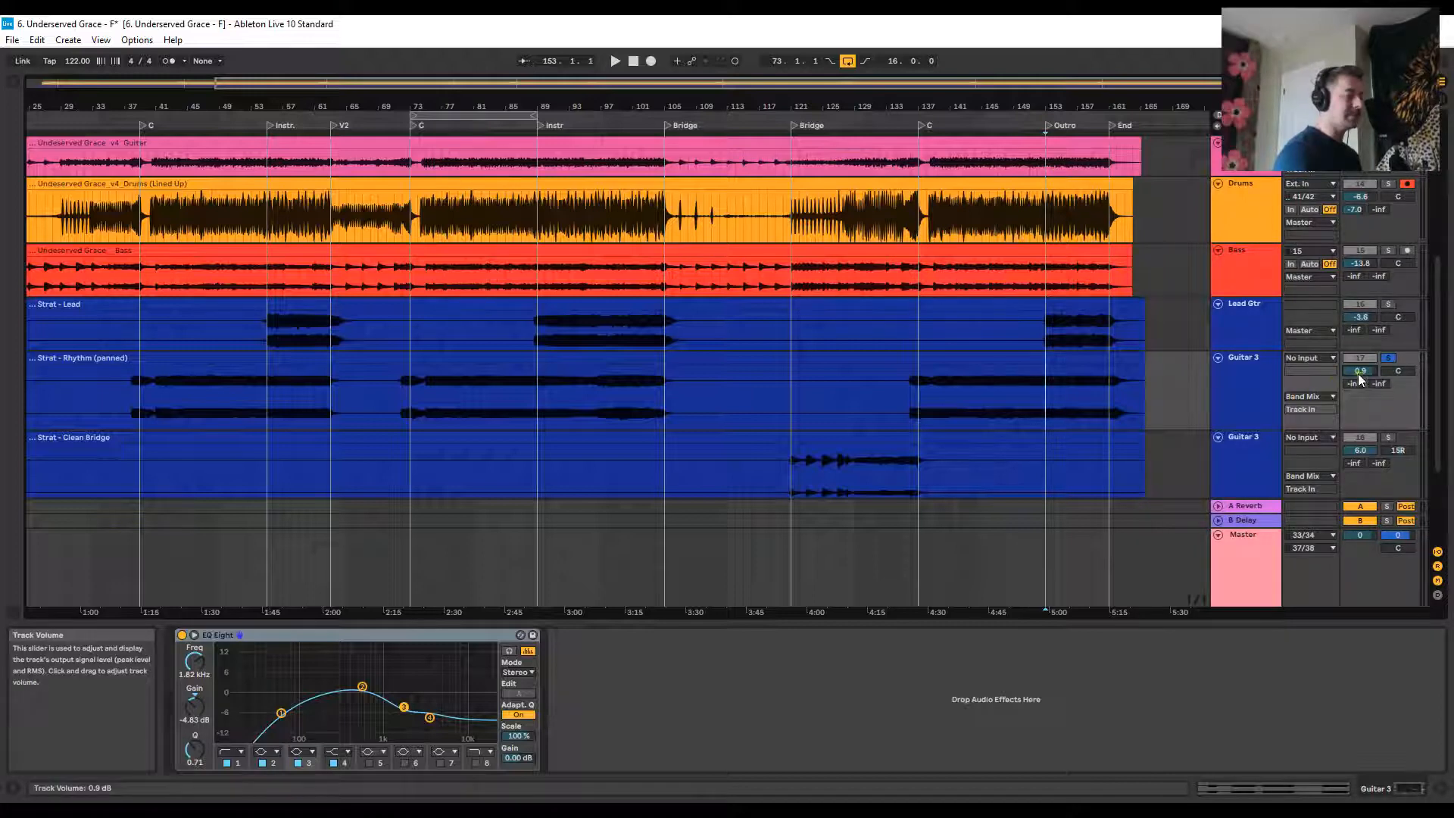
scroll(1349, 370, "up", 3)
scroll(1349, 369, "up", 4)
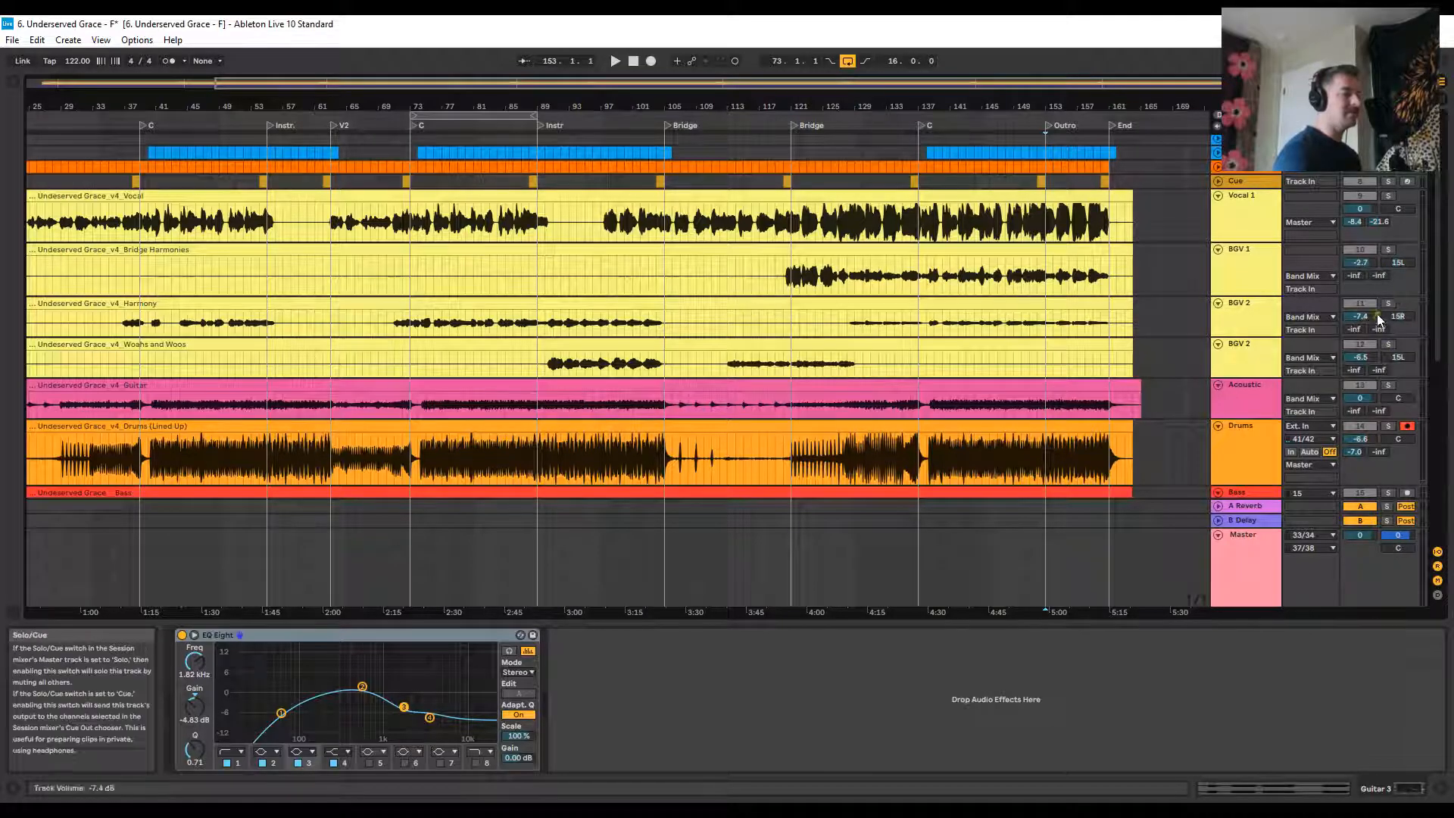
scroll(1401, 311, "down", 5)
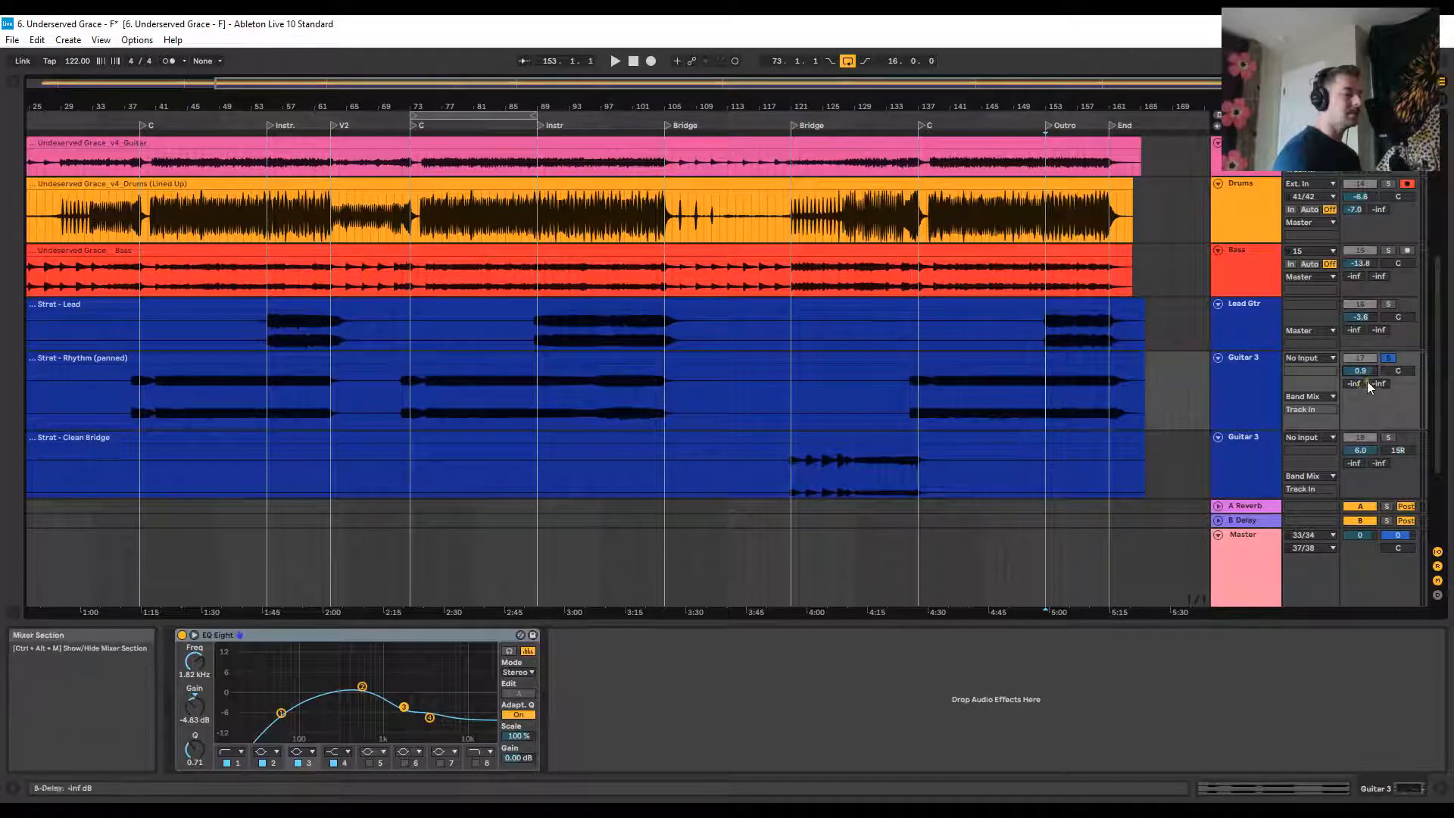
left_click_drag(1397, 370, 1397, 369)
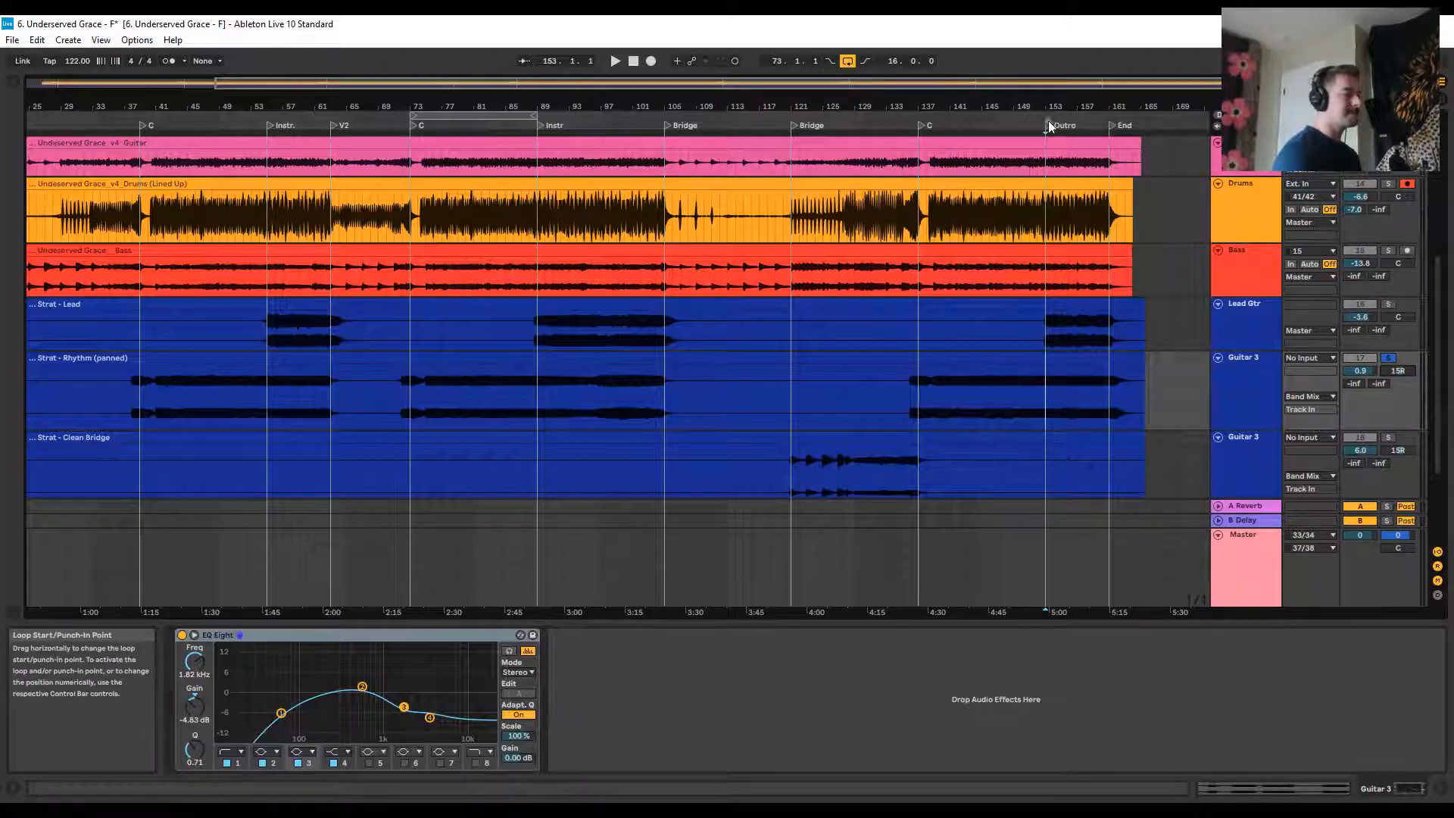
Solo the Lead Gtr track alongside the Strat - Rhythm track and play both from the Outro with the rhythm track's EQ shown
left_click(1260, 330)
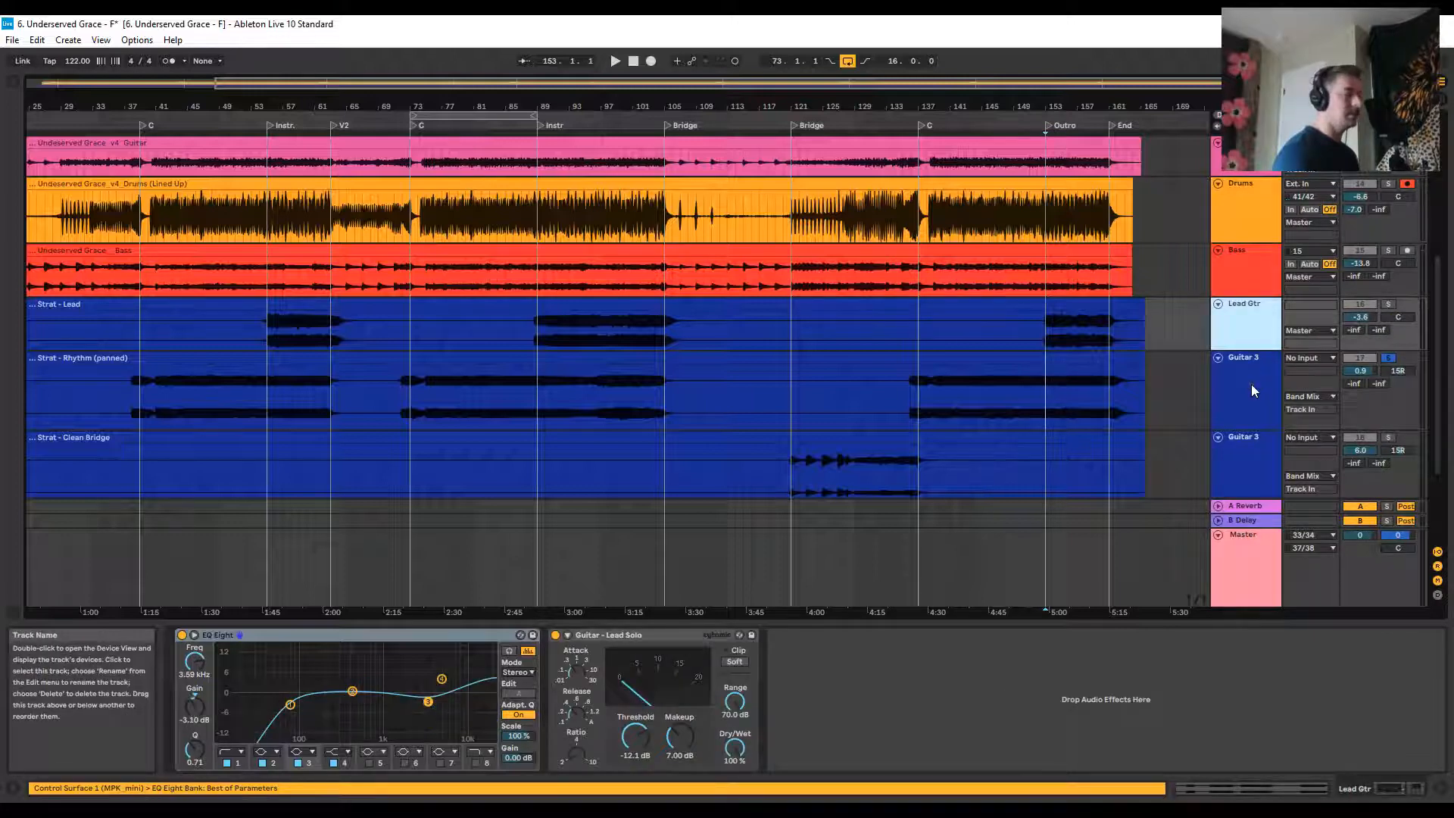
left_click(1251, 384, "shift")
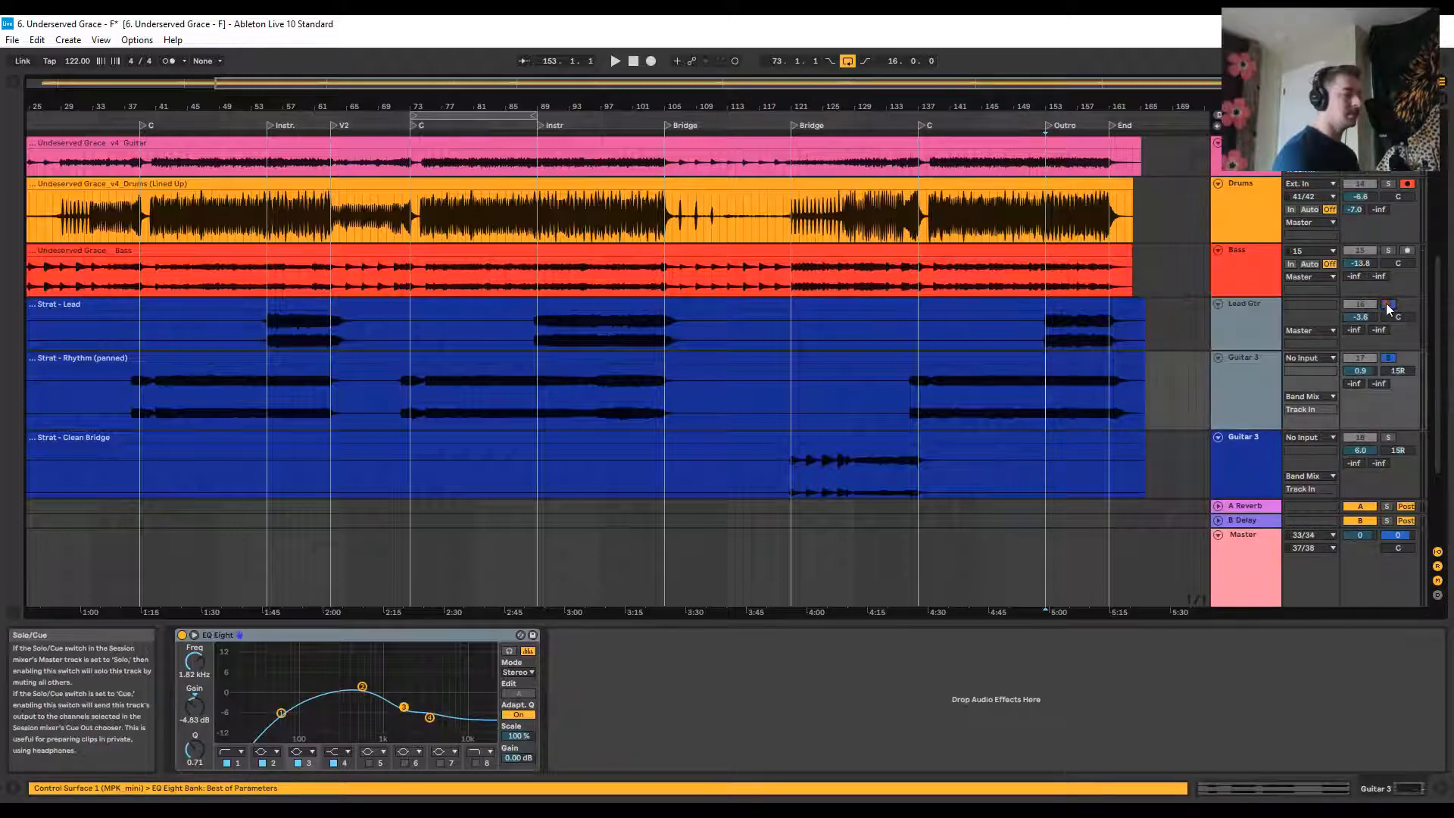
double_click(1048, 125)
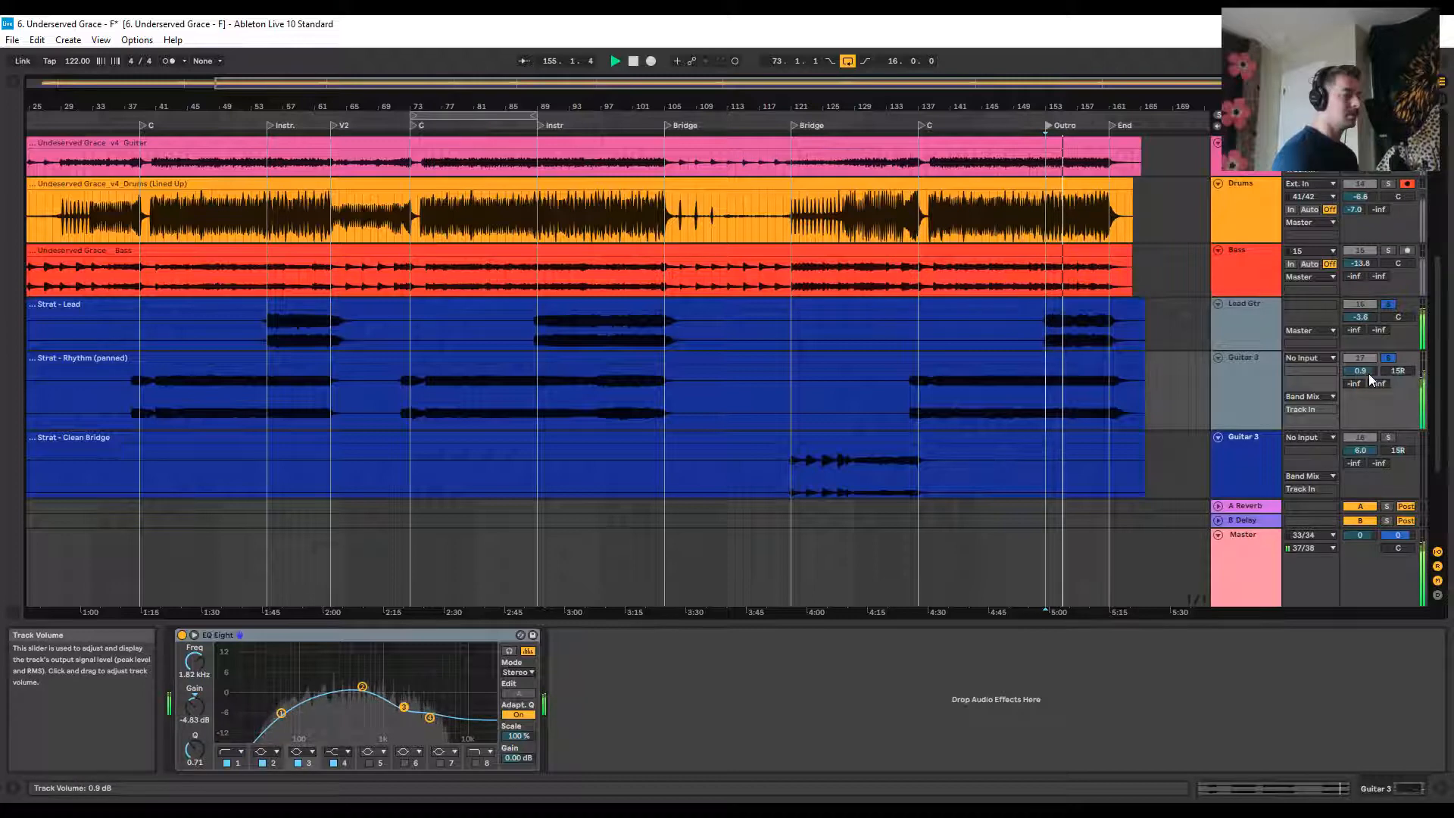
left_click(1239, 388)
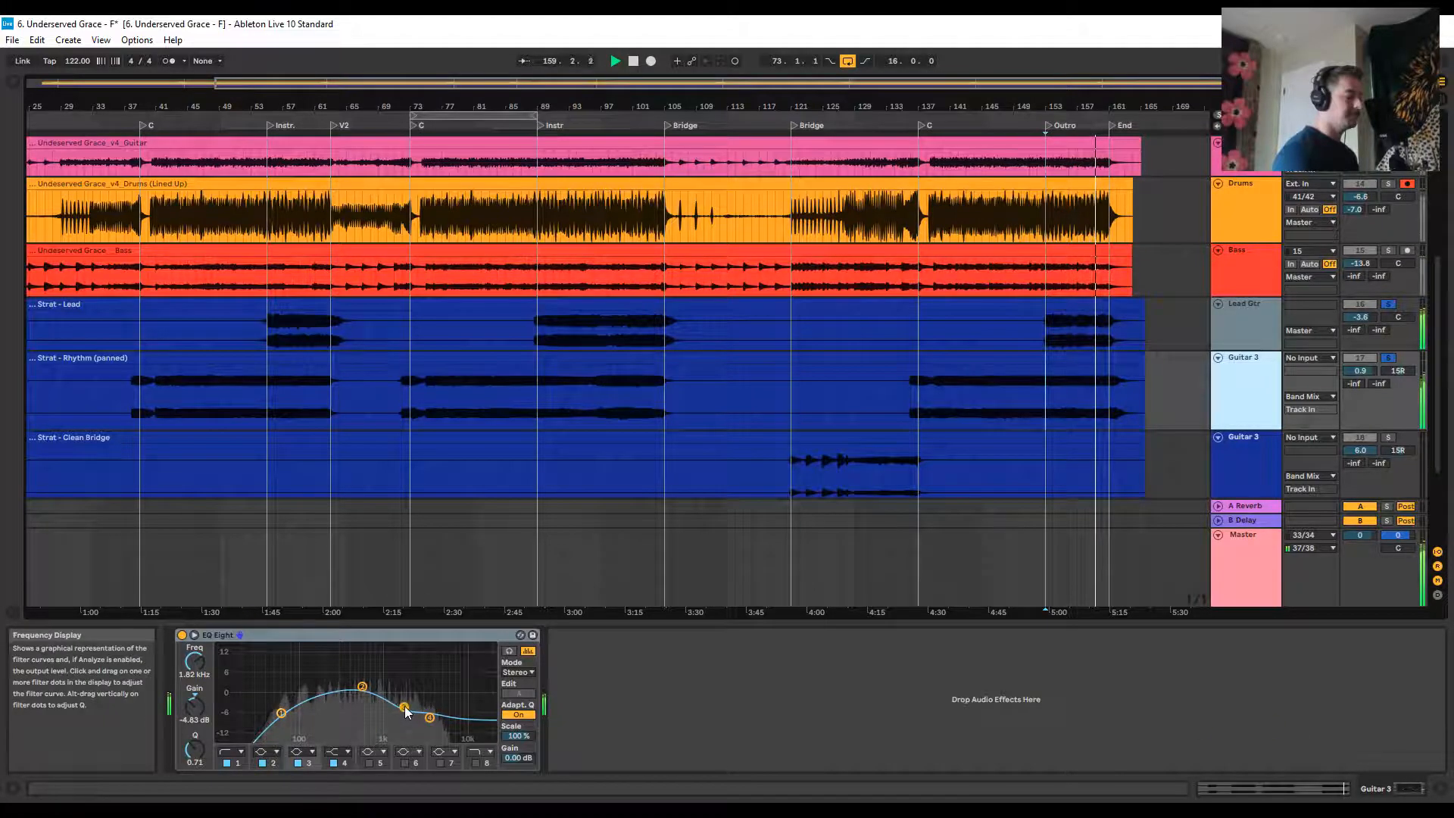
Move the loop to the Outro at bar 153, shorten it to 8 bars, and select that time range
left_click(1118, 302)
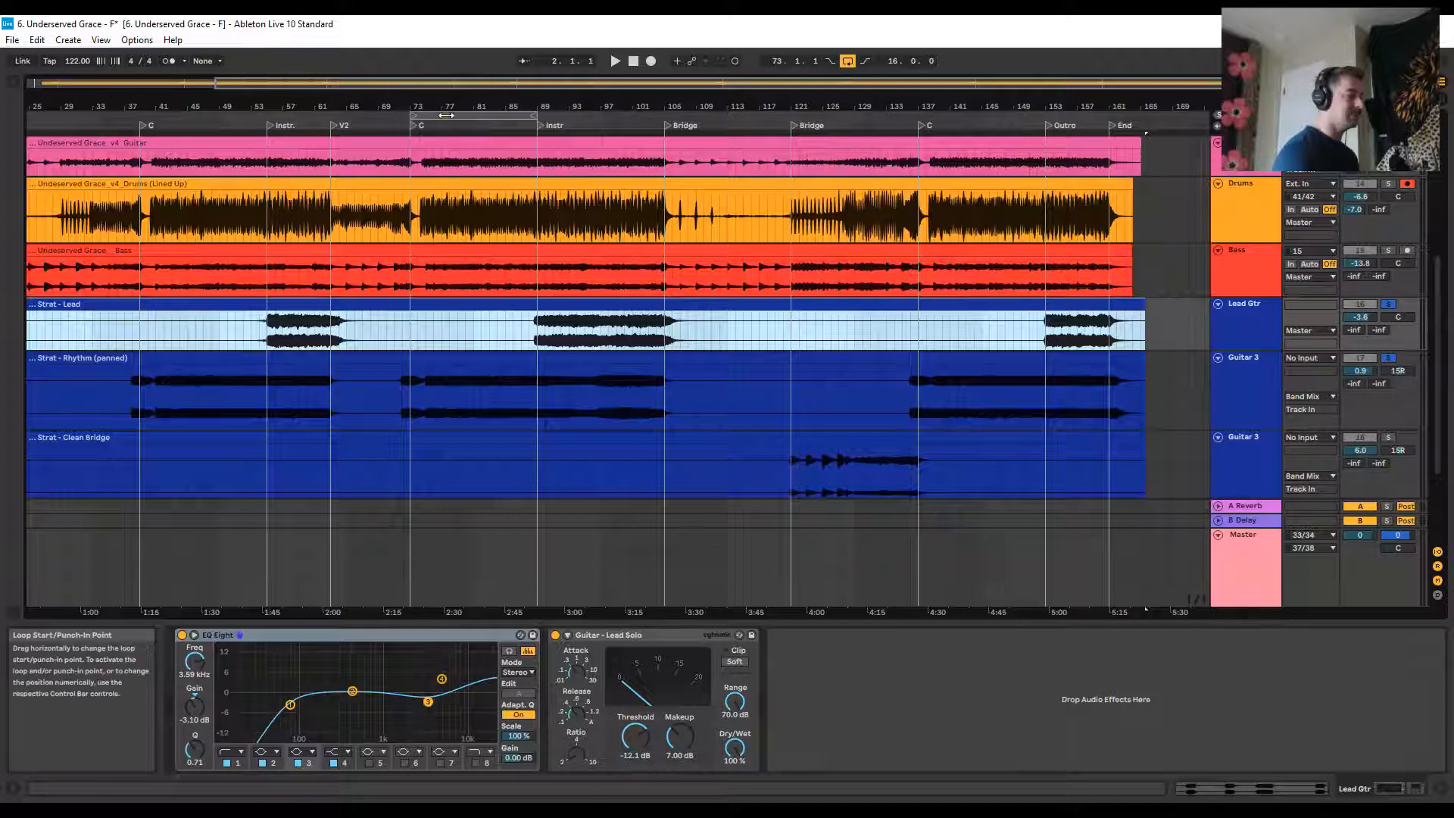
left_click_drag(446, 115, 1081, 115)
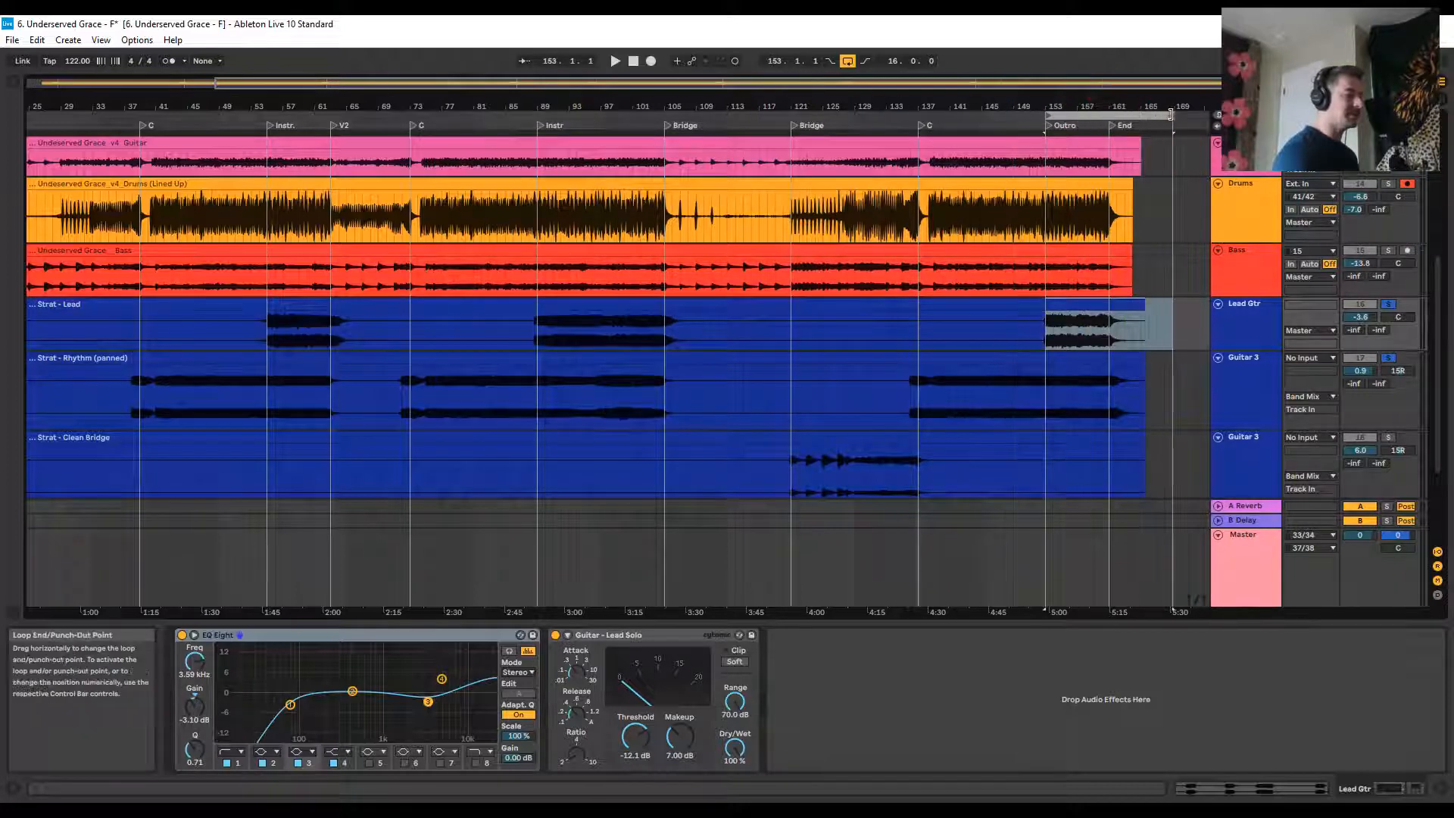
left_click_drag(1171, 113, 1109, 113)
left_click(1076, 114)
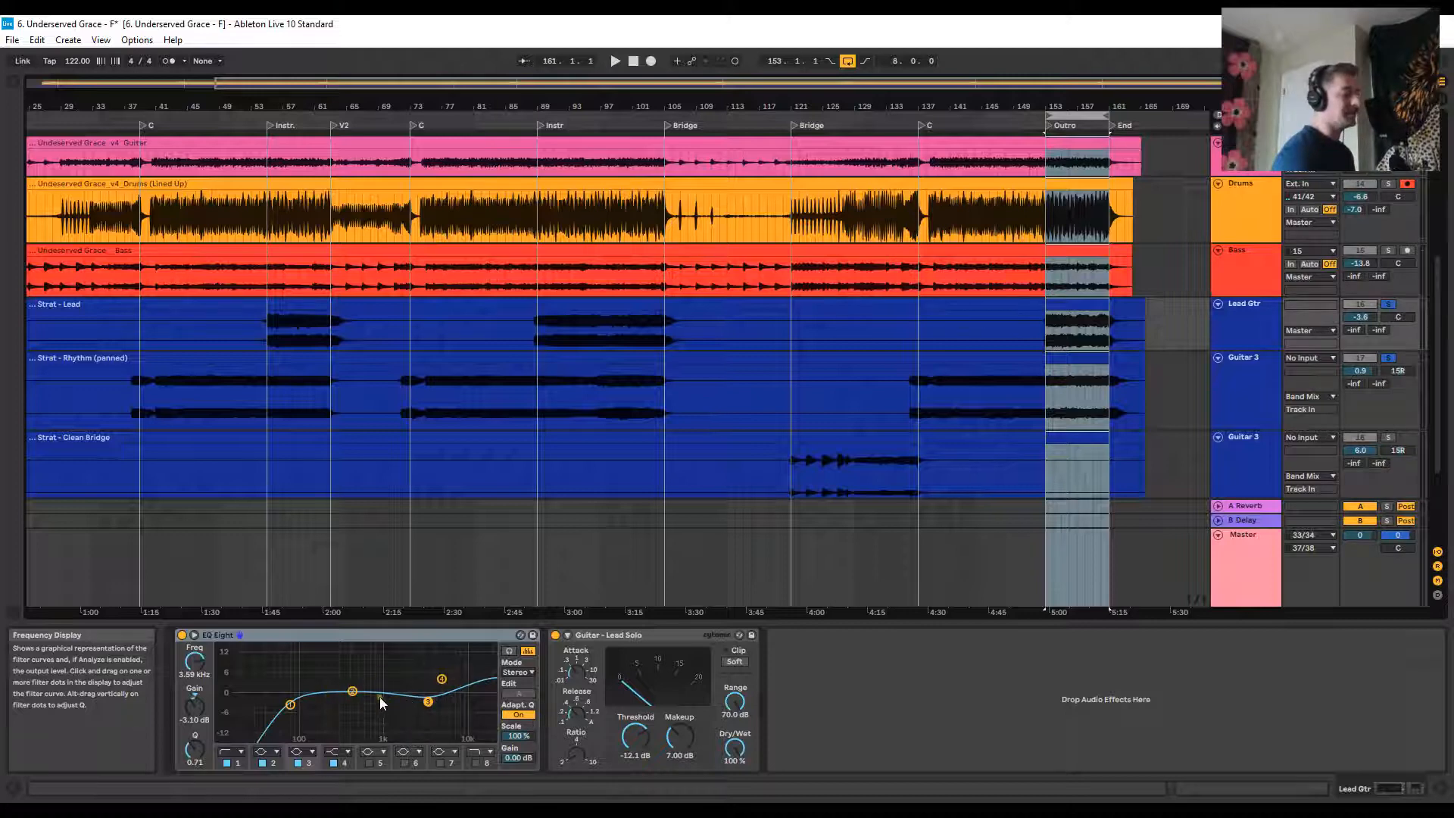
Set band 2 of the Strat - Rhythm track's EQ Eight to 426 Hz with 1.12 dB gain
left_click(1254, 375)
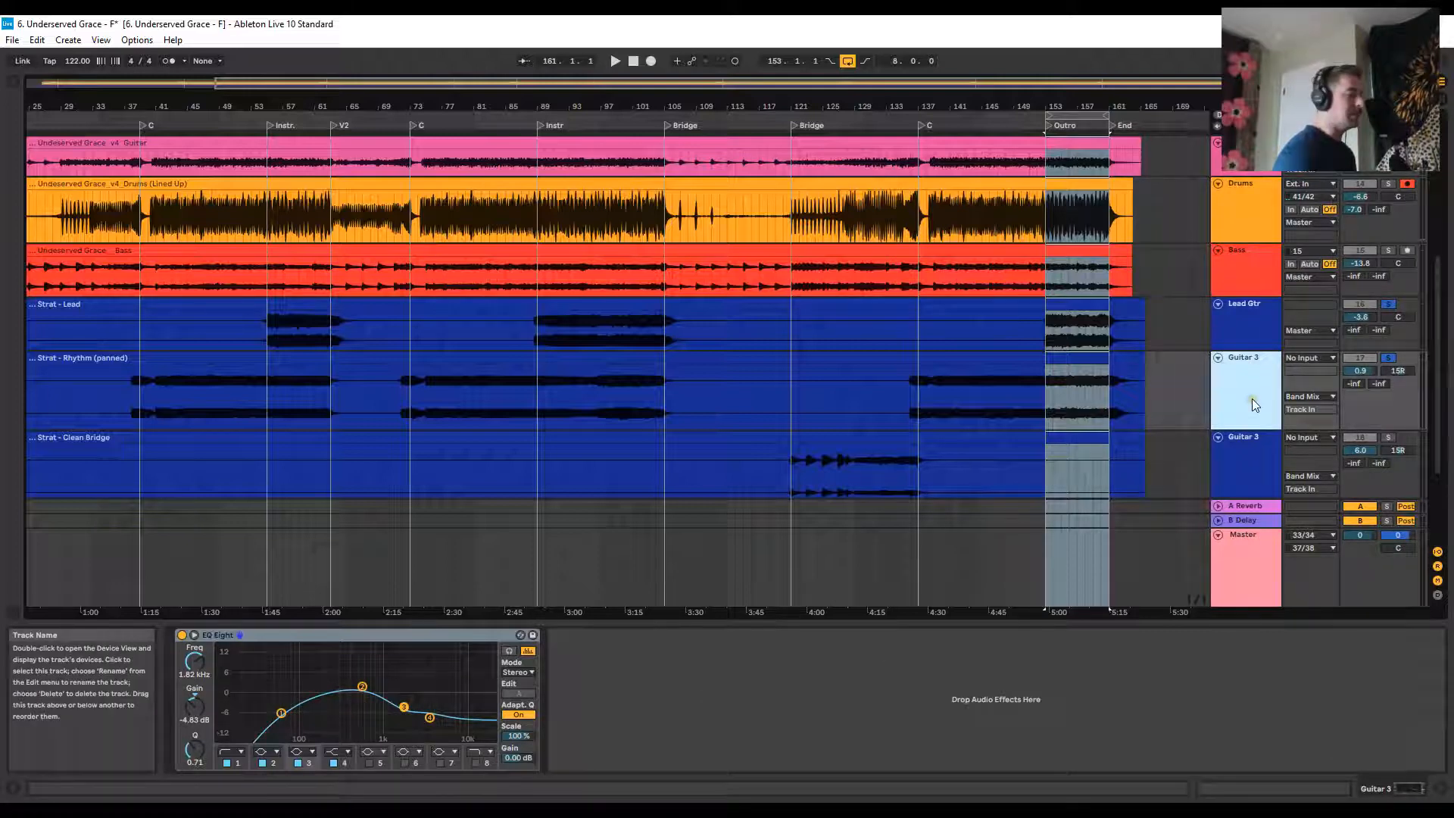
left_click_drag(363, 691, 353, 692)
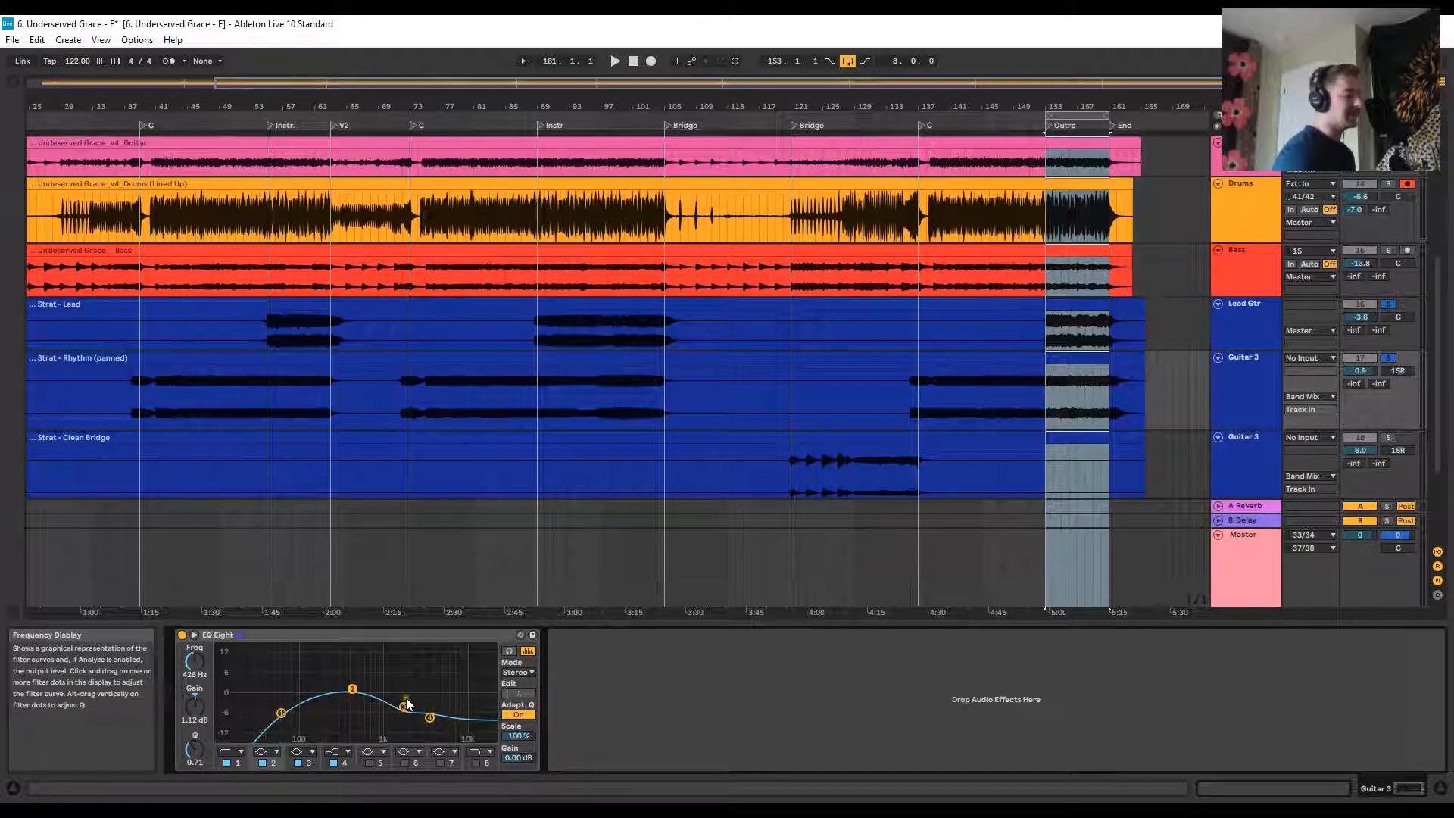
scroll(1067, 302, "up", 11)
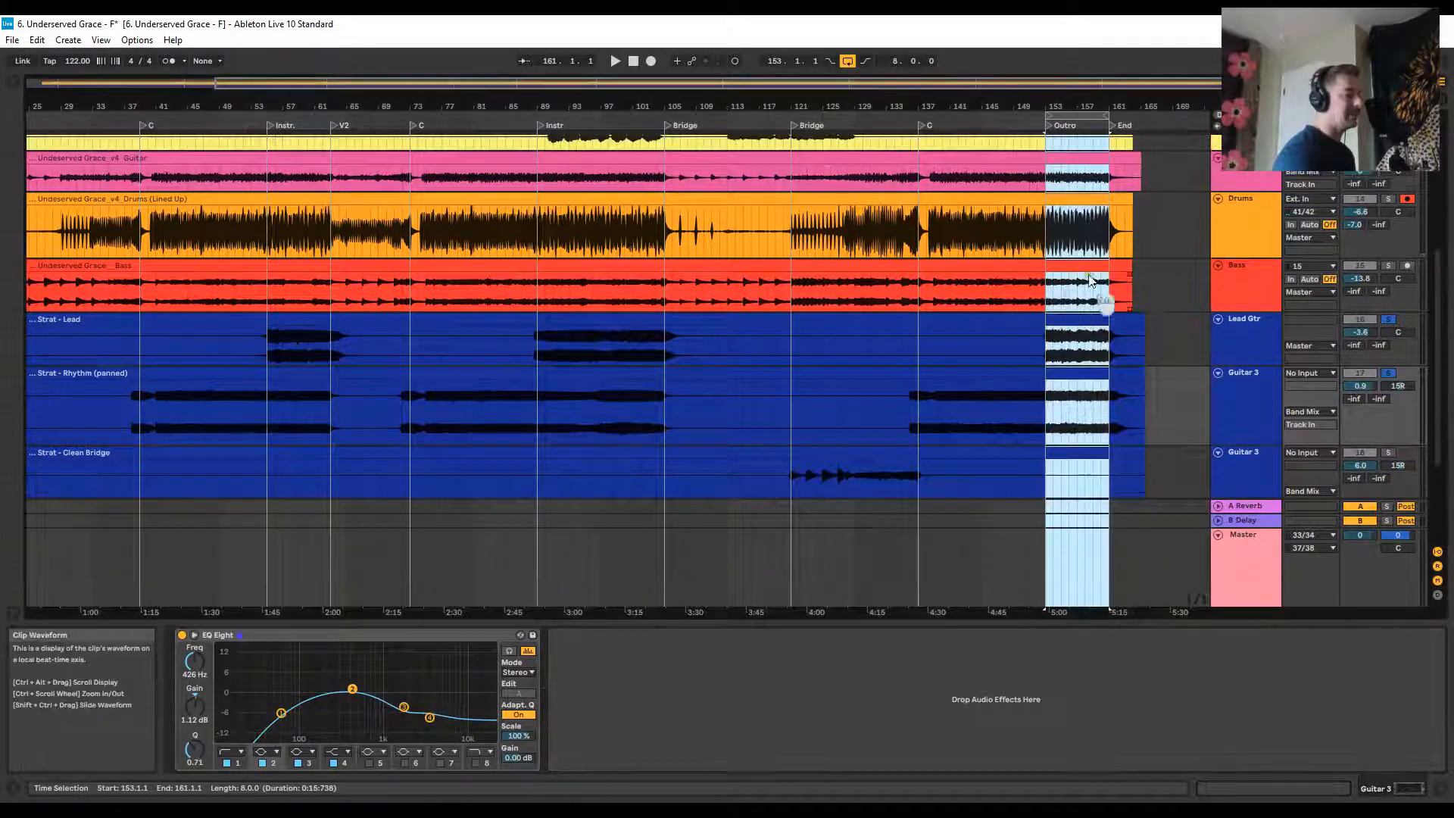
scroll(1090, 189, "down", 5)
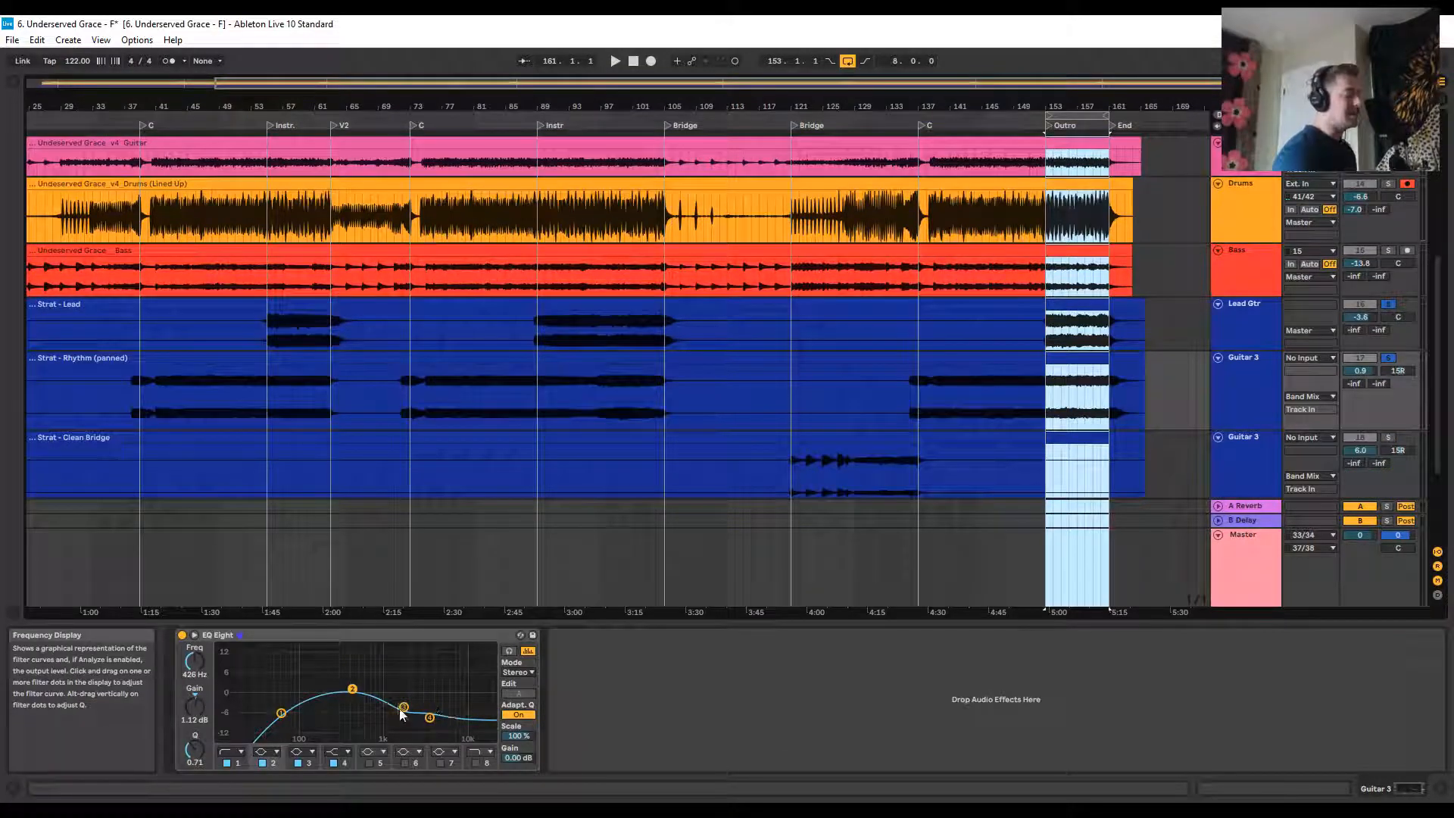
In the Lead Gtr EQ Eight, set band 3 to 3.44 kHz at -3.84 dB and band 4 to 9.58 kHz at 4.83 dB
left_click(1265, 304)
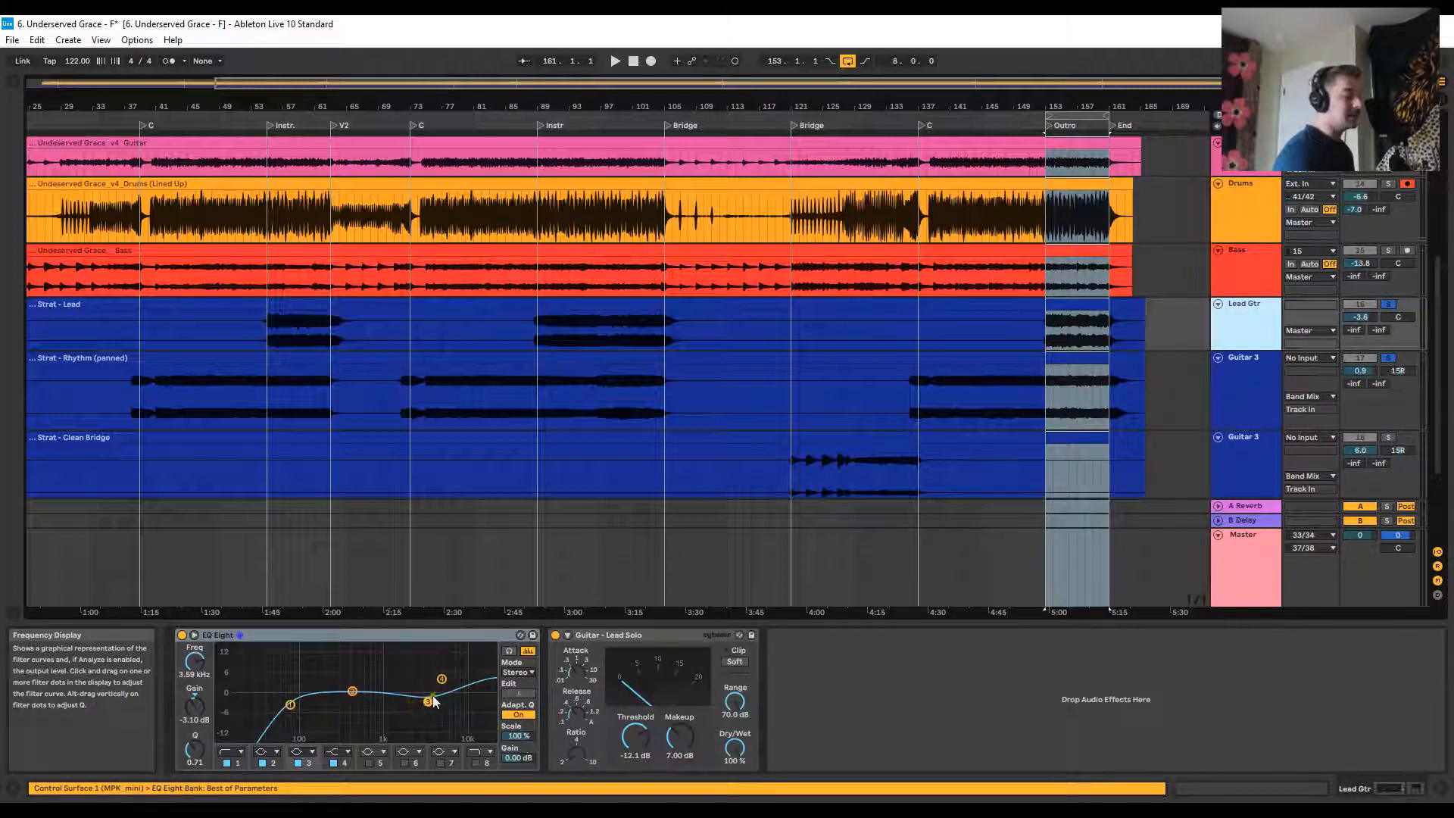
left_click_drag(428, 706, 429, 709)
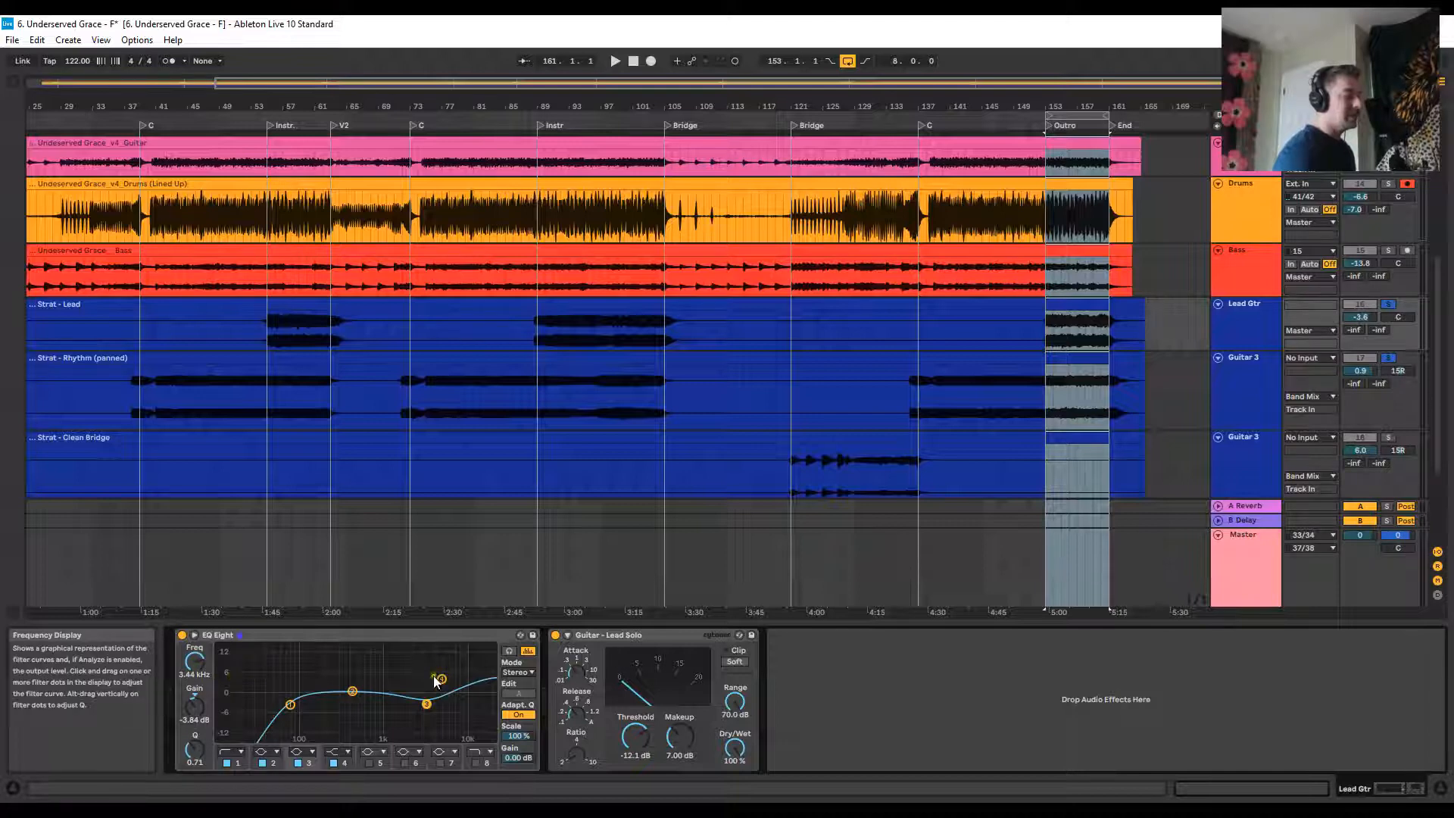
mouse_move(443, 685)
left_mouse_down()
mouse_move(469, 683)
mouse_move(449, 681)
left_mouse_up()
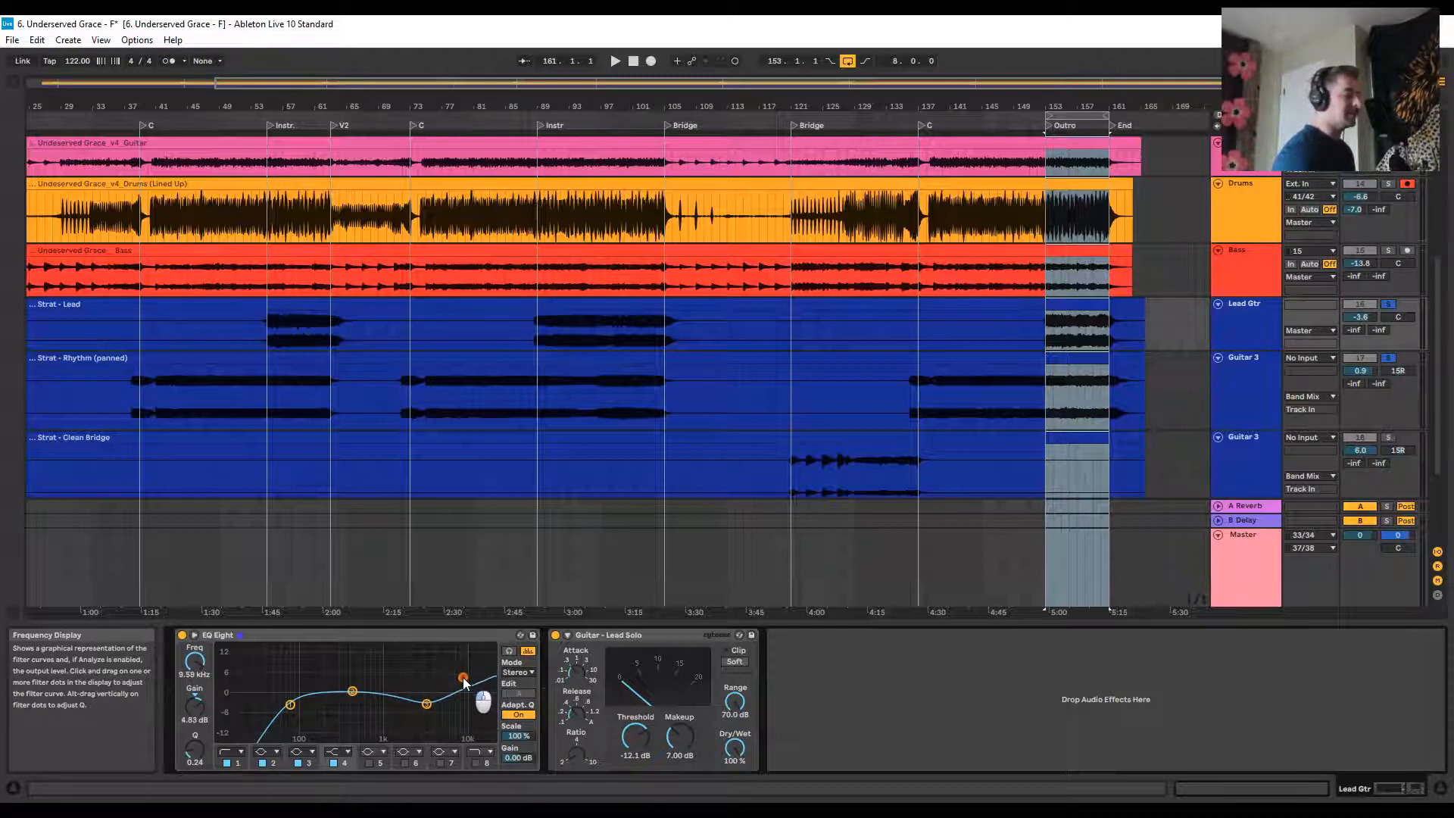
While both soloed guitars play through the Outro, raise band 3 of the Strat - Rhythm EQ Eight and set band 2 to 464 Hz
left_click(1250, 327)
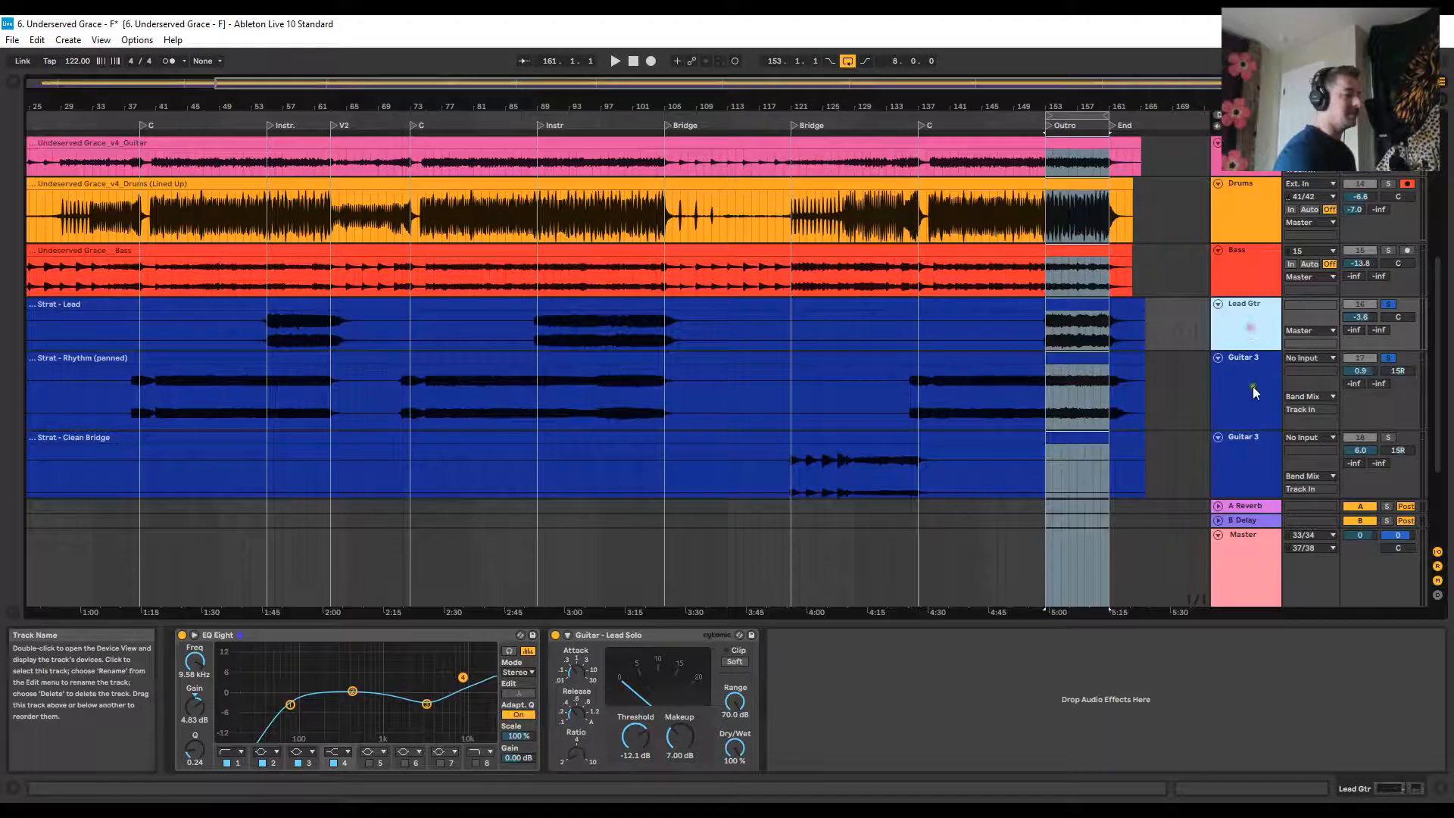
left_click(1253, 388, "shift")
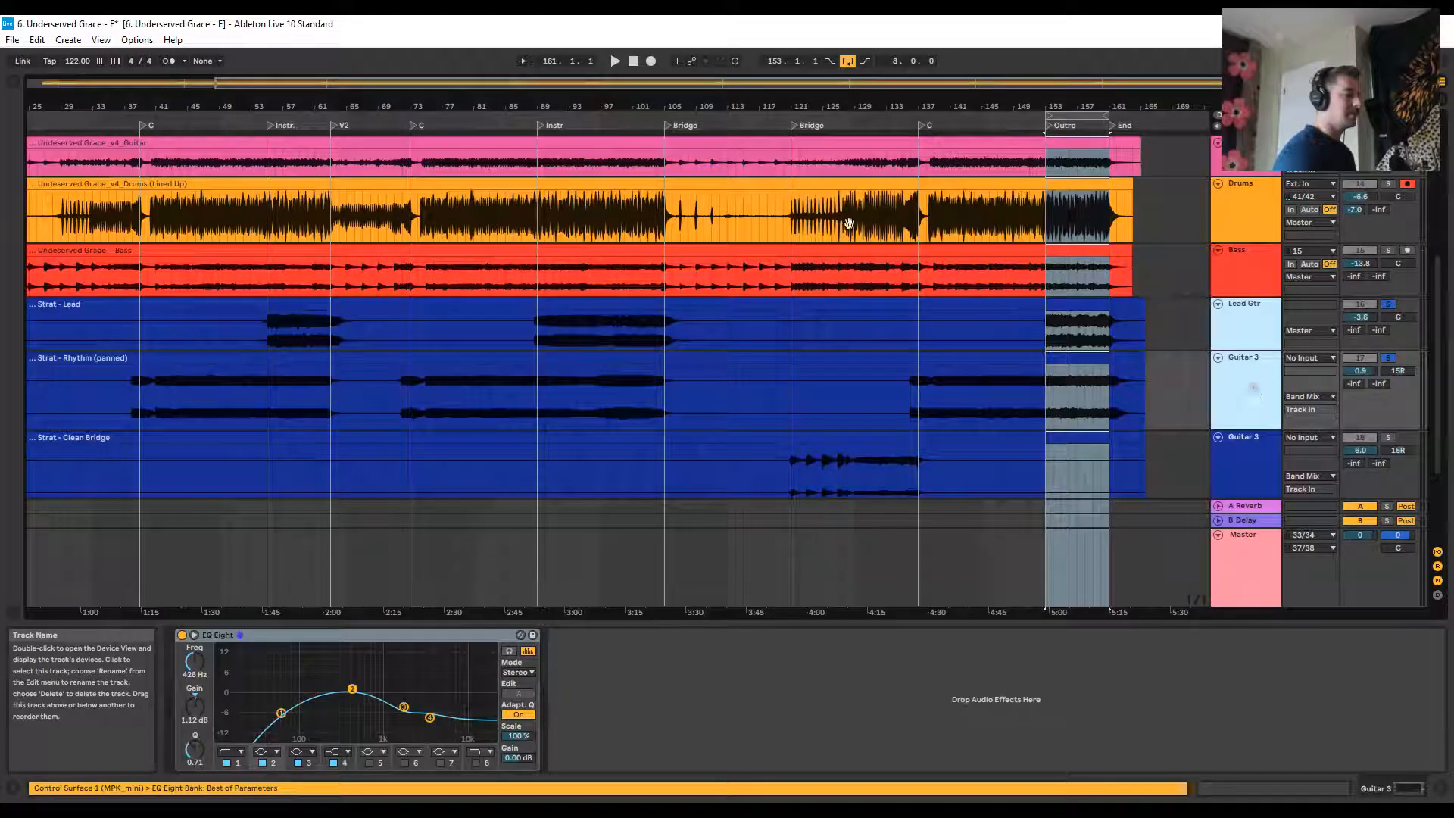
left_click(615, 60)
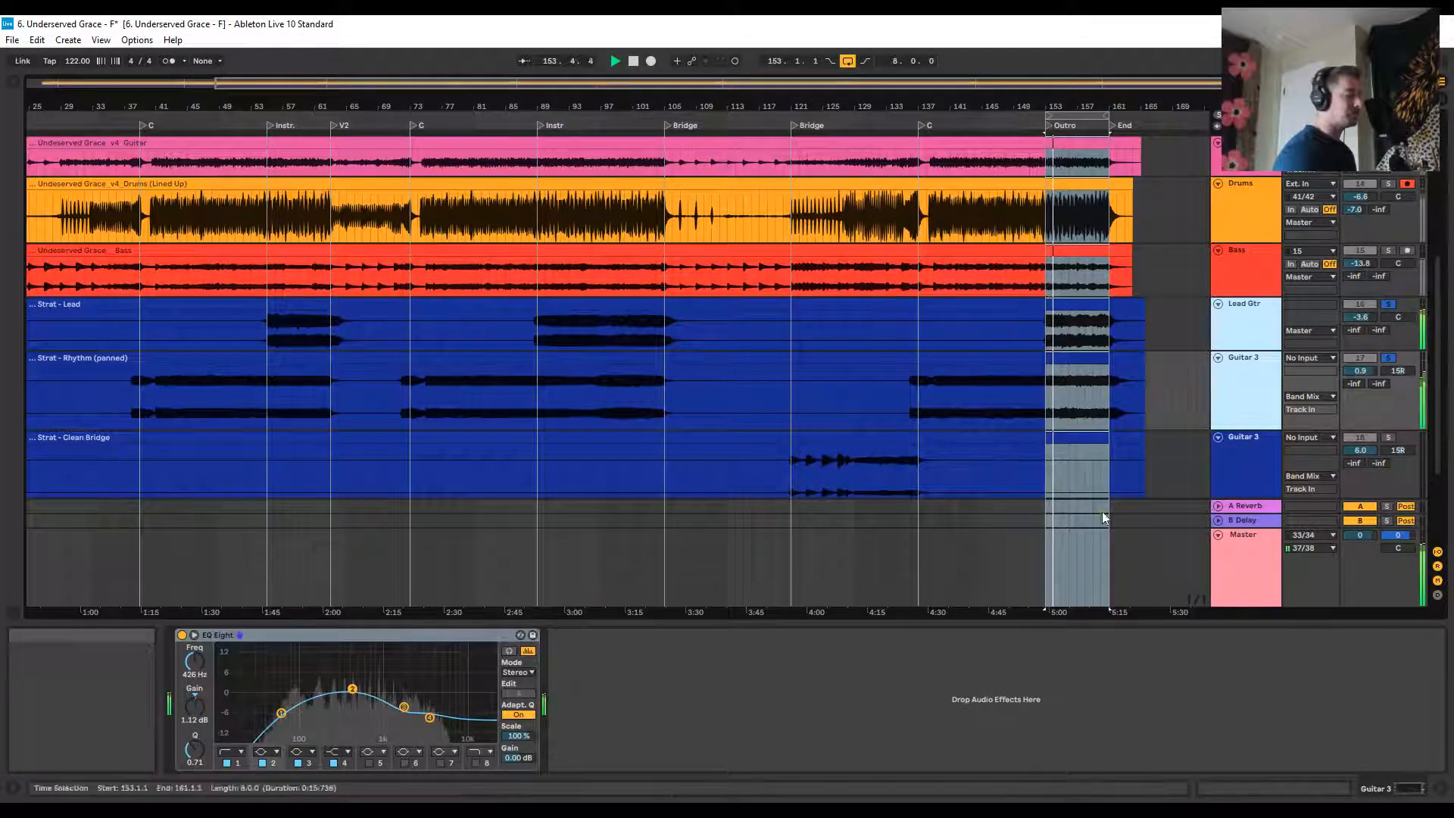
left_click(404, 708)
left_click_drag(403, 709, 405, 698)
left_click_drag(405, 688, 356, 689)
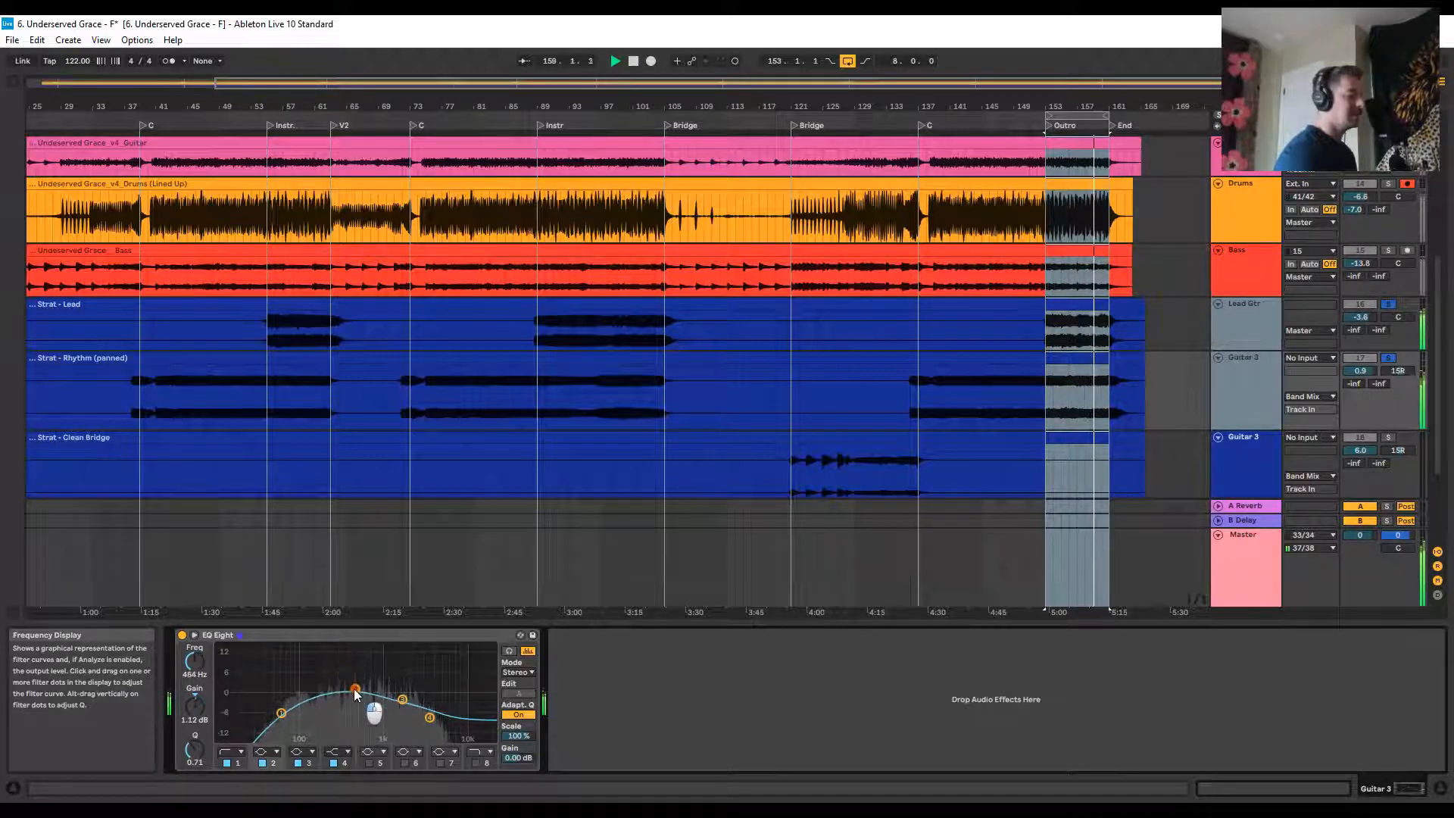
Set band 4 of the Strat - Rhythm EQ Eight to 5.62 kHz at -6.82 dB and compare the sound with the EQ bypassed
mouse_move(428, 718)
left_mouse_down()
mouse_move(445, 707)
mouse_move(435, 690)
mouse_move(386, 691)
mouse_move(459, 725)
mouse_move(444, 713)
left_mouse_up()
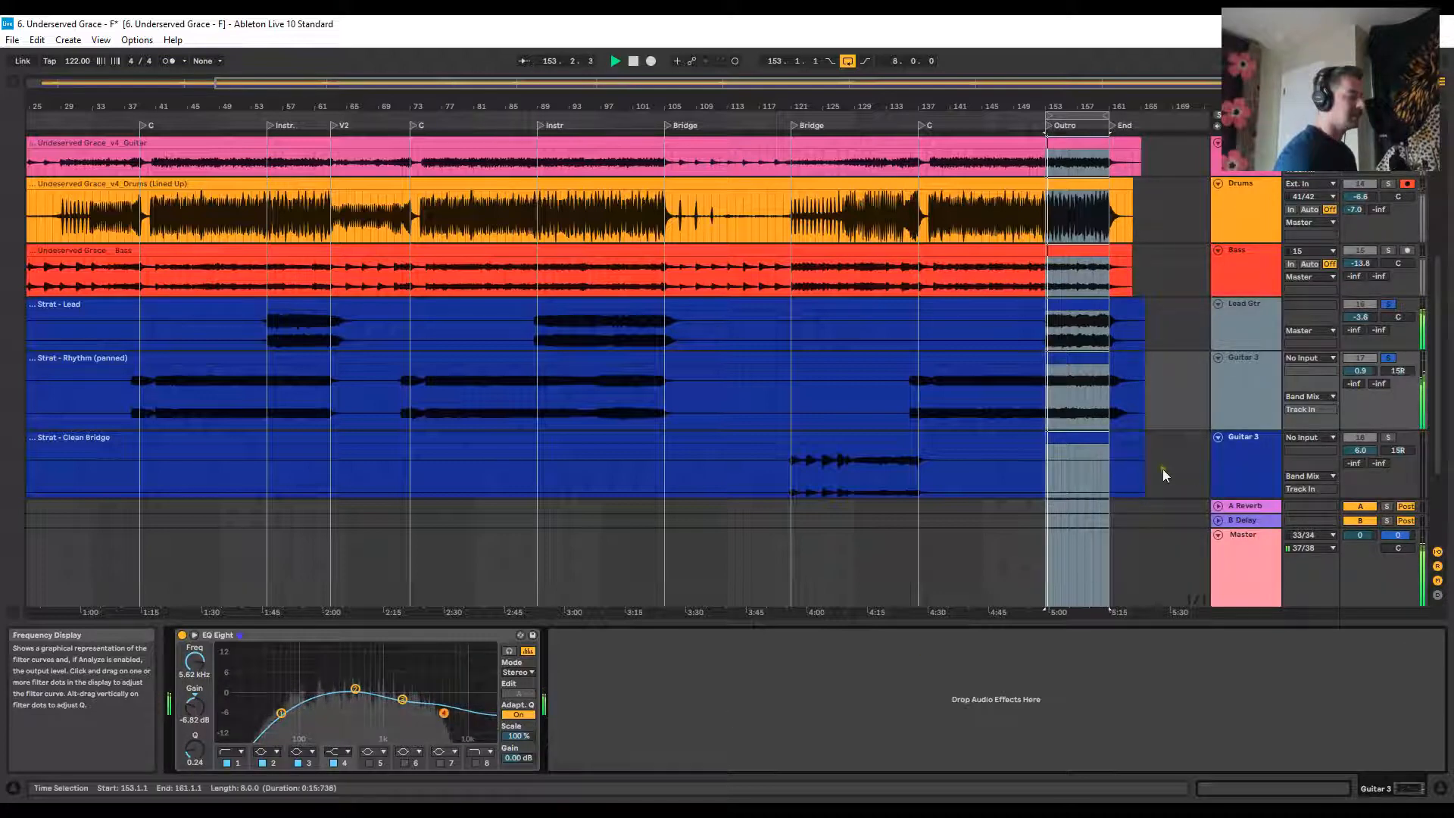
left_click(181, 635)
left_click(181, 635)
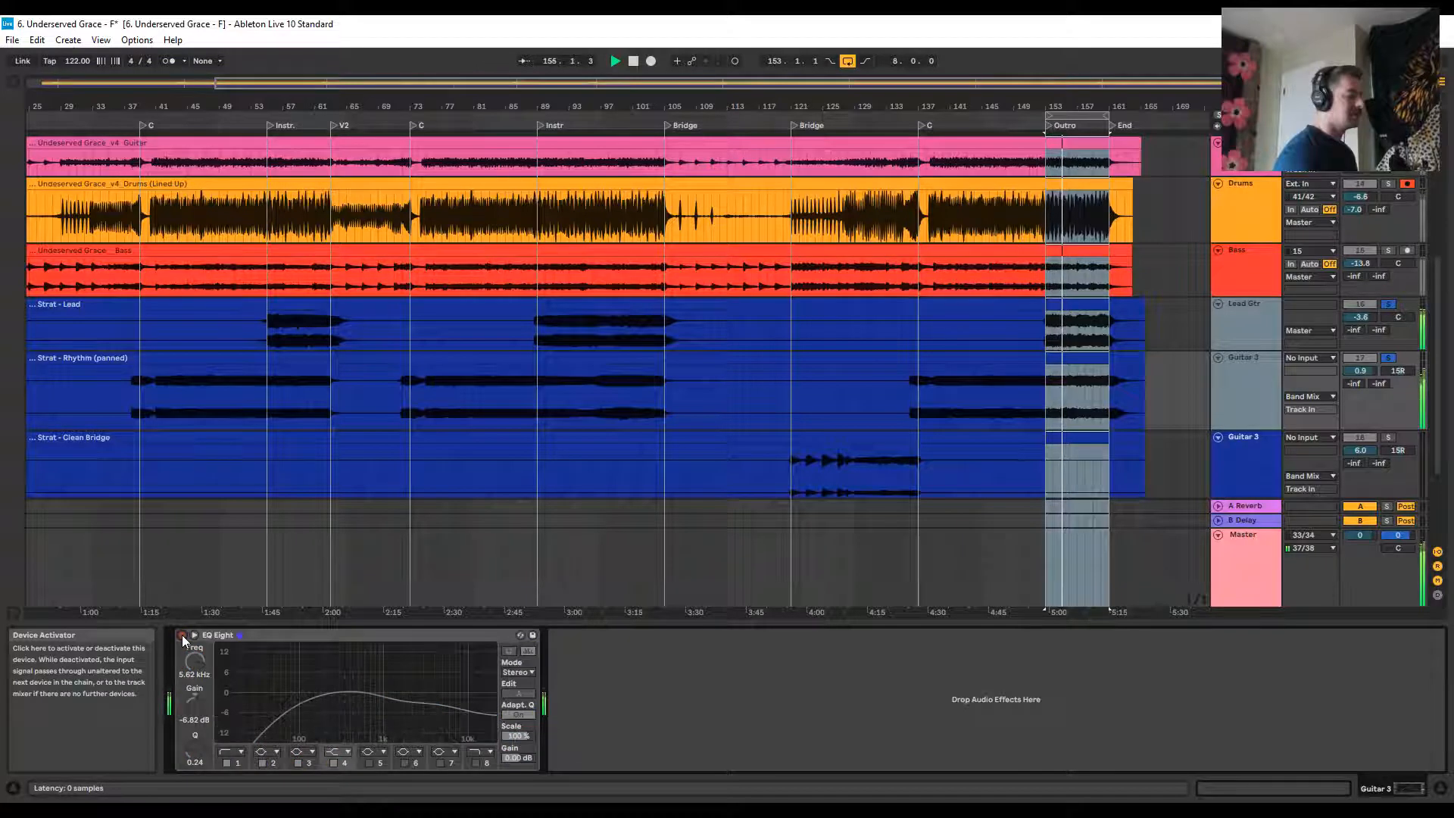
left_click(182, 634)
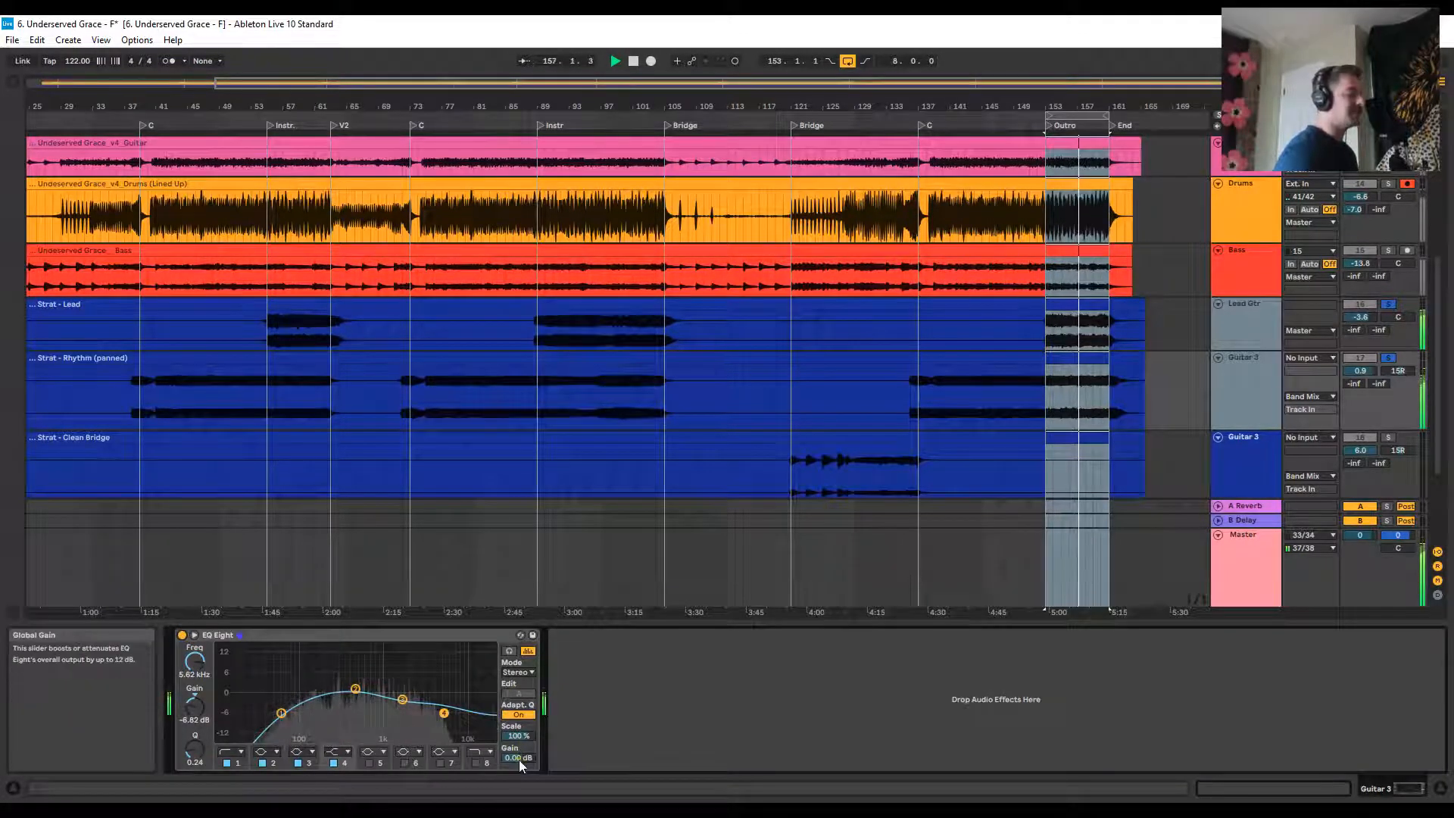
Raise the Strat - Rhythm EQ Eight's output gain to 6.19 dB and reset both soloed guitar tracks' volumes to 0
mouse_move(519, 760)
left_mouse_down()
mouse_move(520, 742)
mouse_move(519, 760)
left_mouse_up()
double_click(1361, 370)
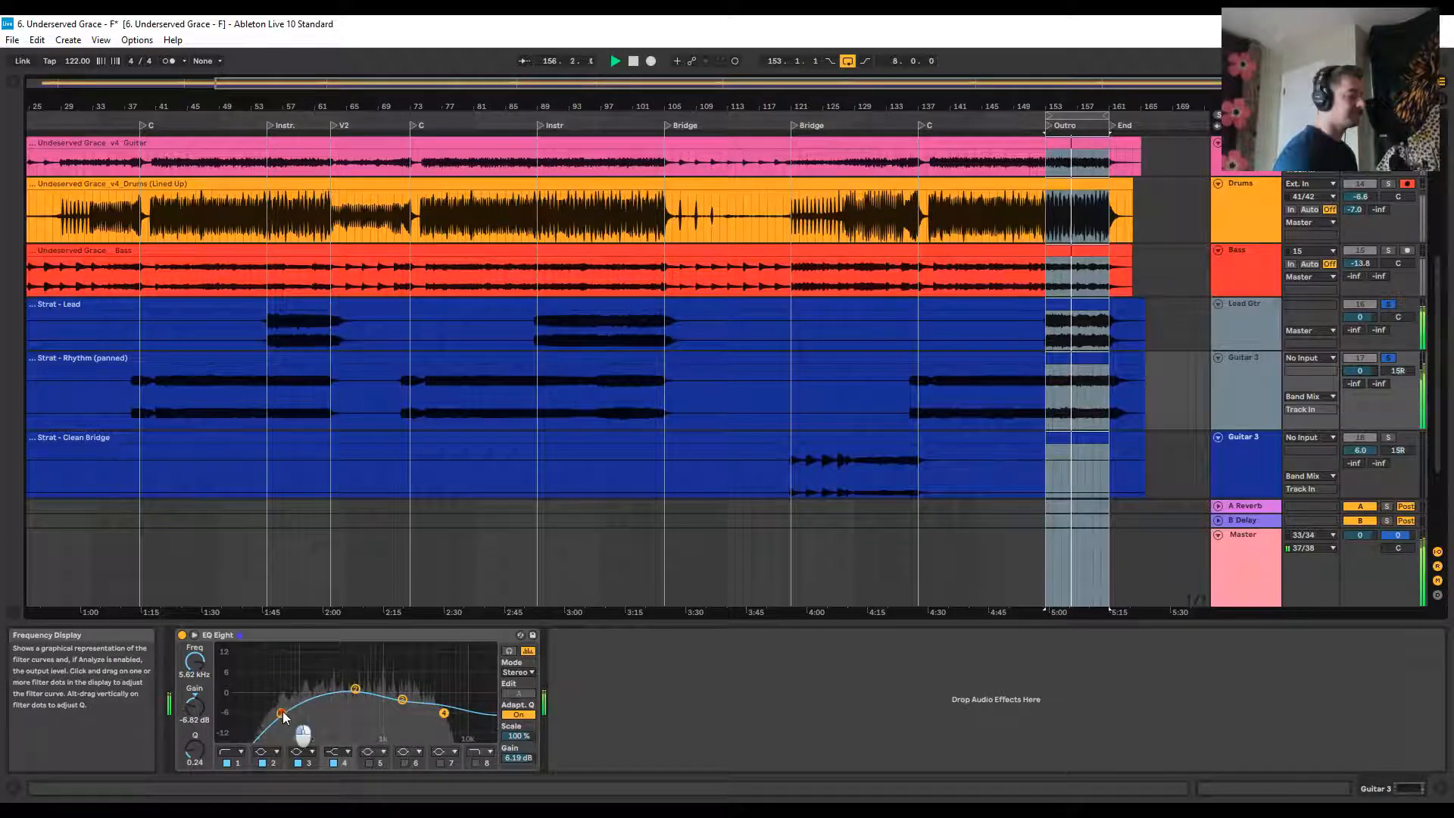
Raise bands 1 and 2 of the Strat - Rhythm EQ, with band 2 at 791 Hz and 1.86 dB, and solo only that track
left_click_drag(281, 712, 374, 686)
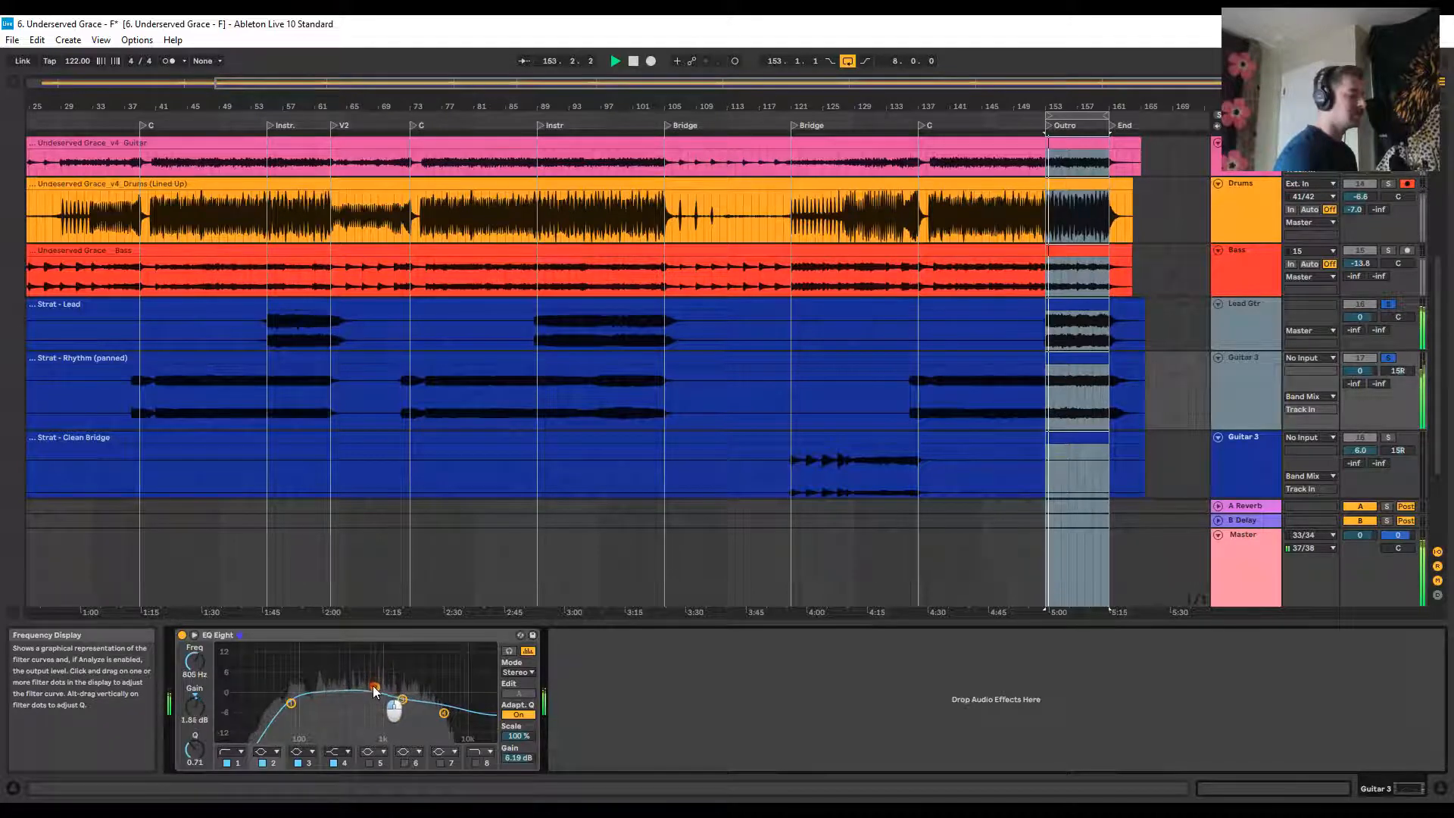
left_click(1388, 358)
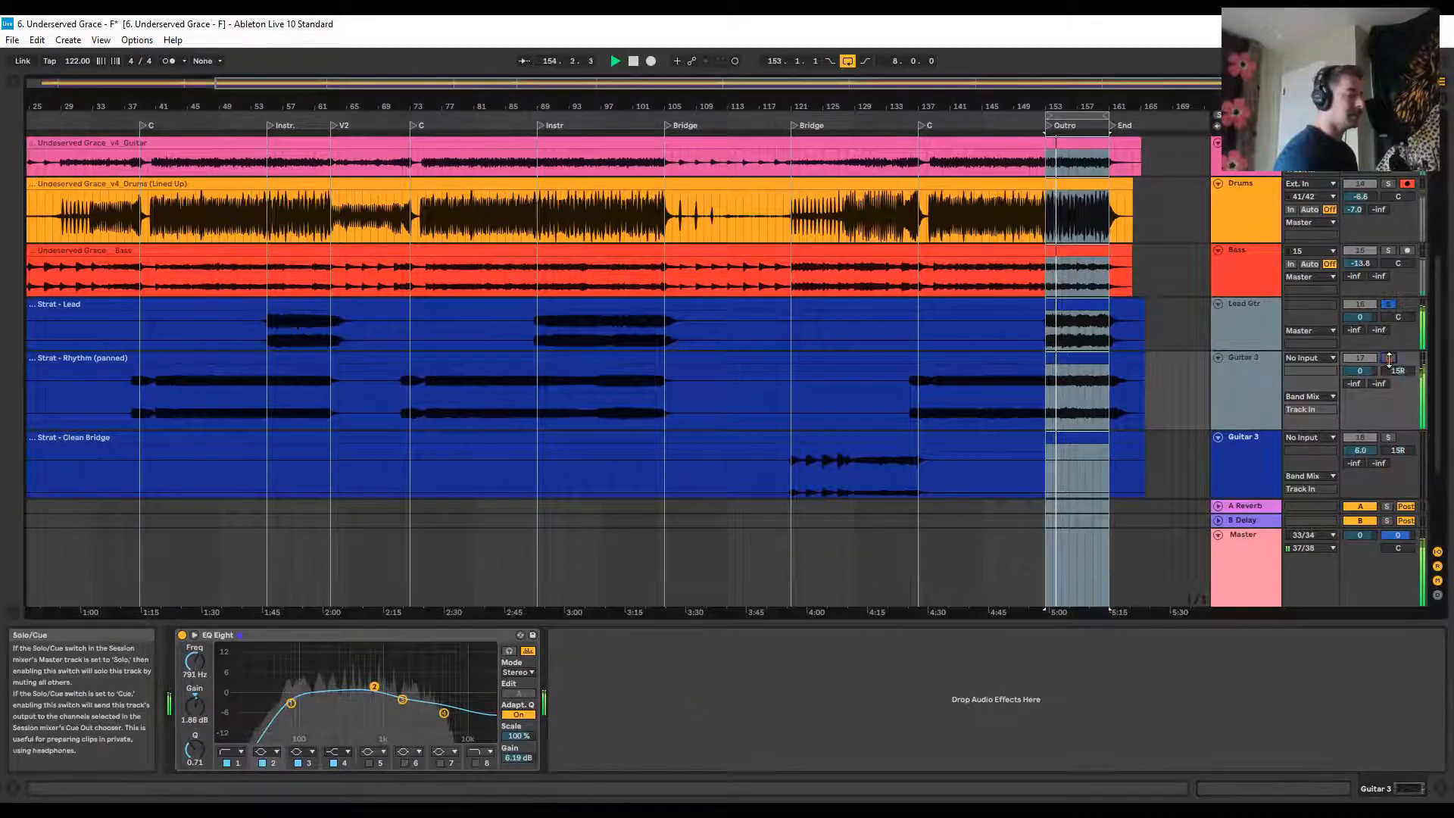
left_click(1390, 359)
left_click(1237, 395)
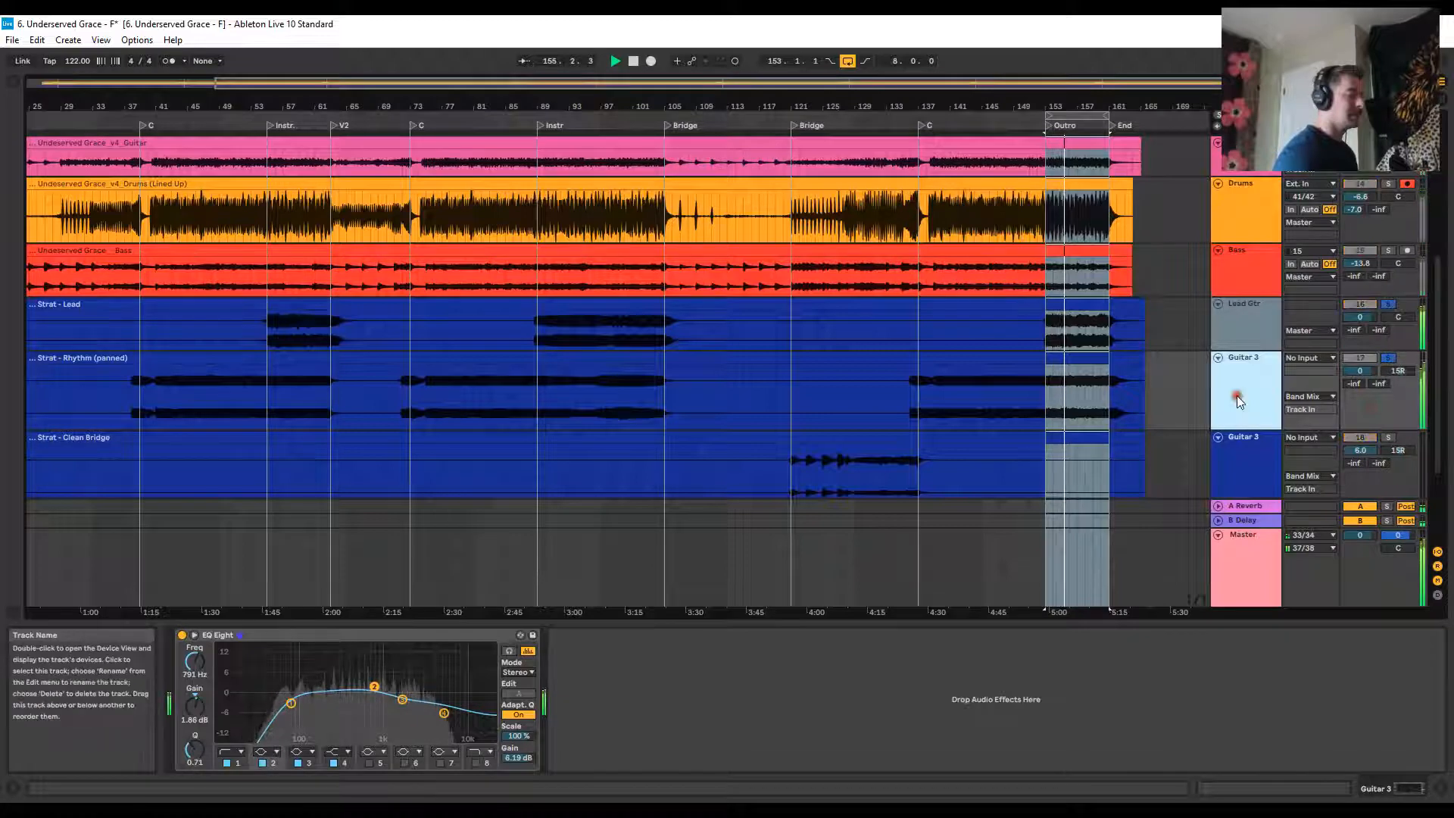
left_click(1388, 359)
left_click(1387, 359)
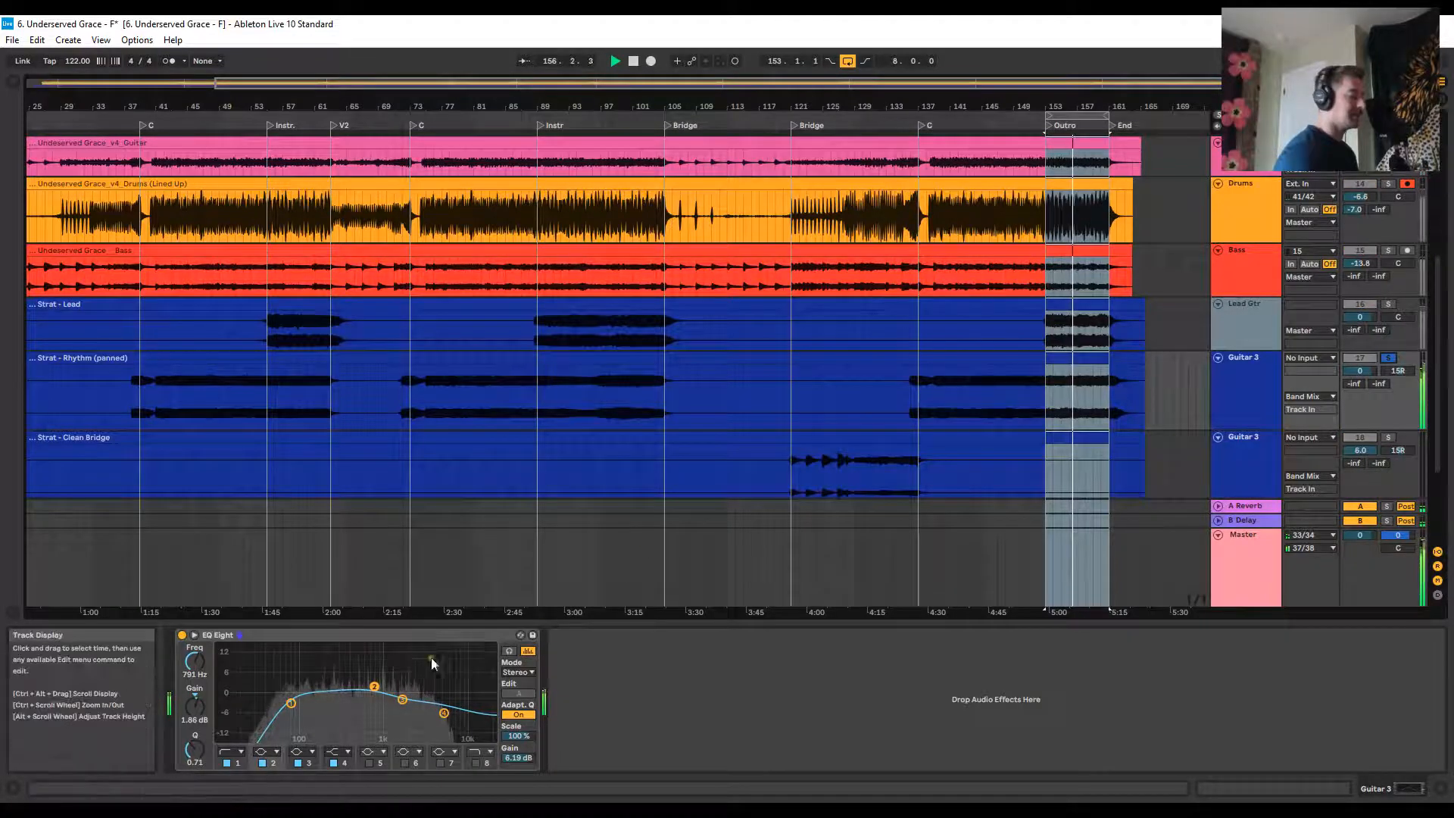
Set band 2 of the Strat - Rhythm EQ Eight to 861 Hz with 2.36 dB gain
mouse_move(374, 687)
left_mouse_down()
mouse_move(371, 673)
mouse_move(334, 671)
mouse_move(370, 665)
mouse_move(372, 691)
left_mouse_up()
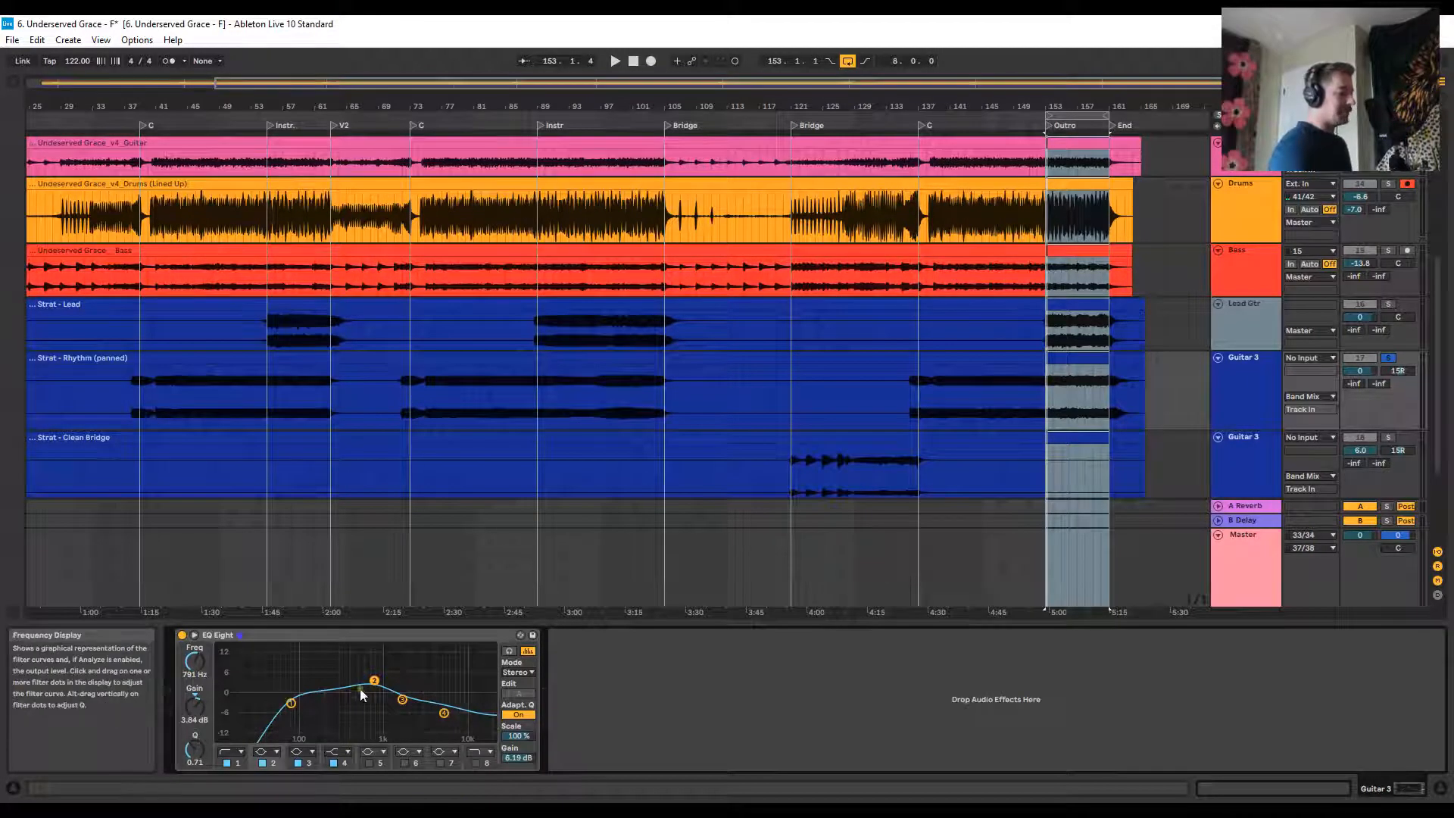
mouse_move(376, 689)
left_mouse_down()
mouse_move(377, 712)
mouse_move(376, 685)
left_mouse_up()
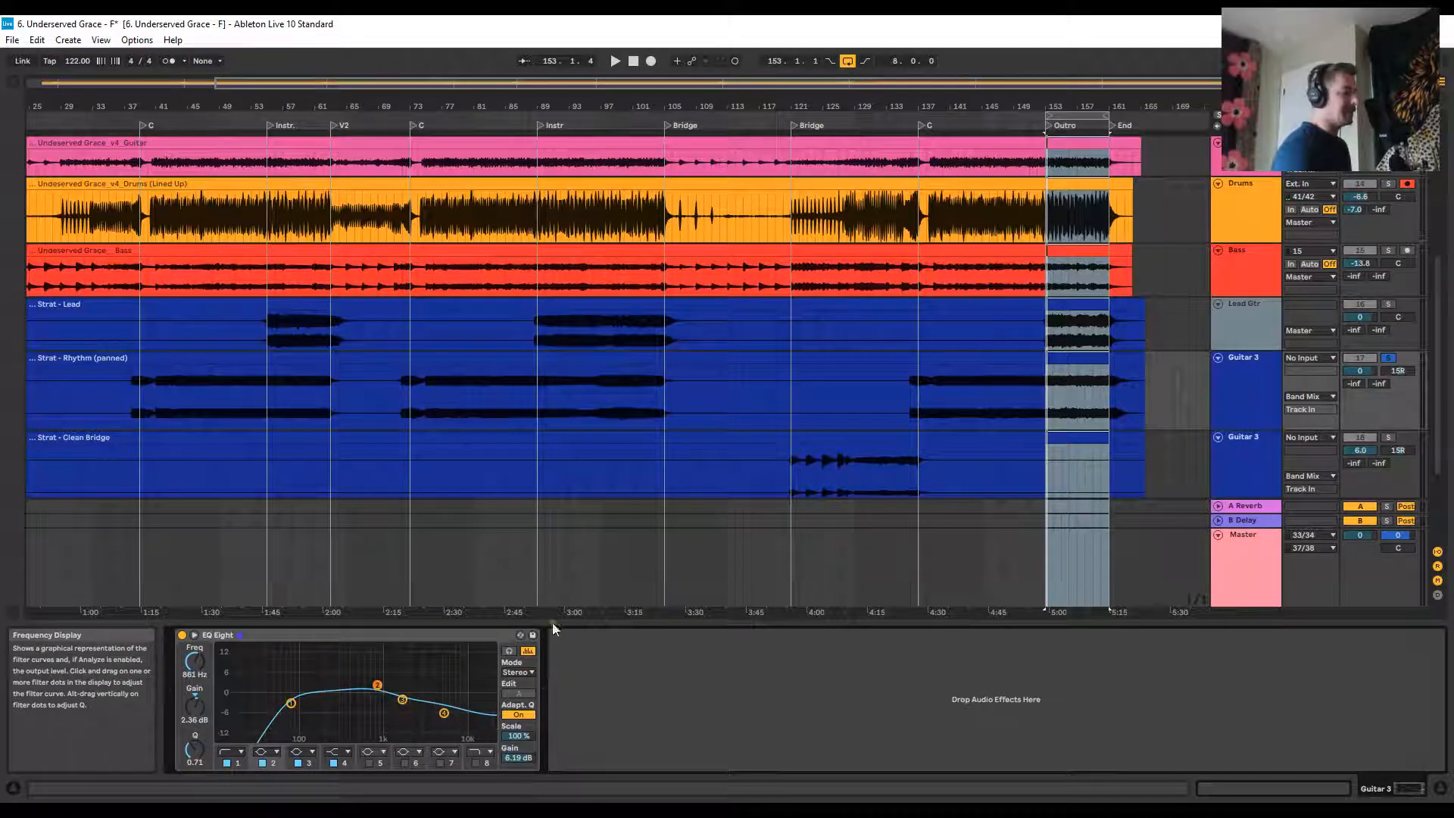
While the Outro plays, set the Strat - Rhythm EQ's band 1 to 119 Hz and band 4 to 4.54 kHz at -6.32 dB
left_click(615, 61)
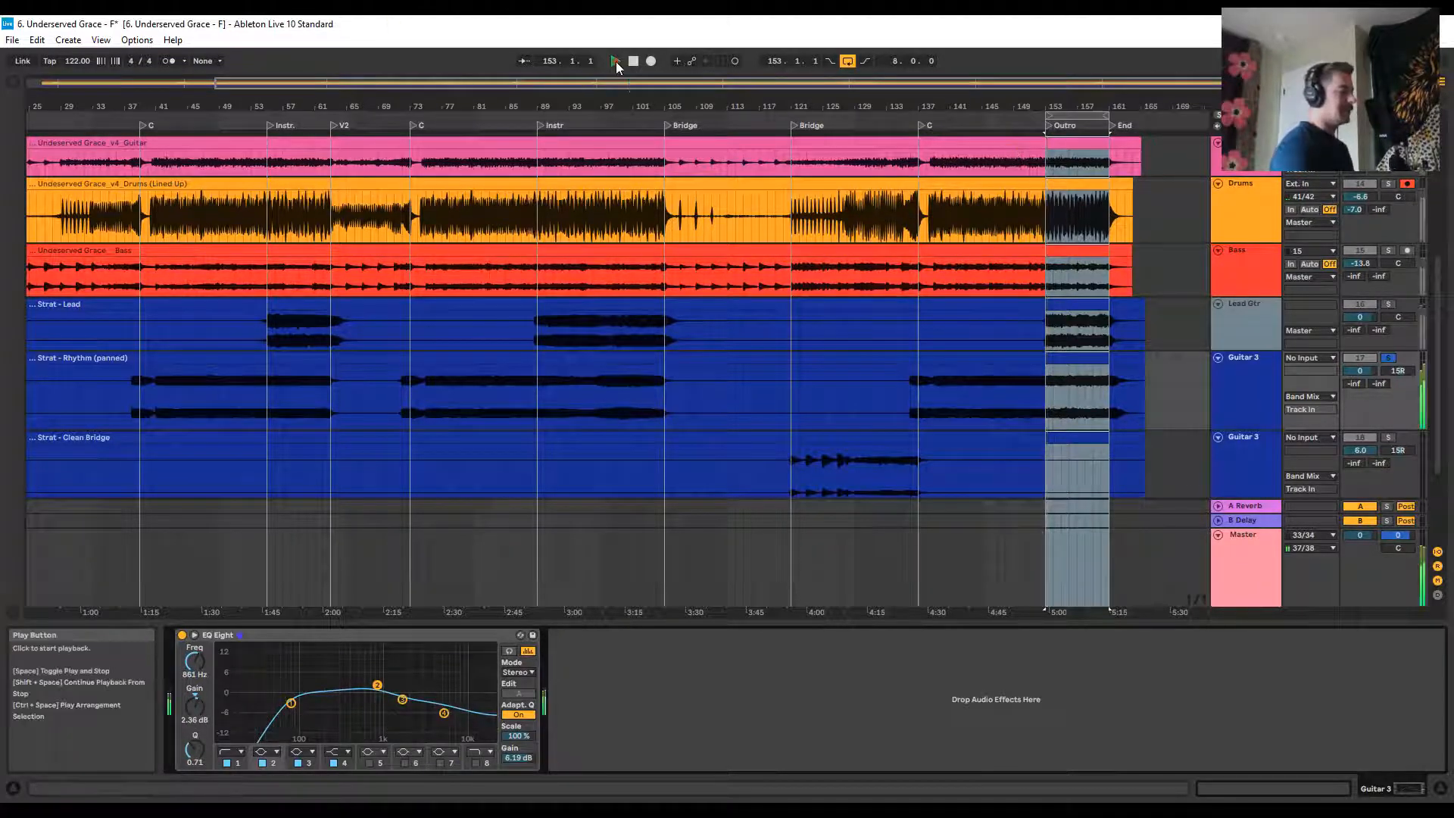
left_click_drag(379, 692, 307, 707)
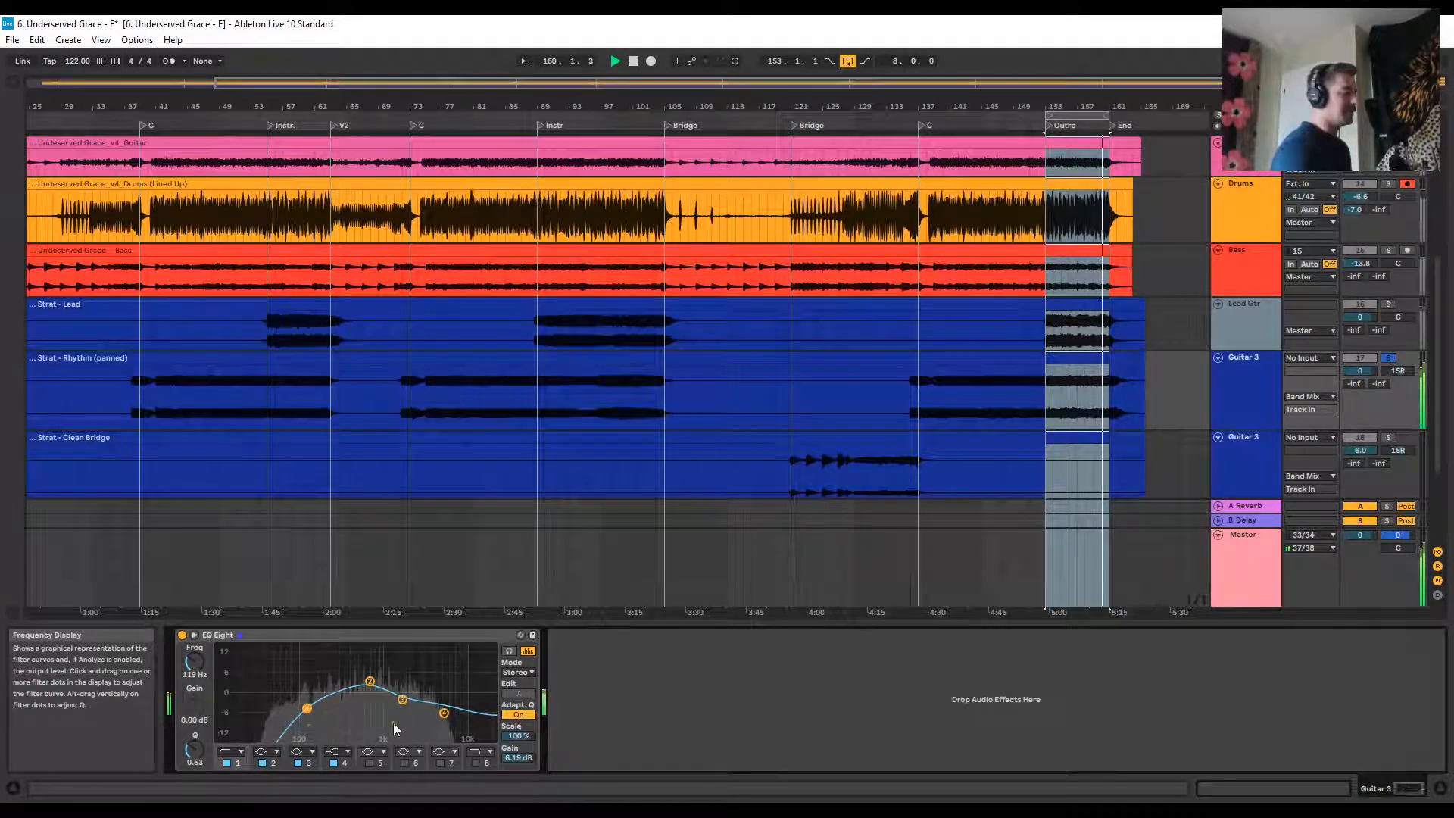
left_click_drag(402, 698, 436, 712)
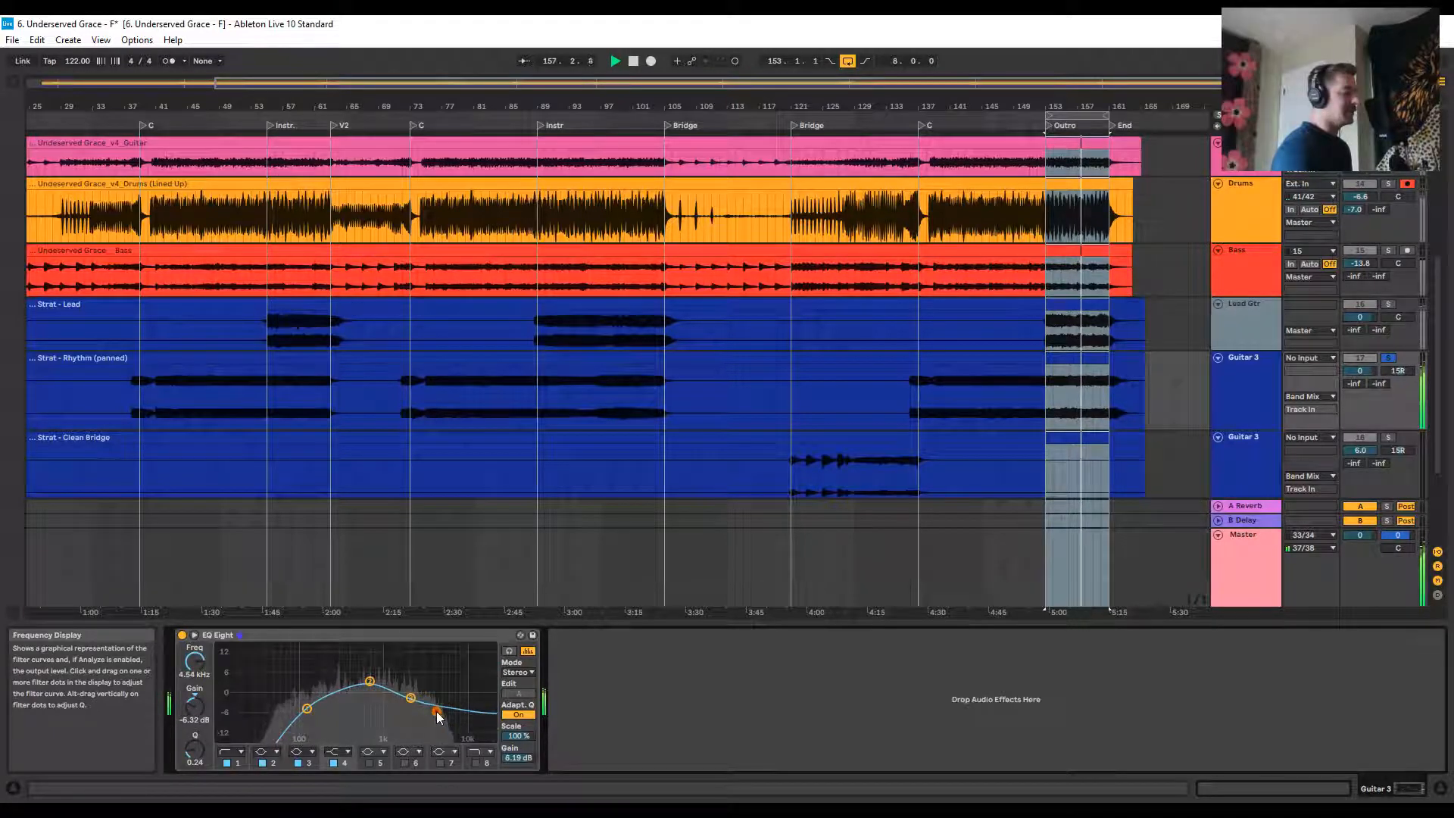
Solo only the Lead Gtr track, set its EQ Eight's band 3 to 3.75 kHz at -2.60 dB, and adjust that band's Q
left_click(1235, 341)
left_click(1388, 304)
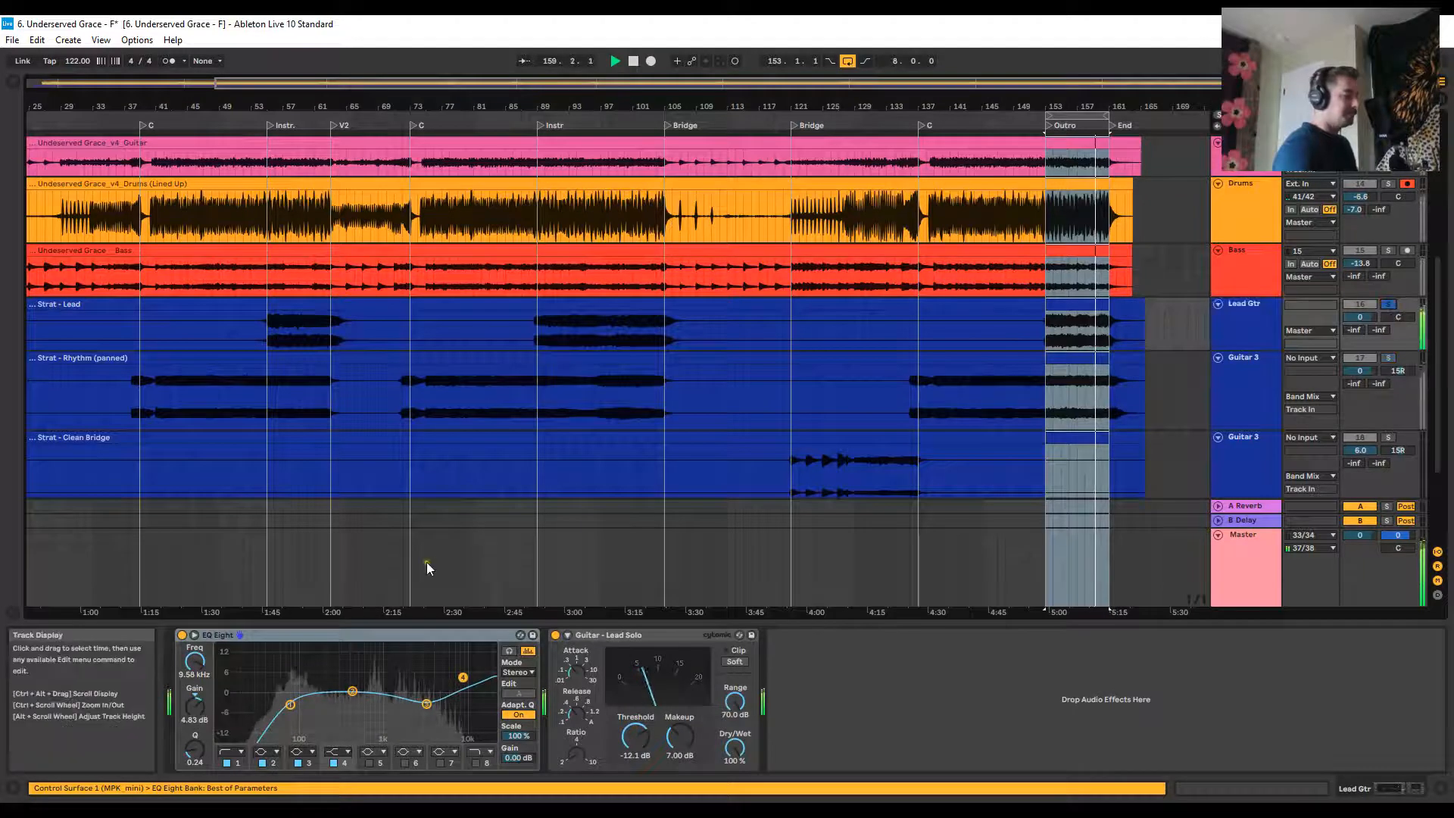
left_click_drag(463, 678, 430, 700)
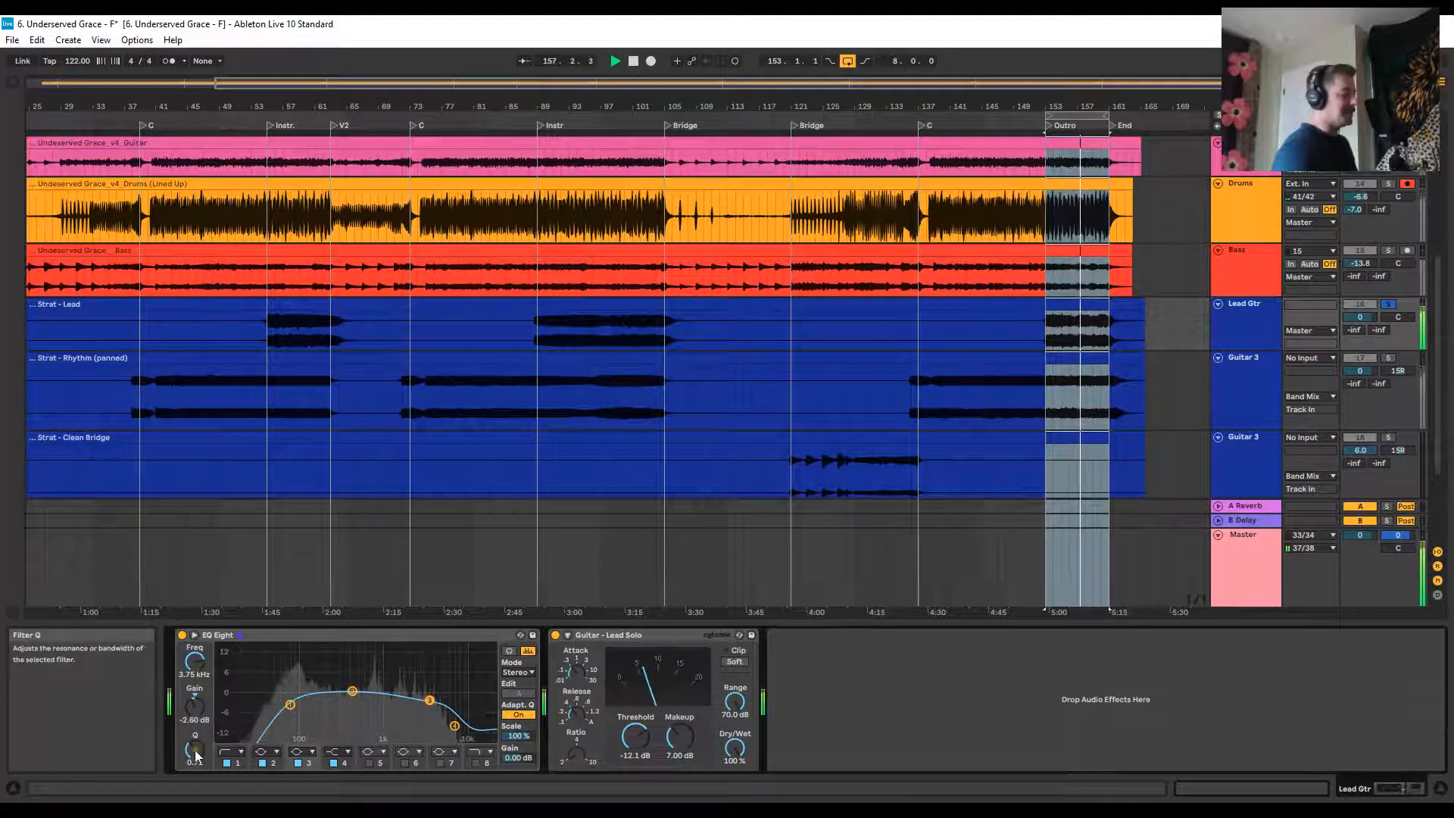
left_click_drag(195, 754, 195, 746)
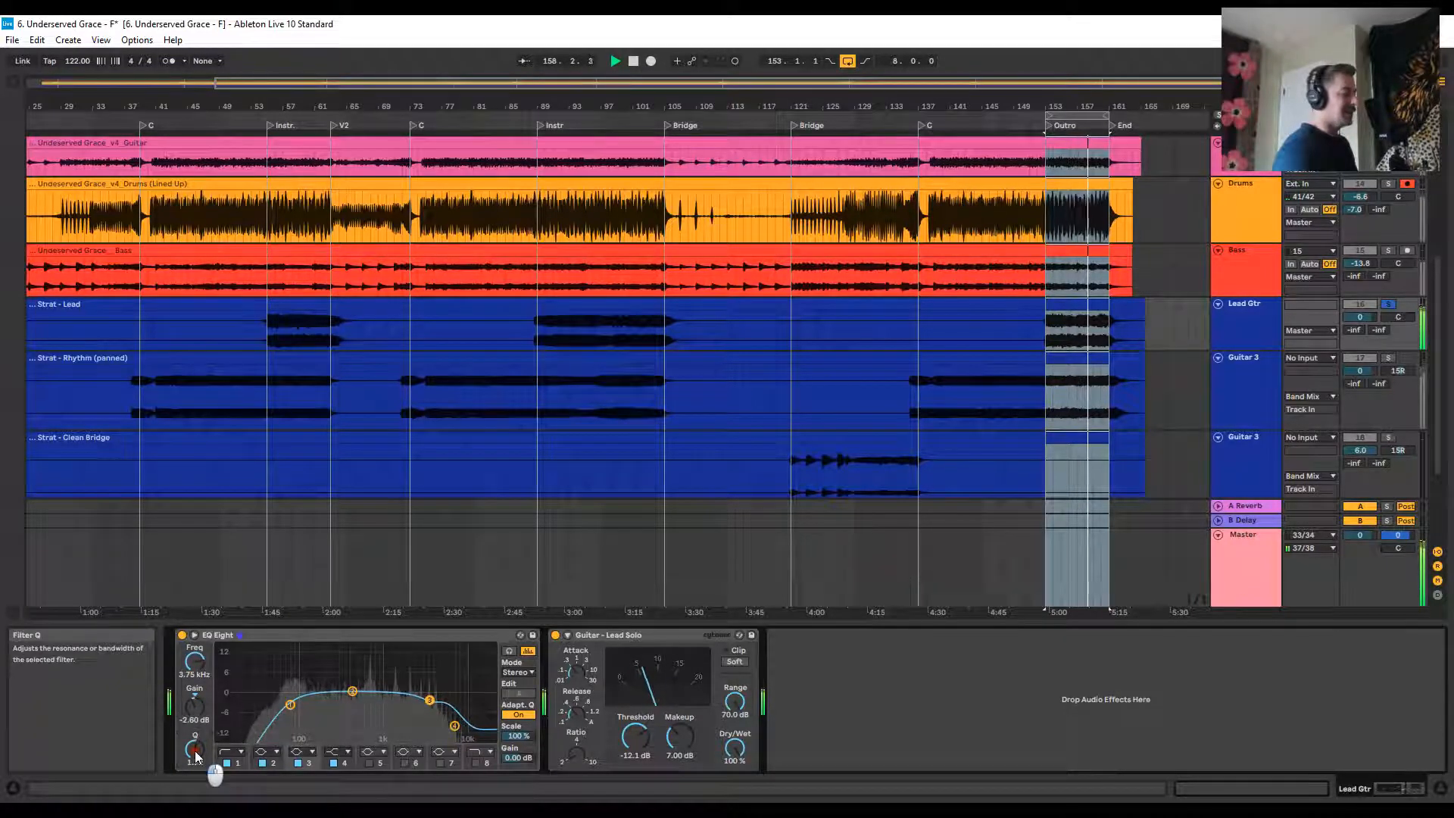
Set the Lead Gtr EQ's band 3 Q to 0.89 and band 4 to 10.4 kHz at 8.80 dB, ending with playback stopped
mouse_move(429, 701)
left_mouse_down()
mouse_move(432, 671)
mouse_move(436, 706)
mouse_move(458, 699)
mouse_move(450, 664)
mouse_move(471, 667)
mouse_move(437, 717)
left_mouse_up()
left_click(435, 703)
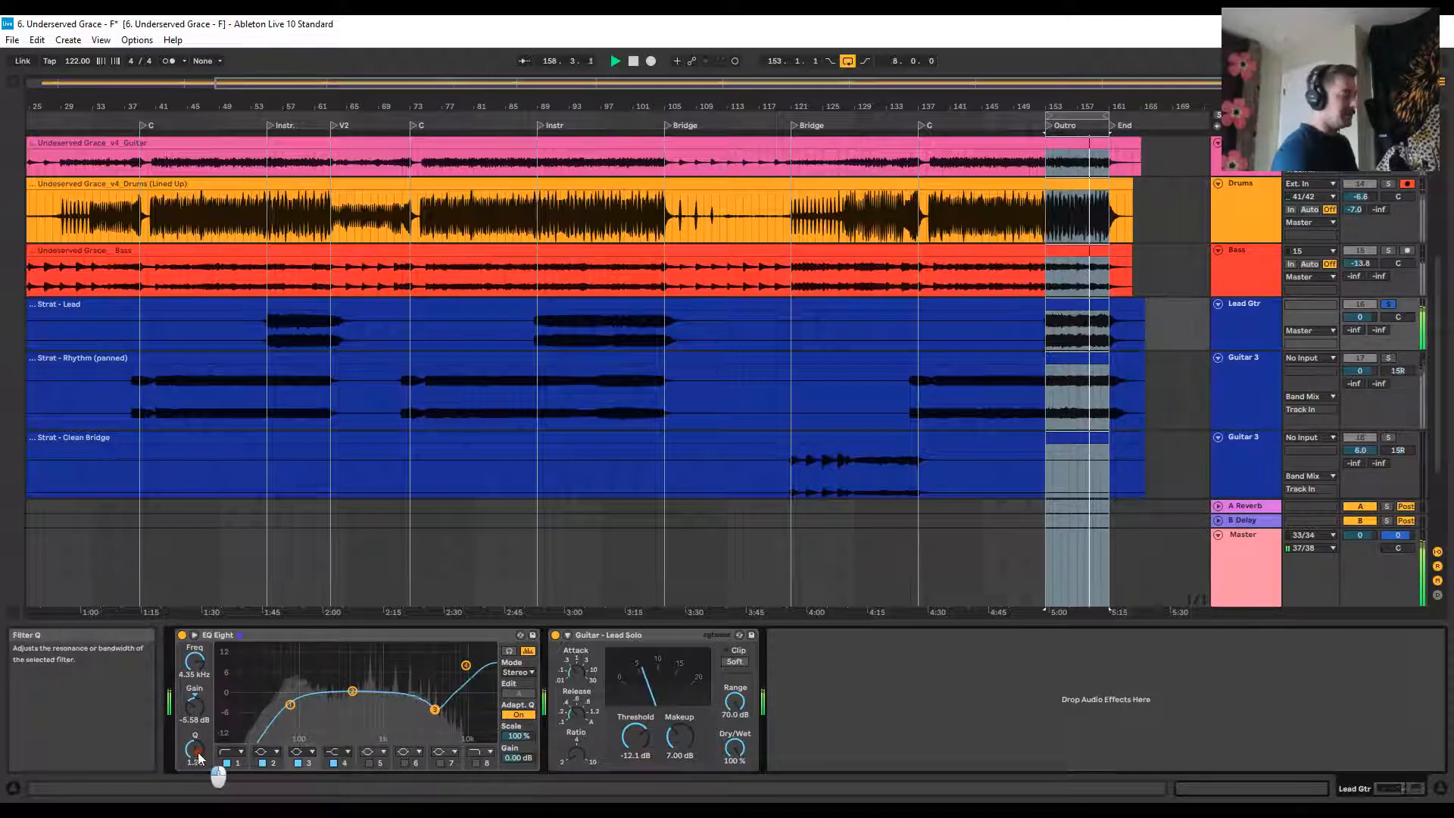
left_click_drag(198, 758, 198, 765)
left_click(633, 62)
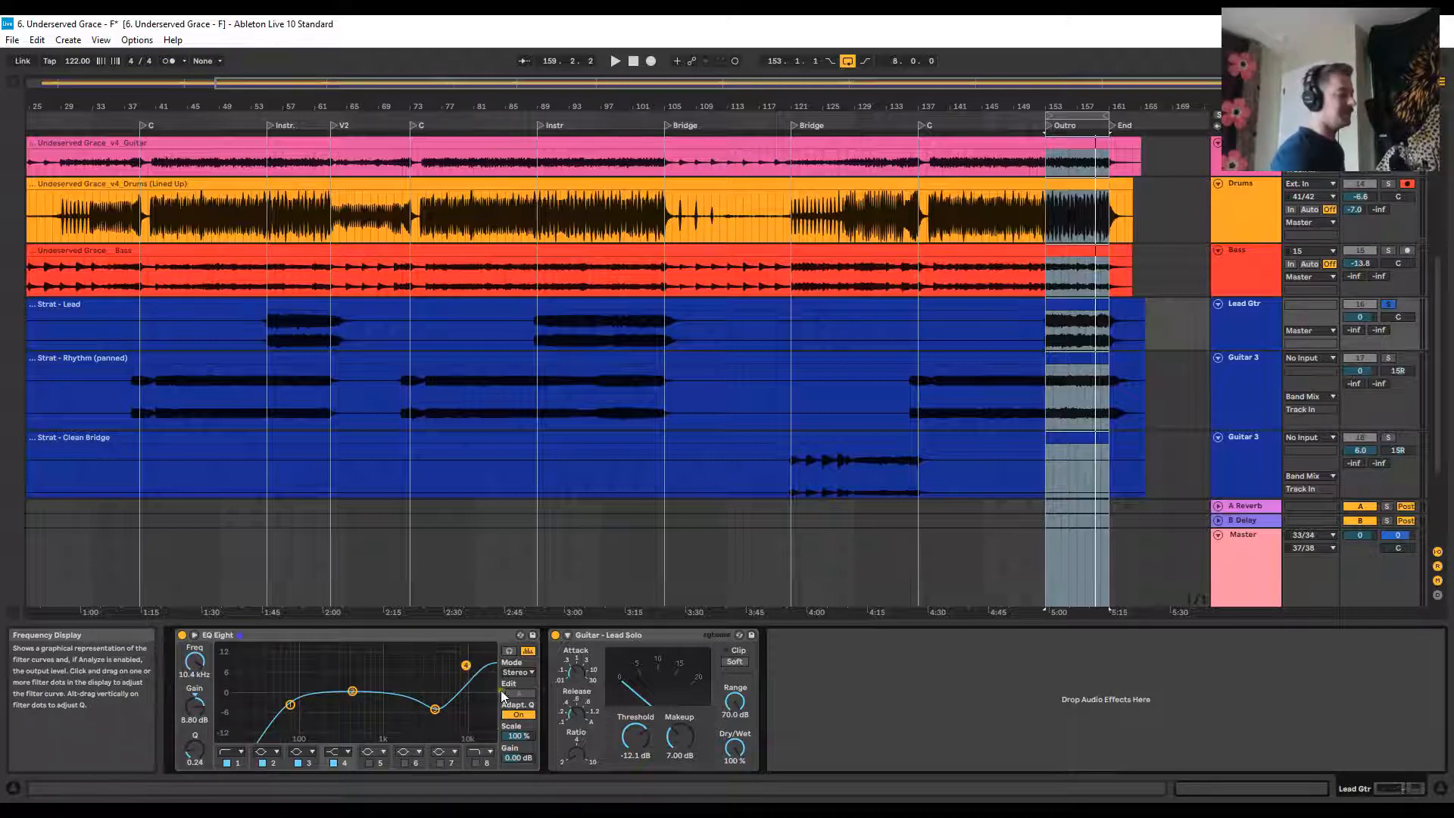
With playback stopped, cut bands 2 and 3 of the Lead Gtr EQ slightly and set band 1 to 147 Hz with a Q of 0.93
left_click(437, 711)
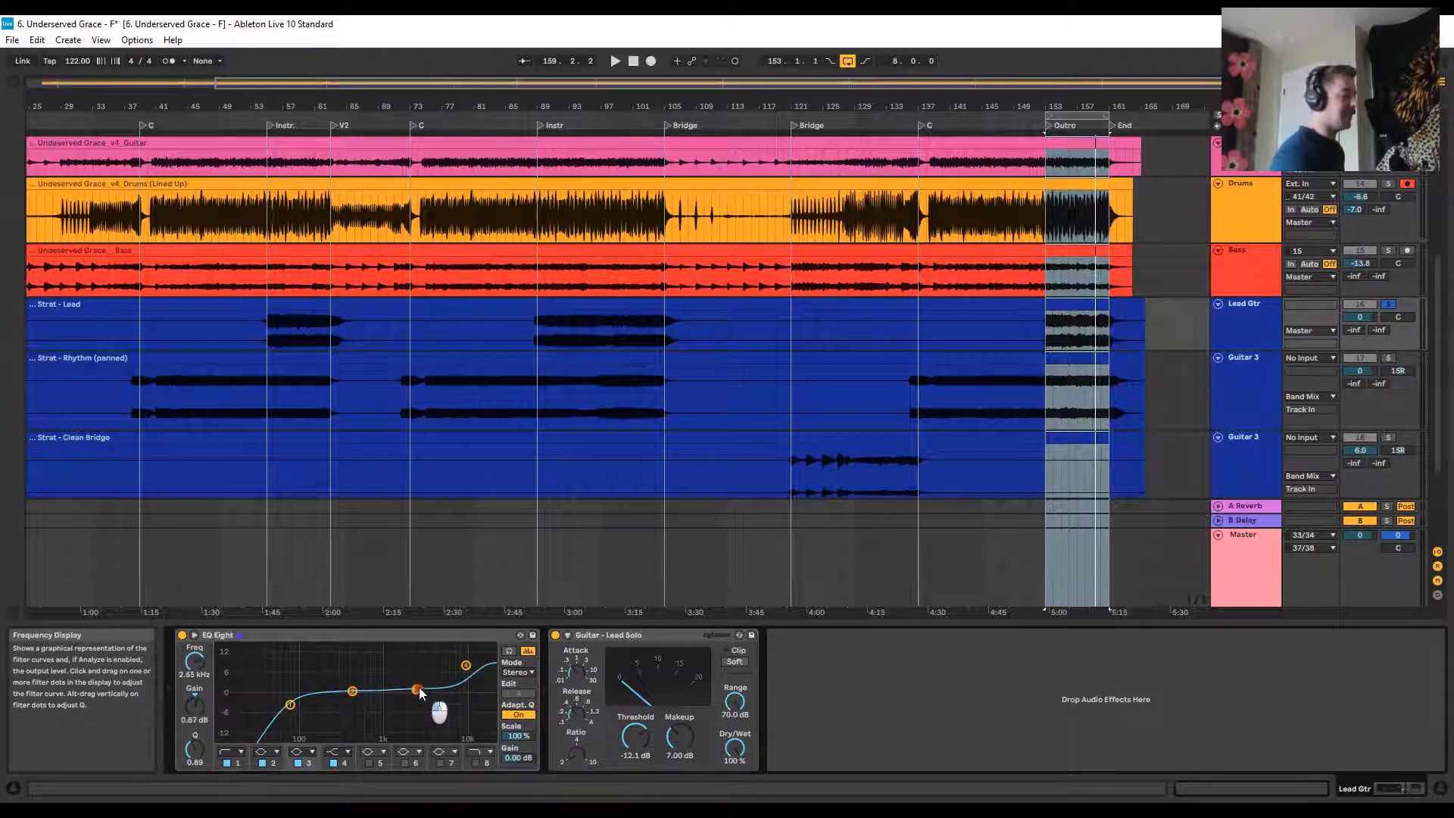
mouse_move(420, 693)
left_mouse_down()
mouse_move(443, 674)
mouse_move(431, 690)
mouse_move(405, 674)
mouse_move(434, 704)
left_mouse_up()
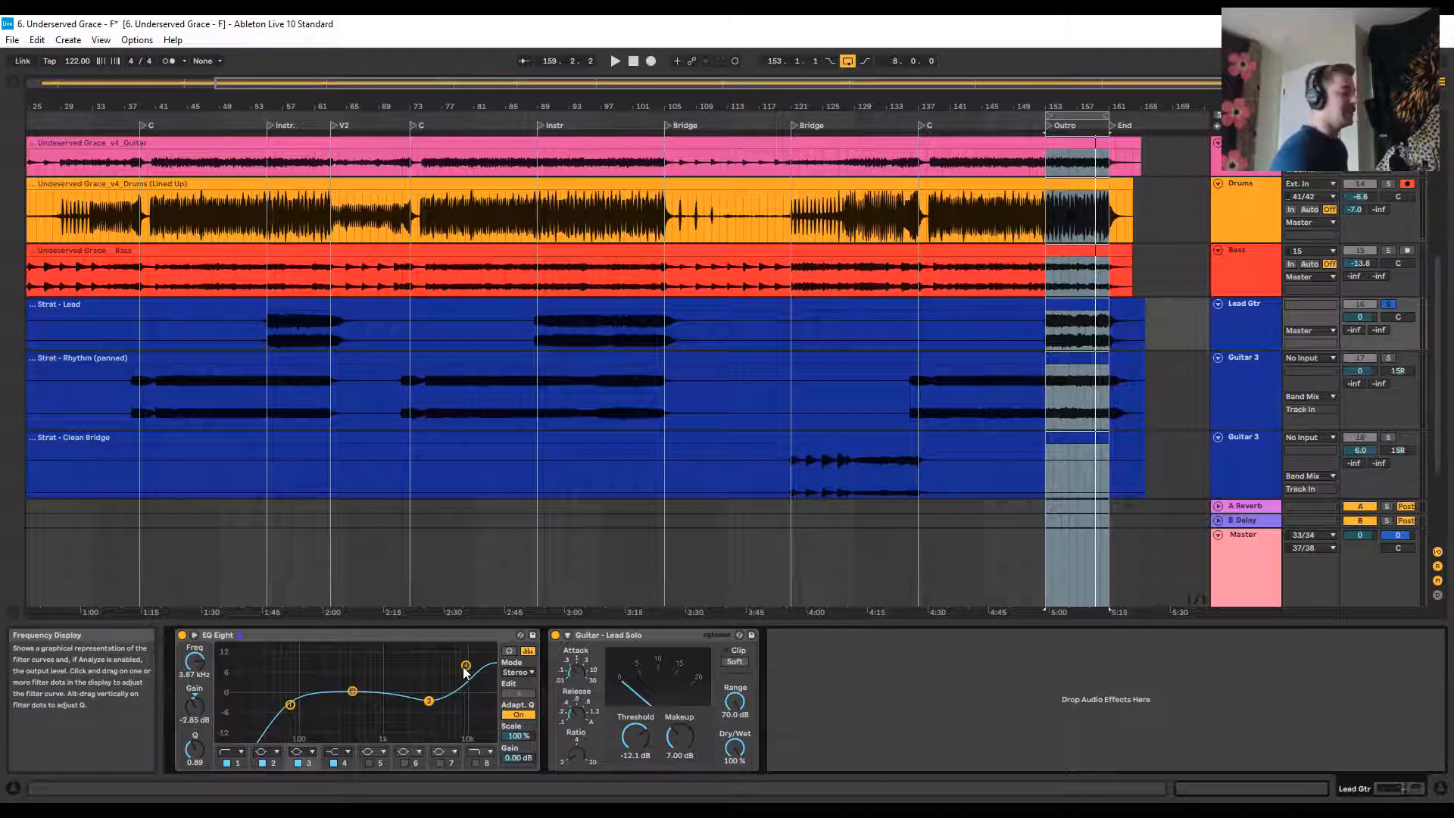
left_click_drag(353, 692, 363, 697)
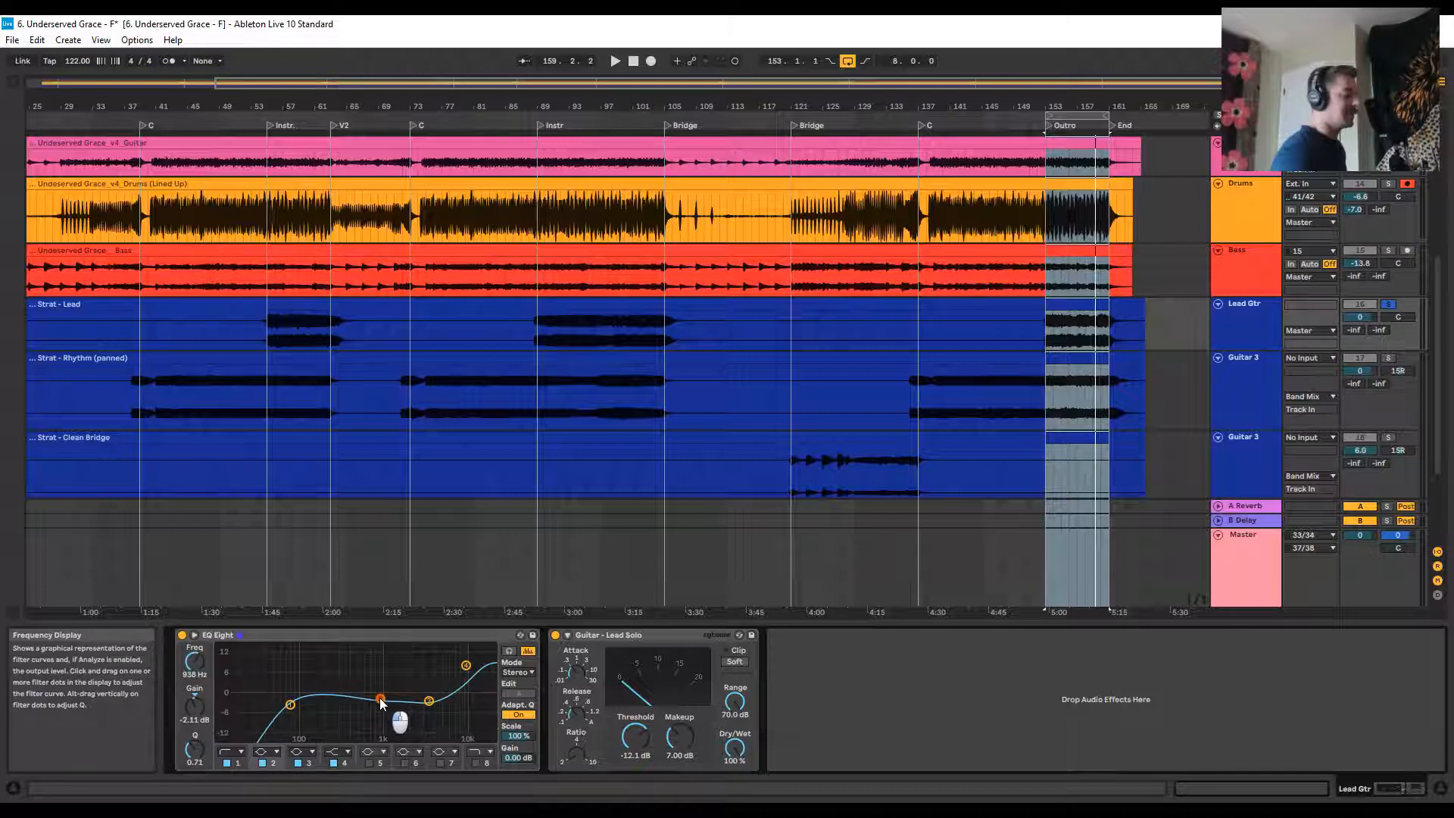
left_click_drag(390, 692, 372, 699)
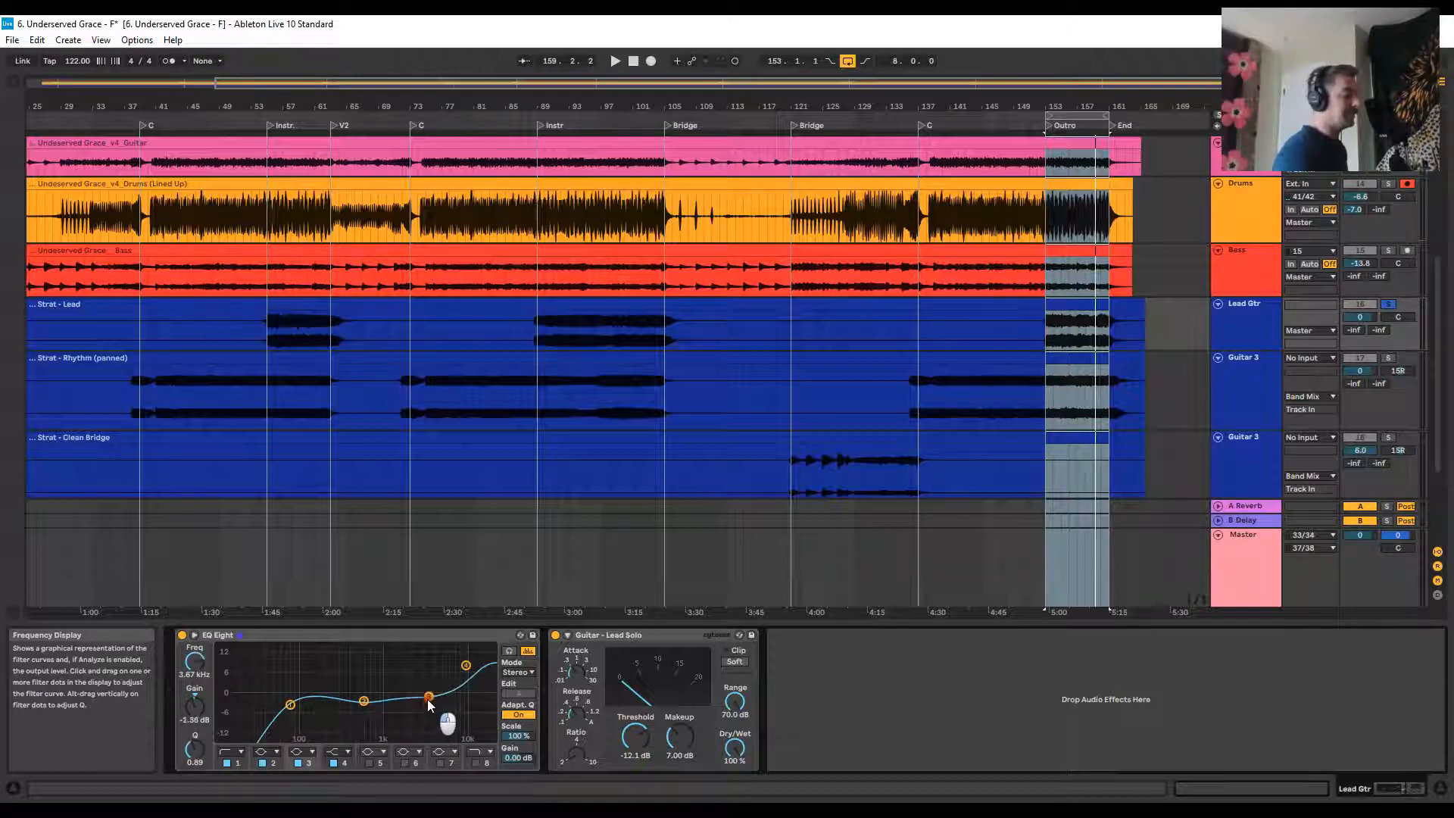
left_click_drag(291, 706, 301, 706)
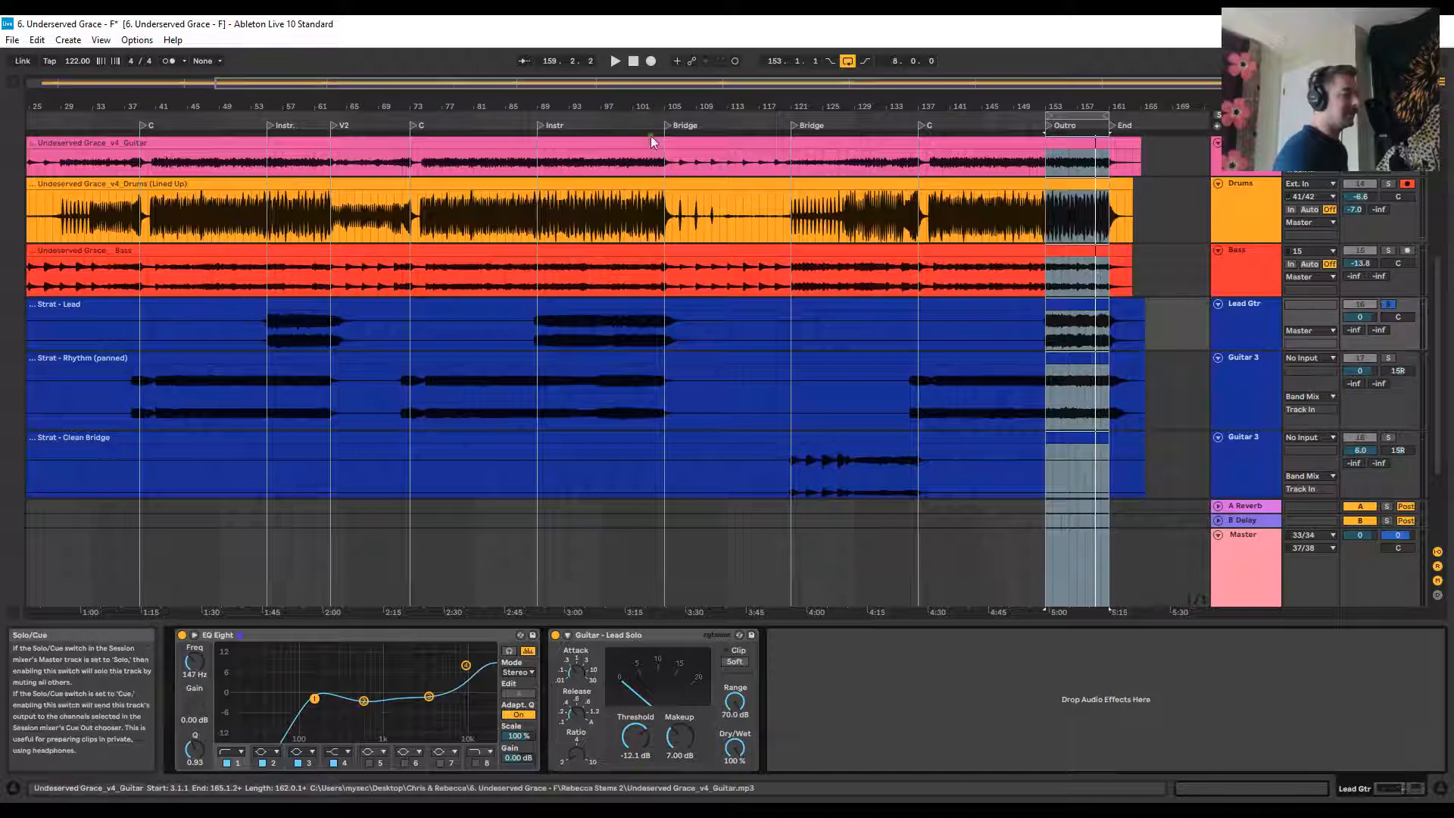
While the Outro plays, reshape bands 2 and 3 of the Lead Gtr EQ and set band 4 to 6.12 kHz at 12.8 dB
key("space")
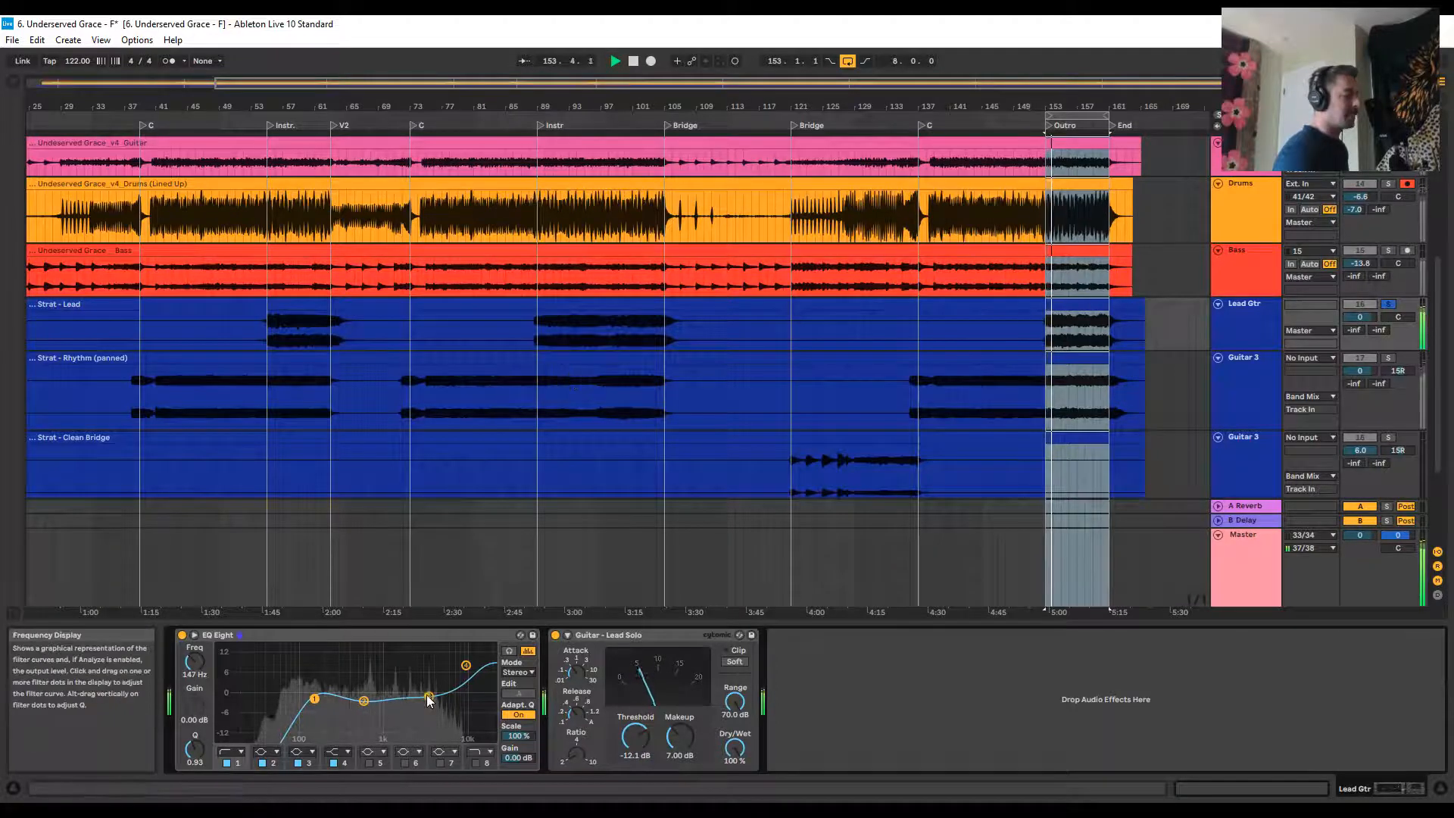
left_click_drag(427, 696, 367, 699)
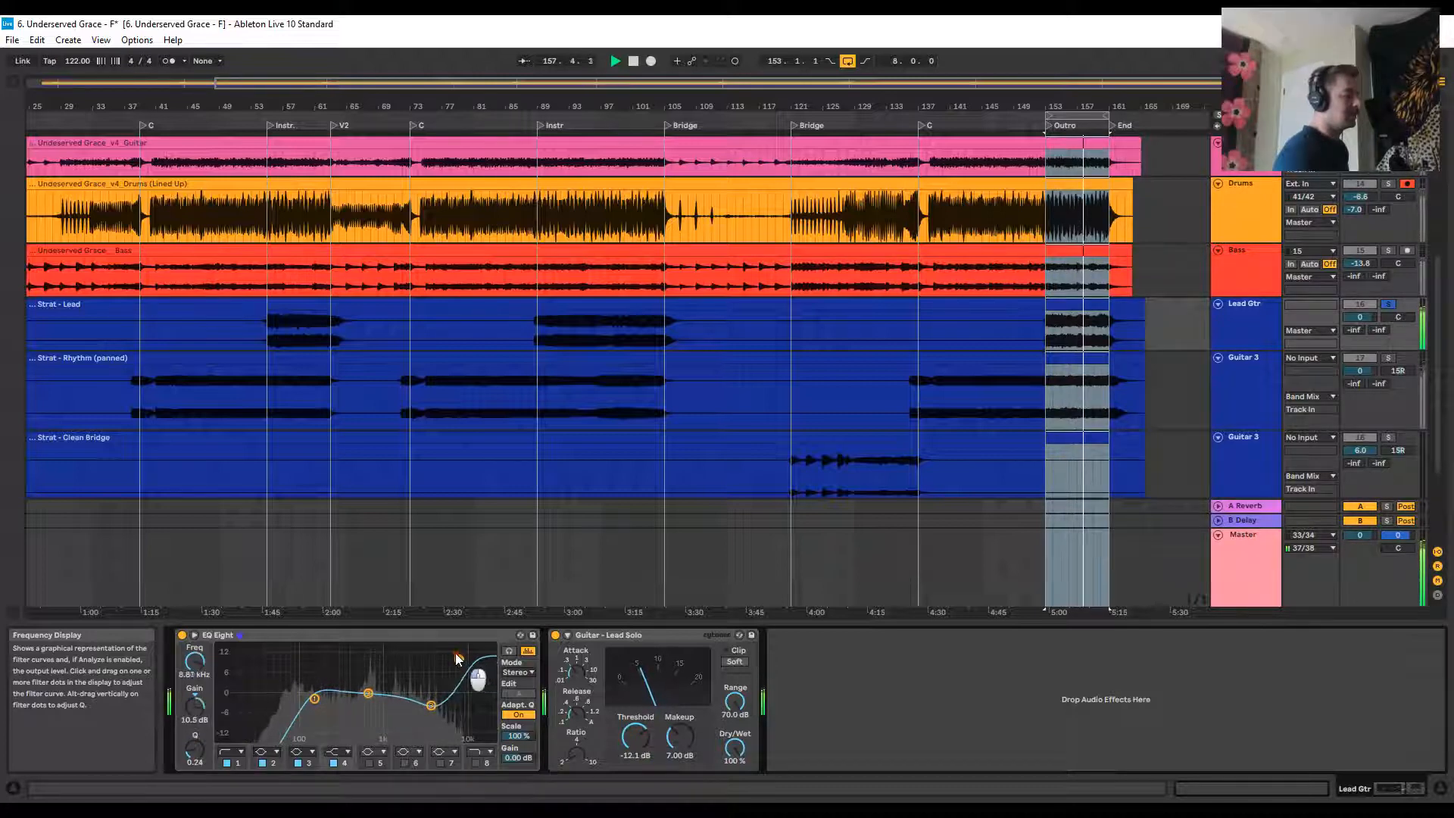
left_click_drag(457, 658, 445, 652)
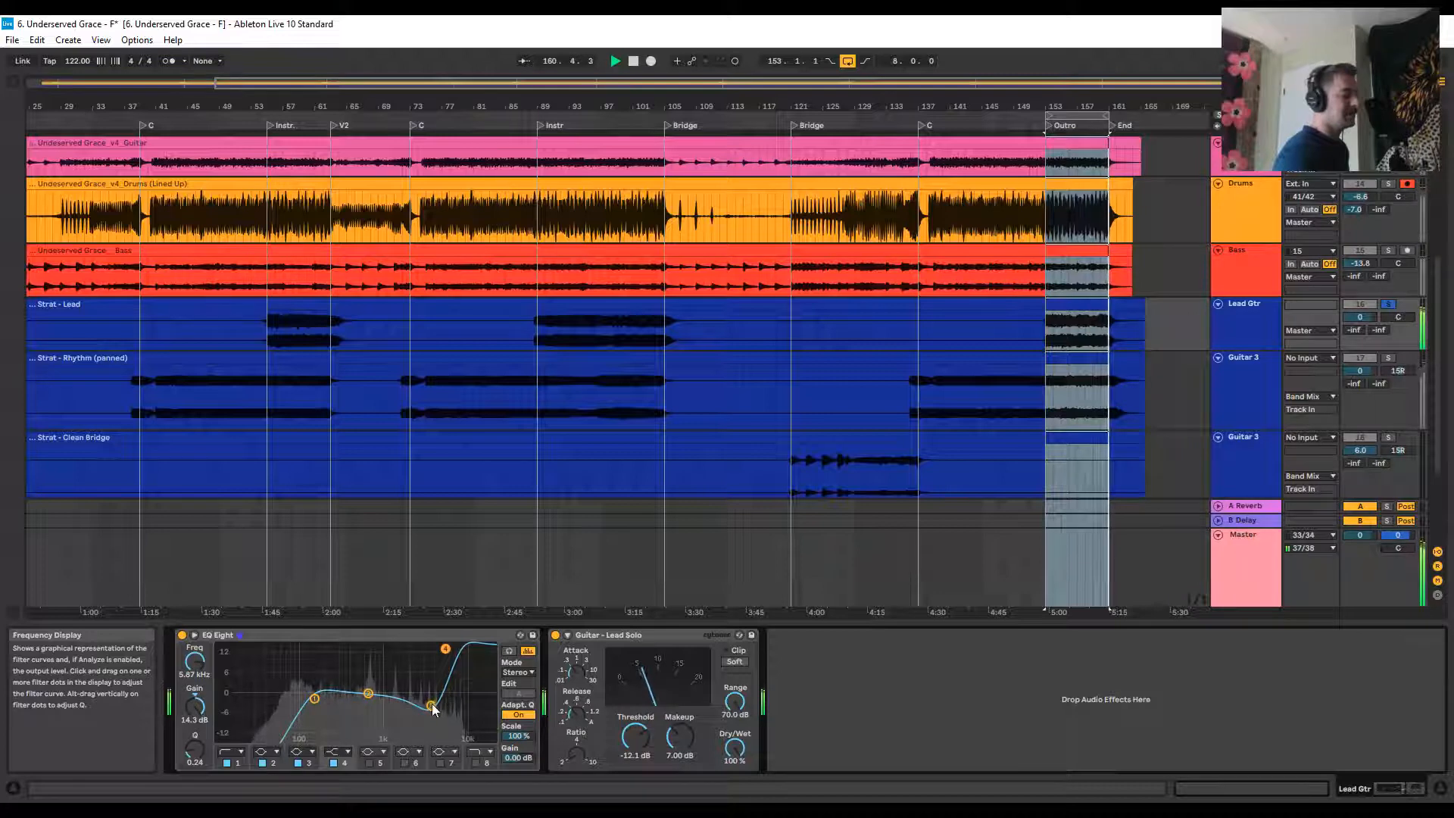
left_click_drag(434, 684, 426, 708)
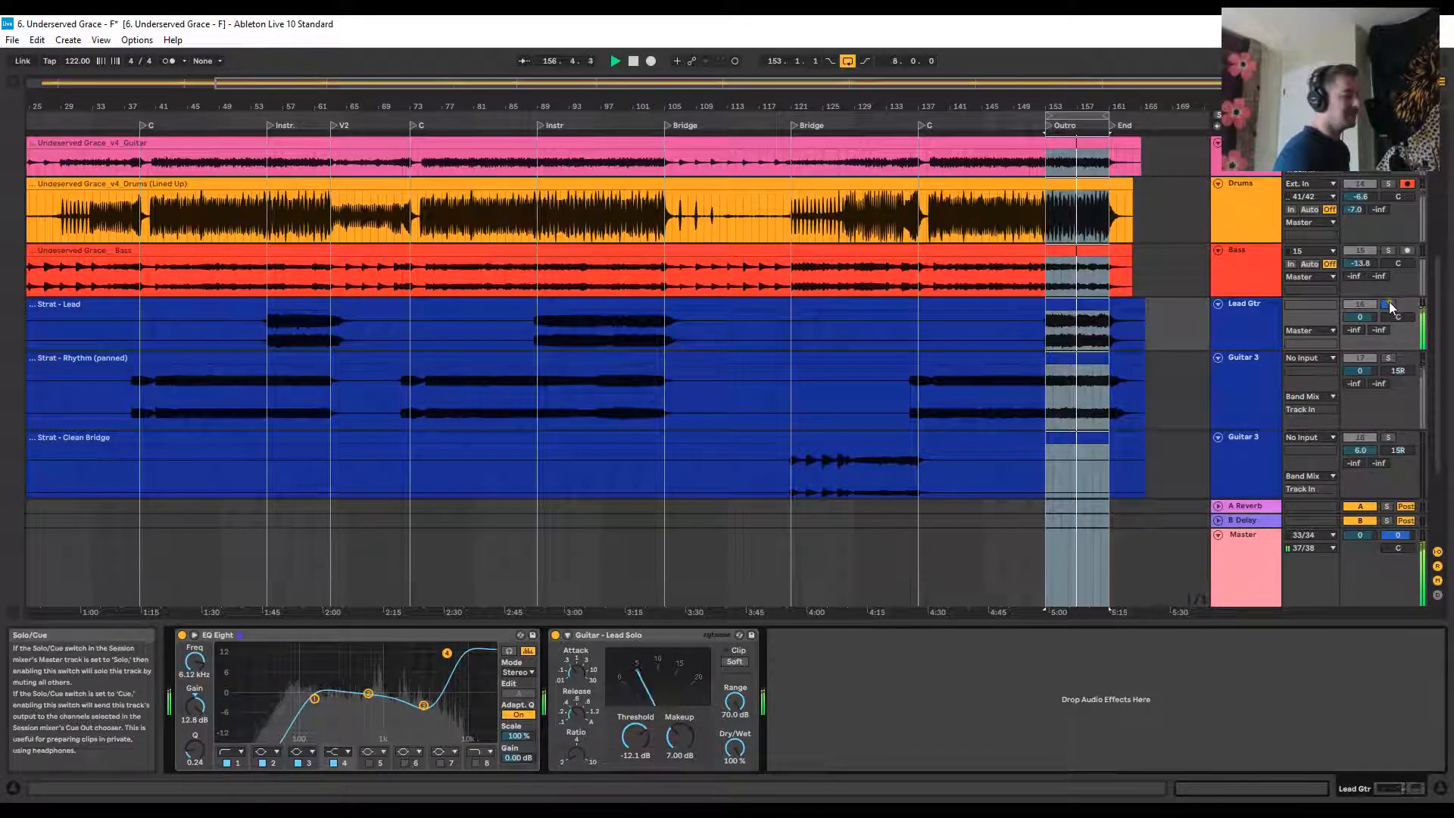
Solo the Lead Gtr and Strat - Rhythm tracks together and reset the Strat - Rhythm pan to centre
left_click(1253, 328)
left_click(1257, 384, "shift")
left_click(1389, 358)
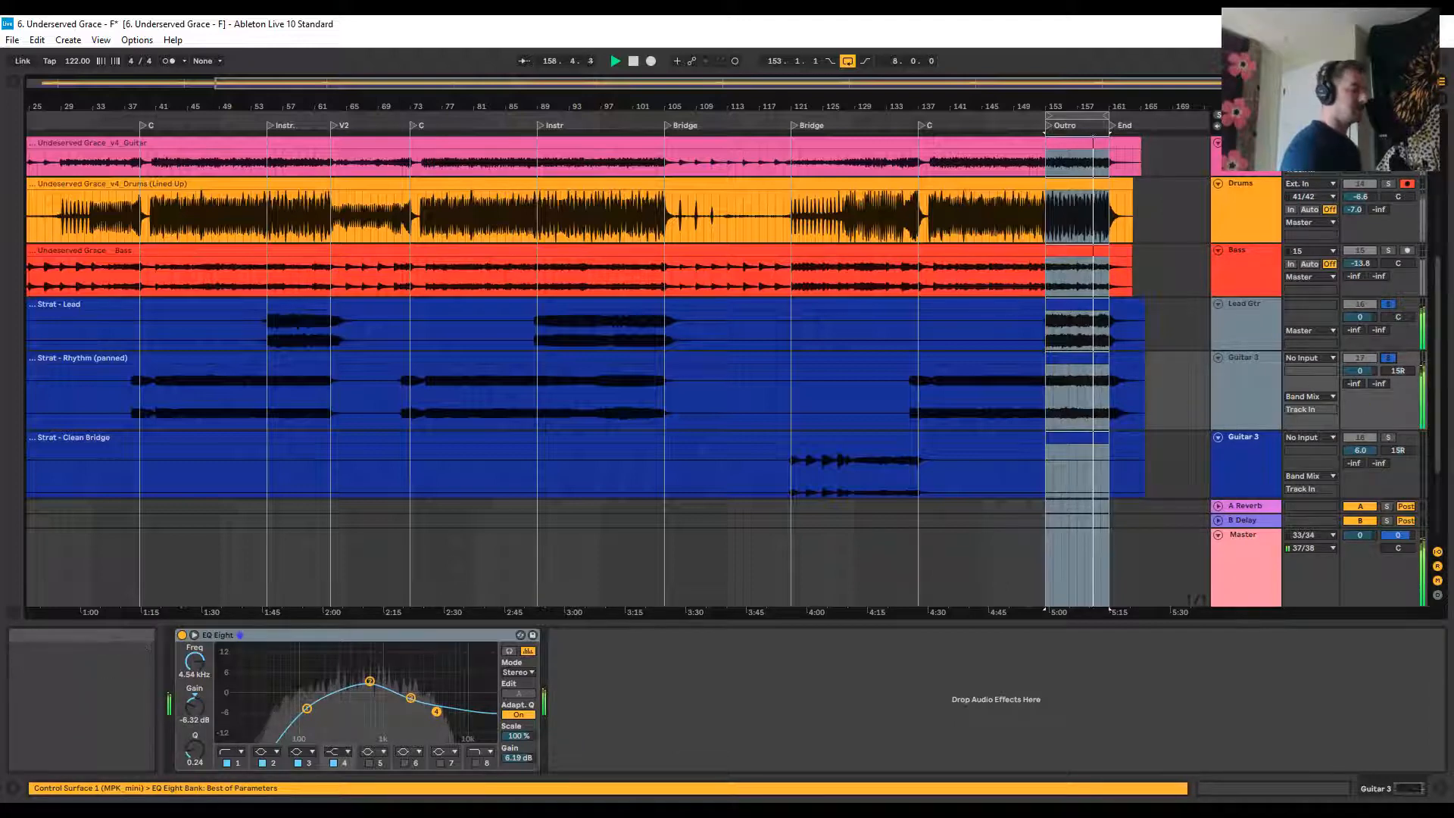
double_click(1398, 372)
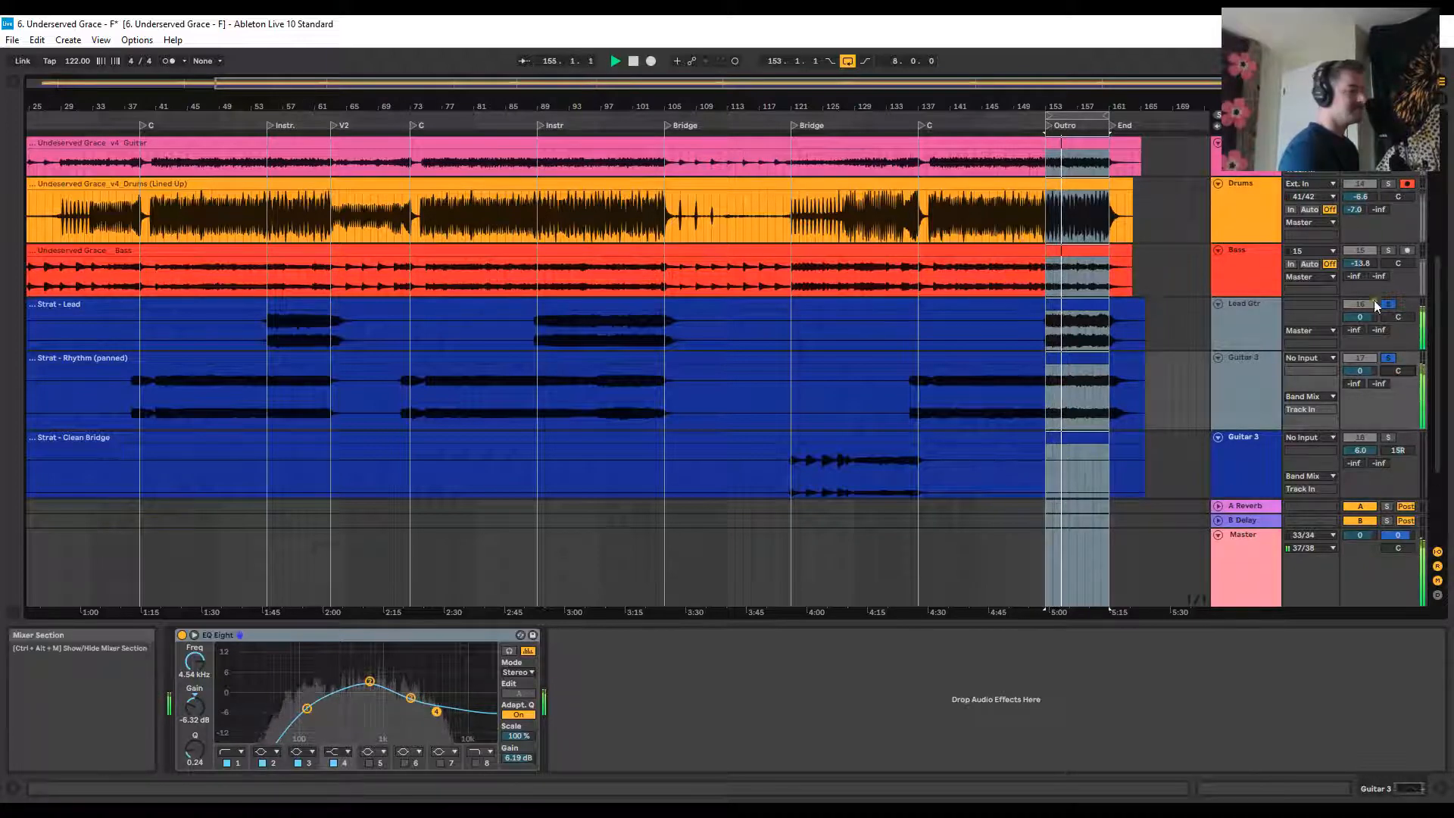
Raise the output gain of the Strat - Rhythm track's EQ Eight to 10.9 dB
left_click(1246, 377)
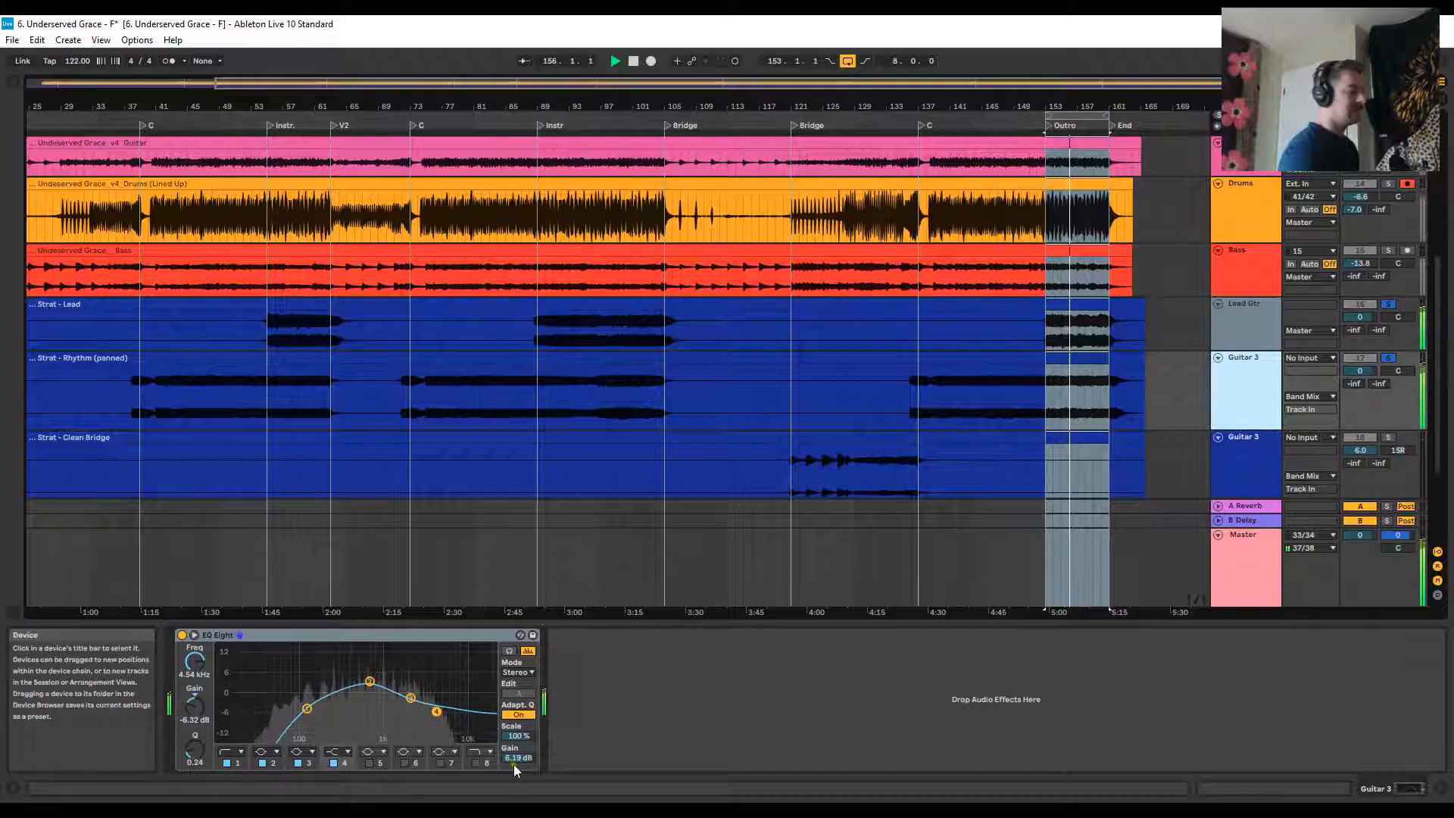
left_click_drag(520, 761, 521, 757)
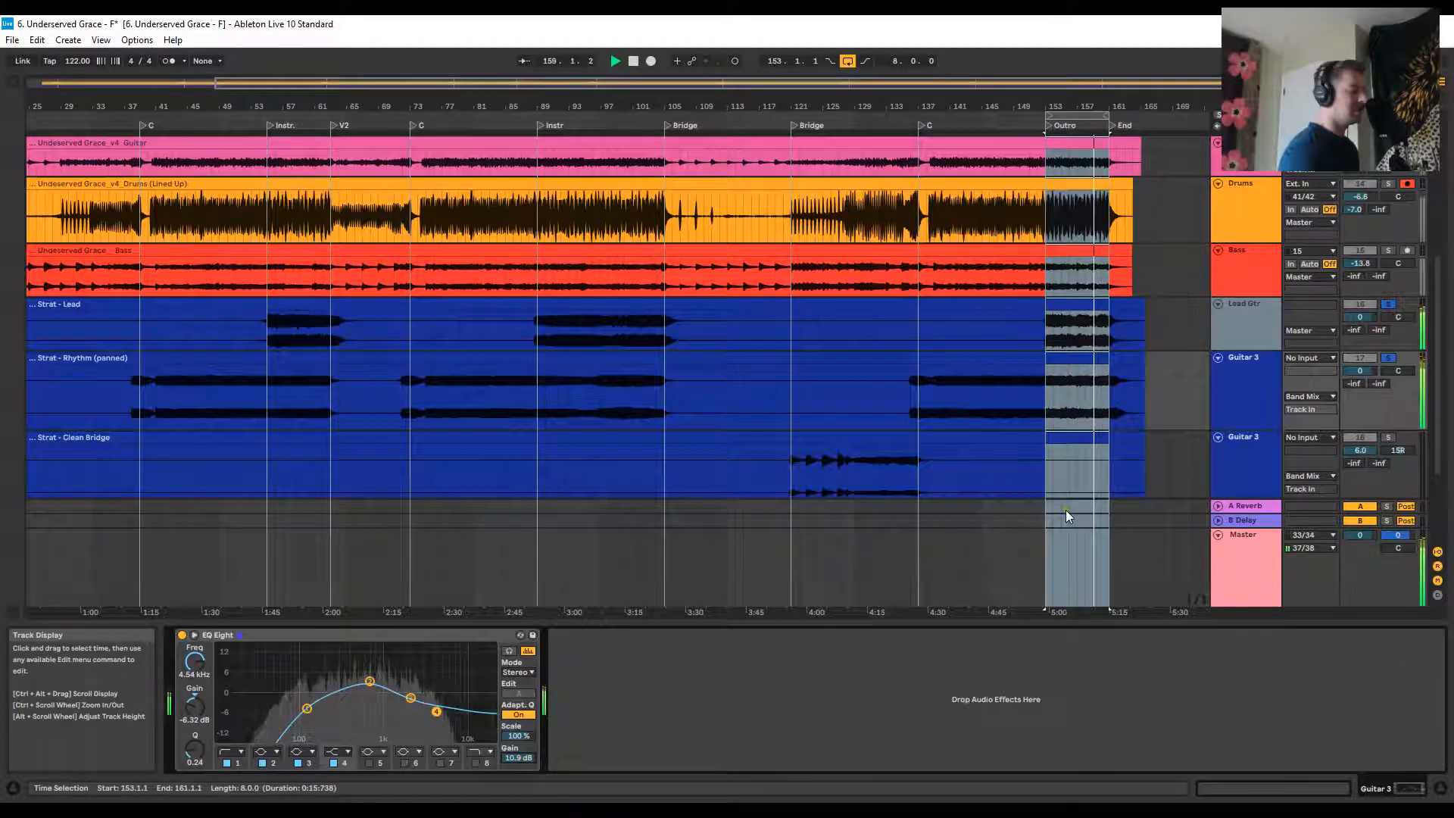
Unsolo both guitar tracks to hear them in the full mix, and stop playback
left_click(1389, 306)
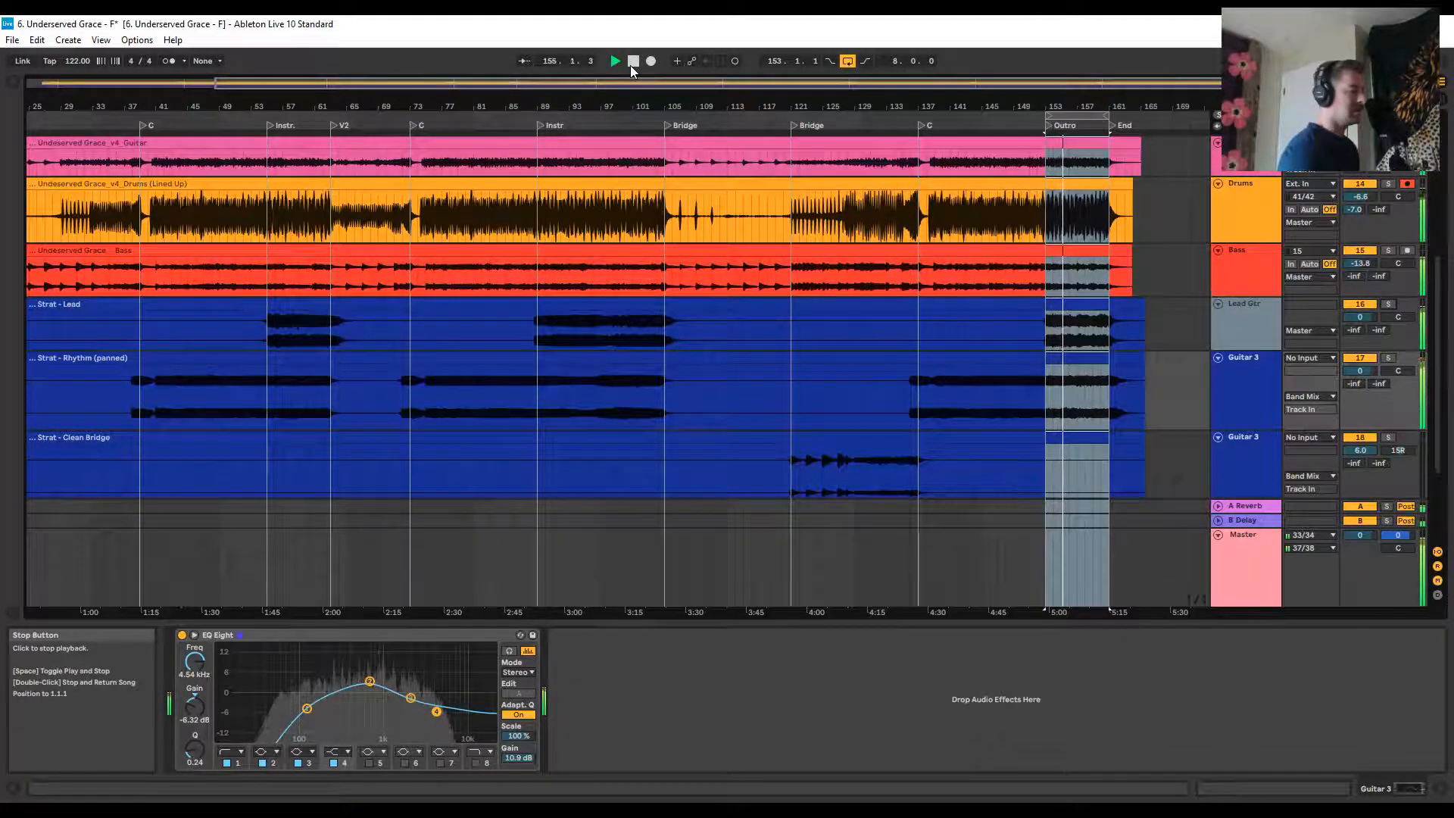
left_click(631, 63)
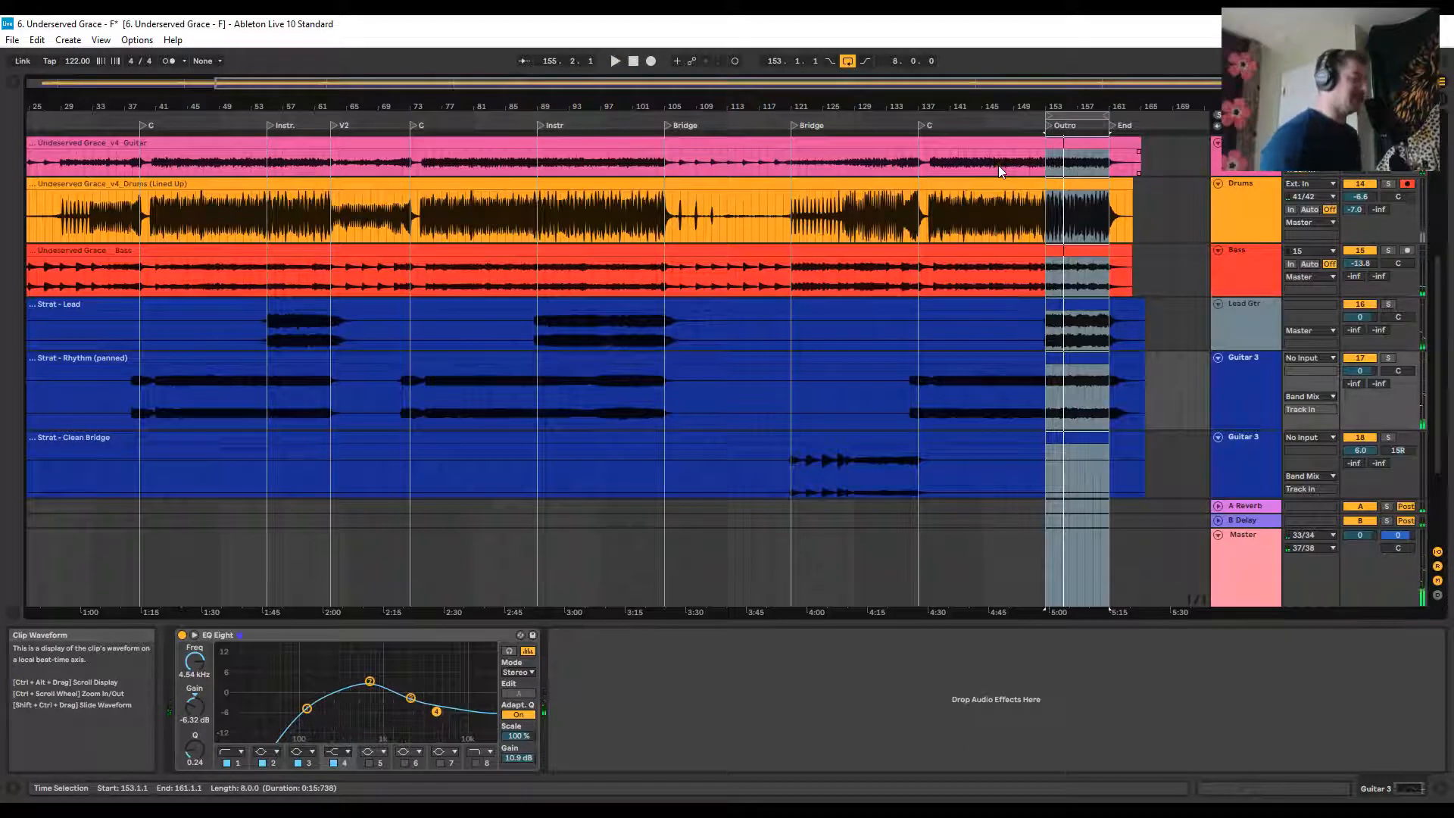
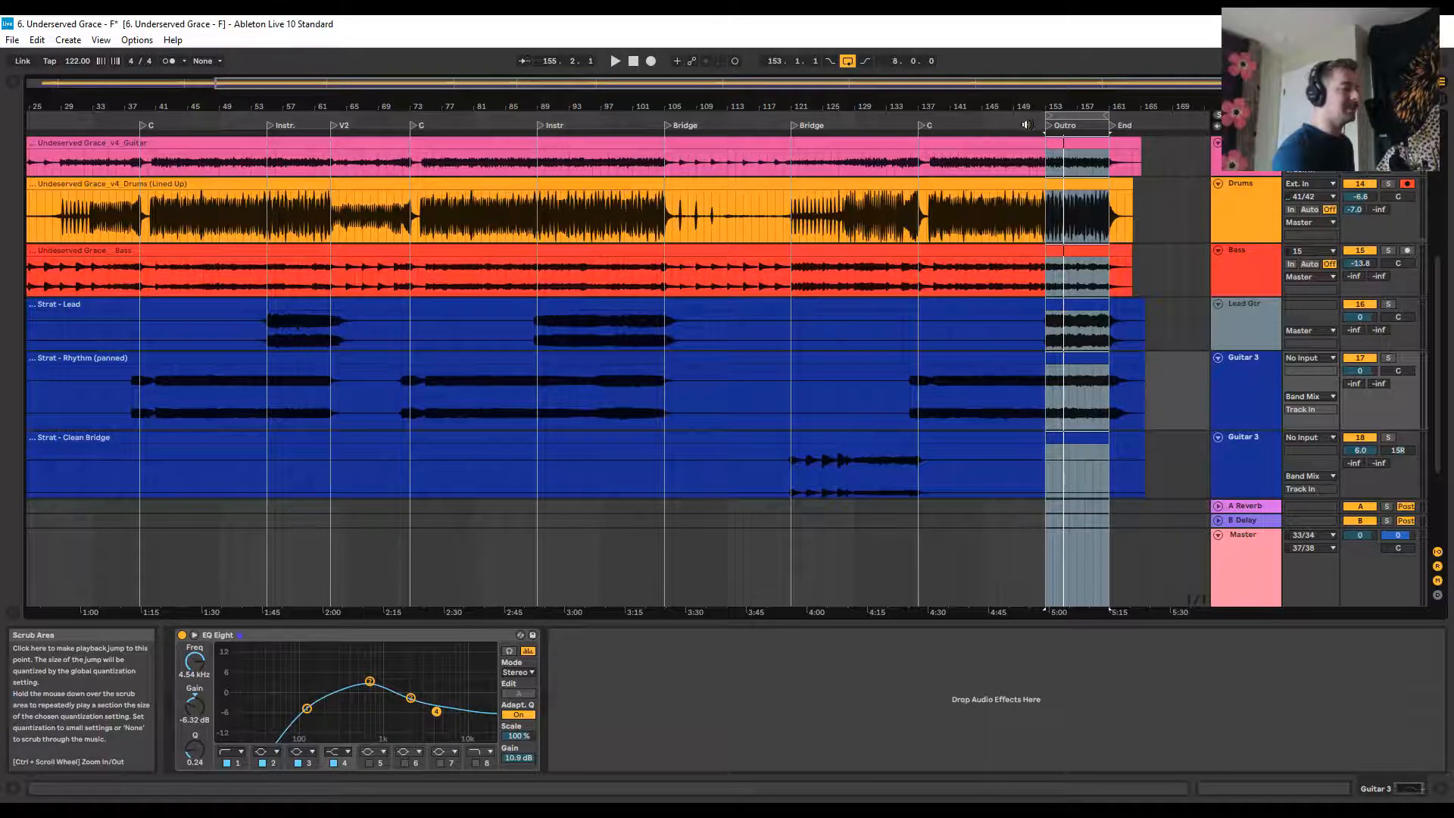
scroll(1080, 148, "up", 8)
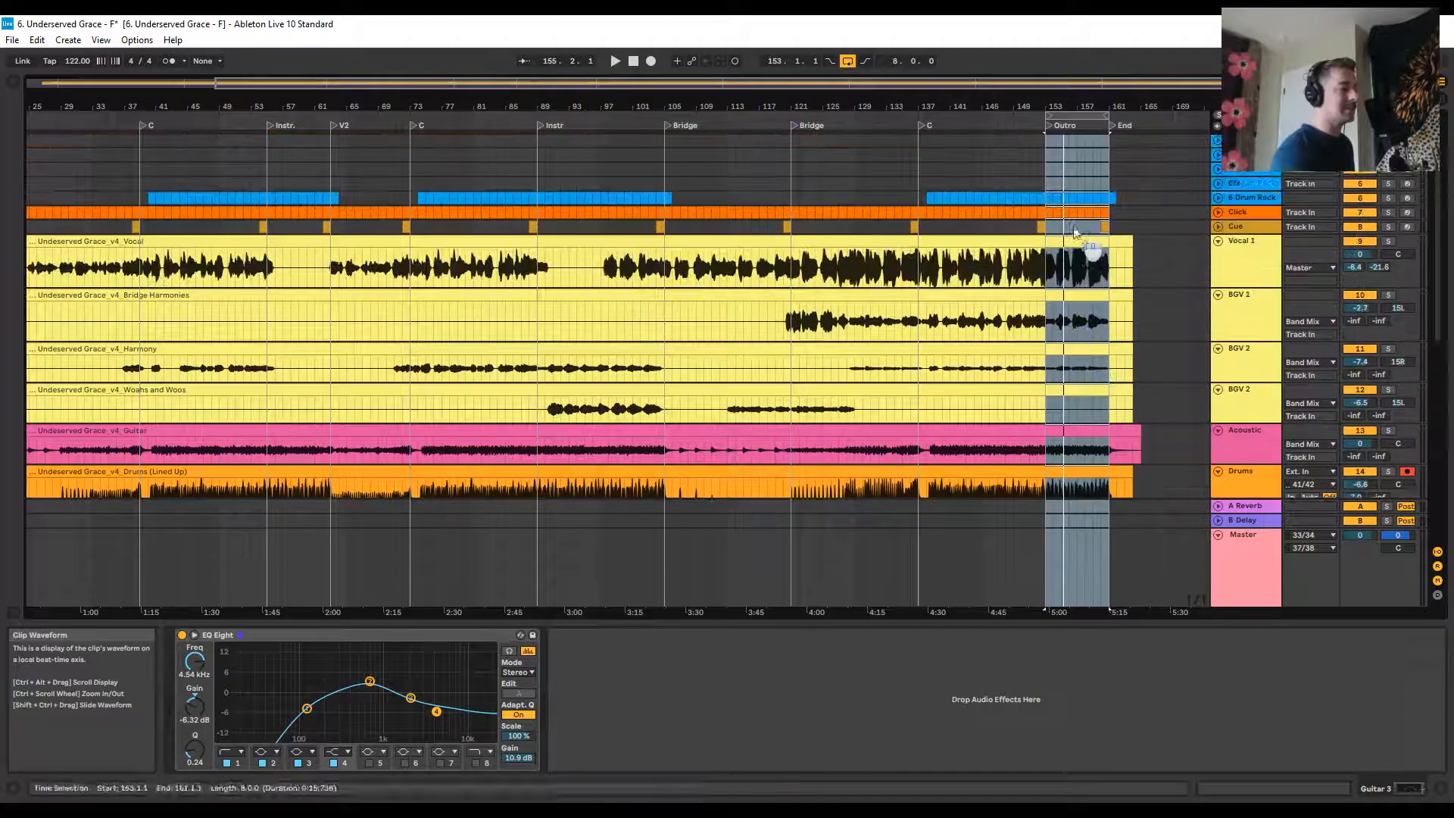
Play from just before the Outro and set the Lead Gtr track's volume to -1.5 dB
left_click(1020, 126)
scroll(1116, 311, "down", 6)
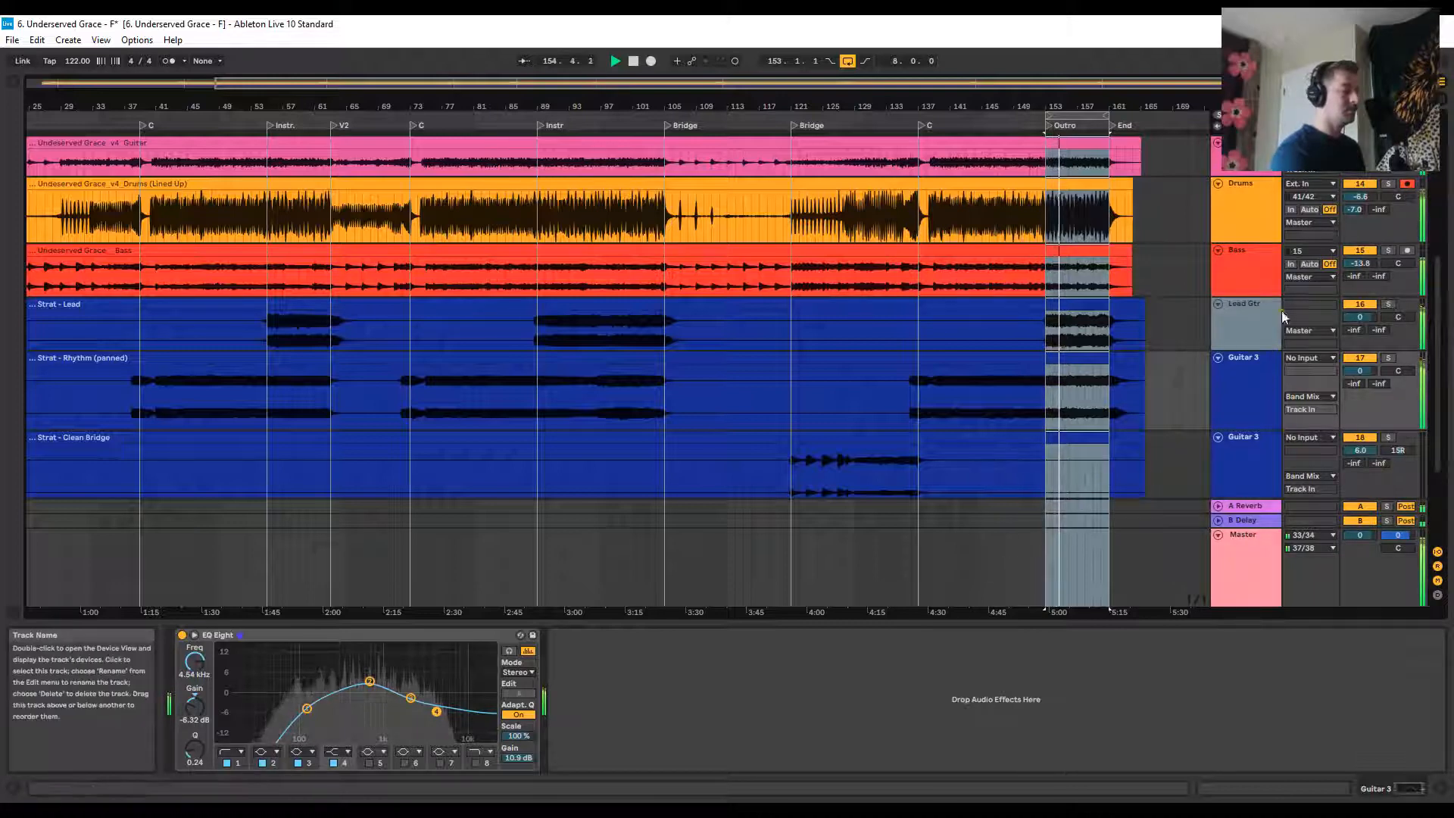
left_click(1361, 318)
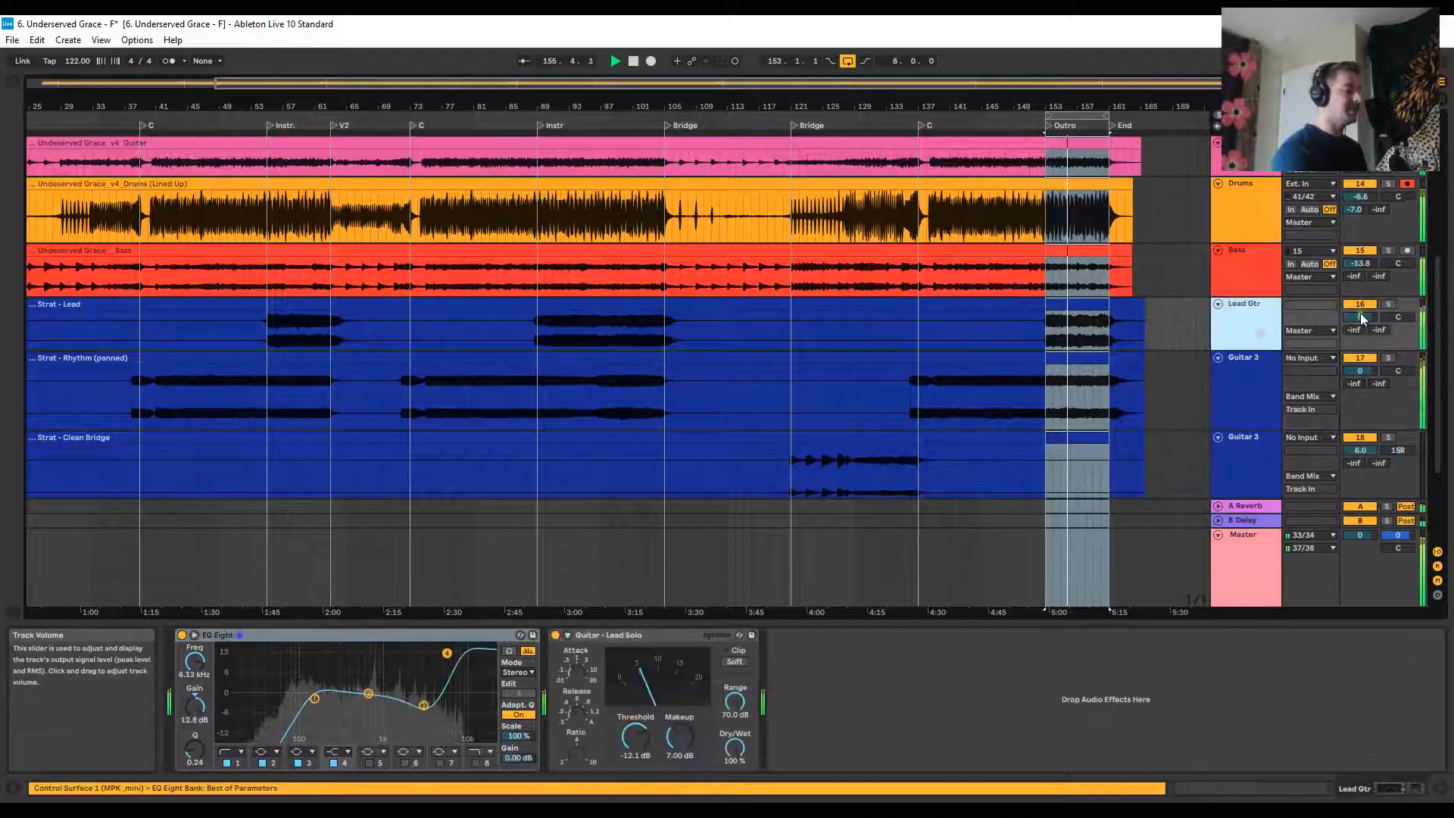
left_click_drag(1359, 314, 1359, 319)
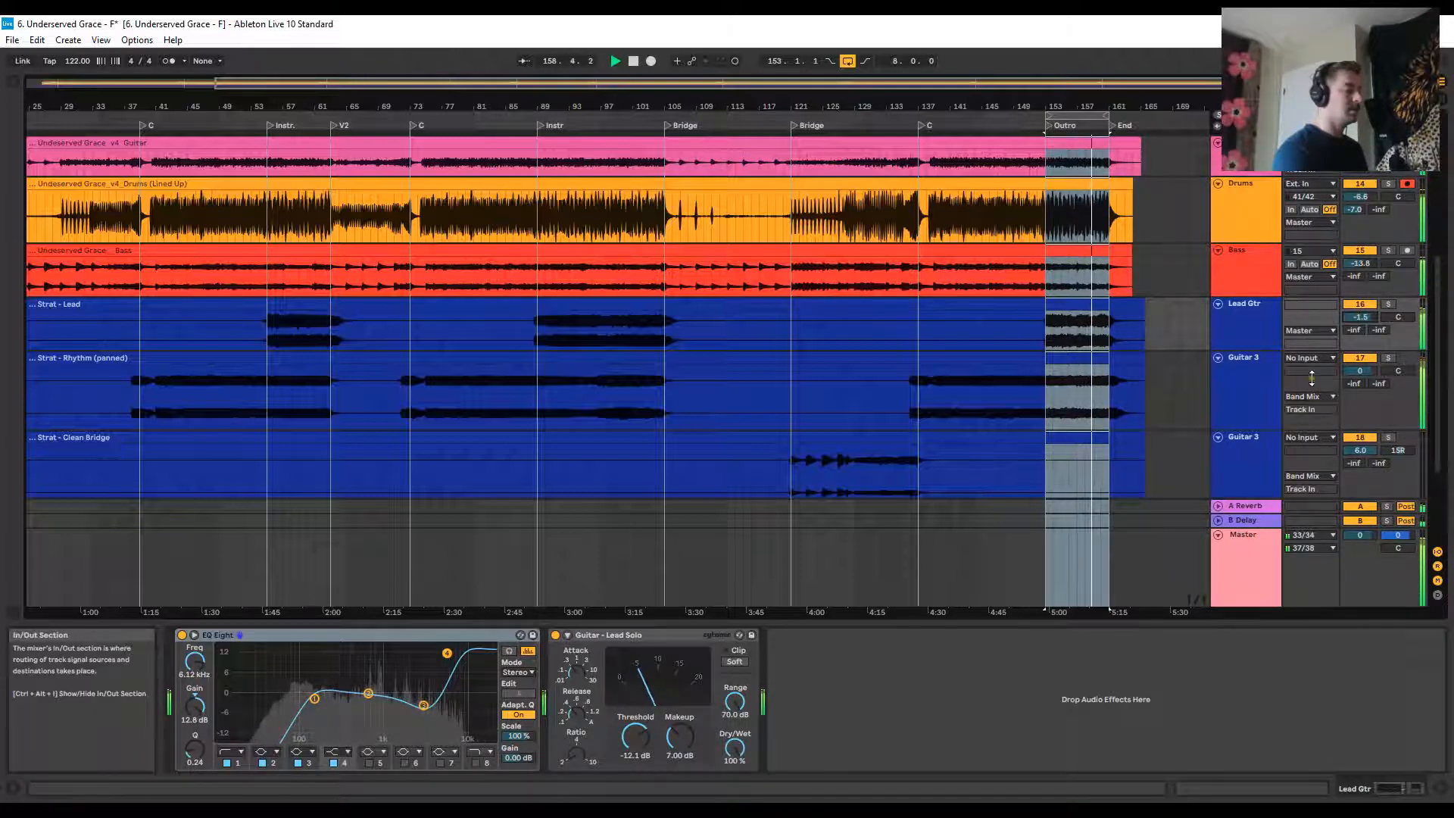
Solo the Strat - Rhythm track to hear it alone, unsolo it, and stop playback
left_click(1389, 359)
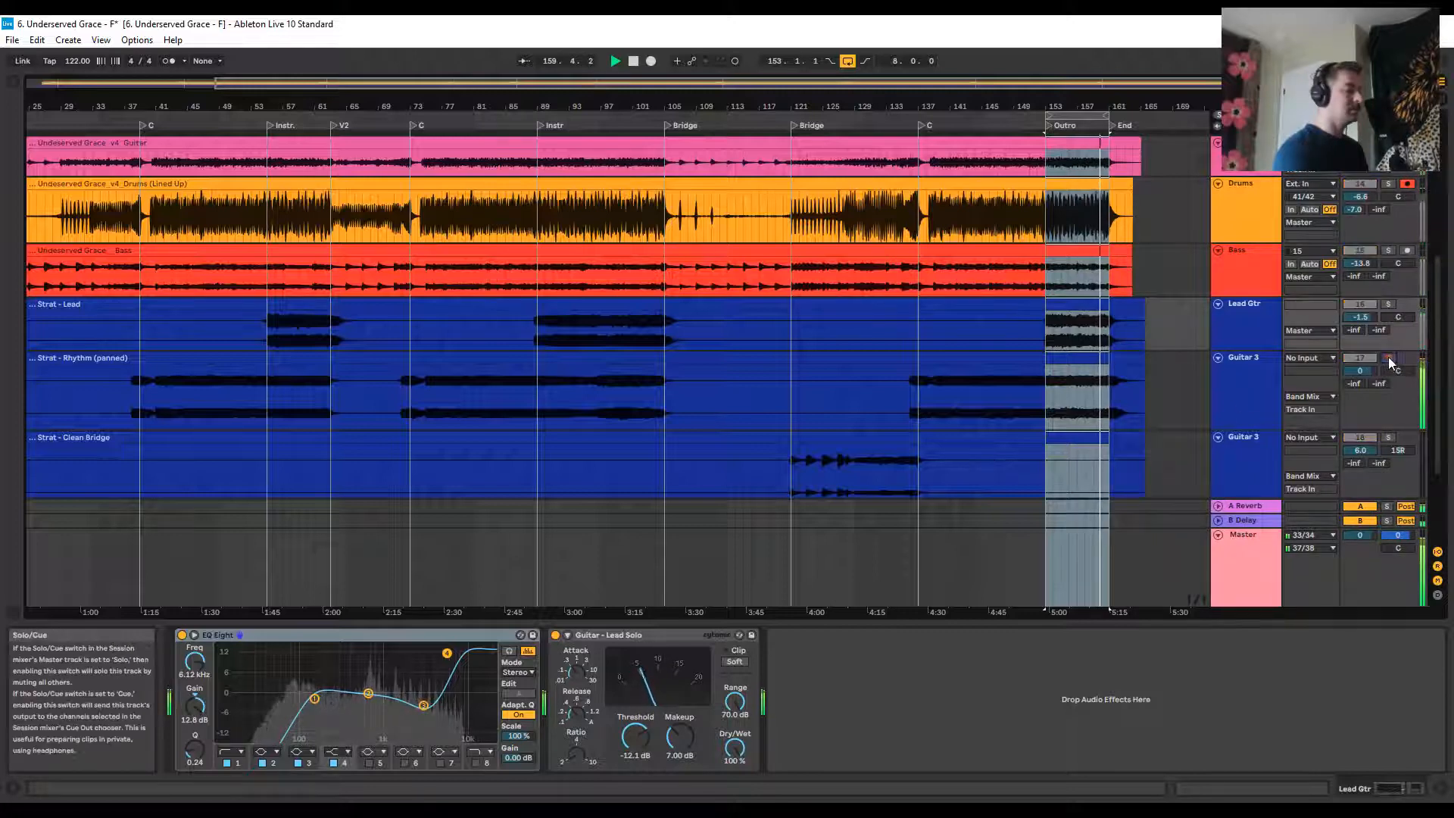
left_click(1390, 359)
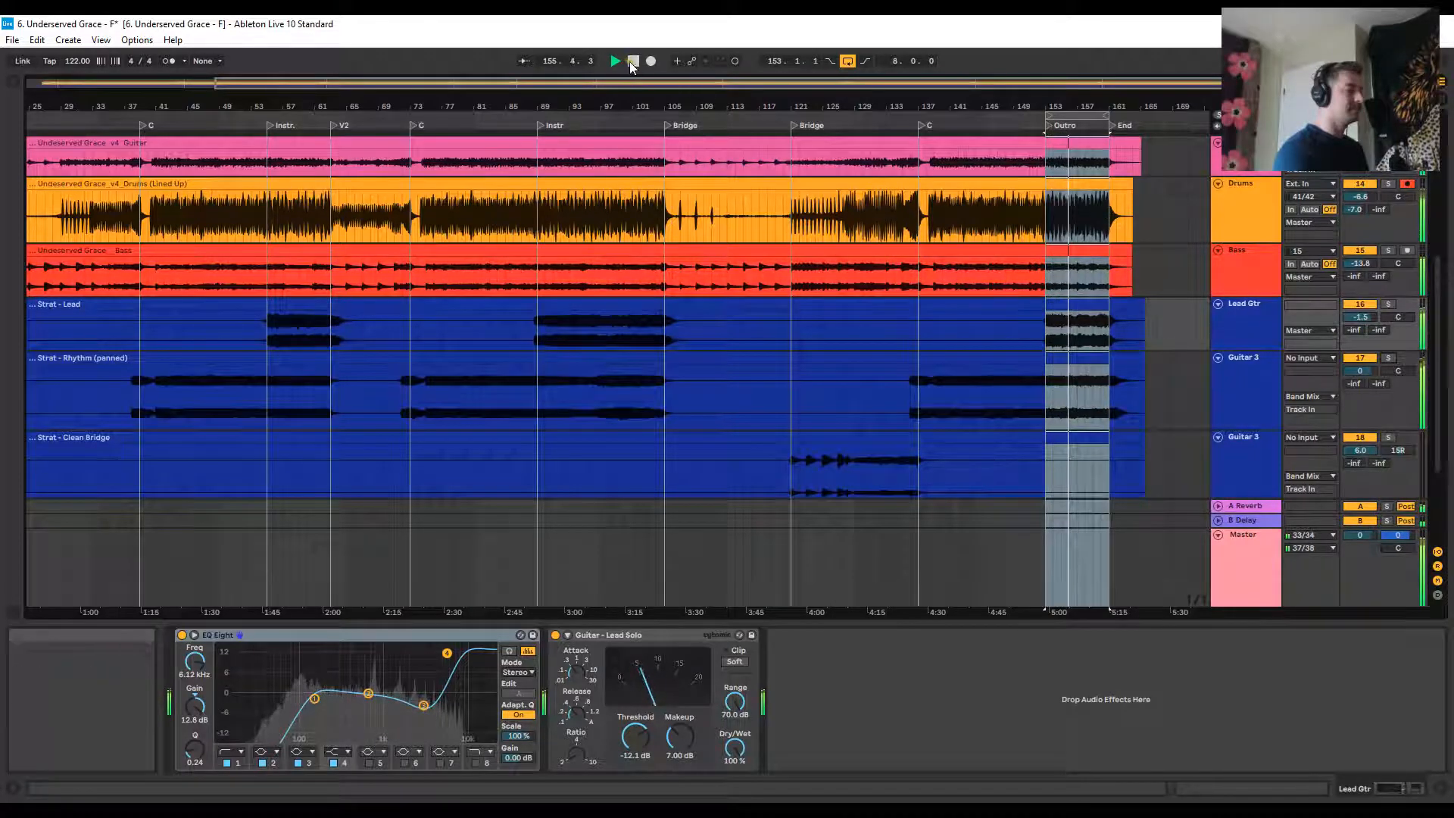
key("space")
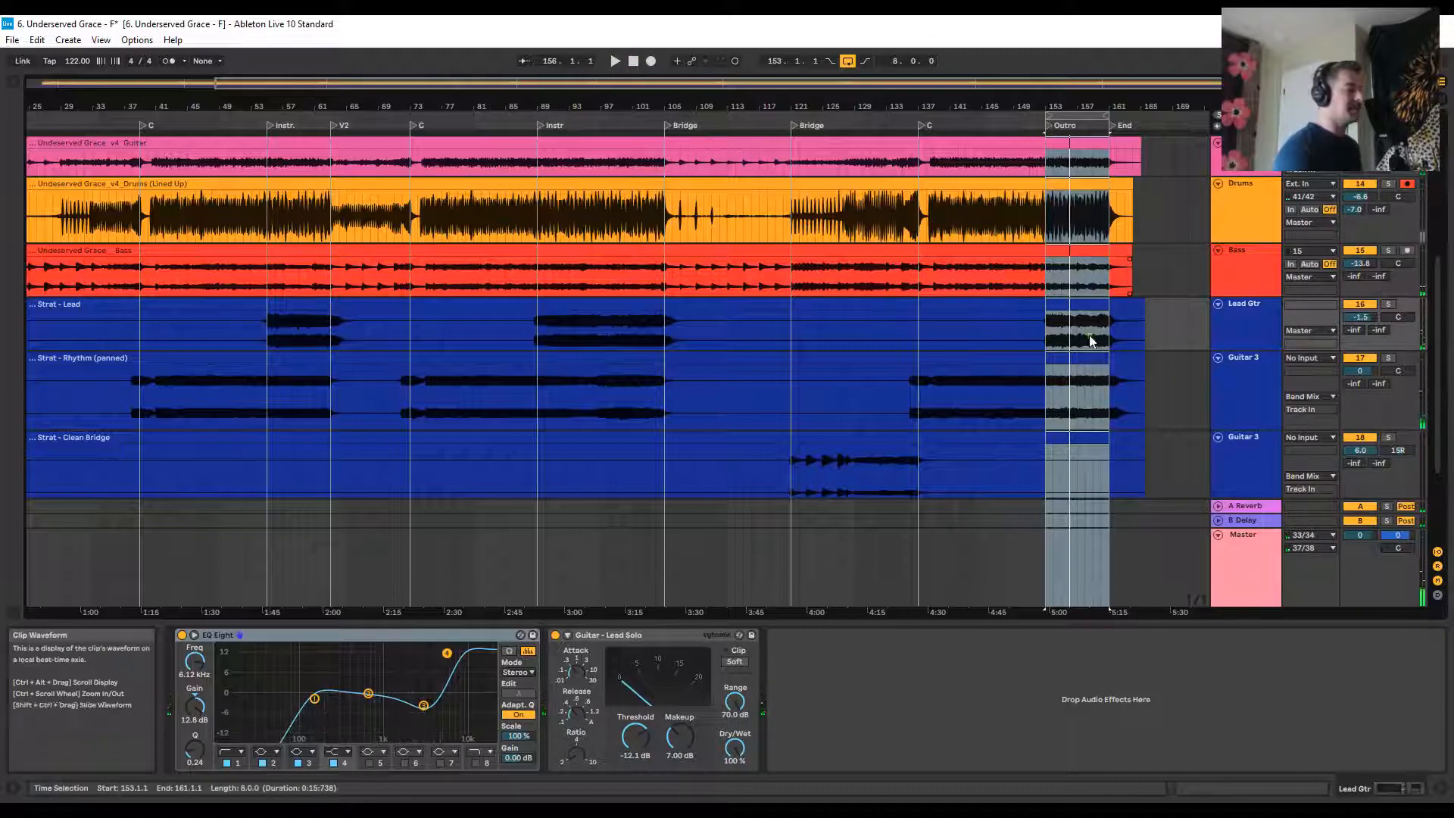
Move the eight-bar loop range to start at bar 157, at the end of the song
scroll(863, 379, "up", 6)
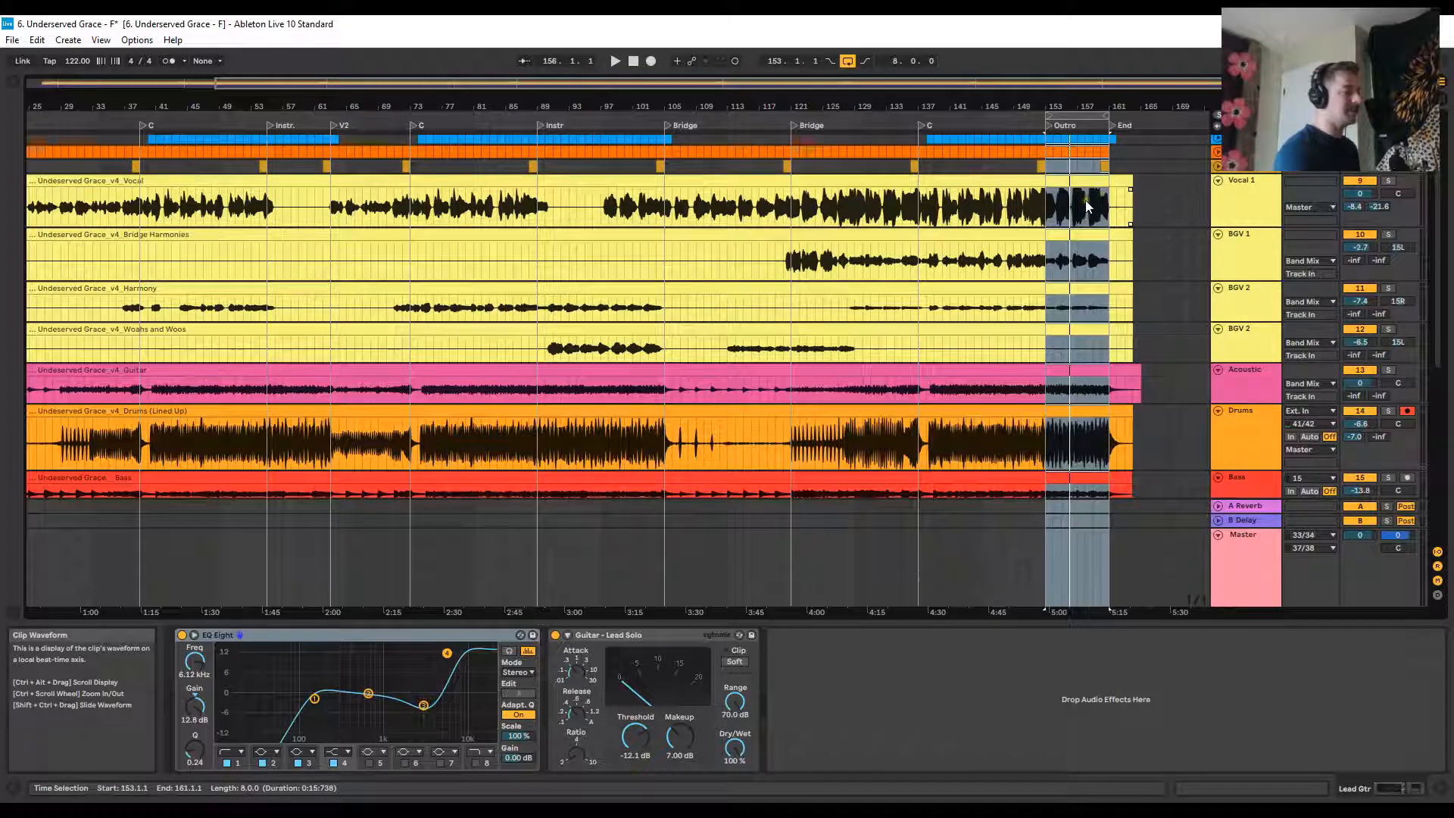
left_click_drag(1088, 115, 642, 122)
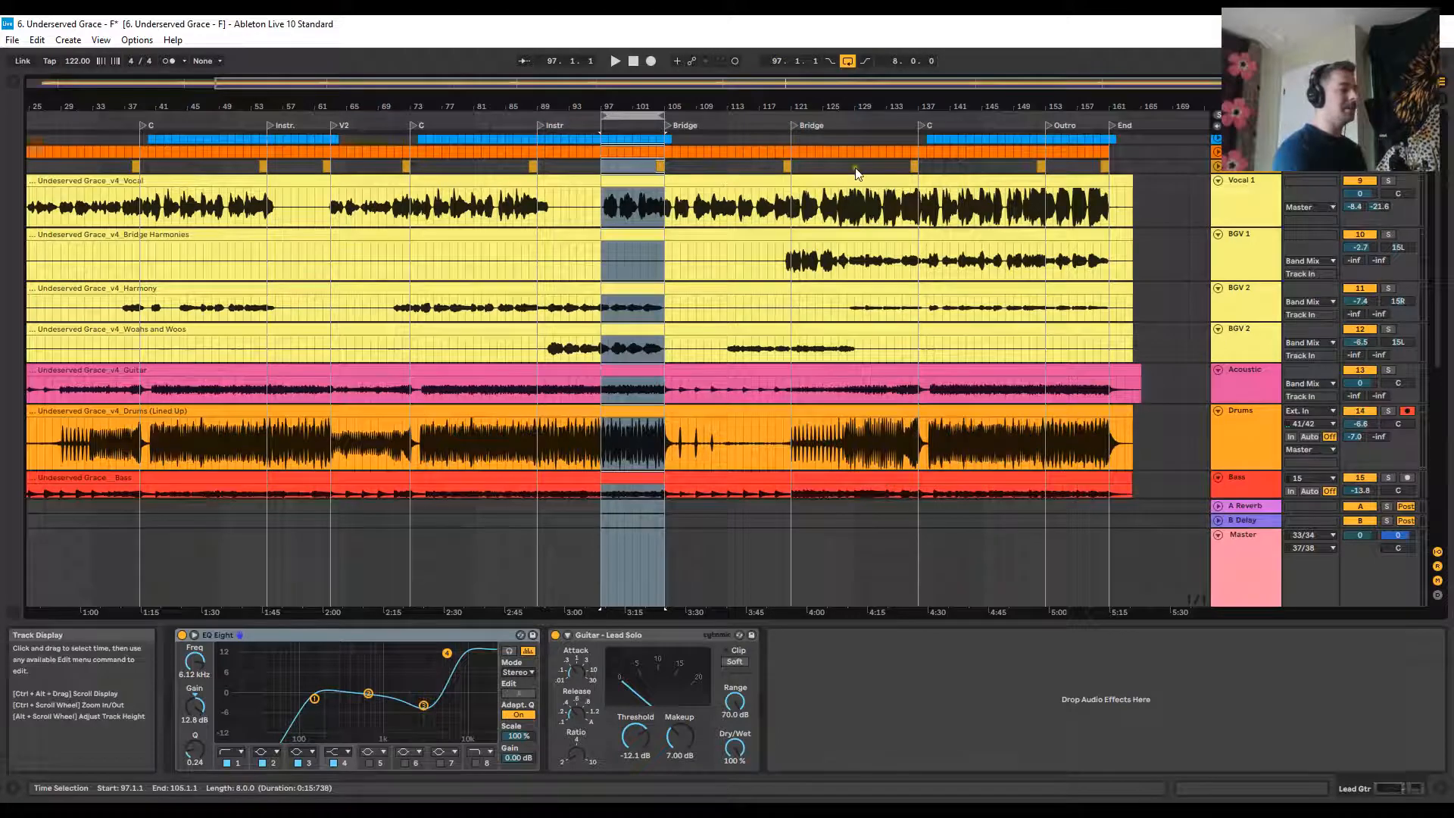
scroll(641, 198, "down", 6)
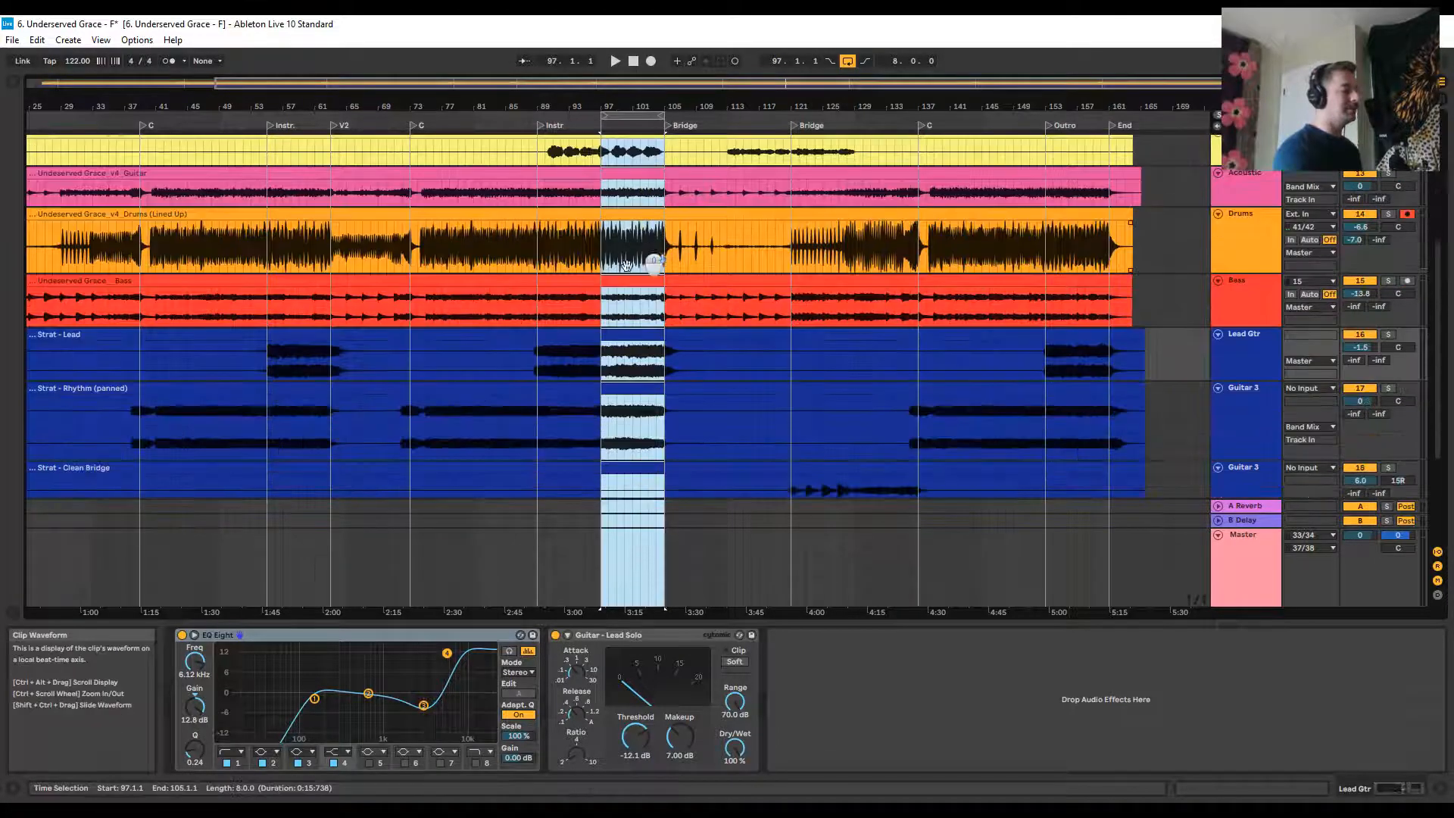
scroll(624, 377, "down", 1)
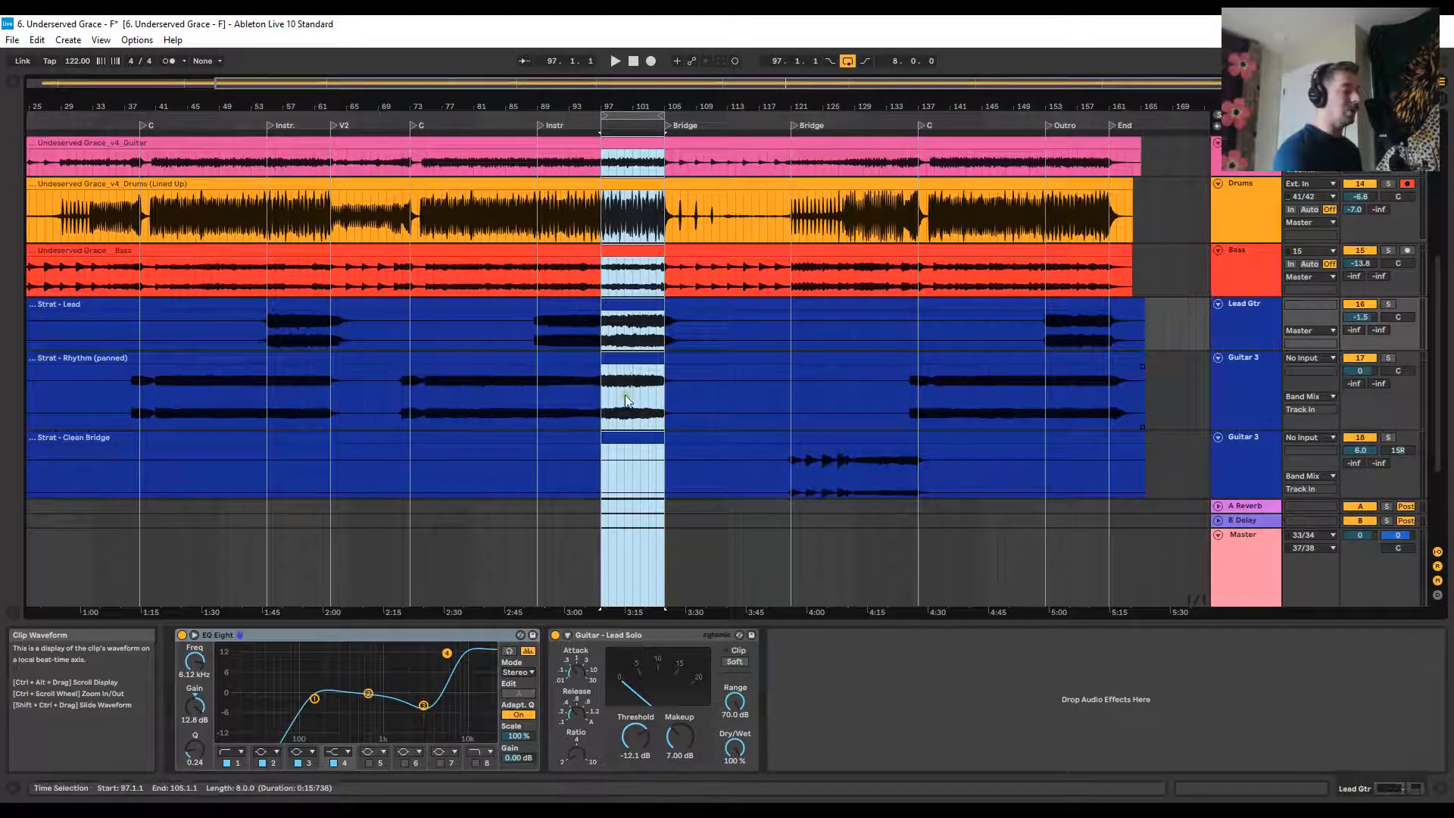
scroll(244, 381, "up", 7)
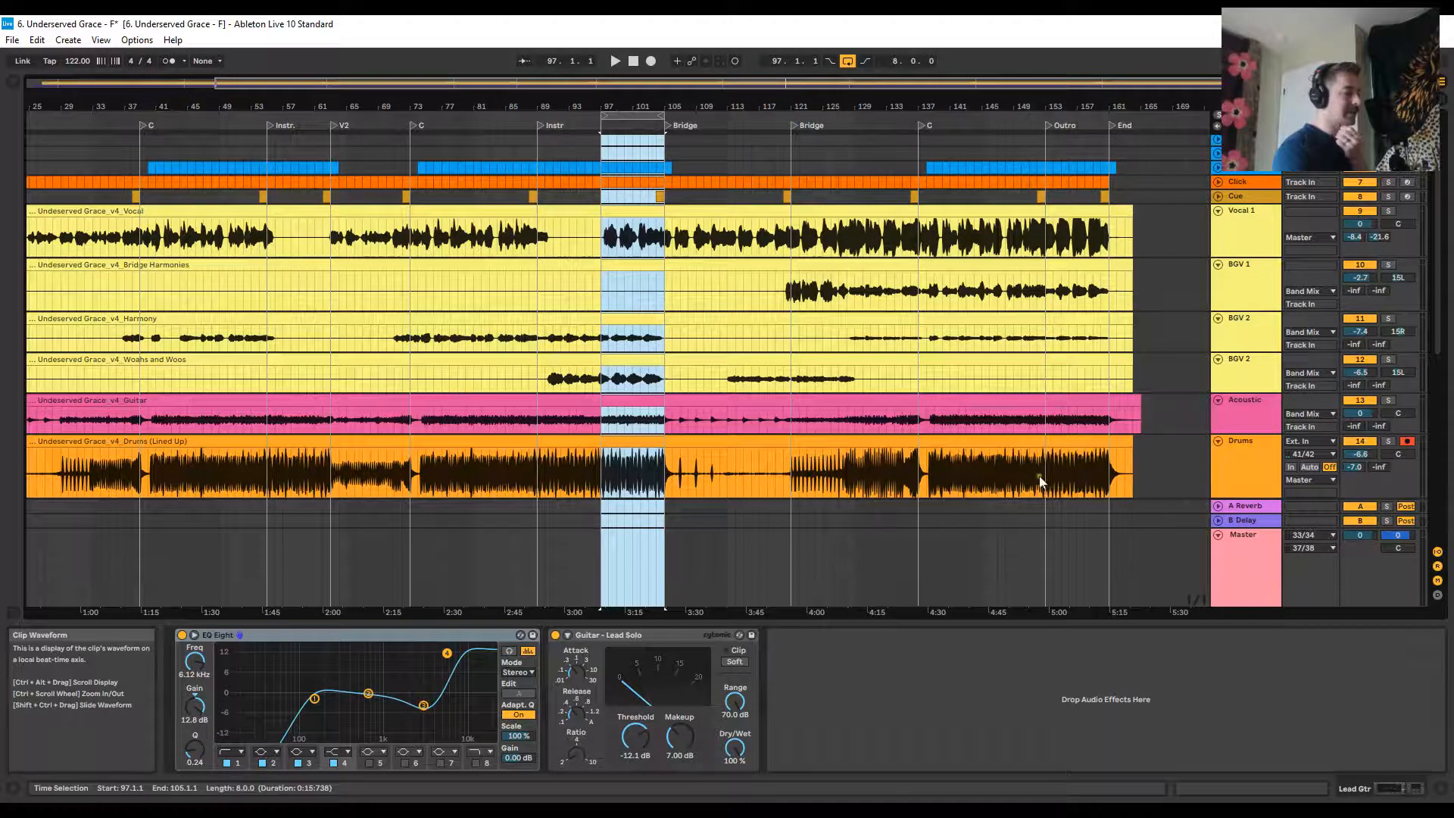
scroll(1011, 420, "down", 5)
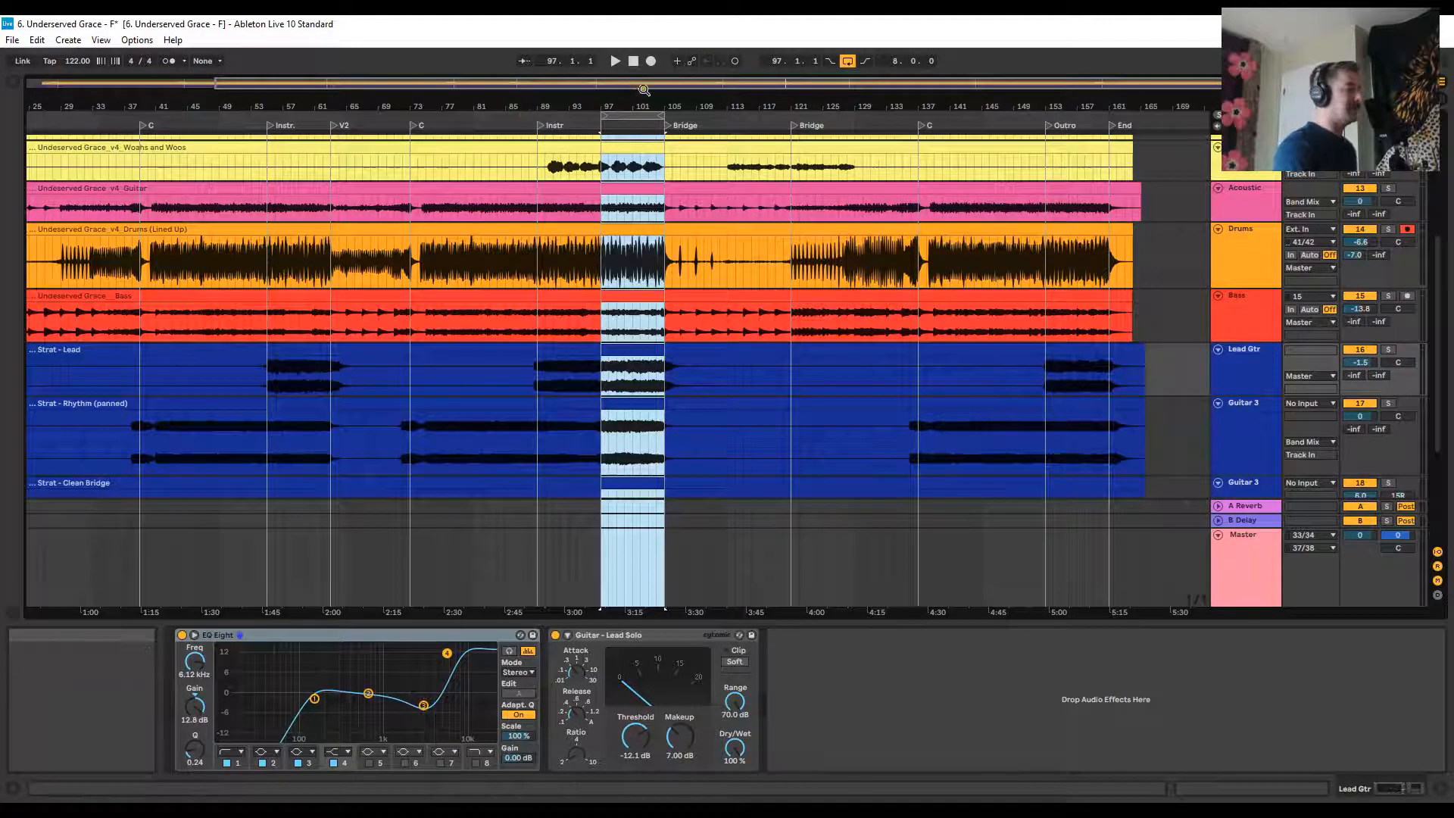
left_click_drag(668, 107, 663, 119)
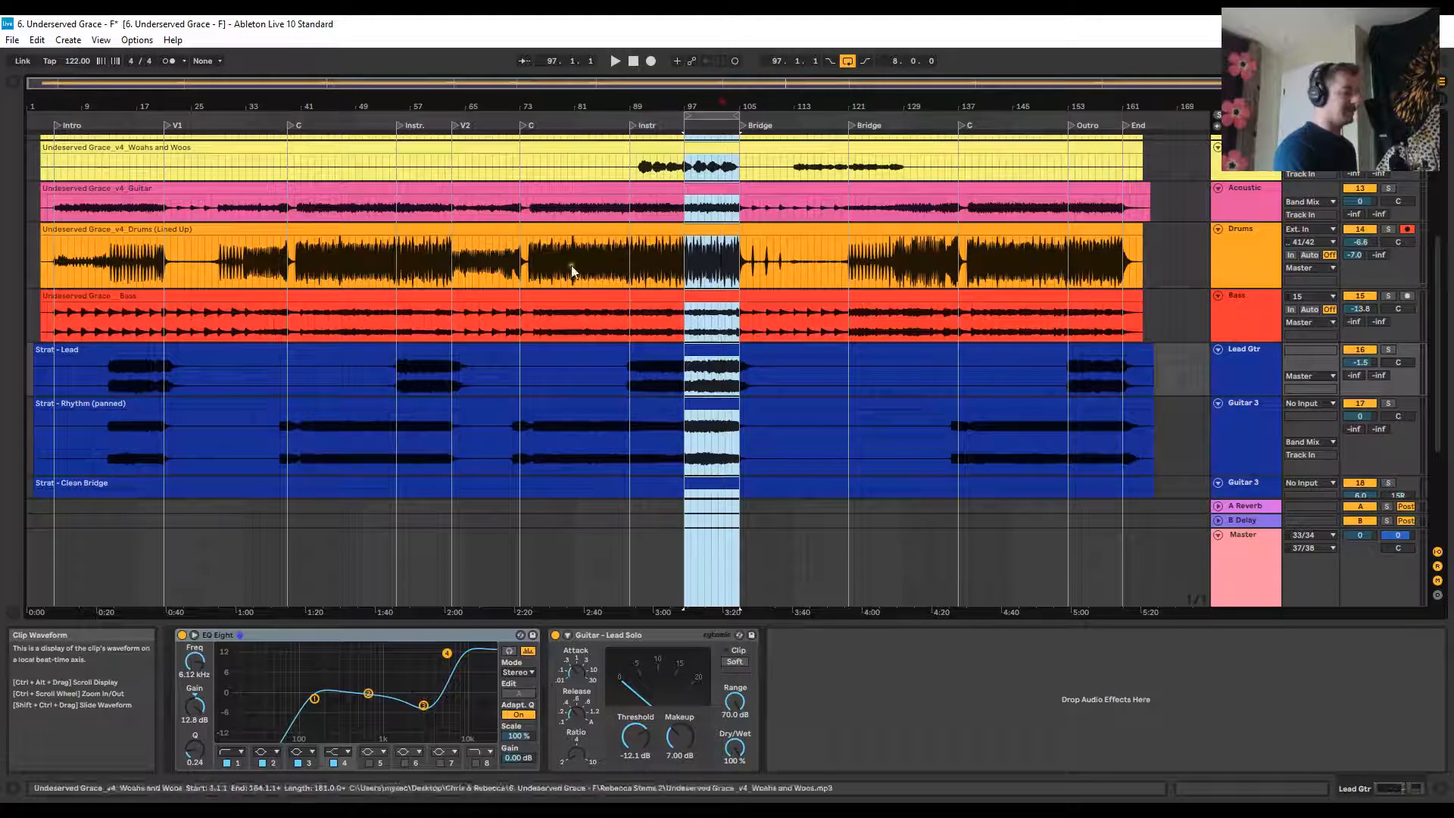
left_click_drag(686, 107, 1147, 83)
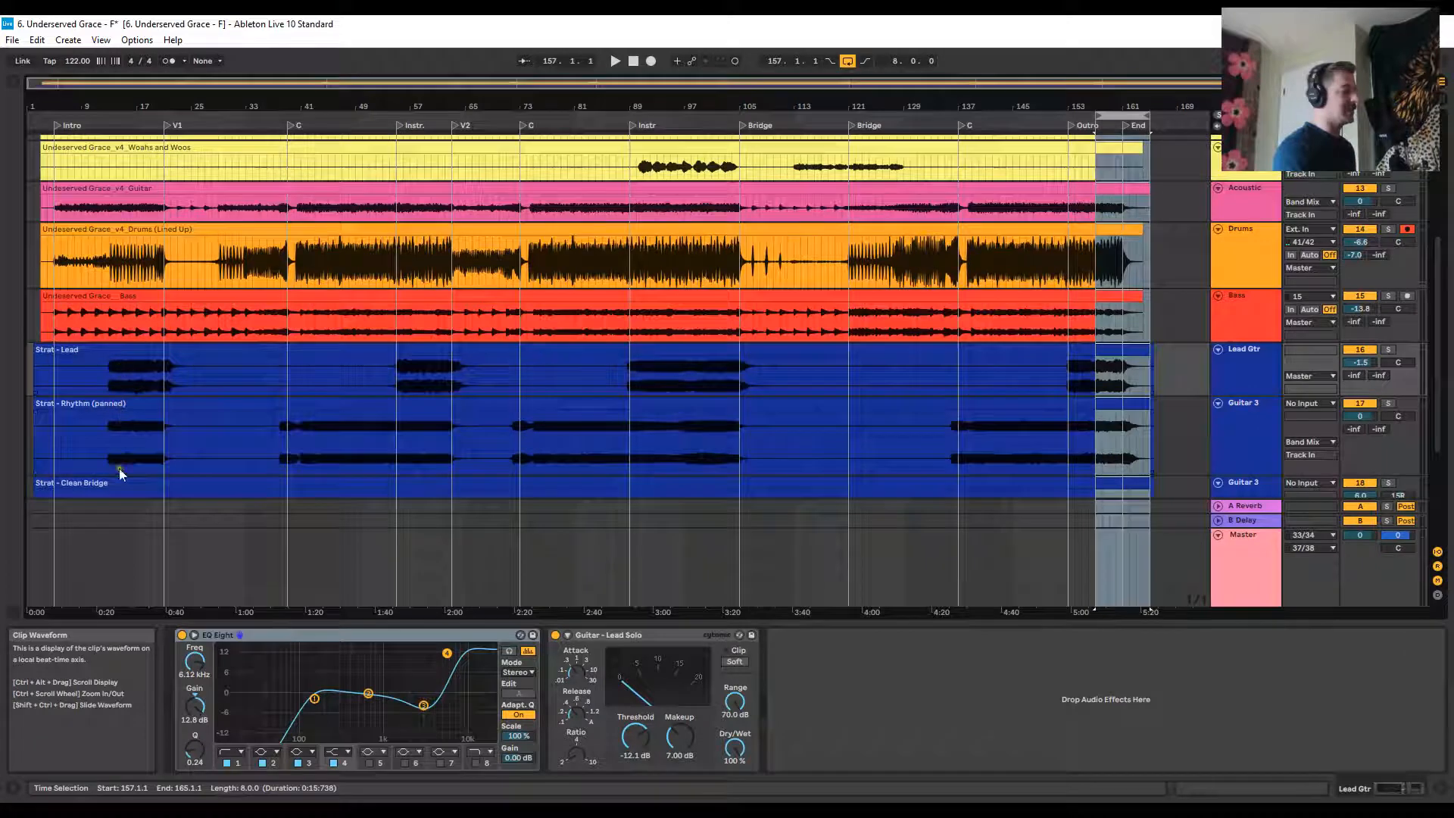
Play the Intro from about bar 12, adjust the USB Laptop fader slightly in the StudioLive mixer, and stop playback
left_click(104, 124)
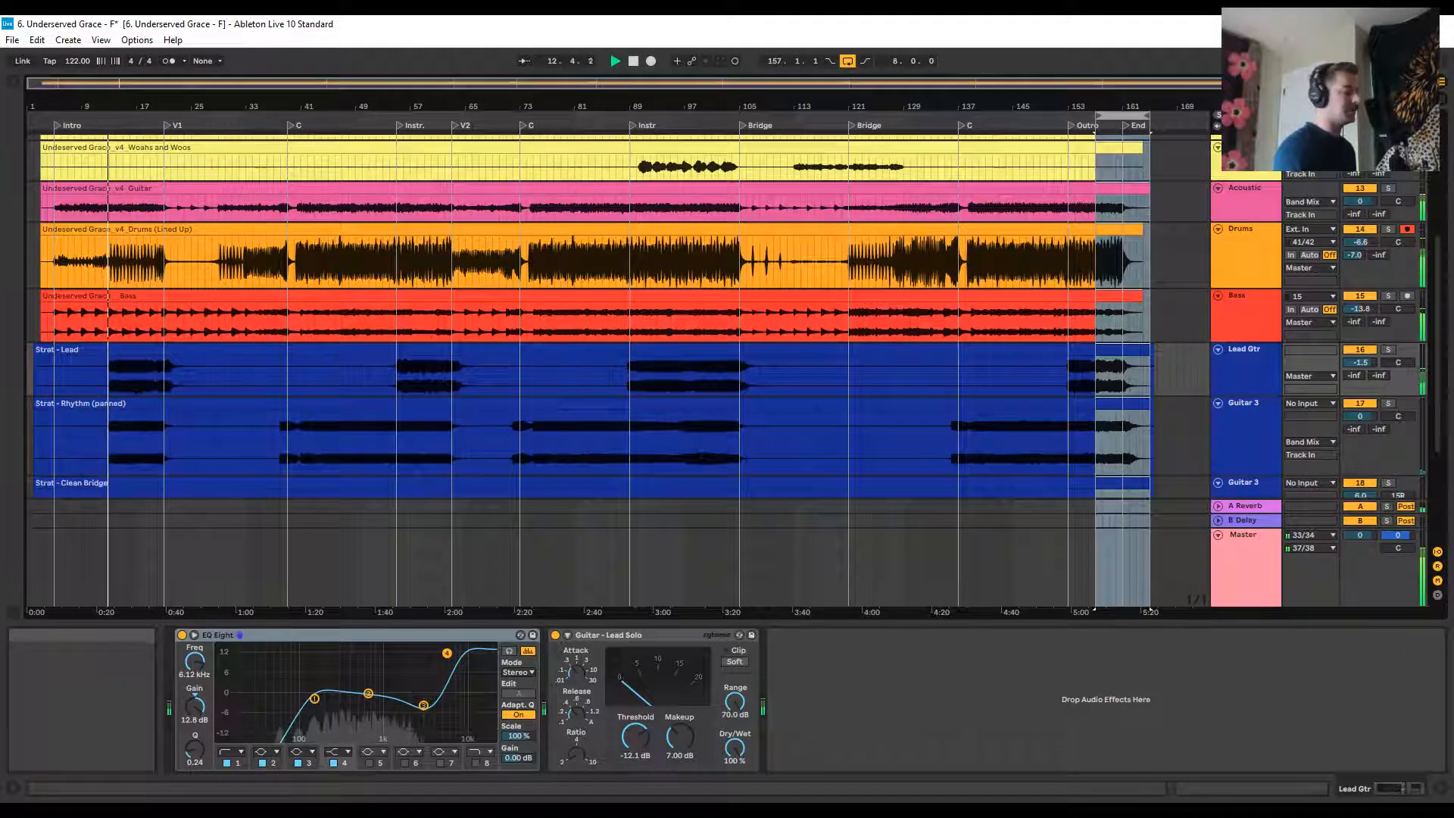
key("alt+Tab")
left_click_drag(664, 607, 671, 610)
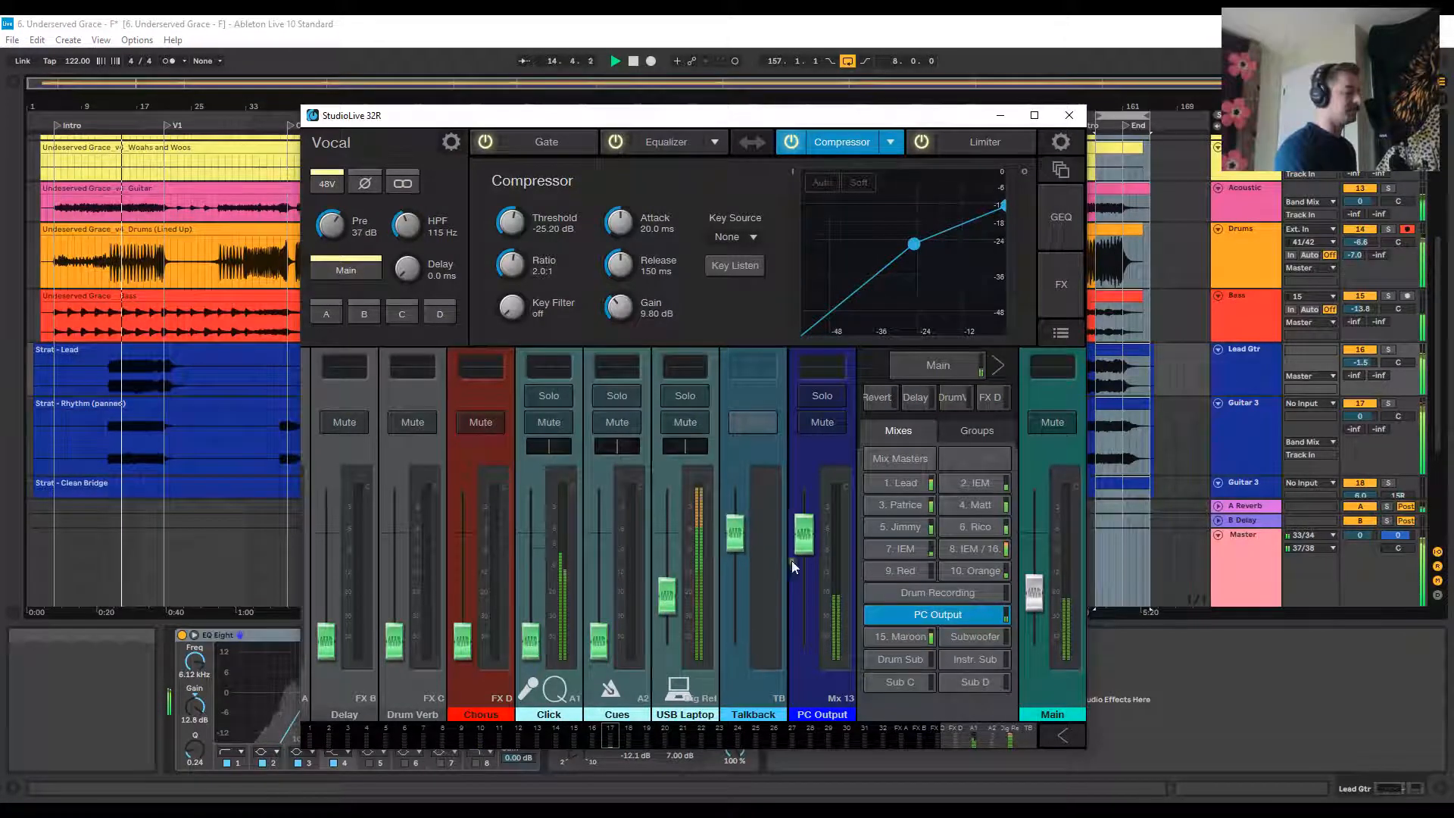
left_click(633, 61)
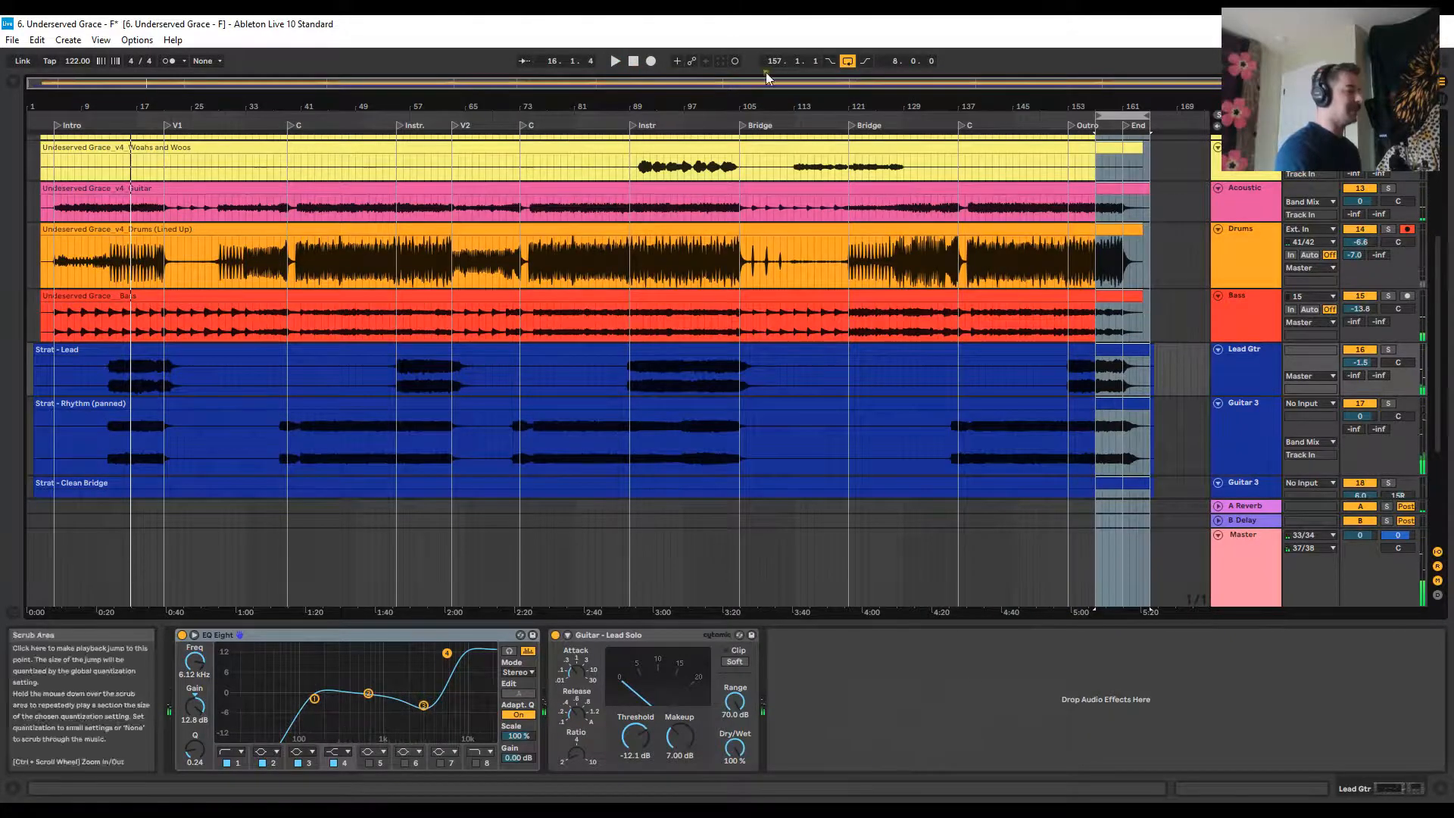
Arrange the Live window beside the StudioLive mixer and play the Intro to check levels in both
left_click_drag(761, 24, 357, 152)
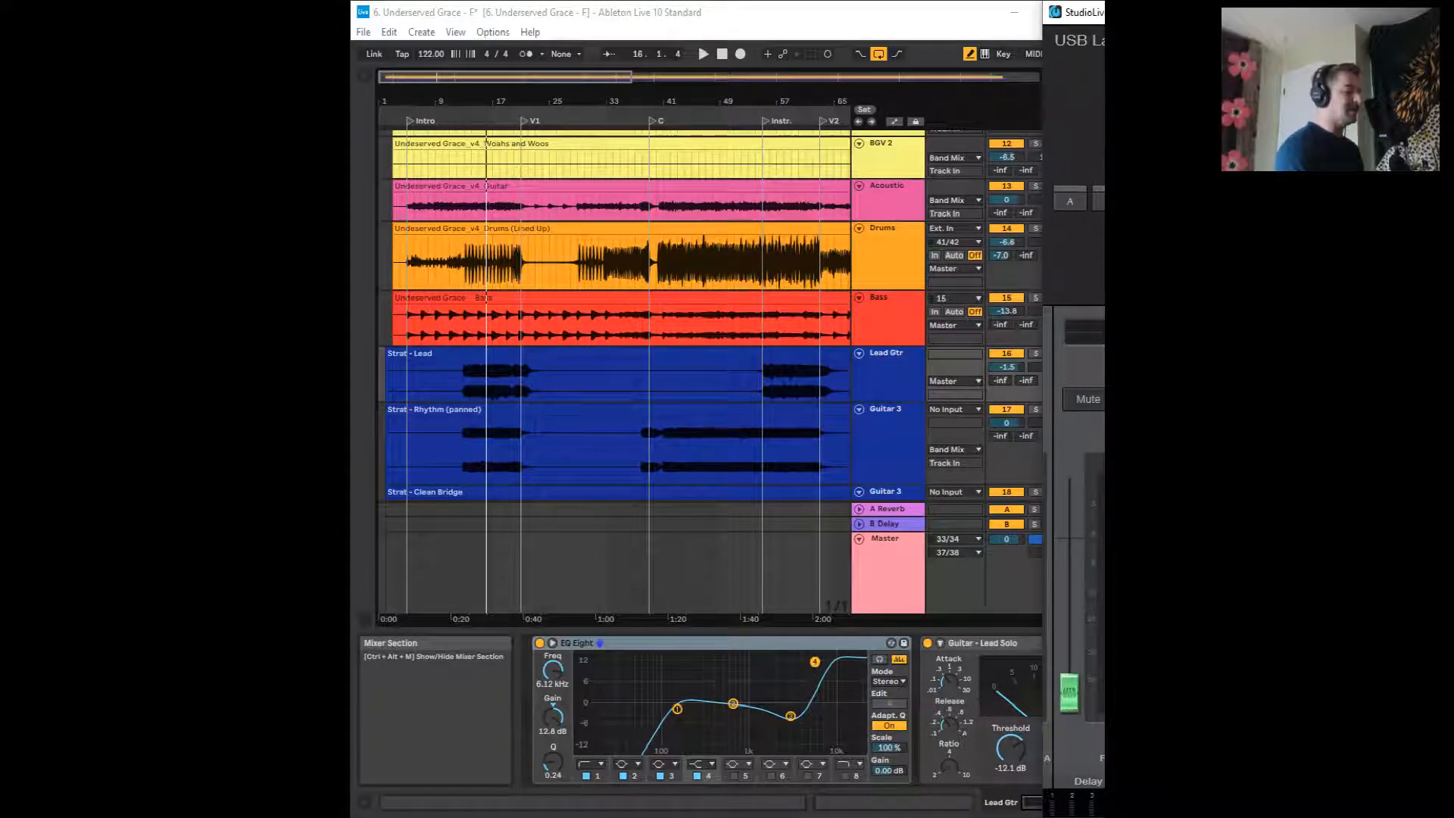
left_click(578, 7)
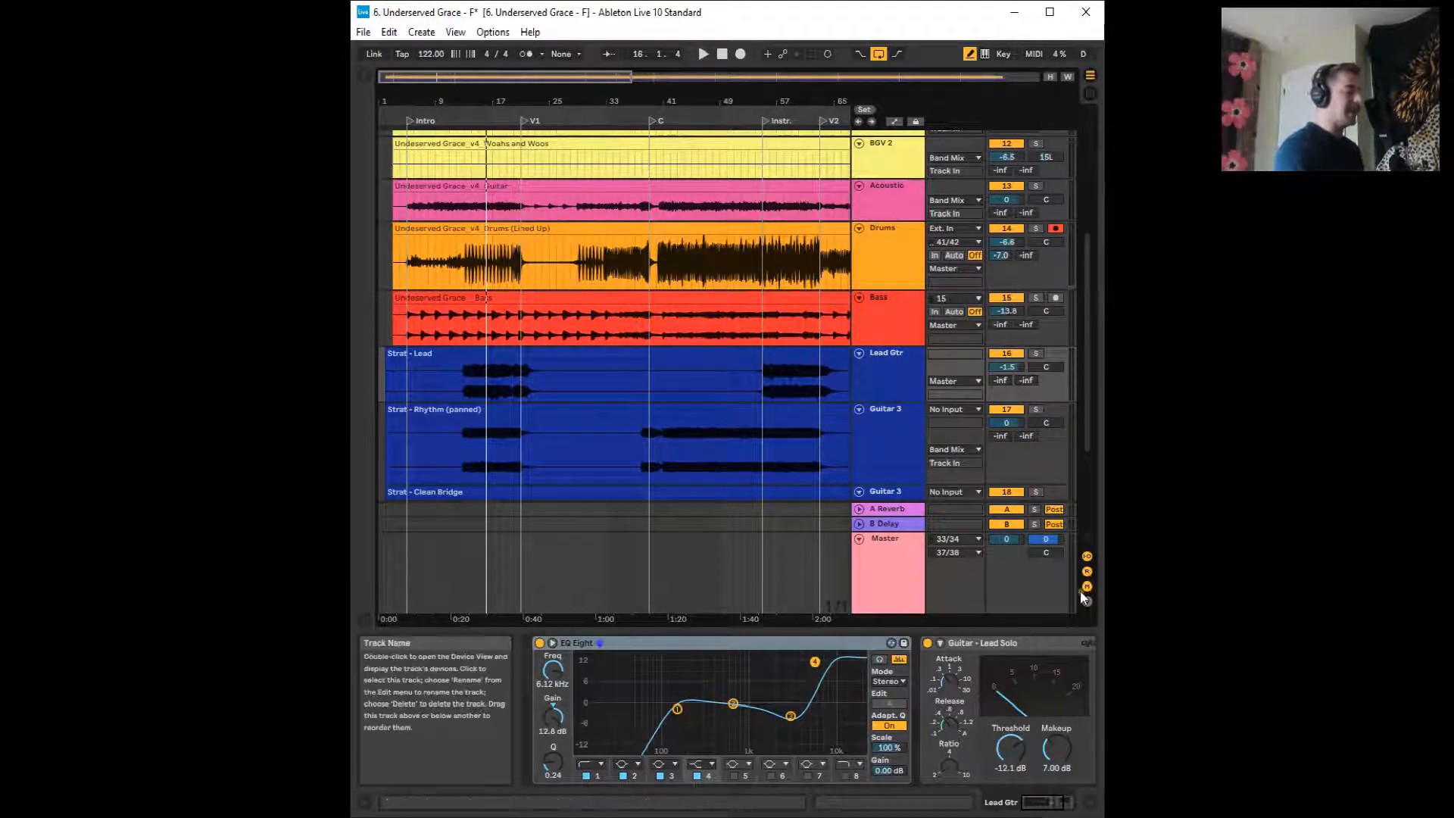
left_click(431, 121)
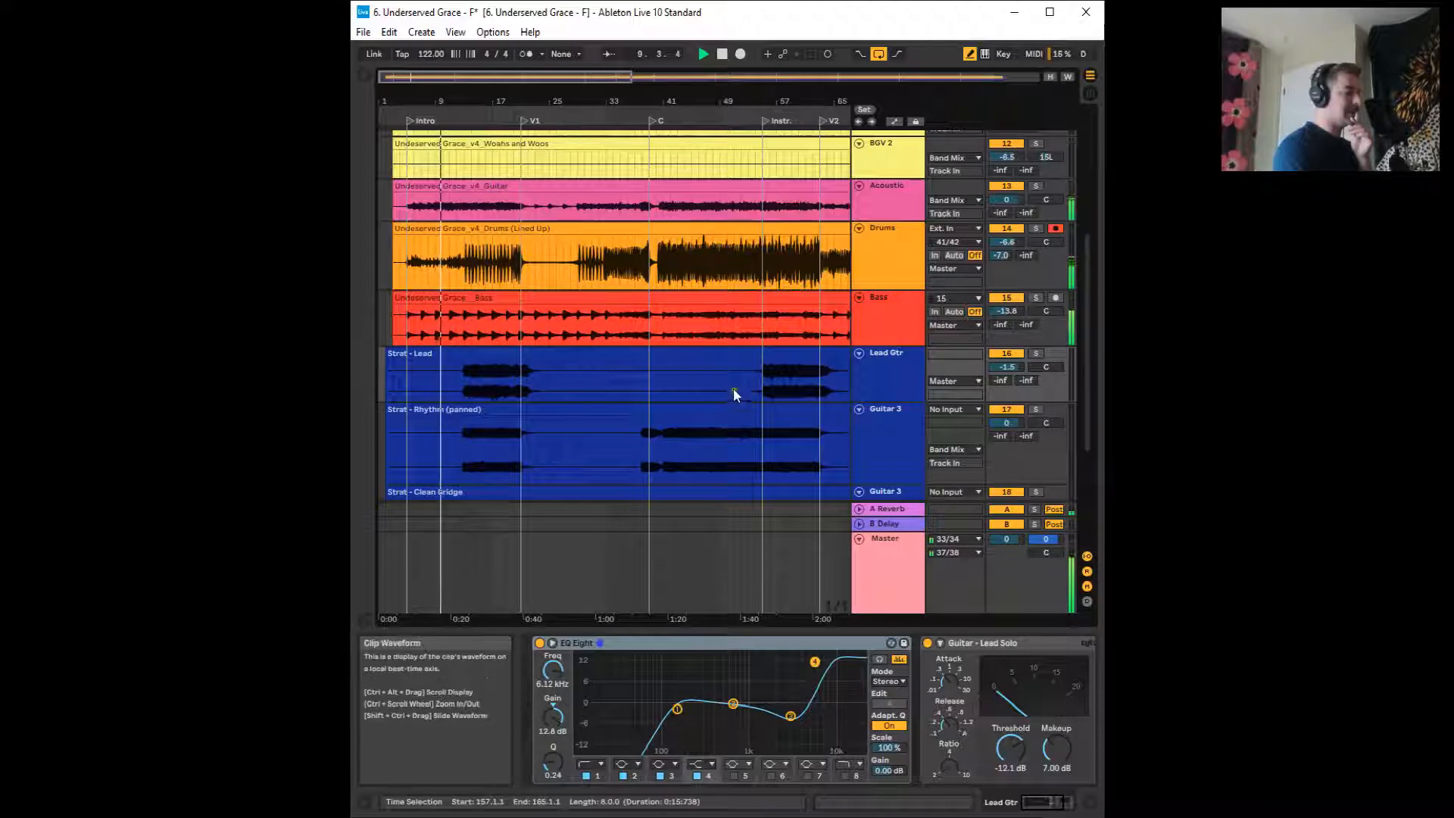
scroll(889, 453, "down", 3)
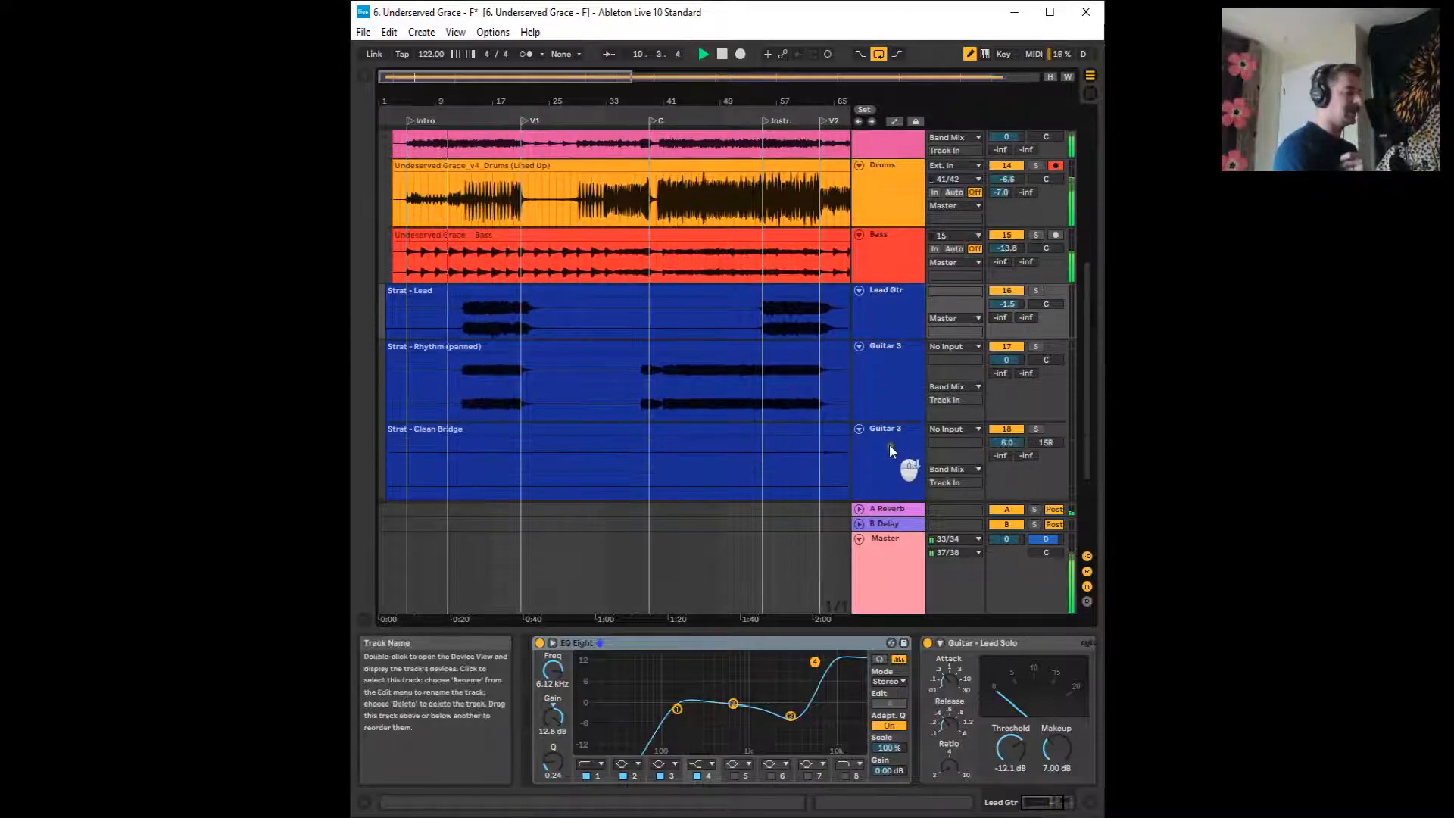
scroll(890, 452, "down", 1)
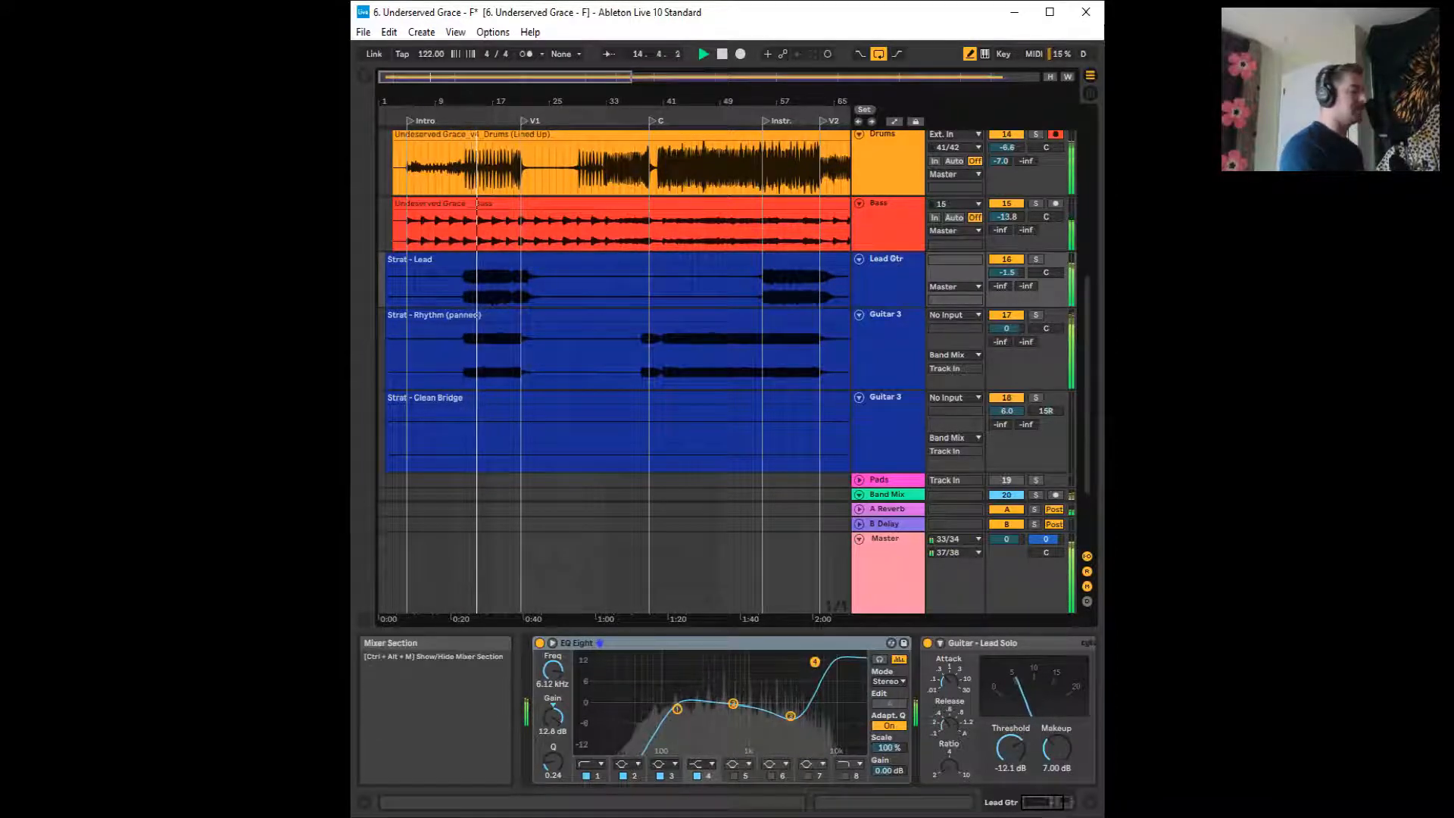
key("alt+Tab")
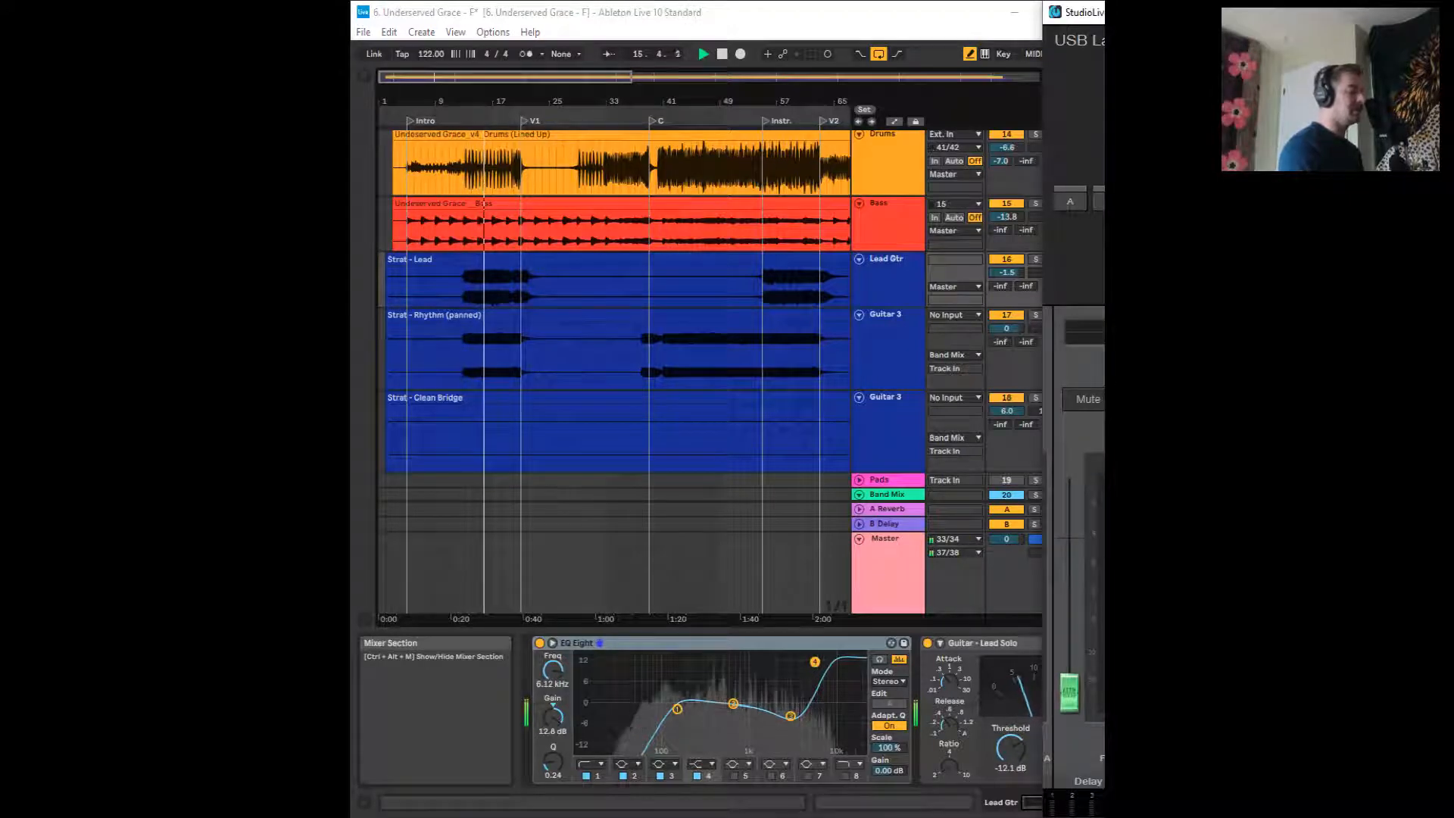
While replaying the end of the Intro, lower the Master track's EQ & Compressor Master Rack Volume to -10.062 dB
left_click(679, 563)
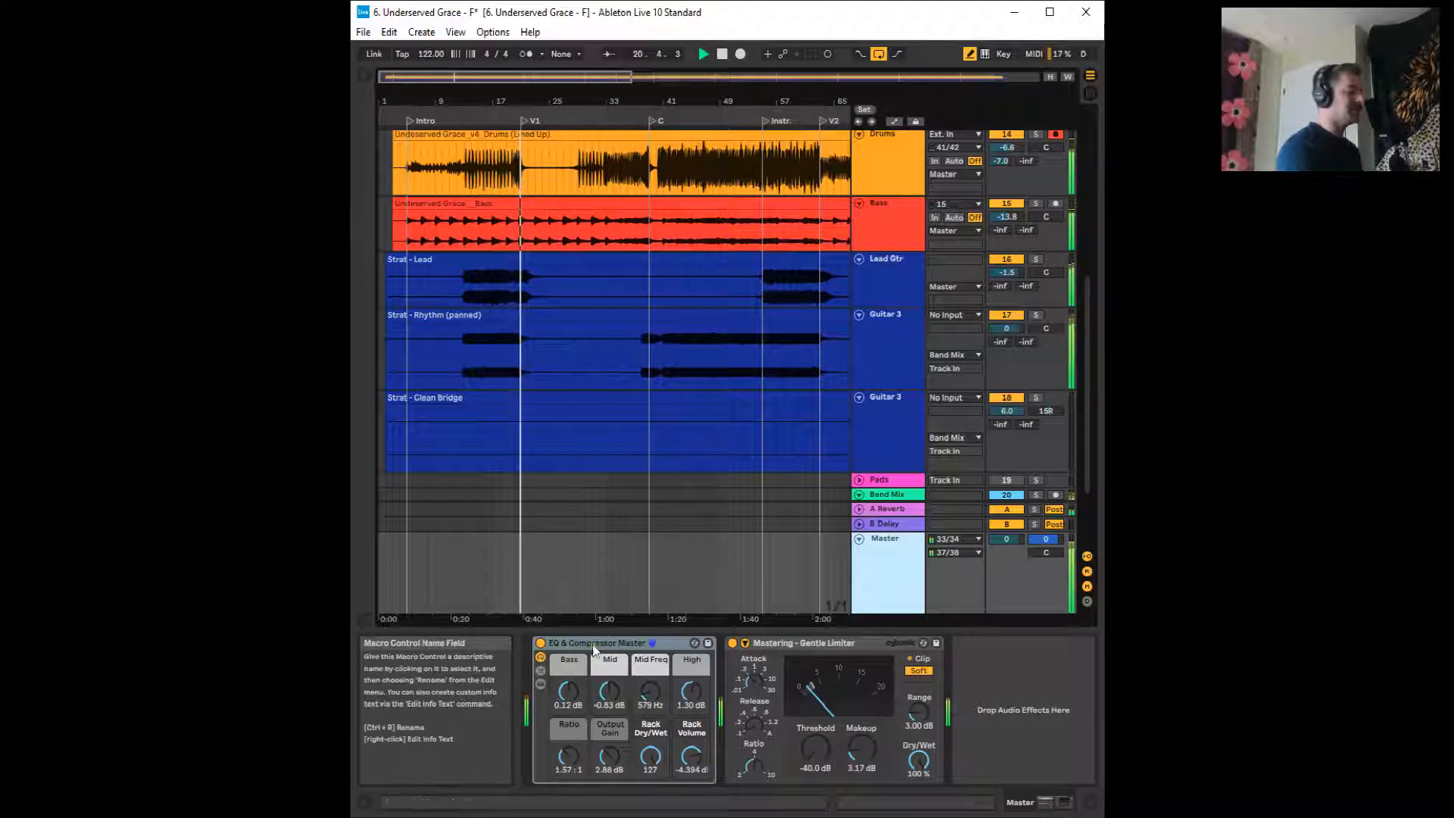
left_click(465, 117)
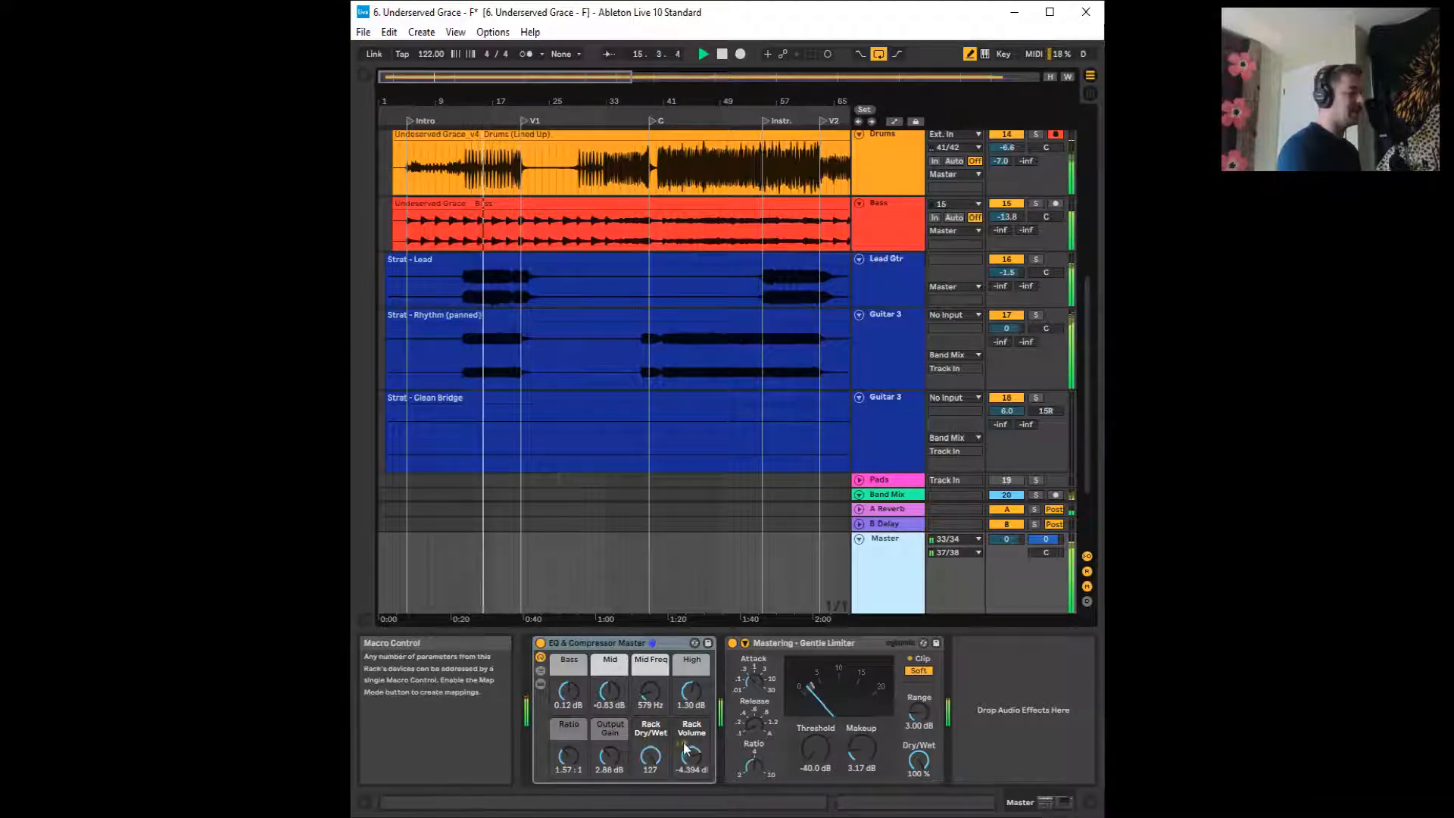
left_click_drag(692, 756, 693, 749)
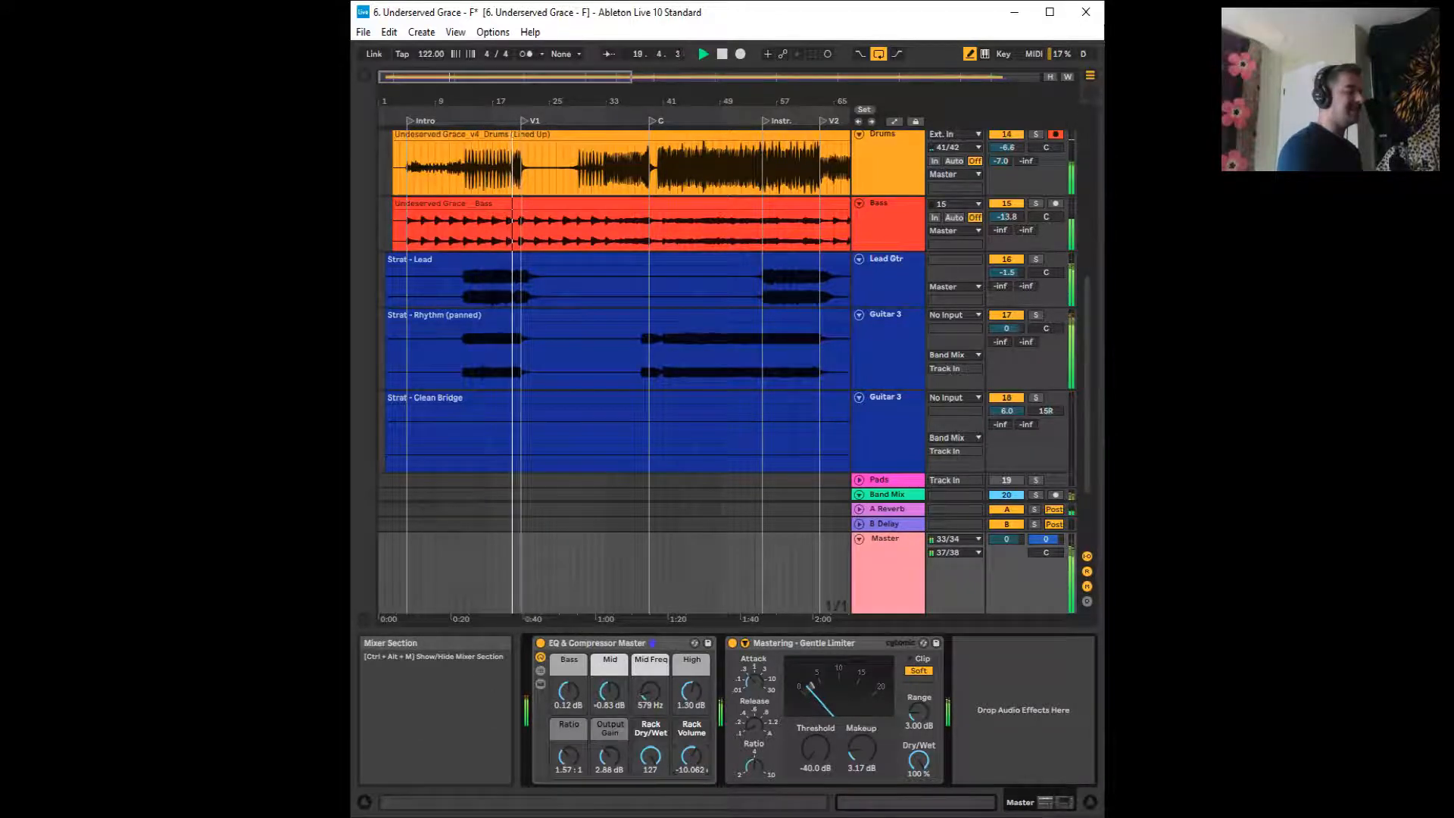
Play the end of the Intro, the Outro and the last chorus, checking the levels against the StudioLive mixer
key("alt+Tab")
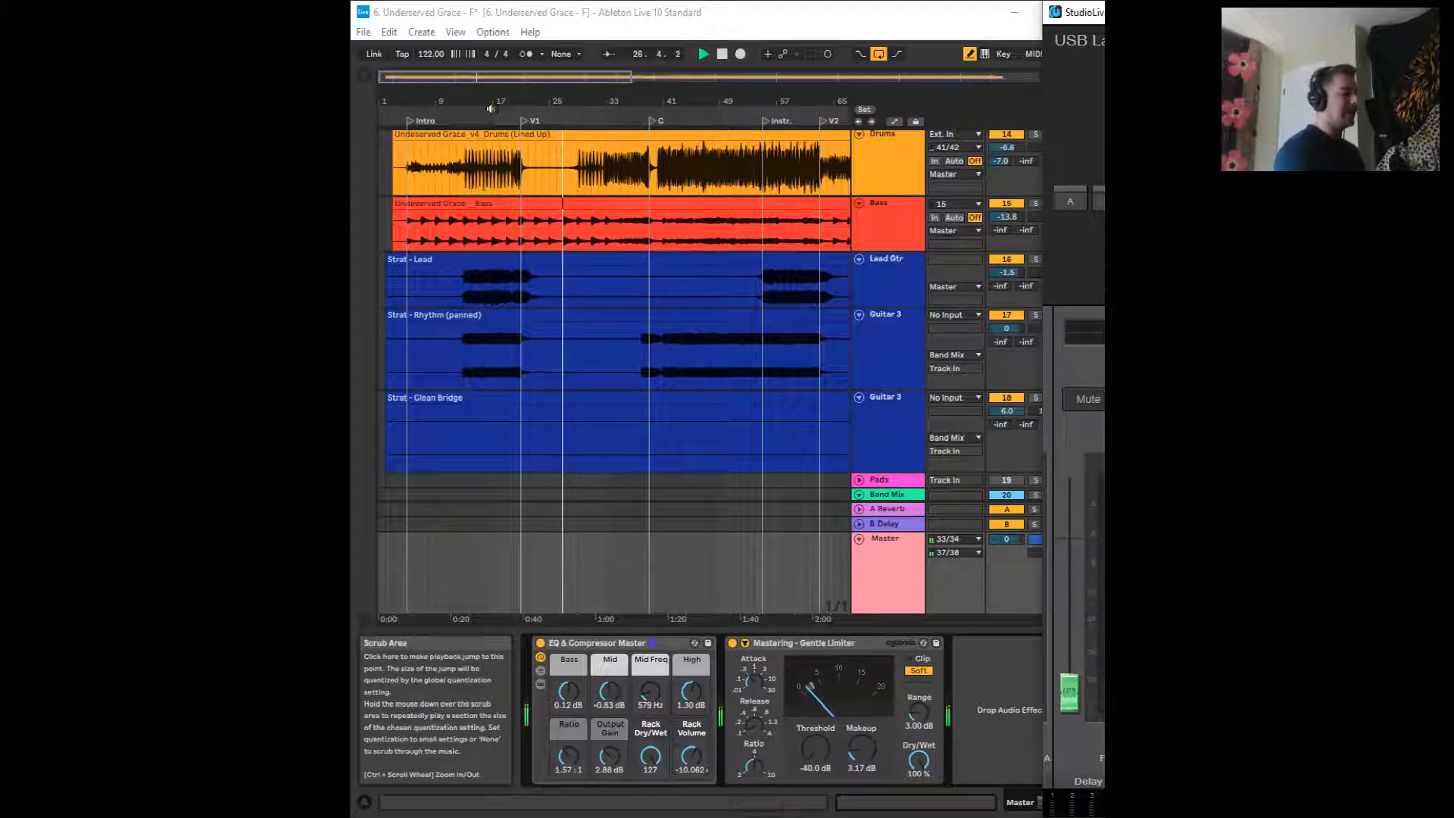
left_click(473, 112)
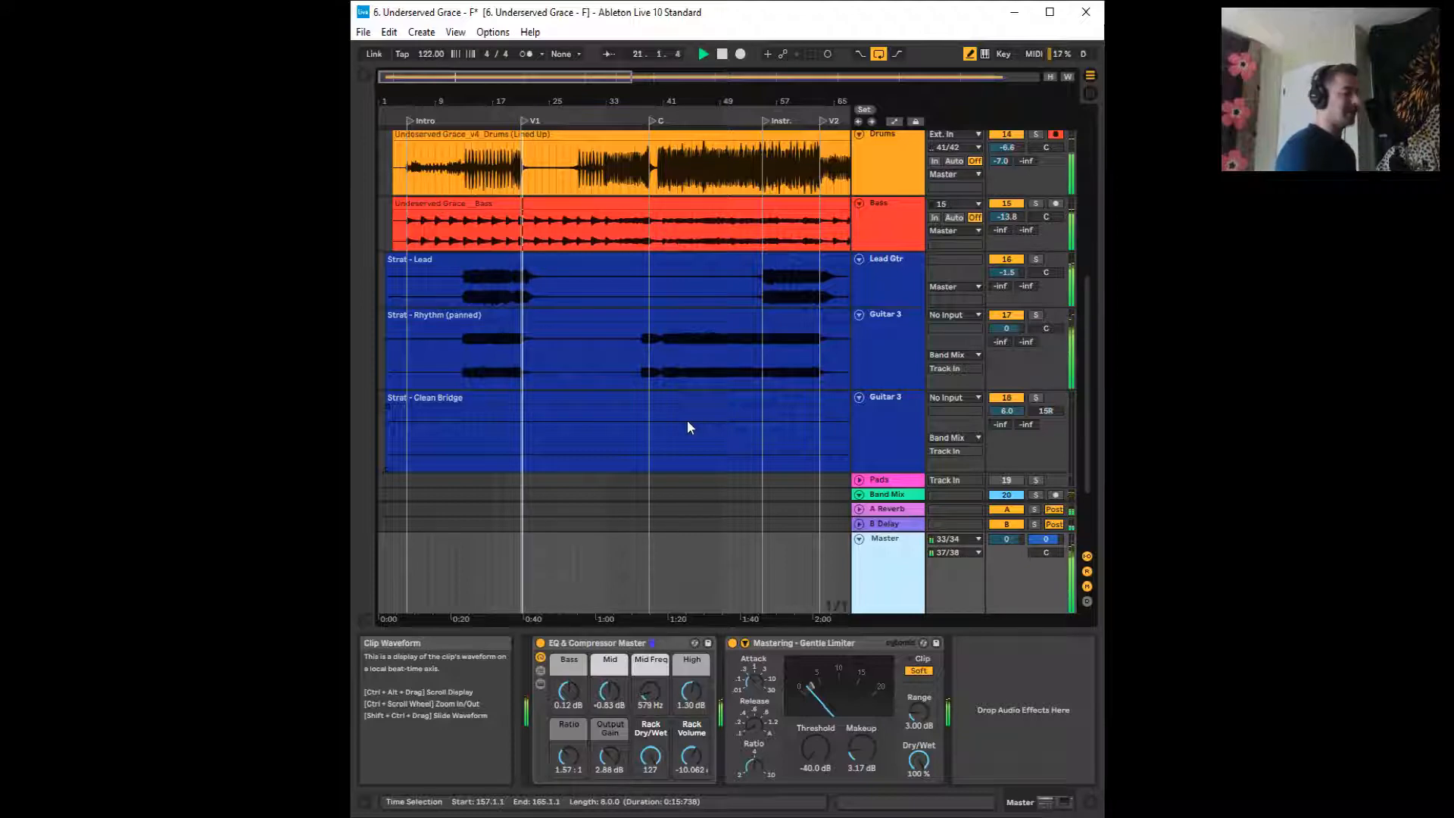
left_click_drag(711, 99, 743, 116)
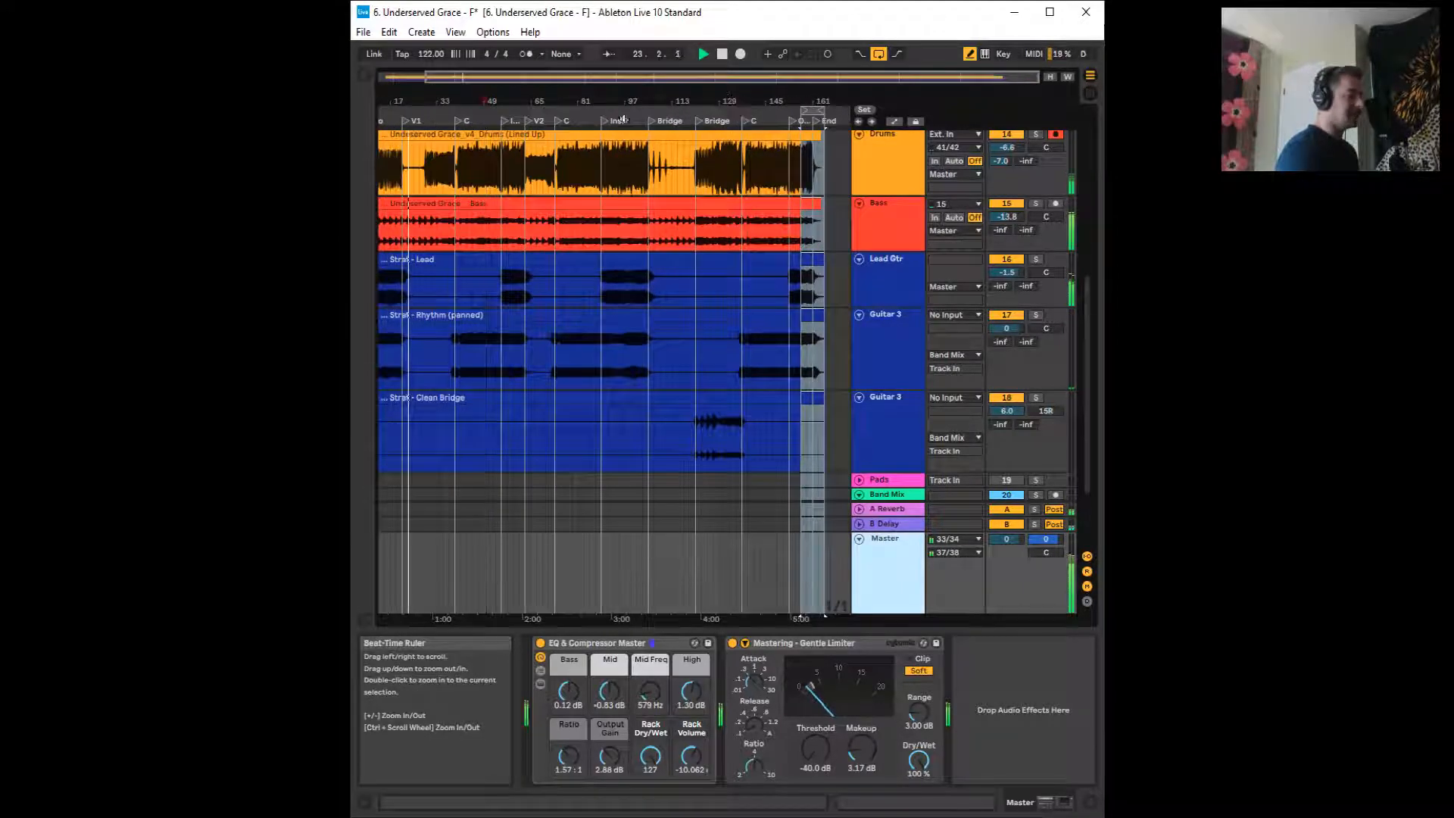
left_click(792, 122)
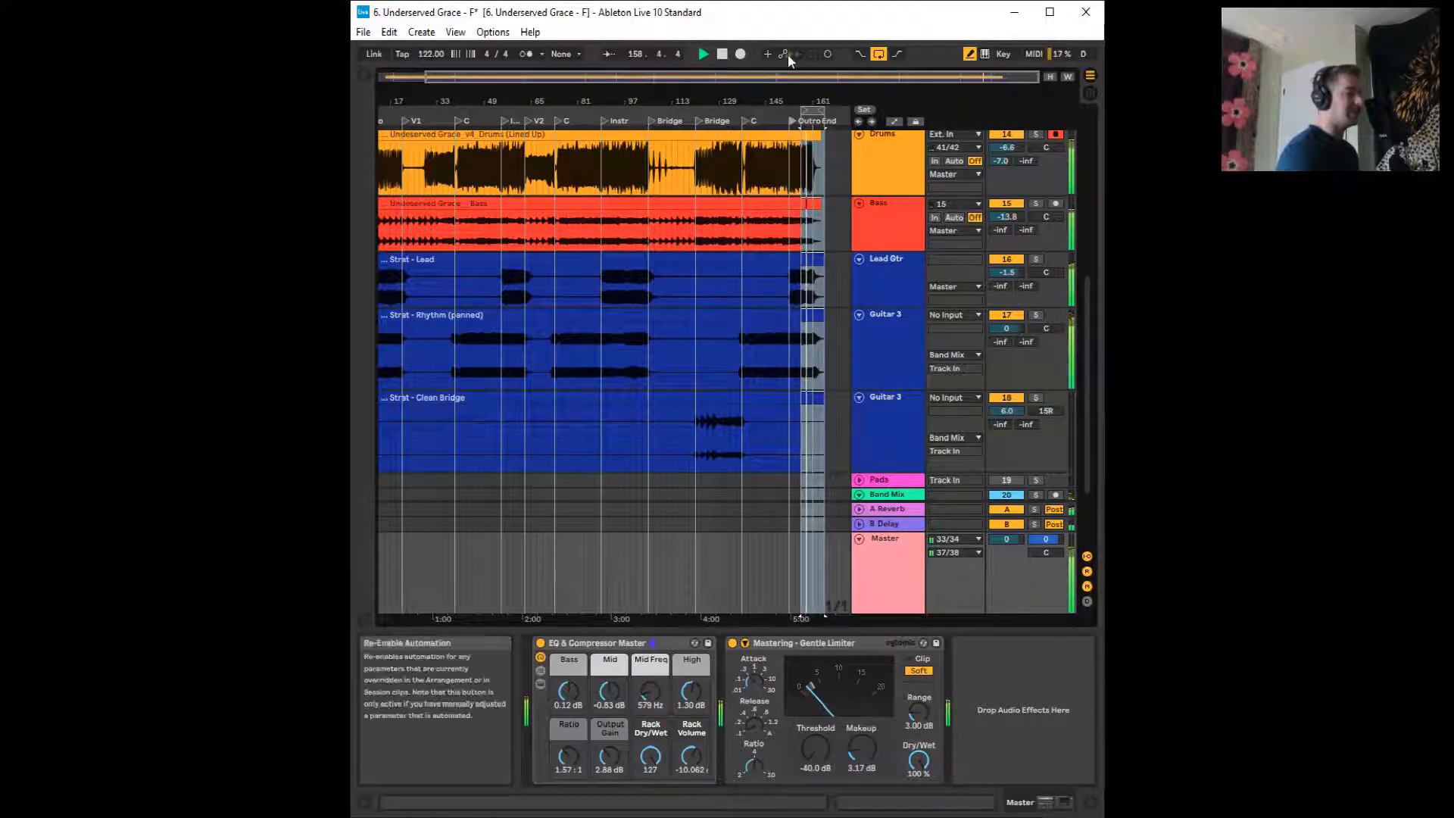
left_click(768, 111)
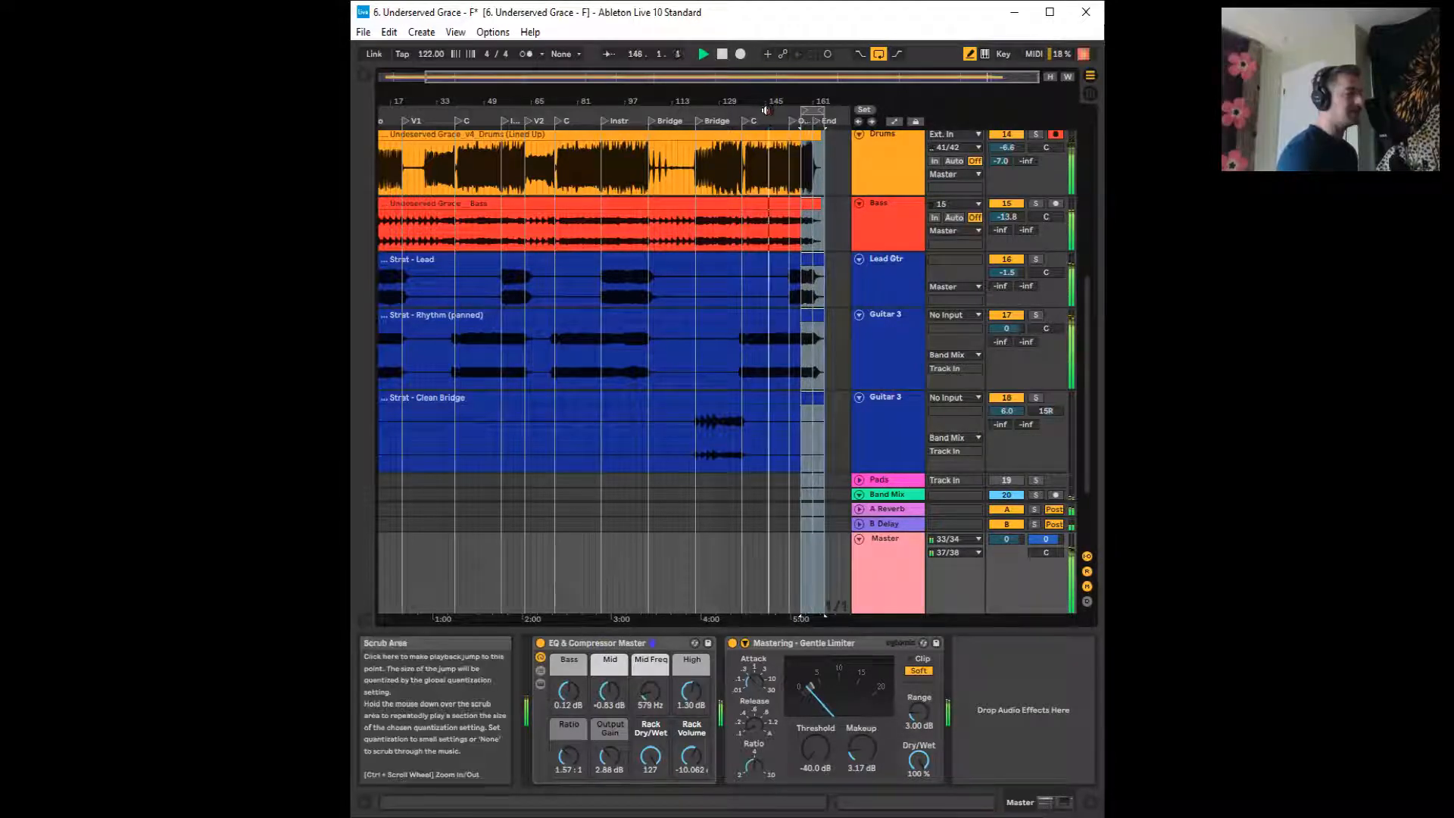
key("alt+Tab")
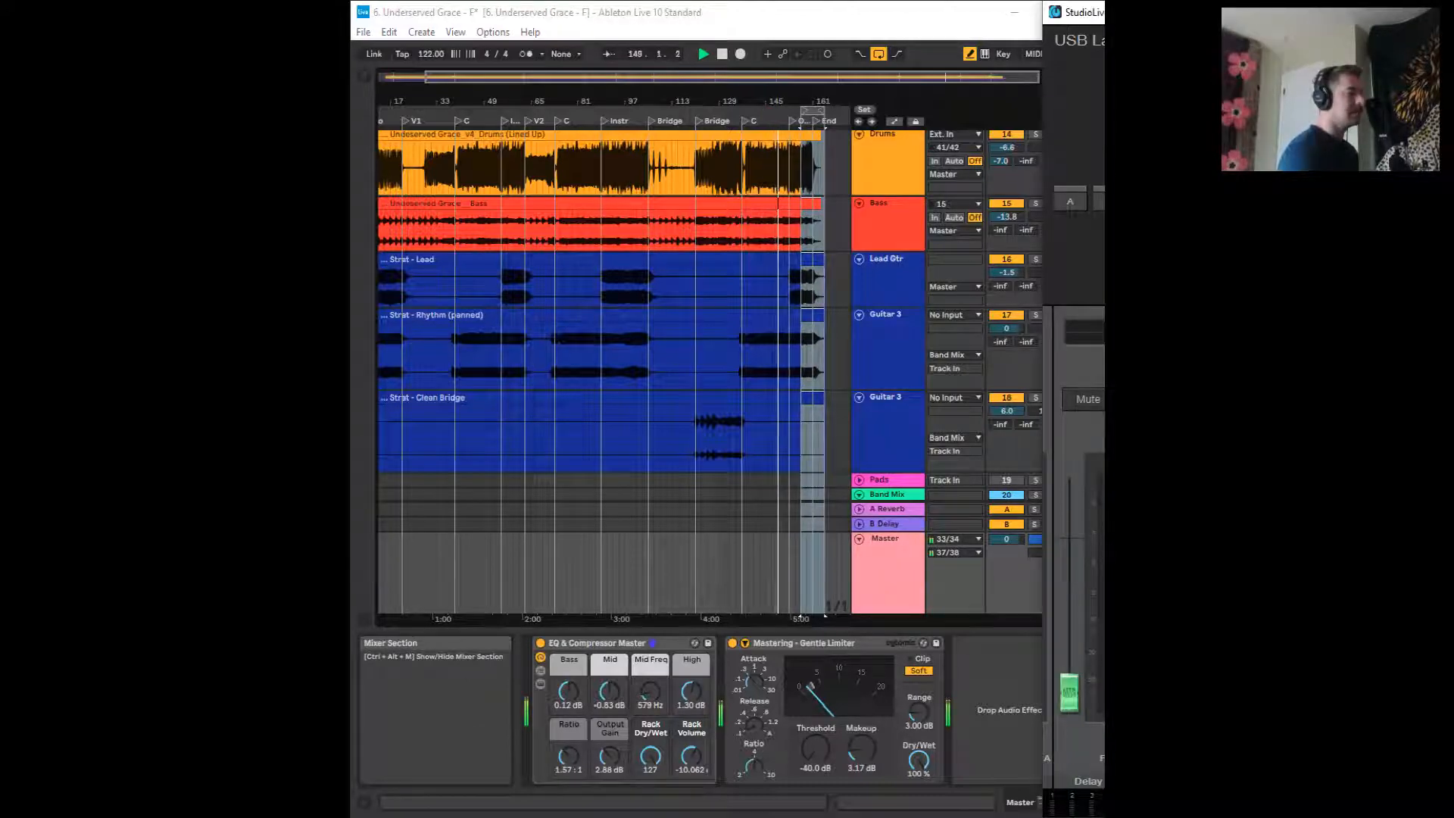
Bring the vocal tracks into view, stop playback, and maximize the Live window
scroll(810, 164, "up", 6)
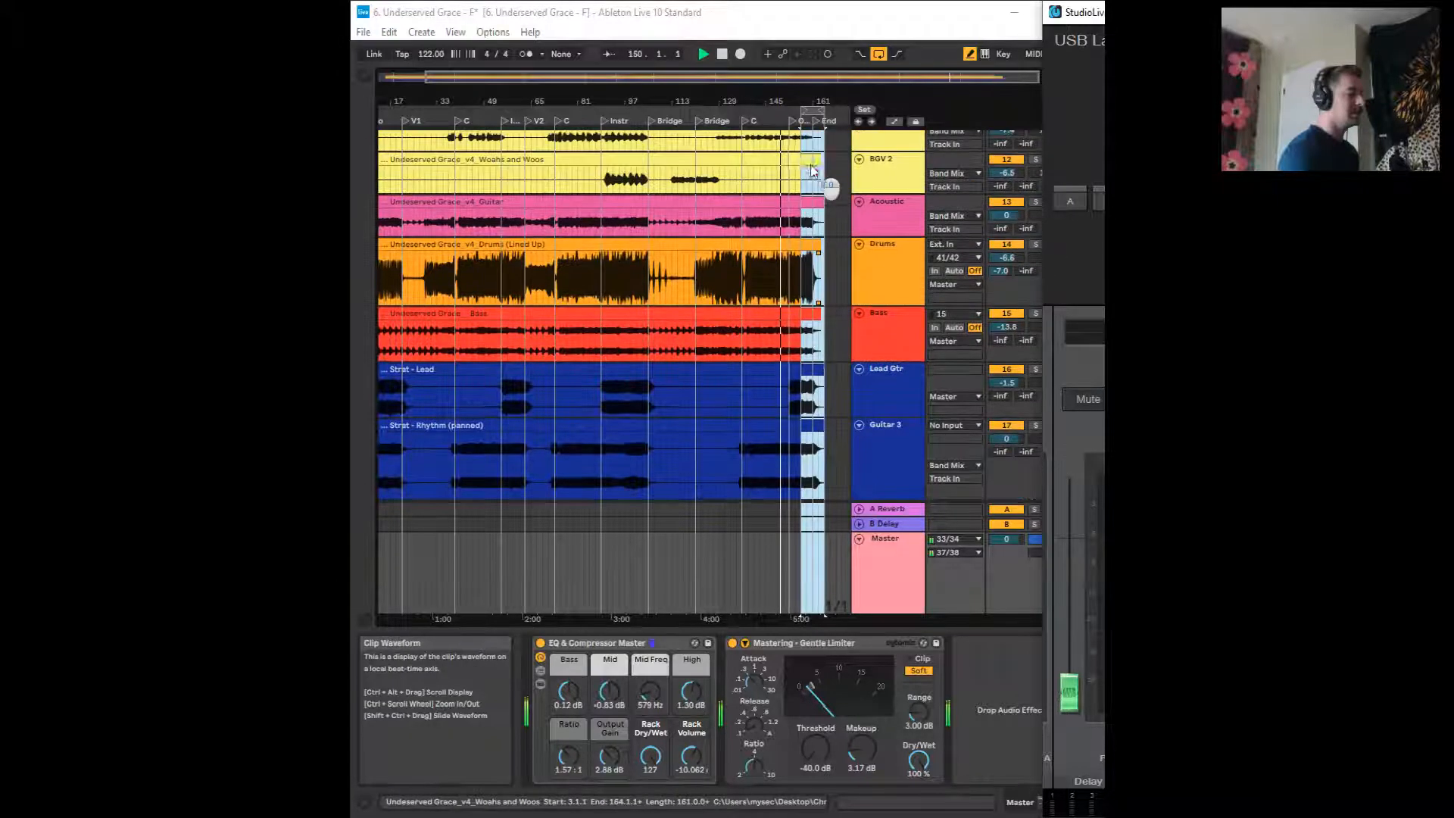
scroll(810, 165, "up", 3)
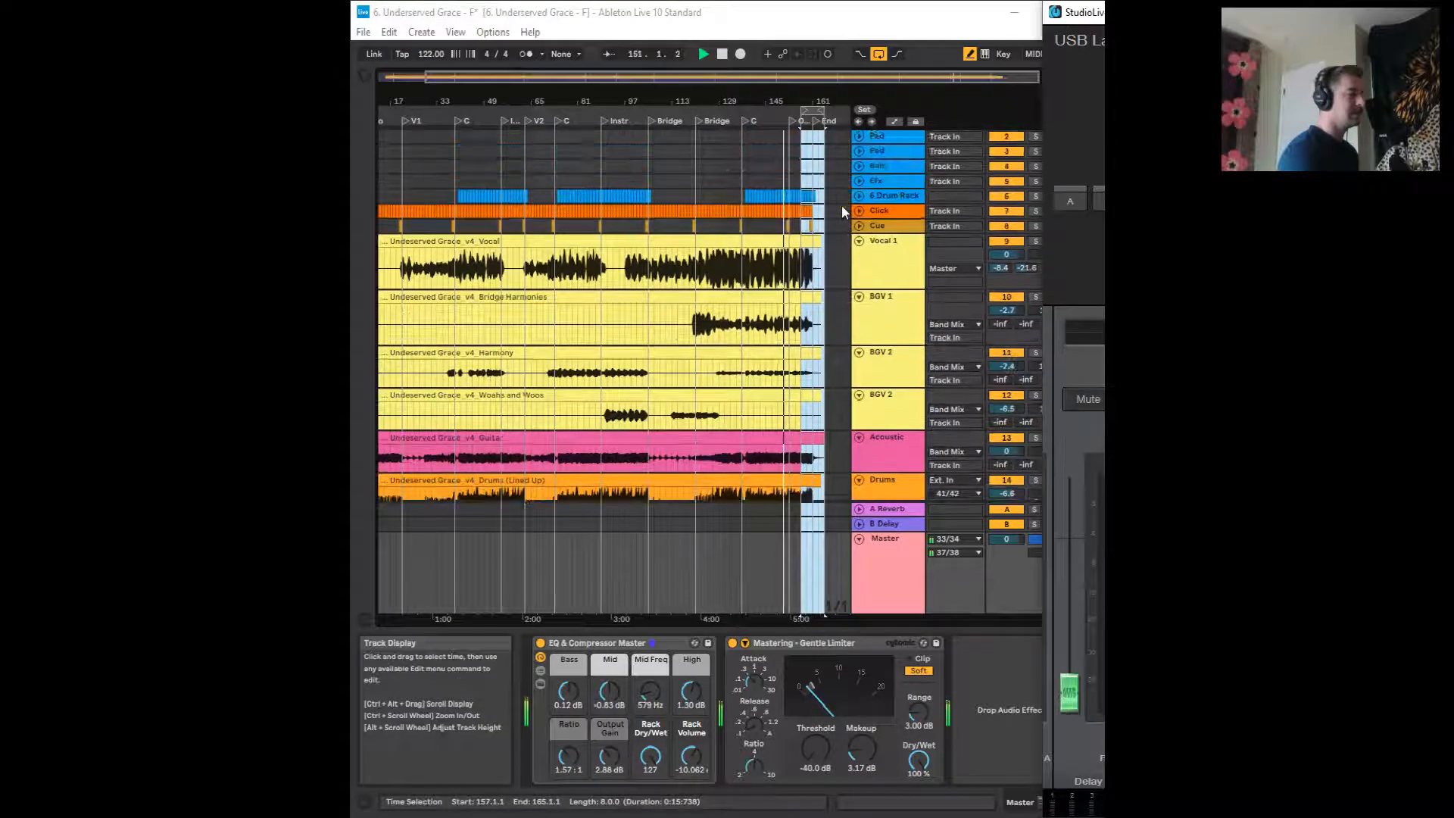
left_click(722, 53)
left_click(1052, 12)
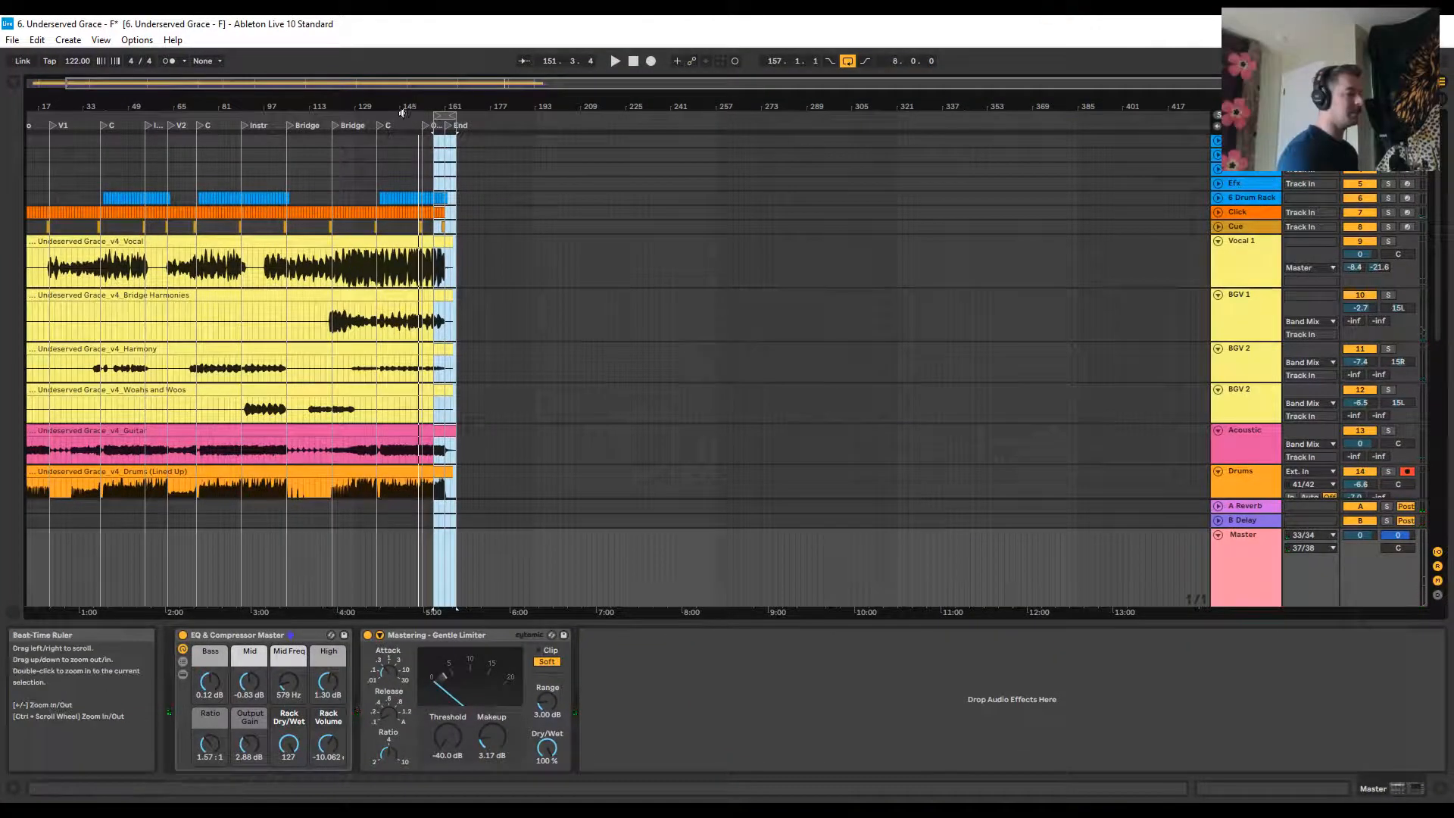
Move the eight-bar loop region past the End marker so that it starts at bar 170
mouse_move(403, 113)
left_mouse_down()
mouse_move(403, 125)
mouse_move(402, 103)
left_mouse_up()
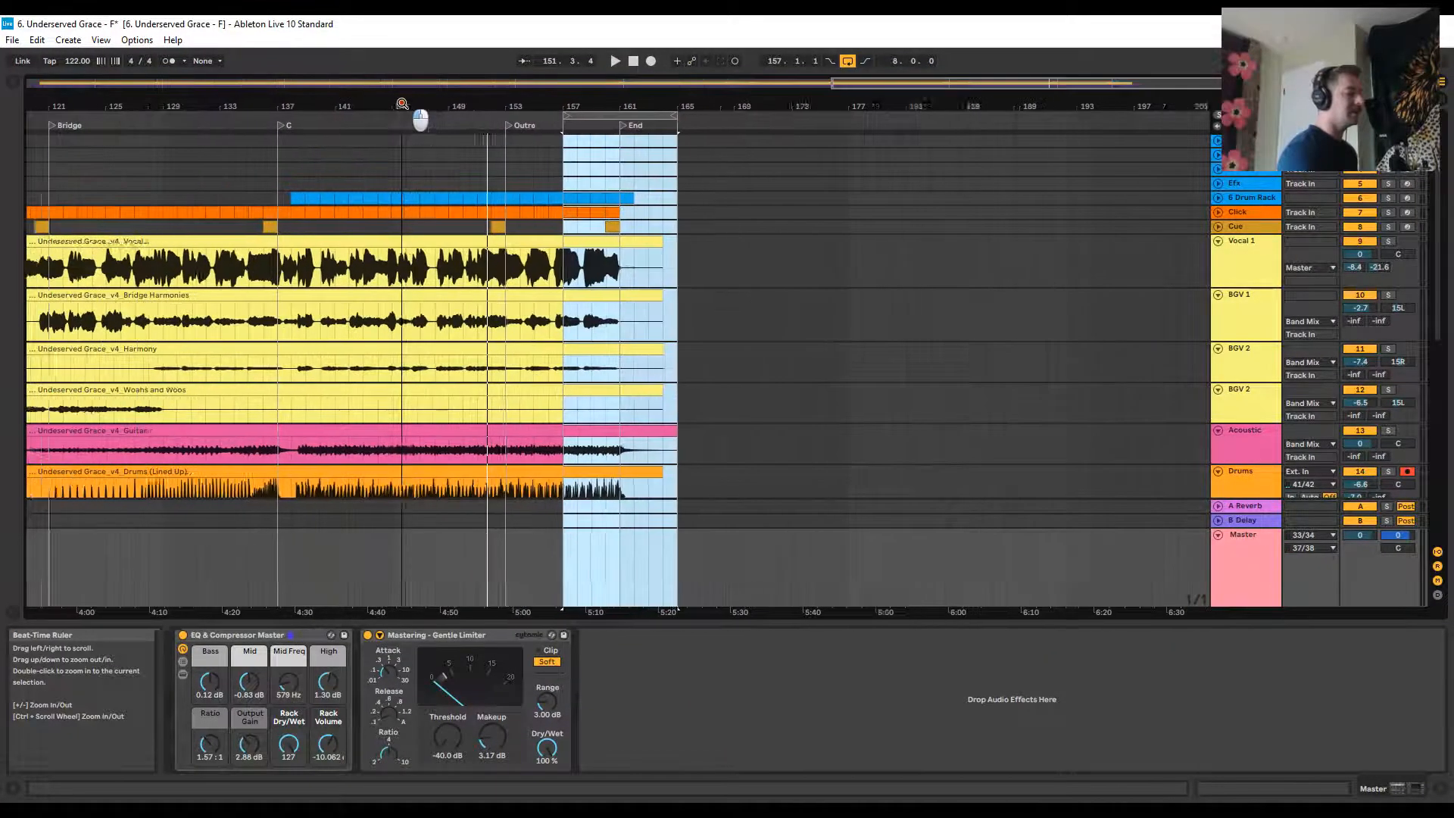
left_click_drag(620, 120, 797, 120)
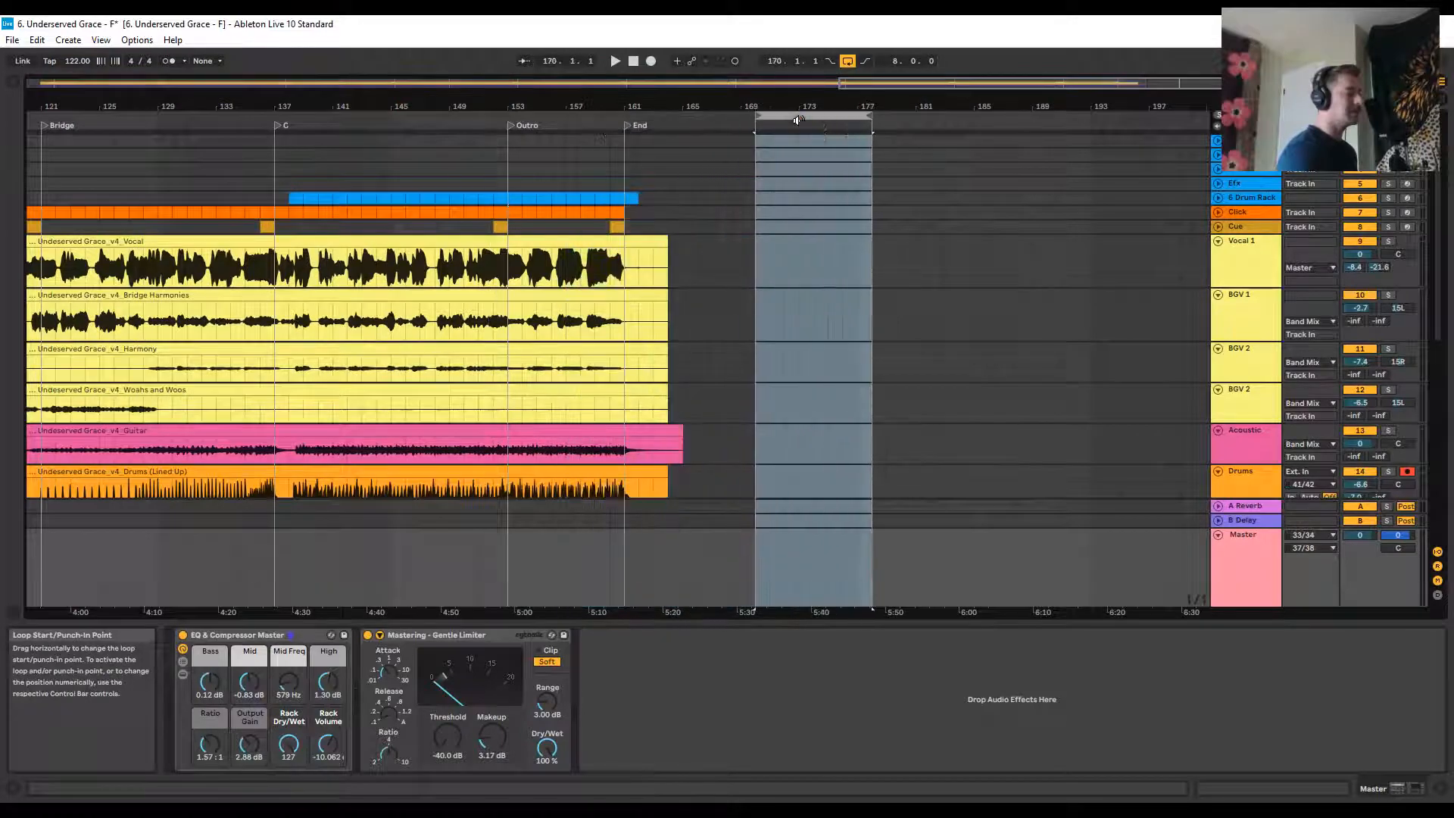
Play into the last chorus and lower the Strat - Rhythm track's EQ Eight output gain to 3.00 dB
scroll(426, 169, "down", 7)
scroll(437, 168, "up", 5)
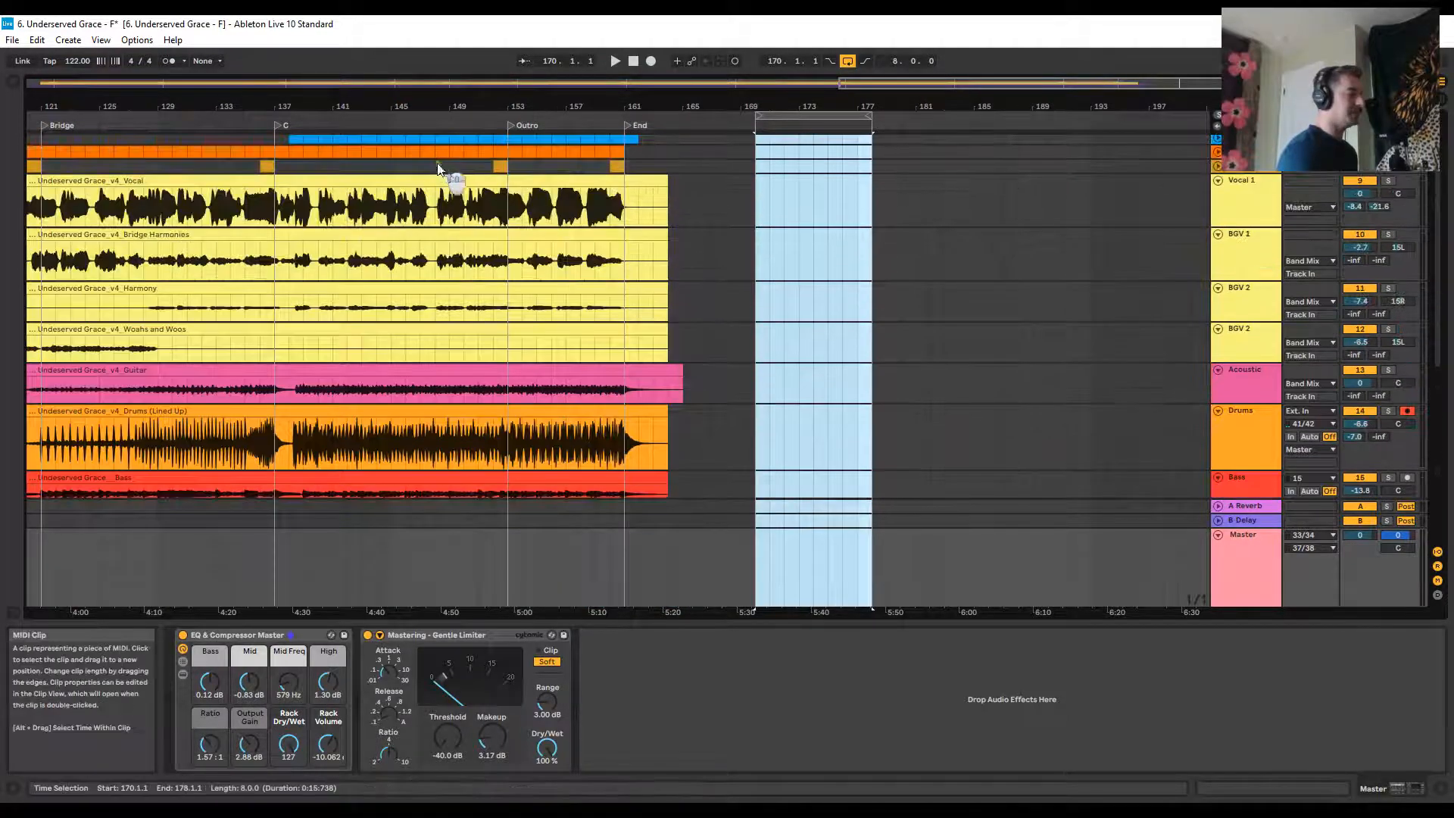
scroll(379, 228, "down", 5)
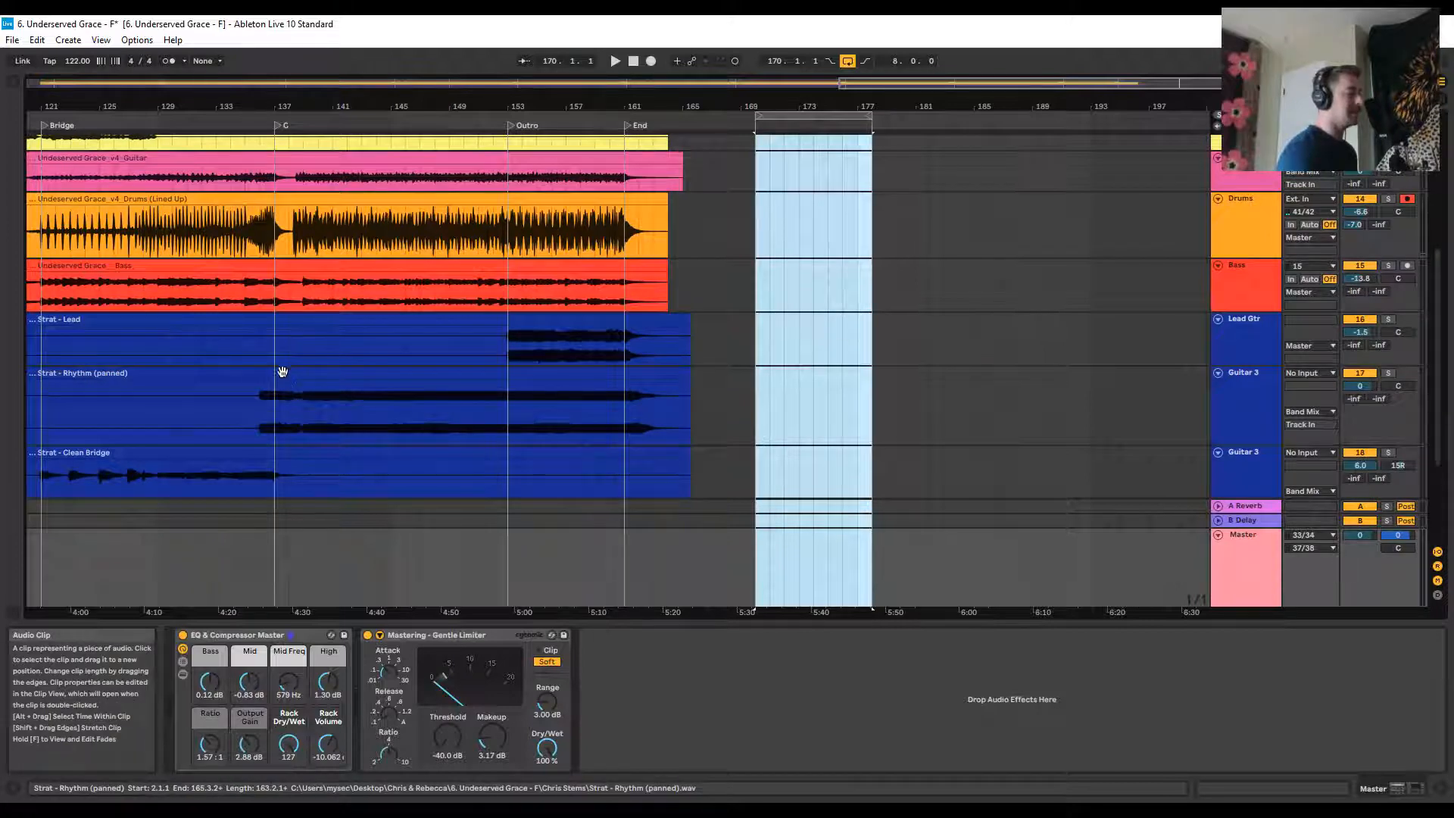
left_click(251, 117)
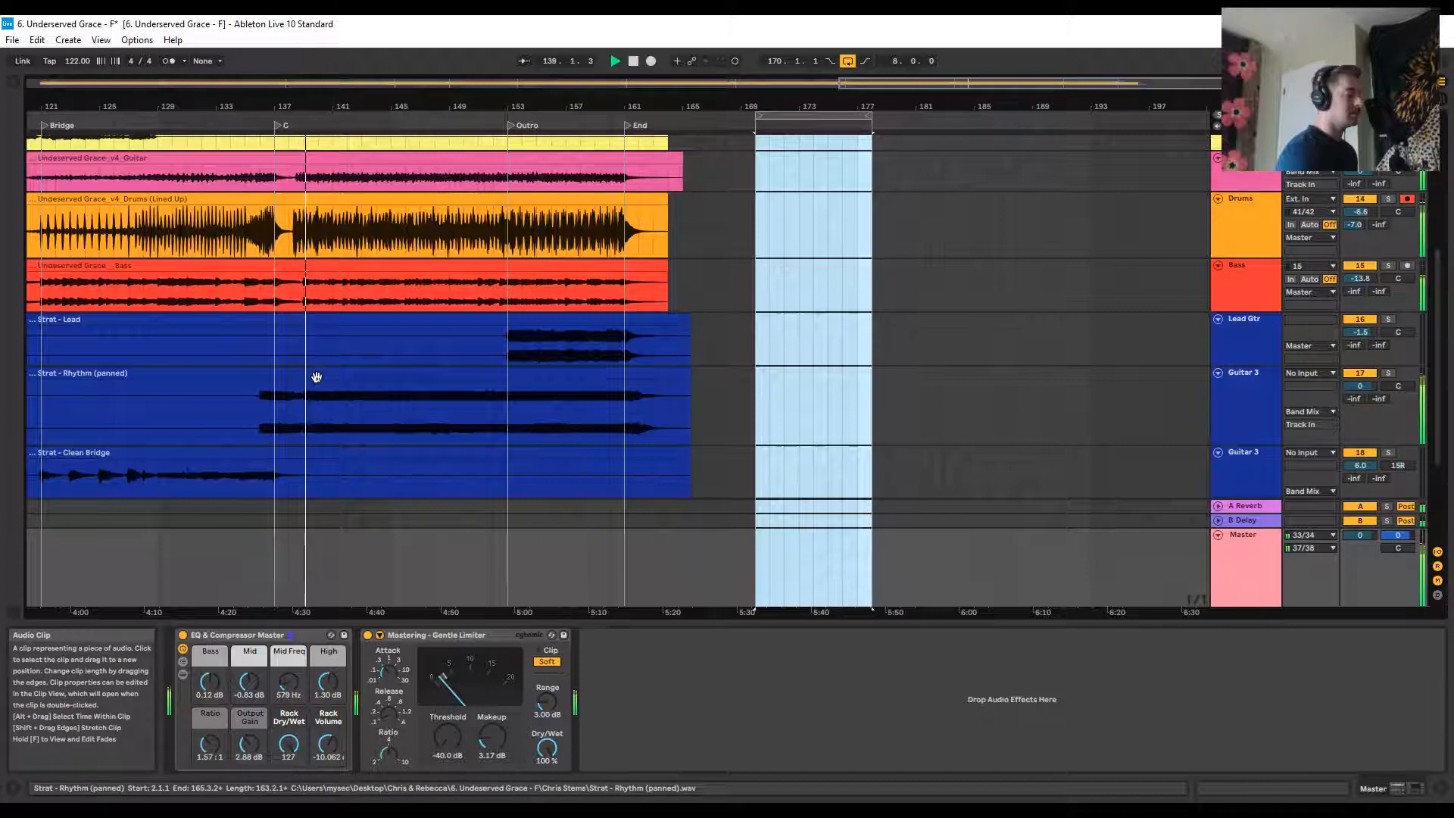
left_click(416, 373)
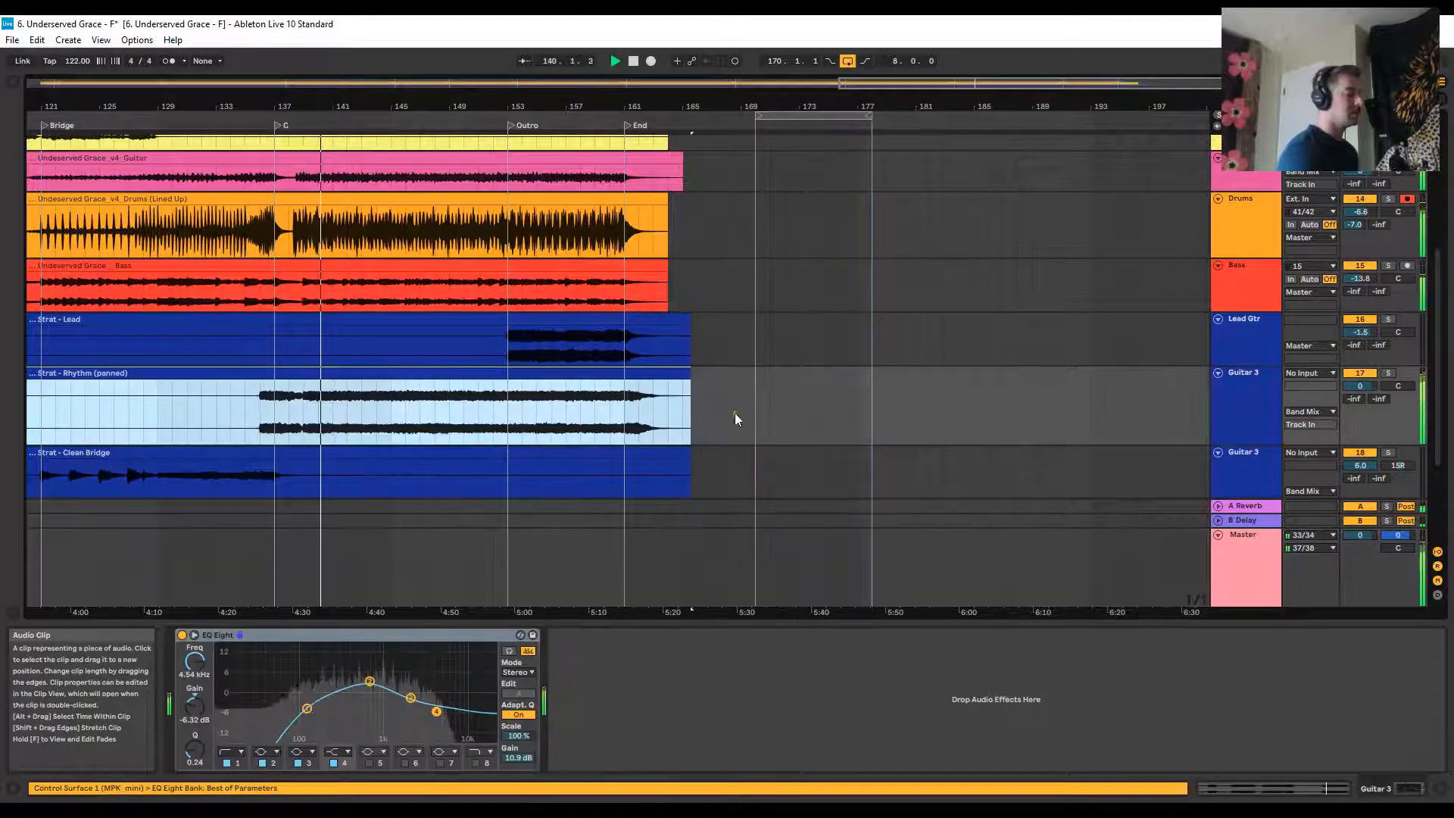
left_click(1279, 421)
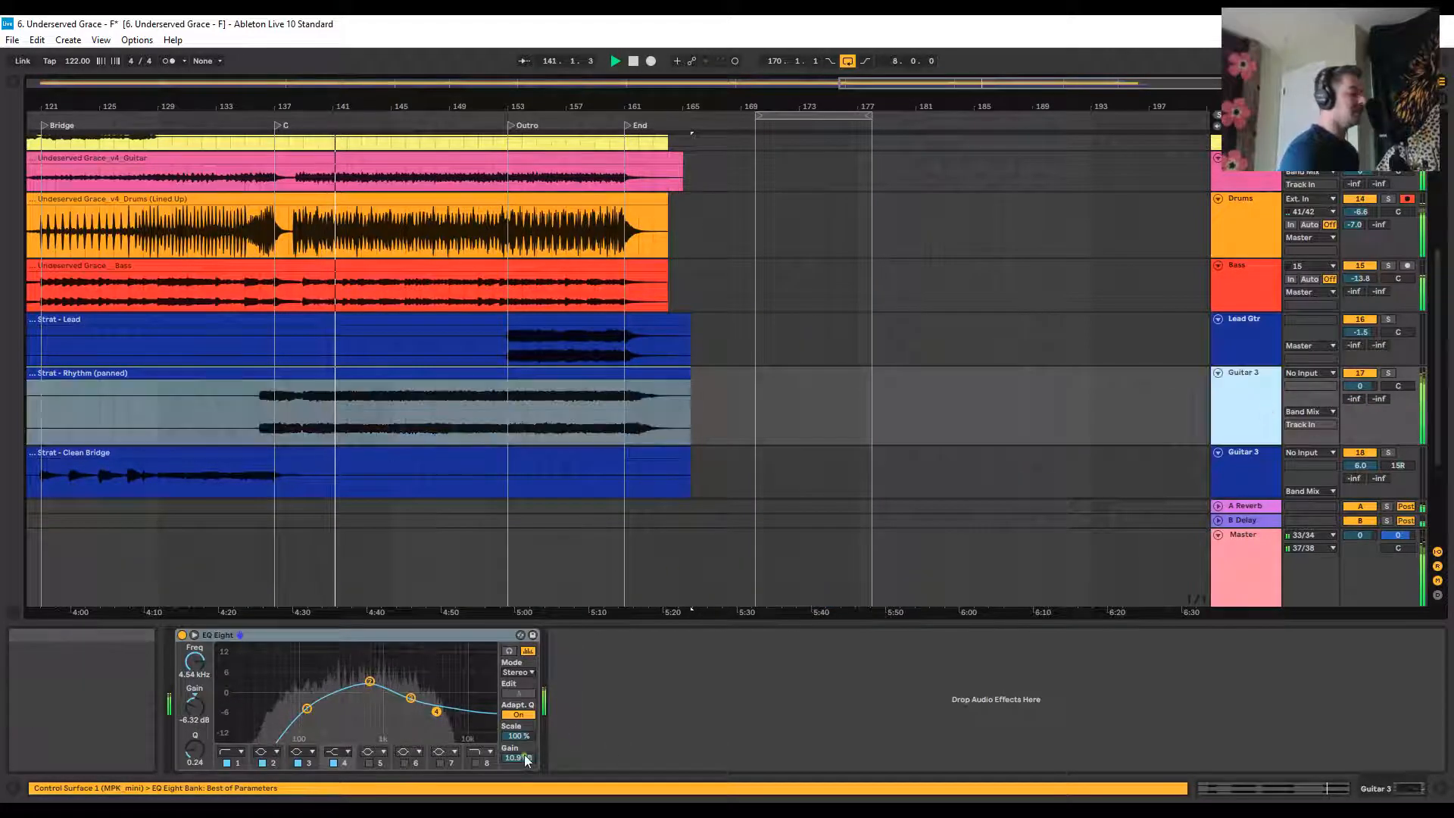
left_click_drag(528, 759, 522, 756)
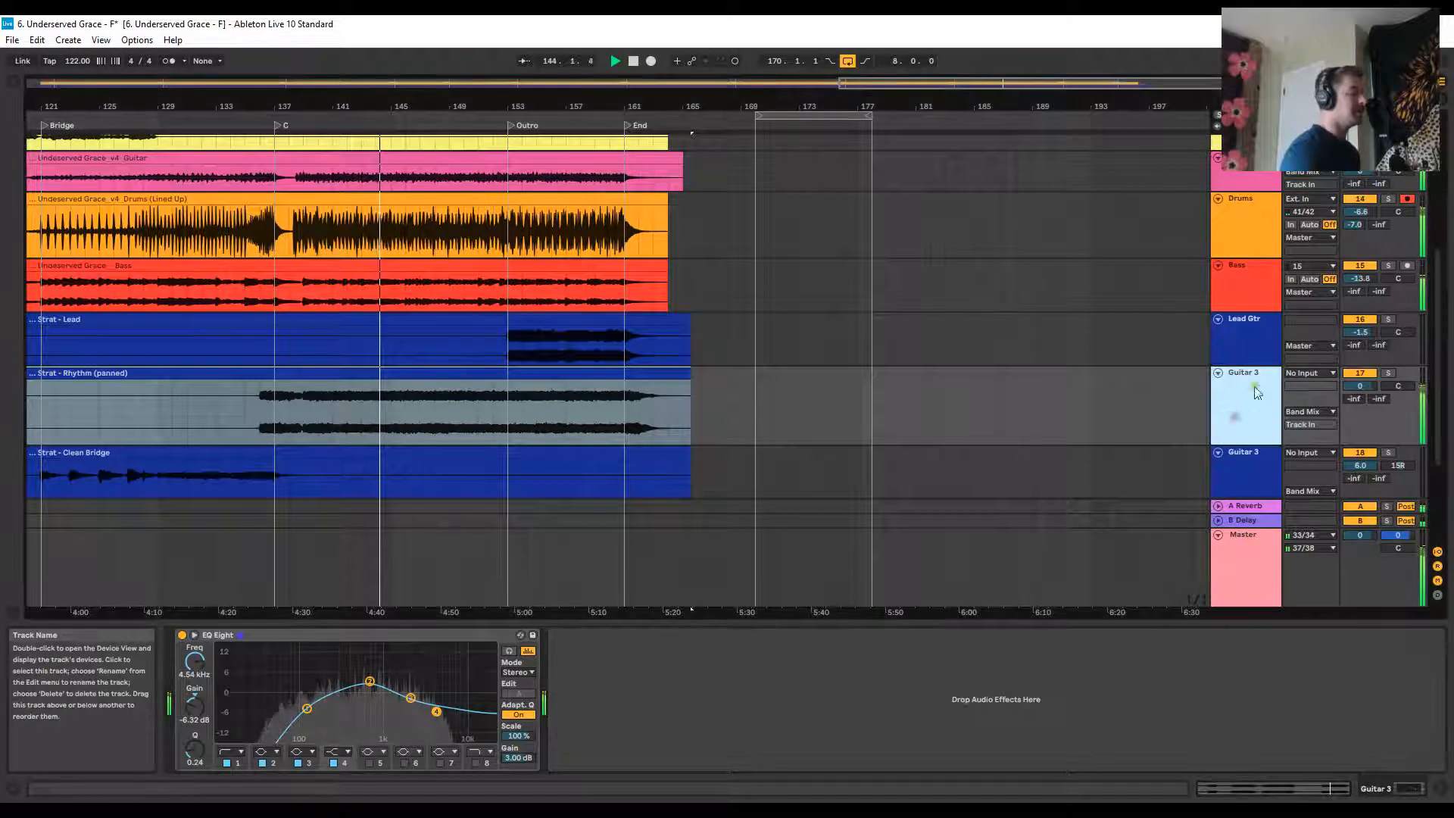
Check the Band Mix track's Glue Compressor while replaying the last chorus with the rhythm guitar
left_click(1236, 424)
scroll(1238, 487, "down", 3)
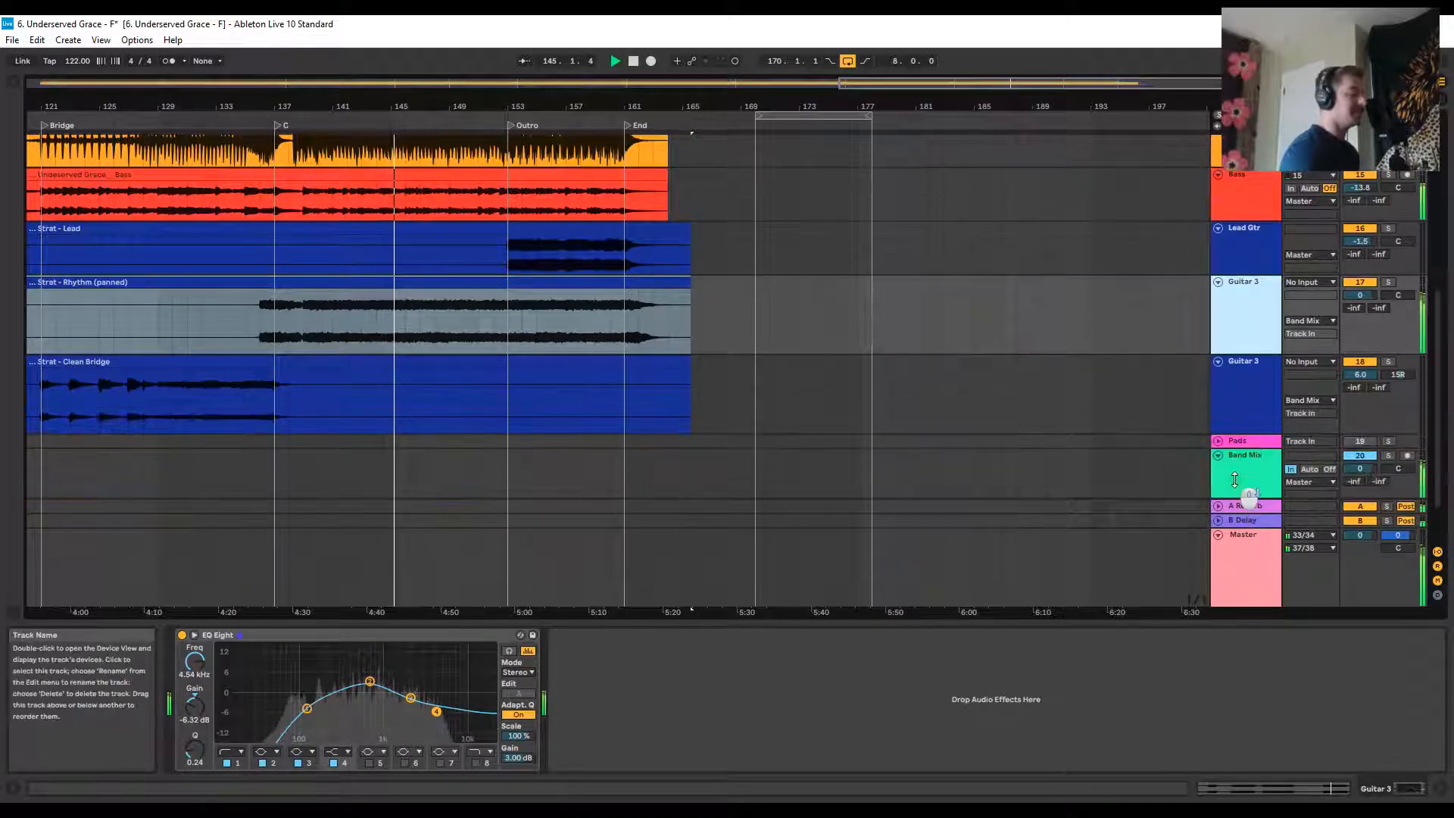
left_click(1241, 479)
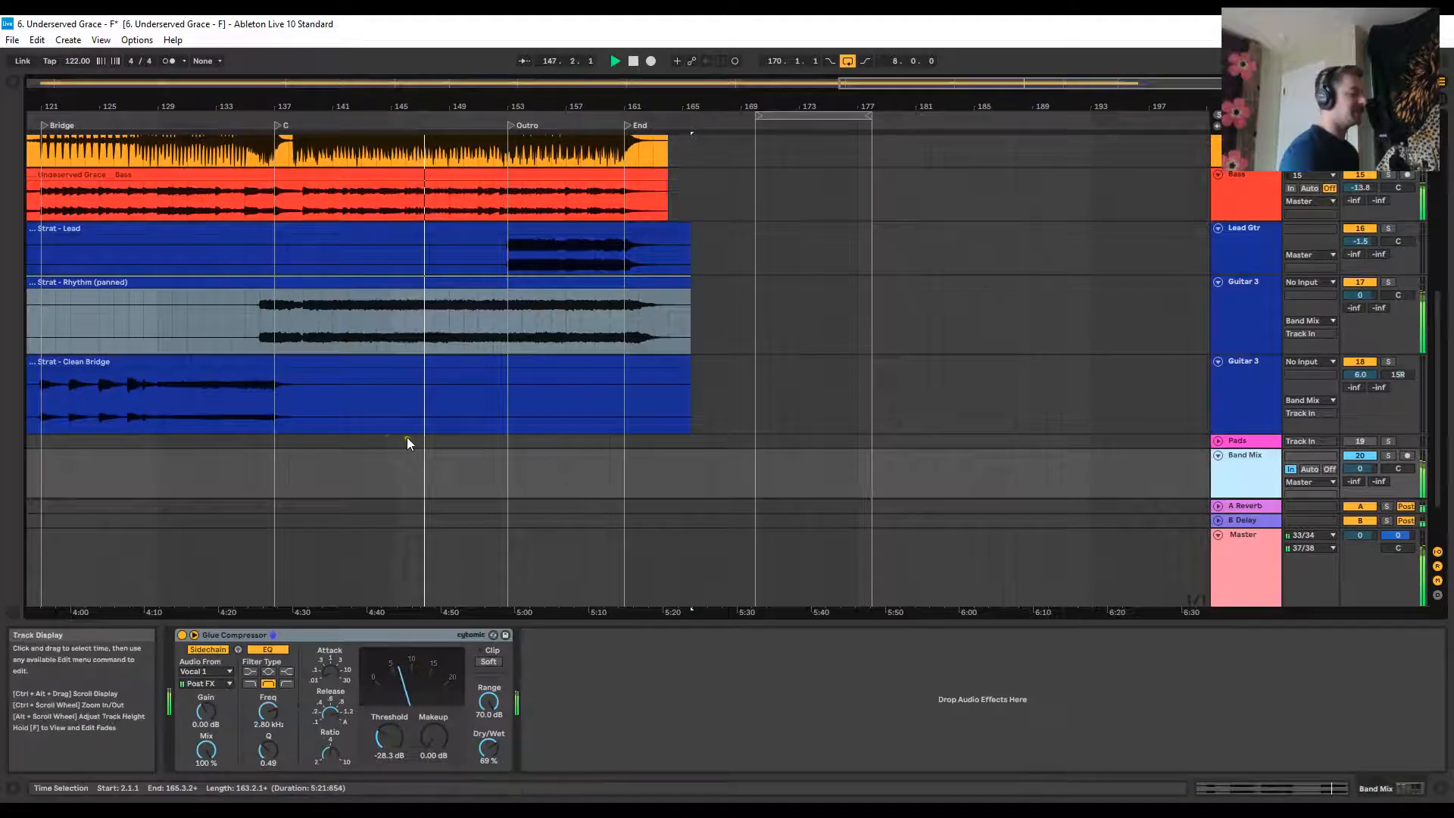
scroll(427, 470, "up", 9)
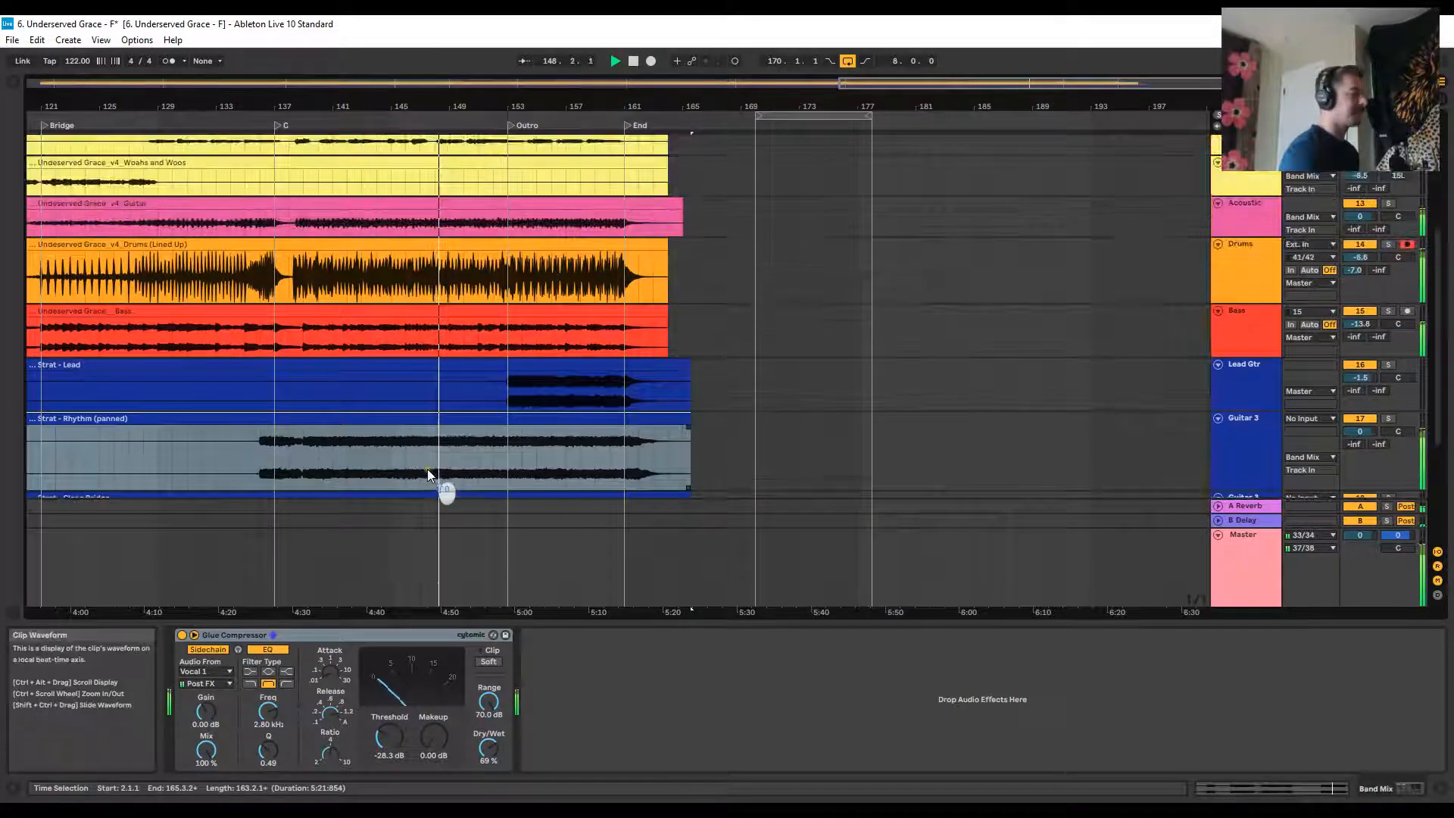
scroll(430, 467, "up", 3)
scroll(430, 466, "down", 8)
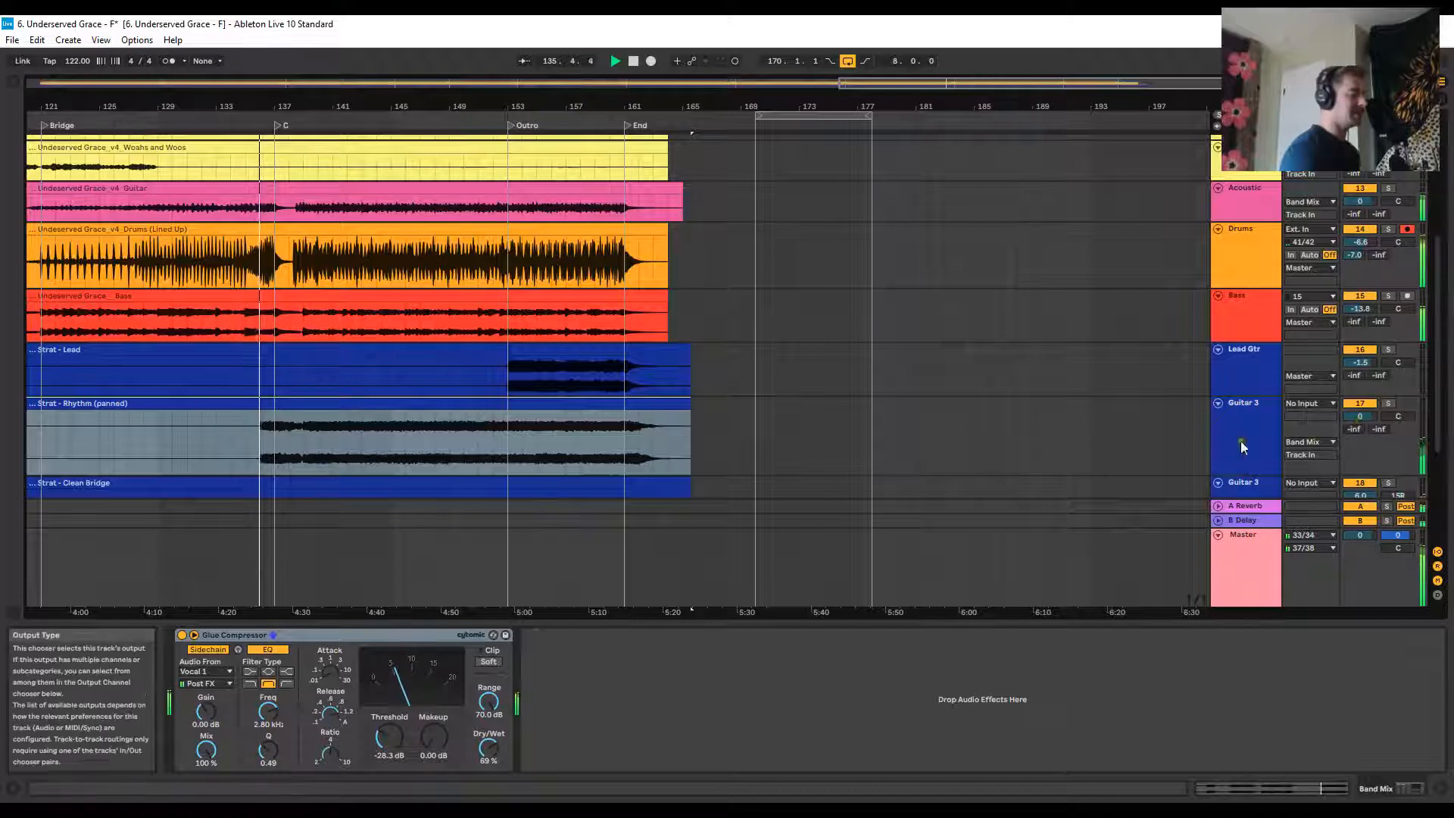
Raise the Strat - Rhythm track's EQ Eight output gain to 4.88 dB during the last chorus
left_click(1359, 428)
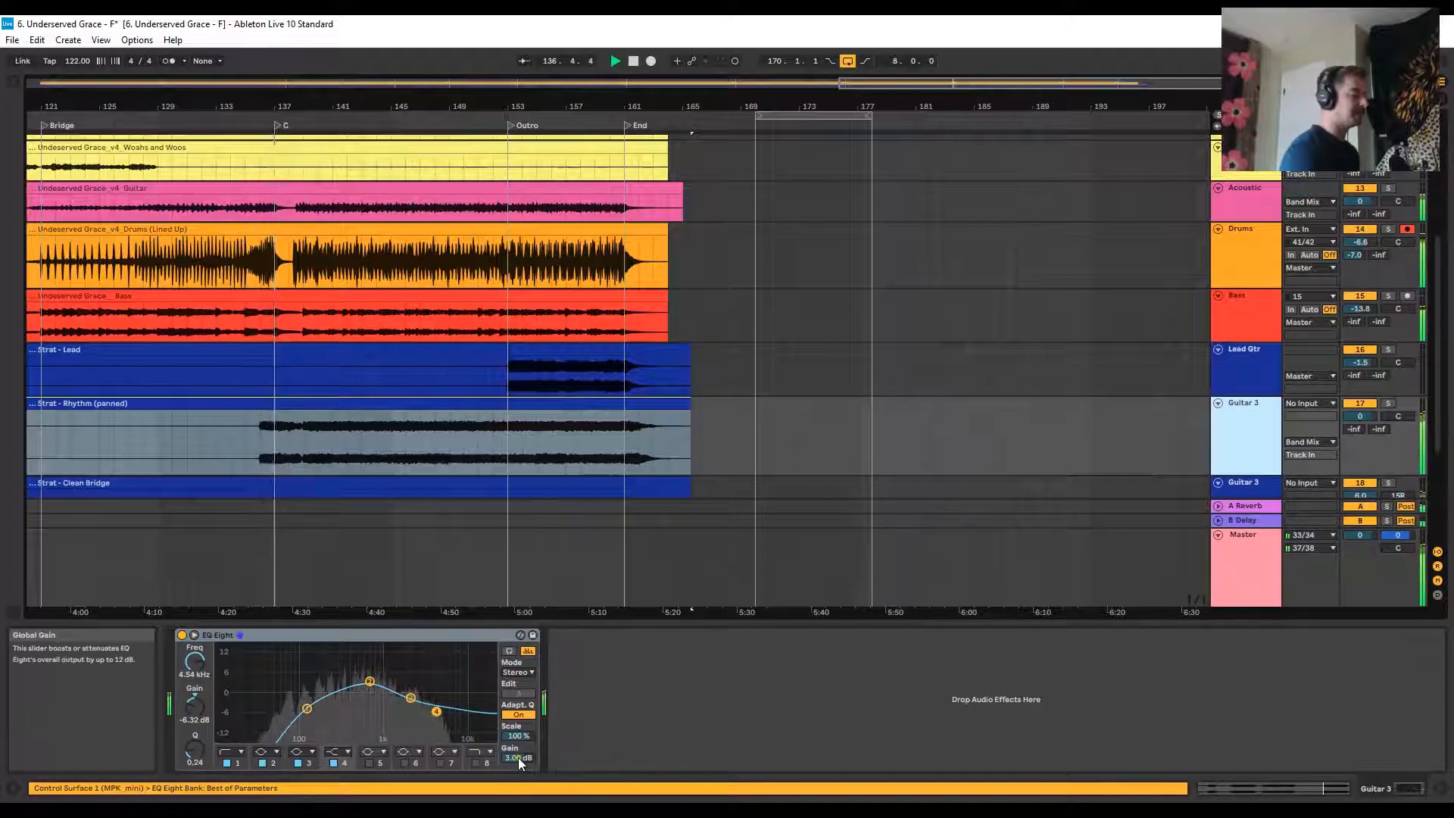
scroll(518, 757, "up", 5)
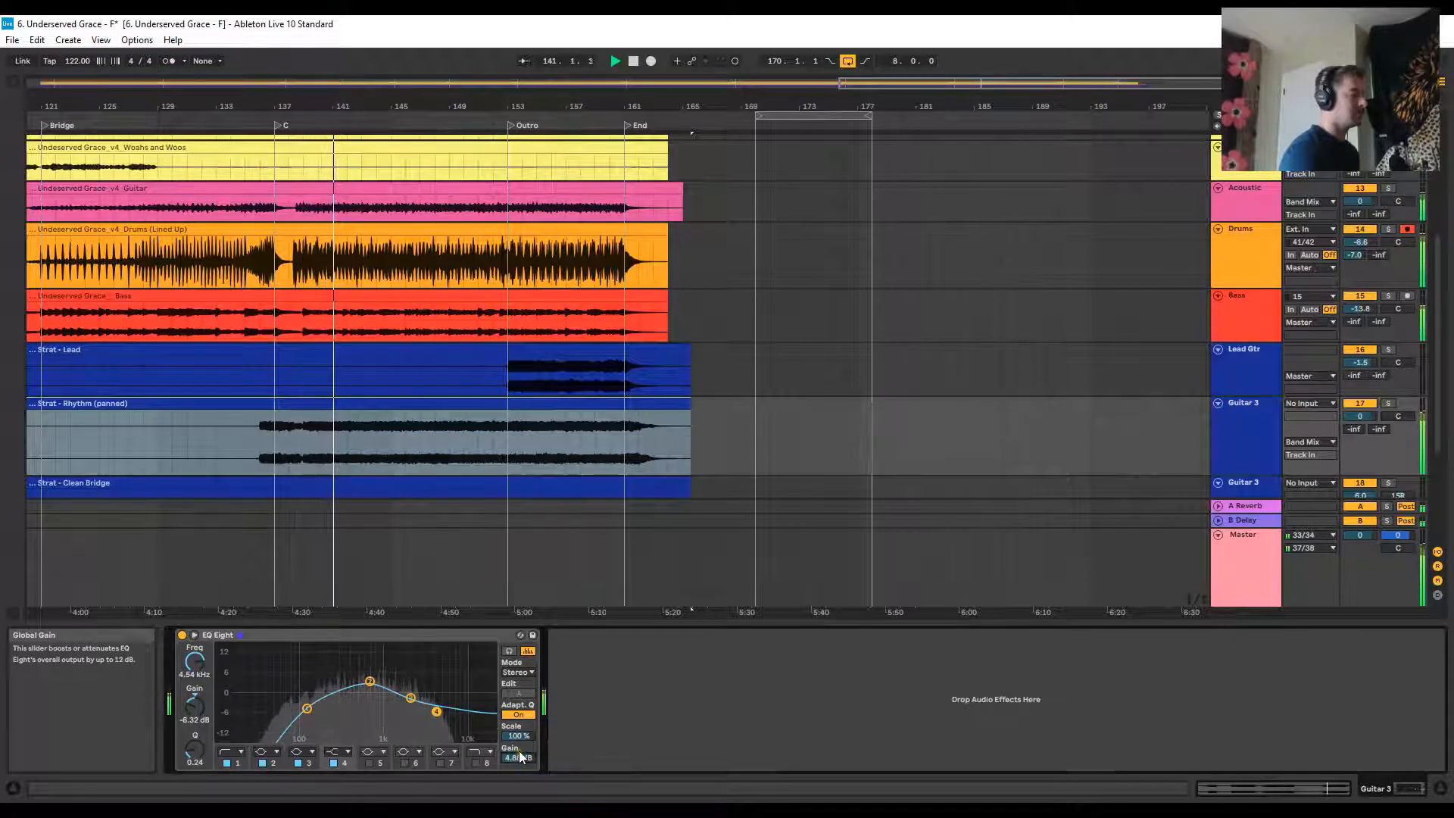
left_click(593, 171)
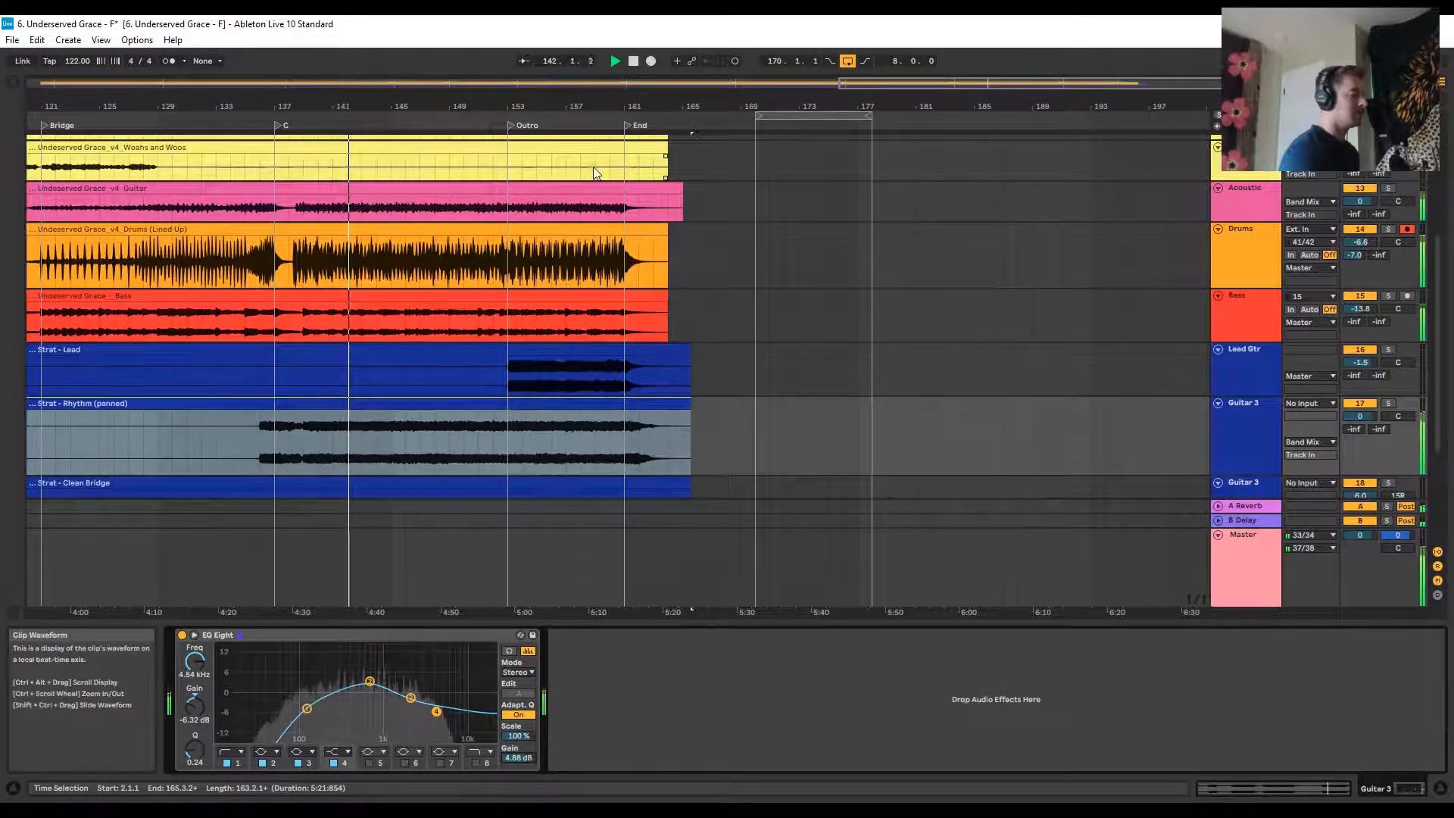
Play from the Outro and lower the Lead Gtr track's volume to -2.1 dB
left_click(508, 125)
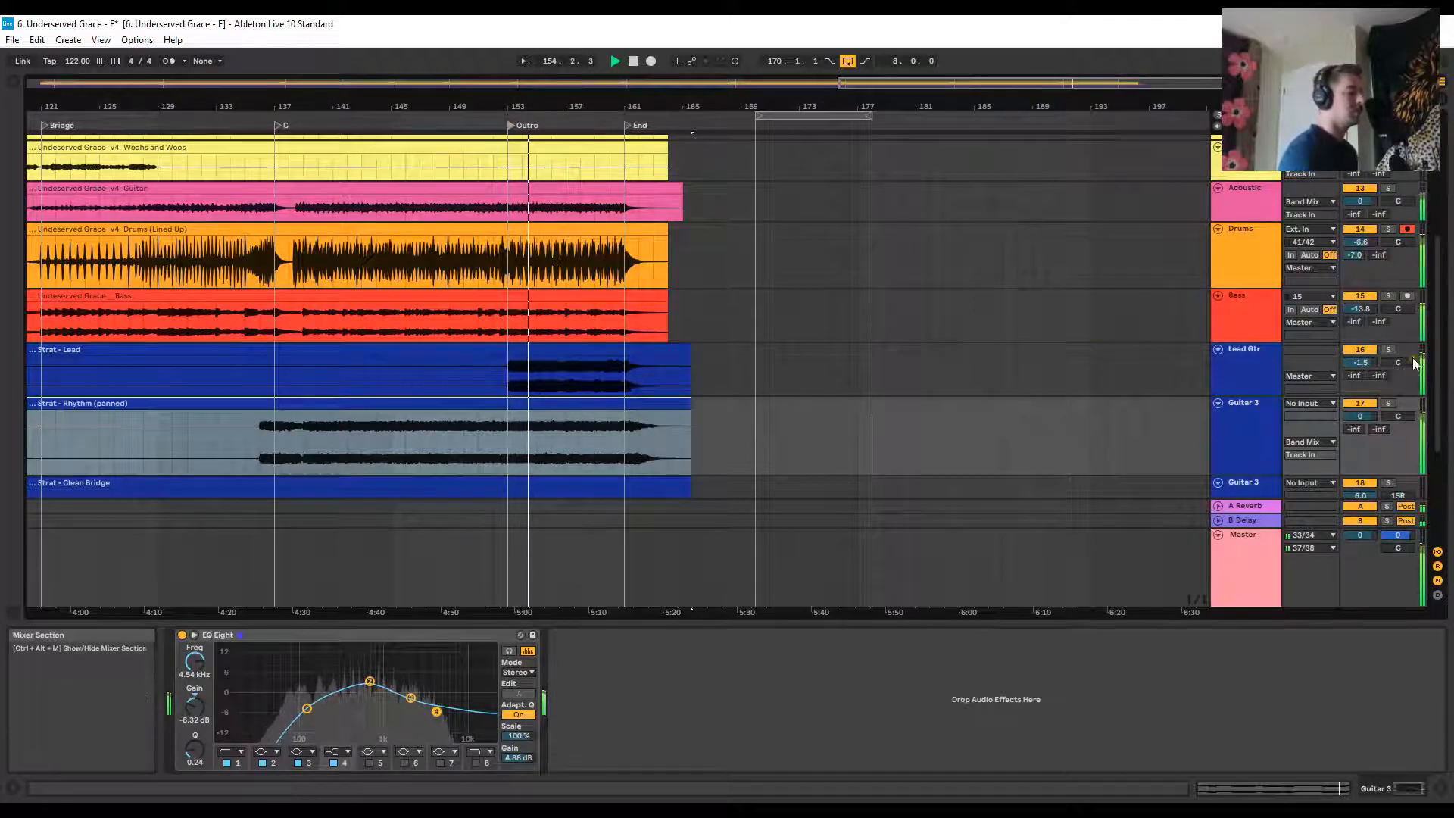
left_click(1256, 367)
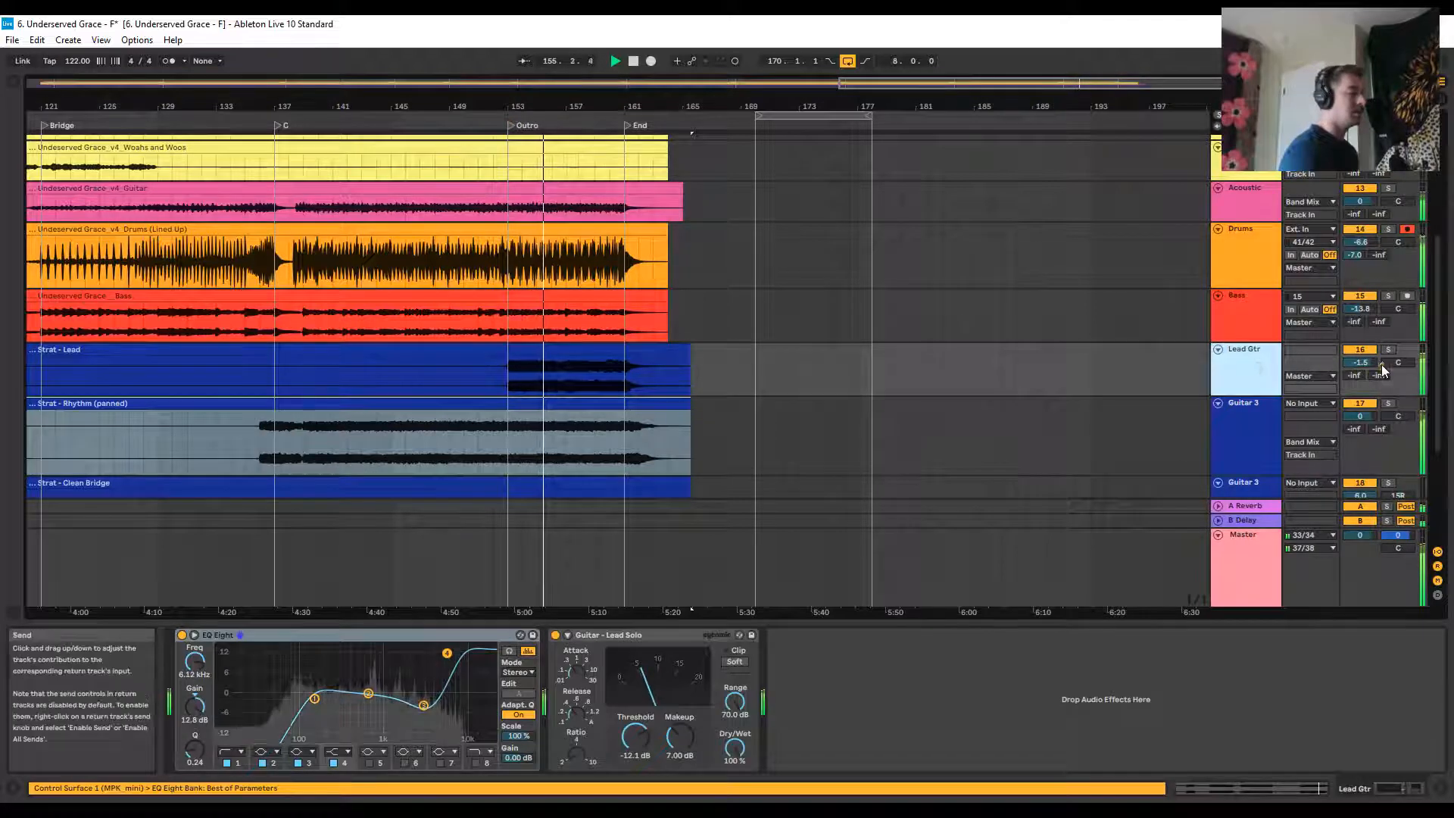
left_click_drag(1366, 363, 1367, 369)
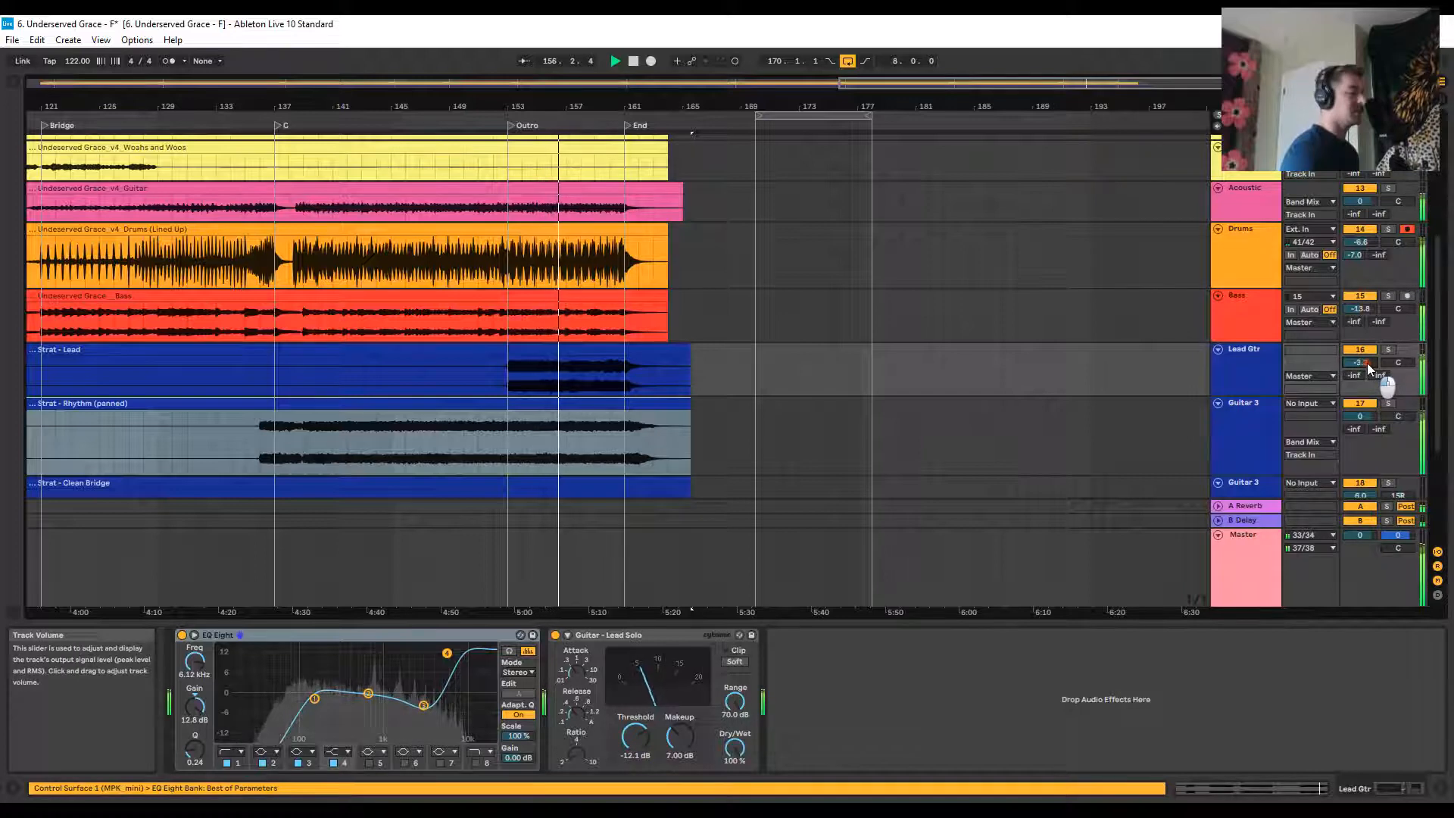
left_click_drag(1367, 364, 1367, 363)
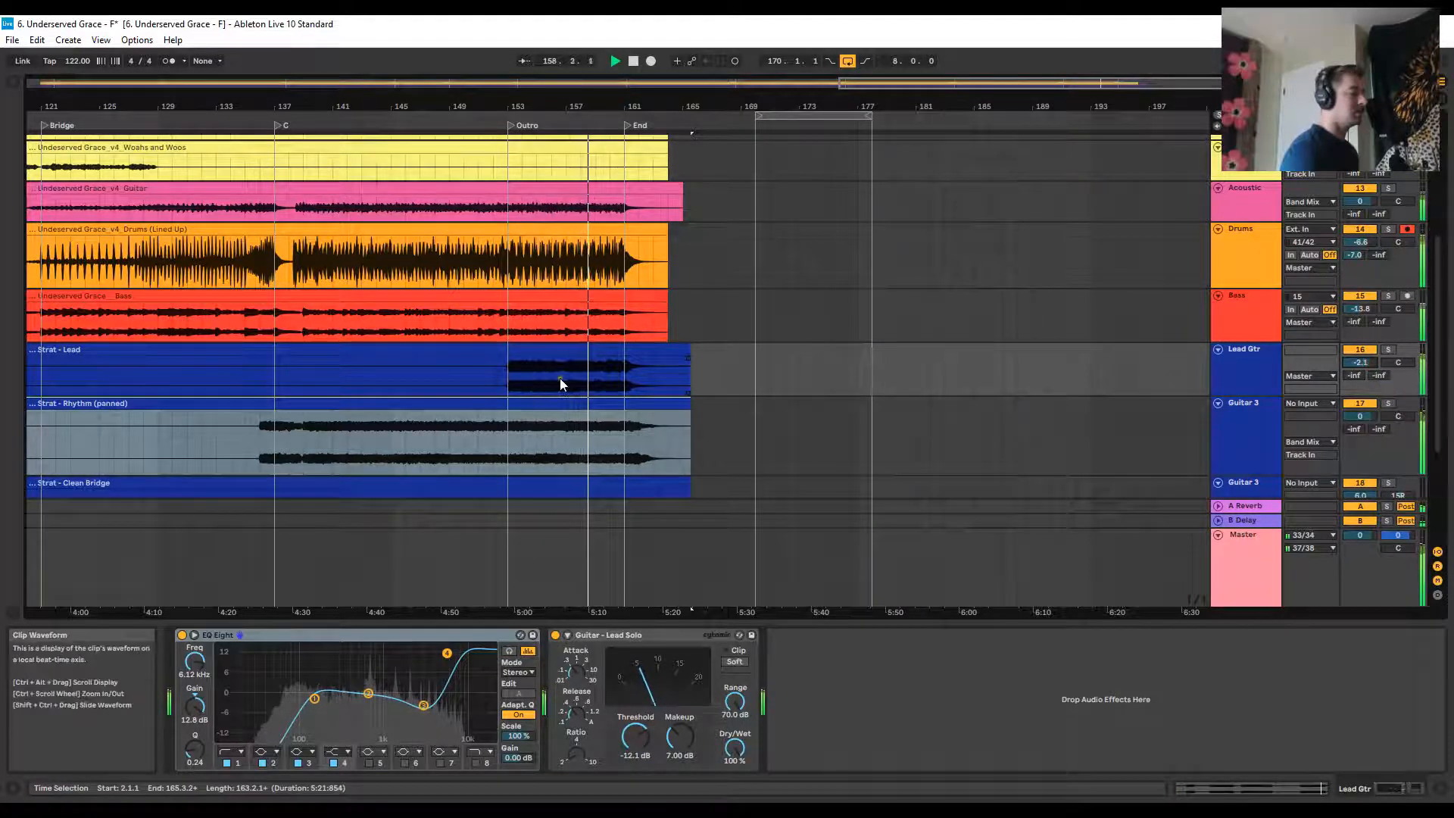
Play the second half of the Intro into verse 1 to check the guitar balance
left_click_drag(501, 104, 941, 104)
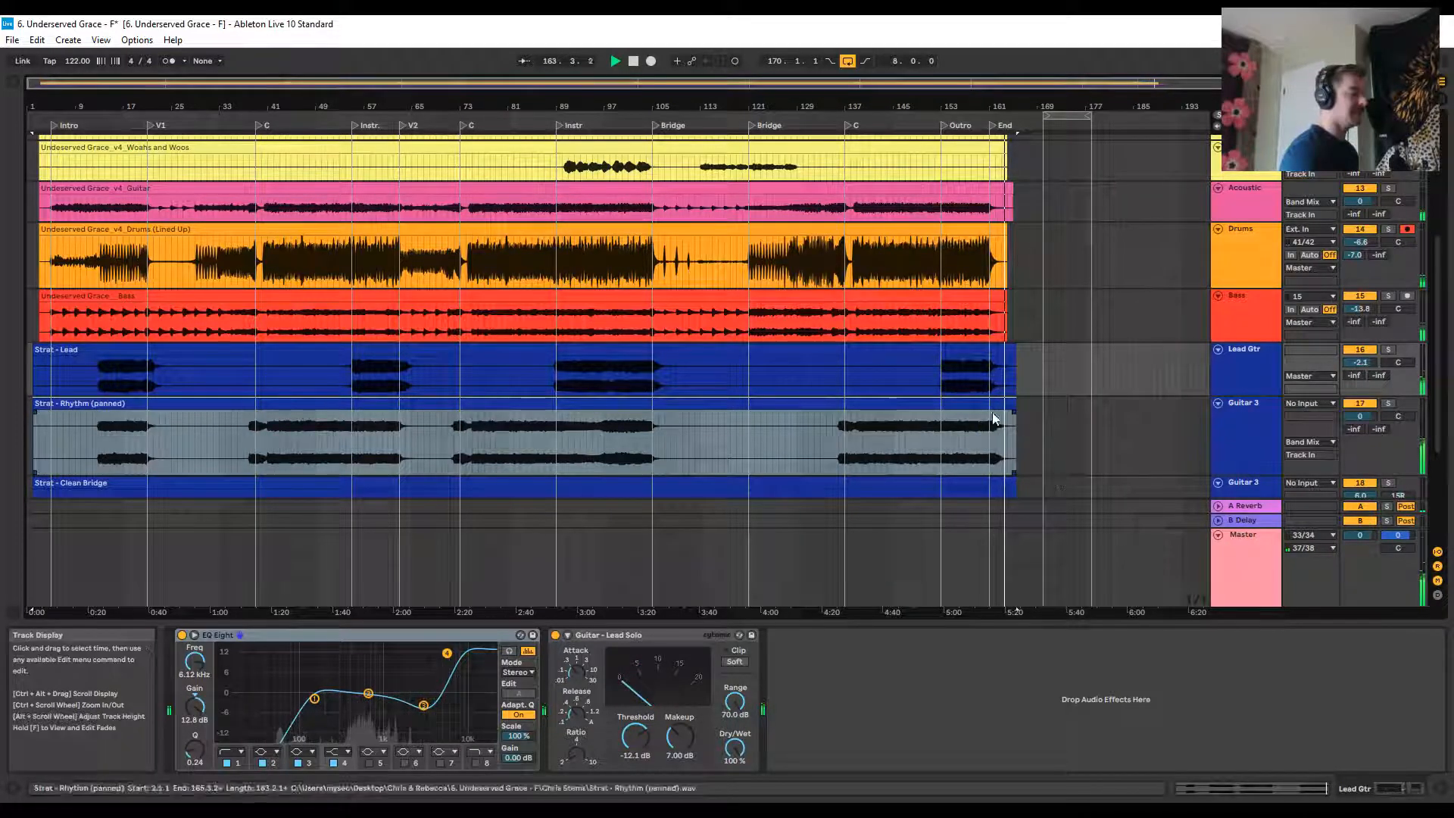
left_click_drag(155, 113, 144, 104)
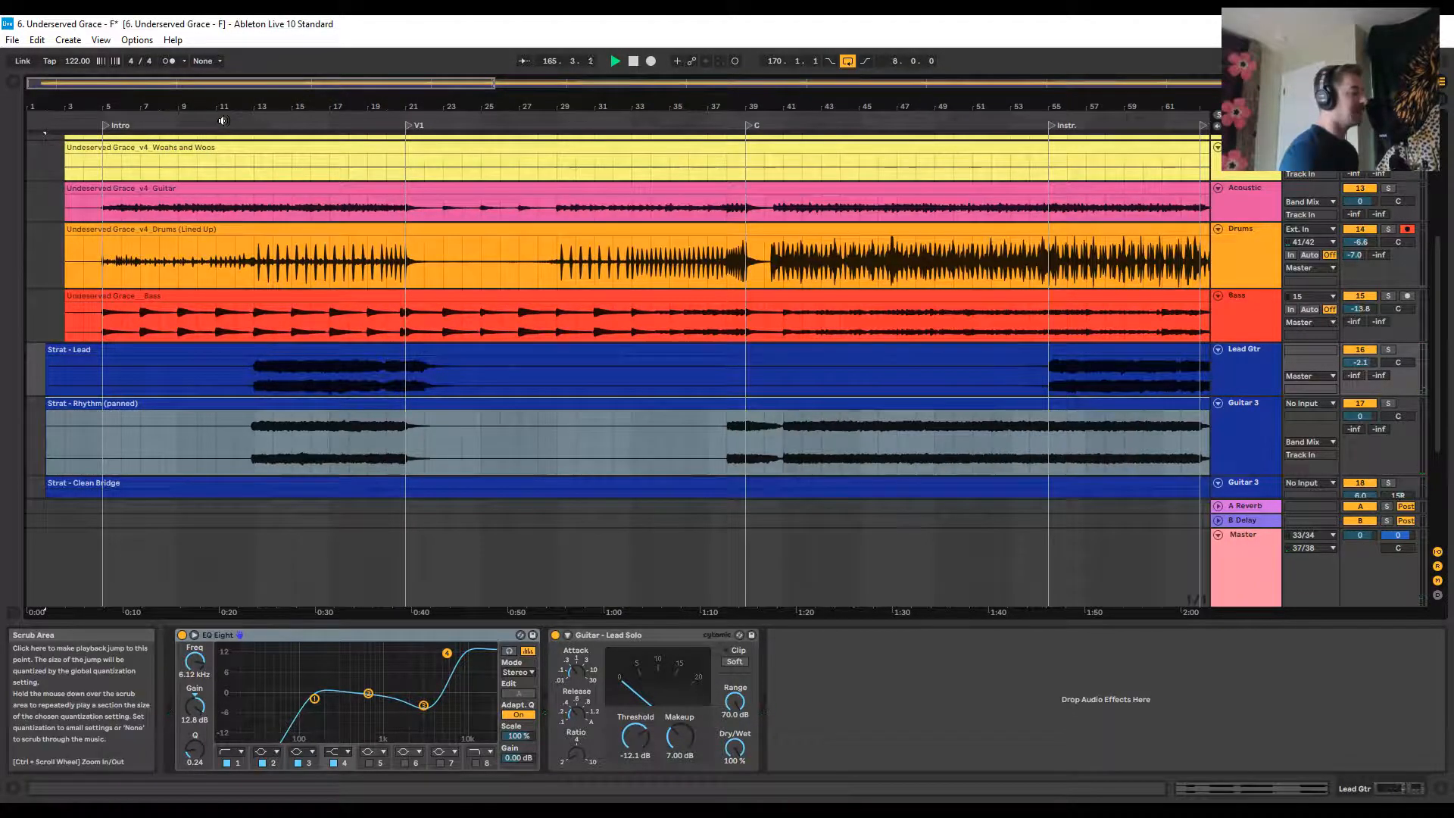
left_click(222, 120)
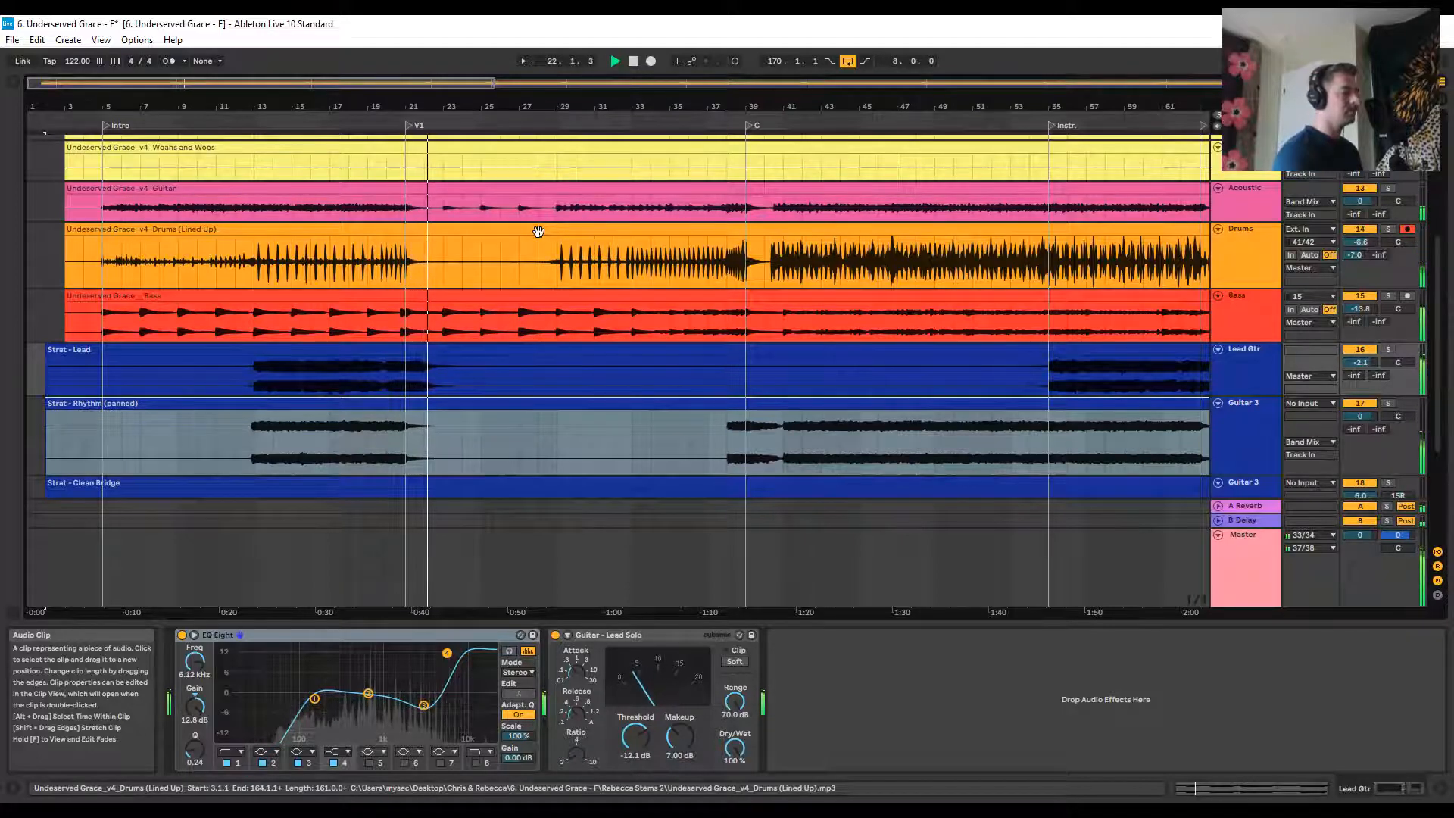
Raise the Makeup gain of the Vocal 1 track's Glue Compressor to 5.67 dB while verse 1 plays
scroll(540, 234, "up", 5)
scroll(540, 244, "up", 1)
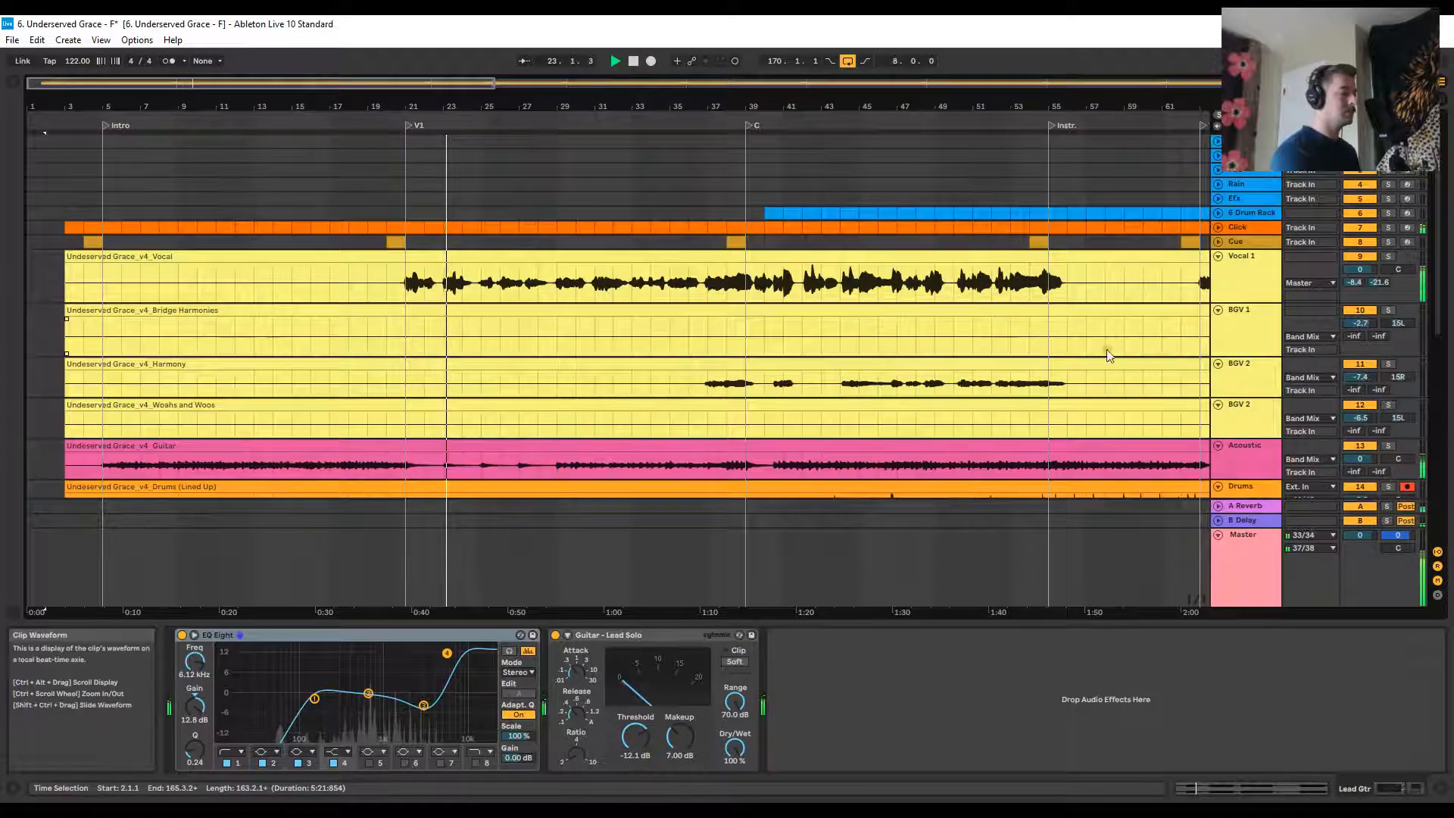
left_click(1260, 282)
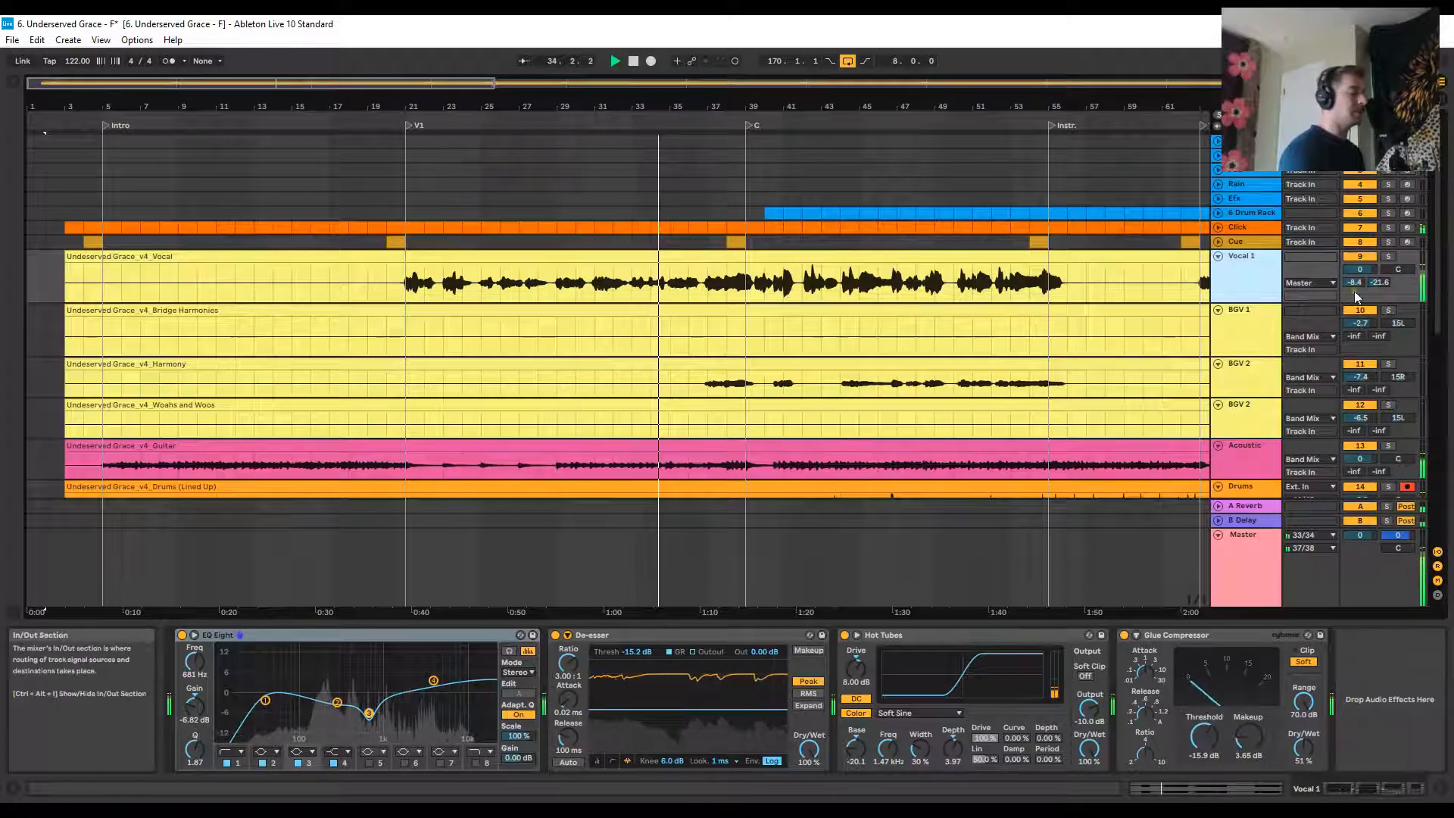
left_click(1244, 736)
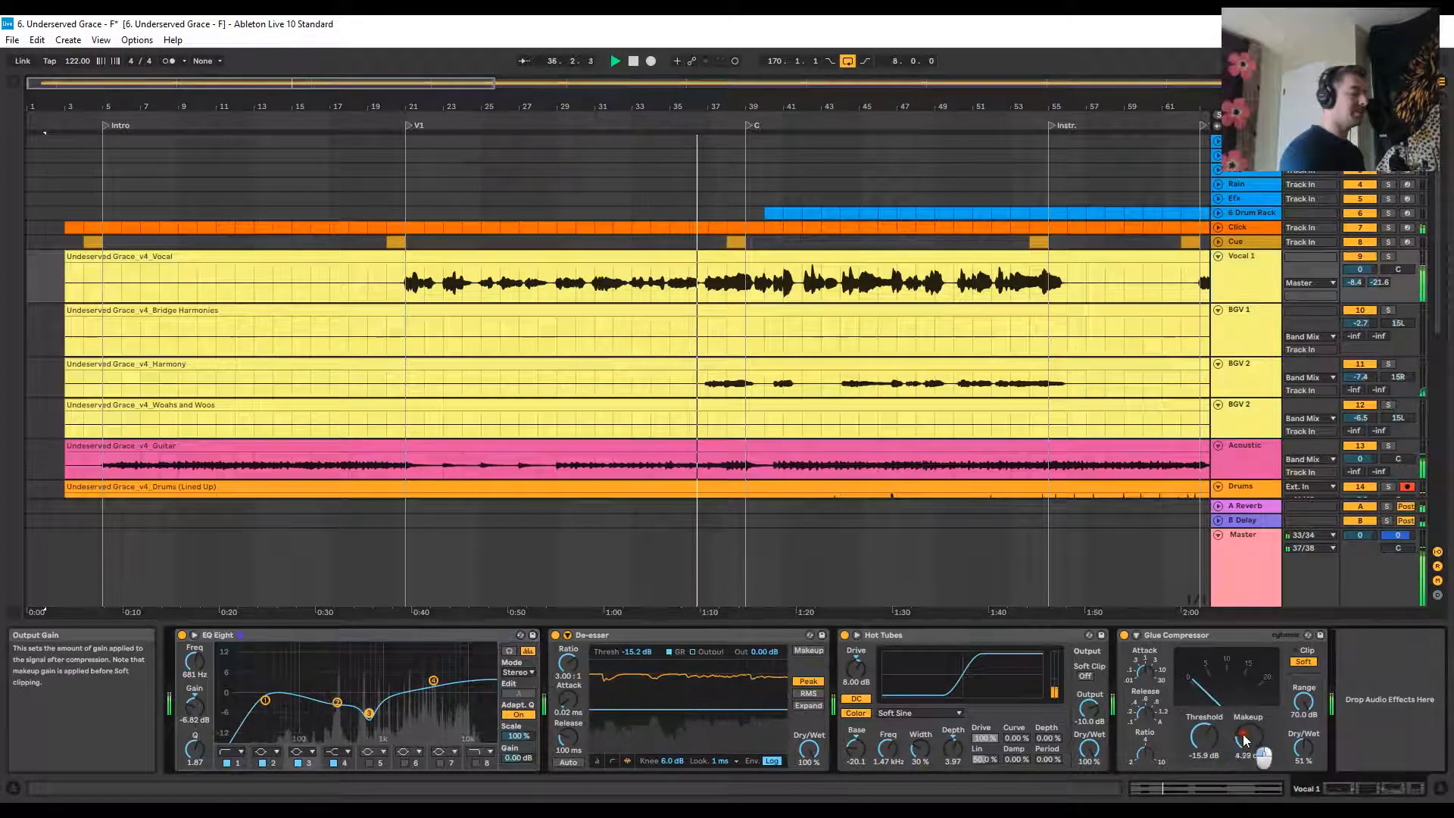
left_click_drag(1244, 738, 1244, 736)
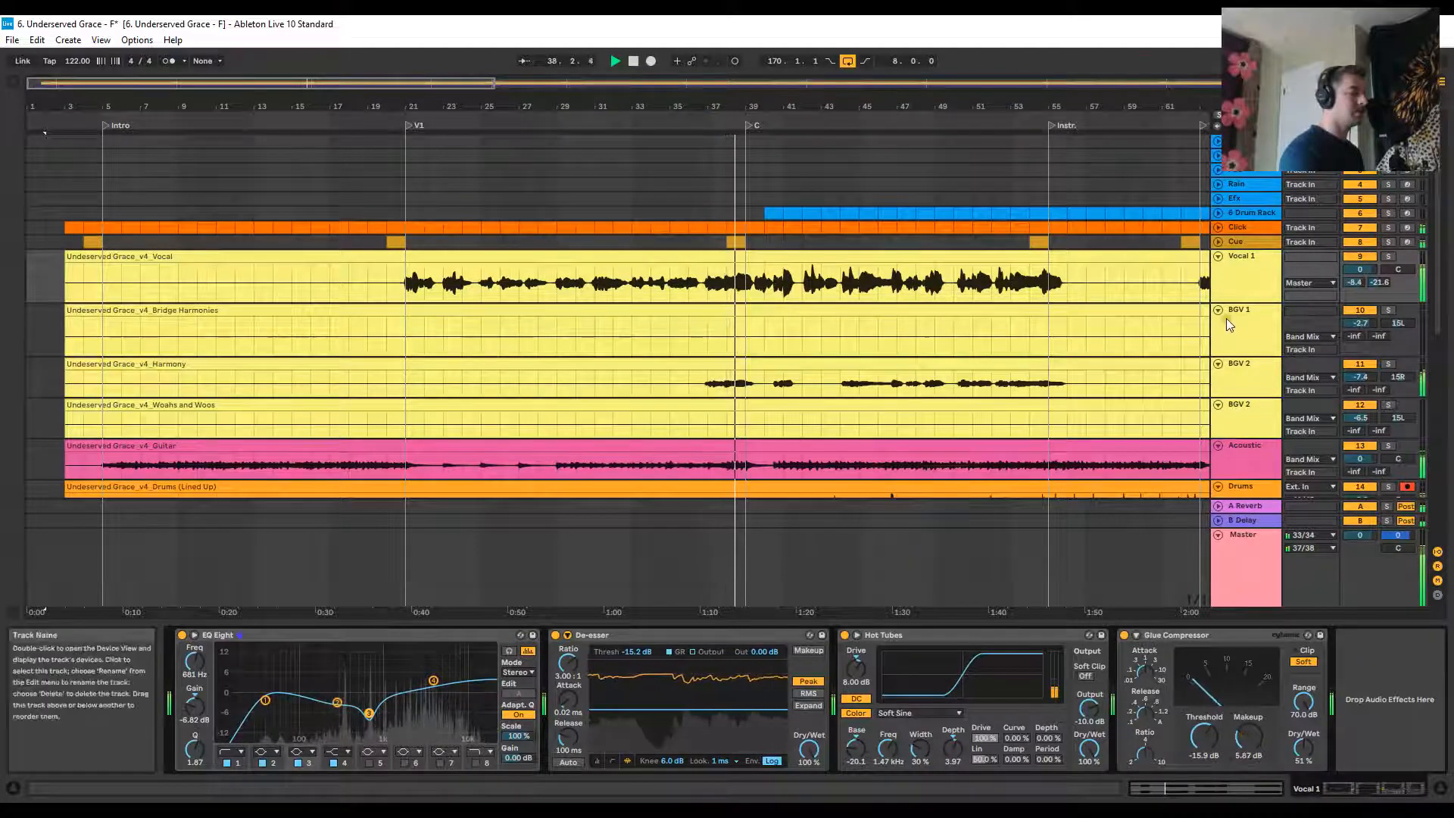
left_click(1253, 298)
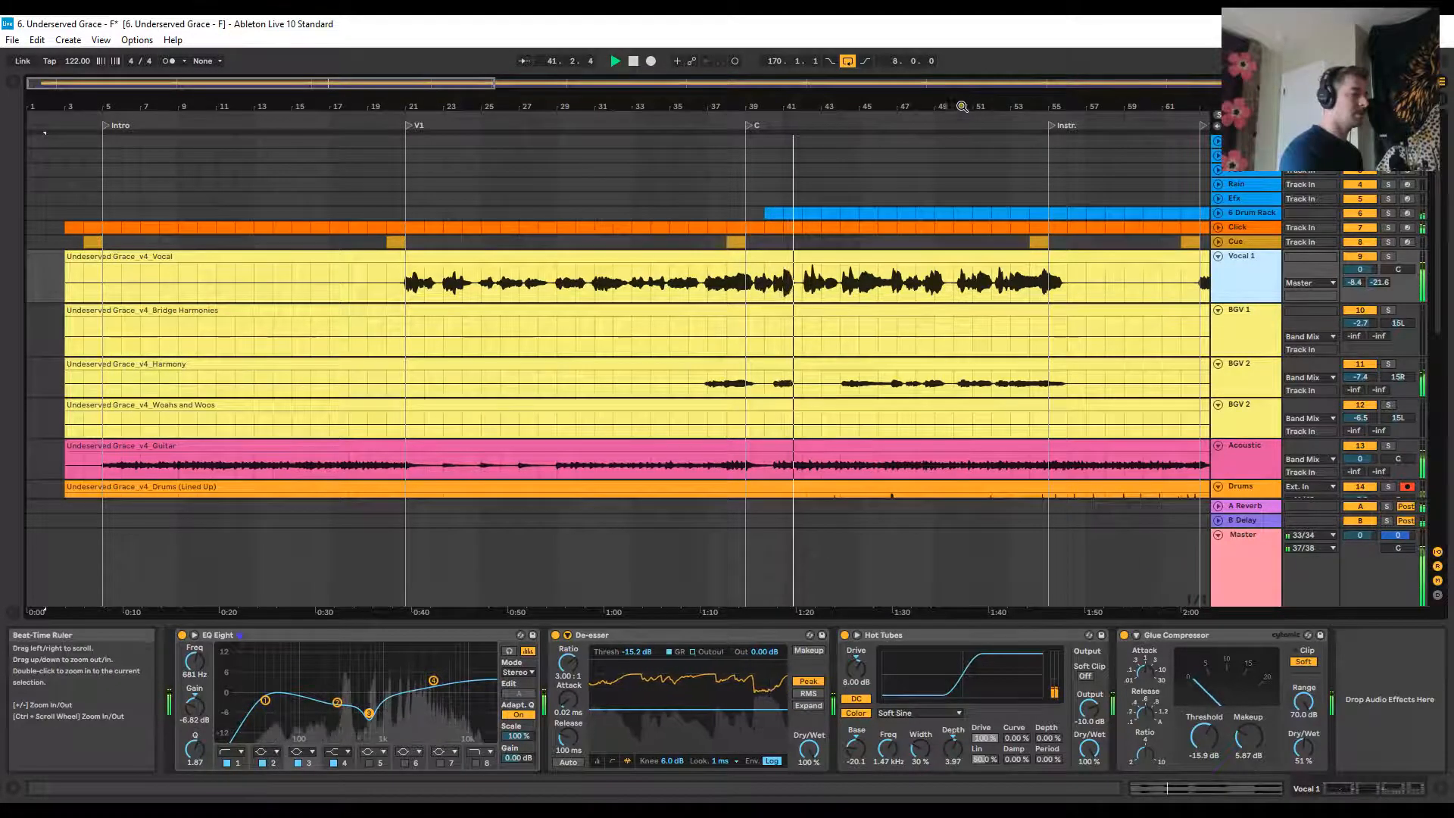
Solo Vocal 1 briefly in the first chorus, unsolo it to hear the full mix, and stop playback
left_click_drag(962, 106, 423, 107)
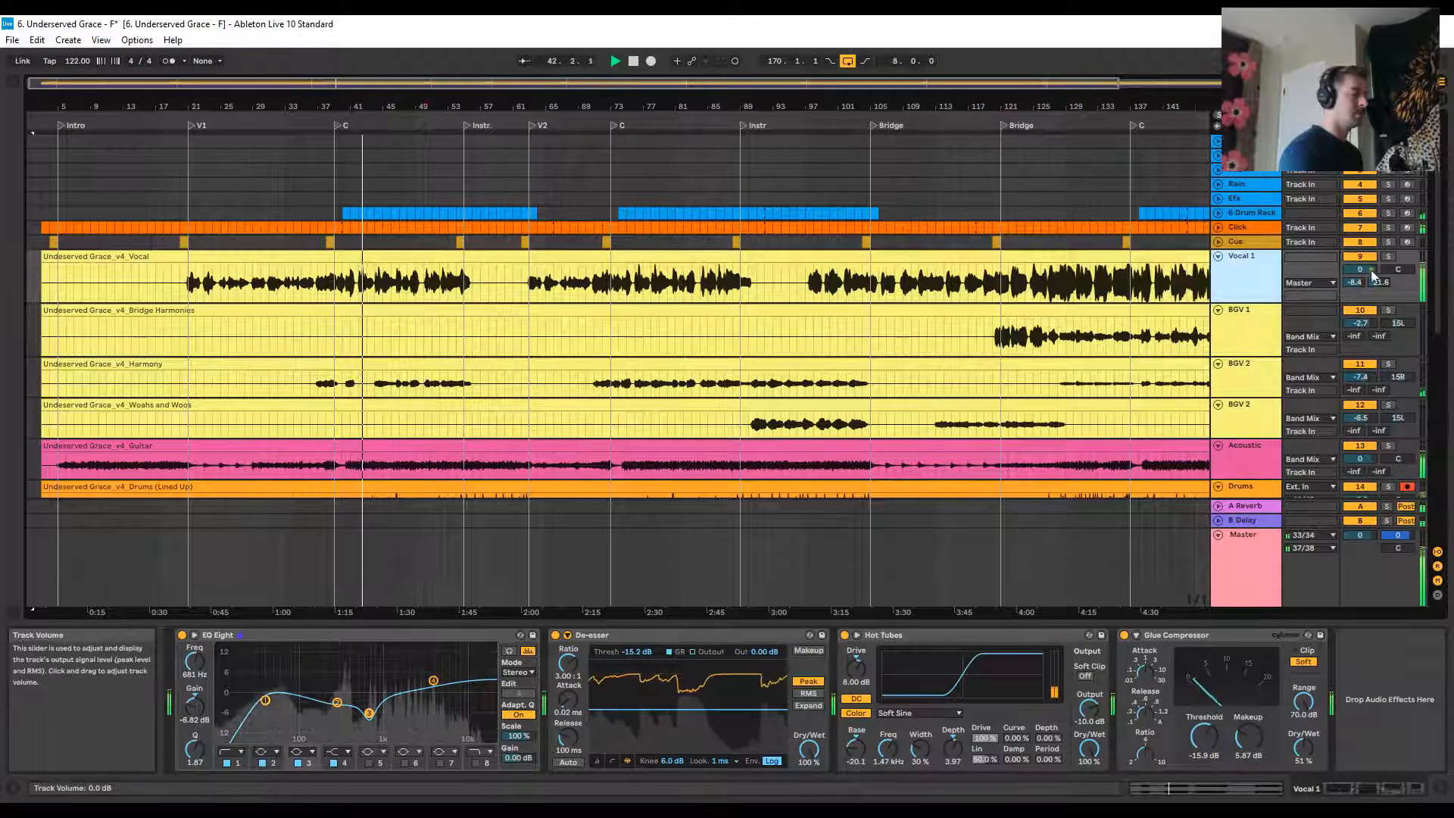
left_click(1388, 257)
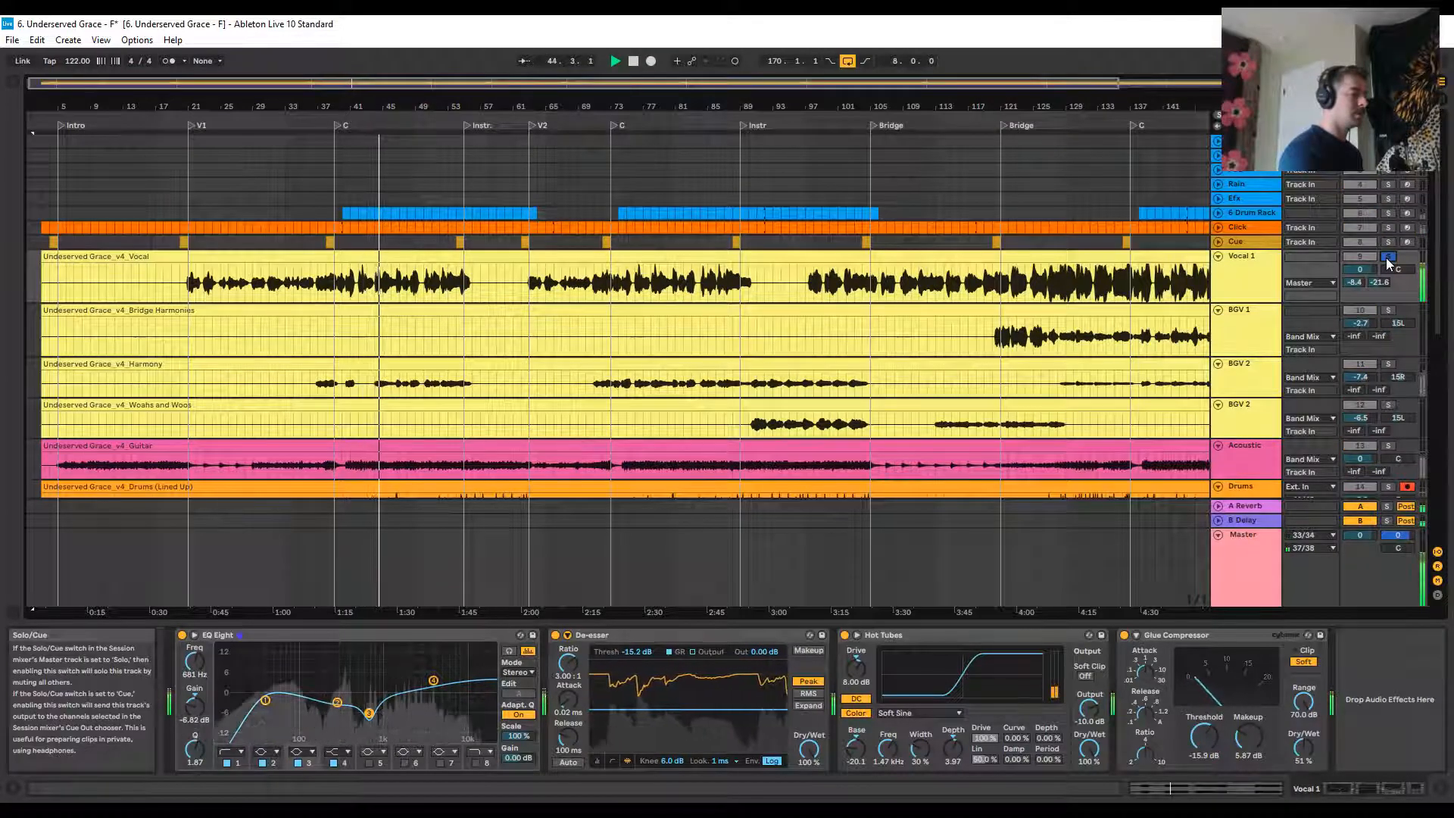
left_click(1389, 257)
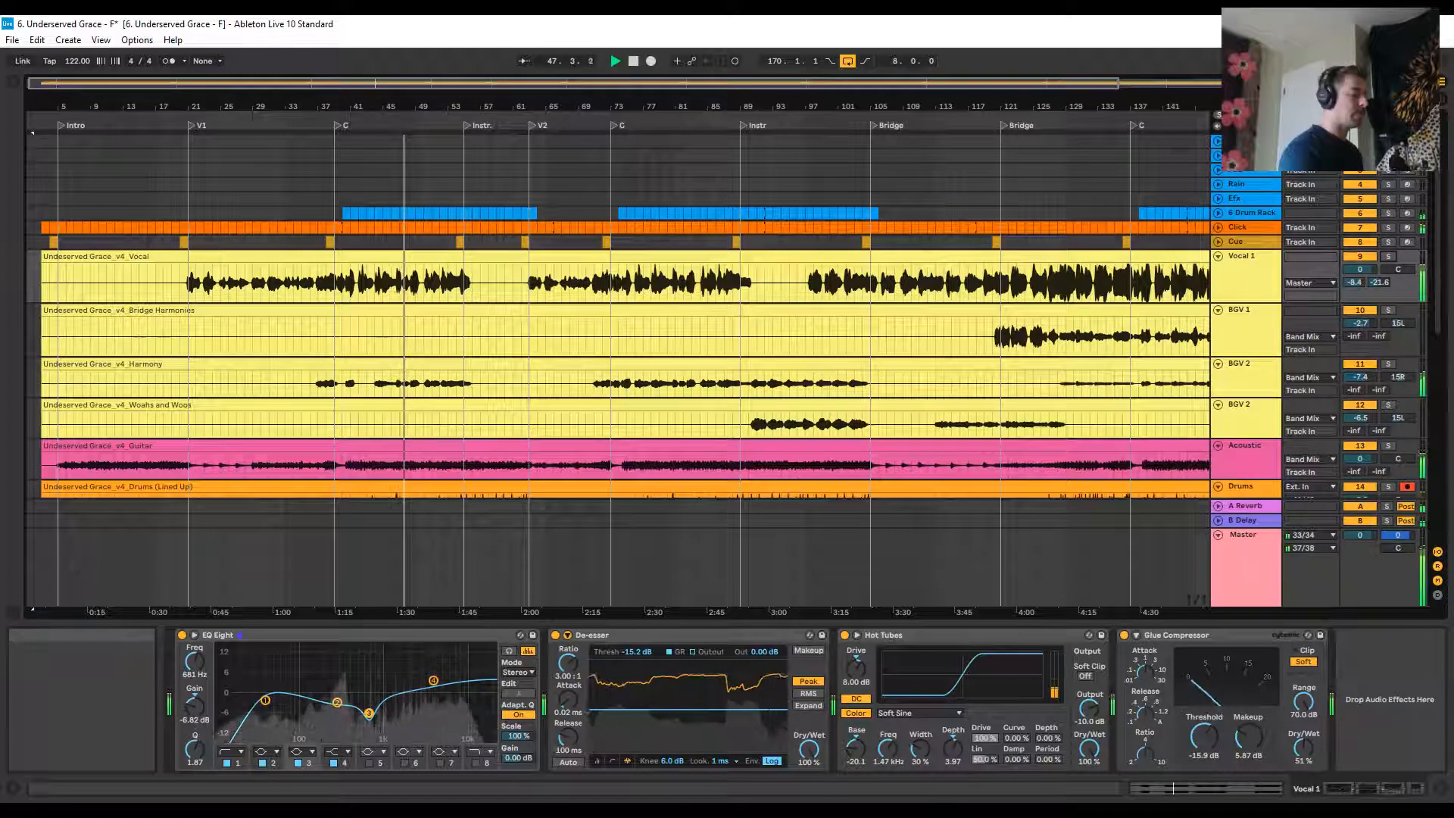
scroll(345, 500, "down", 3)
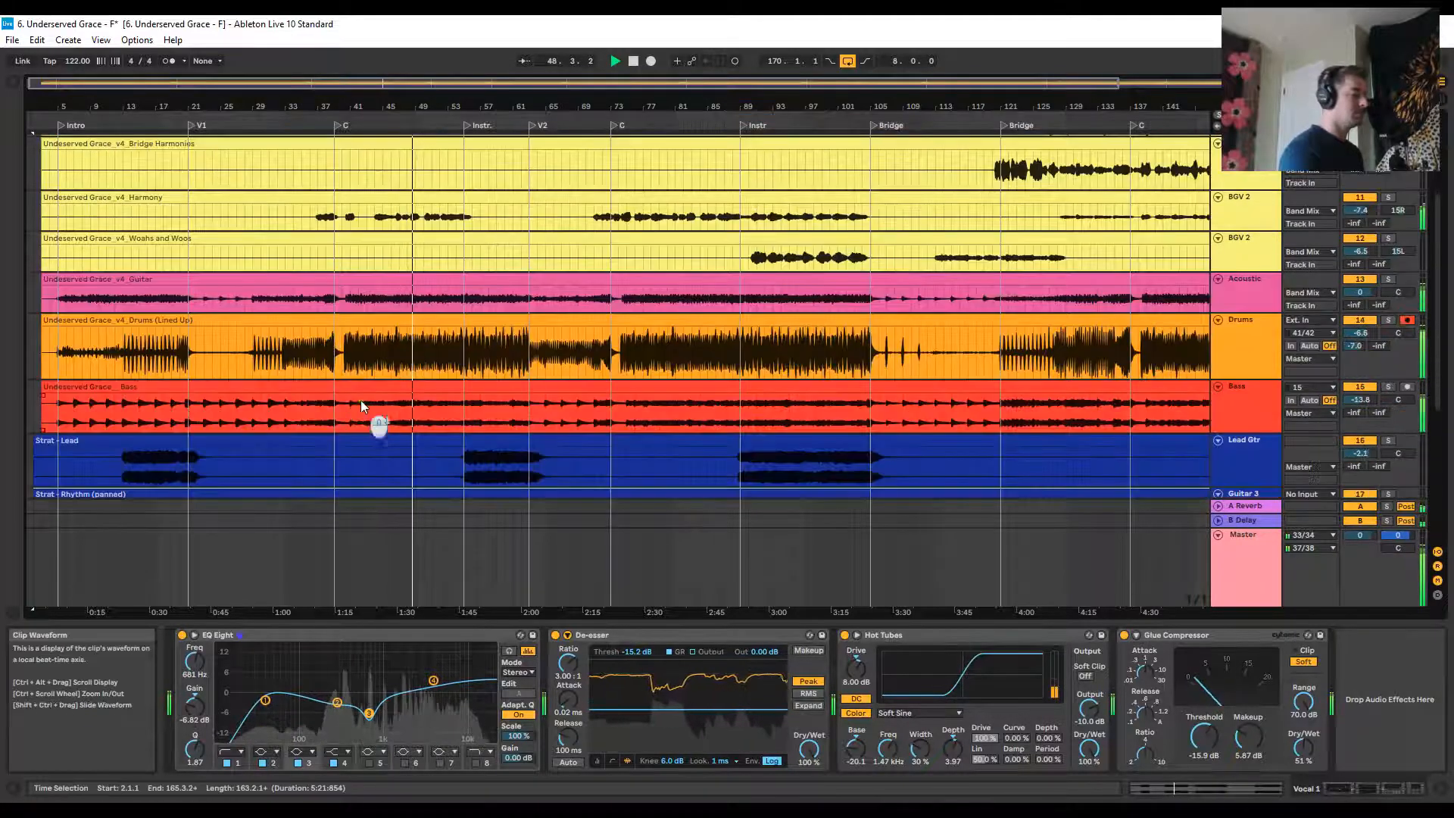
scroll(364, 409, "down", 2)
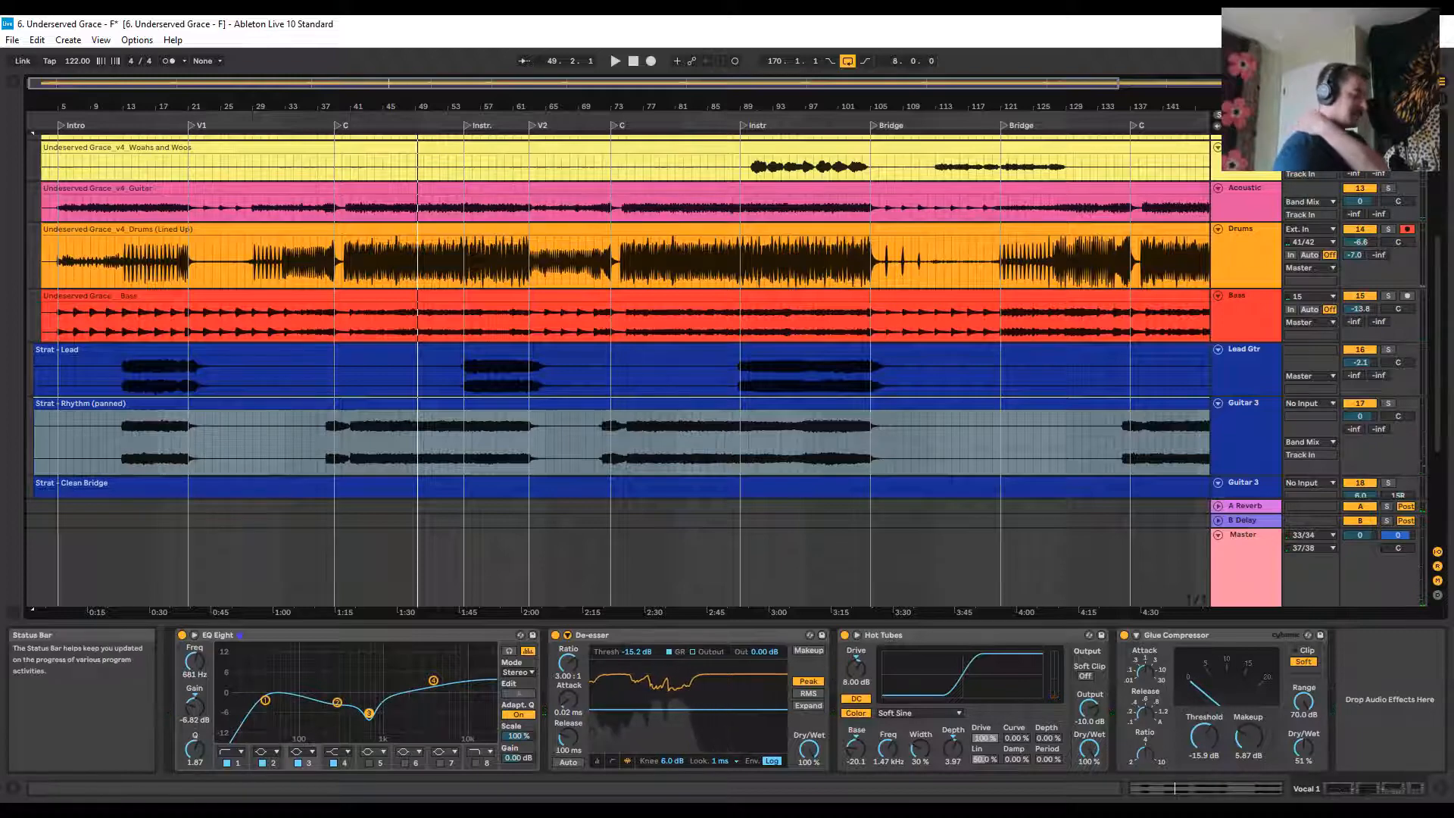
Switch to the StudioLive mixer, lower the USB Laptop fader to -32.99 dB, and return to Live
key("alt+Tab")
left_click_drag(1022, 772, 1405, 773)
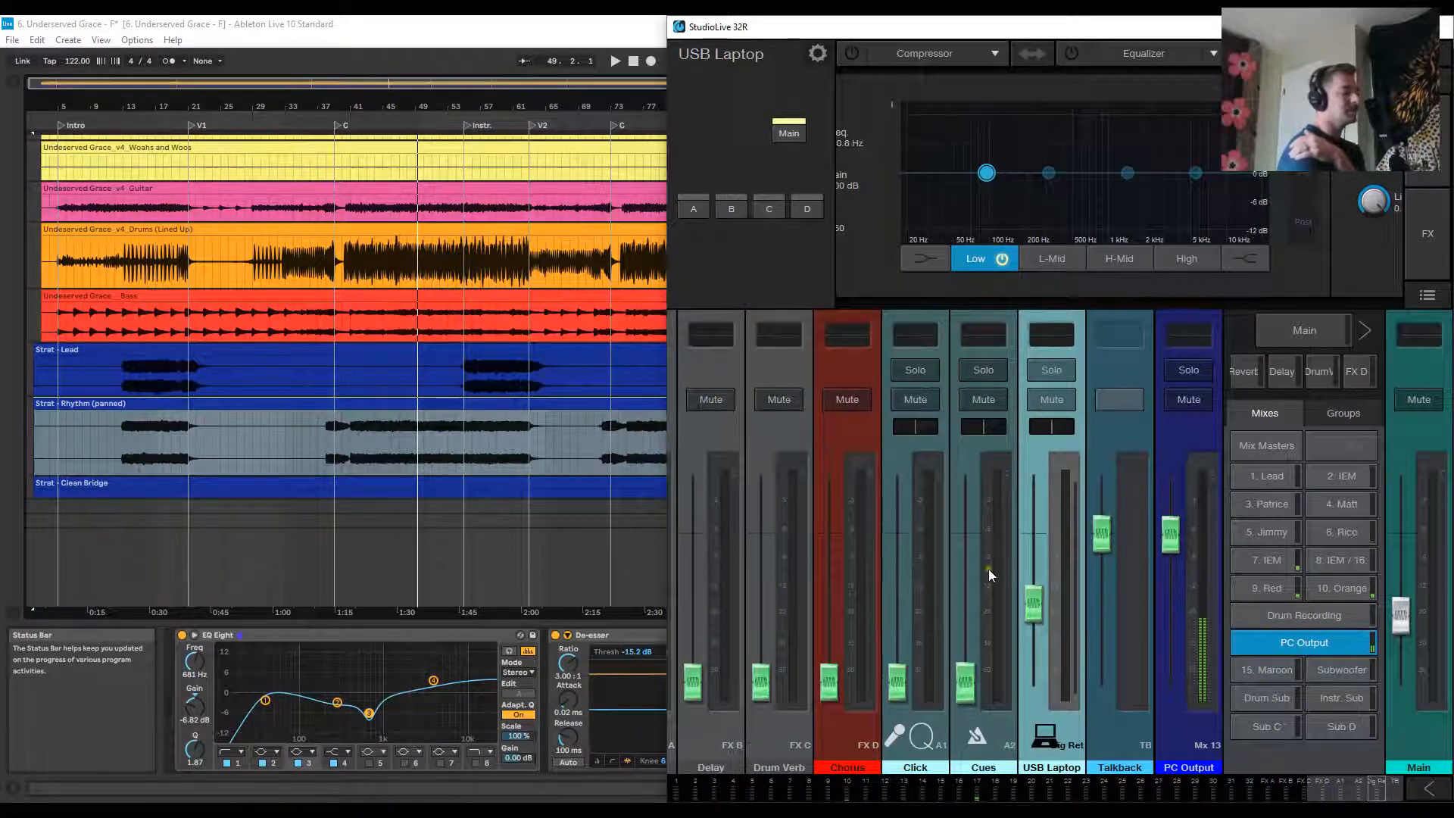
left_click_drag(1036, 604, 1037, 618)
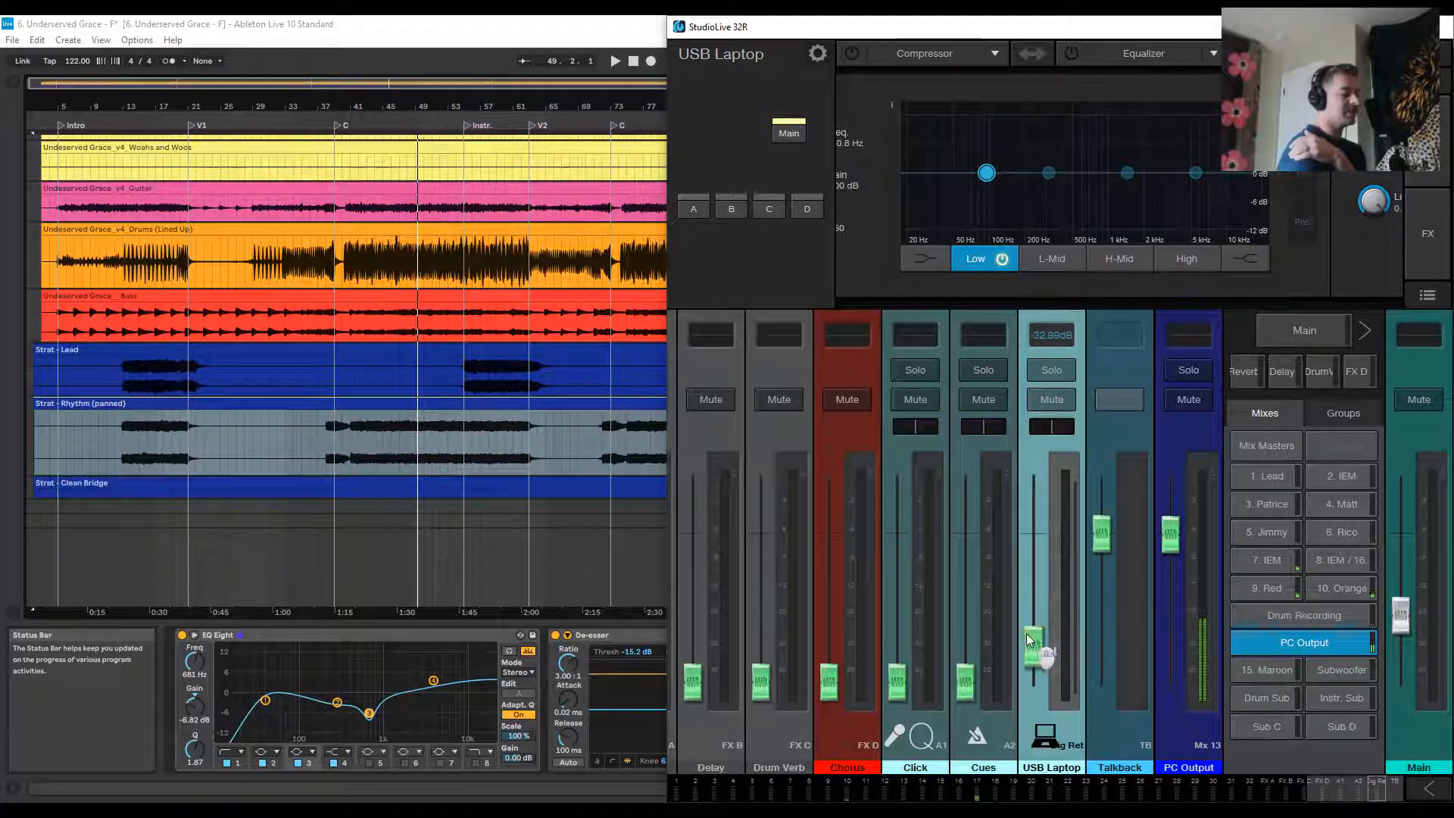
left_click(422, 40)
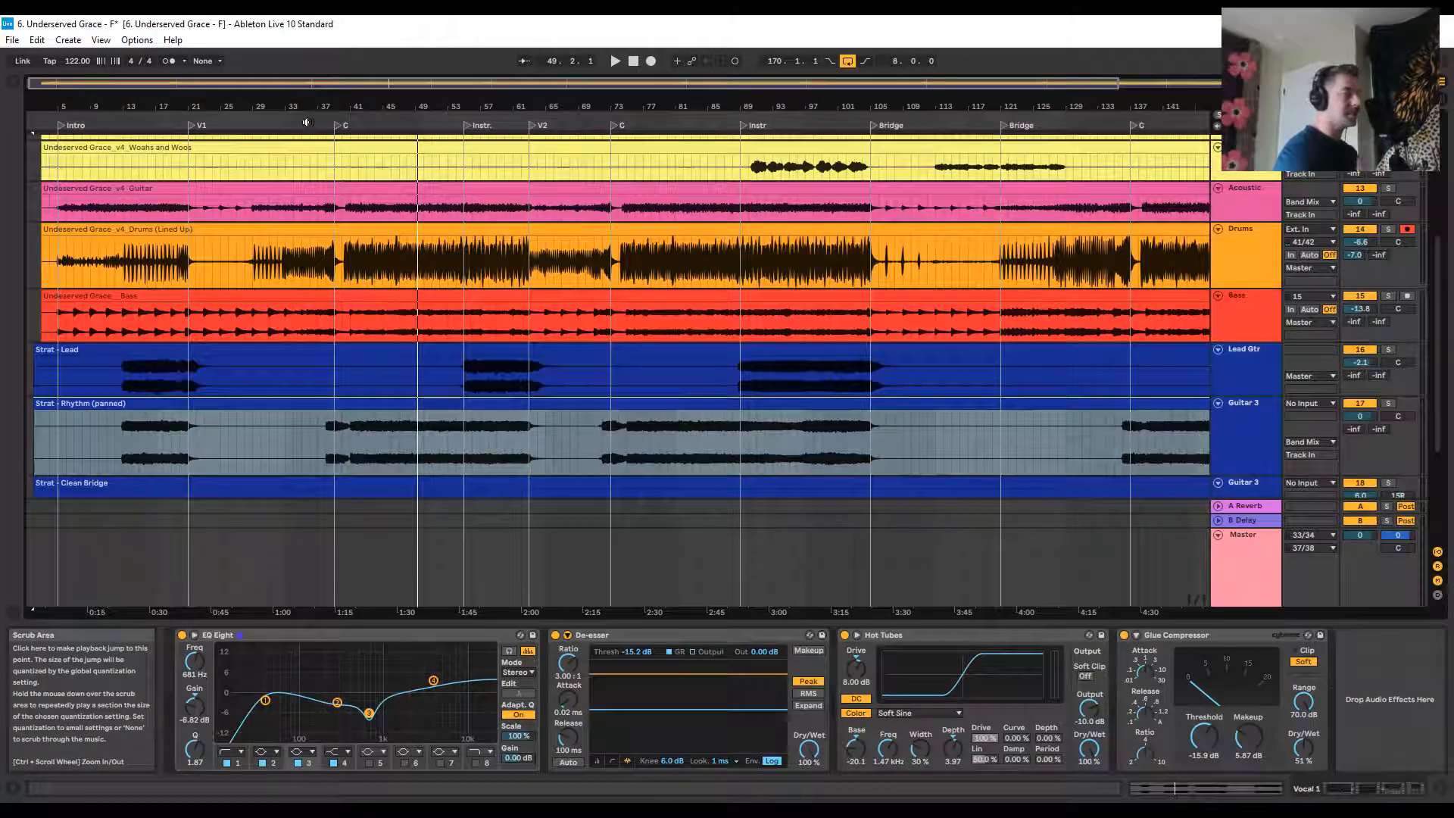
Play the full mix in the first chorus and across the start of verse 2 to check the vocal balance
left_click(380, 125)
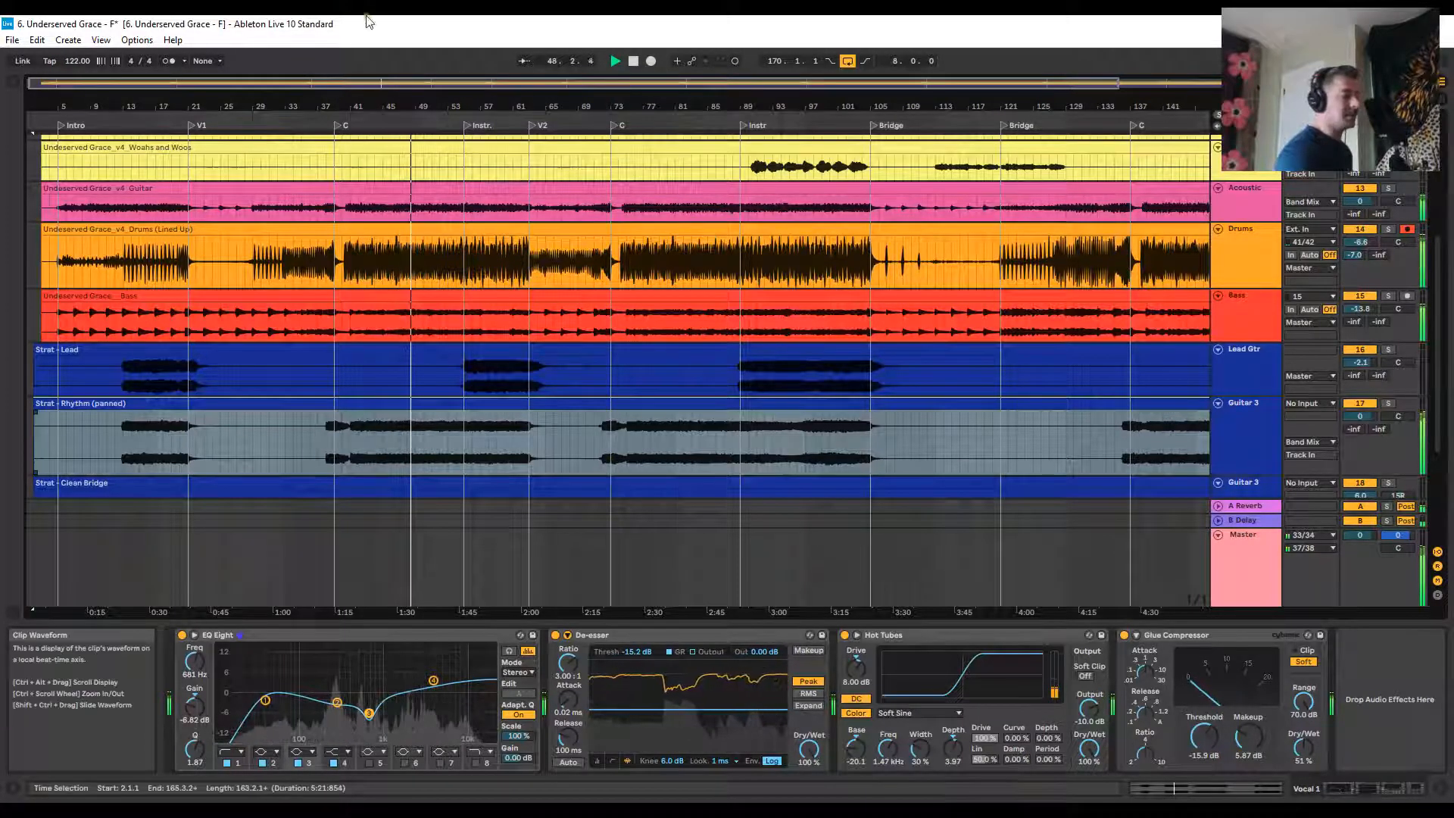
left_click(534, 140)
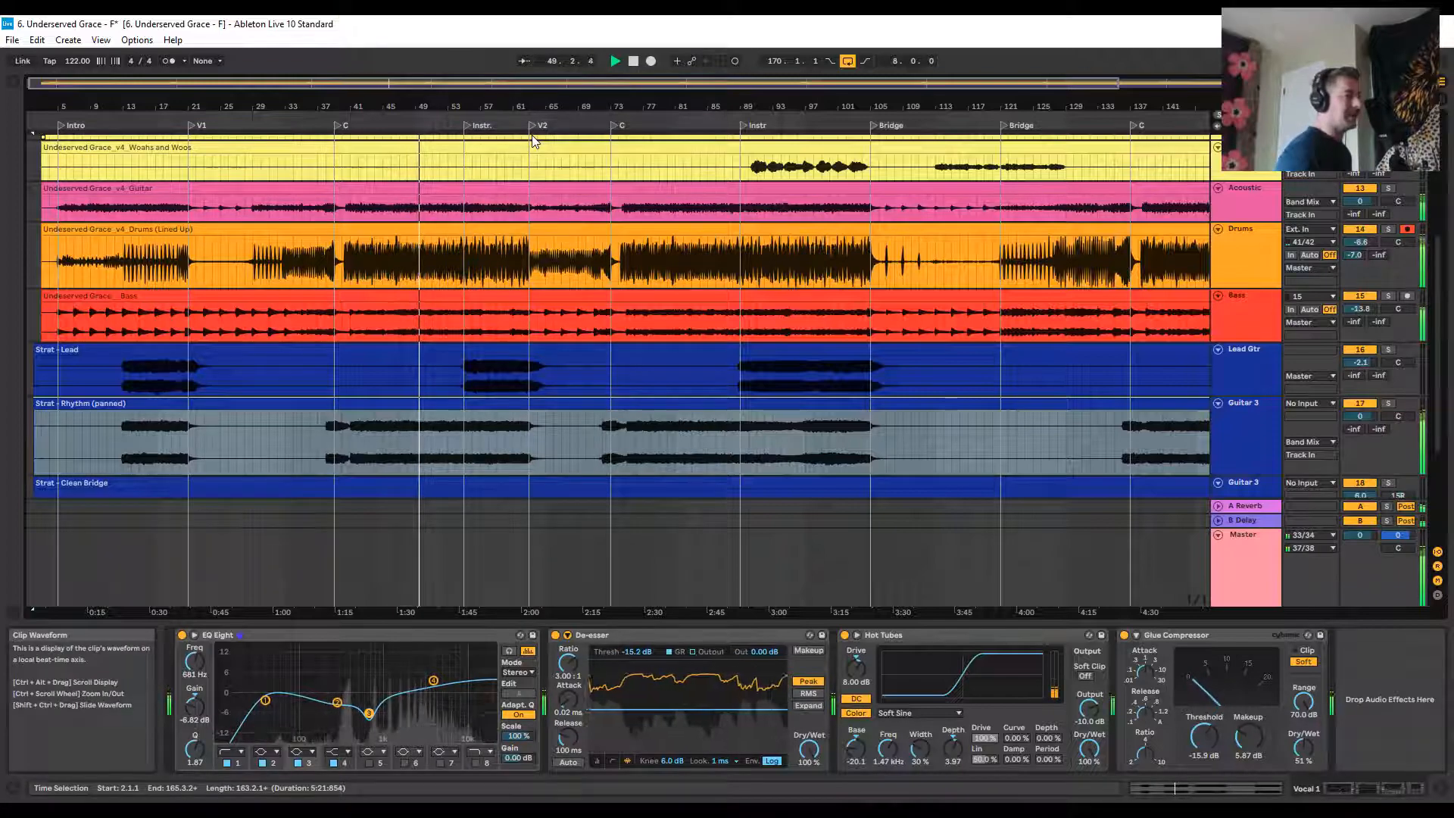
mouse_move(925, 809)
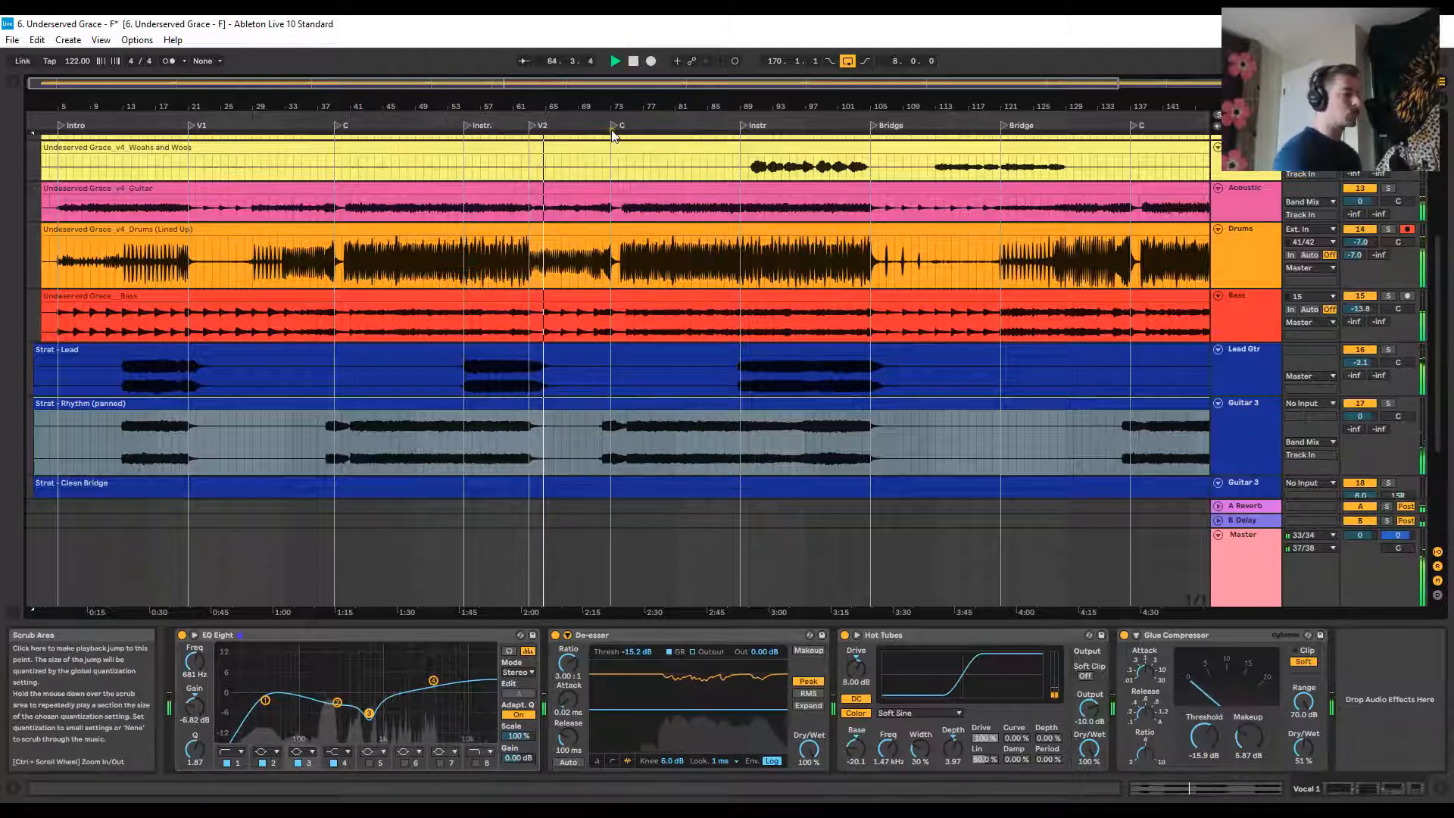
key("space")
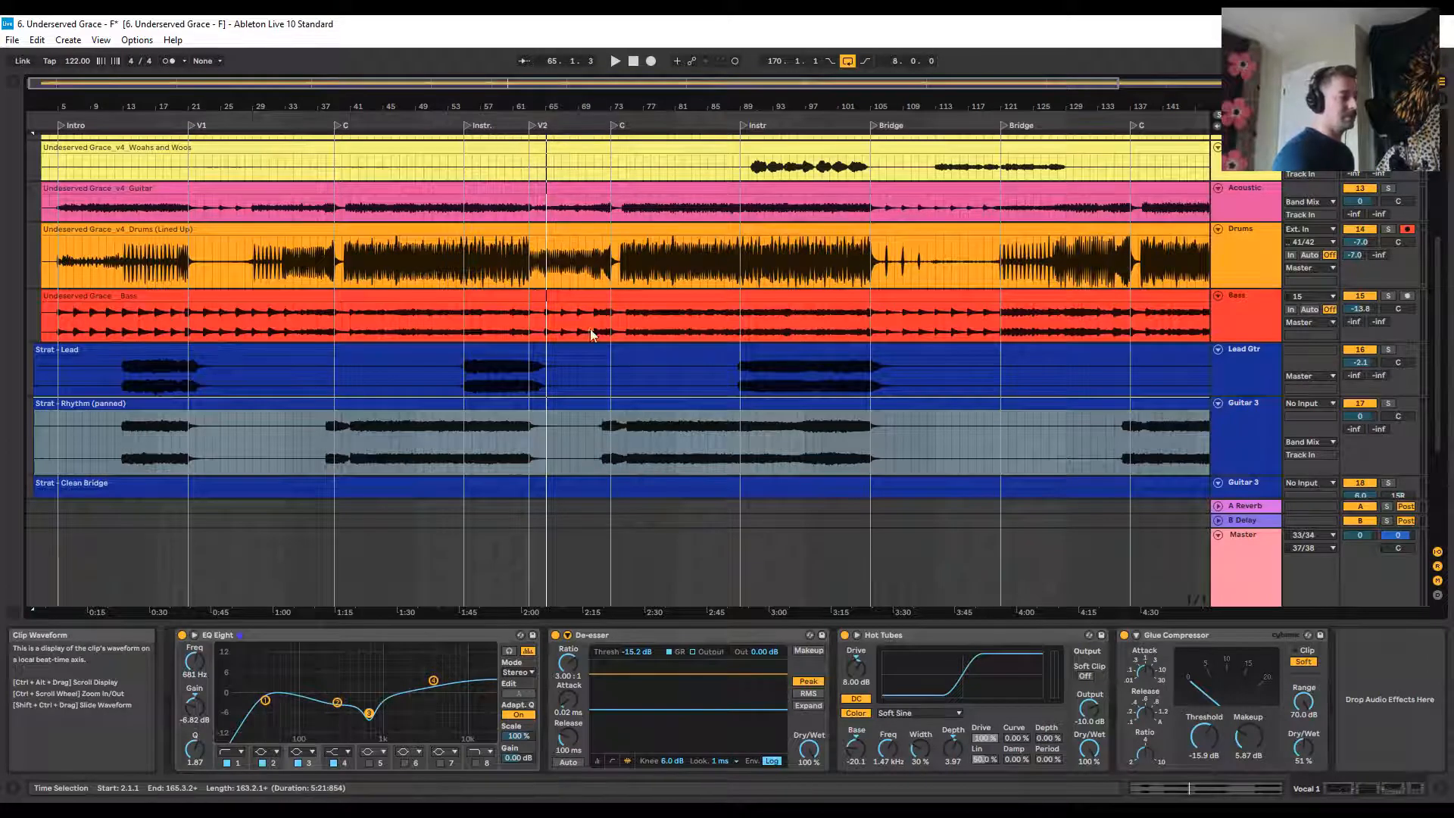
scroll(538, 159, "up", 1)
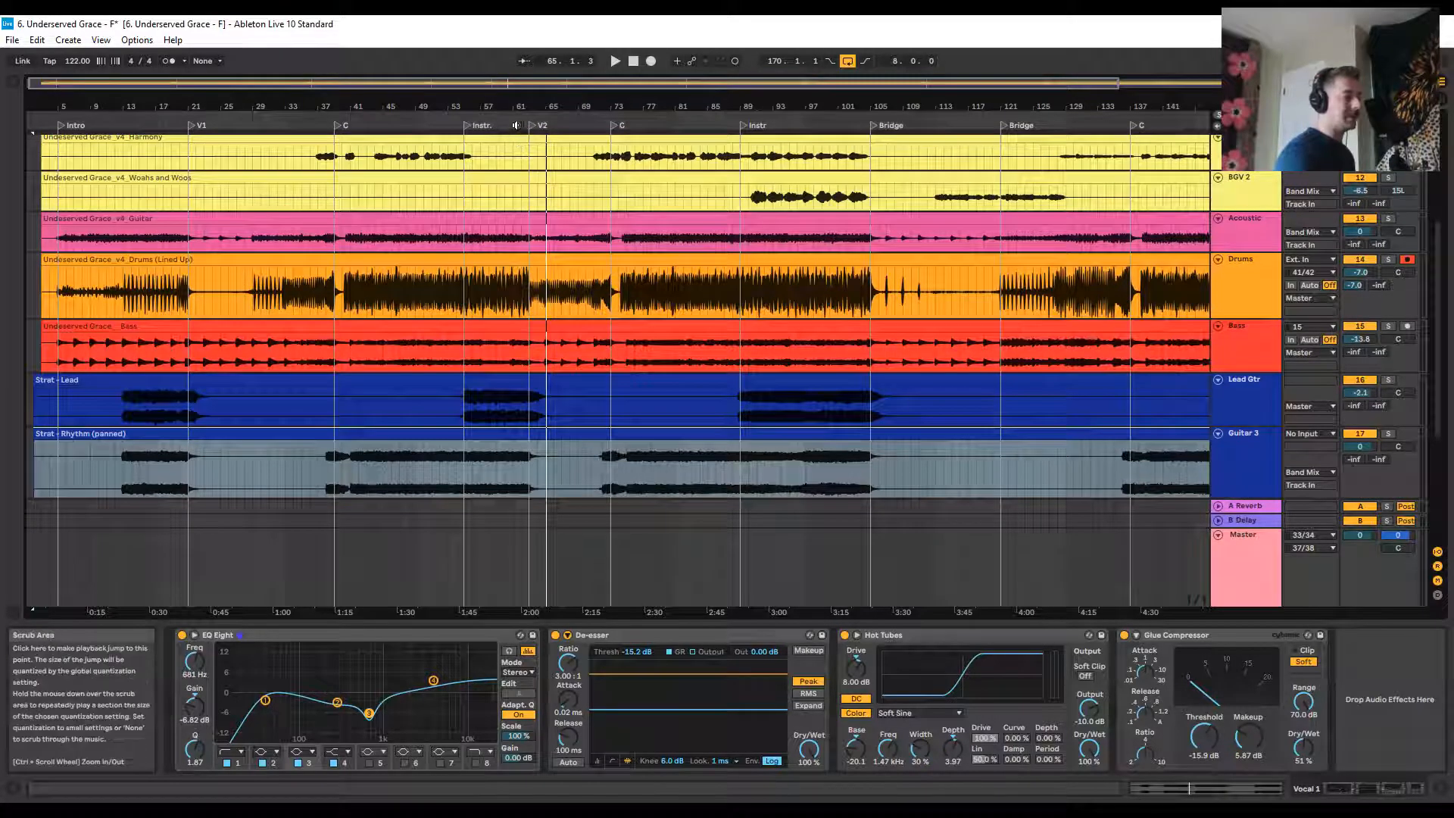
left_click(516, 125)
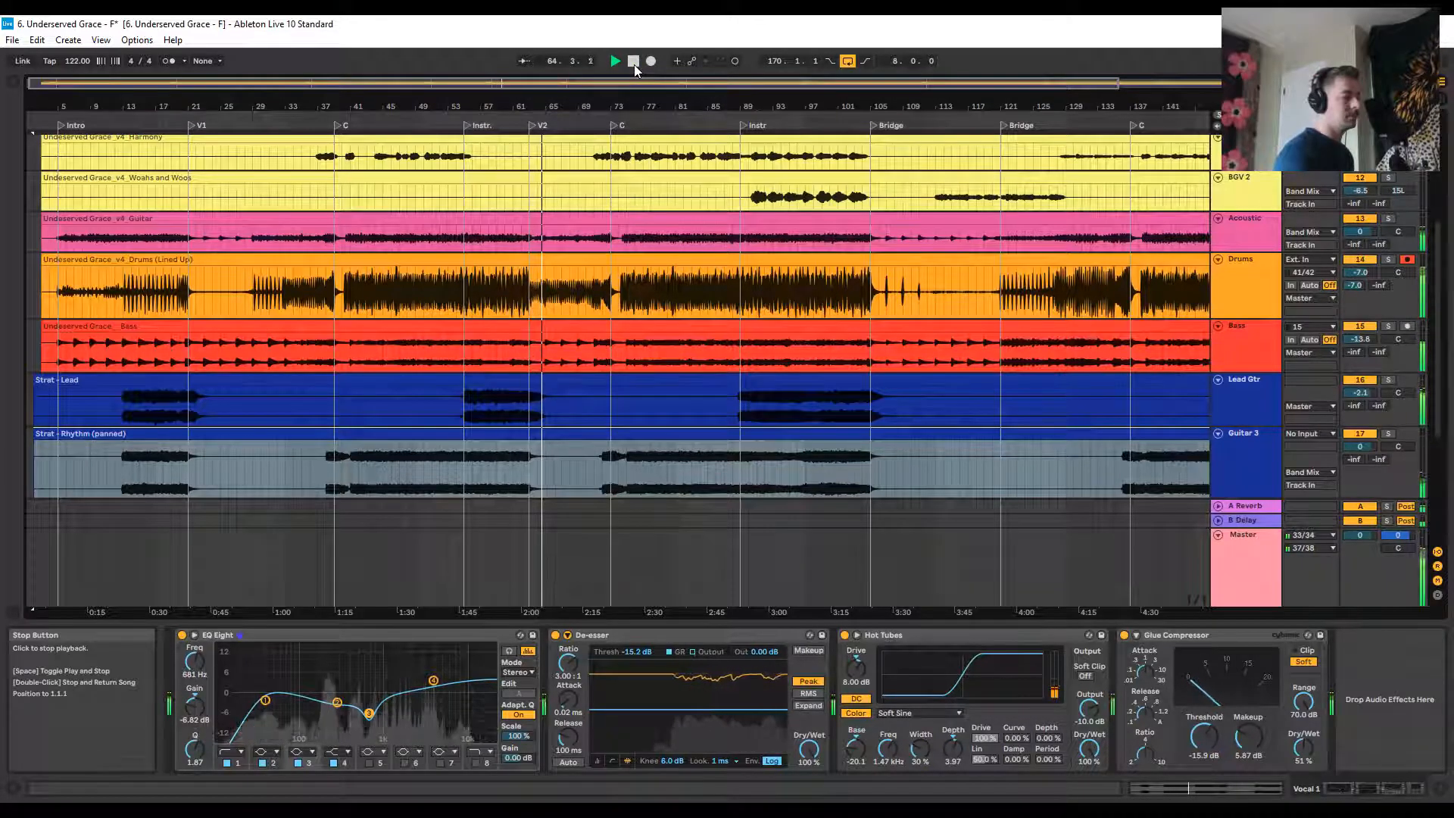
scroll(637, 475, "up", 5)
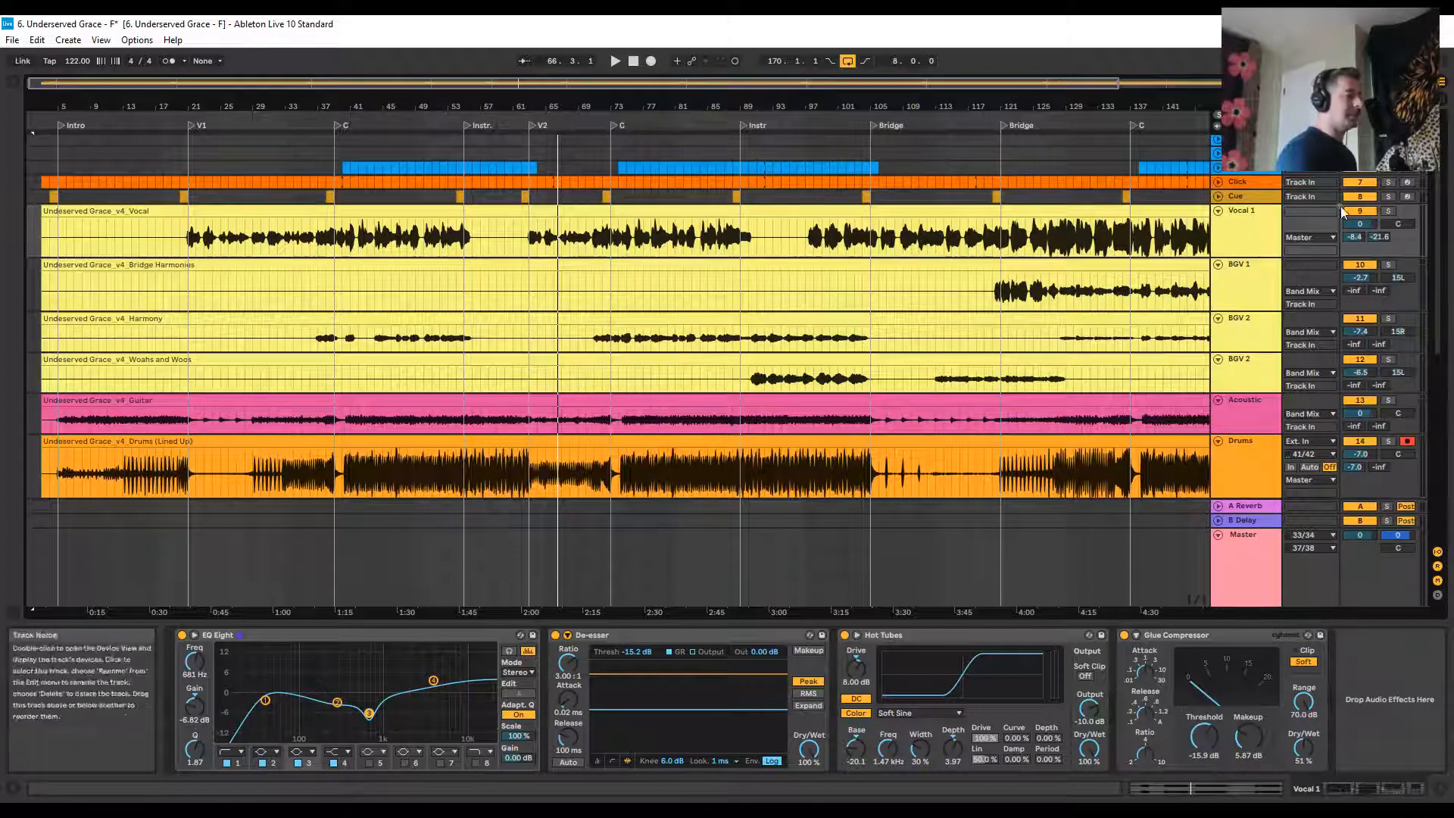
Solo Vocal 1 and play verse 2 and the second chorus to examine its Glue Compressor gain reduction
left_click(1388, 212)
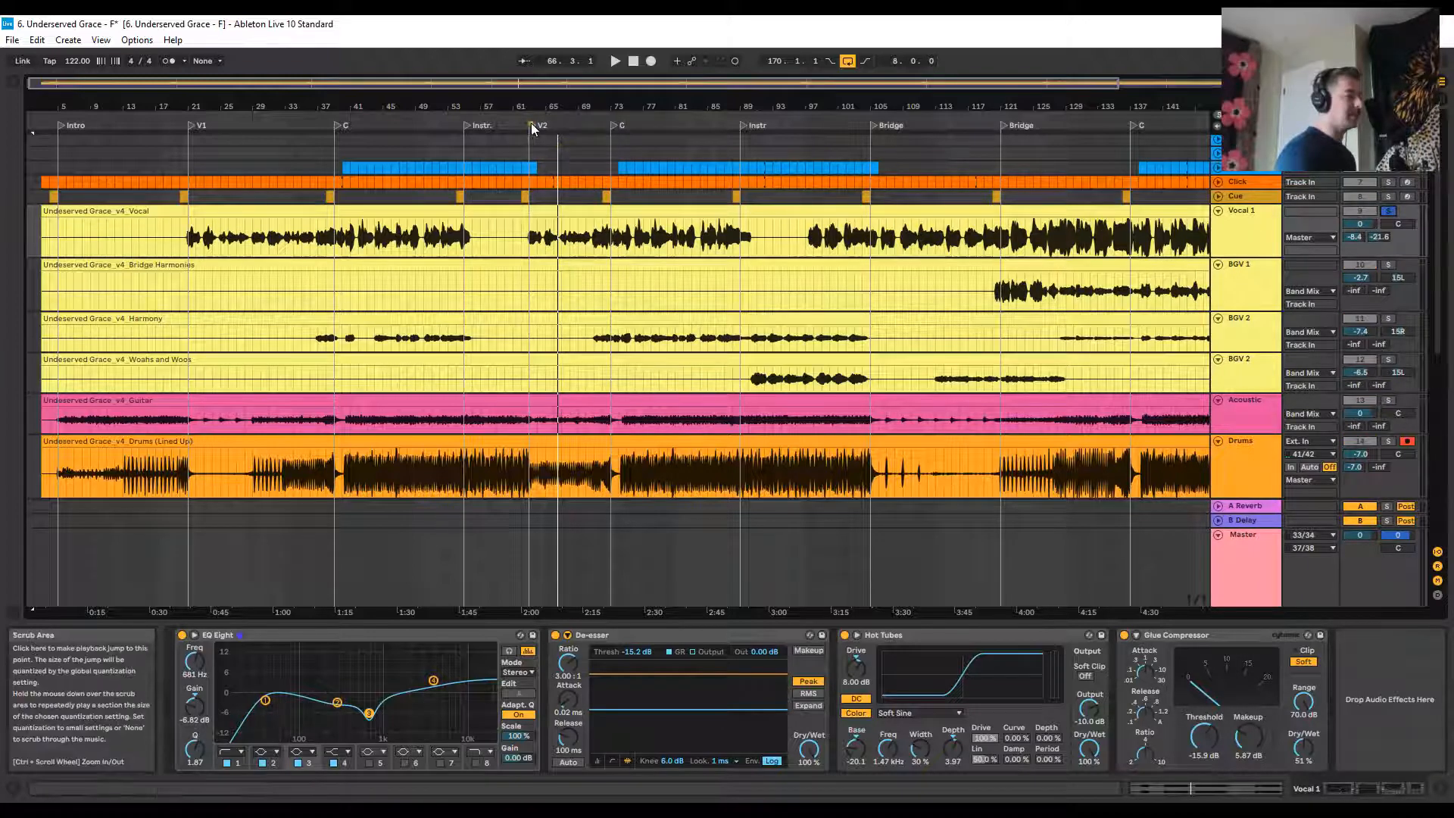
left_click(535, 128)
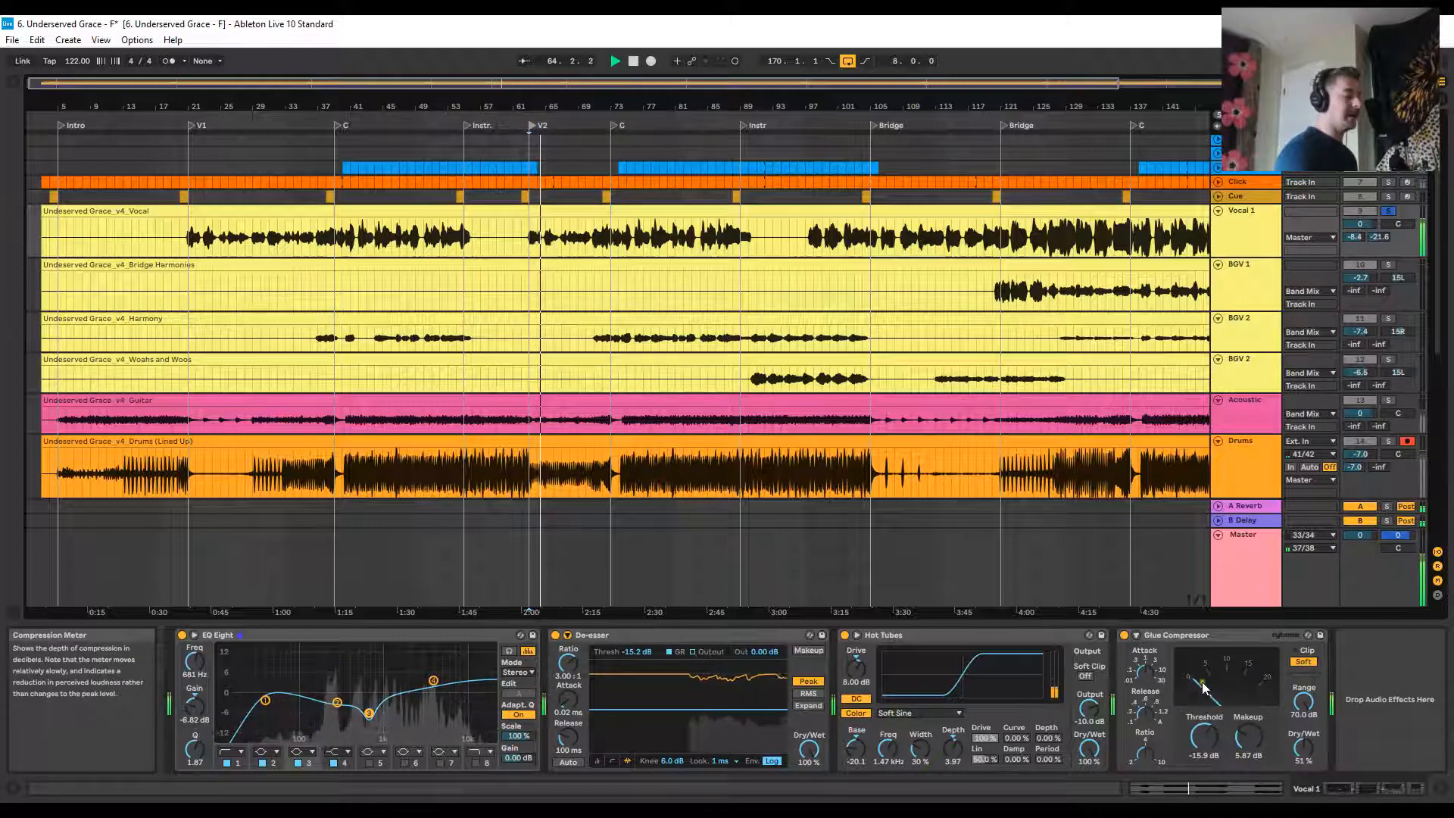
left_click(611, 125)
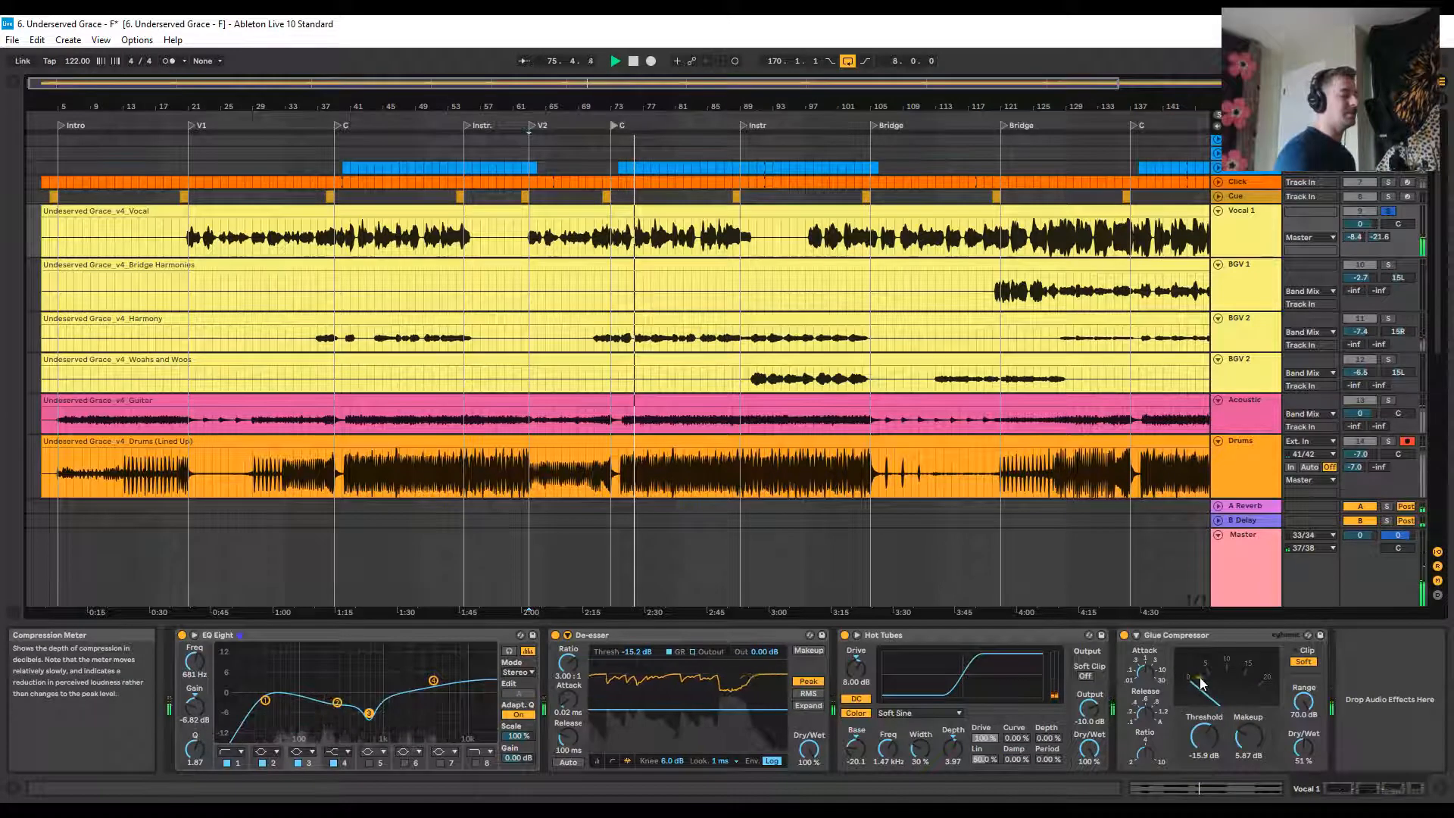
key("space")
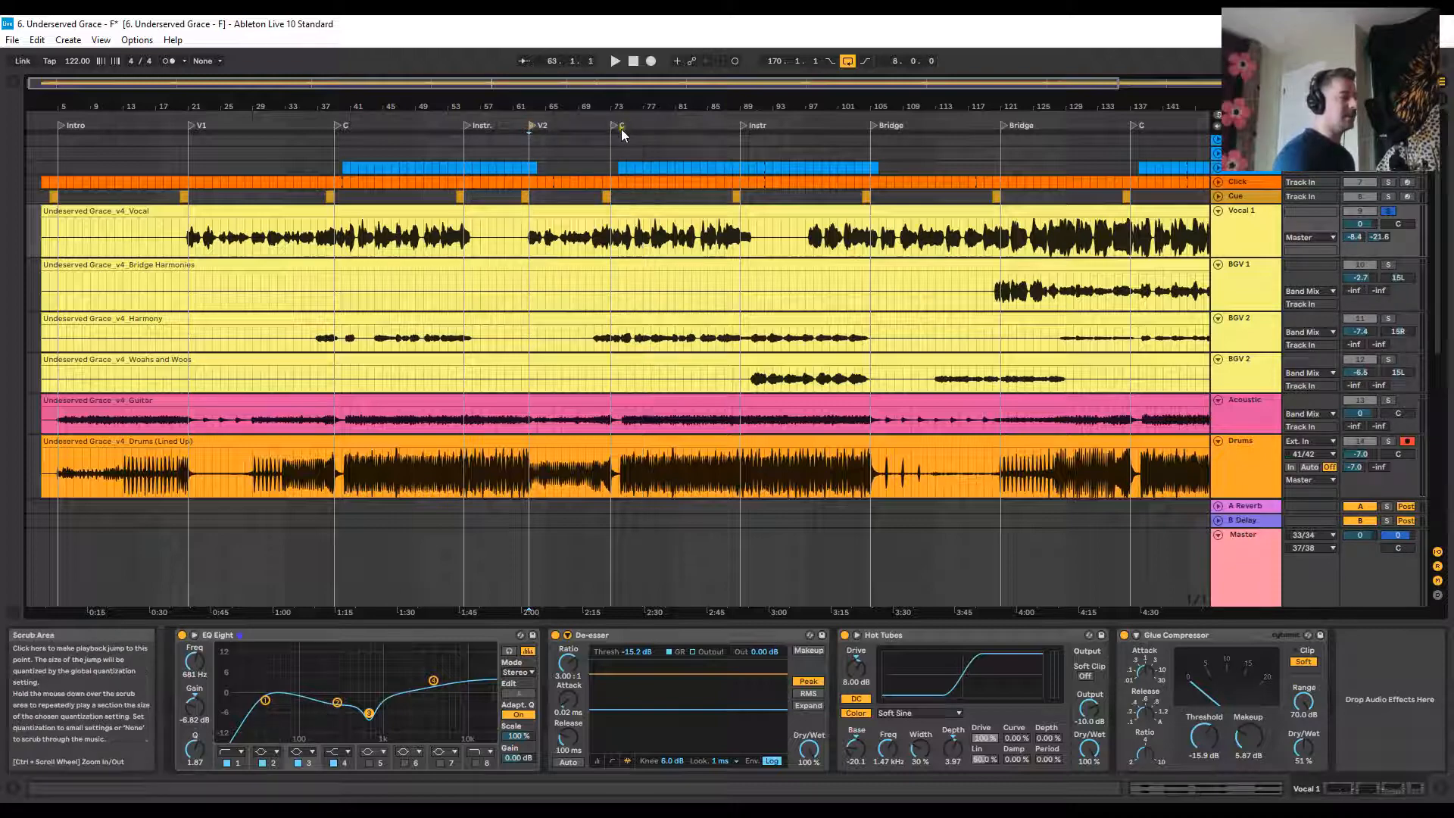
Lower the Threshold of Vocal 1's Glue Compressor to -24.1 dB while verse 2 plays, and check it in the second chorus
left_click(532, 126)
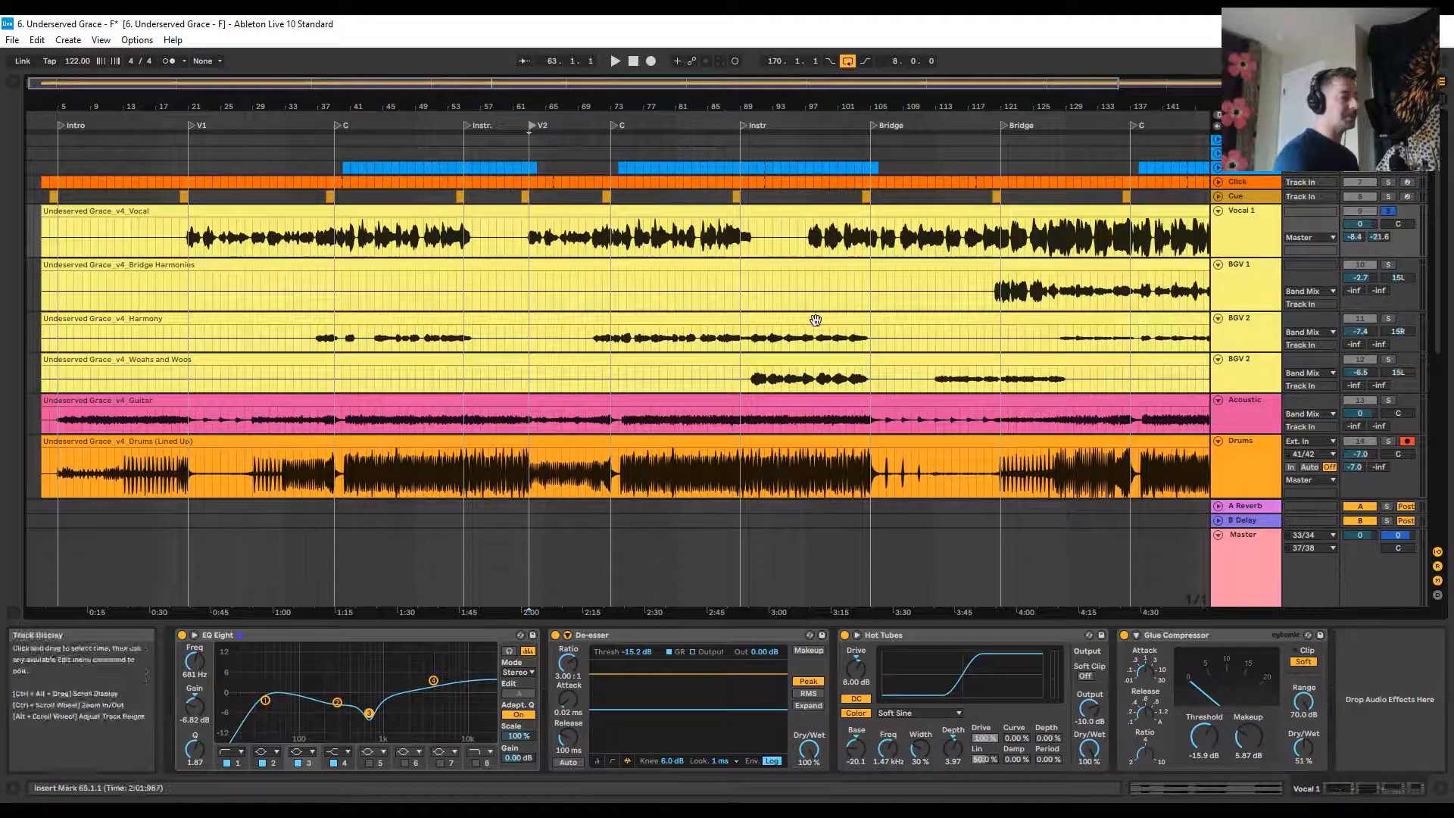
key("space")
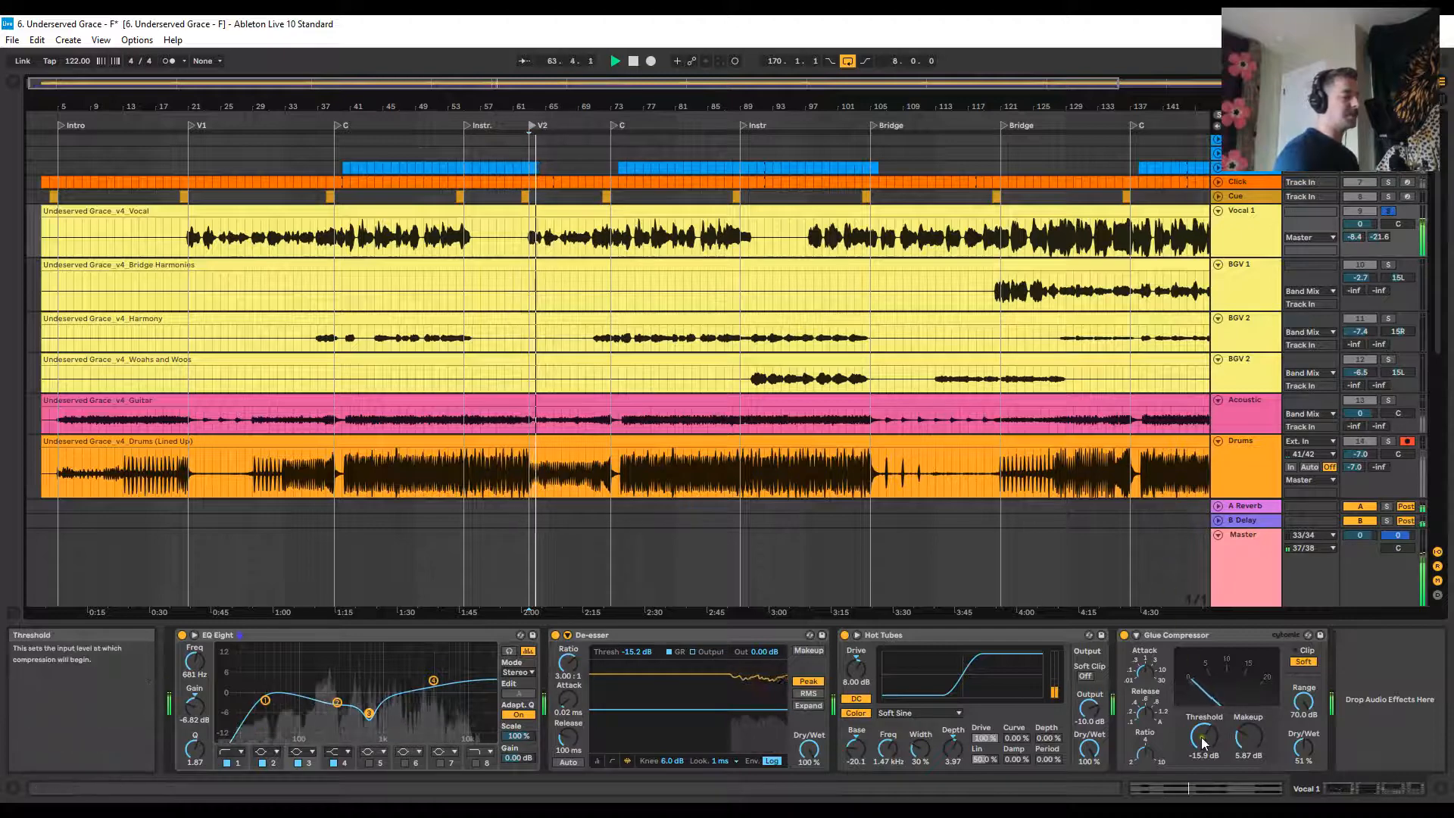
left_click_drag(1202, 740, 1203, 740)
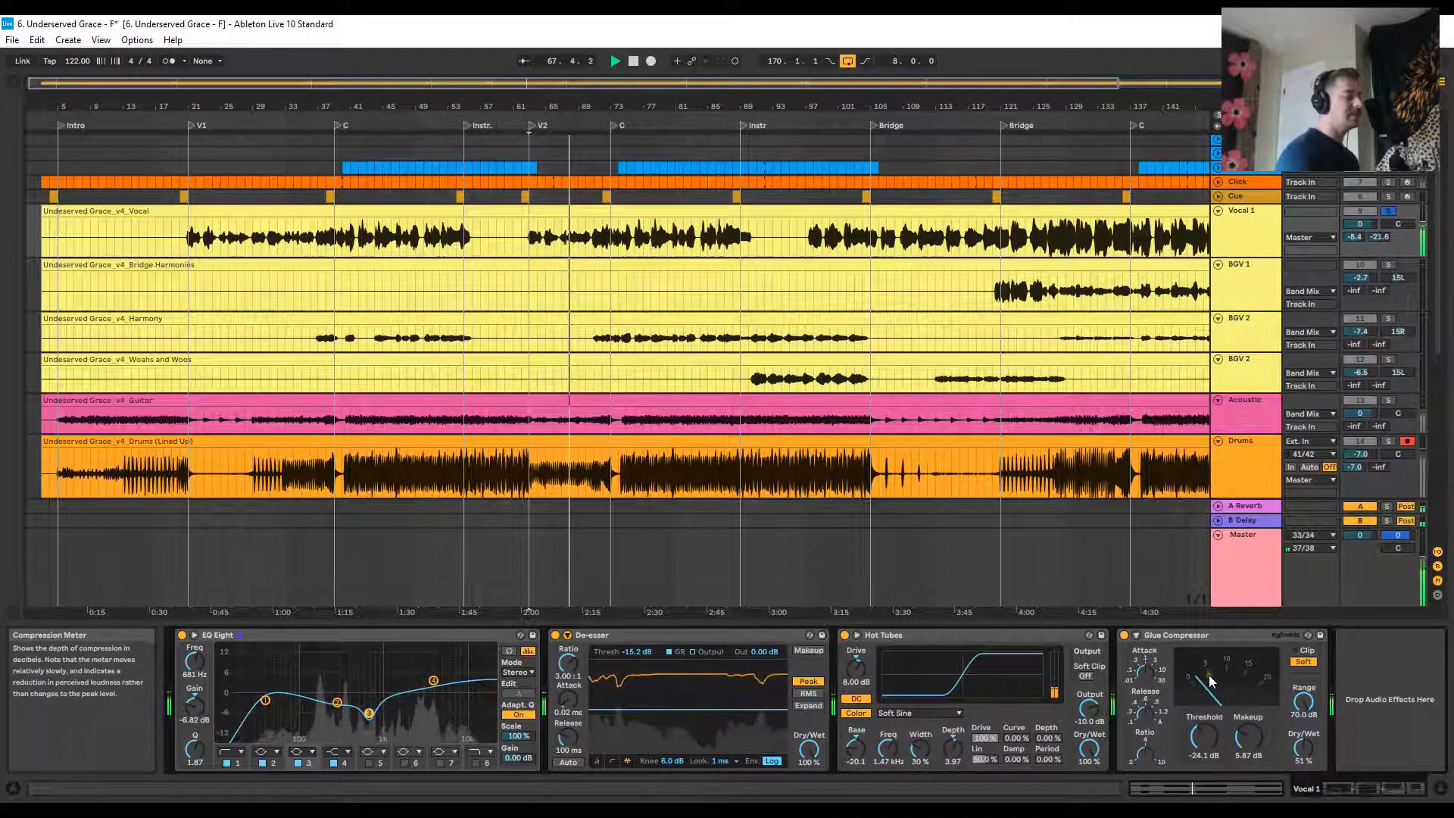
left_click(612, 125)
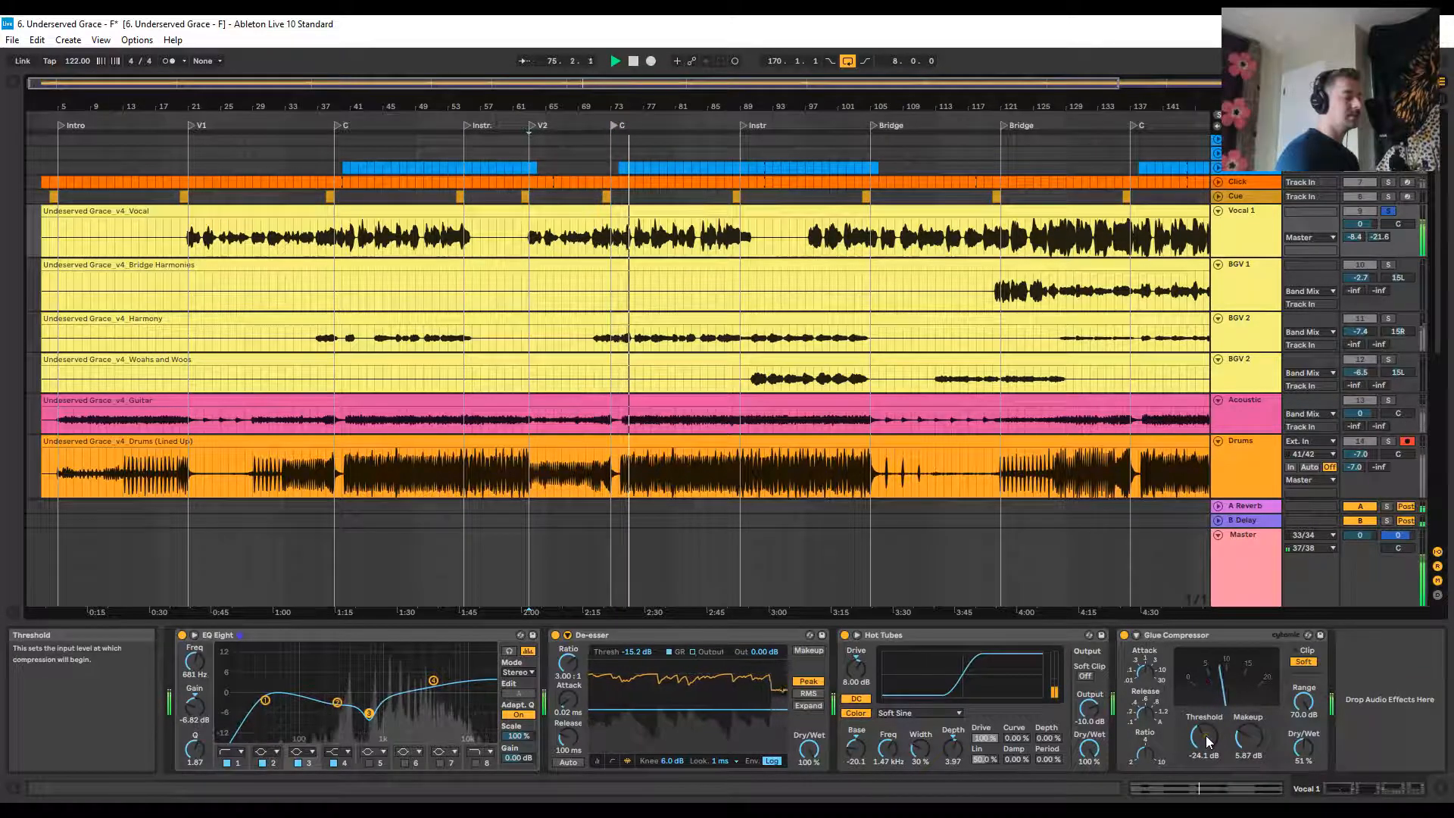
key("space")
Raise the Makeup gain of Vocal 1's Glue Compressor to 9.64 dB and compare the vocal in verse 2 and the second chorus
left_click(1248, 745)
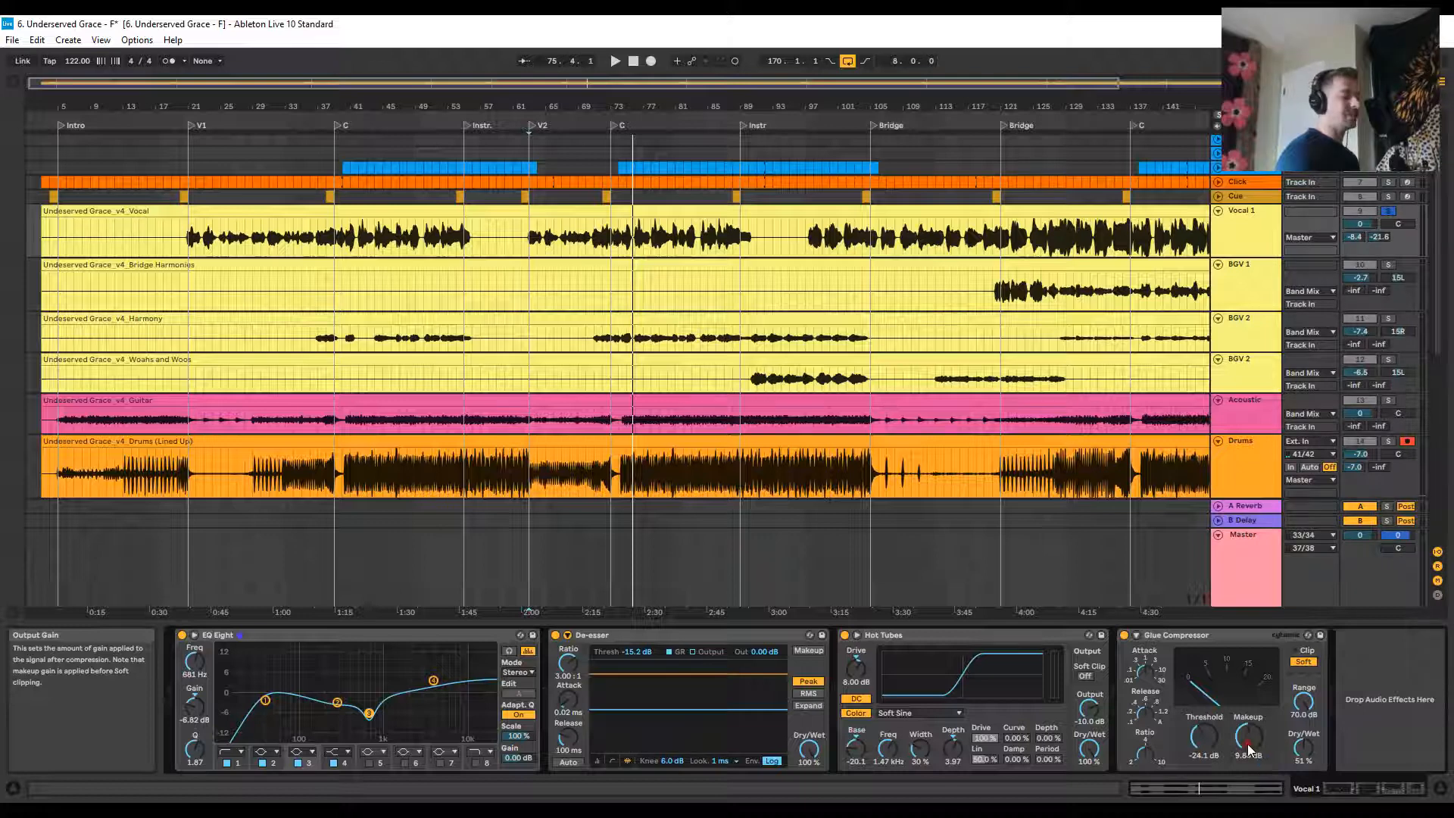
left_click(530, 127)
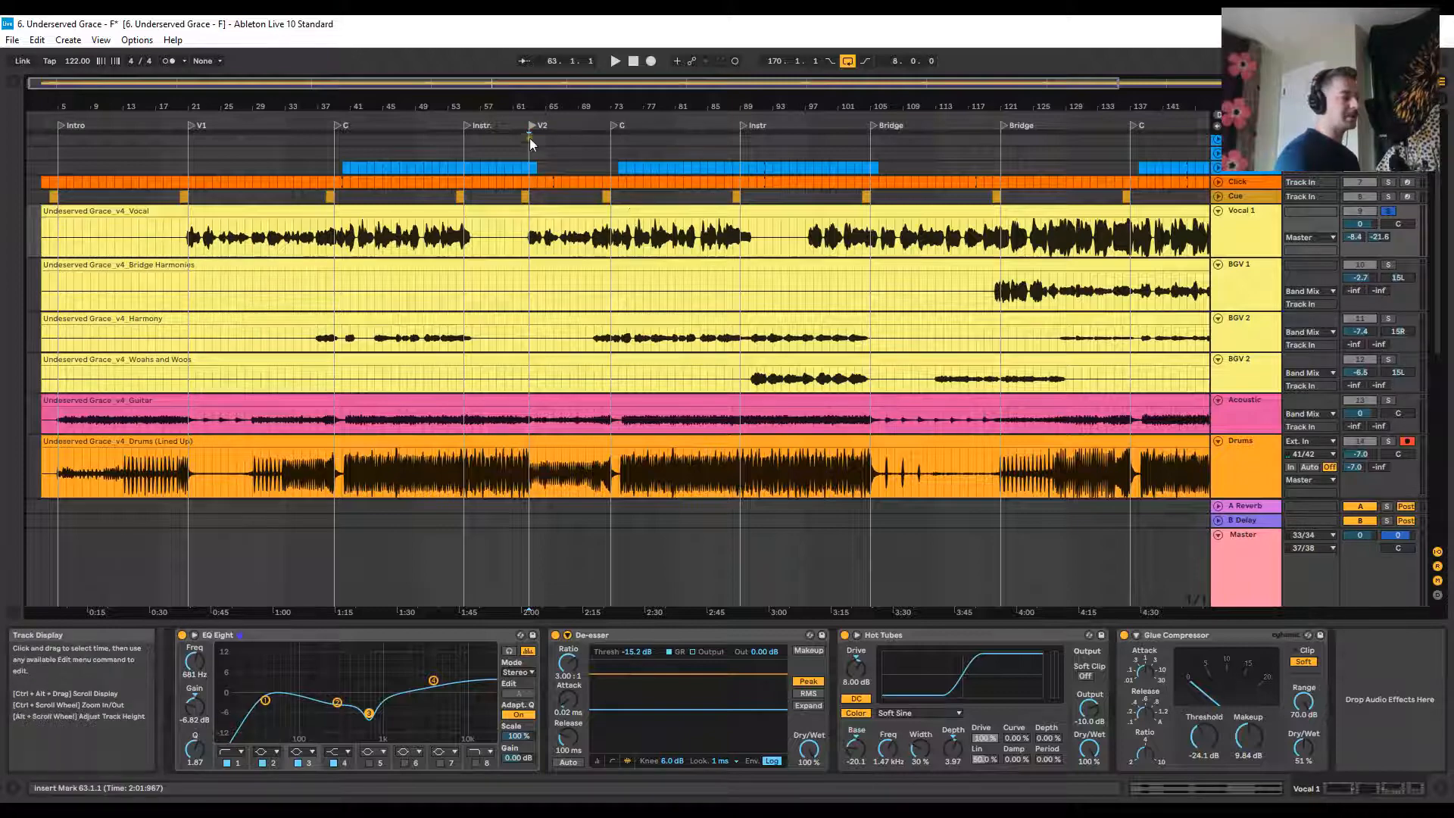
key("space")
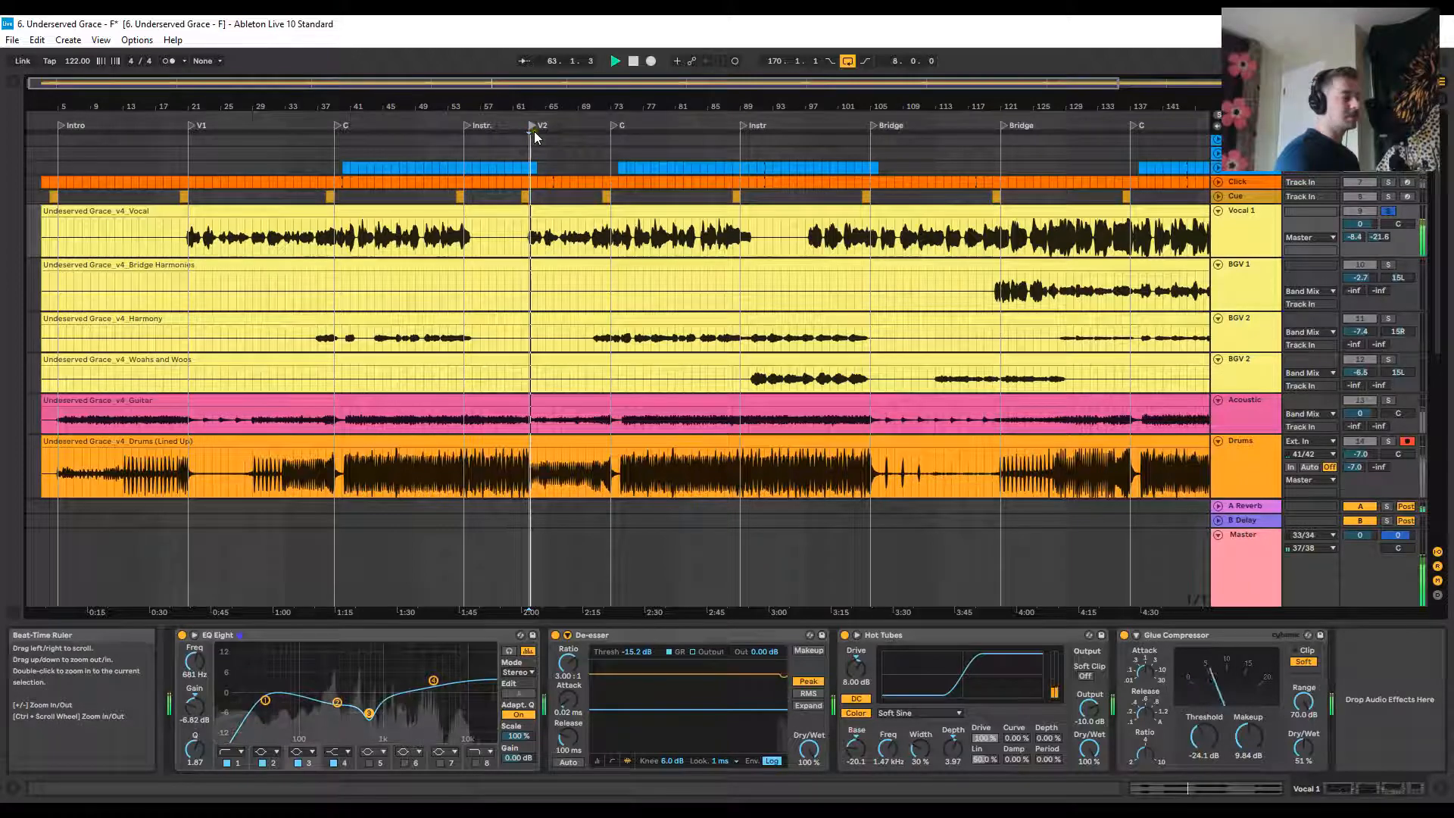
left_click(612, 125)
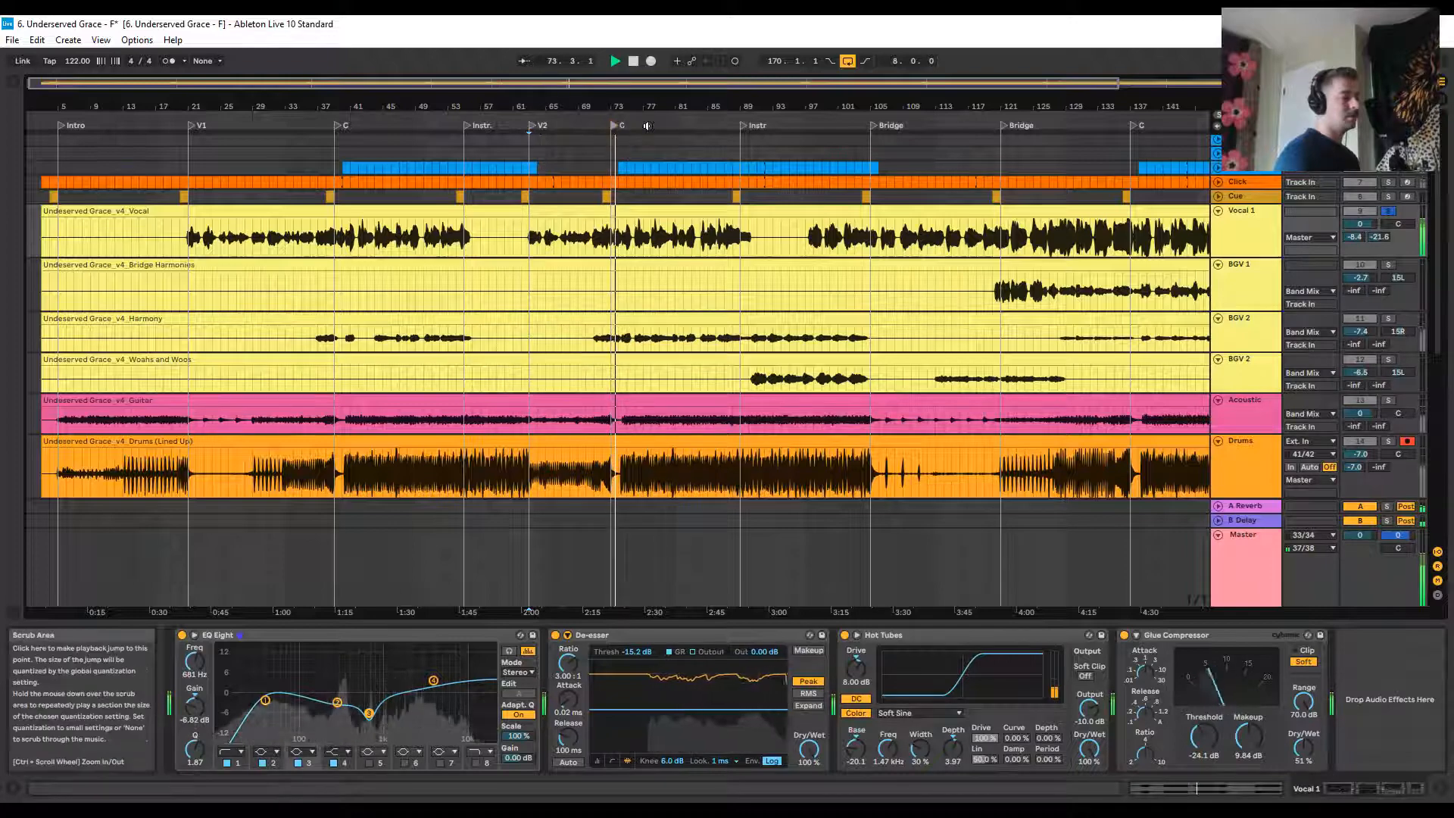
left_click(655, 130)
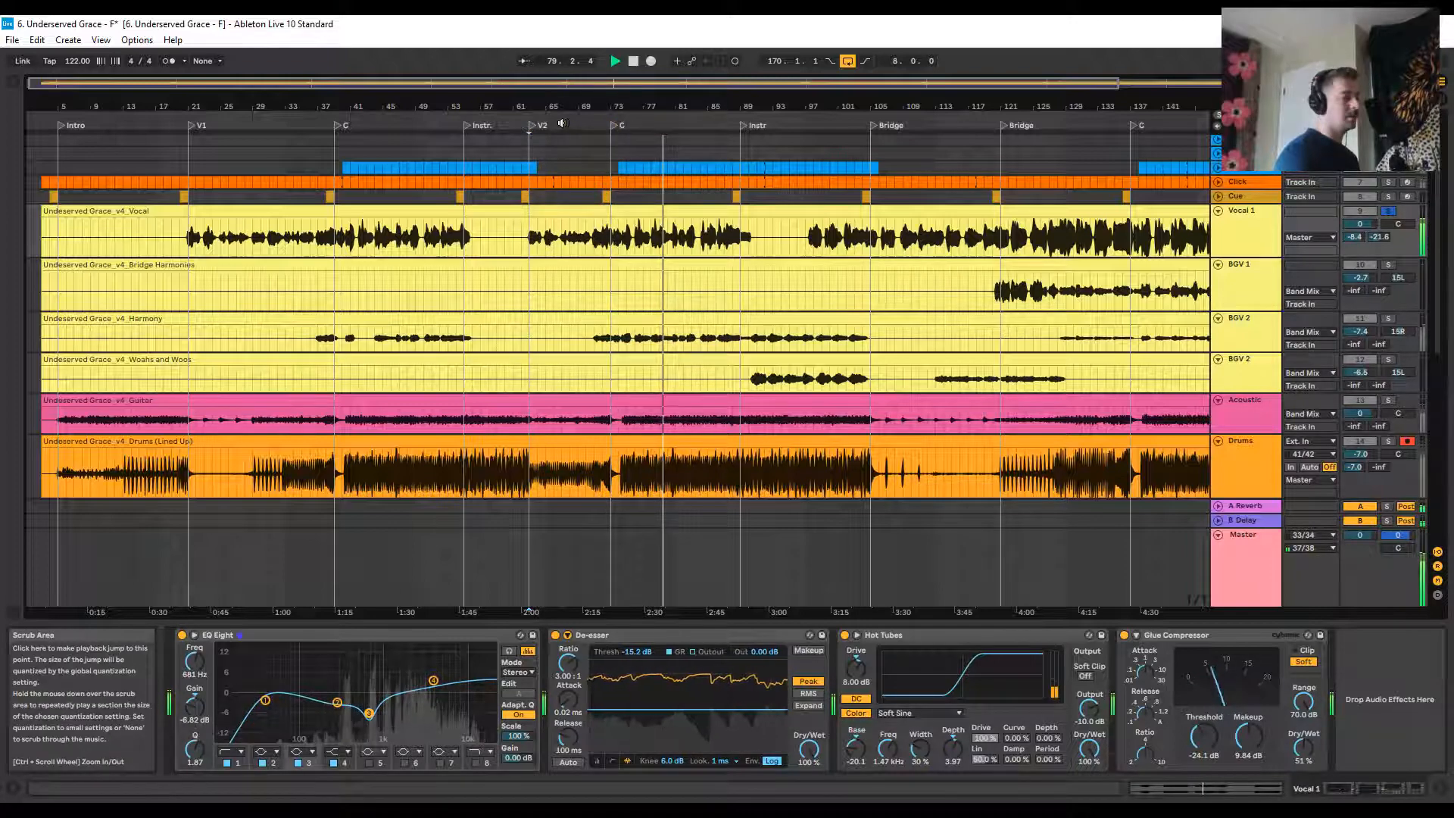
left_click(570, 126)
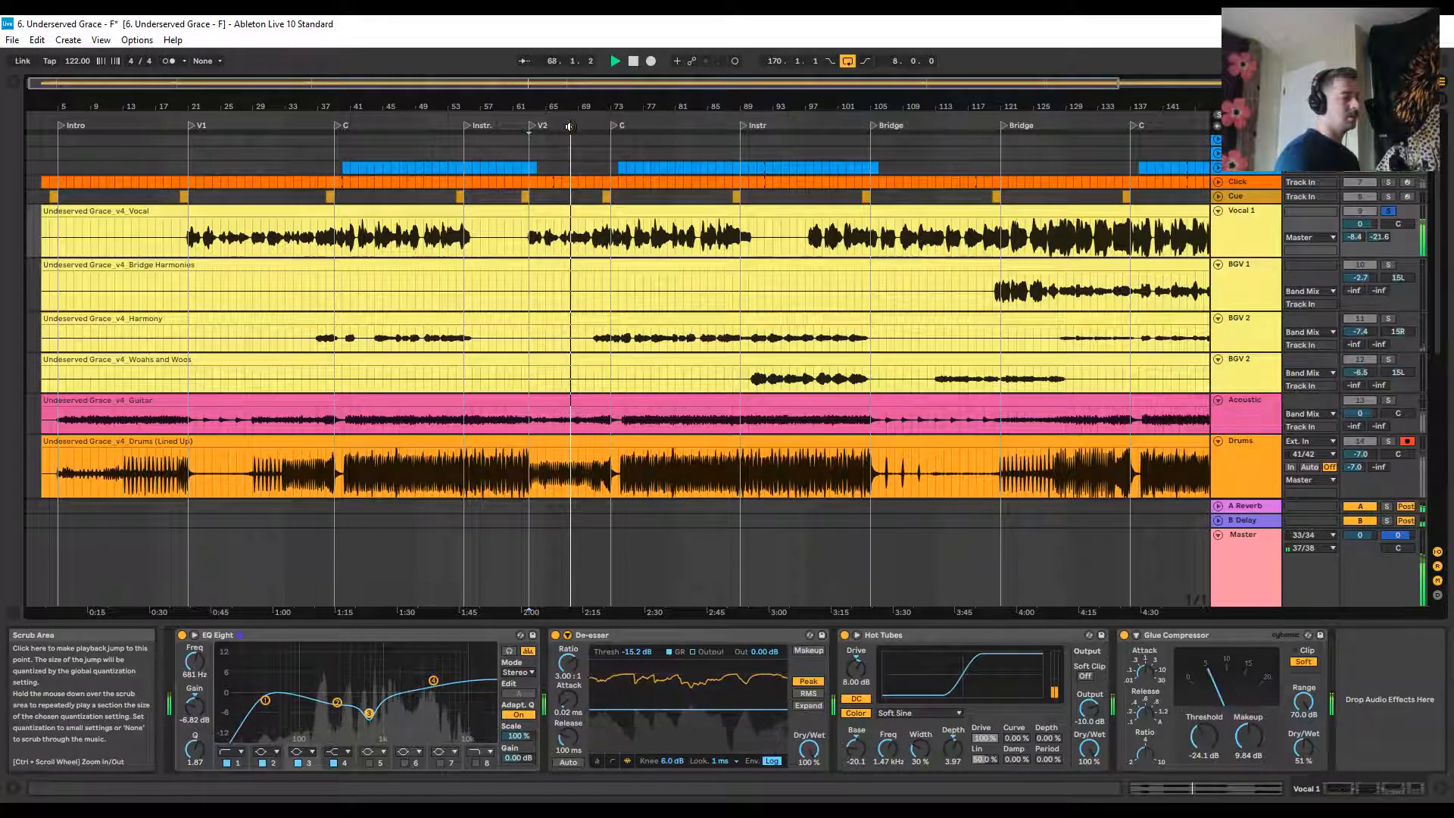
key("space")
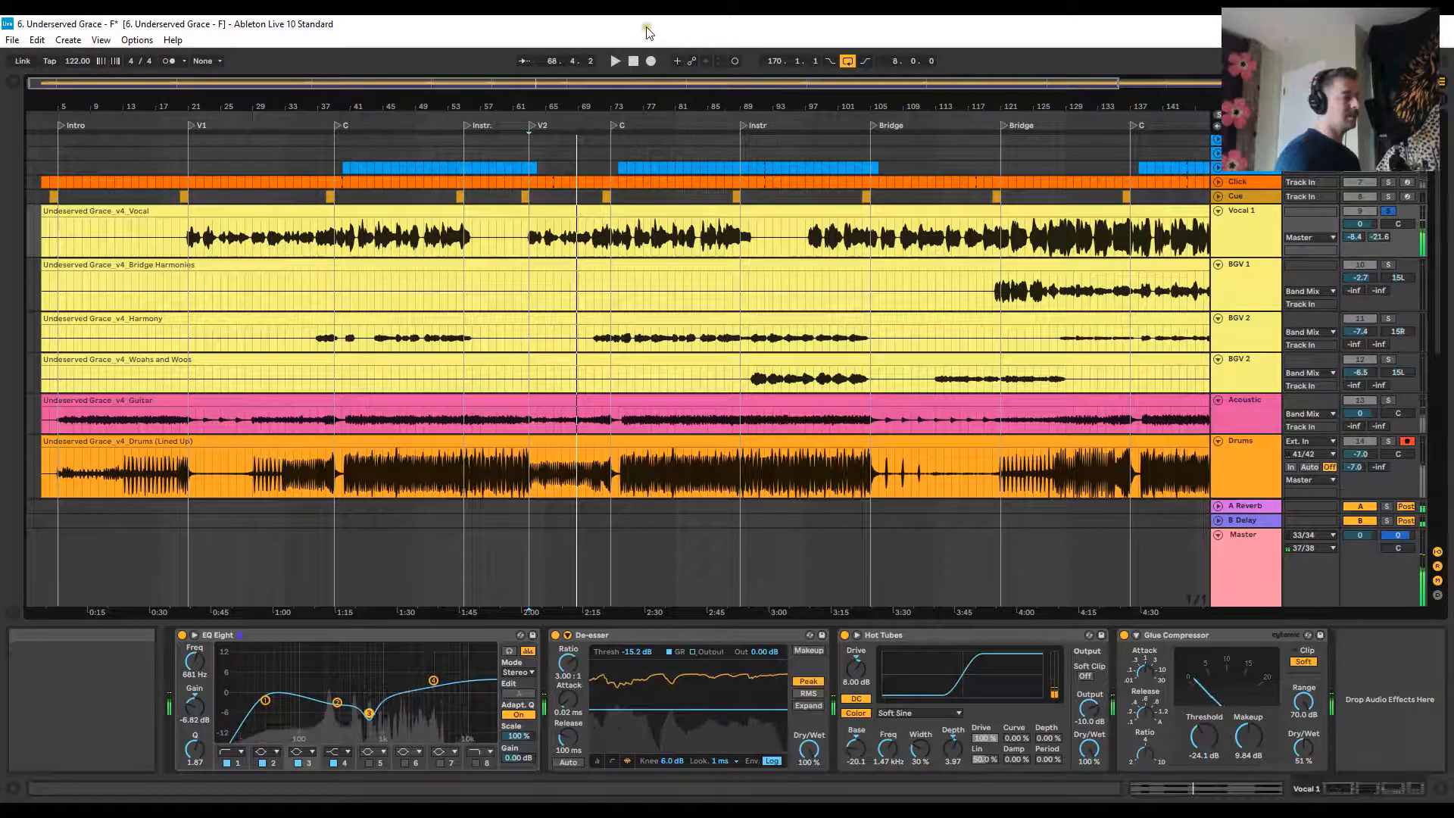
Shrink the Live window, play the soloed vocal in verse 1 and the first chorus, and maximize the window again
left_click_drag(646, 27, 345, 60)
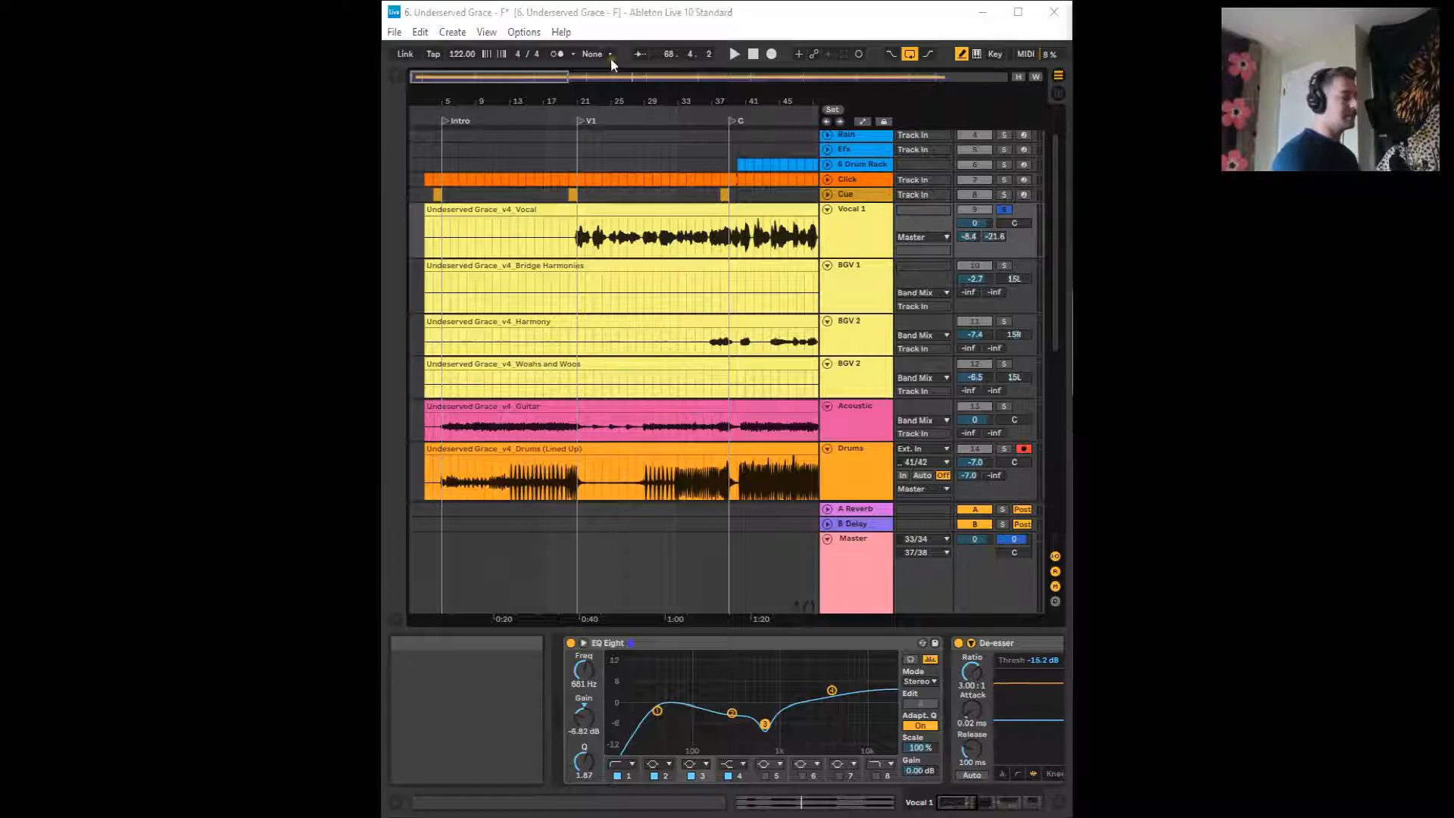
left_click(628, 116)
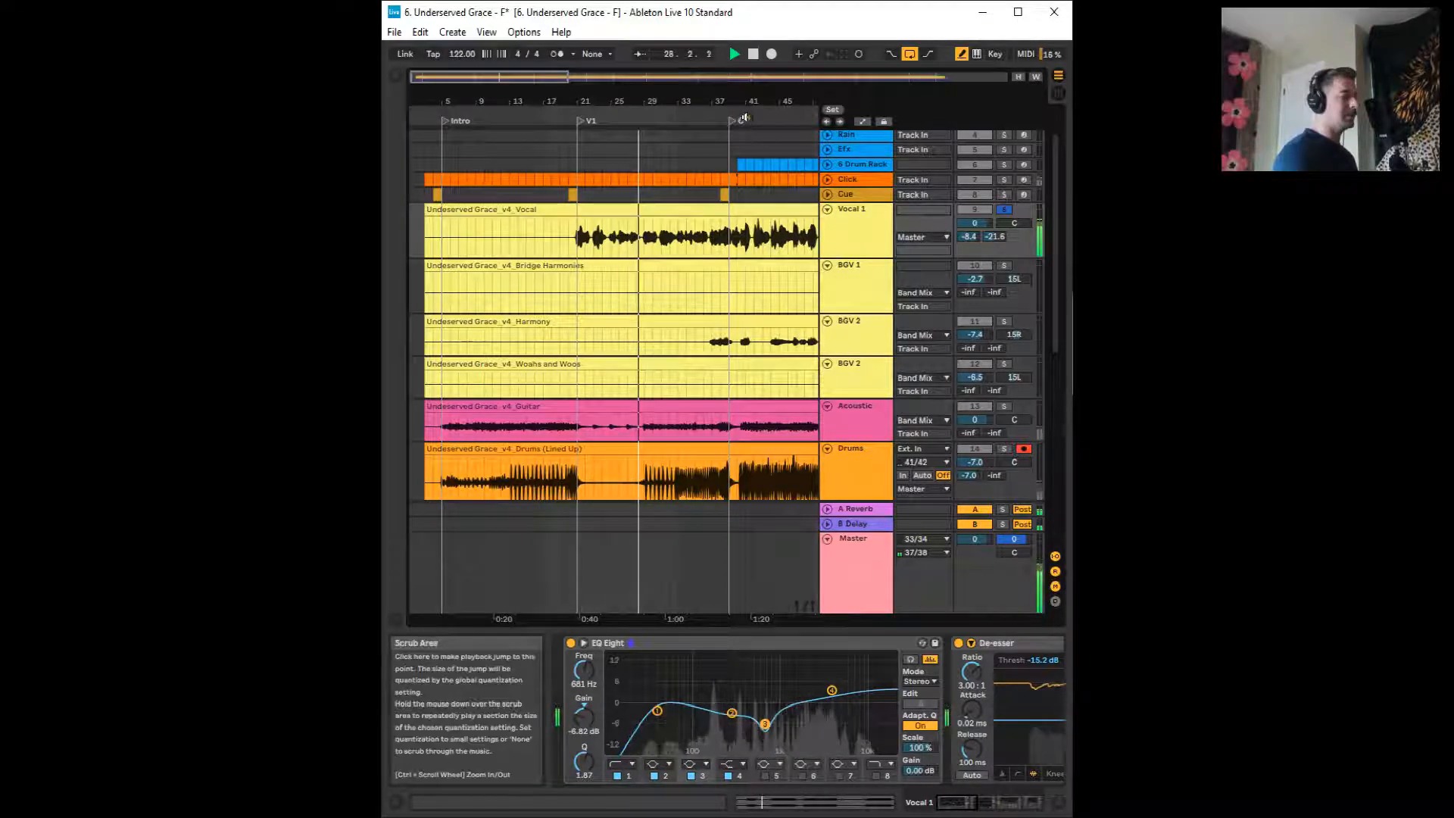
left_click(752, 123)
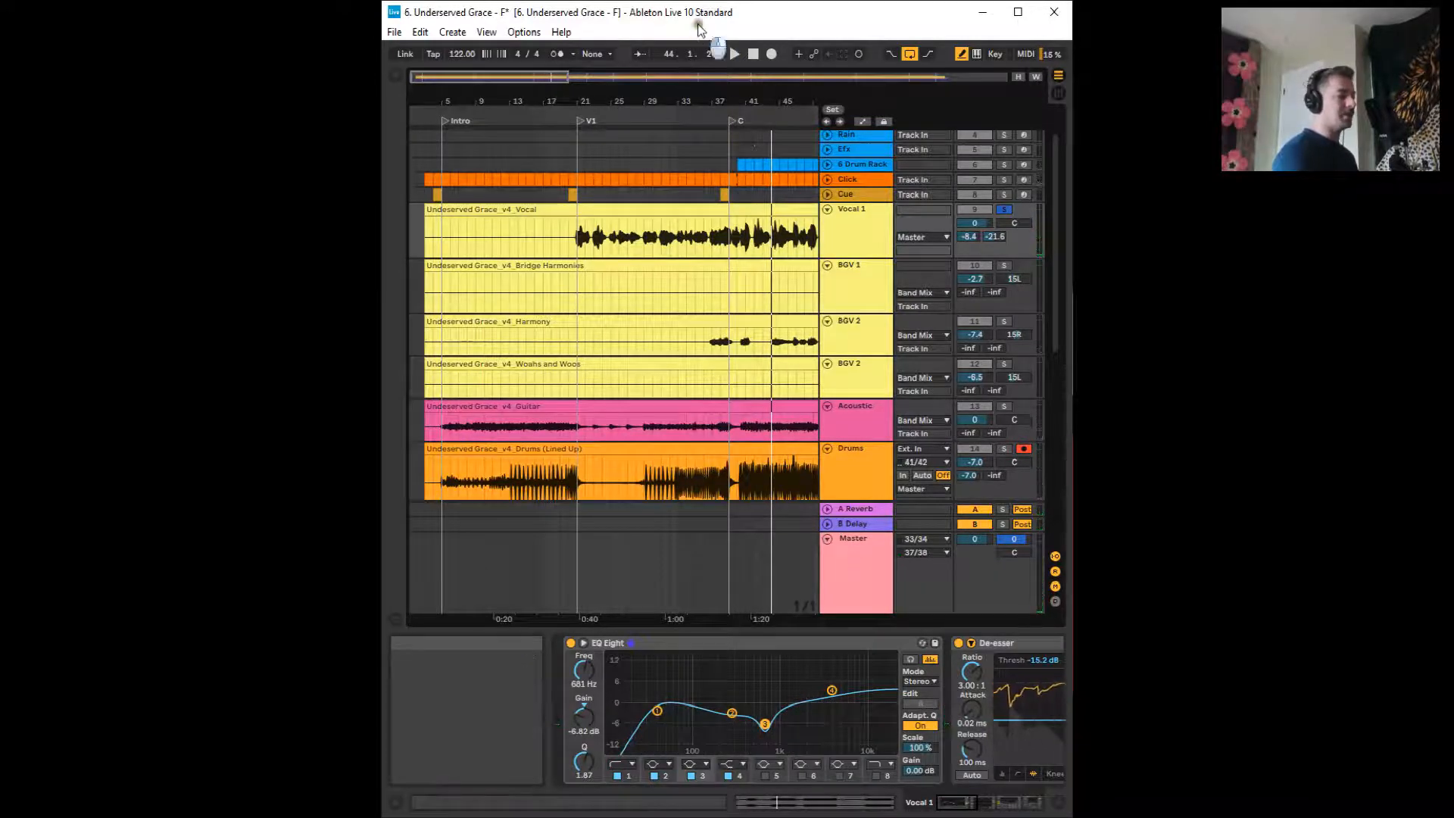
left_click(1017, 13)
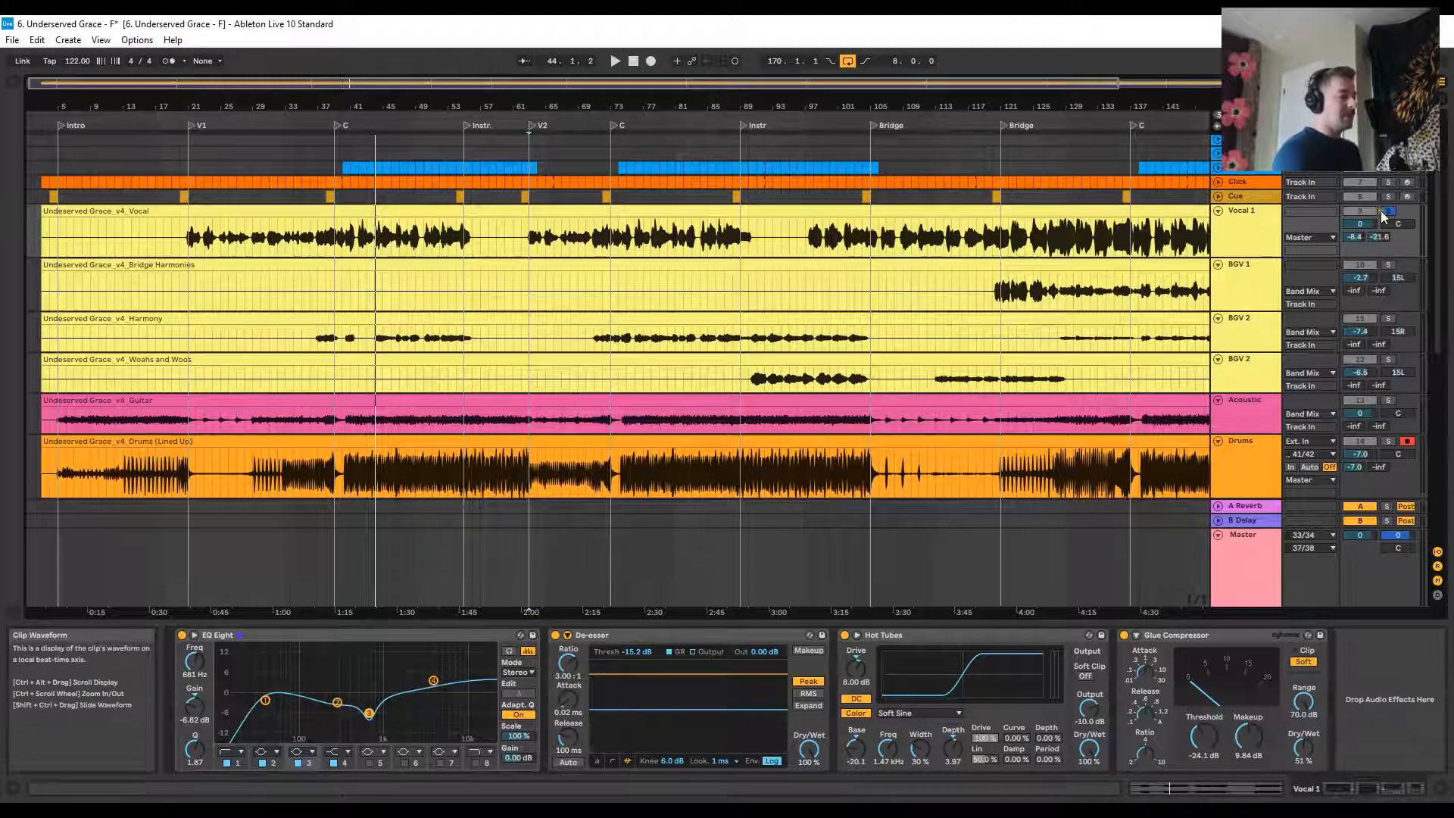
Unsolo Vocal 1 and play the full mix before the first chorus and from the start of verse 1
left_click_drag(465, 97, 484, 110)
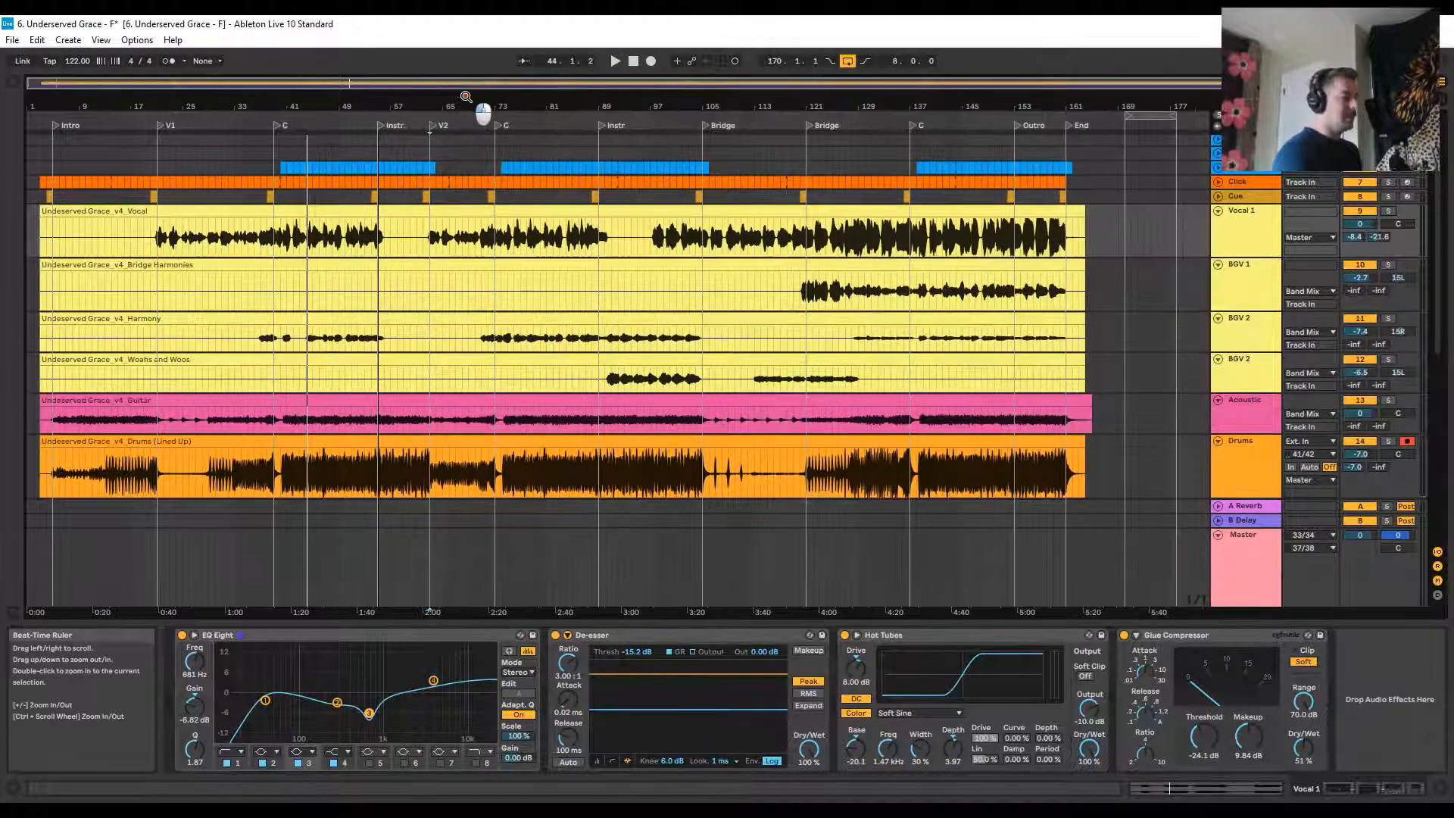
left_click(257, 125)
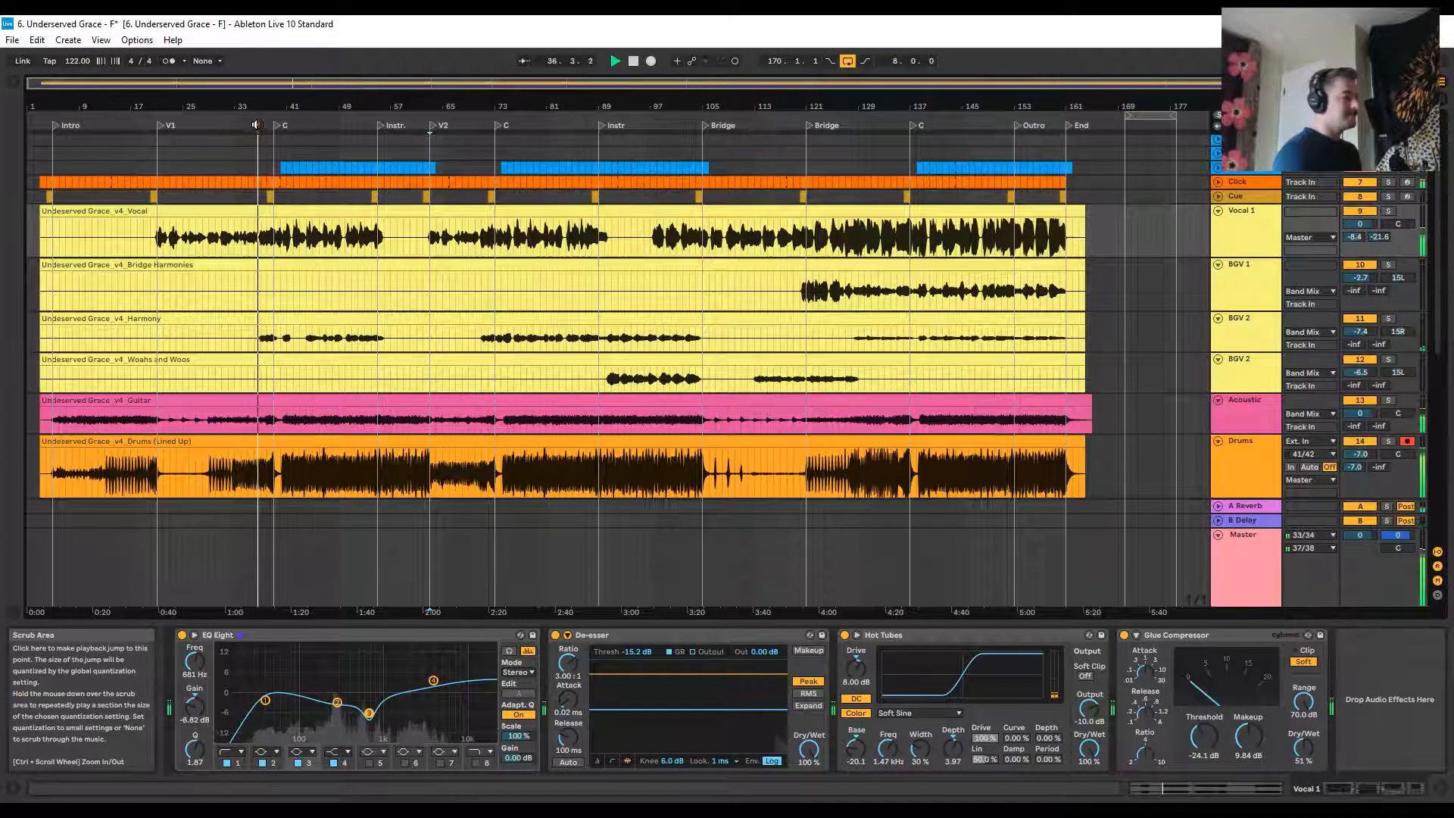
left_click(151, 125)
Switch to the StudioLive mixer, raise the USB Laptop fader, and return to Live to play the full mix into the first chorus
key("alt+Tab")
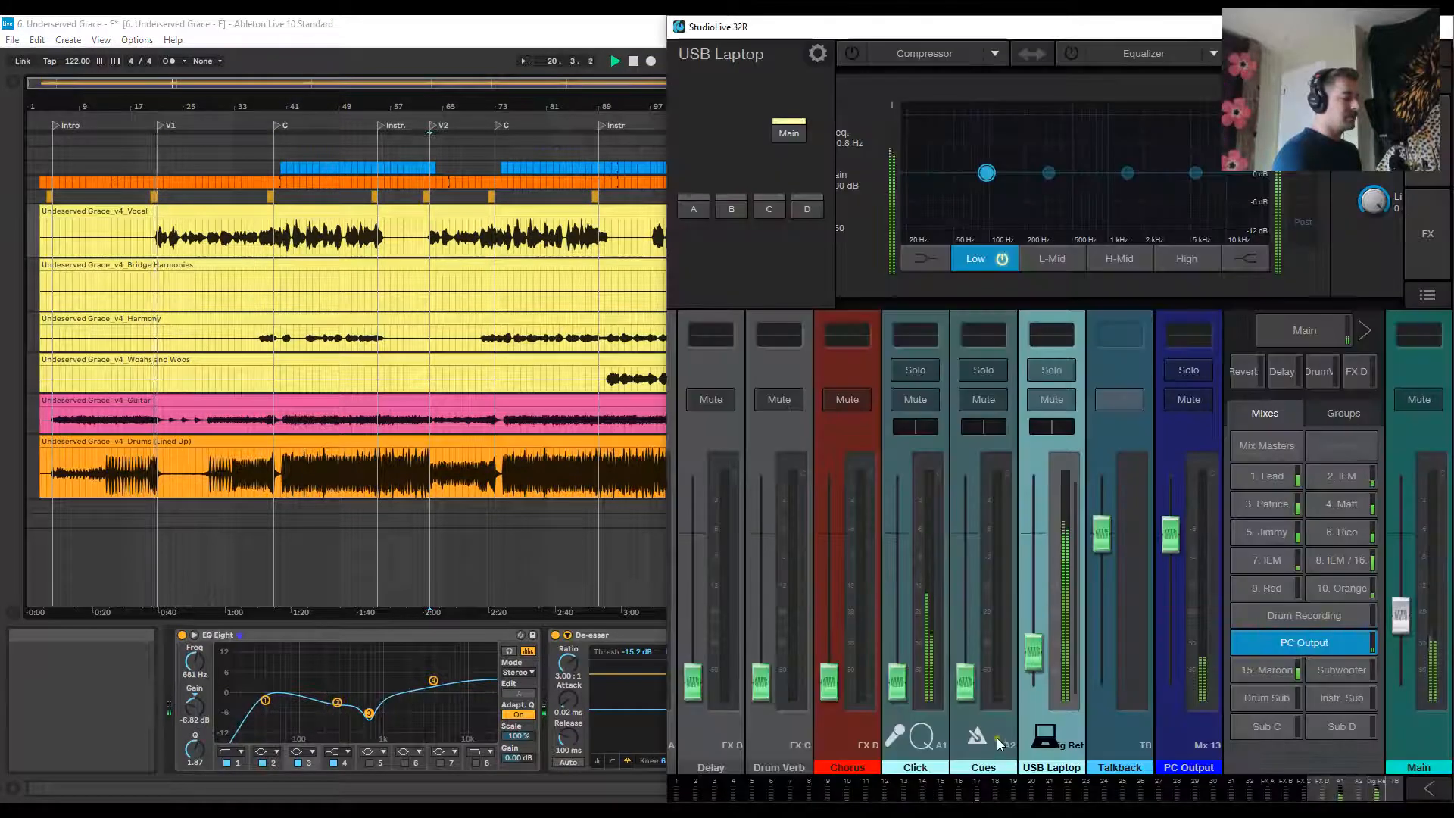
left_click_drag(1032, 656, 1034, 619)
left_click(181, 30)
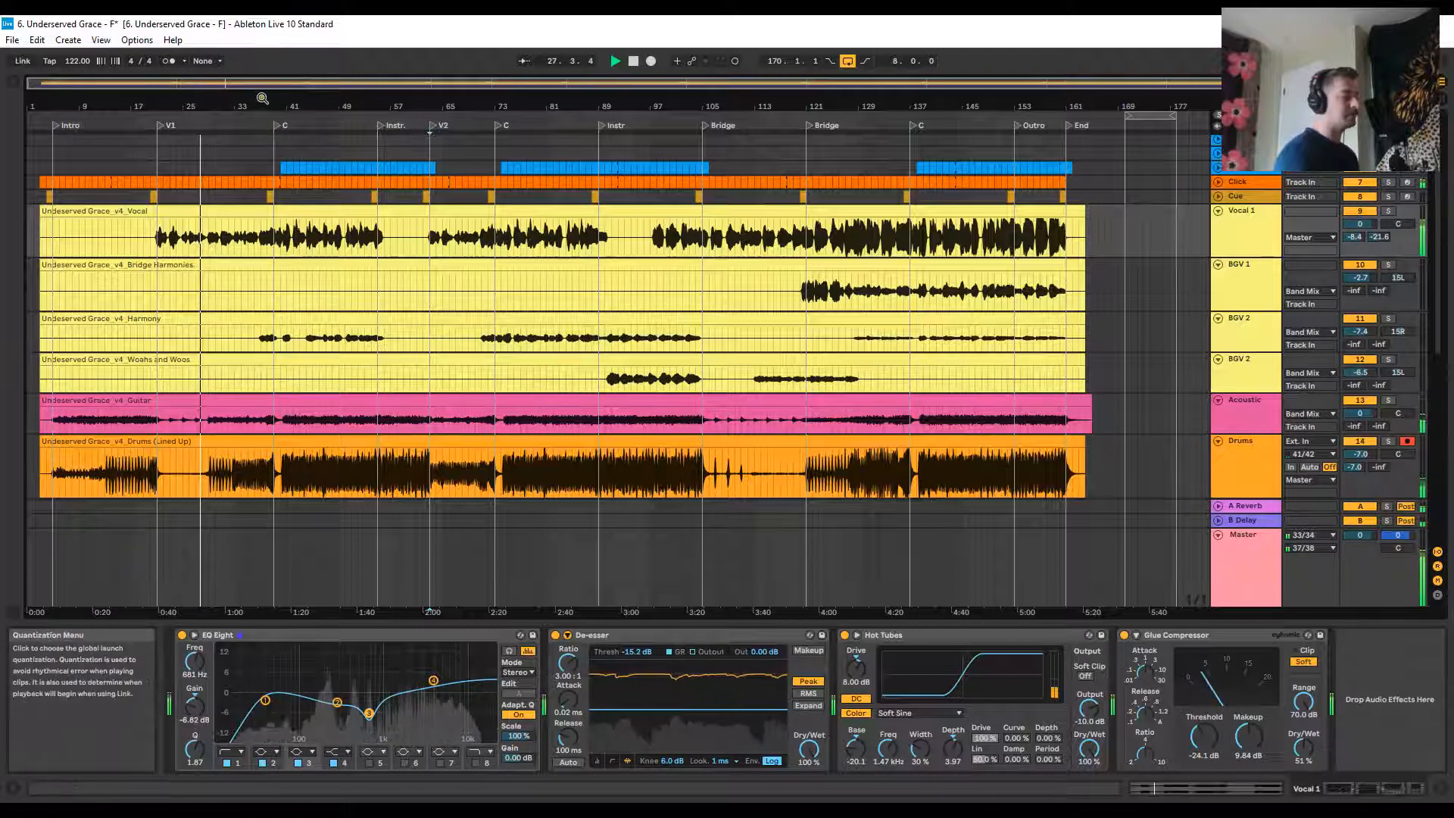
left_click(262, 123)
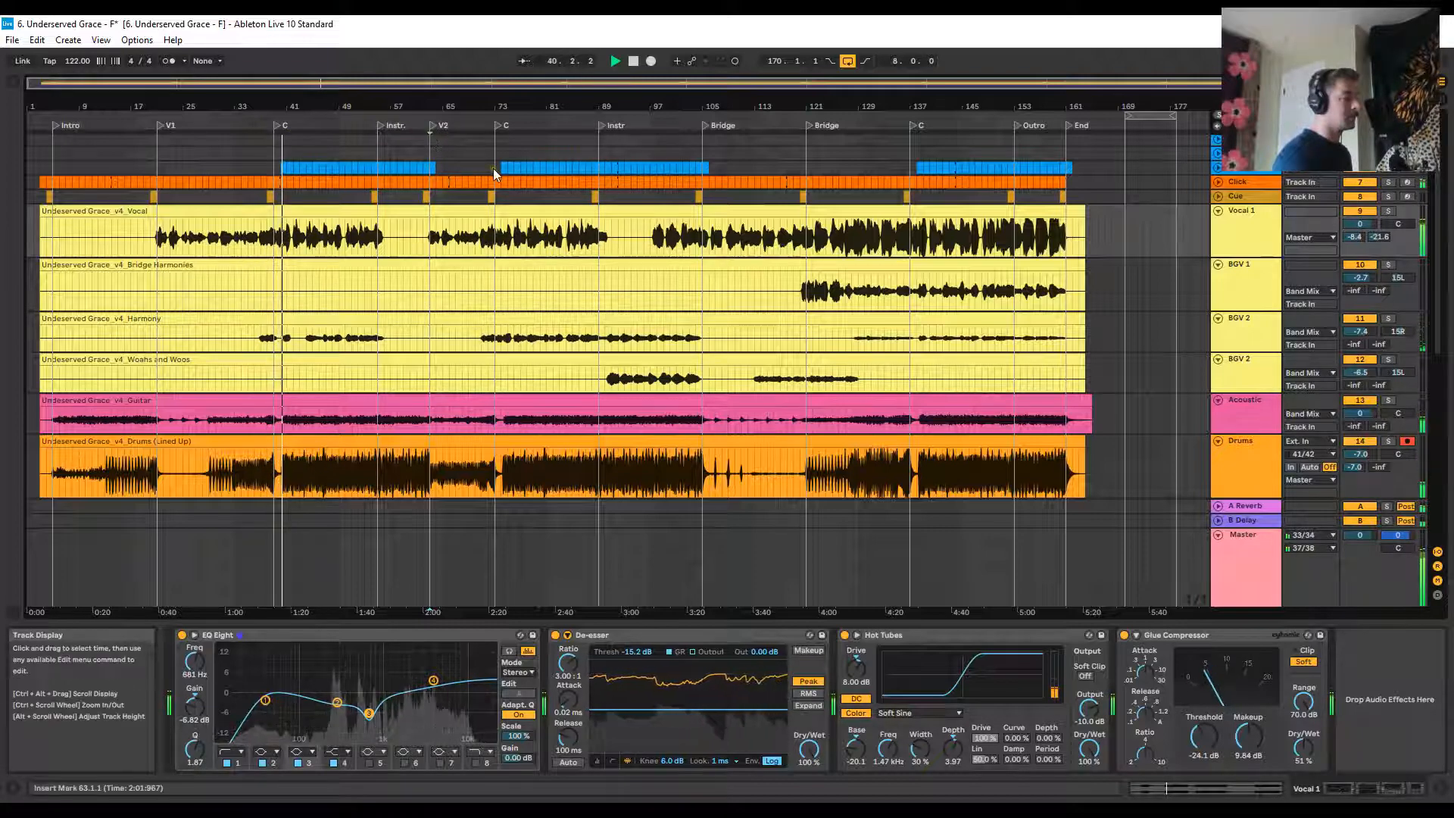
left_click(635, 62)
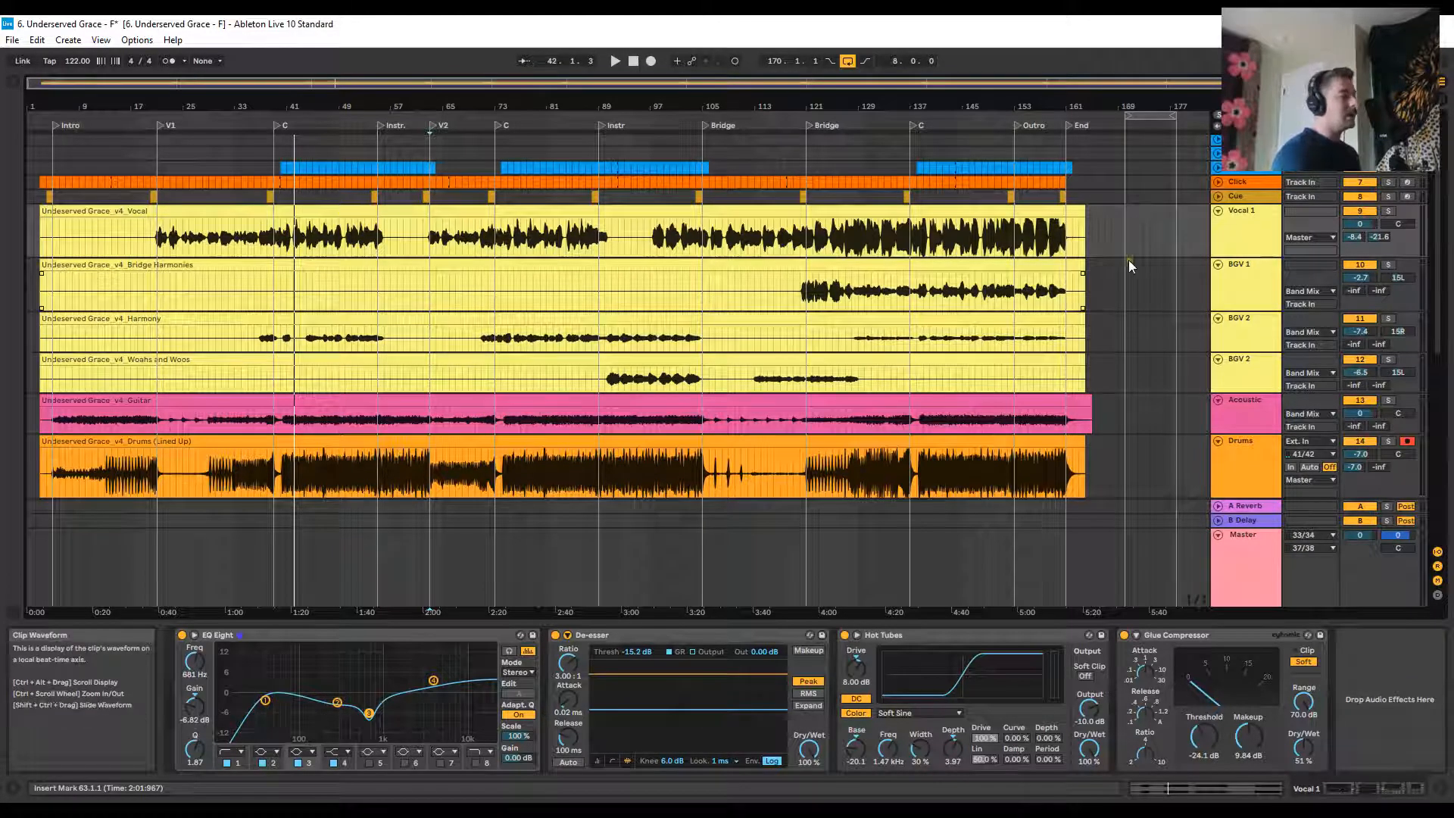
Review Vocal 1's Glue Compressor and the Glue Compressor sidechained to Vocal 1 on the Band Mix track
left_click(1245, 234)
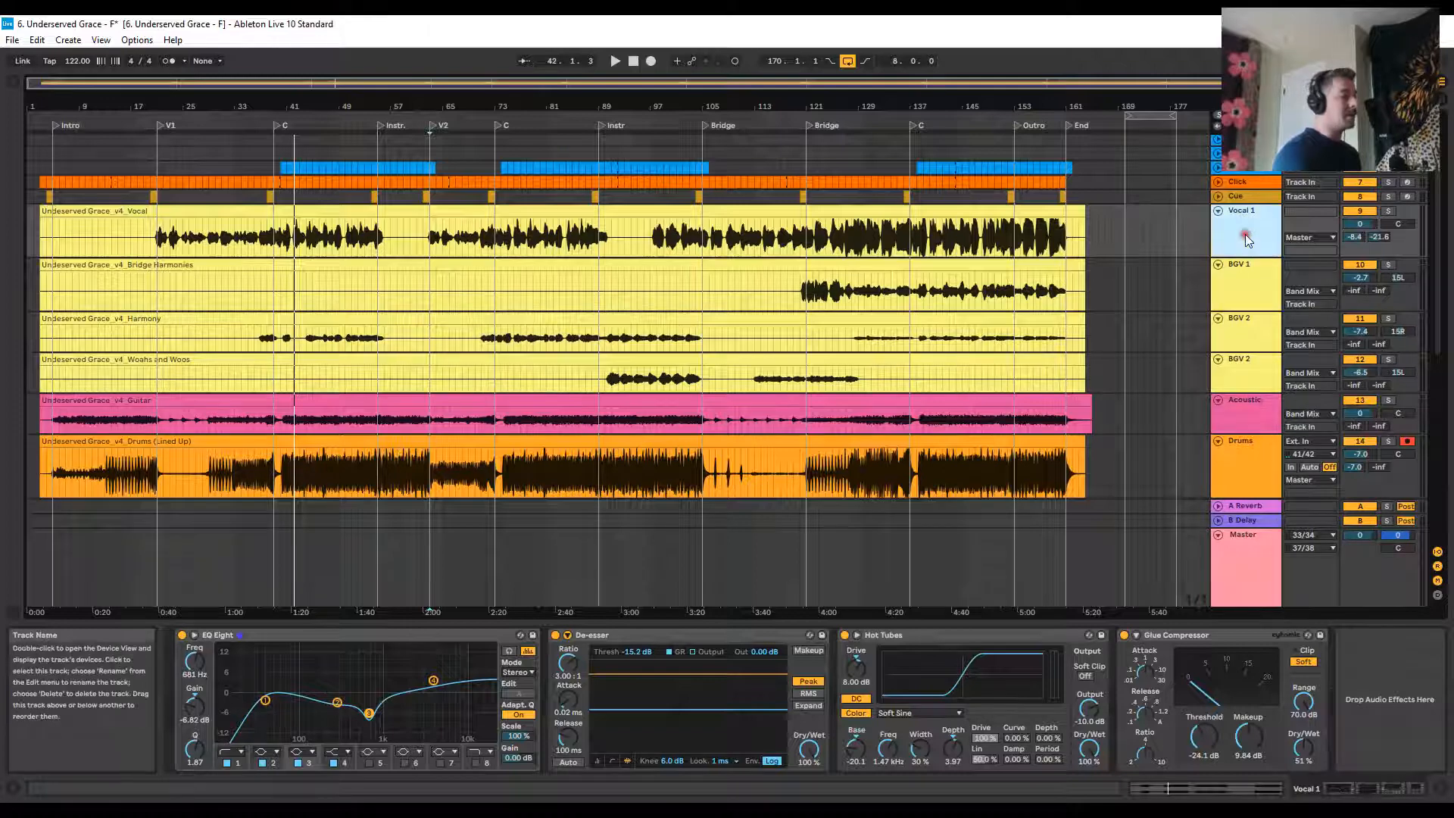
left_click(1212, 636)
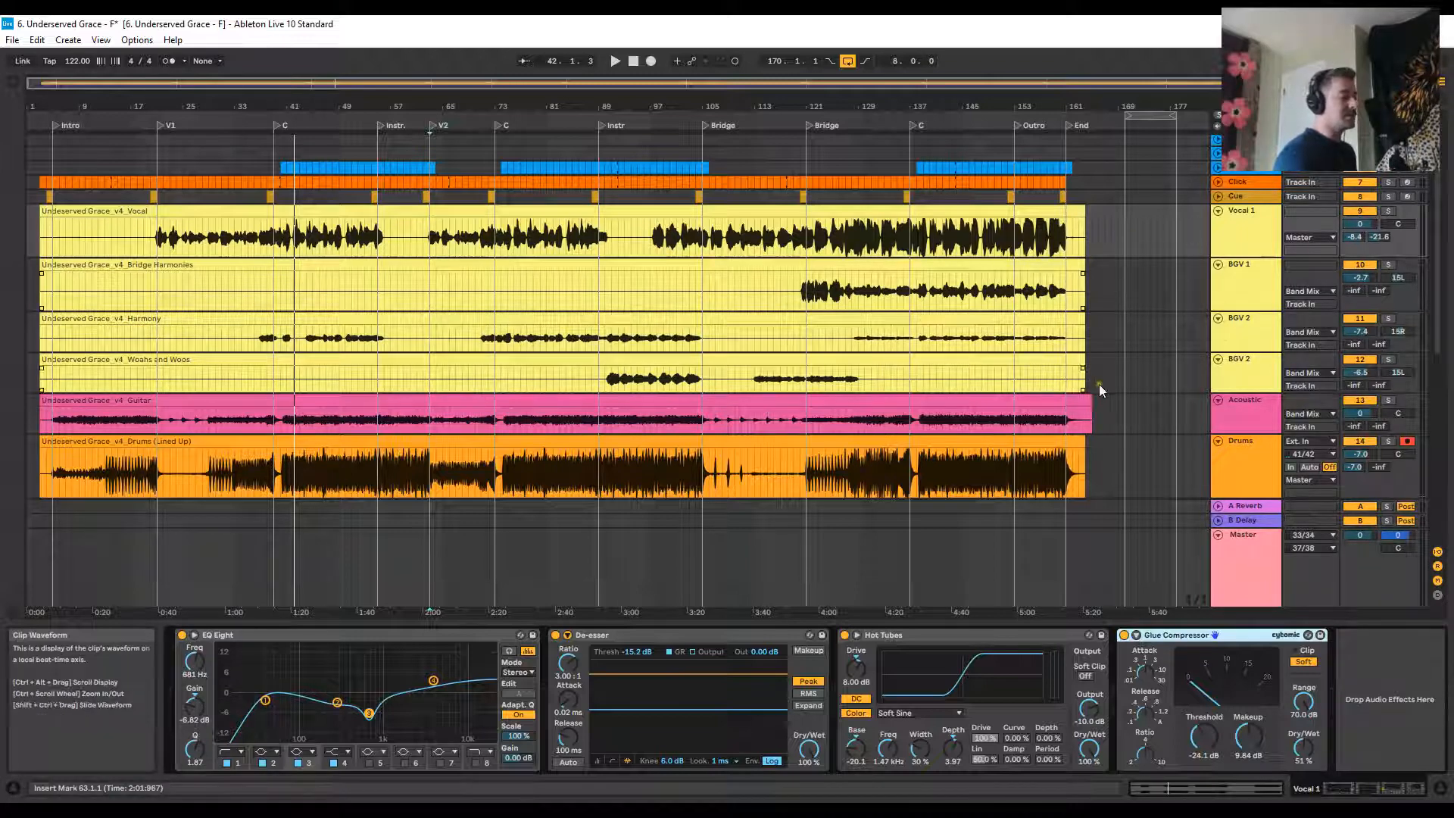
scroll(1209, 477, "down", 10)
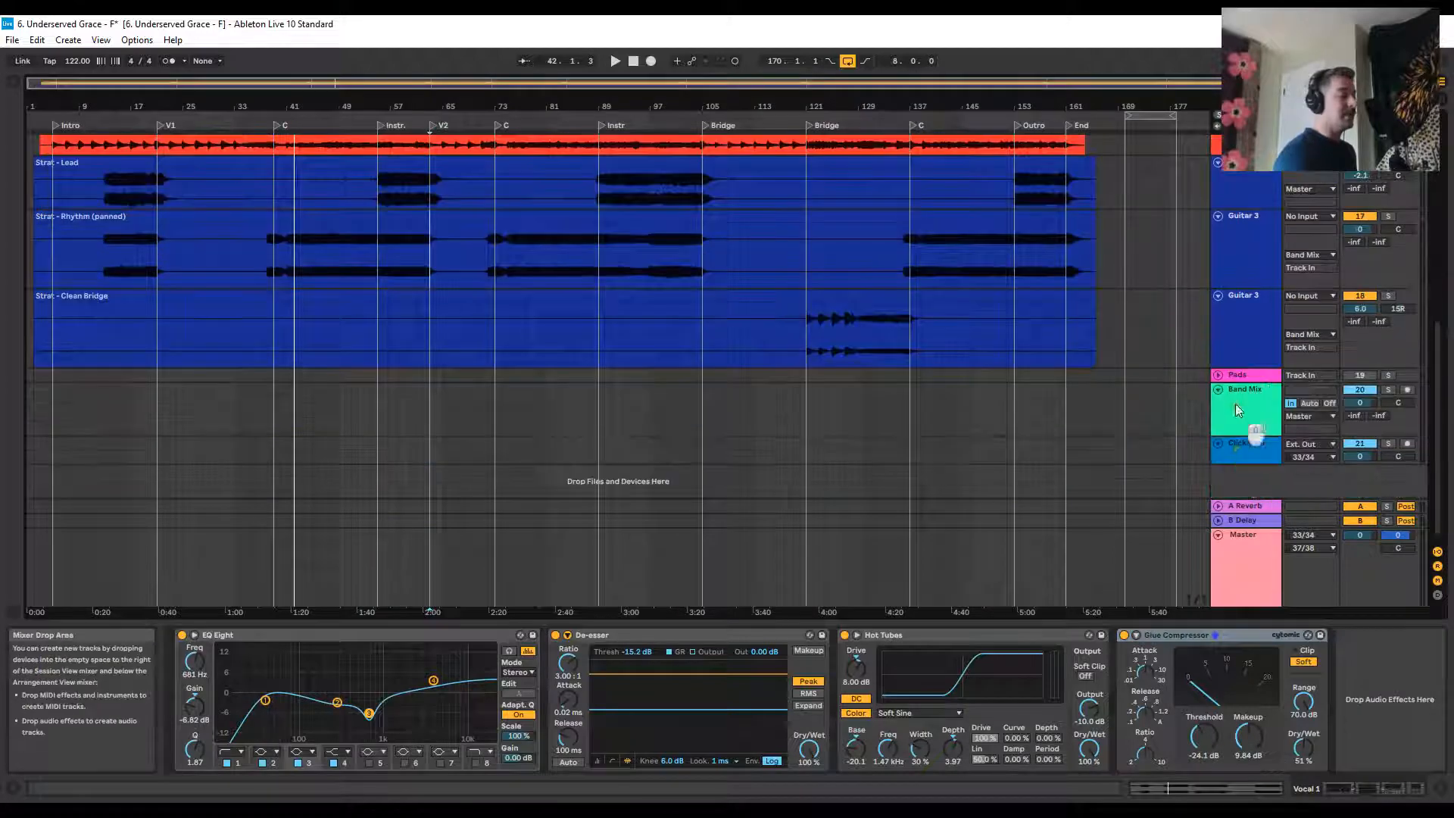
left_click(1236, 410)
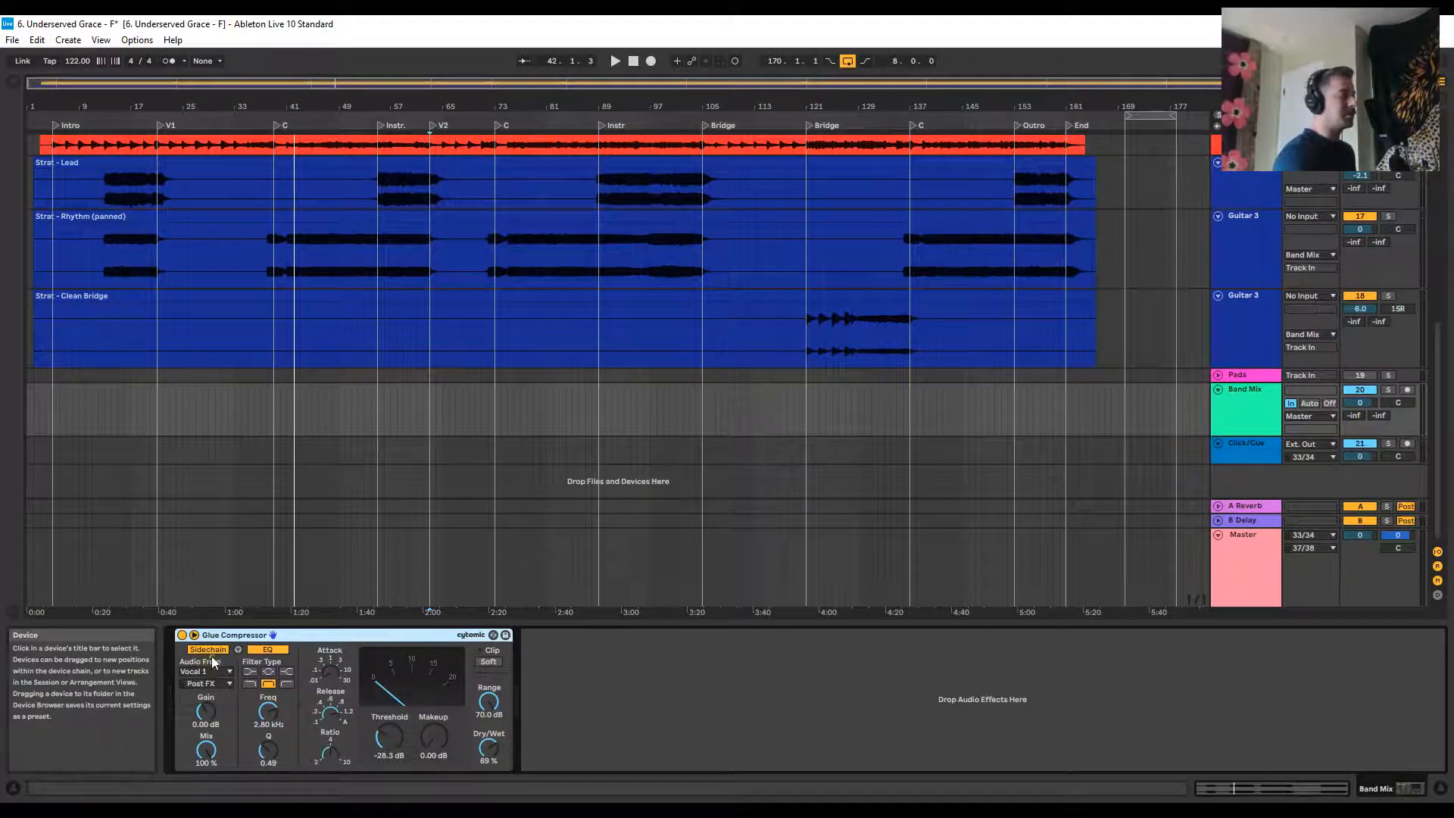
Examine the device chains of BGV 1 and Acoustic, and look over the drums, bass and guitar tracks
scroll(1003, 521, "up", 10)
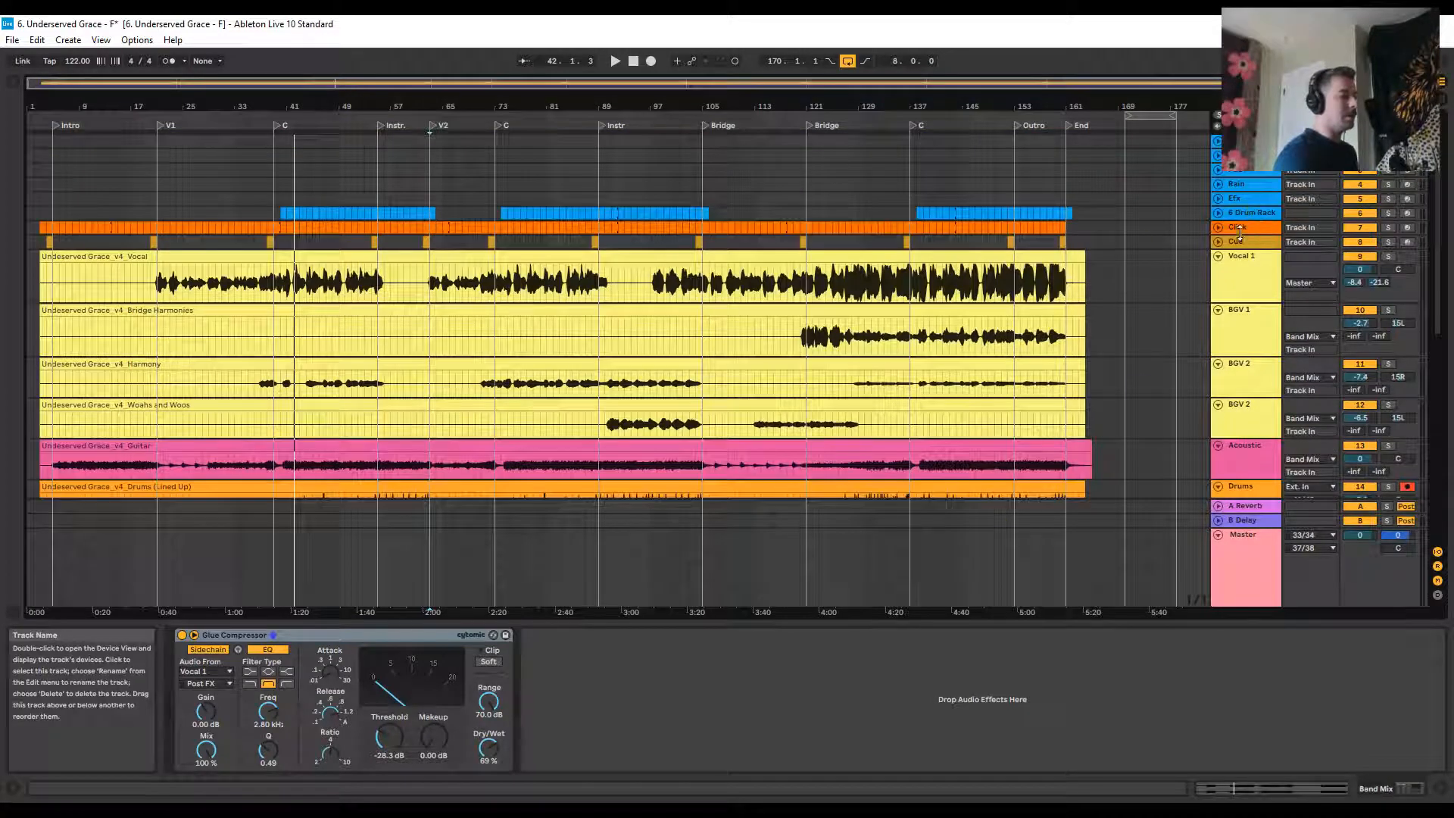
left_click(1246, 334)
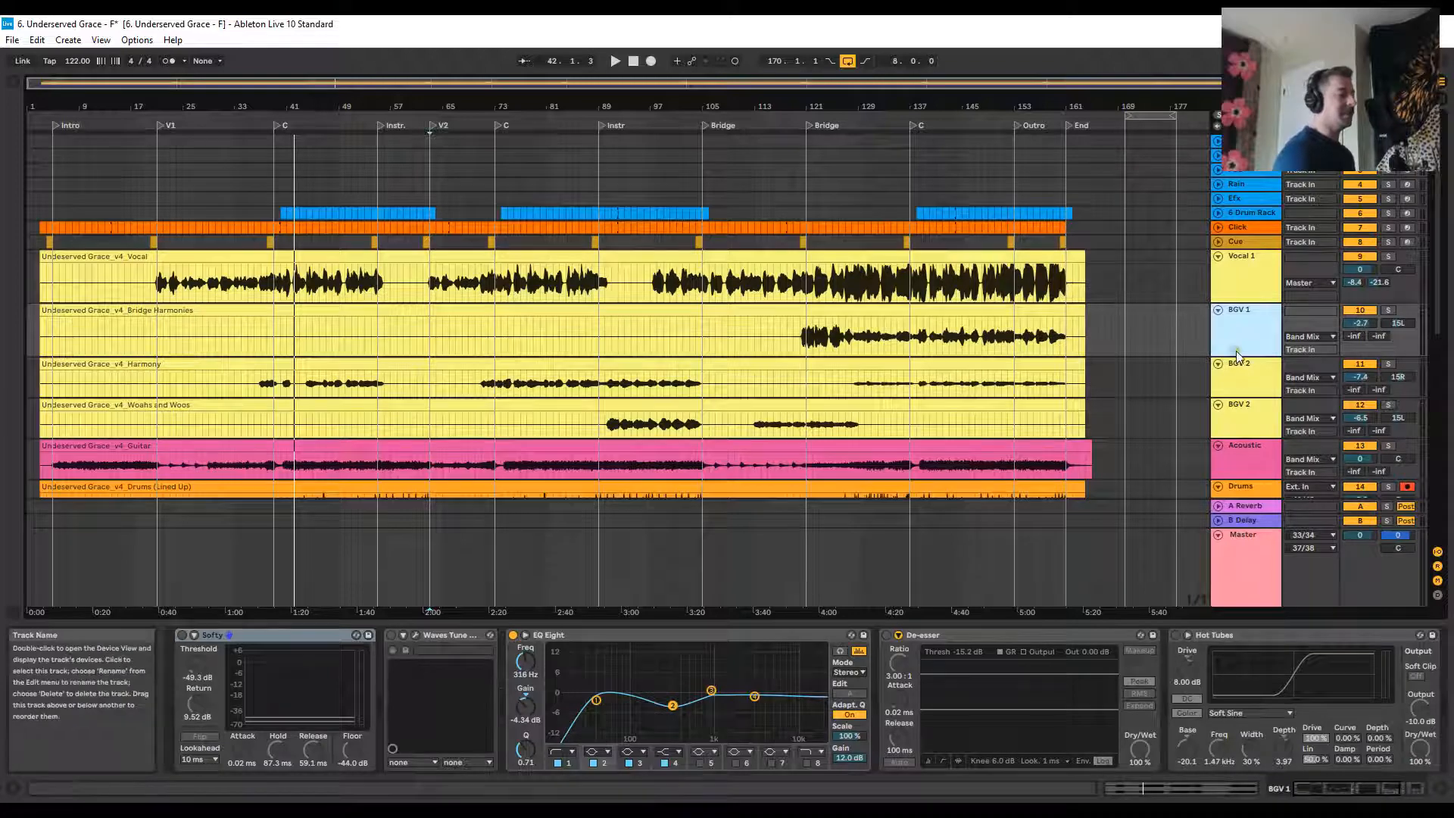
left_click(1233, 454)
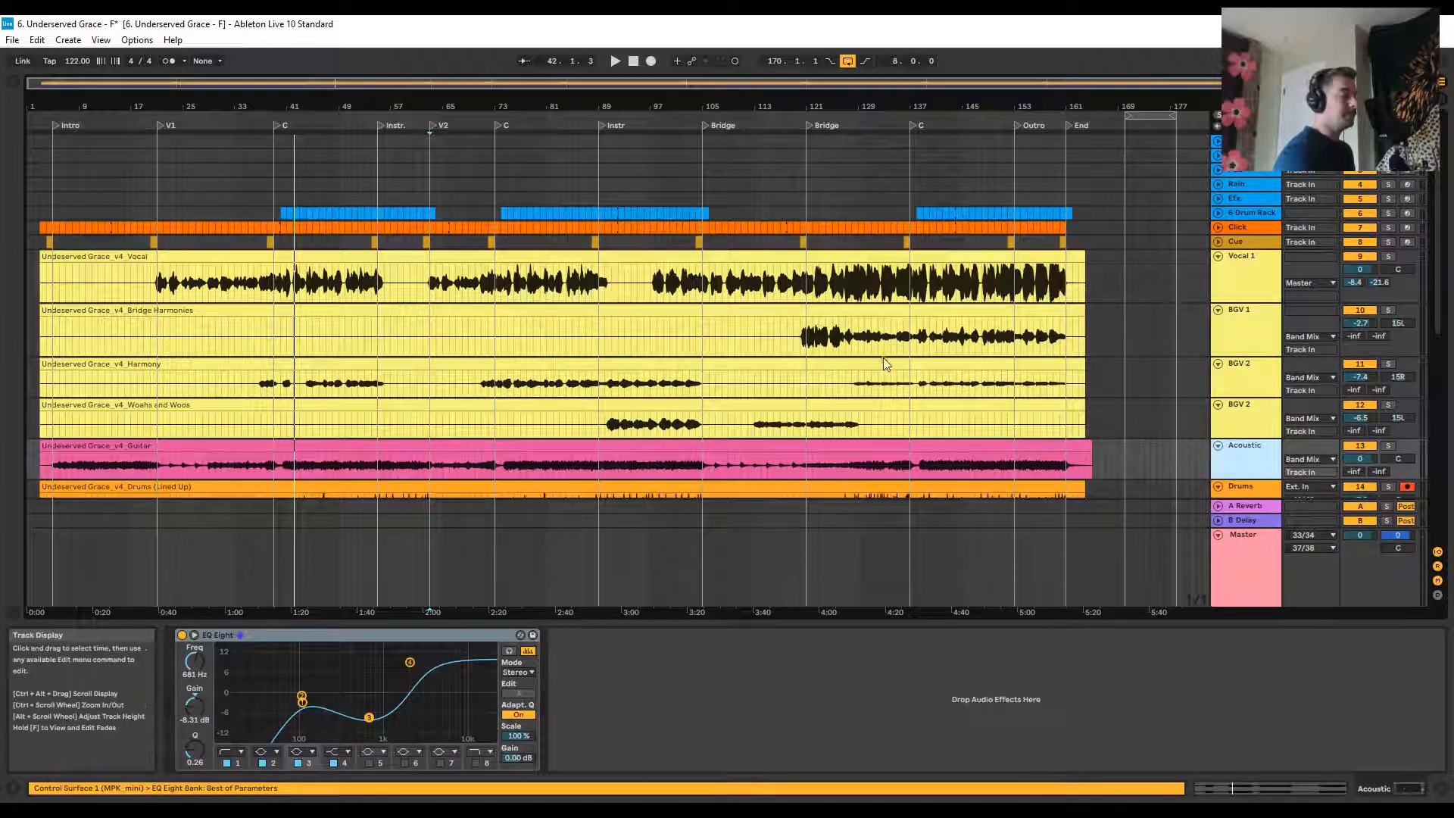
scroll(1379, 518, "down", 2)
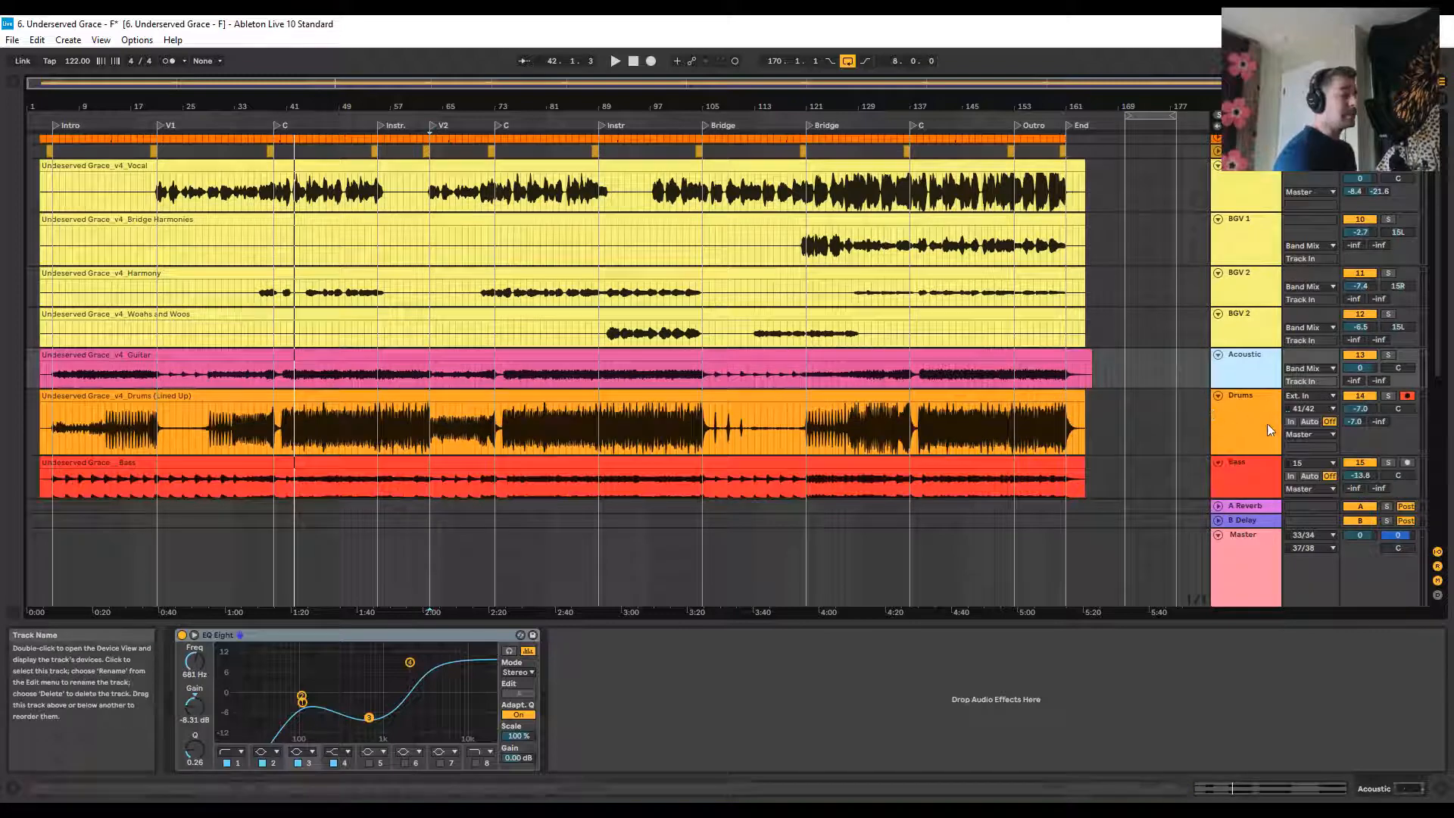
scroll(1266, 416, "down", 1)
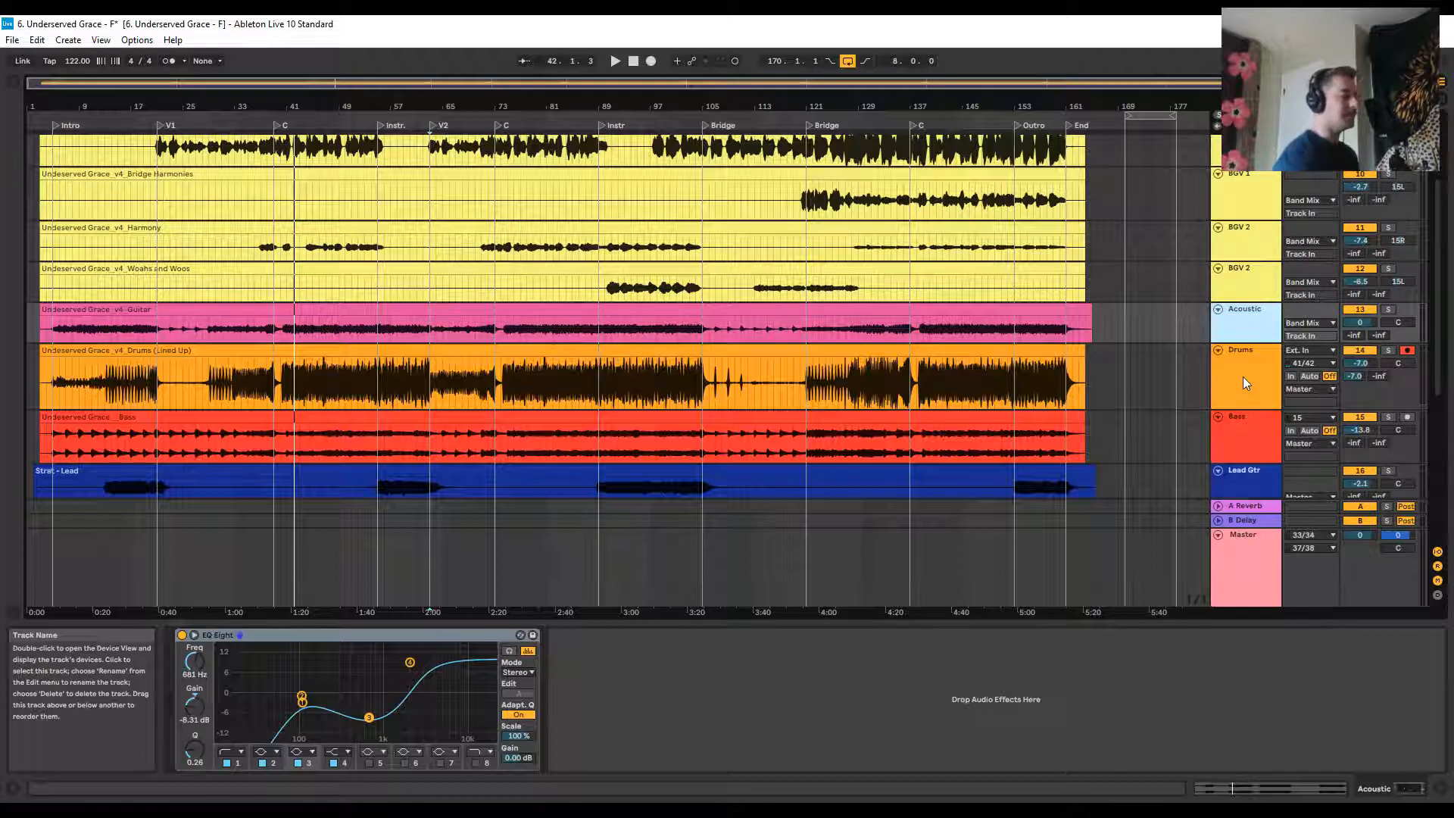
scroll(1243, 379, "down", 3)
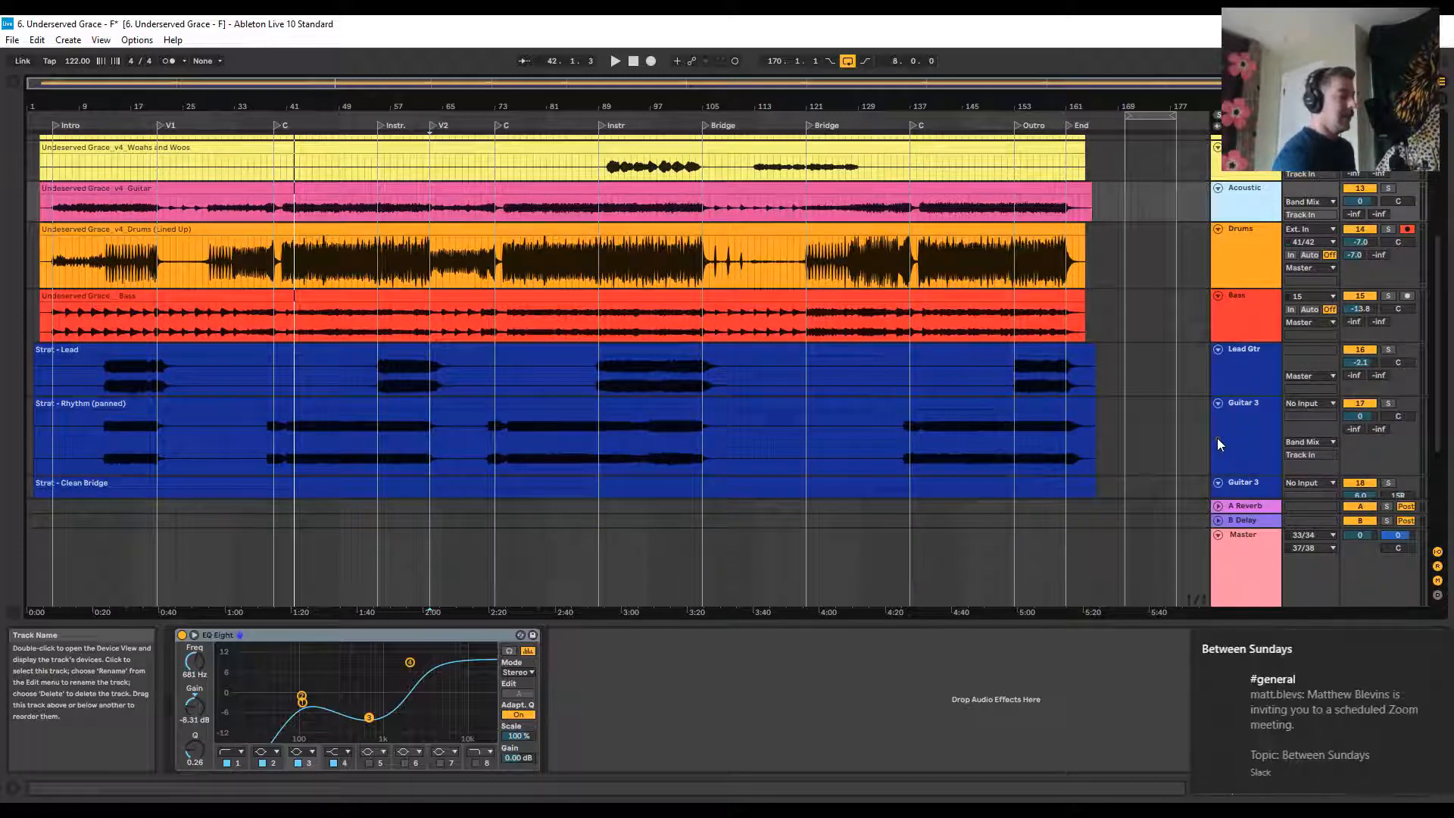
scroll(1219, 443, "down", 1)
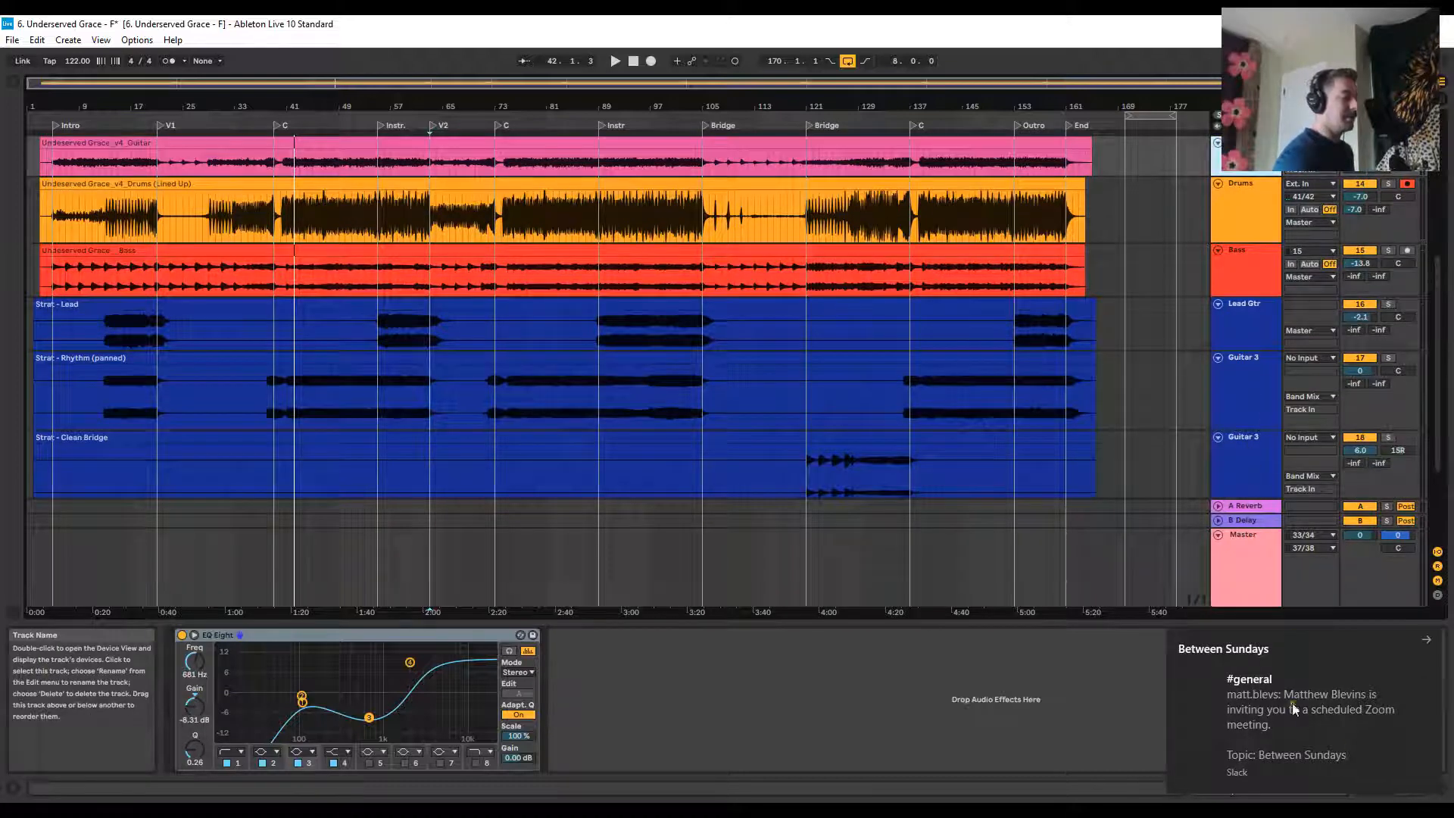
scroll(1224, 398, "down", 2)
scroll(1233, 390, "up", 6)
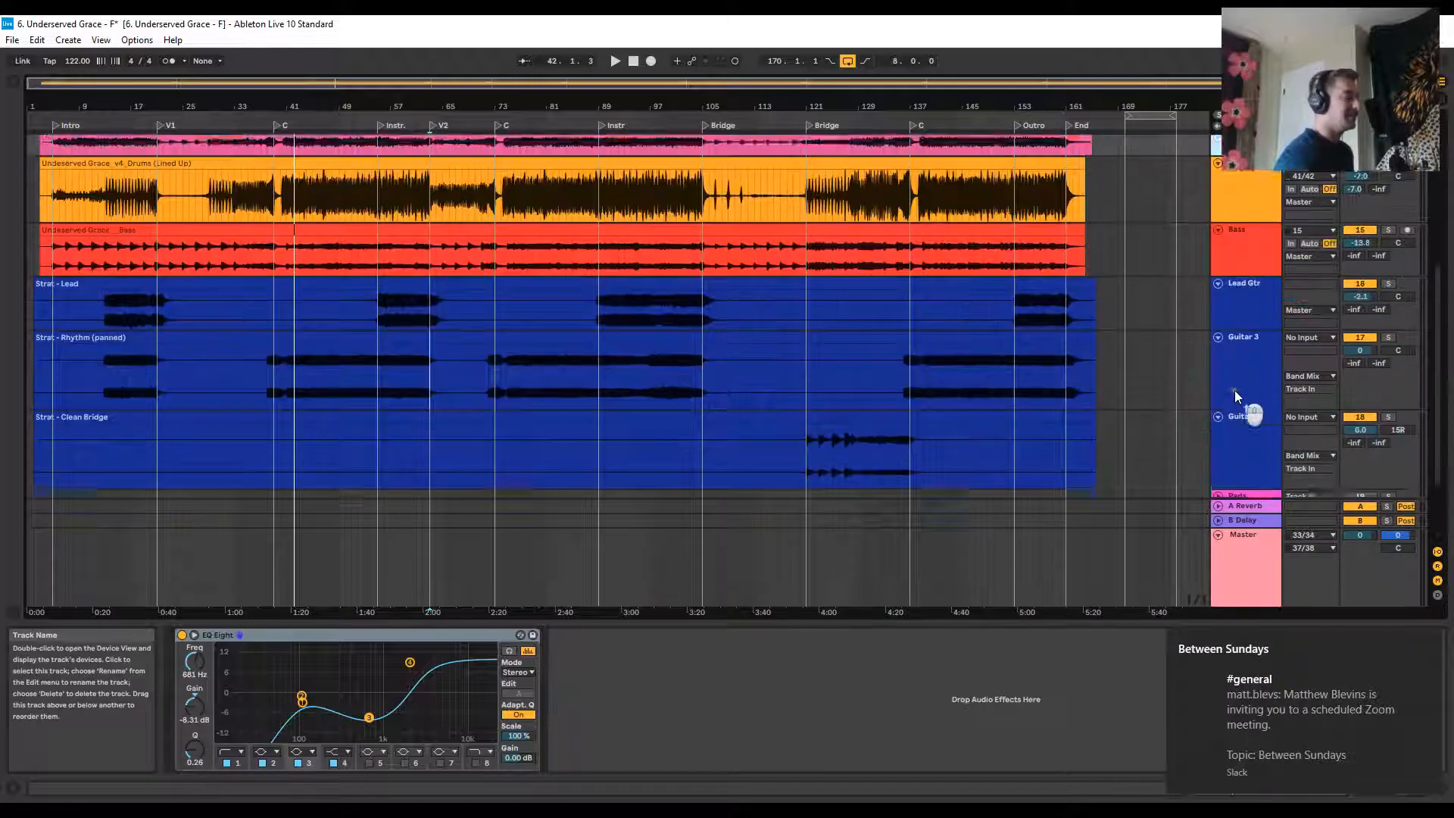
scroll(1234, 389, "up", 3)
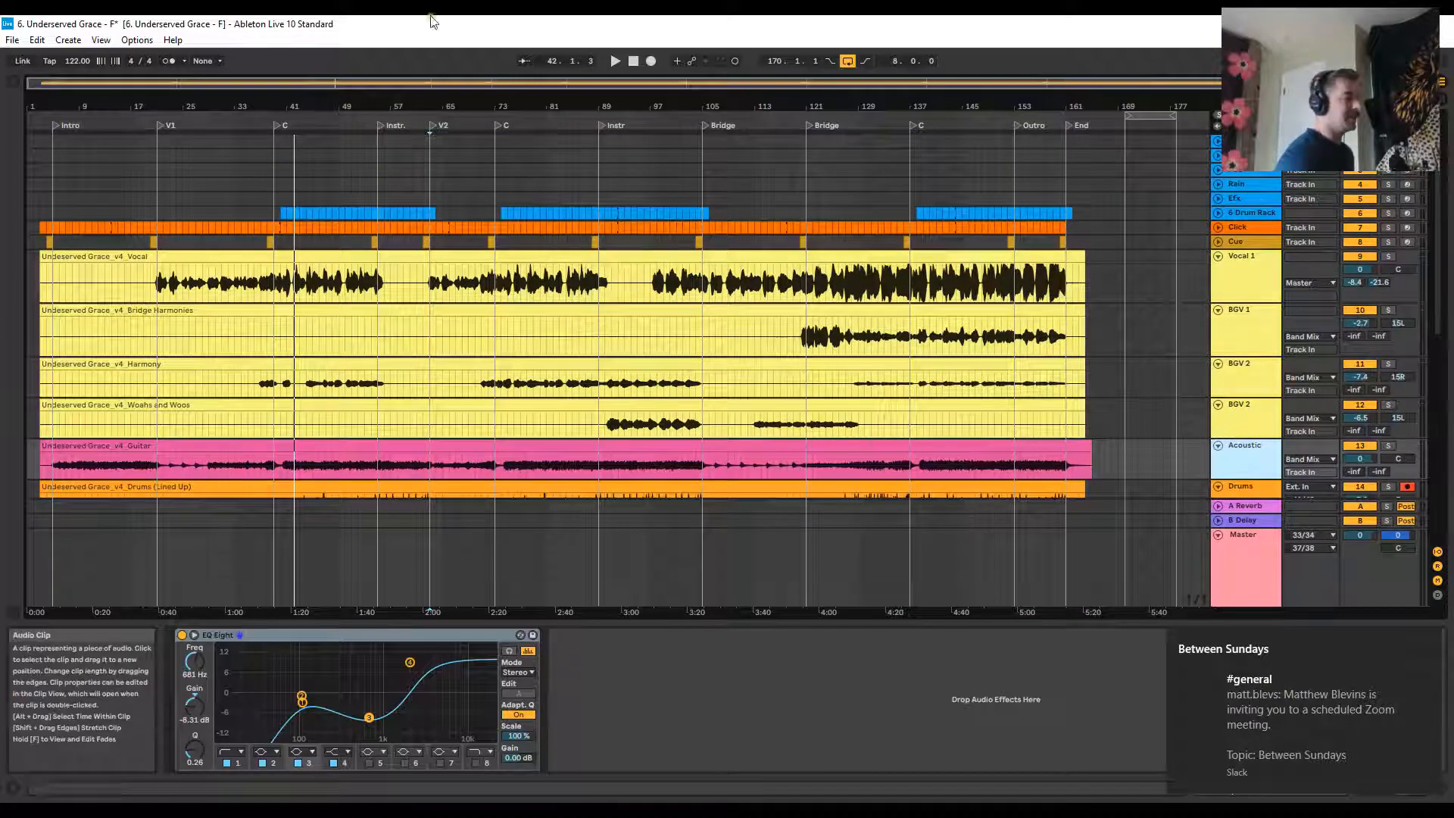
left_click(1091, 812)
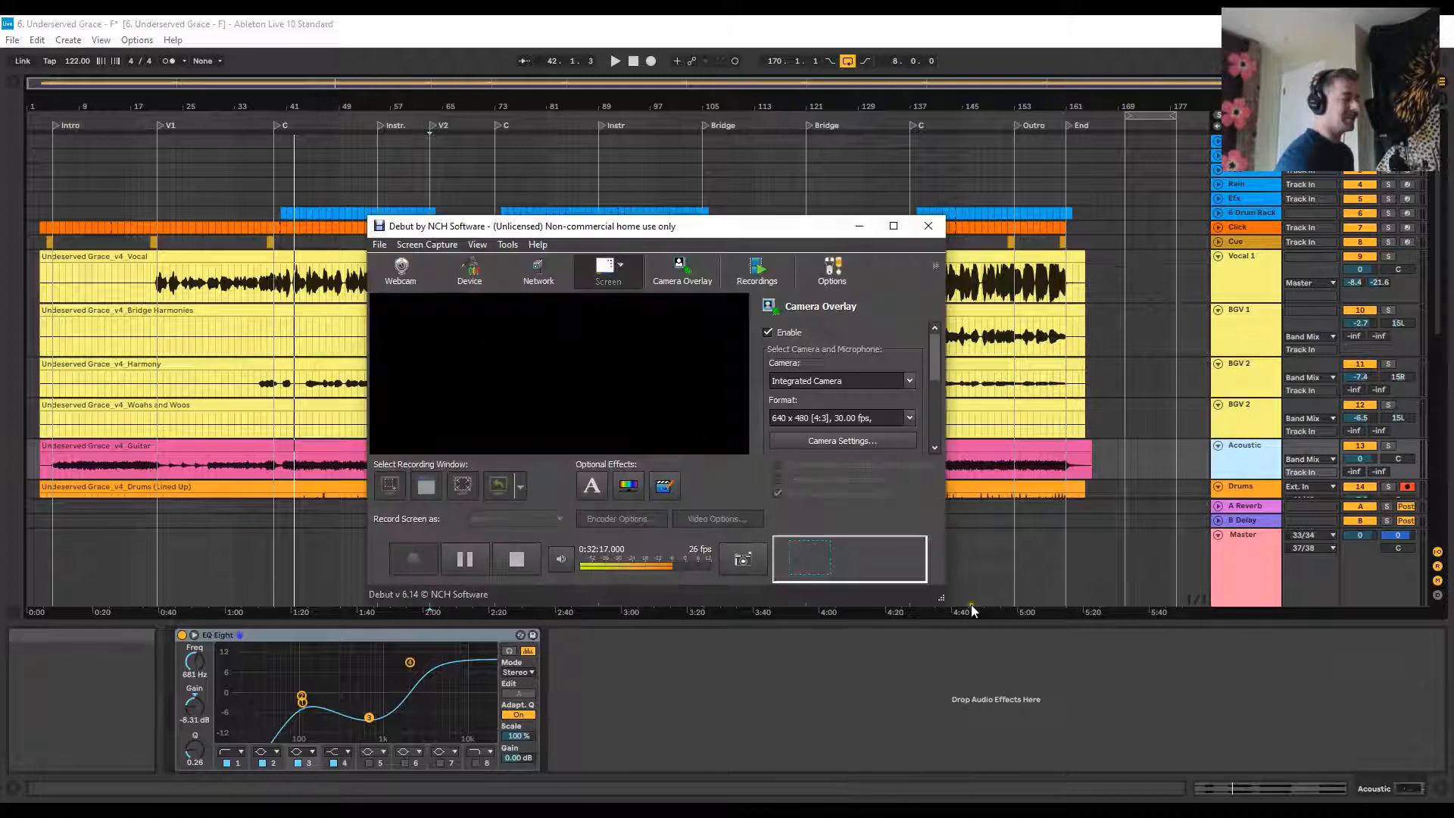